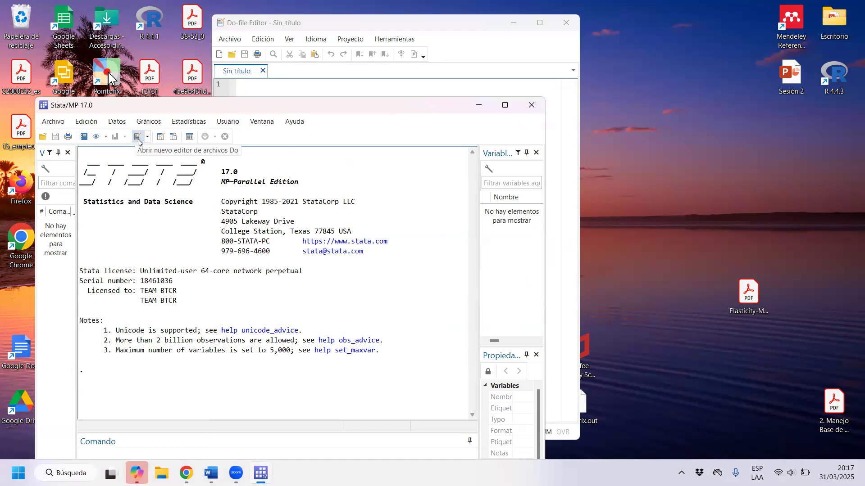
# Arrange the Stata main window and the Do-file Editor side by side, filling half the screen each.
pyautogui.moveTo(165, 104); pyautogui.dragTo(0, 167)
pyautogui.click(516, 78)
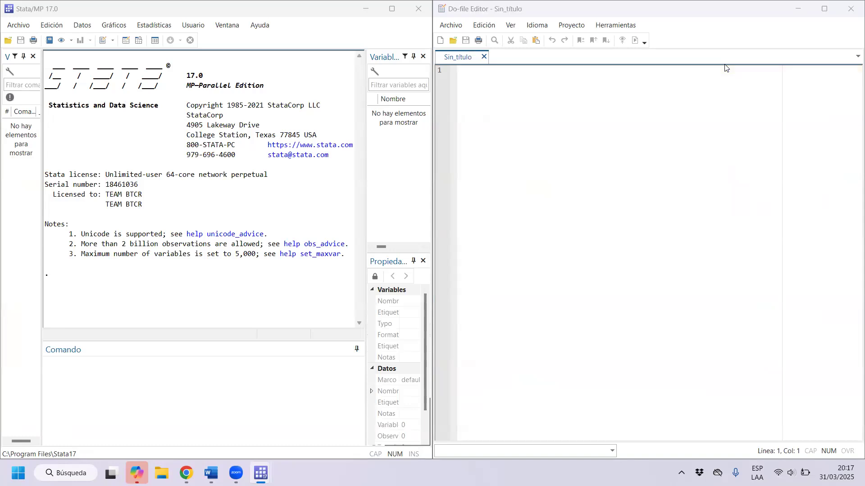
pyautogui.click(644, 15)
# Write the comment "*Sesión 3" on the first line of the empty do-file and add blank lines below it.
pyautogui.click(485, 115)
pyautogui.write('*')
pyautogui.press('capslock')
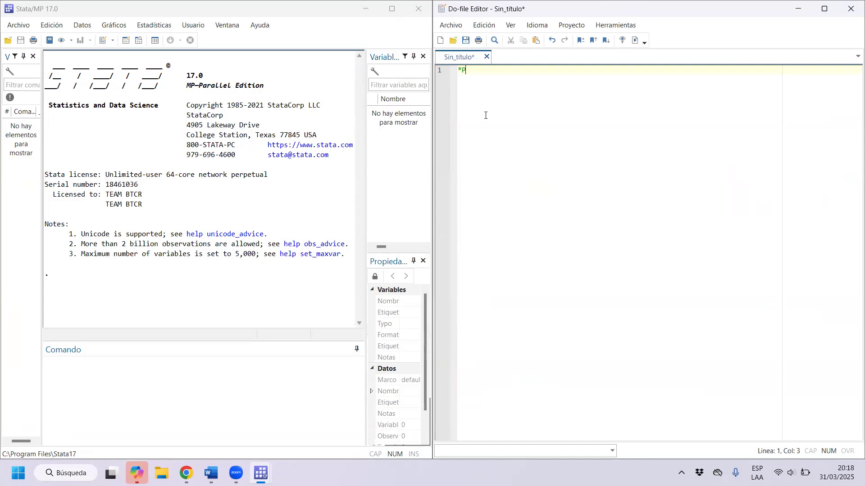
pyautogui.press('BackSpace')
pyautogui.press('capslock')
pyautogui.write('S')
pyautogui.press('capslock')
pyautogui.write('esión 3')
pyautogui.press('Return')
pyautogui.hotkey('shift', 'Left')
pyautogui.press('Right')
pyautogui.press('Right')
# Start saving the do-file and browse to 2025-1, Jefatura de Prácticas, Laboratorio de Cómputo Manejo de Bases de Datos inside the desktop's Escritorio folder.
pyautogui.click(467, 42)
pyautogui.scroll(-3, 476, 194)
pyautogui.click(478, 190)
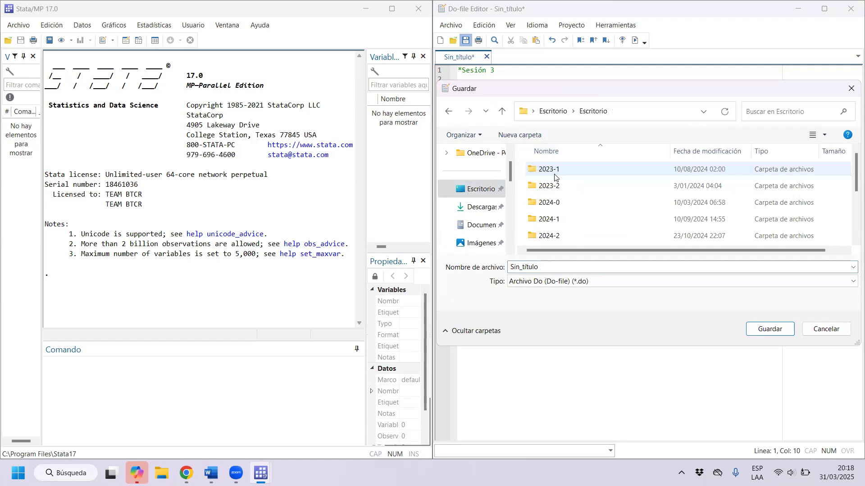
pyautogui.scroll(-2, 554, 177)
pyautogui.doubleClick(560, 176)
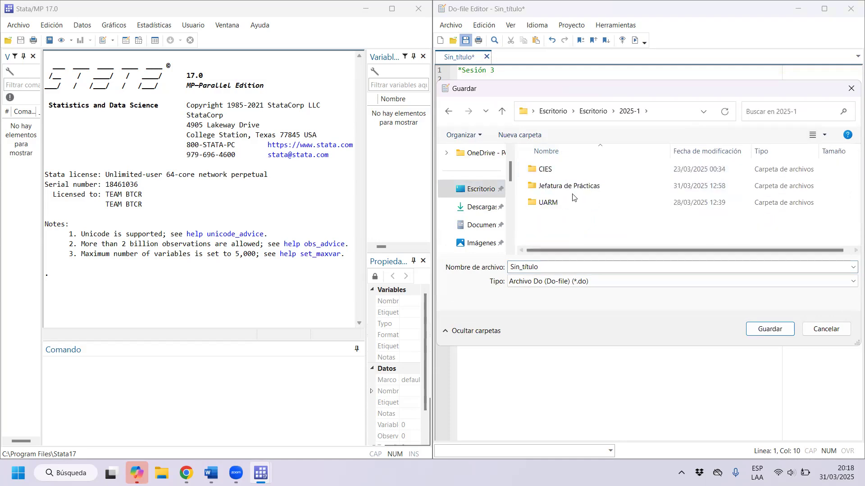
pyautogui.doubleClick(580, 186)
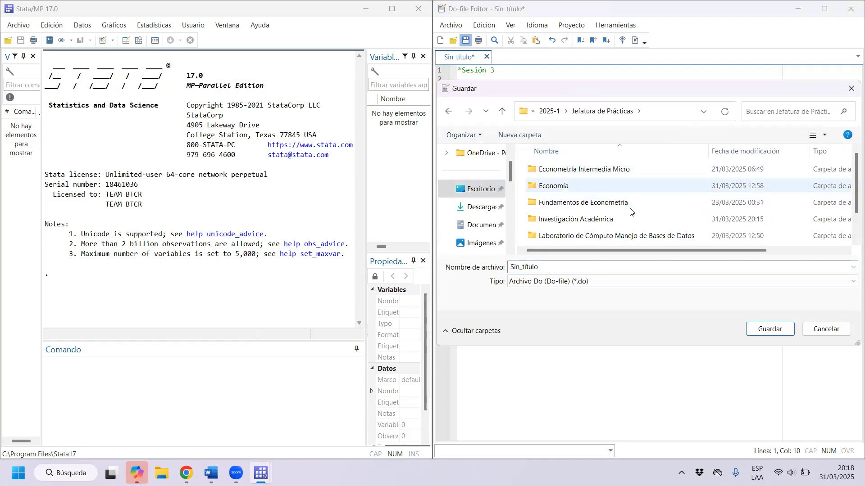
pyautogui.doubleClick(617, 235)
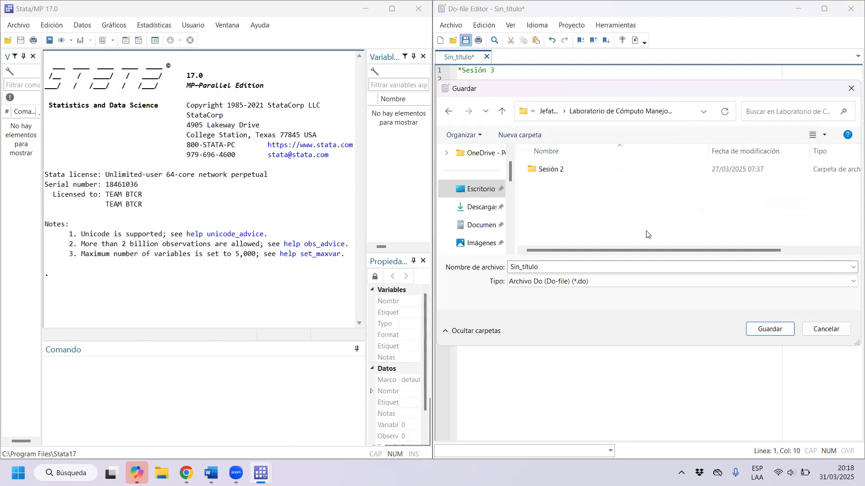
# Create a new folder named "Sesión 3" in the save location and open it.
pyautogui.rightClick(566, 196)
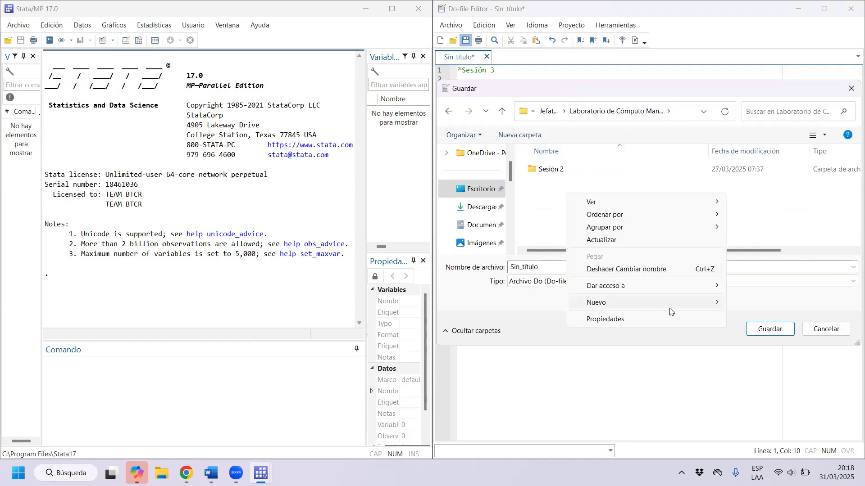
pyautogui.moveTo(578, 305)
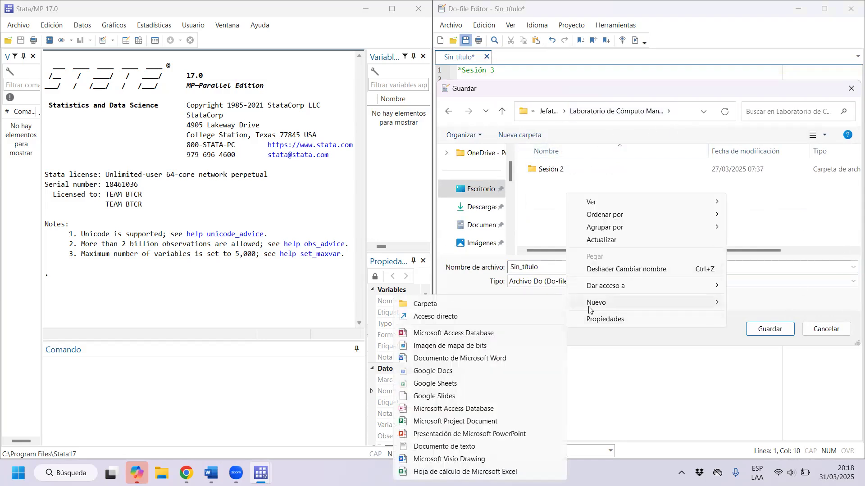
pyautogui.click(484, 303)
pyautogui.press('capslock')
pyautogui.write('S')
pyautogui.press('capslock')
pyautogui.write('esi')
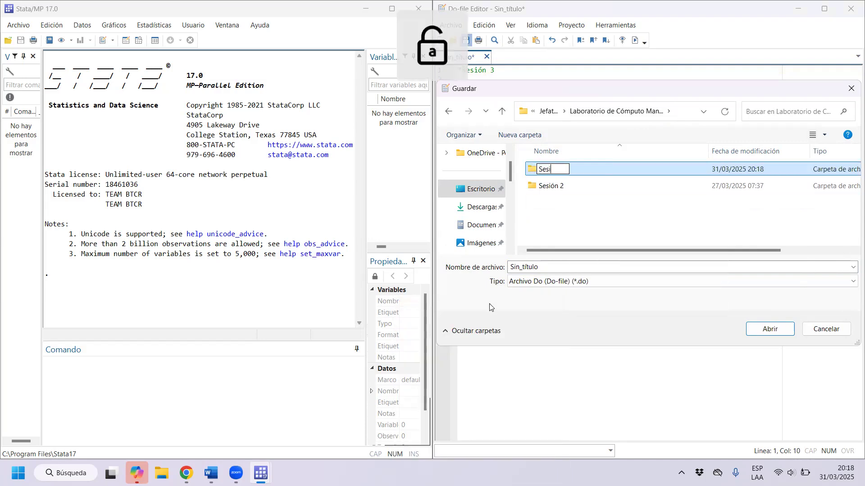
pyautogui.write('ón 3')
pyautogui.press('Return')
pyautogui.press('Return')
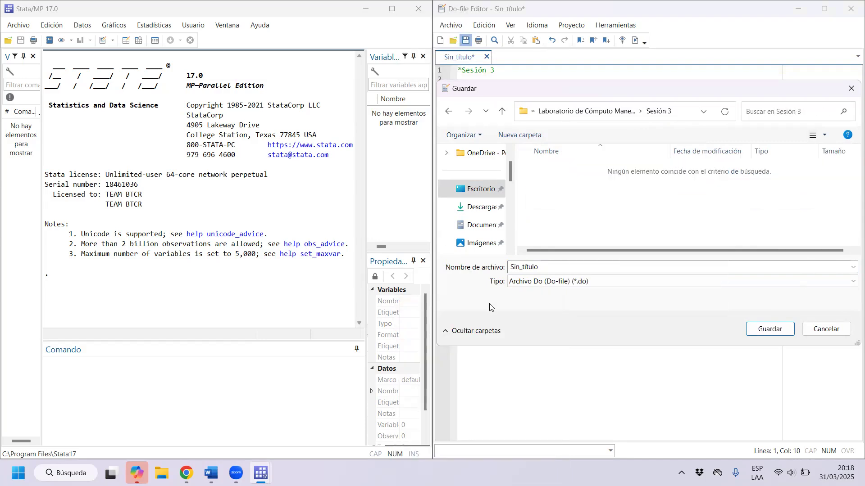
# Name the do-file "sesión_3" and save it in the Sesión 3 folder.
pyautogui.doubleClick(559, 266)
pyautogui.write('d')
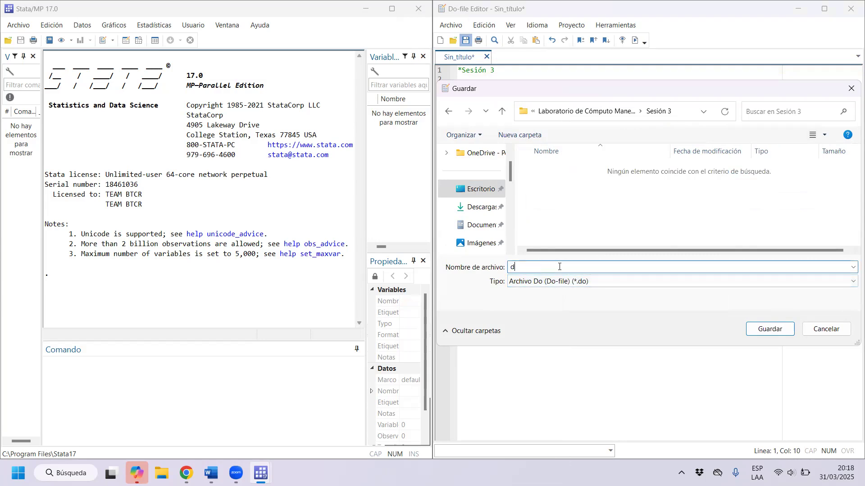
pyautogui.press('BackSpace')
pyautogui.write('sesión_3')
pyautogui.click(770, 330)
# Add the command "clear all" on line 3 of the do-file.
pyautogui.click(542, 110)
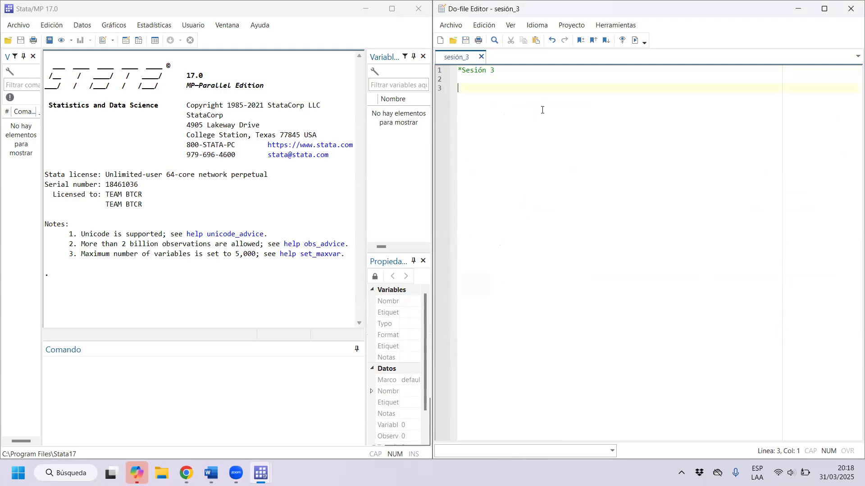
pyautogui.press('BackSpace')
pyautogui.write('clear all')
pyautogui.press('Return')
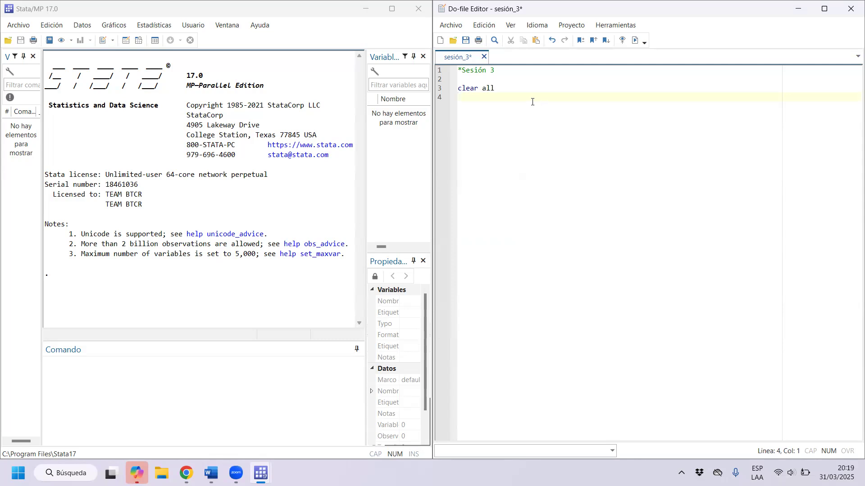
# Run only the "clear all" line of the do-file.
pyautogui.moveTo(503, 86); pyautogui.dragTo(457, 88)
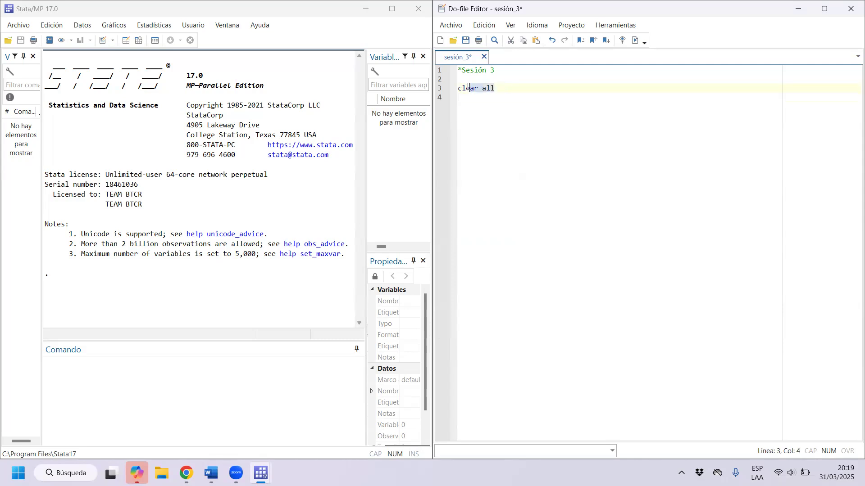
pyautogui.click(508, 94)
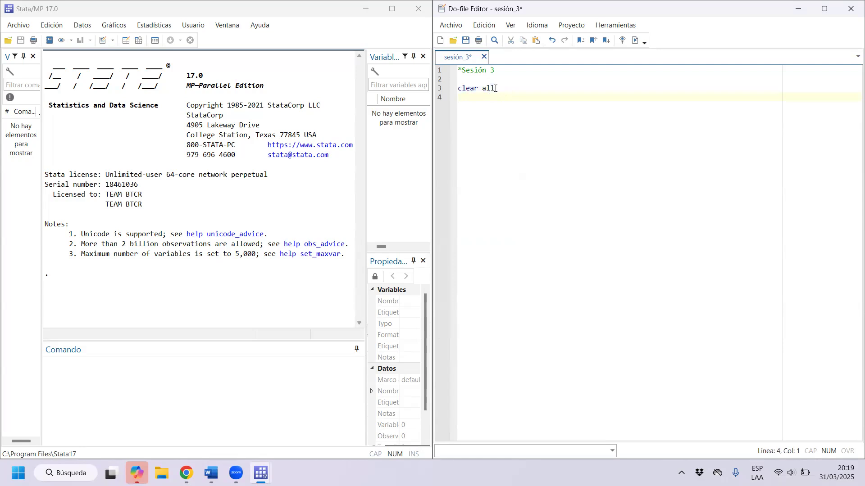
pyautogui.moveTo(497, 88); pyautogui.dragTo(457, 89)
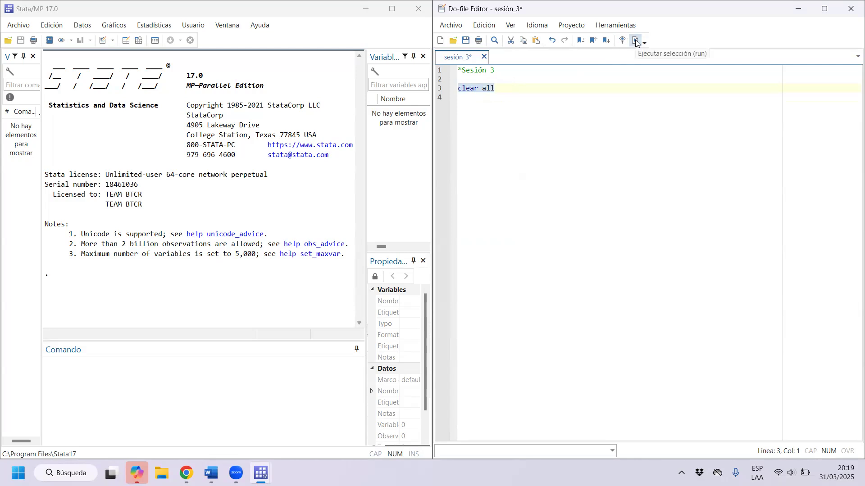
pyautogui.click(491, 89)
pyautogui.moveTo(495, 88); pyautogui.dragTo(457, 88)
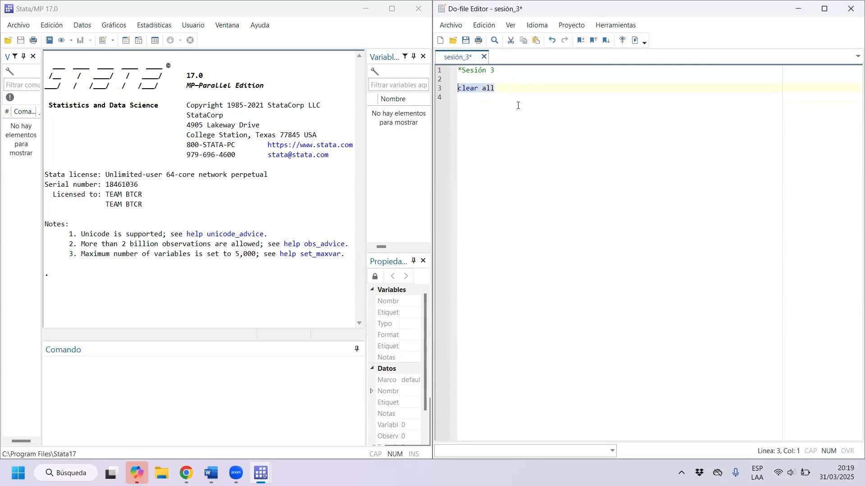
pyautogui.hotkey('ctrl', 'd')
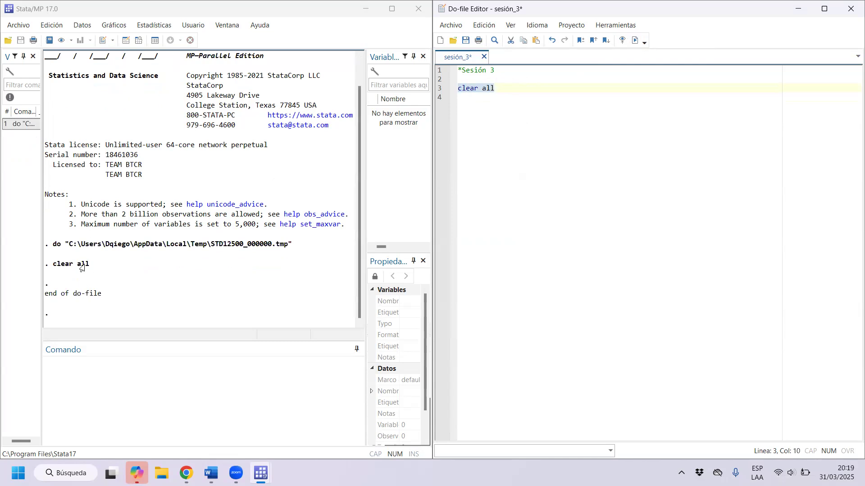
# Add a cd command with empty double quotes on line 5, leaving a blank line after "clear all".
pyautogui.click(562, 92)
pyautogui.press('Return')
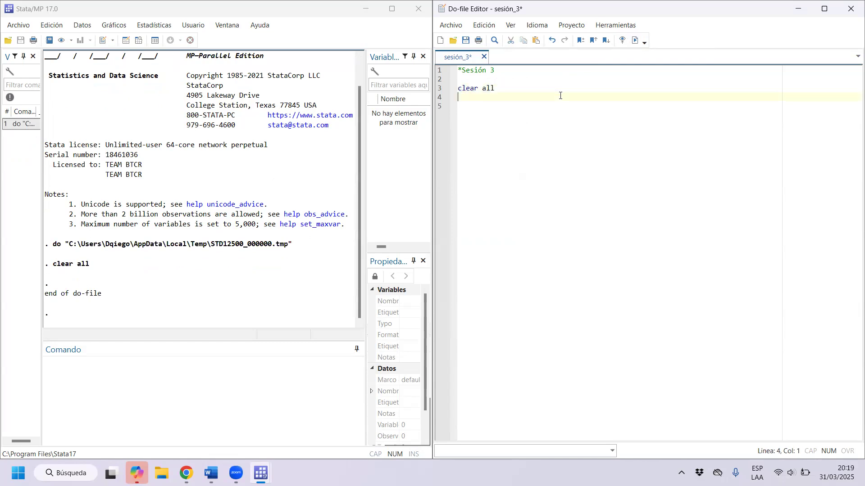
pyautogui.write('cd ""')
# In File Explorer, open the Sesión 3 folder under Escritorio, 2025-1, Jefatura de Prácticas, Laboratorio de Cómputo Manejo de Bases de Datos.
pyautogui.click(162, 473)
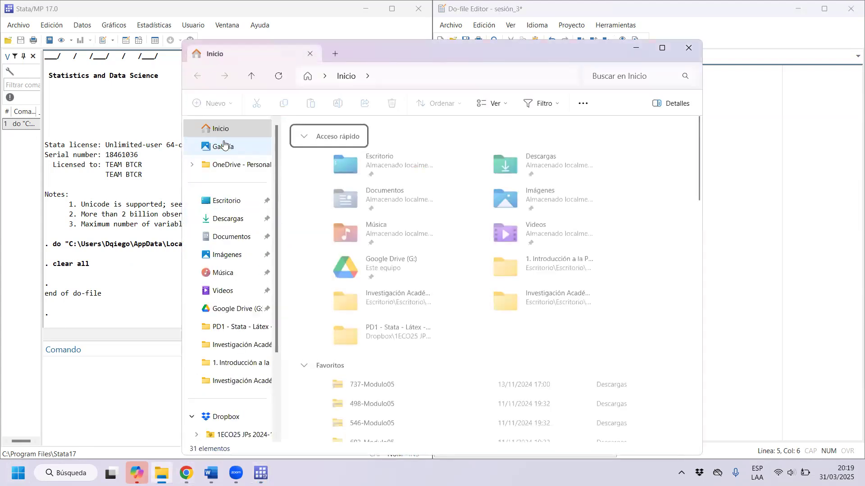
pyautogui.click(226, 200)
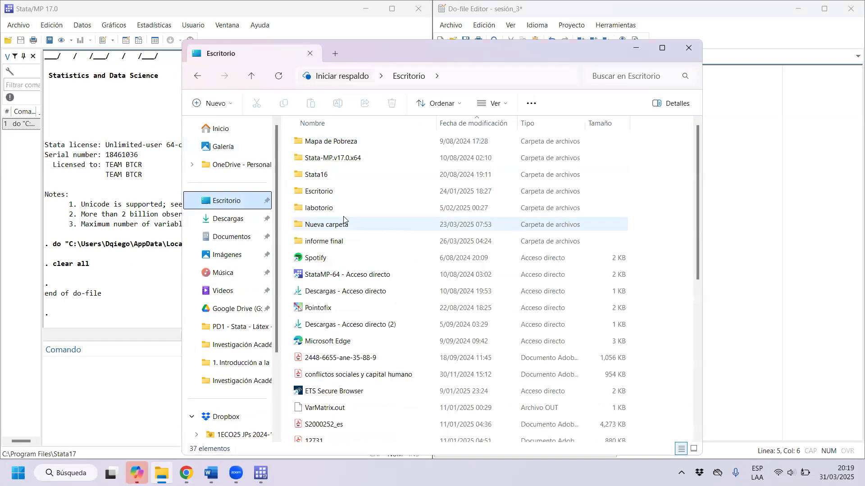
pyautogui.doubleClick(347, 193)
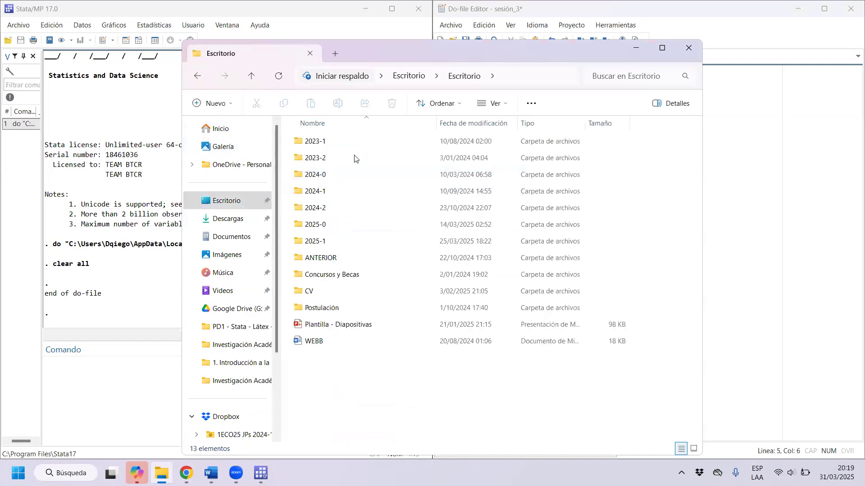
pyautogui.doubleClick(332, 241)
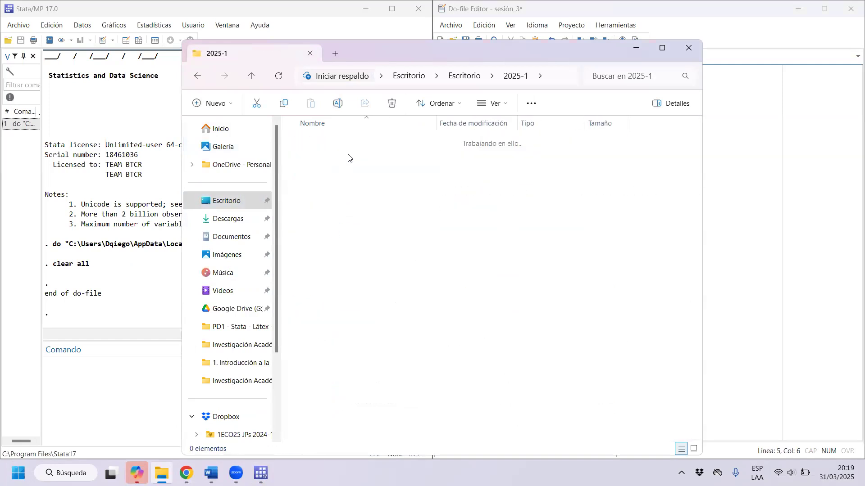
pyautogui.doubleClick(348, 191)
pyautogui.doubleClick(348, 207)
pyautogui.click(346, 158)
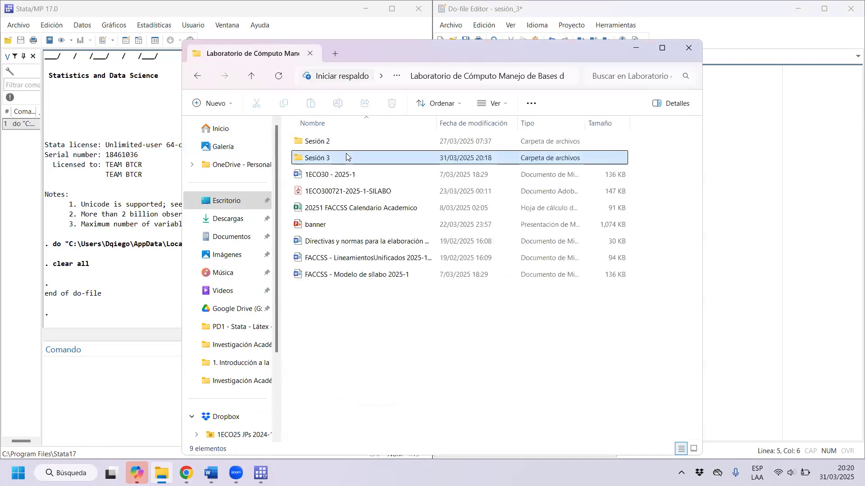
pyautogui.doubleClick(345, 157)
# Maximize the File Explorer window and copy the full path of the Sesión 3 folder.
pyautogui.moveTo(536, 82); pyautogui.dragTo(294, 140)
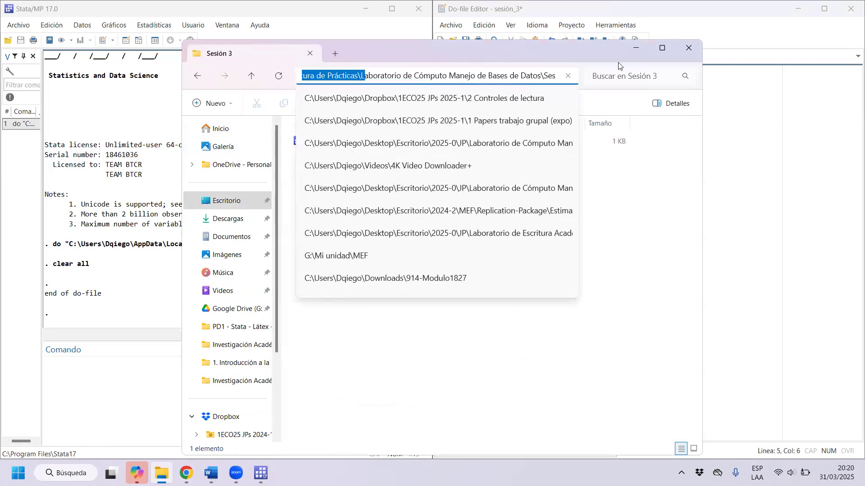
pyautogui.click(665, 50)
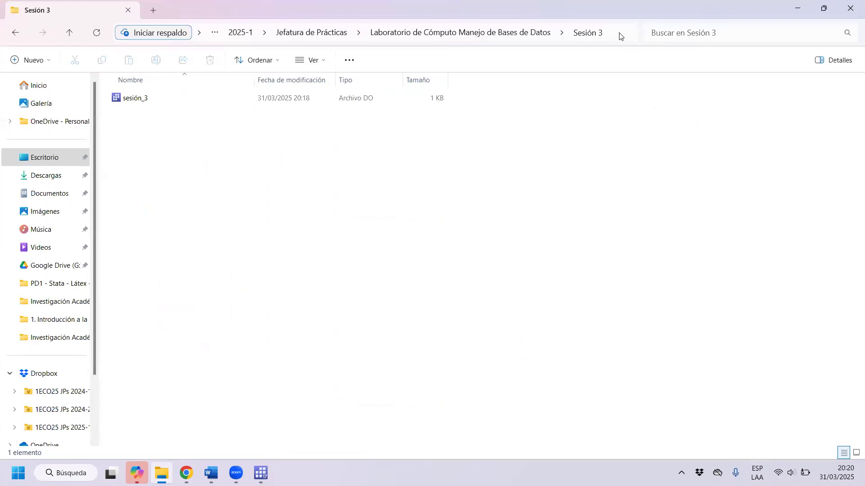
pyautogui.click(619, 36)
pyautogui.hotkey('ctrl', 'c')
pyautogui.rightClick(559, 35)
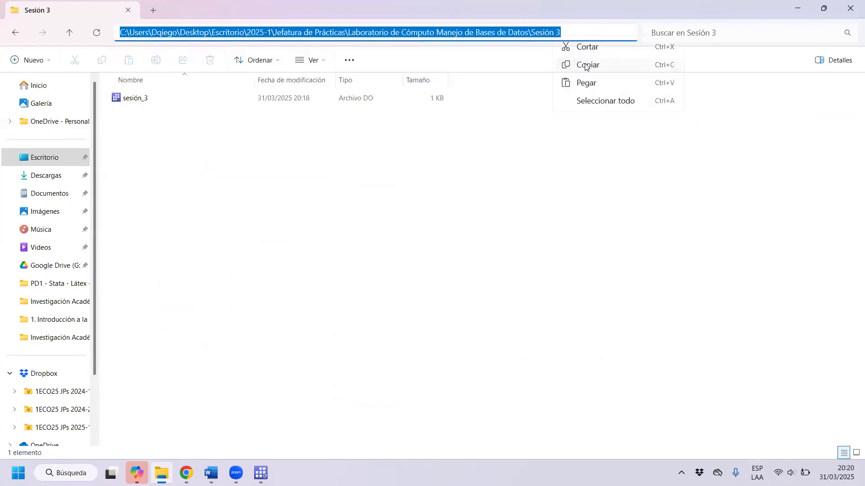
pyautogui.click(585, 65)
# Back in the Do-file Editor, paste the folder path between the cd command's quotes and run that line.
pyautogui.click(797, 8)
pyautogui.click(478, 110)
pyautogui.hotkey('ctrl', 'v')
pyautogui.tripleClick(599, 116)
pyautogui.hotkey('ctrl', 'd')
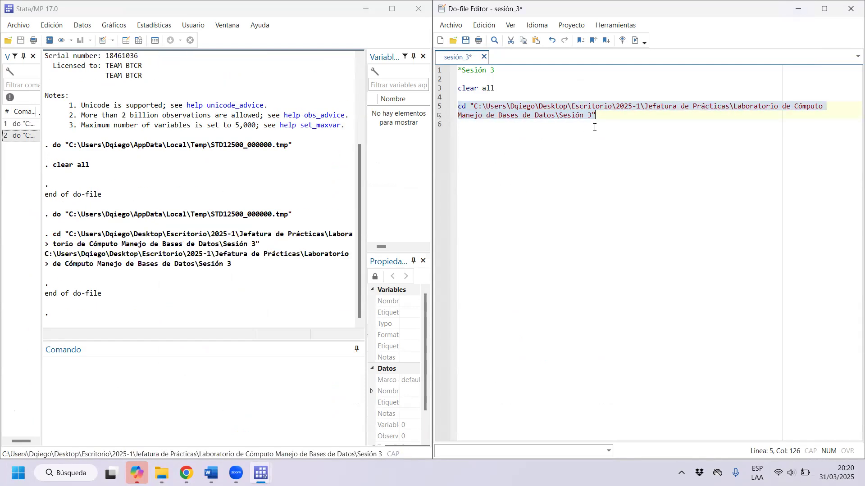
# Add blank lines after the cd command and write the comment "*Manejo de bases de datos" on line 2.
pyautogui.click(630, 123)
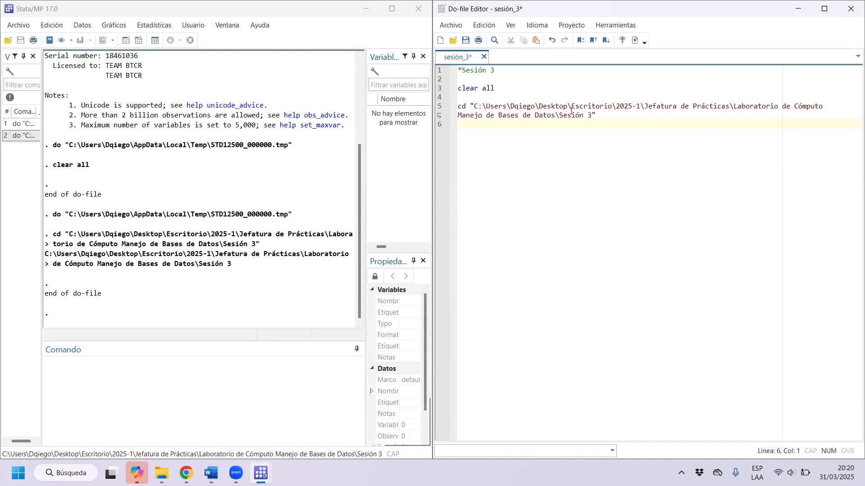
pyautogui.click(604, 112)
pyautogui.press('Return')
pyautogui.press('Return')
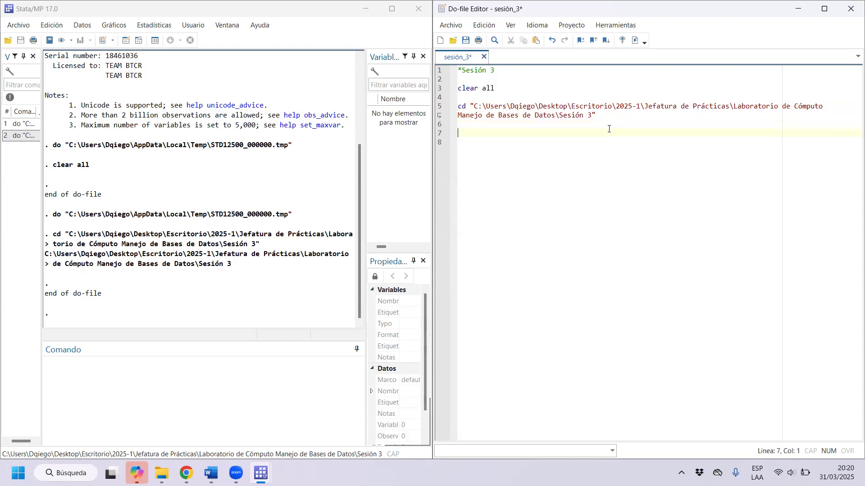
pyautogui.press('Up')
pyautogui.press('Up')
pyautogui.press('Up')
pyautogui.press('Up')
pyautogui.press('Up')
pyautogui.write('*Man')
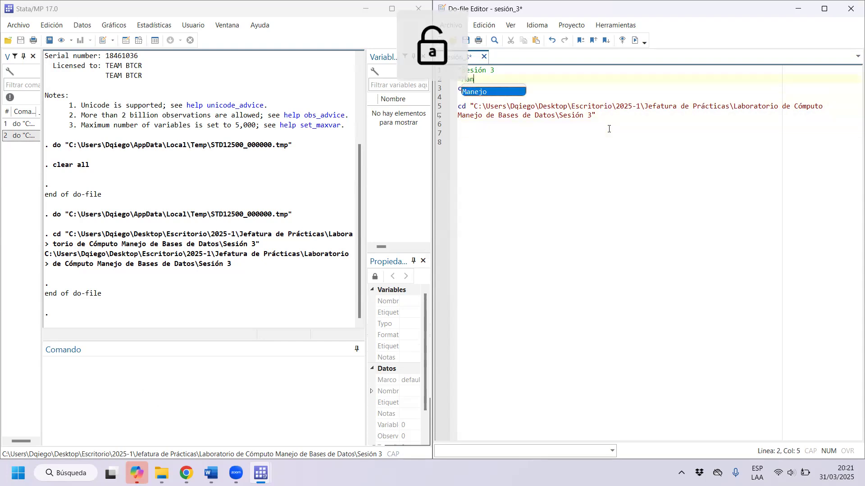
pyautogui.write('ejo de bases d')
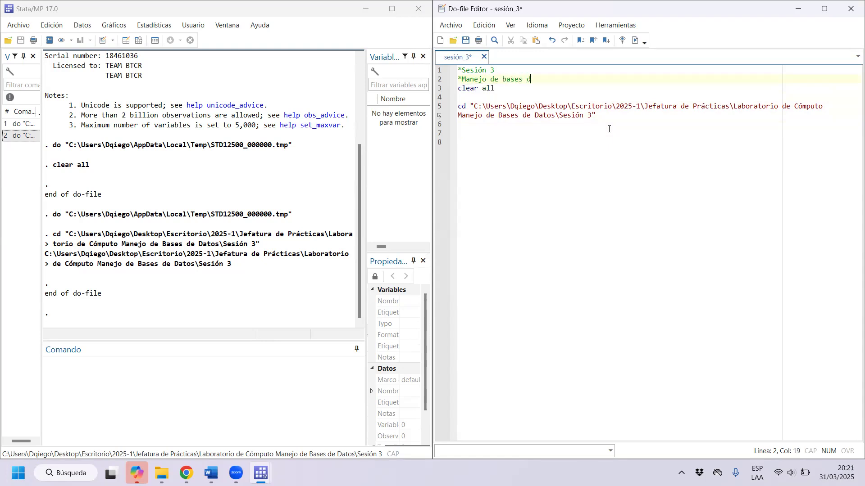
pyautogui.write('e datos')
pyautogui.press('XF86AudioRaiseVolume')
# Reopen the Sesión 3 folder in File Explorer, copy its full path again and return to the do-file.
pyautogui.click(591, 116)
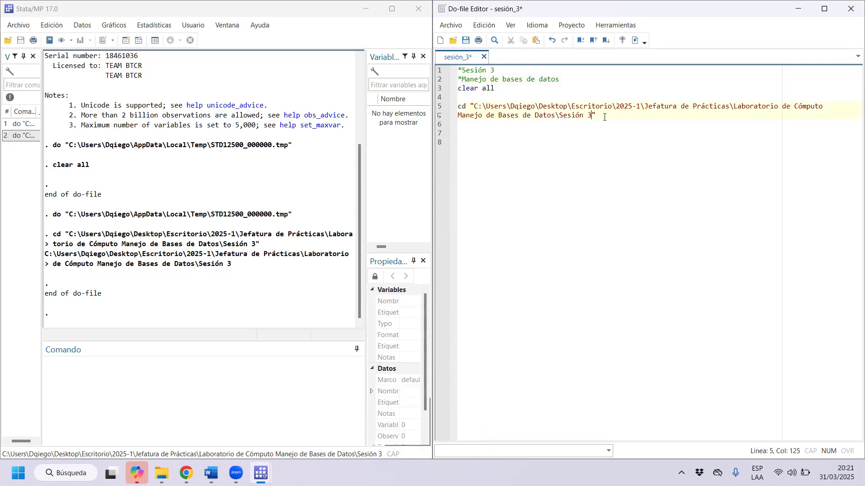
pyautogui.click(161, 474)
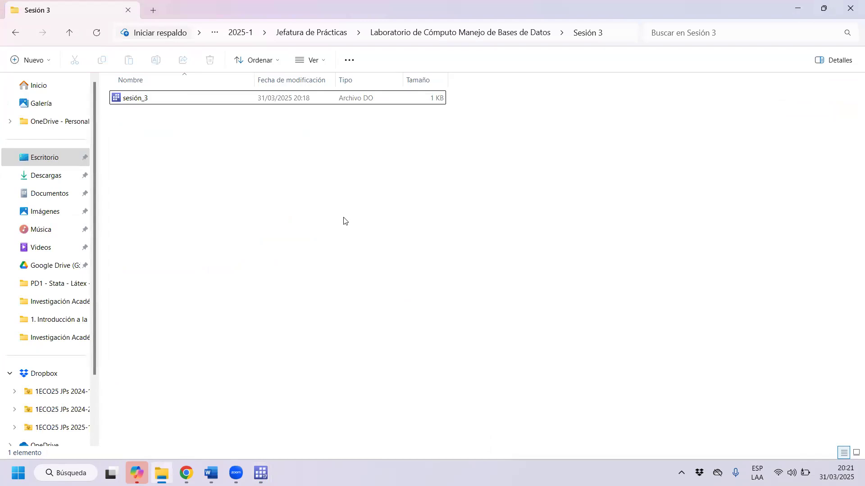
pyautogui.click(18, 31)
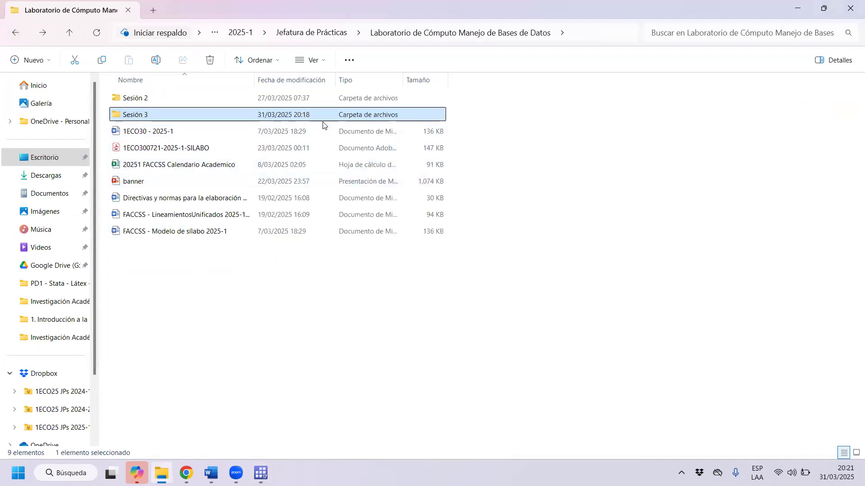
pyautogui.doubleClick(185, 118)
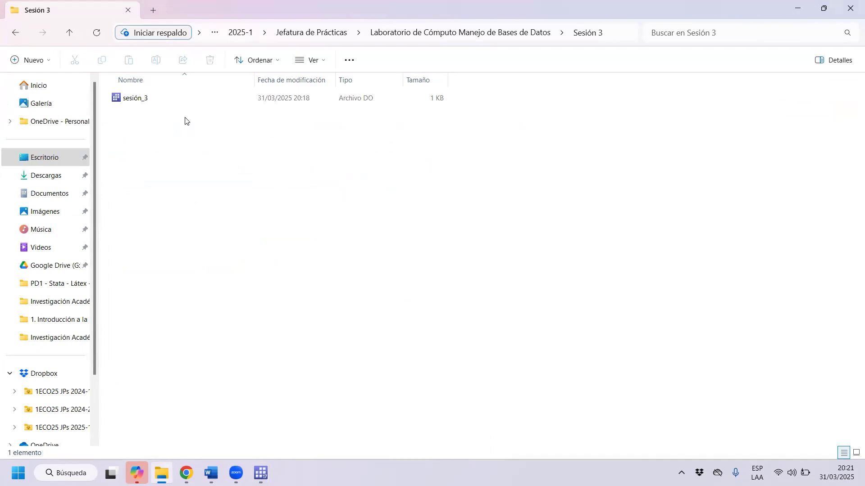
pyautogui.click(614, 28)
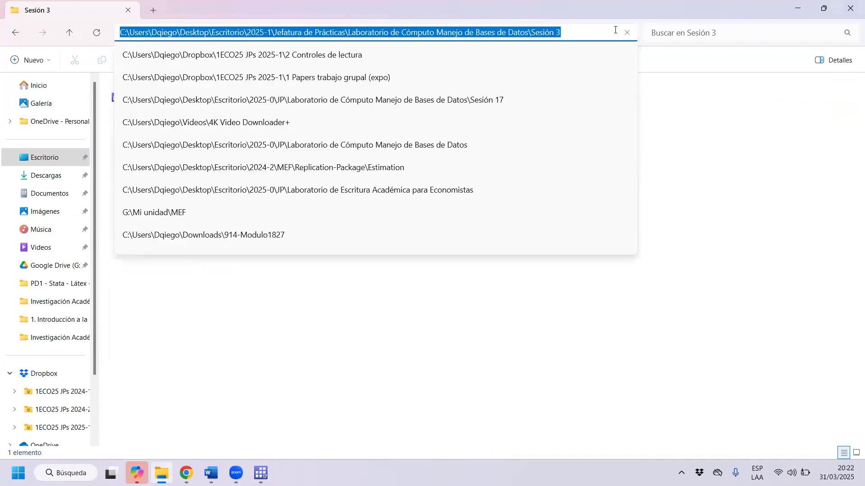
pyautogui.rightClick(550, 32)
pyautogui.click(590, 64)
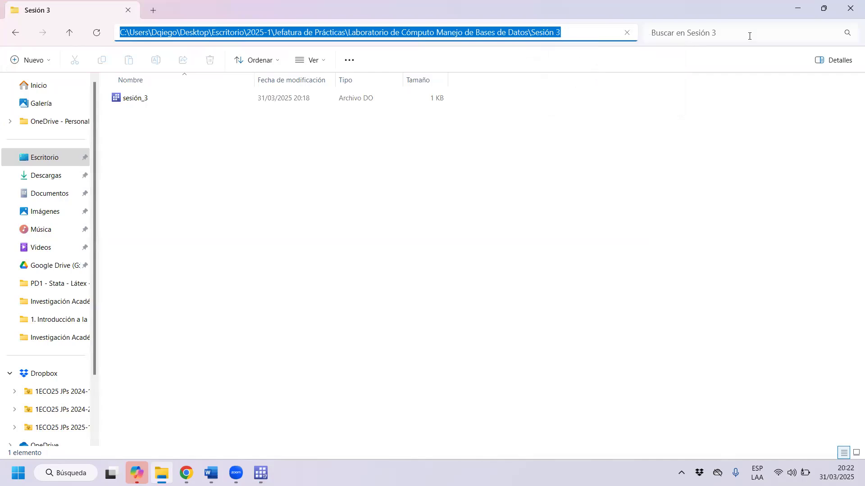
pyautogui.click(795, 9)
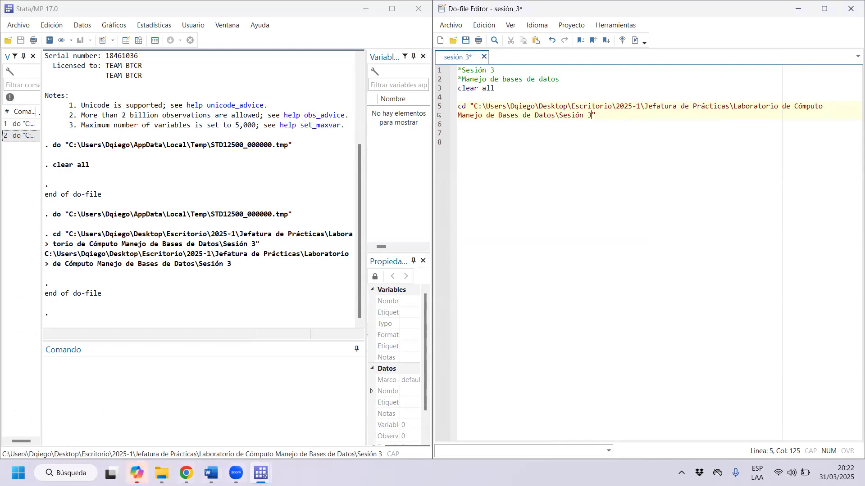
# Copy the Sesión 3 folder's full path from File Explorer once more and place the cursor at the end of the cd command.
pyautogui.click(161, 473)
pyautogui.click(622, 32)
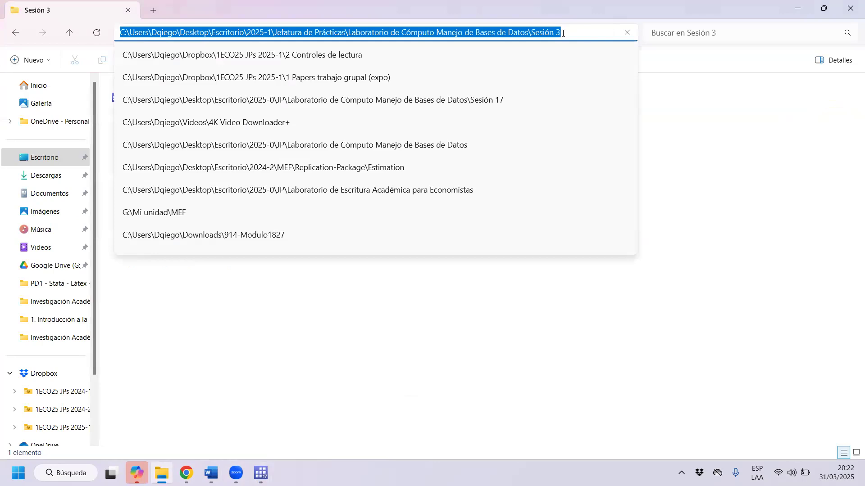
pyautogui.rightClick(545, 31)
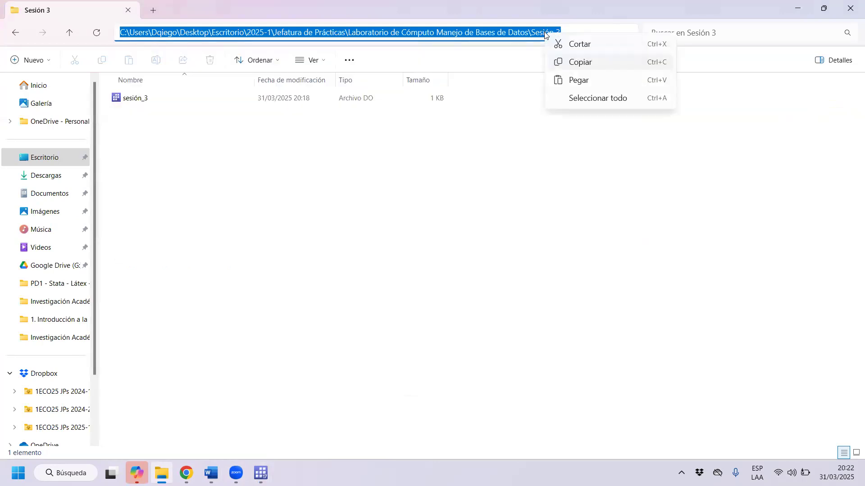
pyautogui.click(585, 63)
pyautogui.click(585, 33)
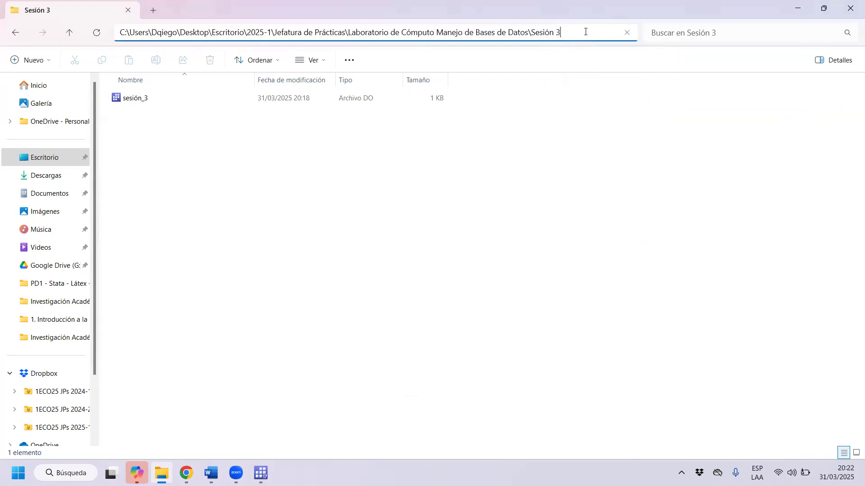
pyautogui.hotkey('ctrl', 'a')
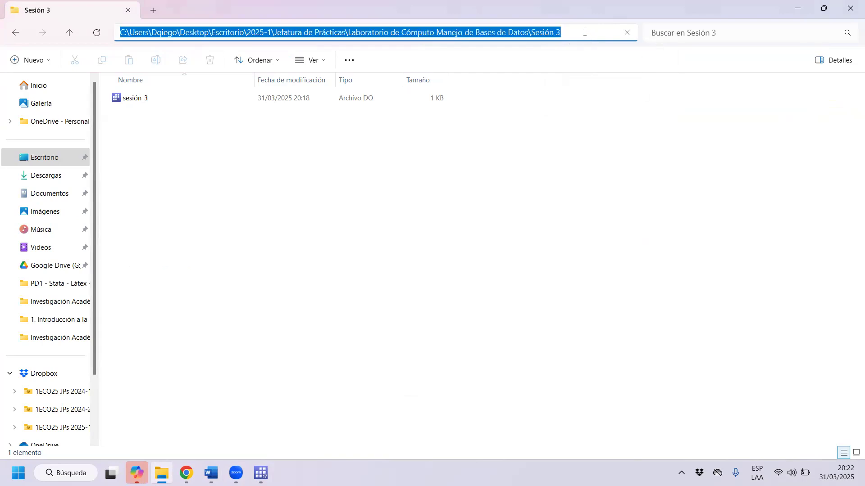
pyautogui.click(795, 6)
pyautogui.click(623, 123)
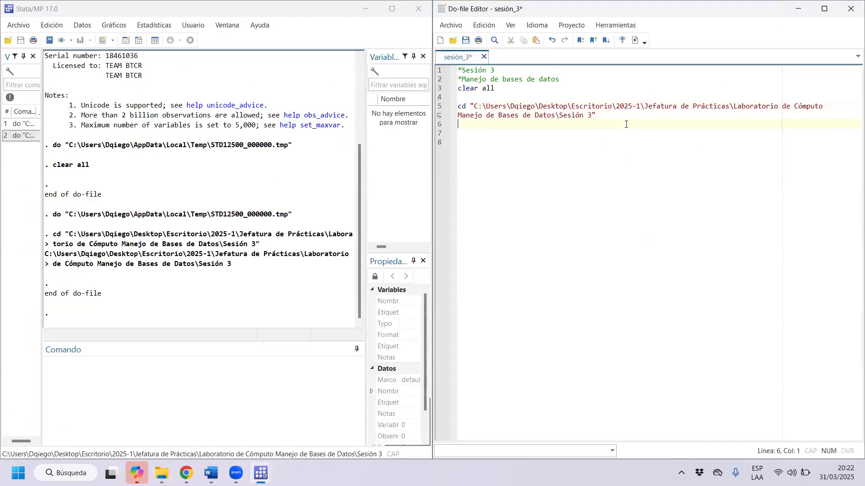
pyautogui.click(627, 114)
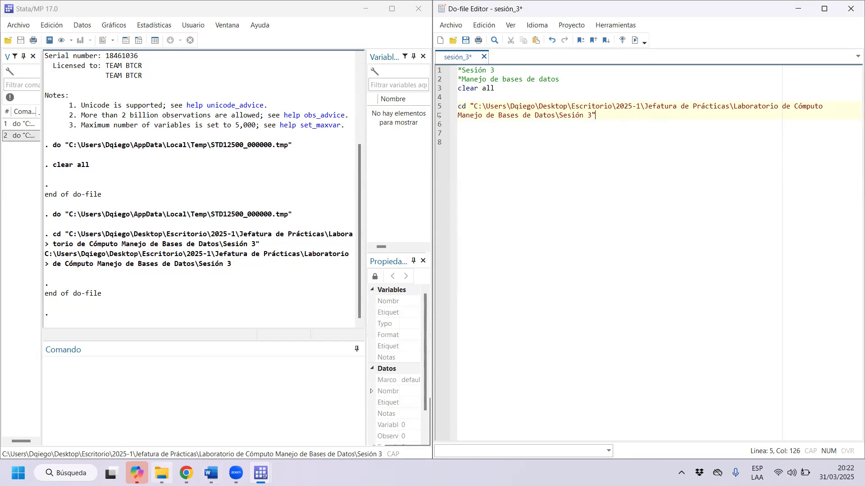
pyautogui.click(162, 473)
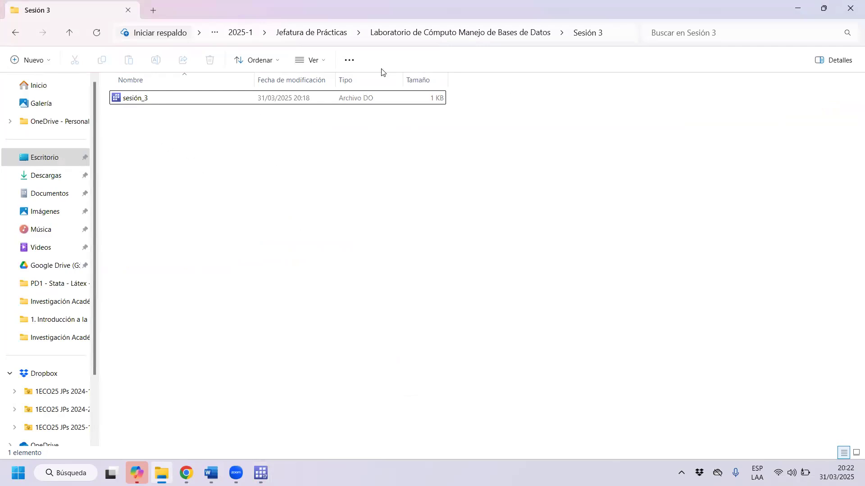
pyautogui.rightClick(195, 181)
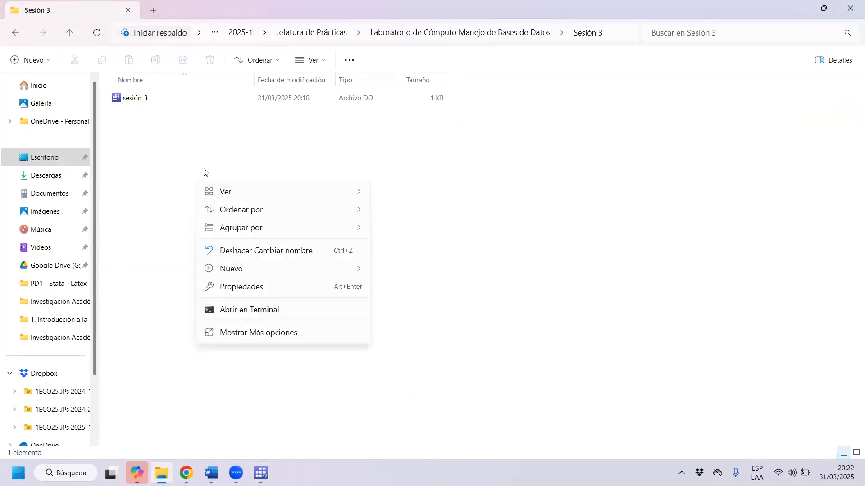
pyautogui.moveTo(311, 269)
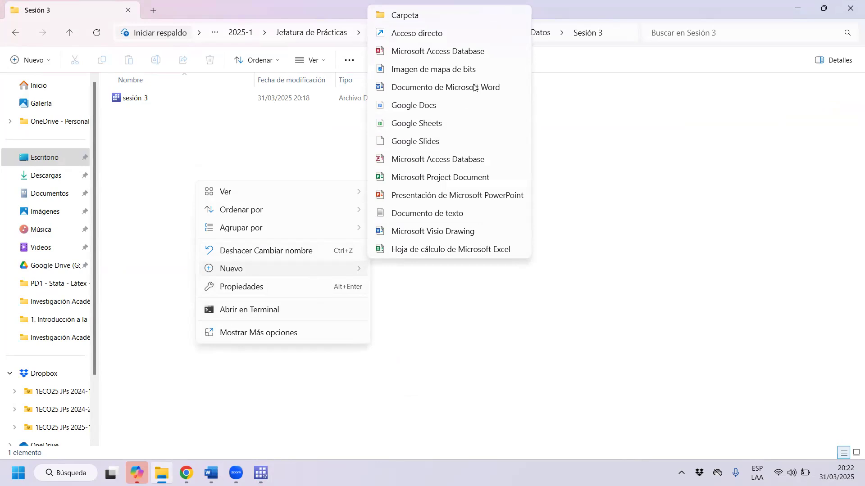
pyautogui.click(505, 35)
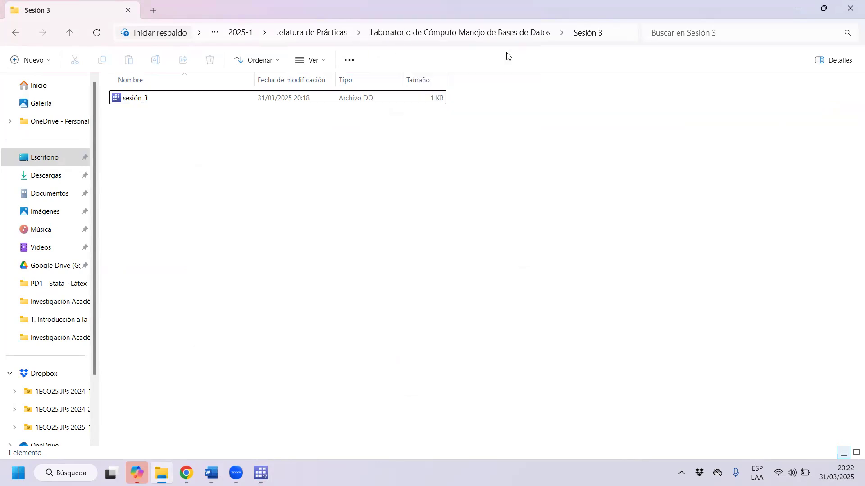
pyautogui.click(568, 350)
# Restore the File Explorer window to a smaller size and create a folder named "Bases de datos" inside Sesión 3.
pyautogui.doubleClick(568, 15)
pyautogui.rightClick(489, 176)
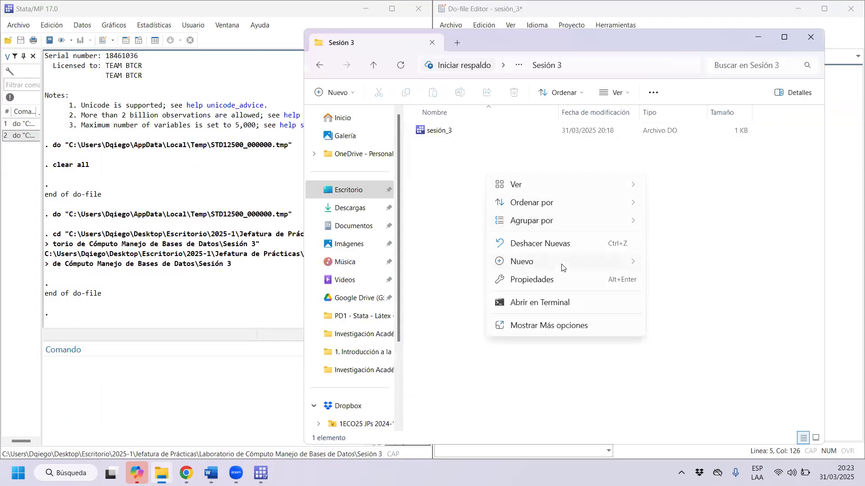
pyautogui.moveTo(558, 266)
pyautogui.click(701, 11)
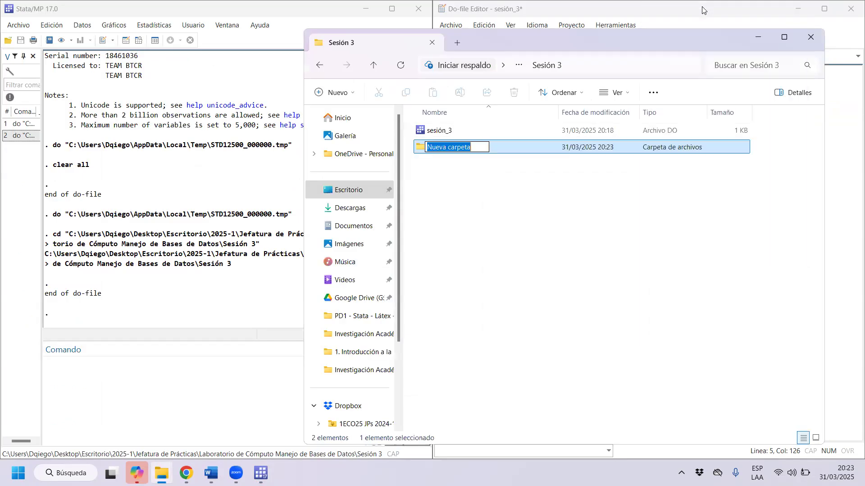
pyautogui.write('Base')
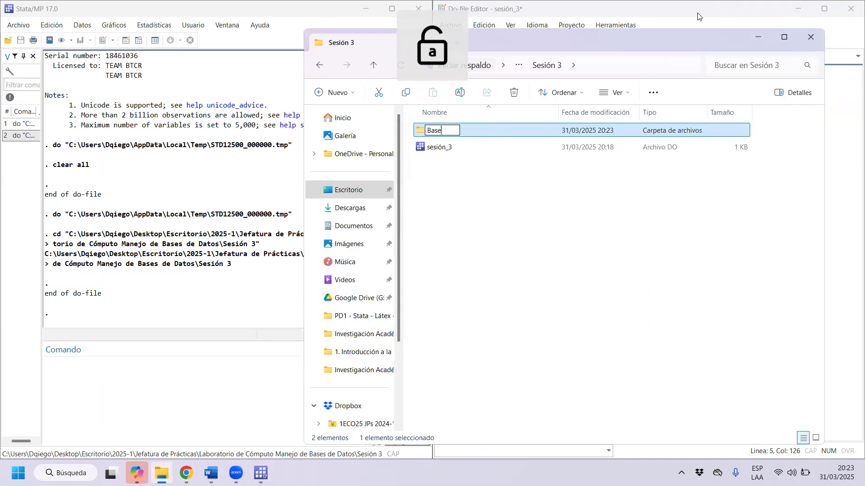
pyautogui.write('s de datos')
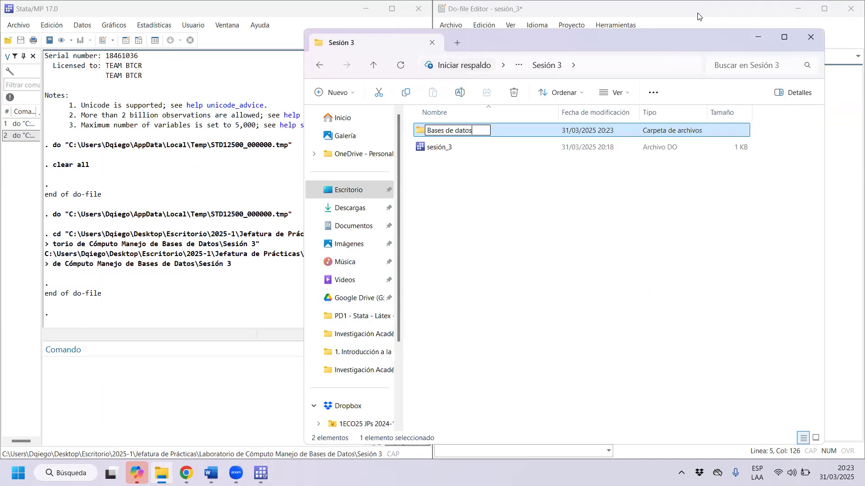
pyautogui.press('Return')
# Create a second folder inside Sesión 3 and name it "Do Files".
pyautogui.rightClick(517, 239)
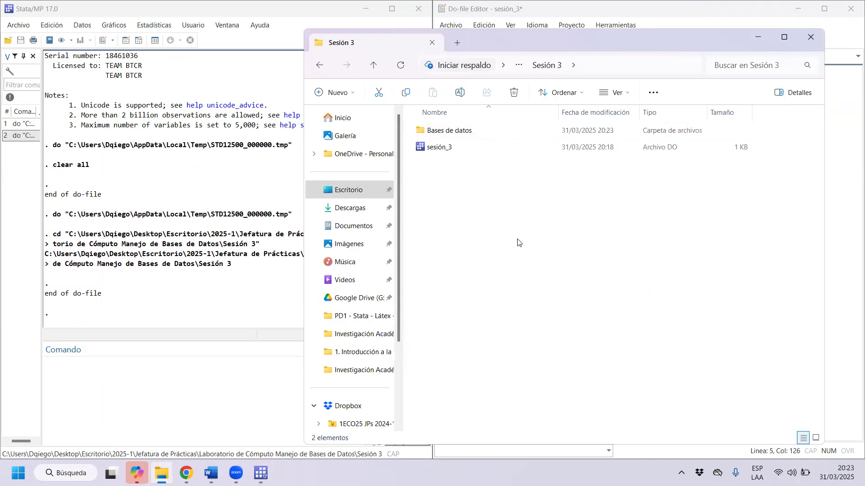
pyautogui.moveTo(592, 326)
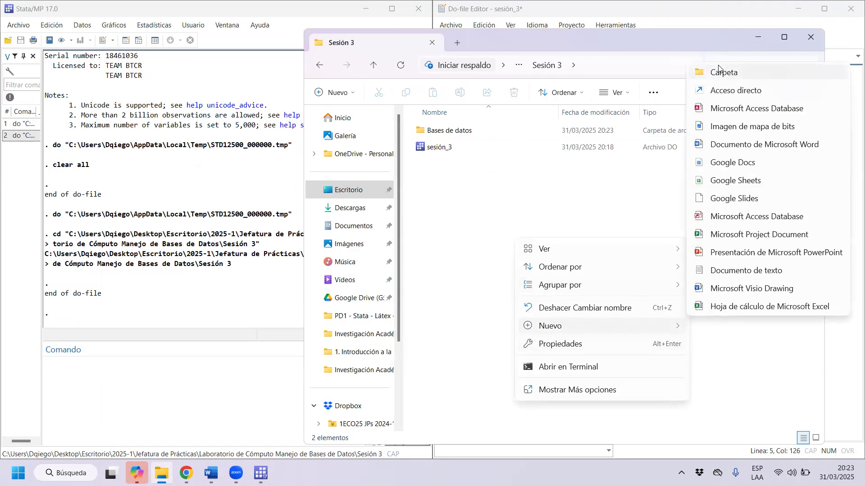
pyautogui.click(719, 68)
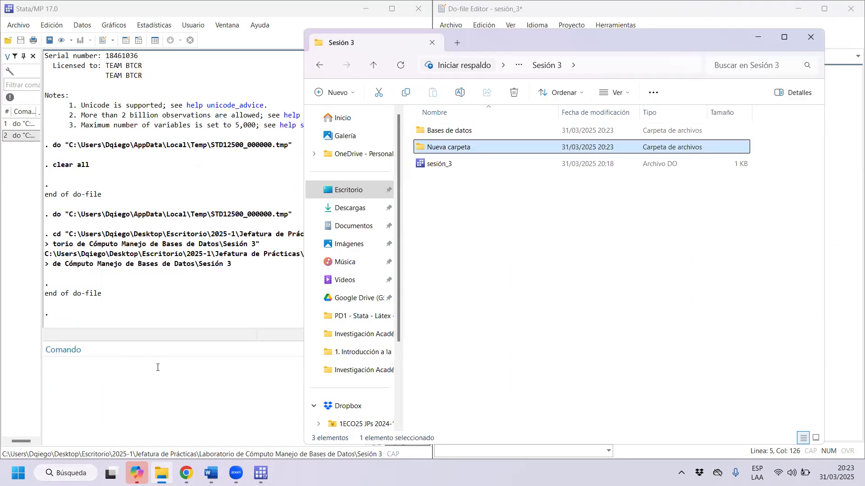
pyautogui.rightClick(438, 145)
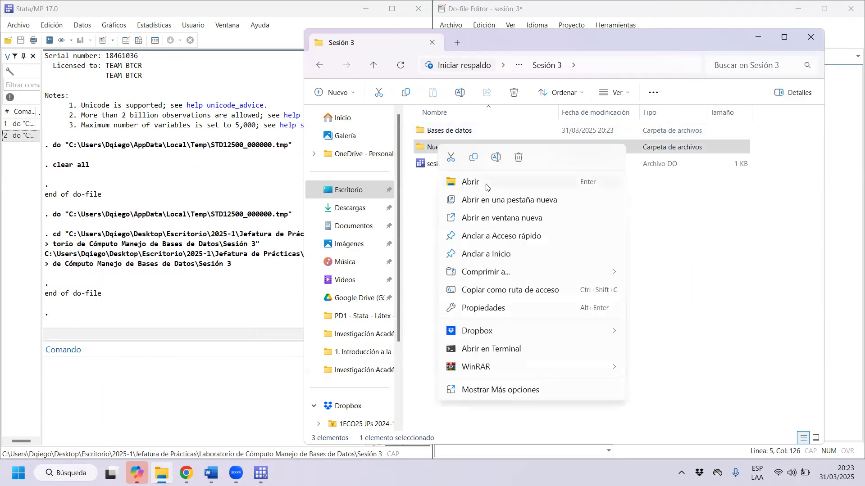
pyautogui.click(492, 160)
pyautogui.press('capslock')
pyautogui.write('D')
pyautogui.press('capslock')
pyautogui.write('o Files')
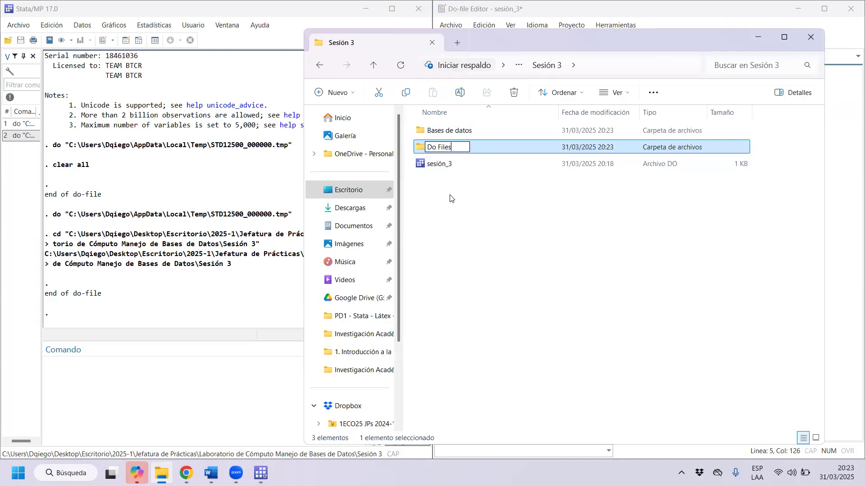
pyautogui.press('Return')
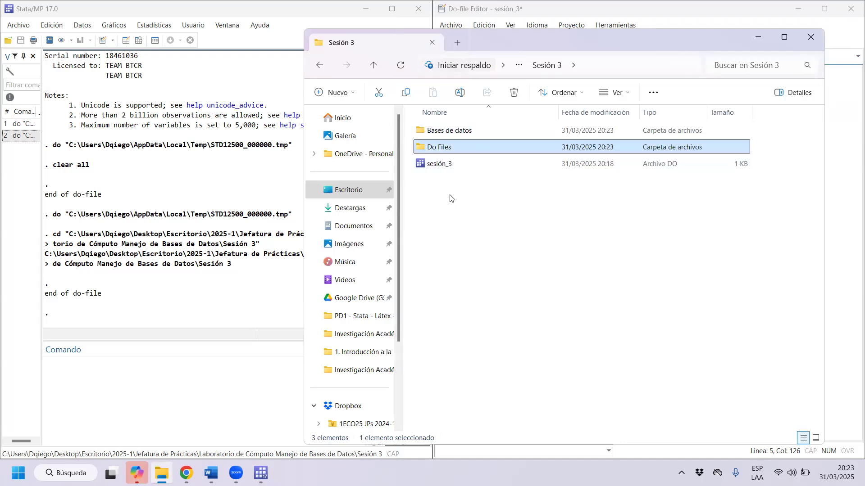
# Create a folder named "Gráficos" alongside Bases de datos and Do Files in Sesión 3.
pyautogui.rightClick(452, 207)
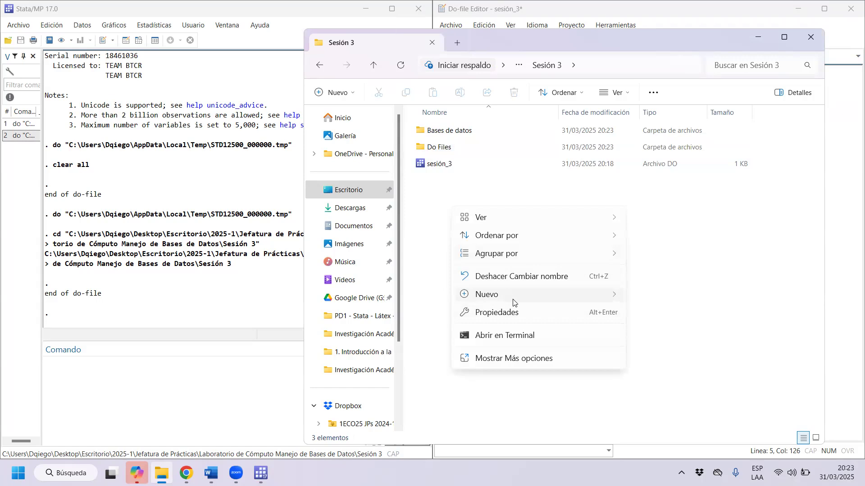
pyautogui.moveTo(495, 295)
pyautogui.click(690, 44)
pyautogui.press('capslock')
pyautogui.write('G')
pyautogui.press('capslock')
pyautogui.write('ráficos')
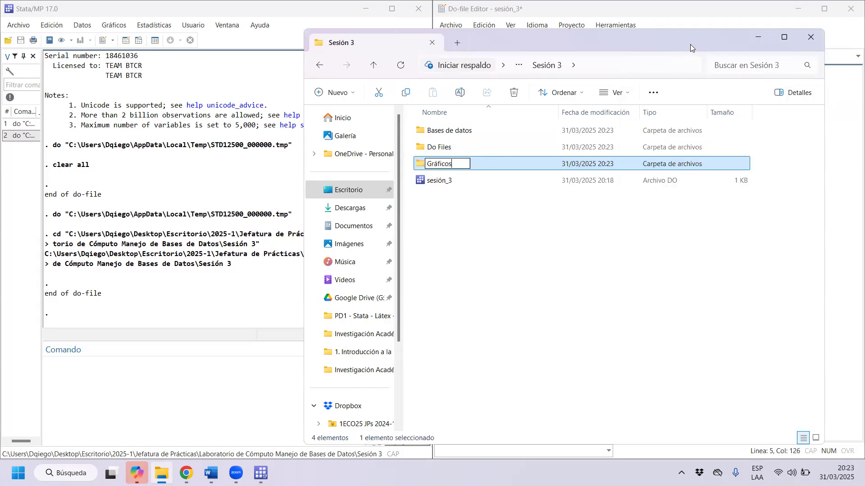
pyautogui.press('Return')
# Create a fourth folder in Sesión 3 and name it "Tablas".
pyautogui.rightClick(508, 341)
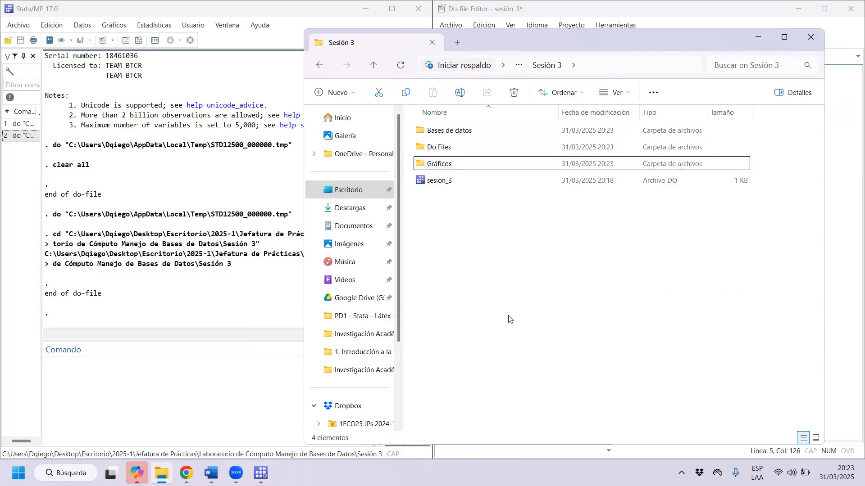
pyautogui.moveTo(525, 267)
pyautogui.click(726, 15)
pyautogui.press('capslock')
pyautogui.write('T')
pyautogui.press('capslock')
pyautogui.write('b')
pyautogui.press('BackSpace')
pyautogui.write('ablas')
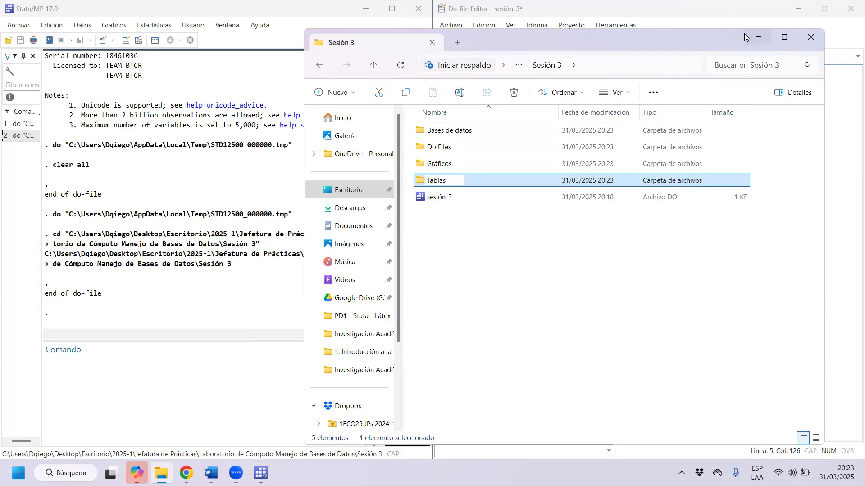
pyautogui.press('Return')
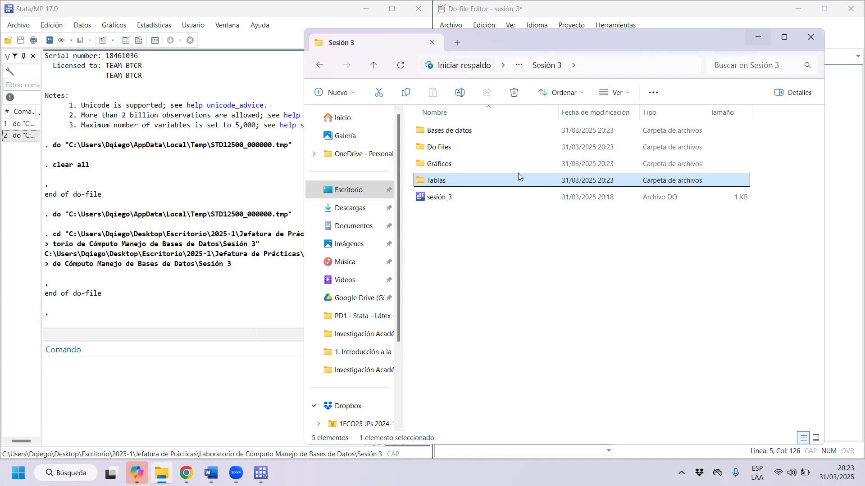
# Open the Bases de datos folder and create a subfolder in it named "Bases Origanales".
pyautogui.doubleClick(482, 134)
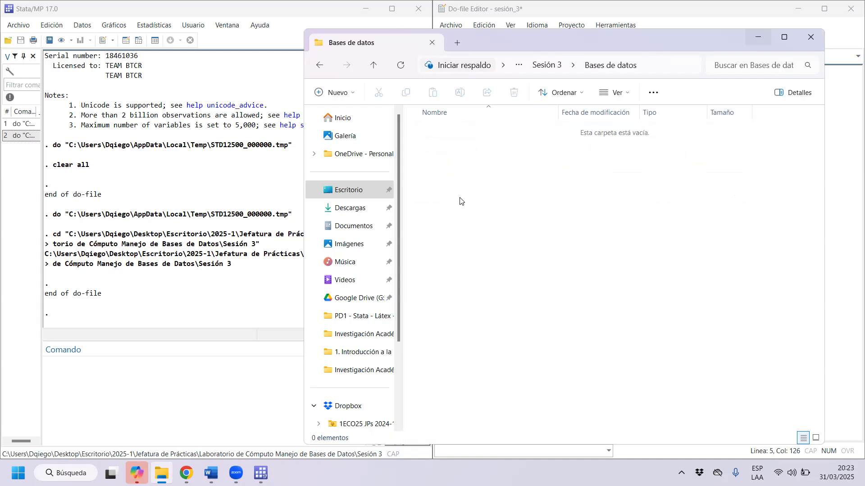
pyautogui.rightClick(460, 201)
pyautogui.moveTo(585, 288)
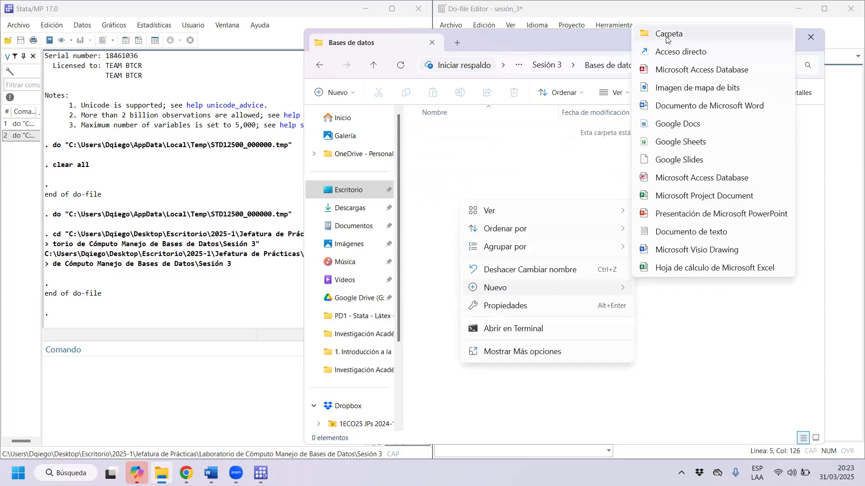
pyautogui.click(672, 34)
pyautogui.write('B')
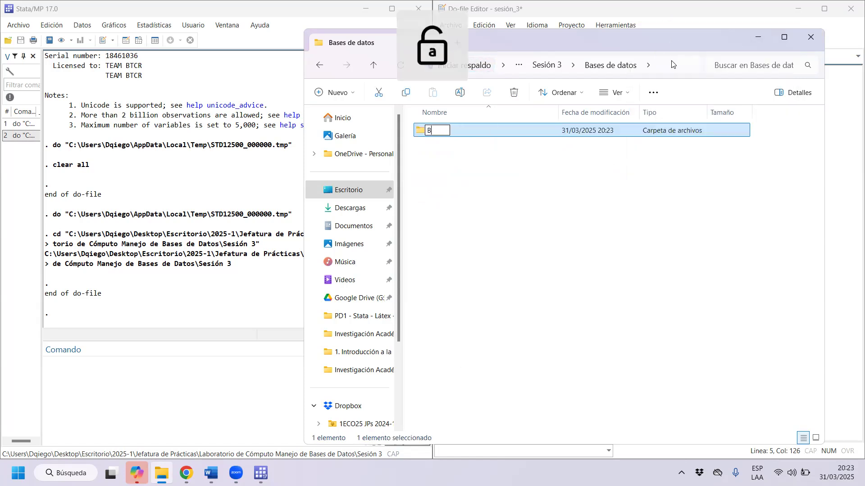
pyautogui.write('ases')
pyautogui.press('capslock')
pyautogui.write('O')
pyautogui.press('capslock')
pyautogui.write('riganles')
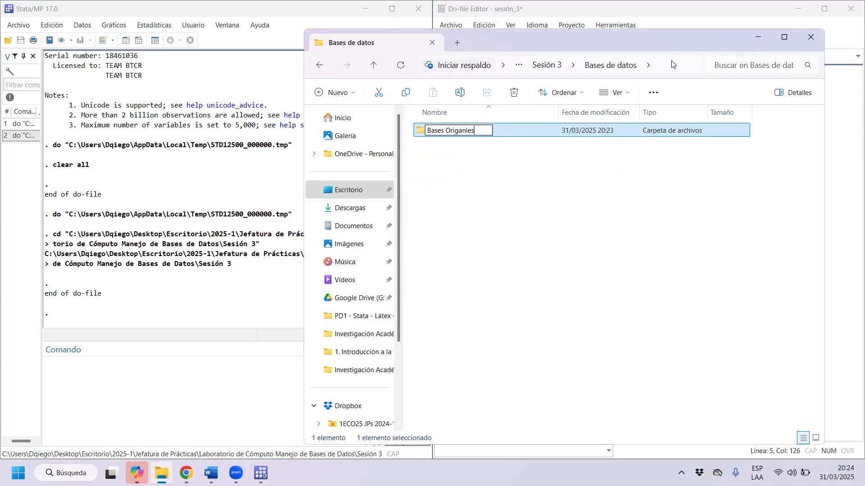
pyautogui.press('BackSpace')
pyautogui.press('BackSpace')
pyautogui.write('ales')
pyautogui.press('Return')
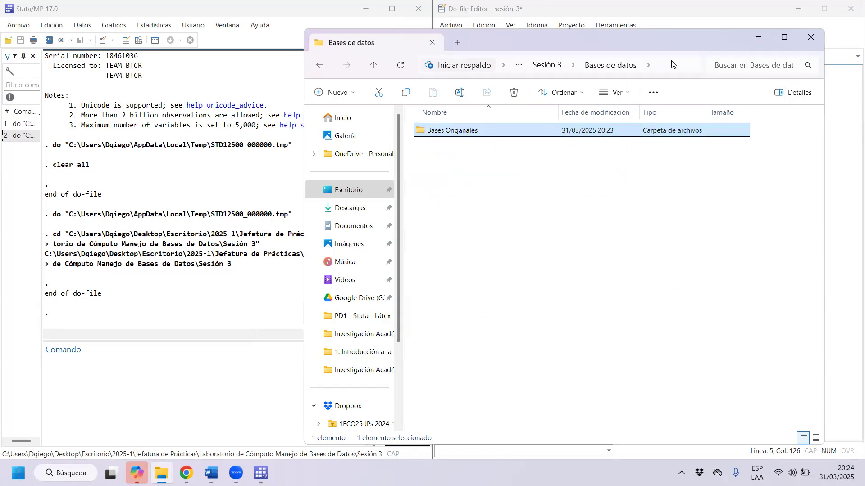
# Correct the spelling of the new subfolder's name to "Bases Originales".
pyautogui.rightClick(486, 136)
pyautogui.click(547, 149)
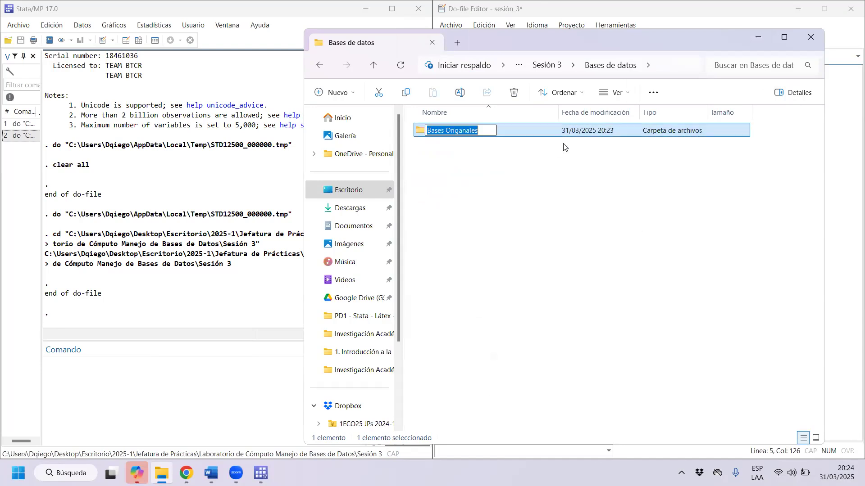
pyautogui.press('End')
pyautogui.press('BackSpace')
pyautogui.write('i')
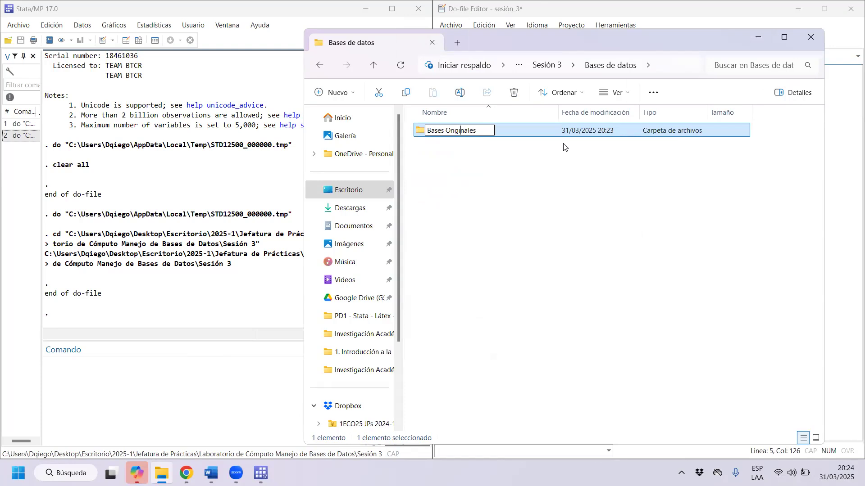
# Create a second subfolder in Bases de datos and name it "Bases Modificas".
pyautogui.rightClick(453, 201)
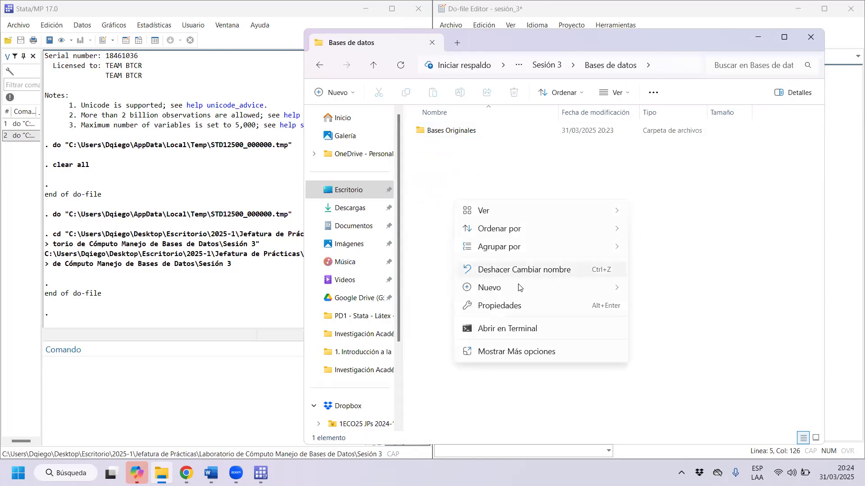
pyautogui.moveTo(519, 287)
pyautogui.click(663, 33)
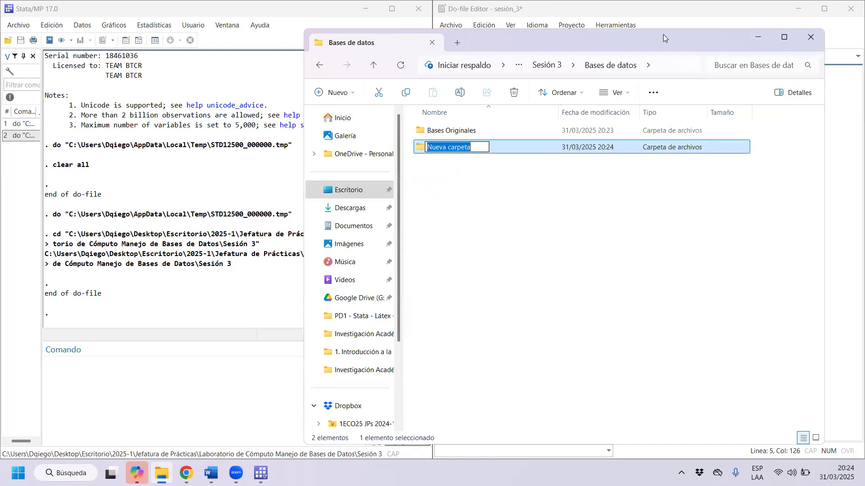
pyautogui.press('capslock')
pyautogui.write('B')
pyautogui.press('capslock')
pyautogui.write('ases')
pyautogui.press('capslock')
pyautogui.write('M')
pyautogui.press('capslock')
pyautogui.write('odific')
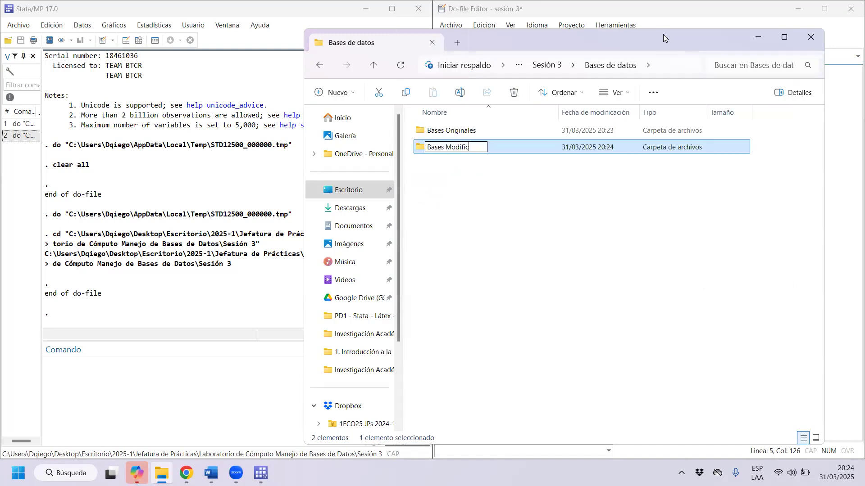
pyautogui.write('as')
pyautogui.press('Return')
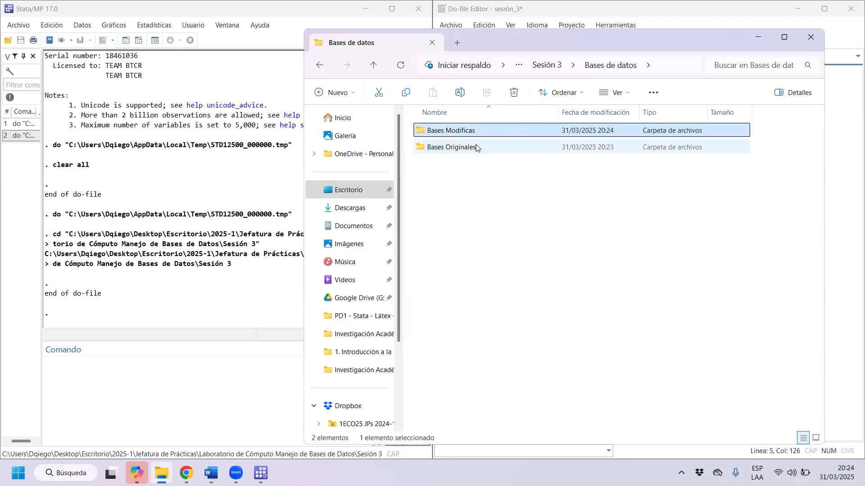
# Open the Do Files folder in Sesión 3 and create a subfolder in it named "Limpieza de Bases".
pyautogui.click(546, 66)
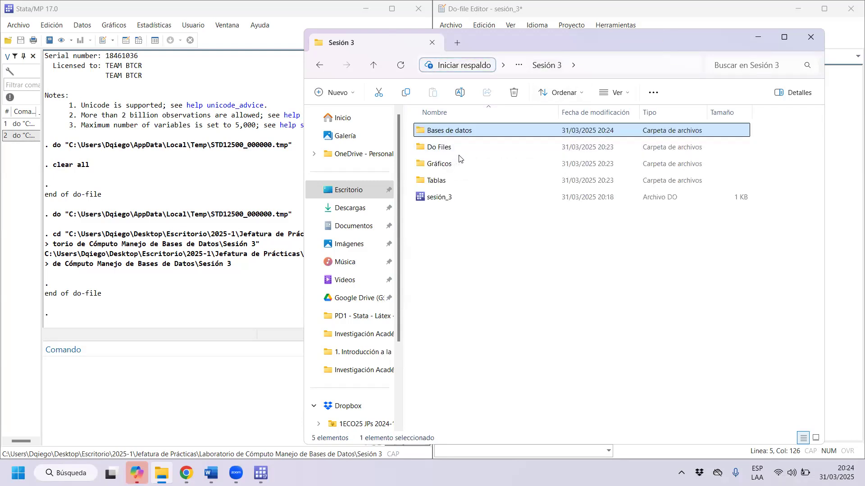
pyautogui.doubleClick(457, 148)
pyautogui.rightClick(476, 223)
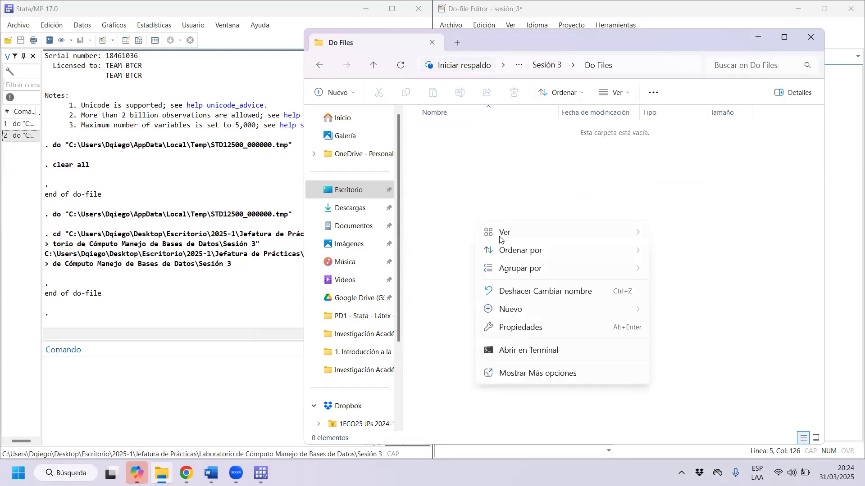
pyautogui.moveTo(534, 311)
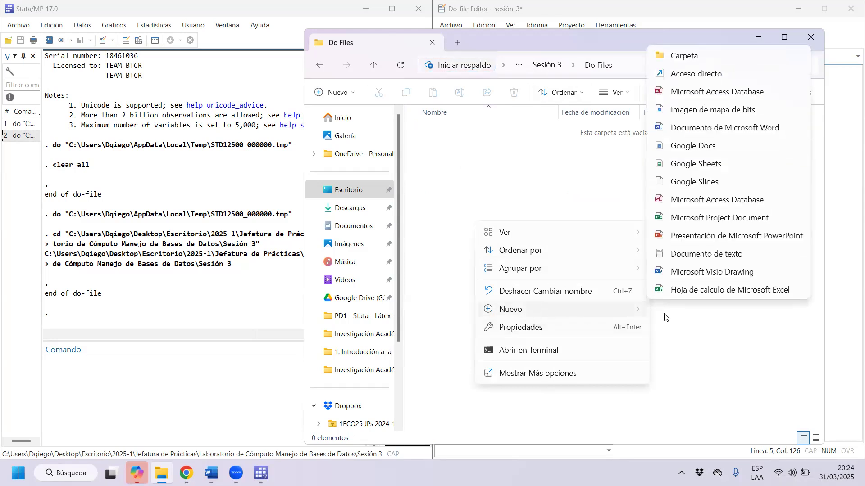
pyautogui.click(689, 58)
pyautogui.press('capslock')
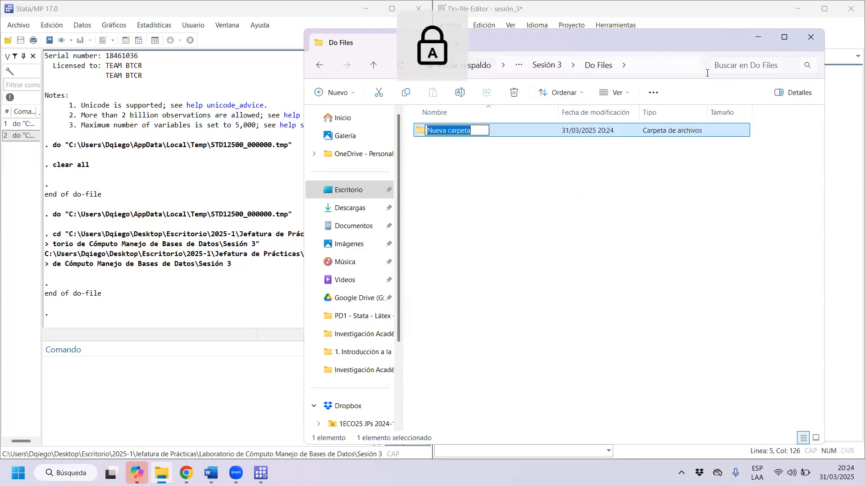
pyautogui.write('L')
pyautogui.press('capslock')
pyautogui.write('impieza')
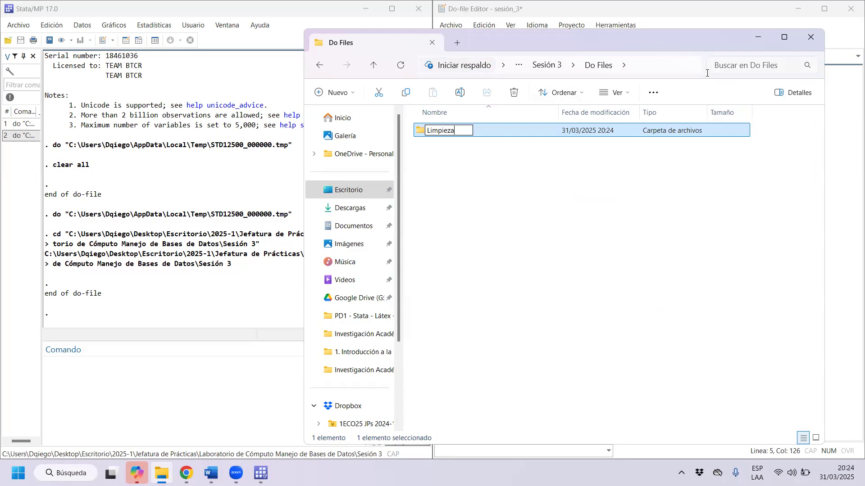
pyautogui.write(' de')
pyautogui.press('capslock')
pyautogui.write('B')
pyautogui.press('capslock')
pyautogui.write('ases')
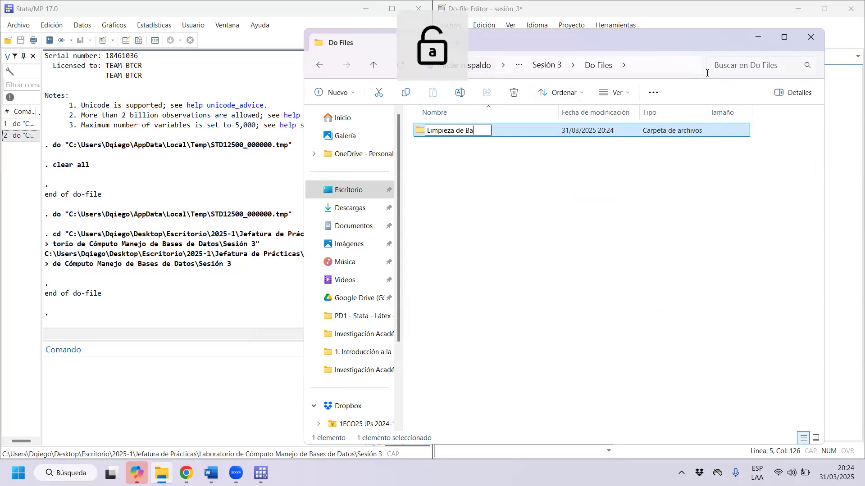
pyautogui.write(' de')
pyautogui.press('BackSpace')
pyautogui.press('BackSpace')
pyautogui.press('BackSpace')
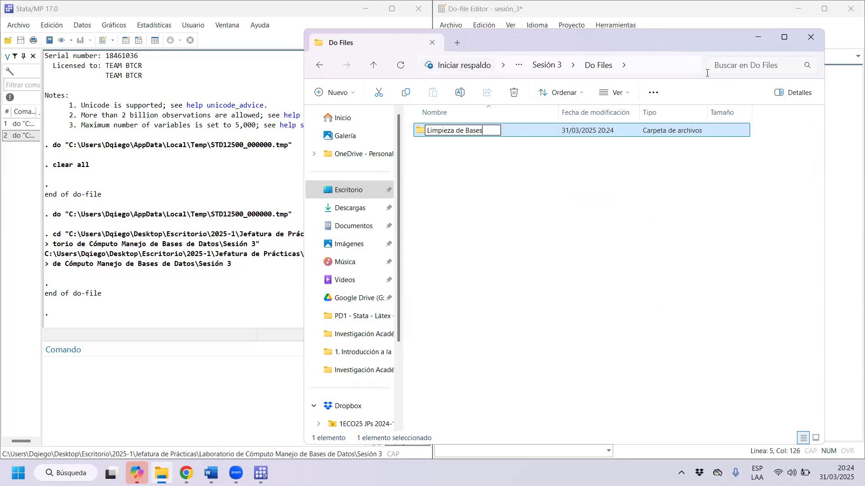
pyautogui.press('Return')
# Create a subfolder named "Regresiones" alongside Limpieza de Bases in Do Files.
pyautogui.click(472, 202)
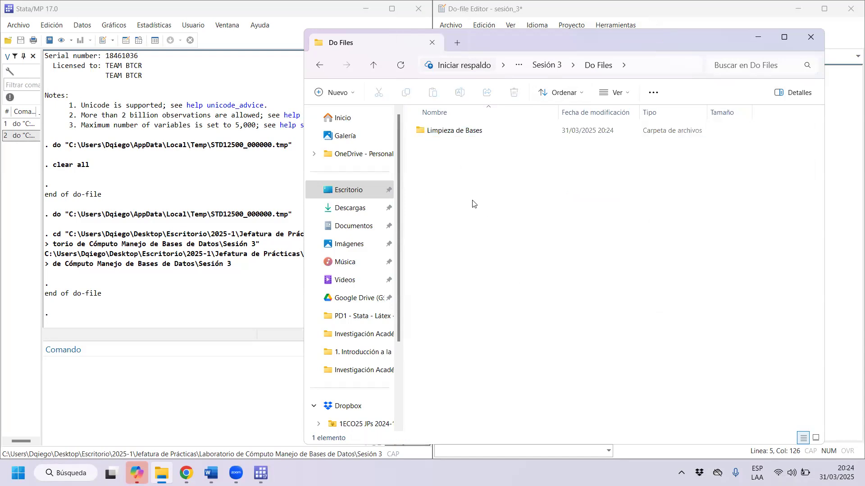
pyautogui.rightClick(474, 202)
pyautogui.moveTo(592, 293)
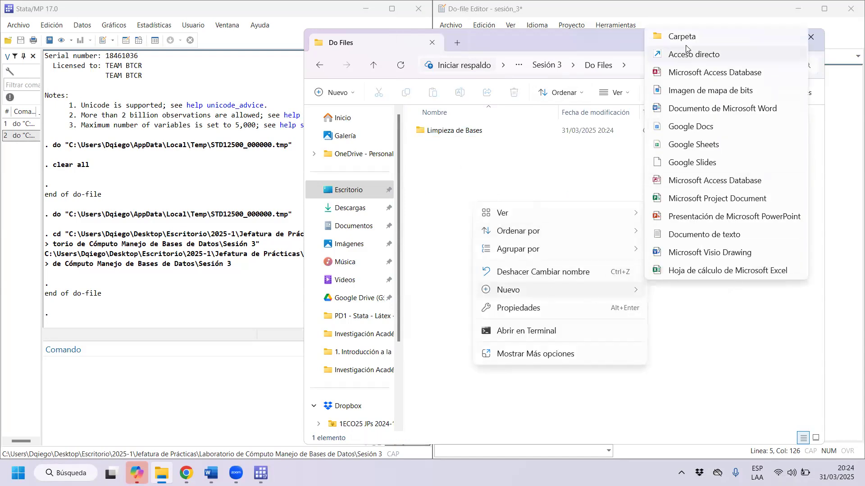
pyautogui.click(684, 37)
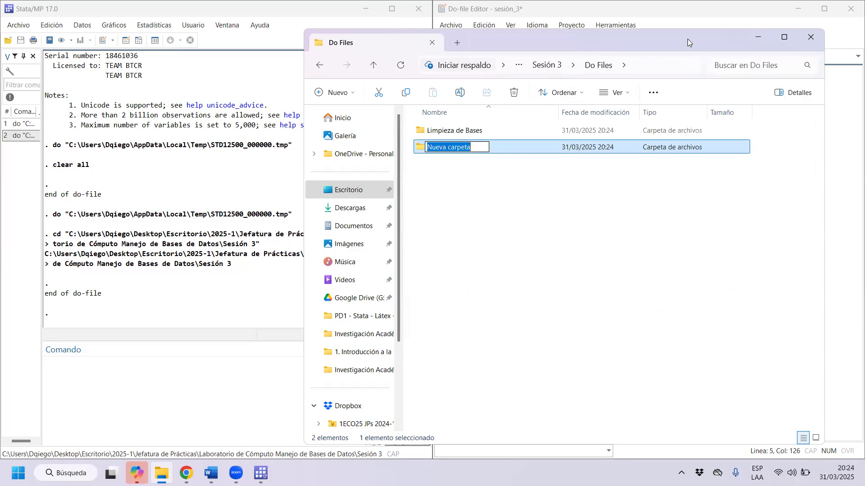
pyautogui.write('Regresi')
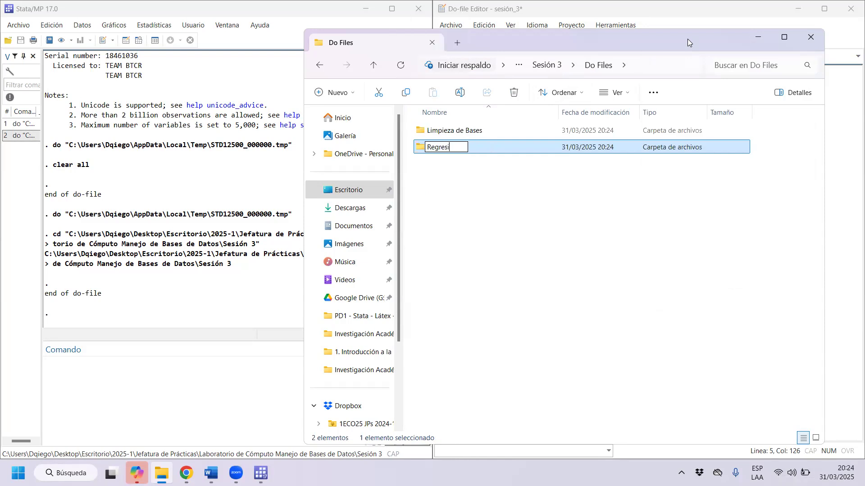
pyautogui.write('ones')
pyautogui.press('Return')
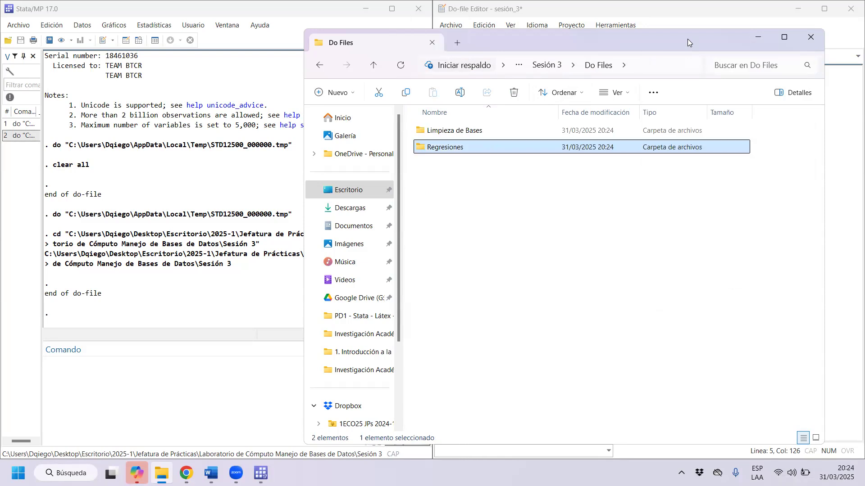
# Create a third subfolder in Do Files and name it "Robustez".
pyautogui.rightClick(468, 235)
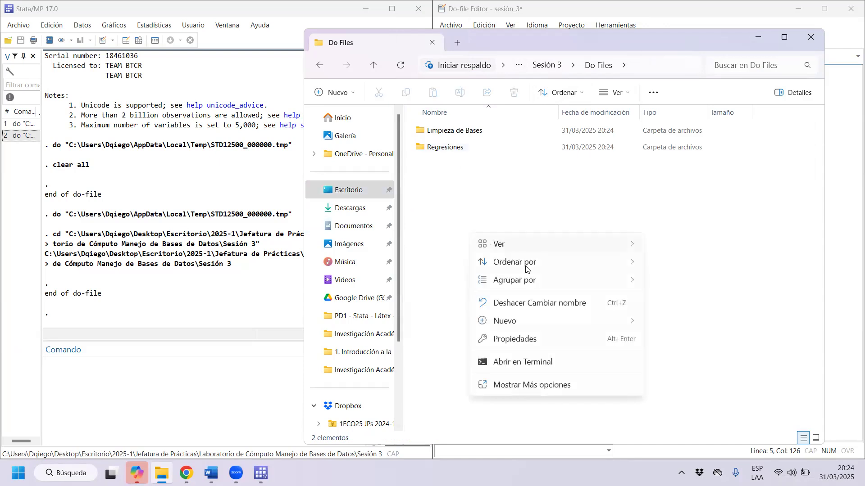
pyautogui.moveTo(553, 320)
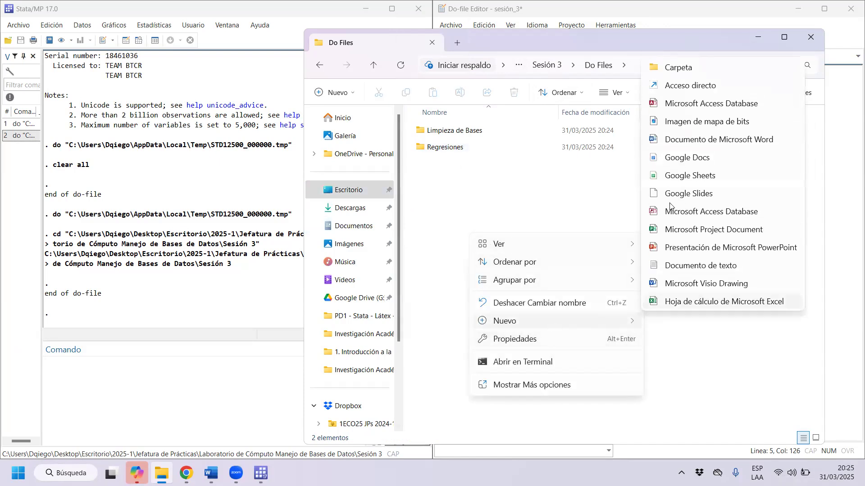
pyautogui.click(672, 68)
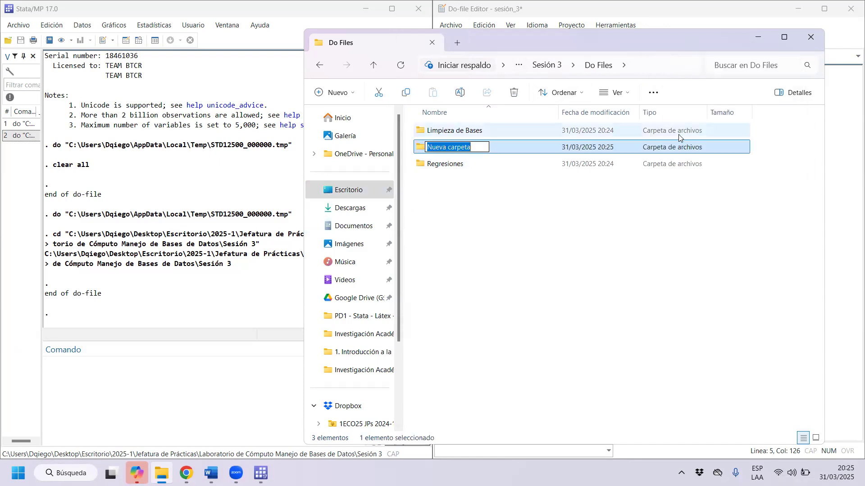
pyautogui.press('capslock')
pyautogui.write('R')
pyautogui.press('capslock')
pyautogui.write('obustez')
pyautogui.press('Return')
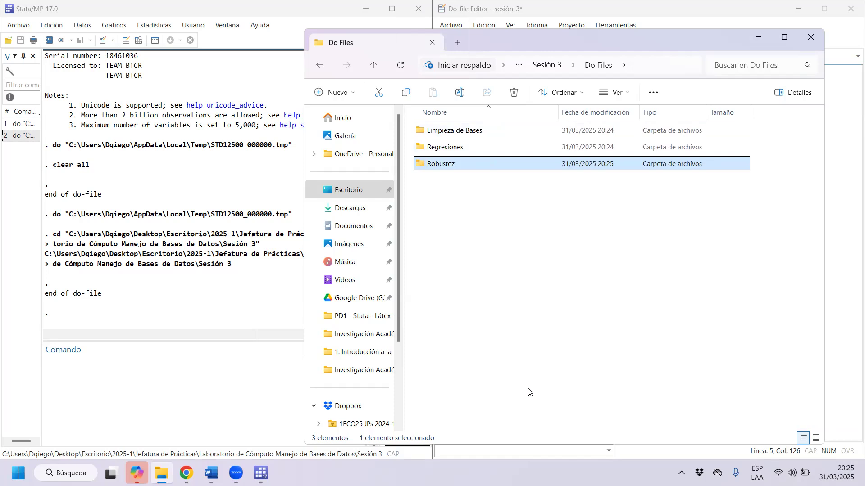
# Check the contents of the Gráficos folder in Sesión 3, then return to Sesión 3.
pyautogui.click(556, 68)
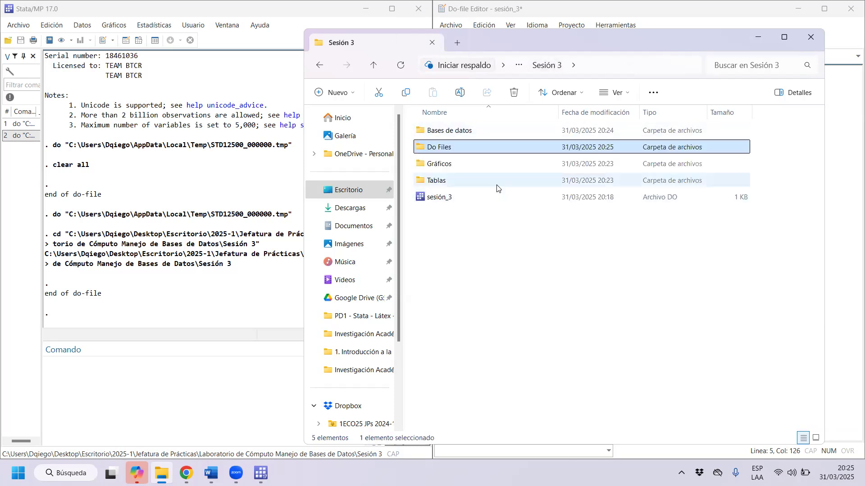
pyautogui.doubleClick(459, 163)
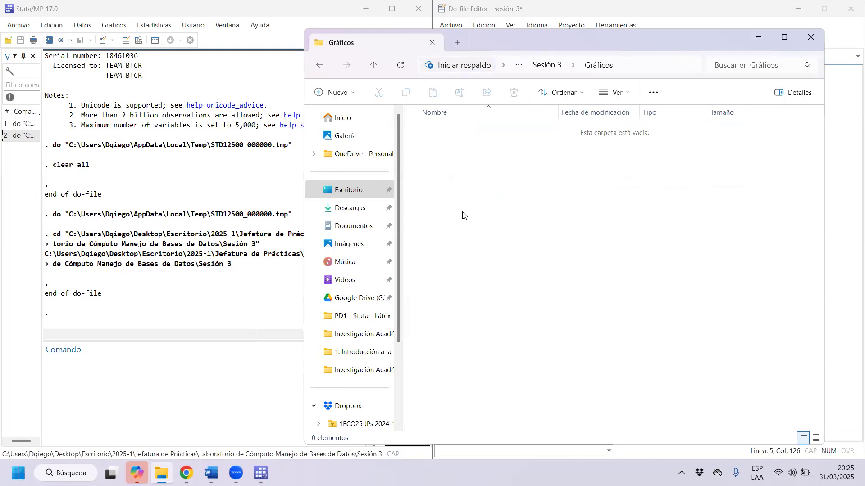
pyautogui.click(319, 65)
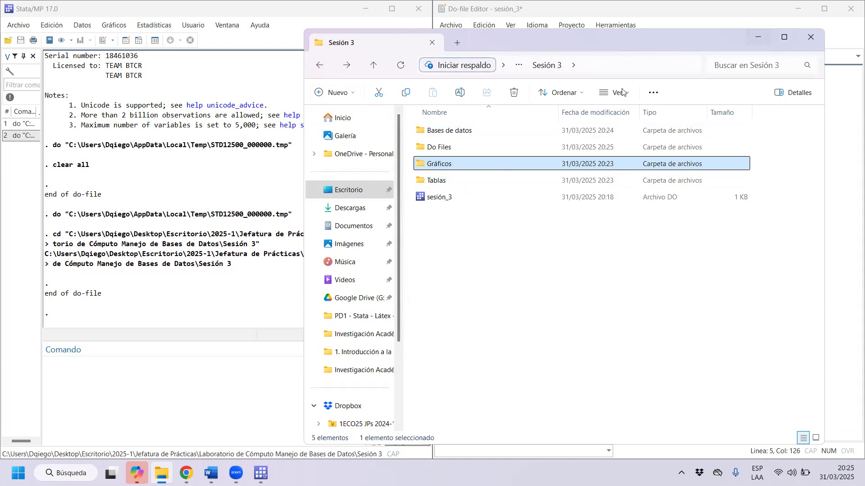
# Open the Bases Originales folder inside Bases de datos.
pyautogui.moveTo(513, 131)
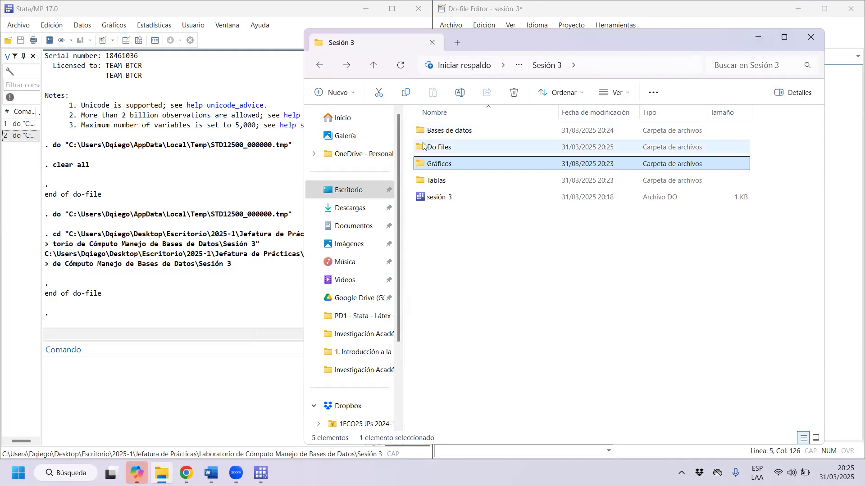
pyautogui.doubleClick(445, 135)
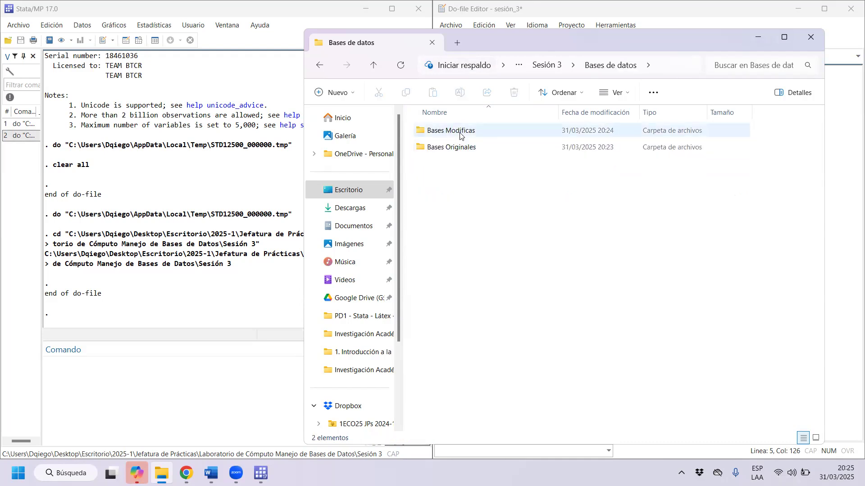
pyautogui.doubleClick(461, 149)
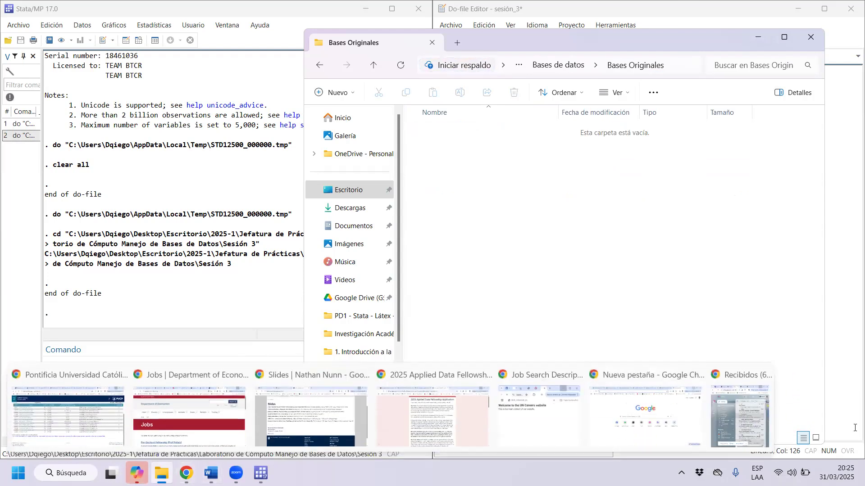
# Switch to Chrome, maximize the window and search for "microdatos inei" in a new tab.
pyautogui.click(186, 474)
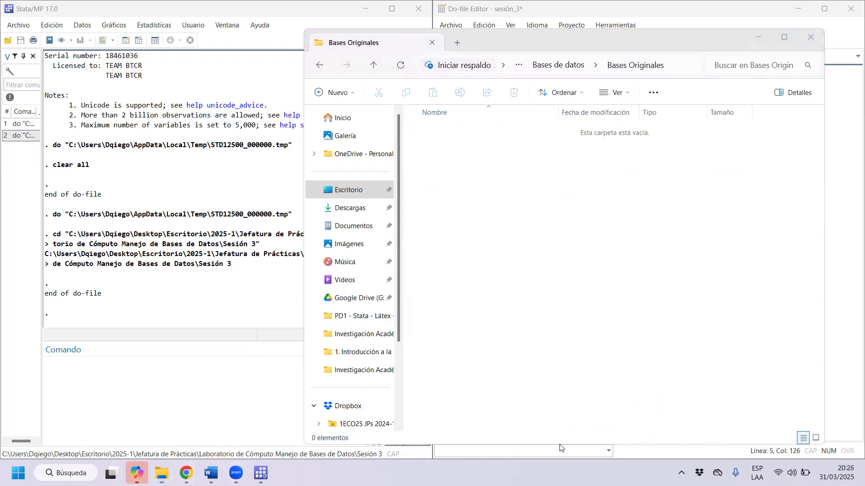
pyautogui.moveTo(186, 473)
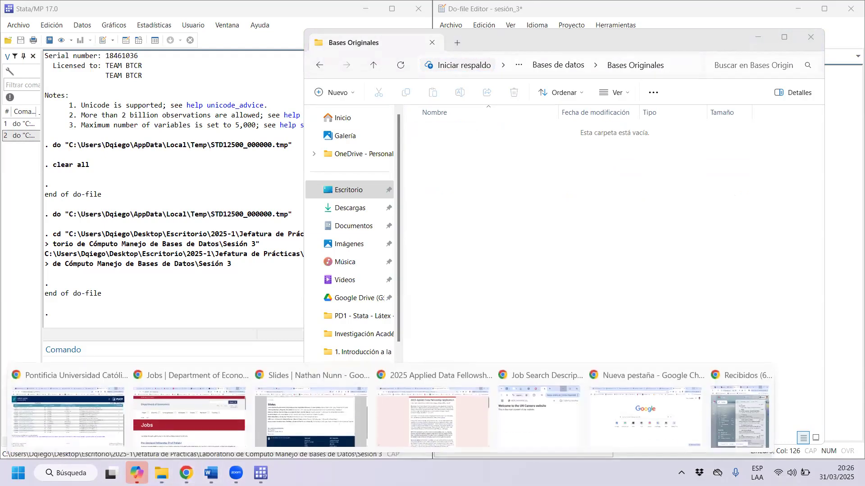
pyautogui.click(725, 431)
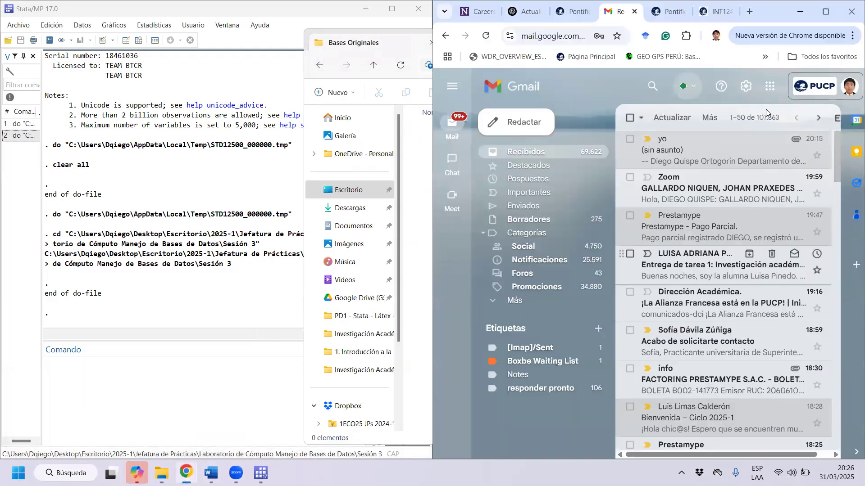
pyautogui.click(826, 11)
pyautogui.click(750, 7)
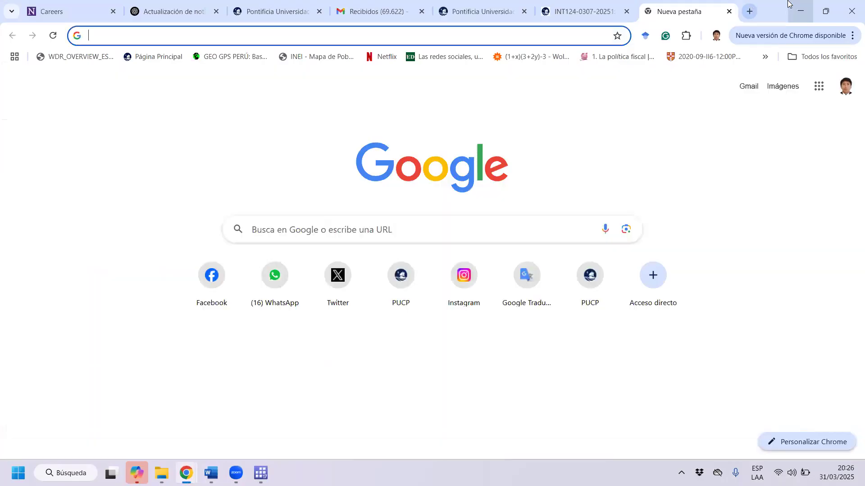
pyautogui.write('micros')
pyautogui.press('BackSpace')
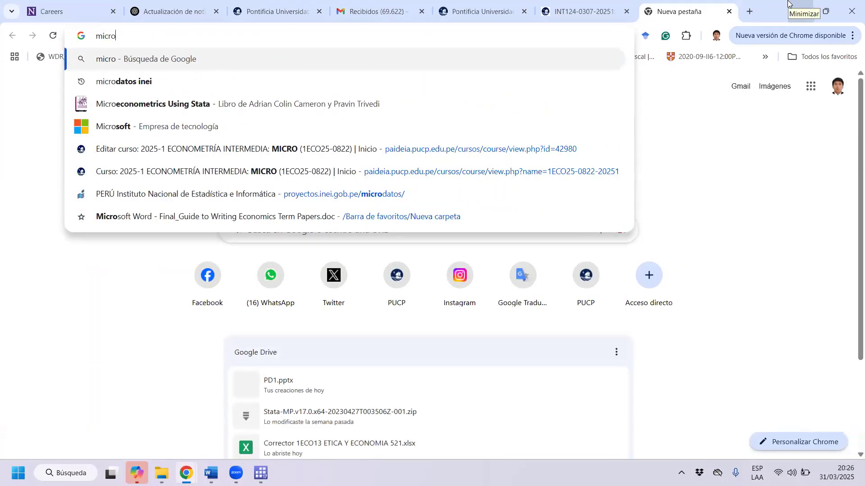
pyautogui.press('Down')
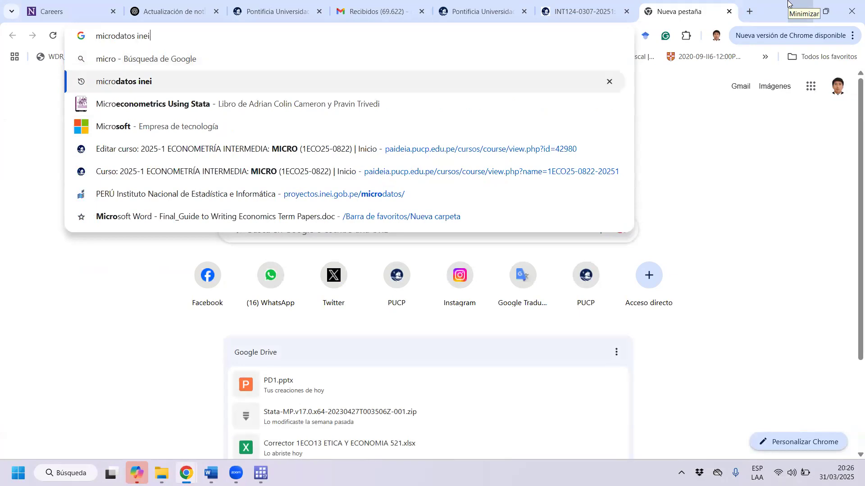
pyautogui.press('Return')
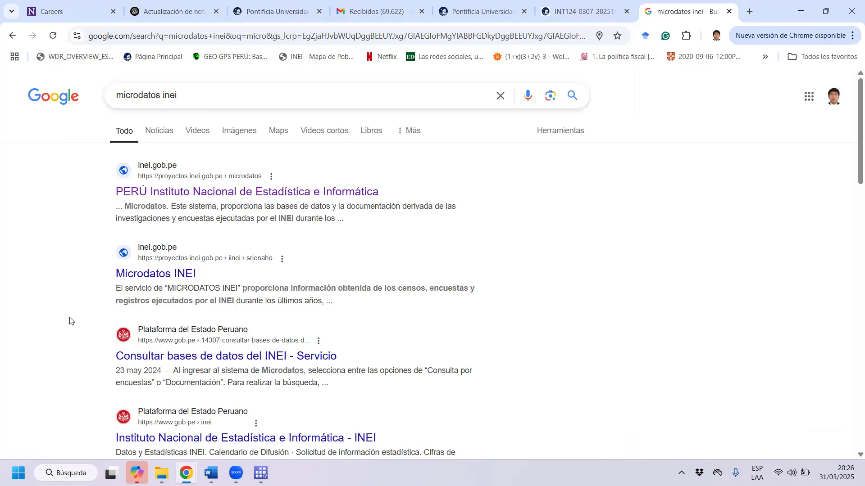
# Open INEI's Microdatos site from the search results and go to its Consulta por Encuestas section.
pyautogui.click(263, 195)
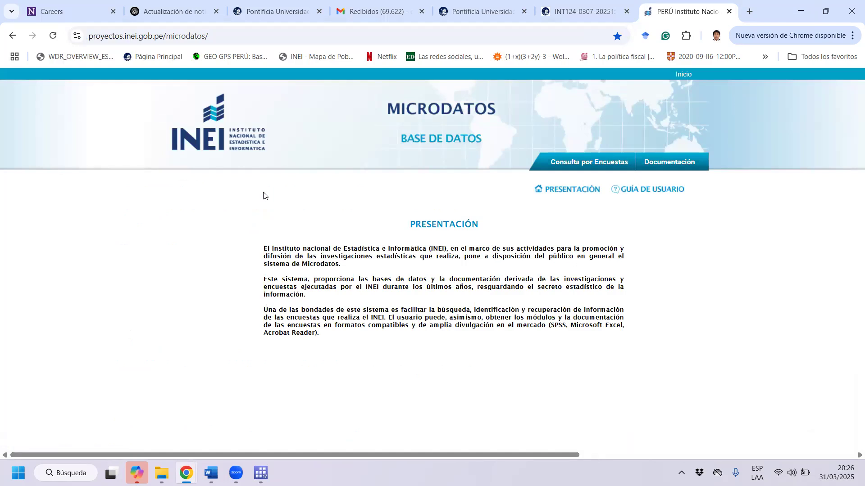
pyautogui.click(568, 167)
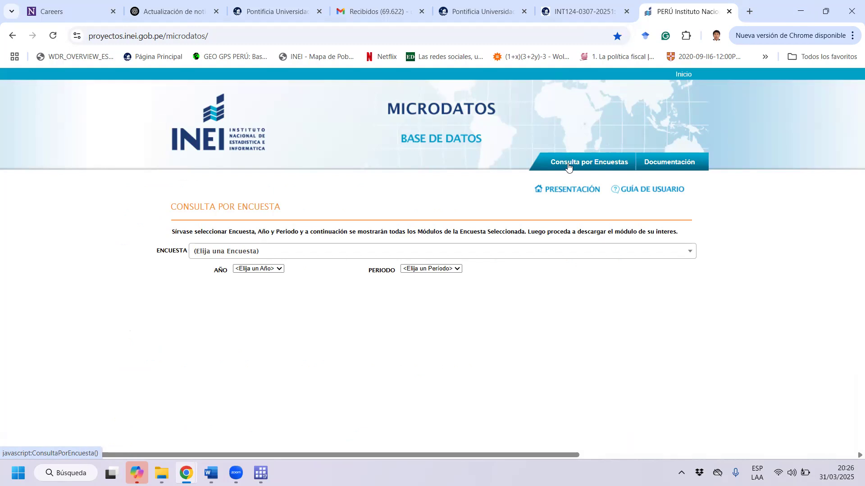
# Choose the ENAHO Metodología ACTUALIZADA survey and its Condiciones de Vida y Pobreza - ENAHO option.
pyautogui.click(195, 255)
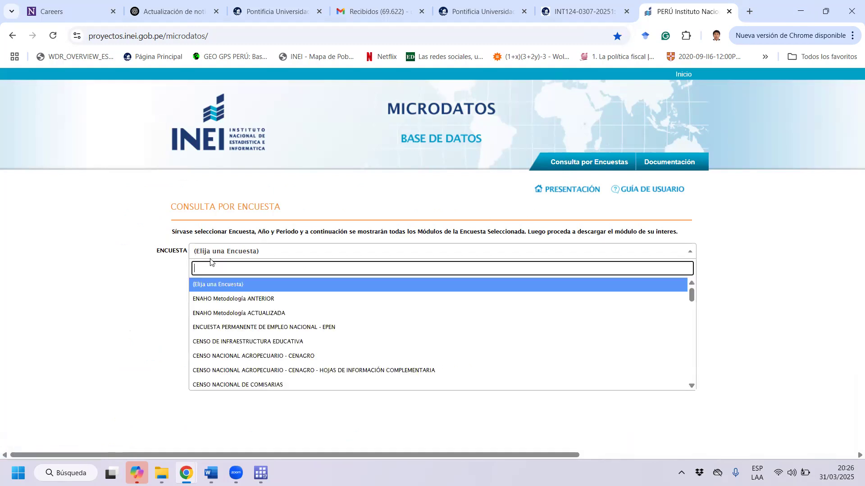
pyautogui.click(273, 318)
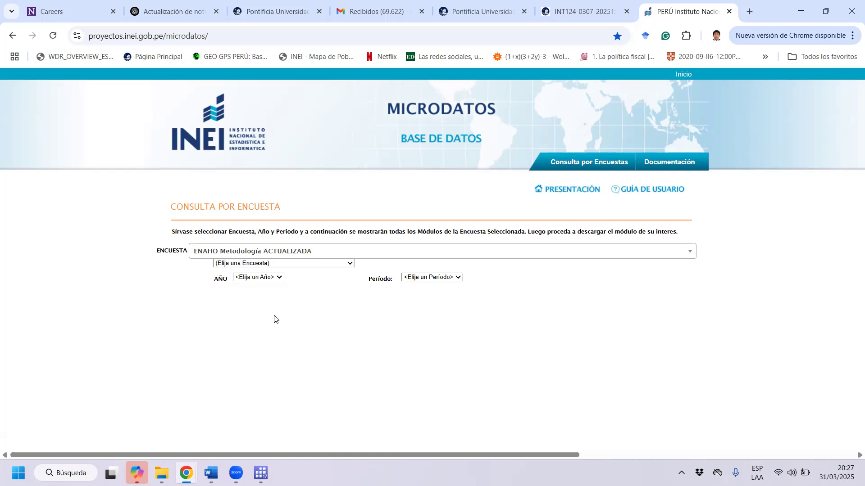
pyautogui.click(311, 263)
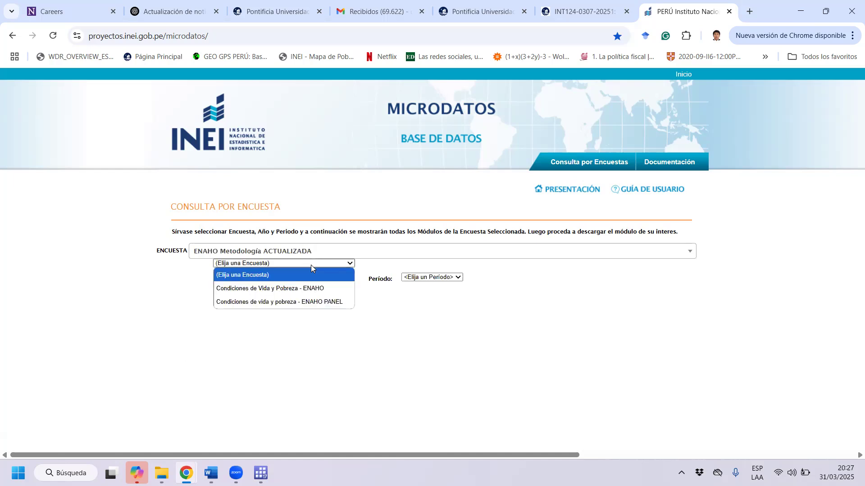
pyautogui.click(326, 291)
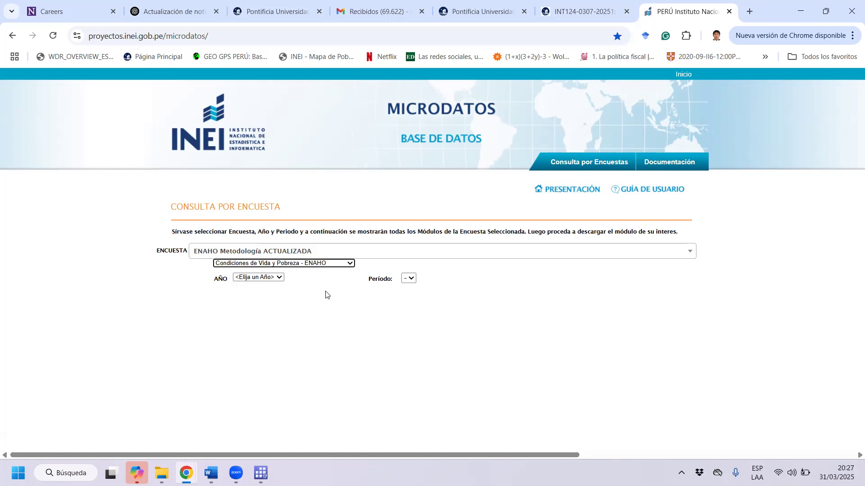
# Set the survey year to 2024 and check which periods are offered for it.
pyautogui.click(271, 277)
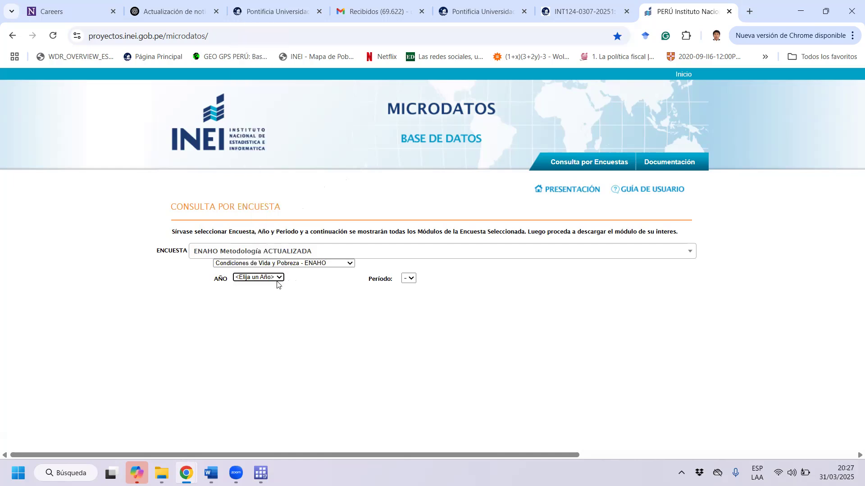
pyautogui.click(277, 278)
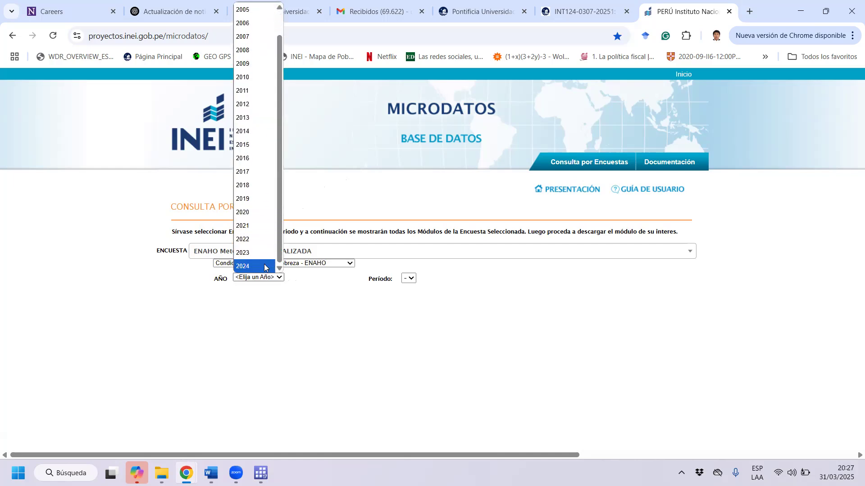
pyautogui.click(267, 270)
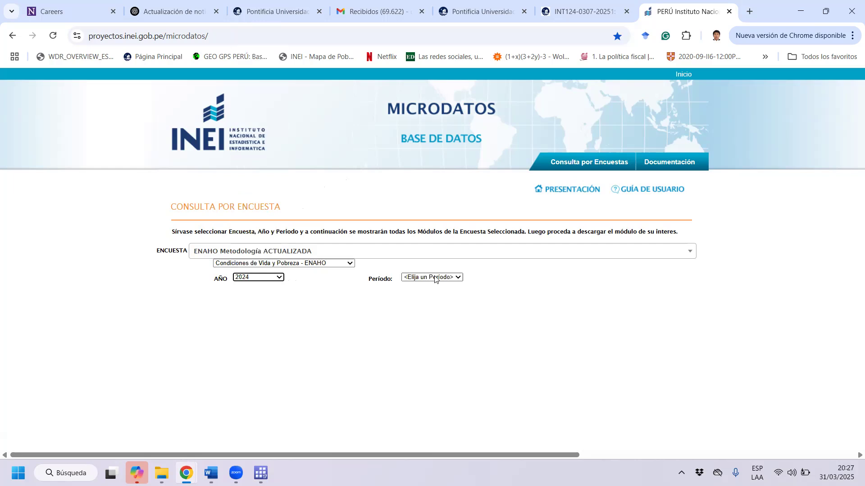
pyautogui.click(428, 278)
pyautogui.click(428, 278)
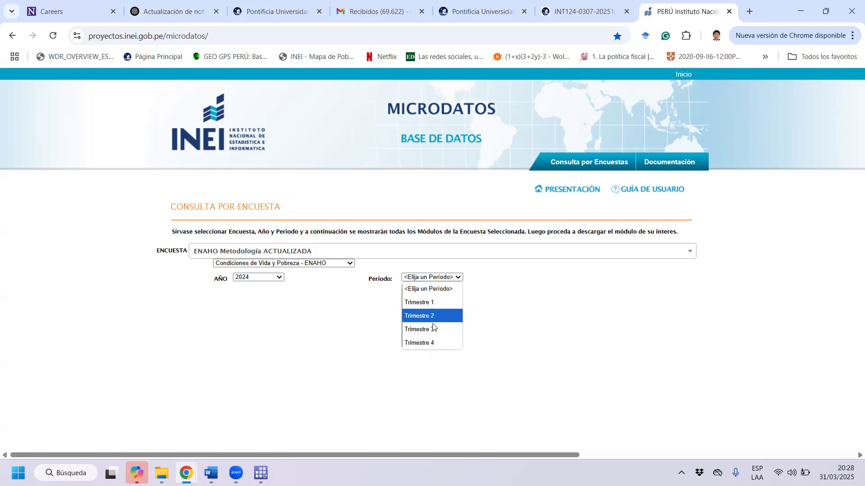
# Set the survey year to 2023 and the period to Anual - (Ene-Dic).
pyautogui.click(251, 277)
pyautogui.click(249, 277)
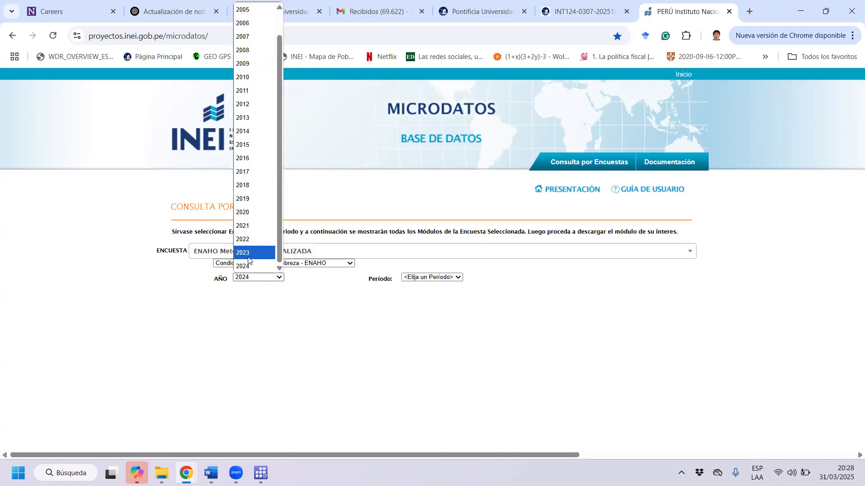
pyautogui.click(248, 253)
pyautogui.click(423, 278)
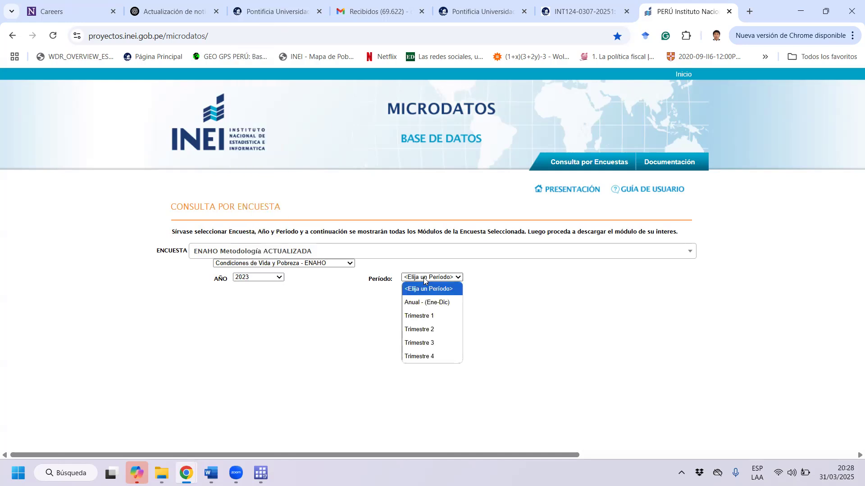
pyautogui.click(423, 302)
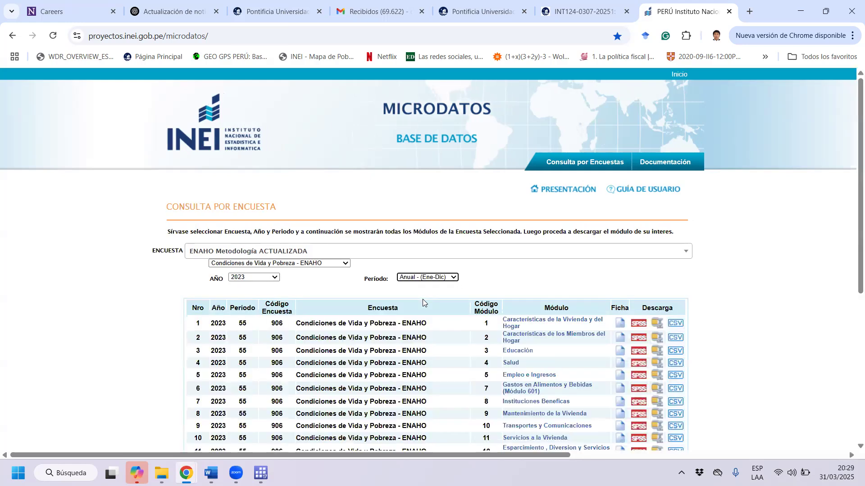
# Look through the full list of modules for the 2023 annual ENAHO survey.
pyautogui.scroll(-4, 457, 277)
pyautogui.scroll(-1, 459, 278)
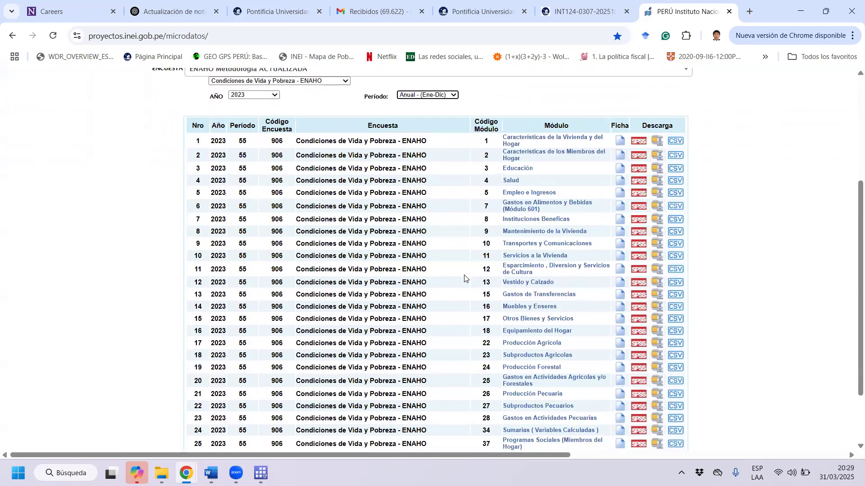
pyautogui.scroll(1, 469, 279)
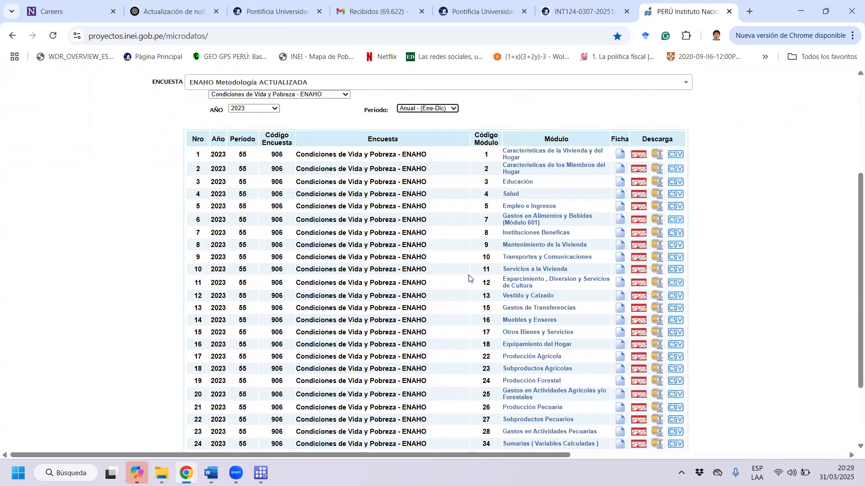
pyautogui.scroll(-2, 469, 278)
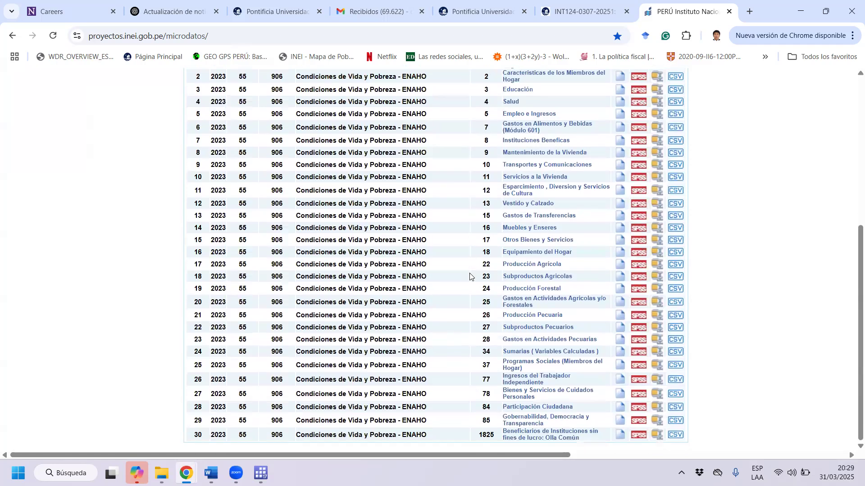
pyautogui.scroll(1, 470, 276)
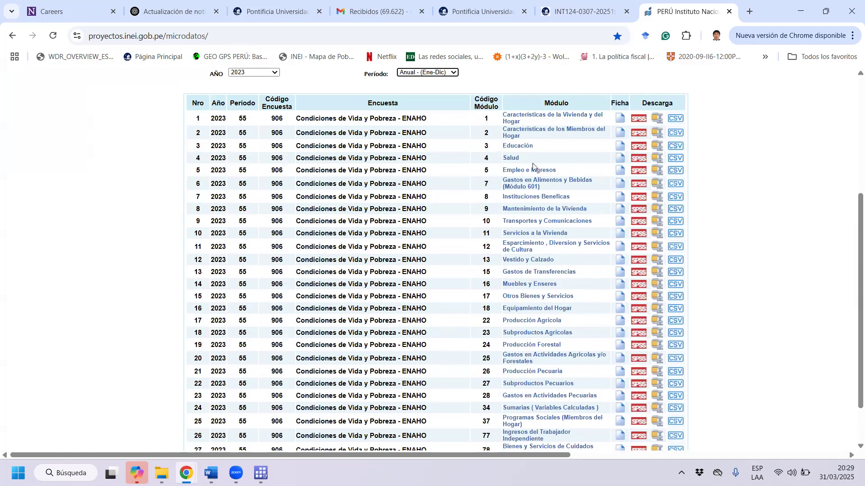
# Examine the Empleo e Ingresos module row, including its module code and the available download formats.
pyautogui.moveTo(460, 173); pyautogui.dragTo(571, 175)
pyautogui.click(571, 175)
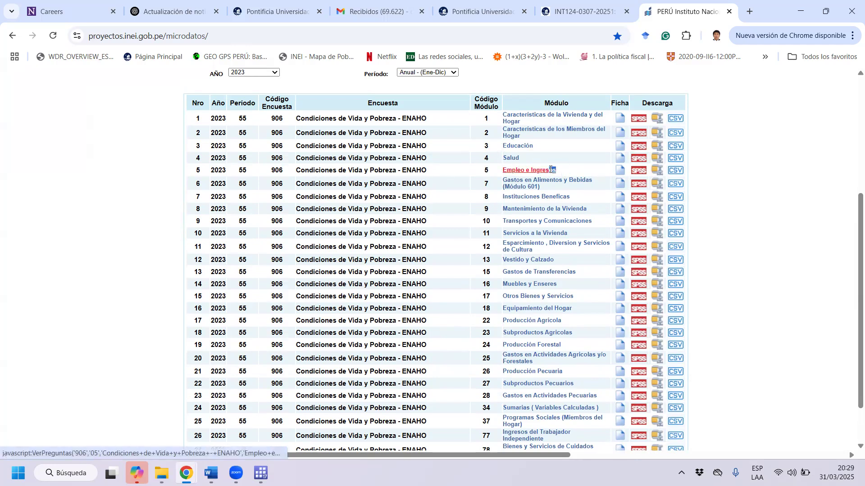
pyautogui.moveTo(474, 174); pyautogui.dragTo(531, 172)
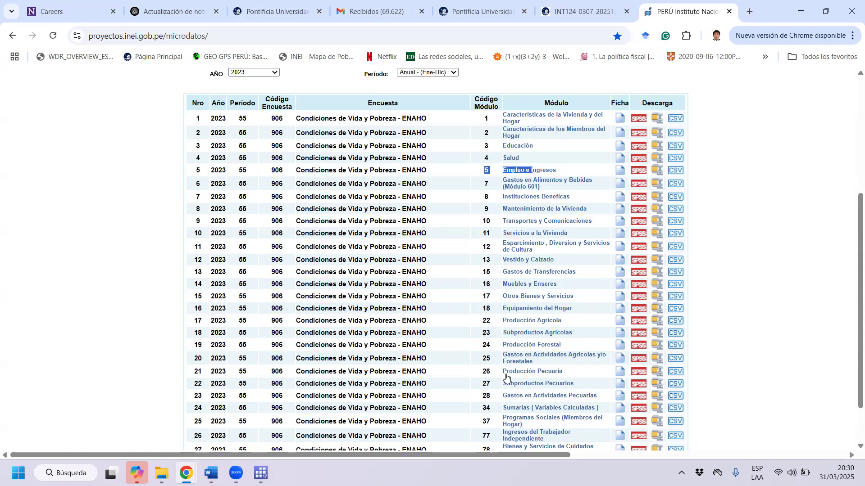
pyautogui.moveTo(492, 161); pyautogui.dragTo(721, 299)
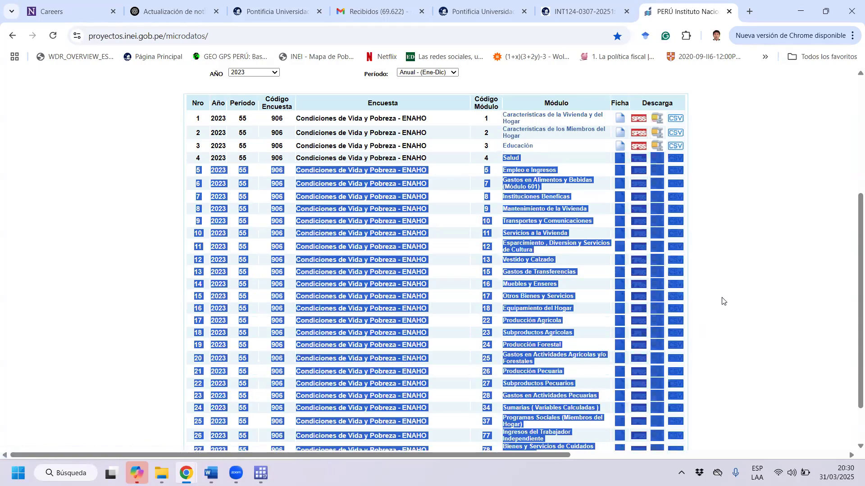
pyautogui.click(734, 272)
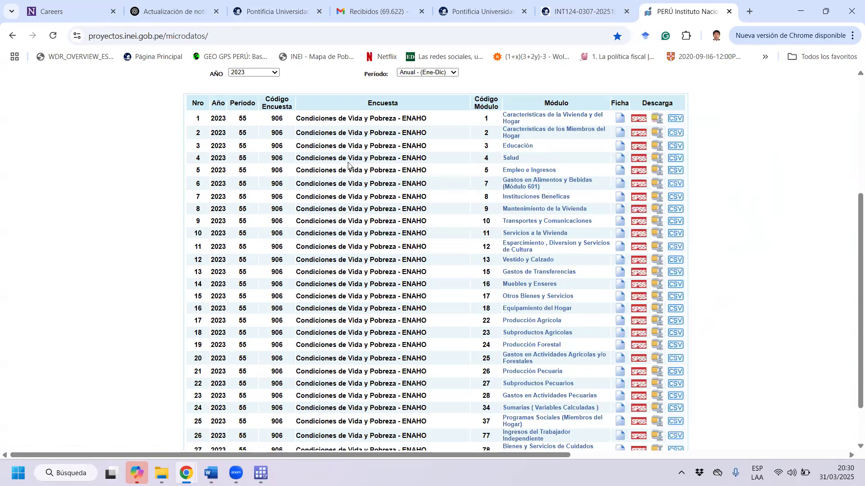
pyautogui.moveTo(700, 172); pyautogui.dragTo(634, 172)
pyautogui.moveTo(282, 176); pyautogui.dragTo(687, 171)
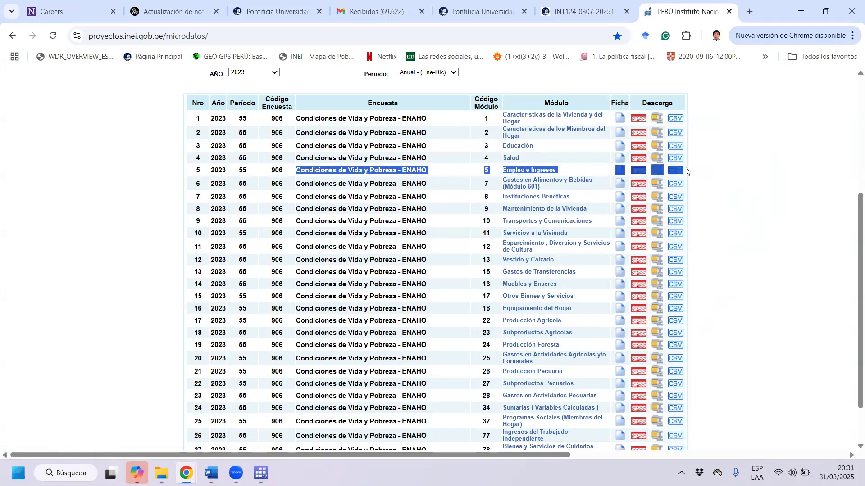
pyautogui.moveTo(686, 171); pyautogui.dragTo(684, 168)
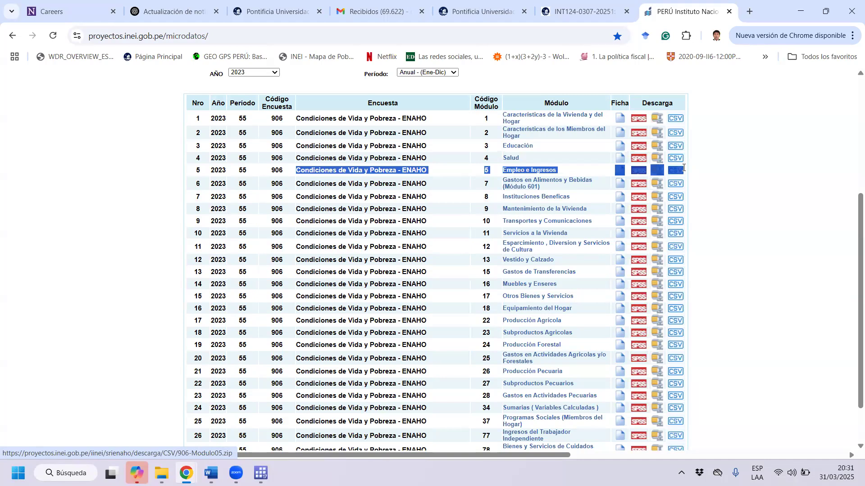
pyautogui.moveTo(683, 168); pyautogui.dragTo(685, 173)
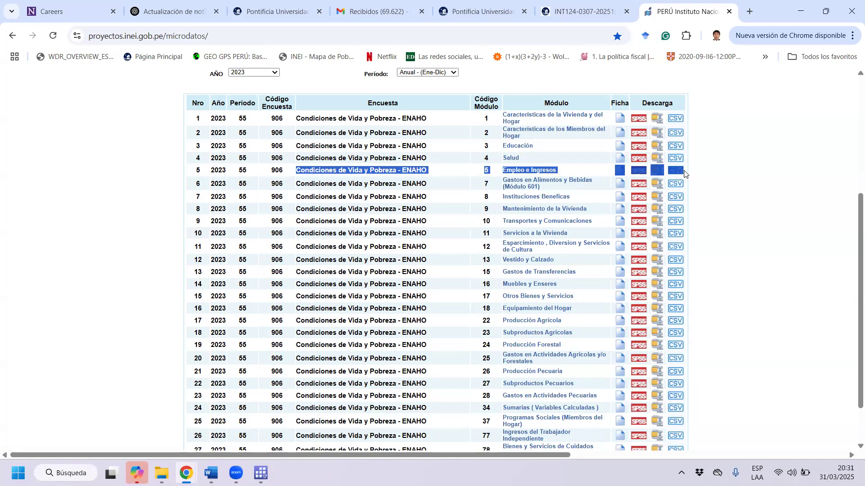
pyautogui.rightClick(684, 174)
pyautogui.click(374, 187)
pyautogui.moveTo(404, 171); pyautogui.dragTo(564, 170)
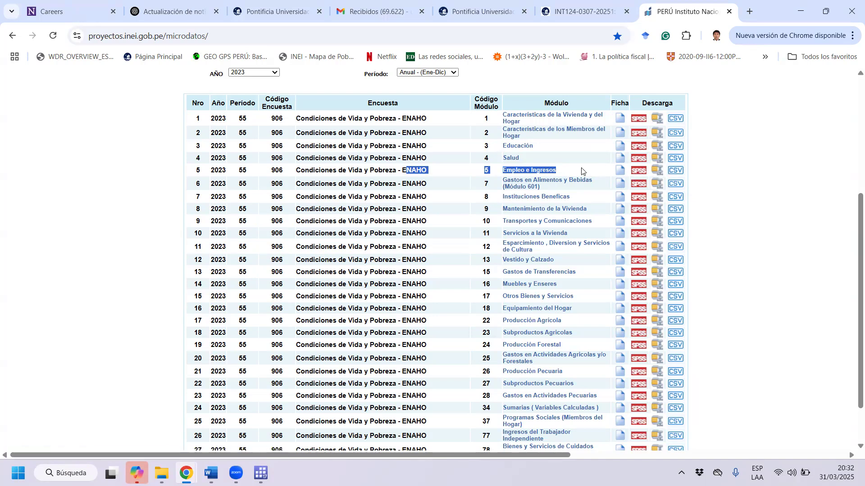
pyautogui.moveTo(695, 170); pyautogui.dragTo(658, 177)
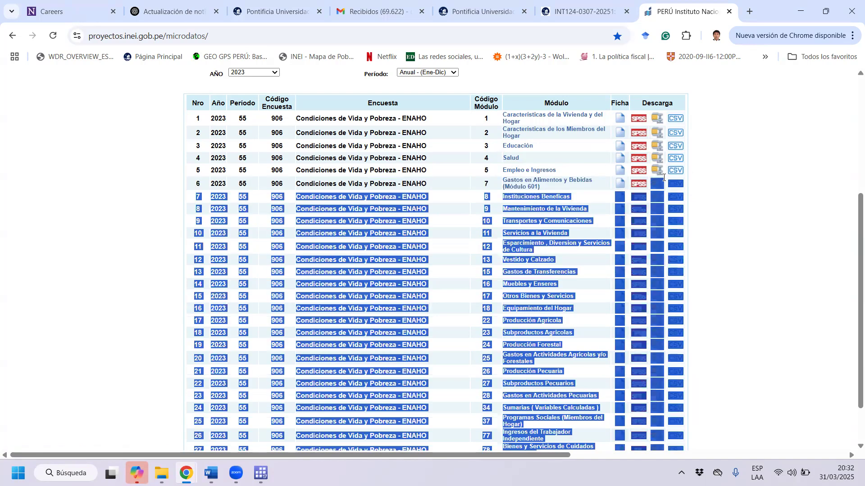
pyautogui.click(593, 173)
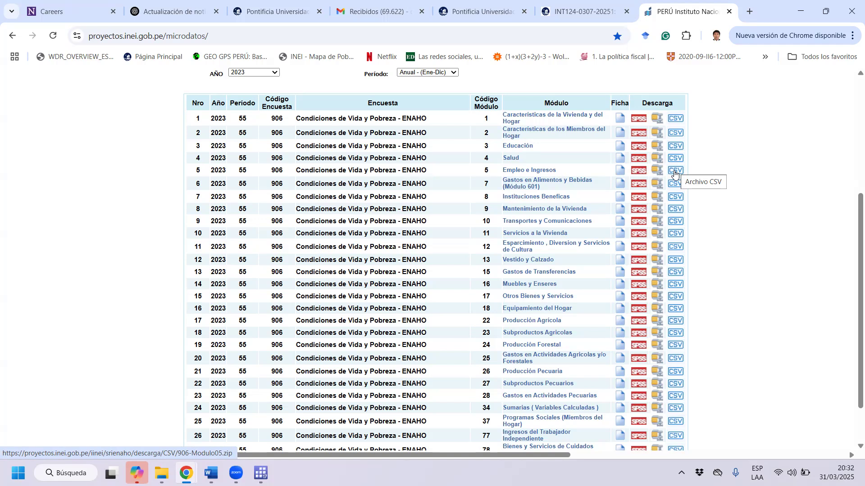
# Download the Empleo e Ingresos module in SPSS and Stata formats and the Salud module in CSV format to Descargas.
pyautogui.click(640, 174)
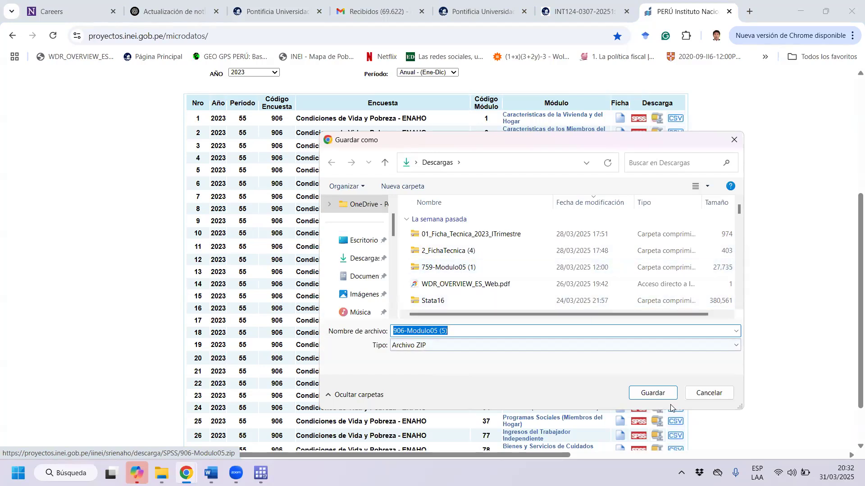
pyautogui.click(654, 392)
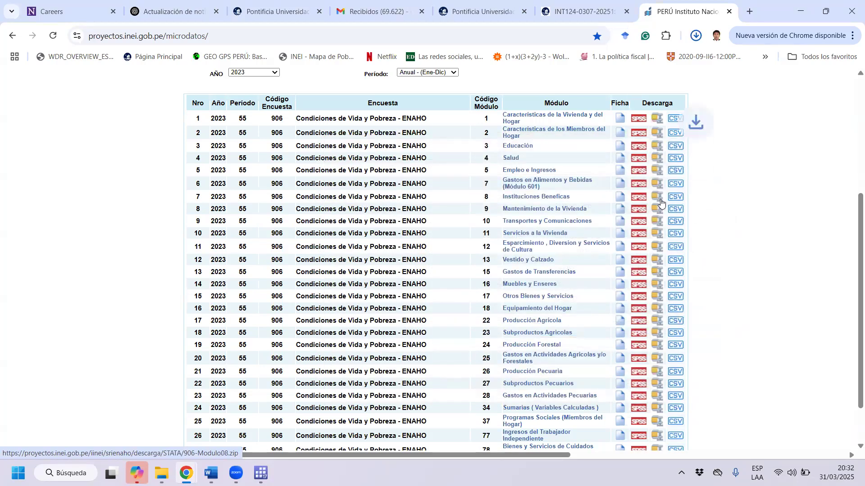
pyautogui.click(657, 171)
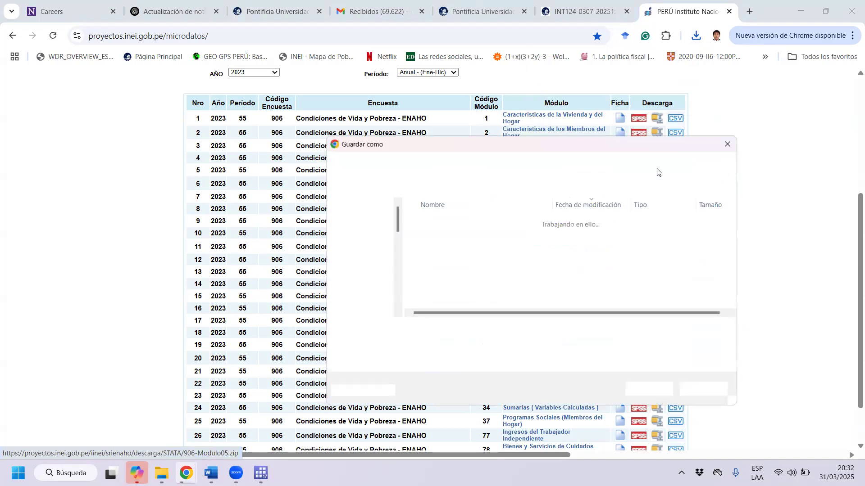
pyautogui.click(645, 397)
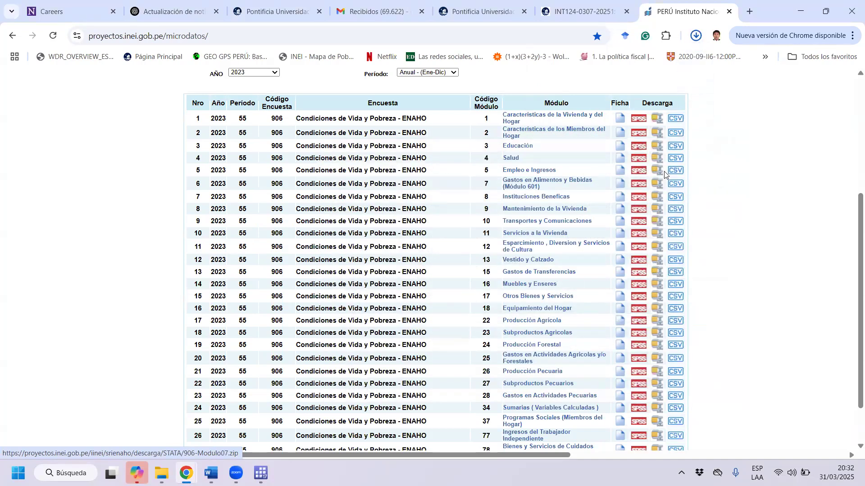
pyautogui.click(674, 158)
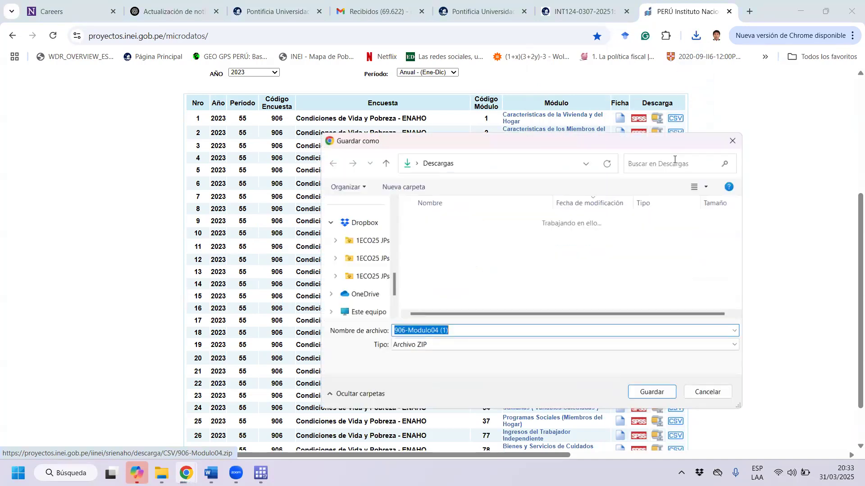
pyautogui.click(653, 393)
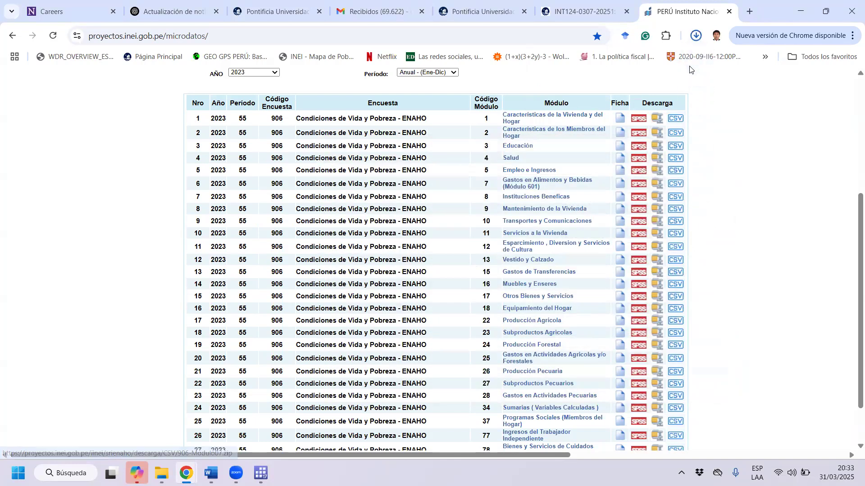
# Show the downloaded 906-Modulo04 (1).zip in the Descargas folder and extract it to its default destination there.
pyautogui.click(696, 35)
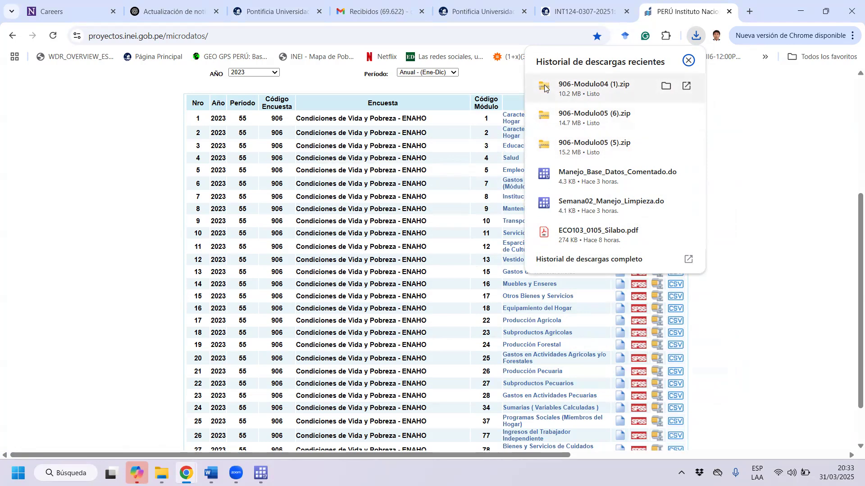
pyautogui.click(665, 86)
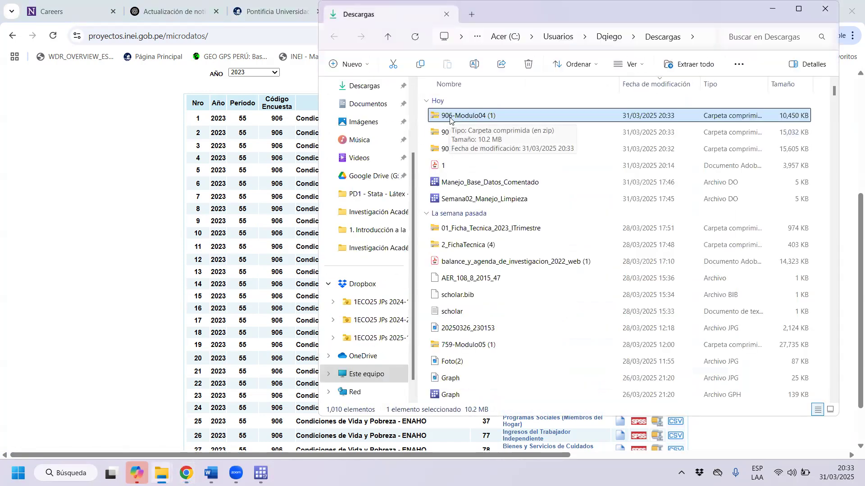
pyautogui.rightClick(451, 118)
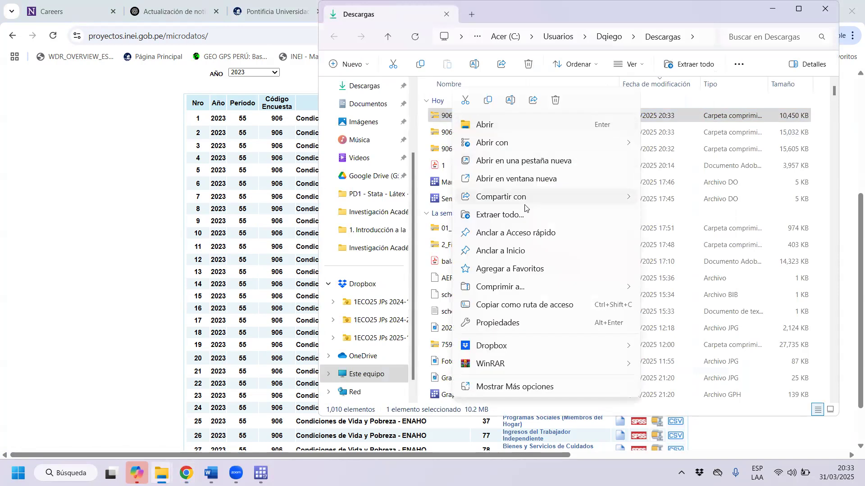
pyautogui.click(515, 215)
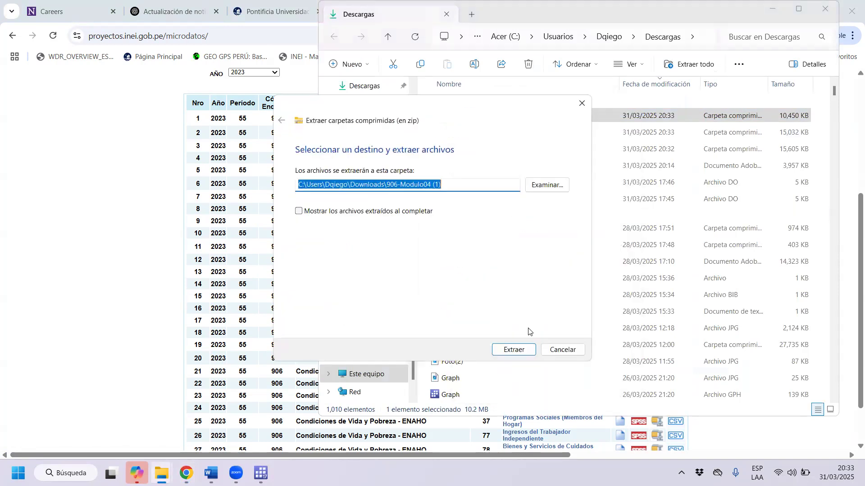
pyautogui.click(514, 350)
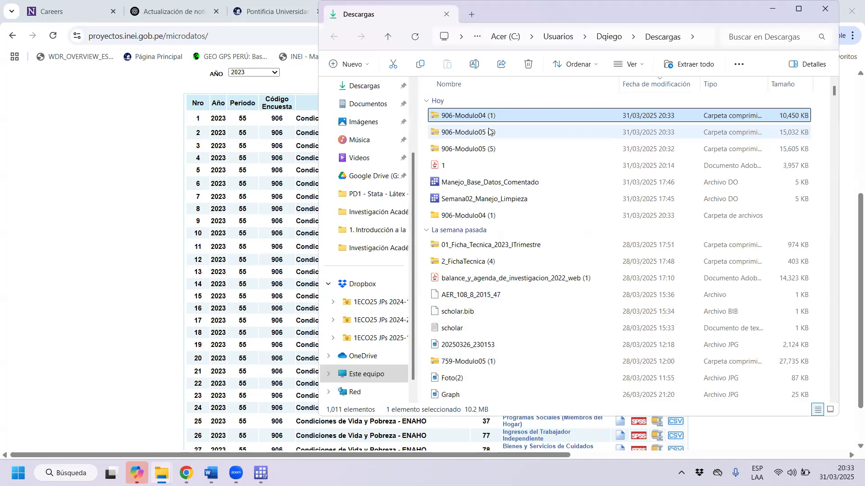
# Extract the 906-Modulo05 (6) and 906-Modulo05 (5) zip files to their default destinations in Descargas.
pyautogui.click(495, 136)
pyautogui.rightClick(495, 136)
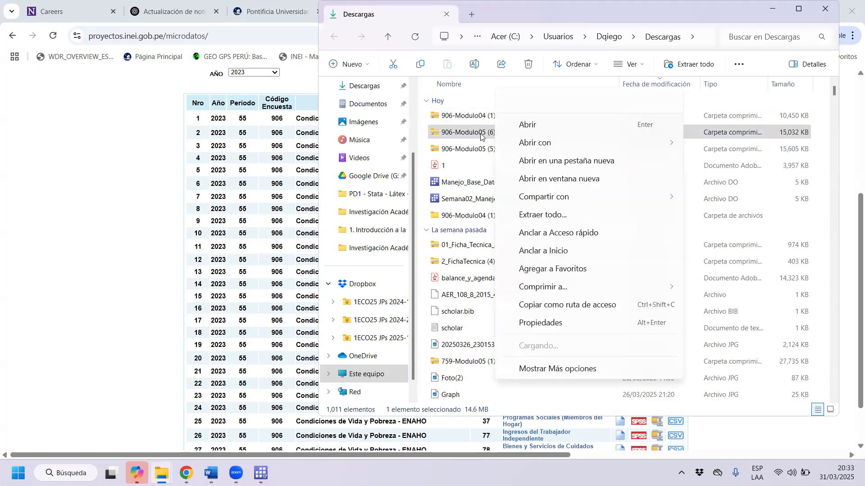
pyautogui.click(570, 217)
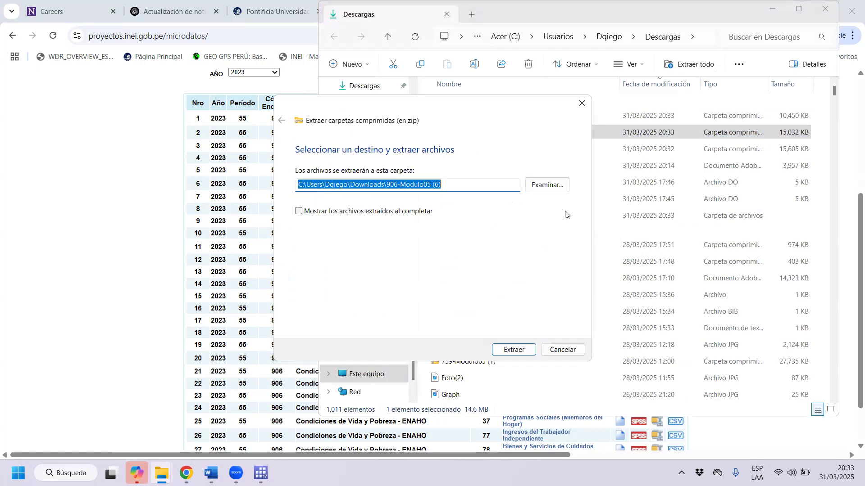
pyautogui.click(534, 351)
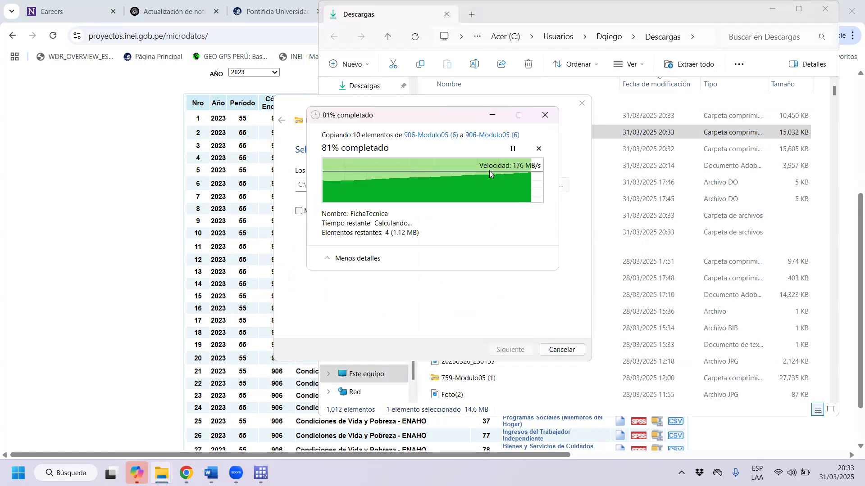
pyautogui.click(491, 154)
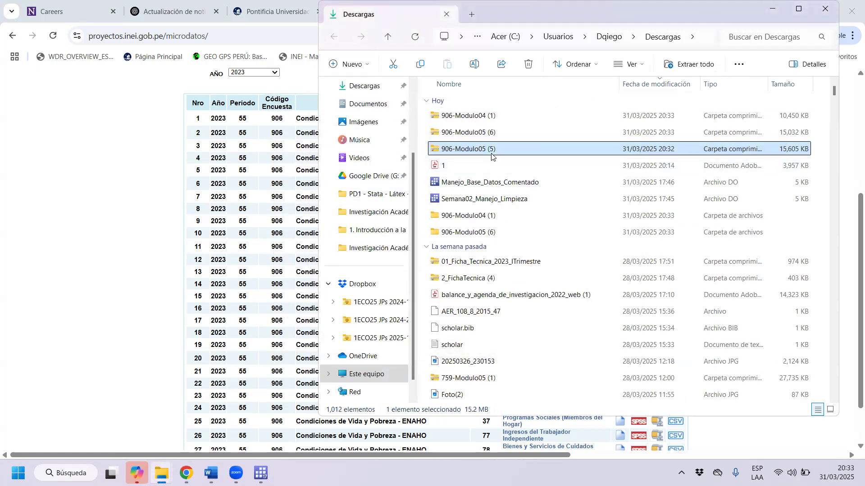
pyautogui.rightClick(491, 154)
pyautogui.click(571, 217)
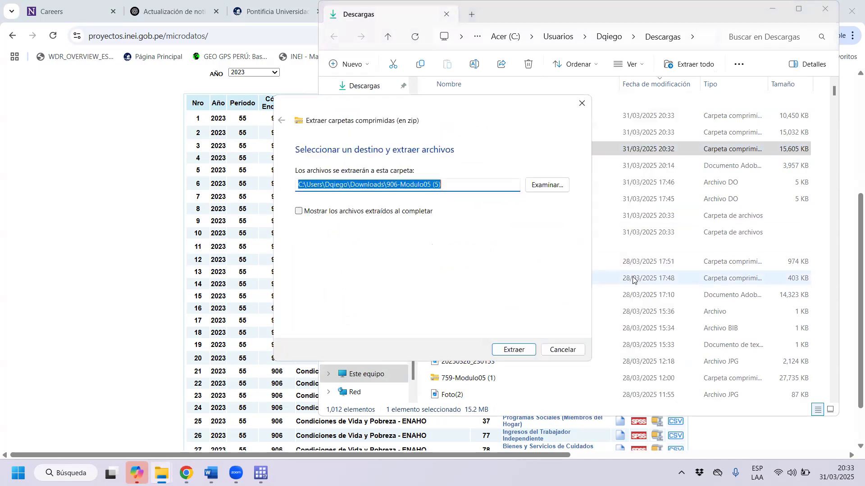
pyautogui.click(512, 352)
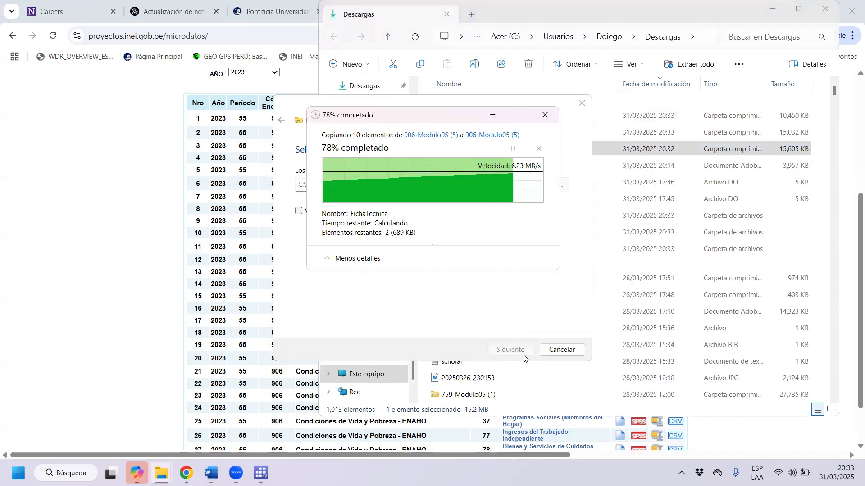
# Open the extracted 906-Modulo04 (1) folder and its 906-Modulo04 subfolder, and review the four PDF documents beside the database.
pyautogui.moveTo(421, 214); pyautogui.dragTo(495, 251)
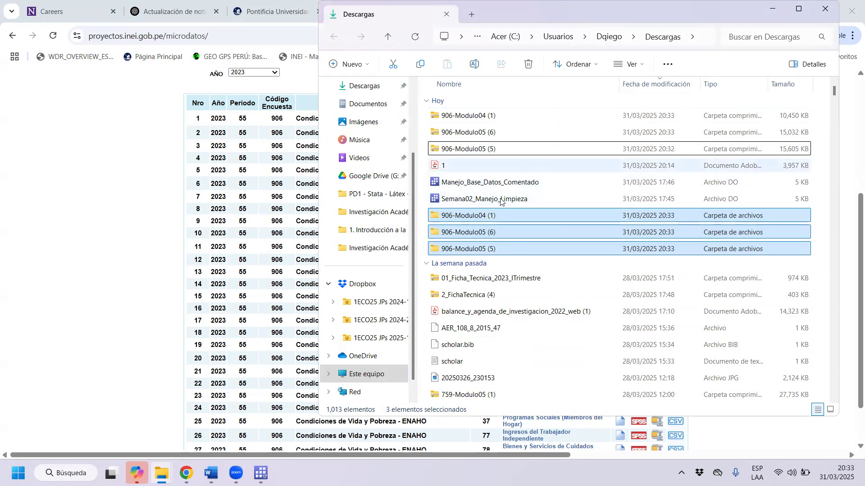
pyautogui.click(485, 219)
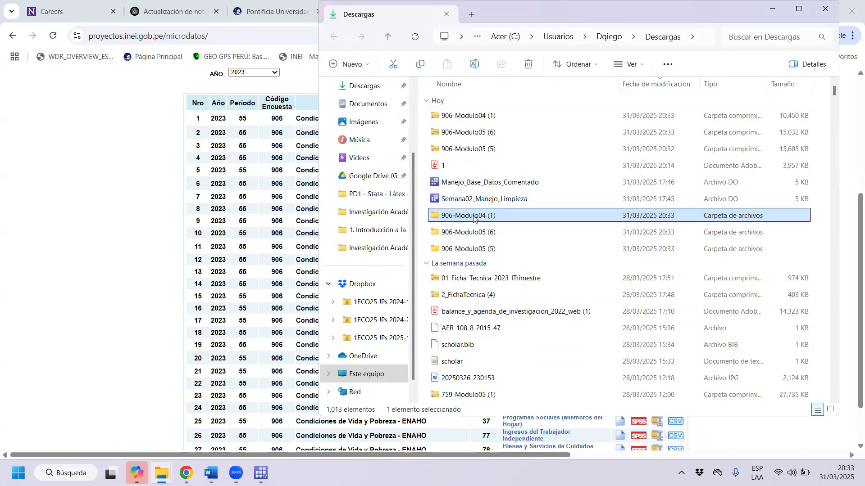
pyautogui.doubleClick(484, 218)
pyautogui.doubleClick(473, 118)
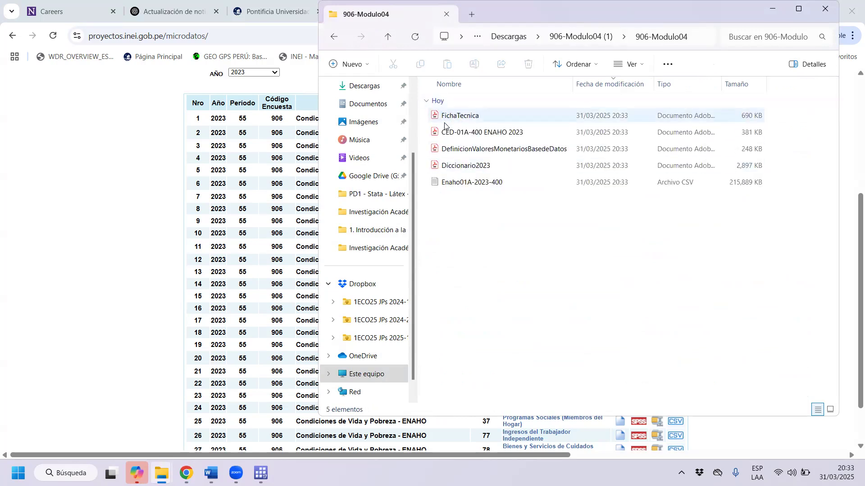
pyautogui.moveTo(426, 116); pyautogui.dragTo(507, 169)
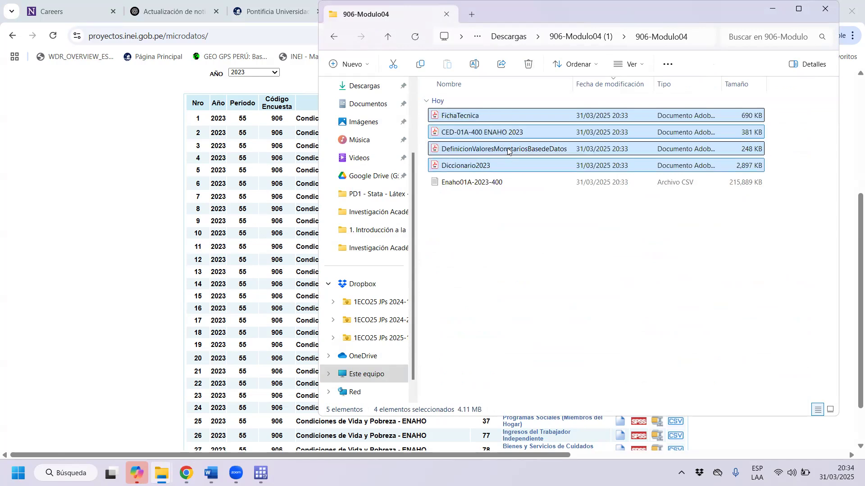
# Open the FichaTecnica PDF, look at its opening page on the 2023 Encuesta Nacional de Hogares, and close it.
pyautogui.click(504, 117)
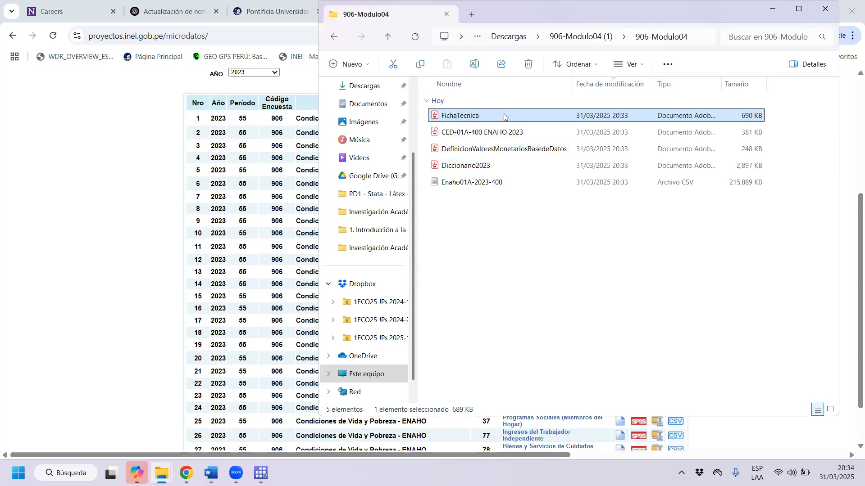
pyautogui.doubleClick(504, 117)
pyautogui.moveTo(831, 62); pyautogui.dragTo(847, 5)
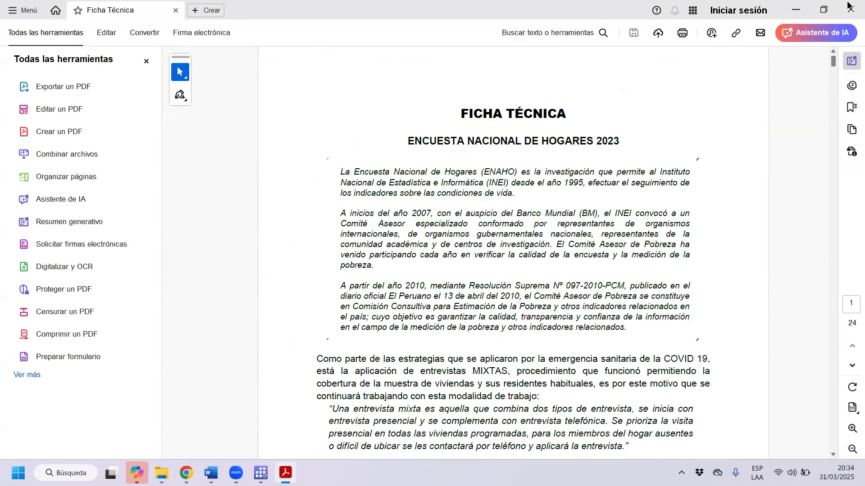
pyautogui.click(849, 7)
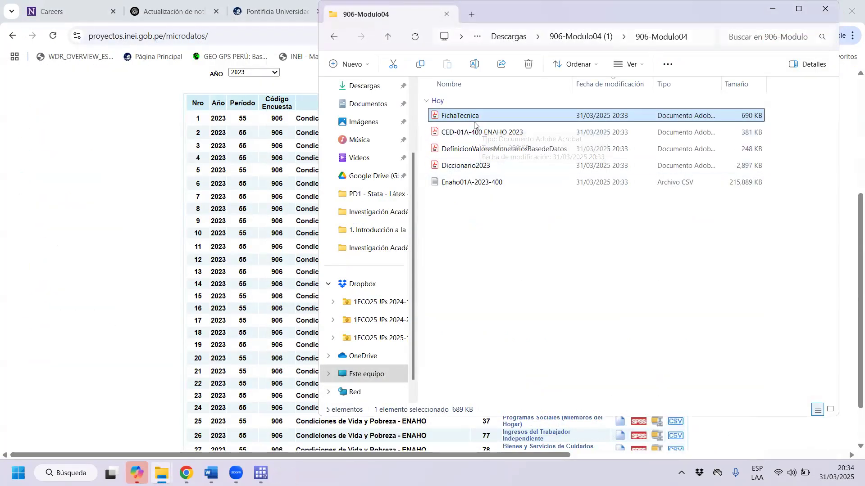
# Open the Diccionario2023 PDF, look through its variable descriptions and answer codes, and close it.
pyautogui.click(479, 132)
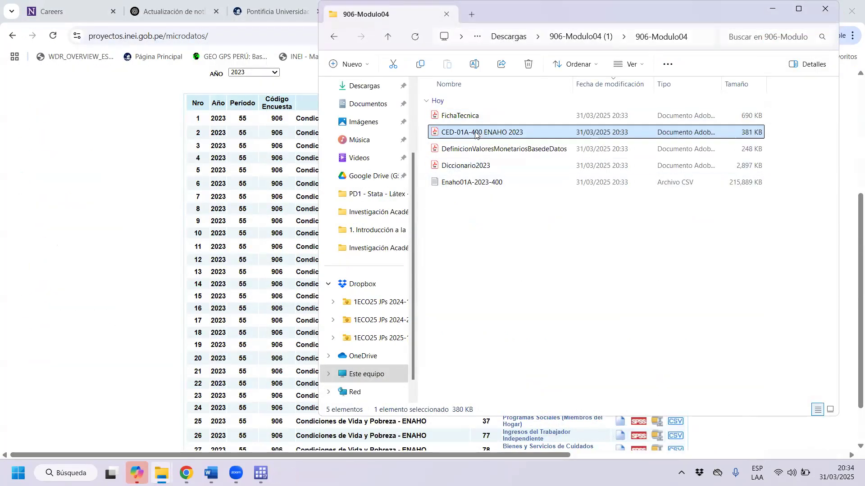
pyautogui.click(475, 175)
pyautogui.scroll(-3, 680, 176)
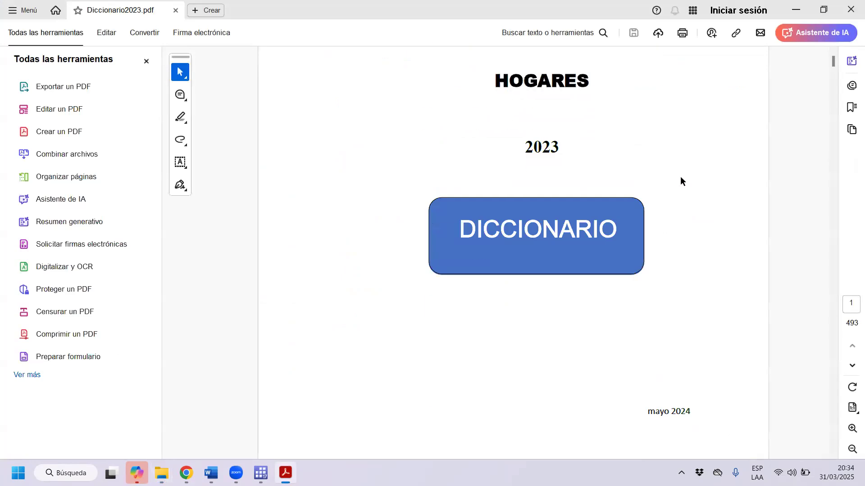
pyautogui.scroll(-6, 832, 92)
pyautogui.moveTo(832, 92); pyautogui.dragTo(832, 113)
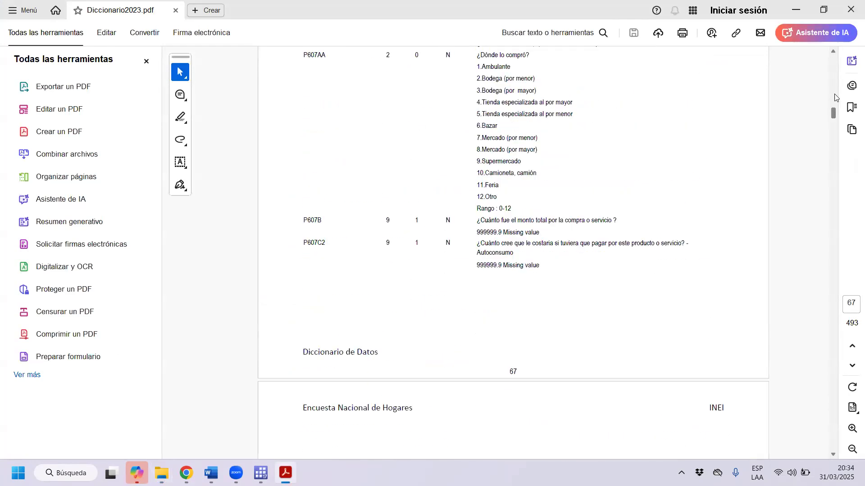
pyautogui.click(847, 5)
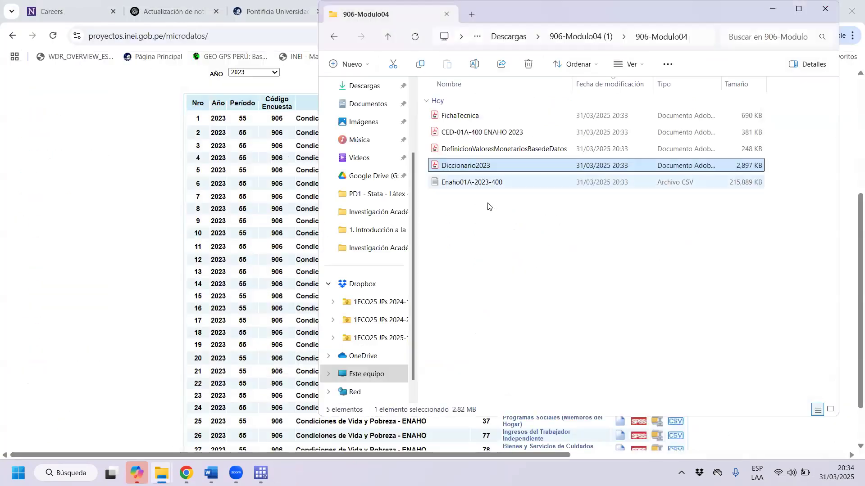
# Open the DefinicionValoresMonetariosBasedeDatos PDF, highlight "VALORES MONETARIOS" in its title, and close it.
pyautogui.click(487, 150)
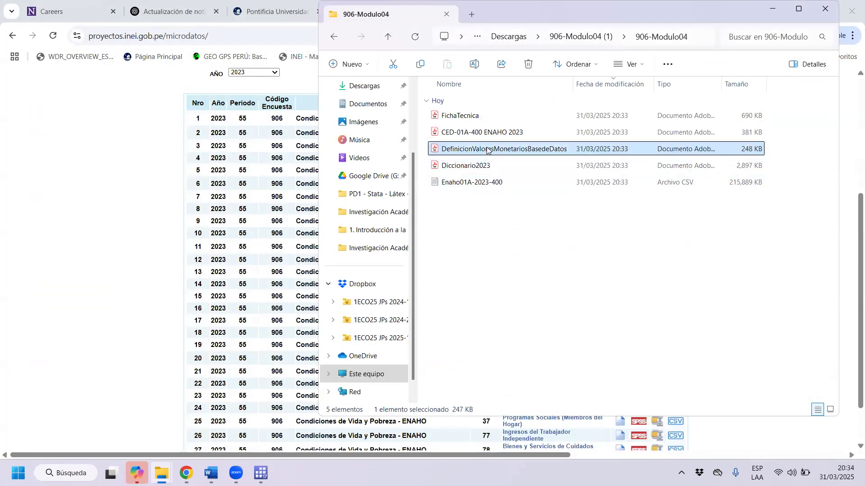
pyautogui.doubleClick(492, 150)
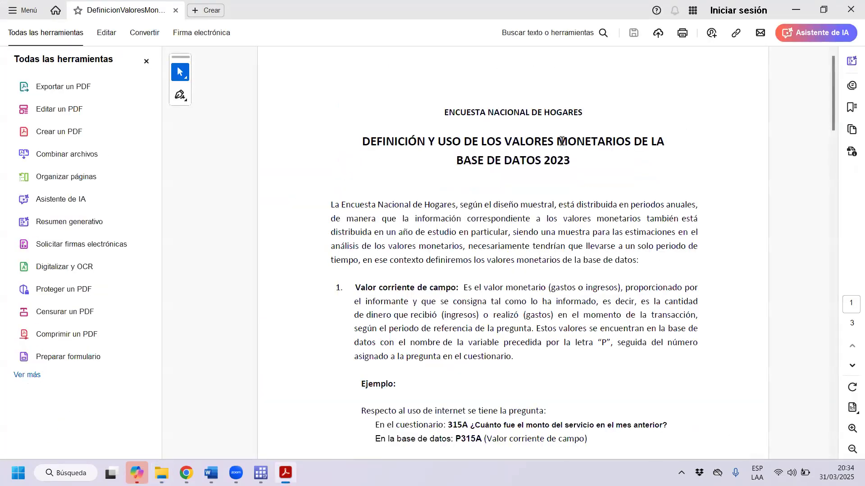
pyautogui.moveTo(525, 140); pyautogui.dragTo(589, 142)
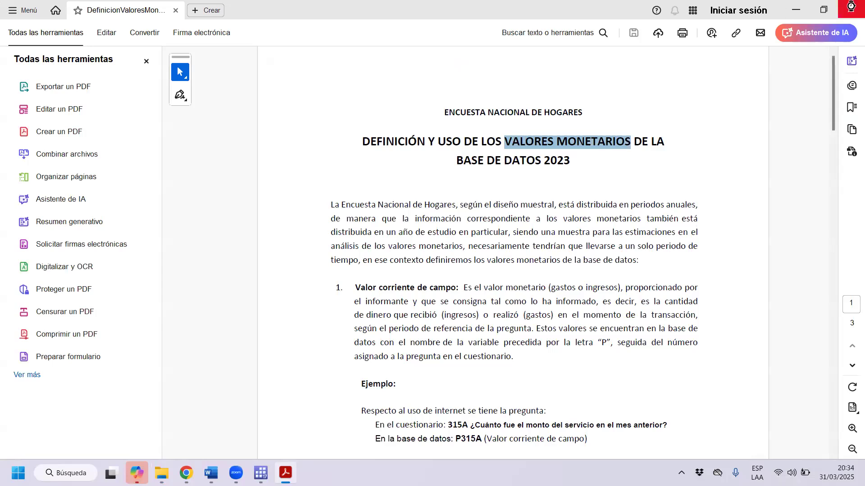
pyautogui.click(851, 4)
# Open the CED-01A-400 ENAHO 2023 questionnaire, look through its health questions and spending table, and close it.
pyautogui.click(461, 133)
pyautogui.press('Return')
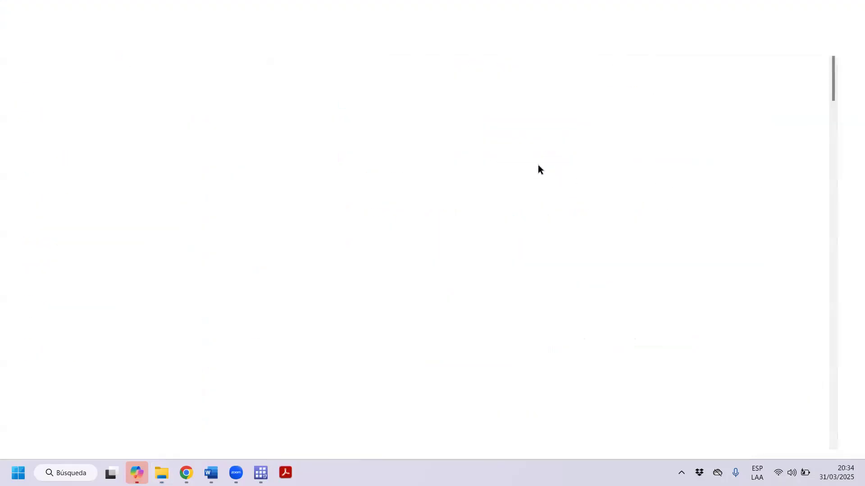
pyautogui.click(146, 60)
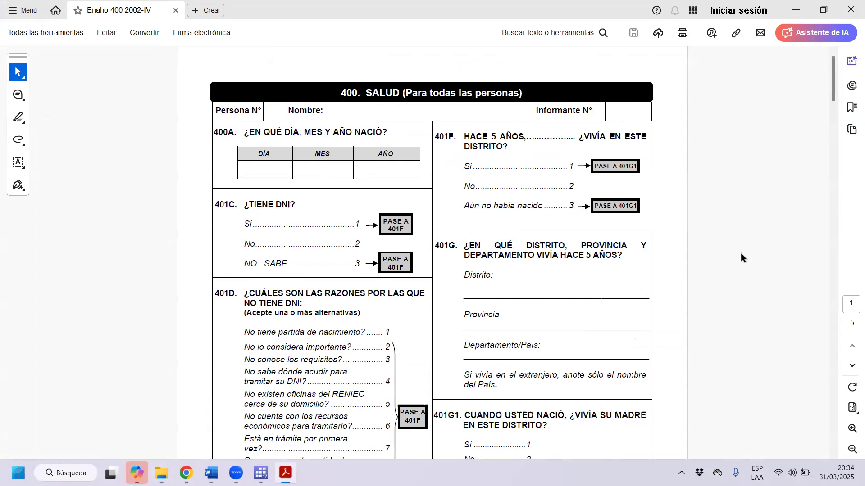
pyautogui.moveTo(827, 74); pyautogui.dragTo(842, 65)
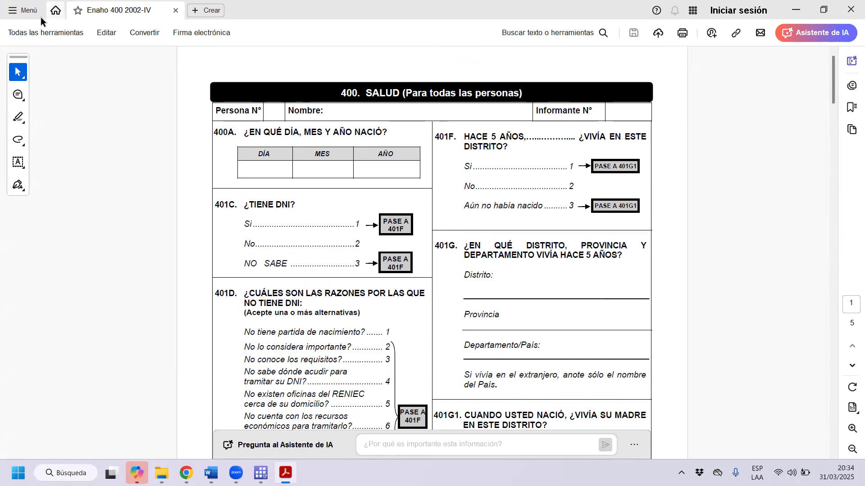
pyautogui.scroll(-5, 605, 186)
pyautogui.moveTo(830, 90); pyautogui.dragTo(826, 272)
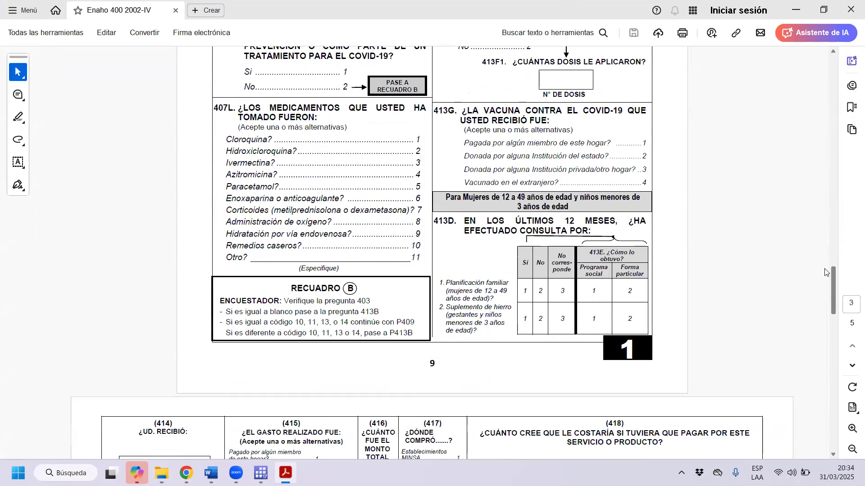
pyautogui.scroll(-3, 622, 229)
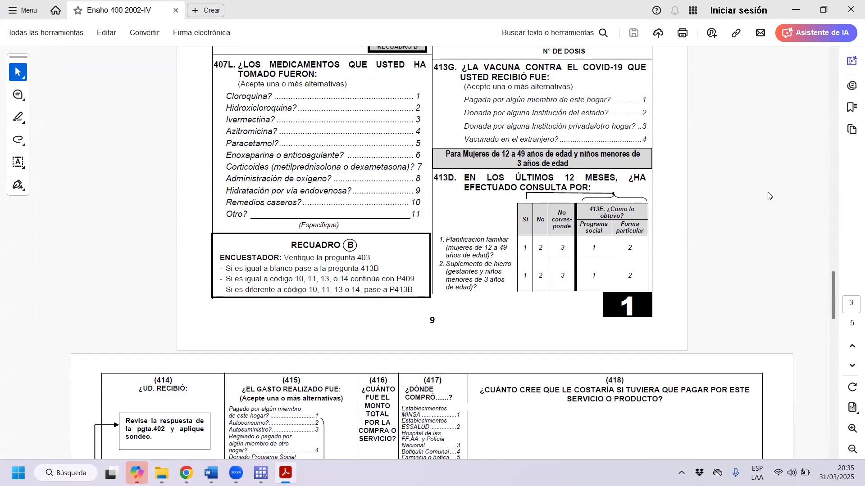
pyautogui.scroll(-7, 621, 225)
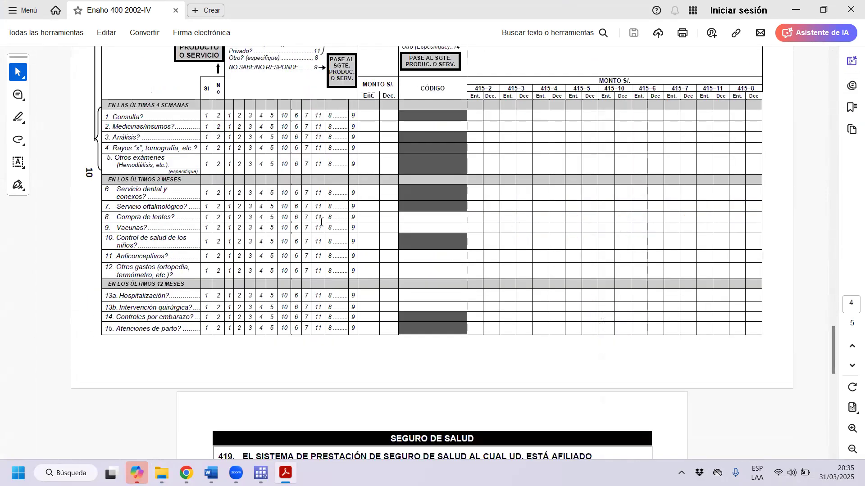
pyautogui.click(848, 6)
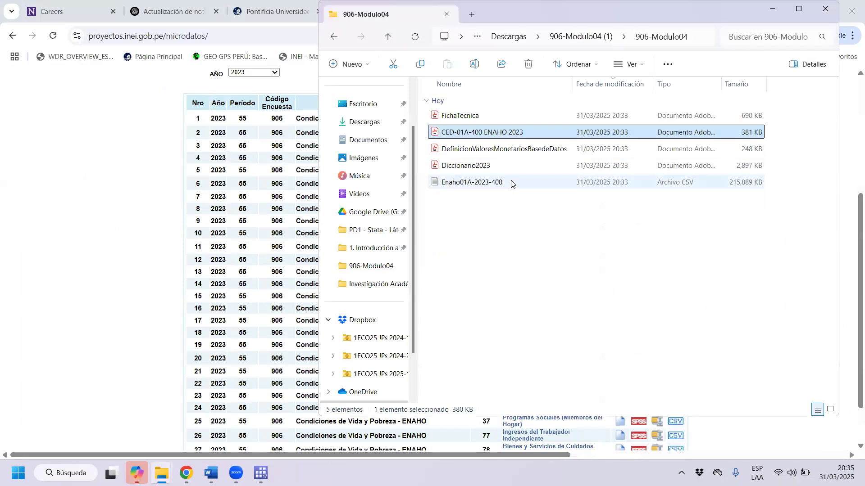
# Close the file window, download the 2023 Empleo e Ingresos module in CSV format to Descargas as 906-Modulo05 (7), and check the recent downloads.
pyautogui.click(821, 10)
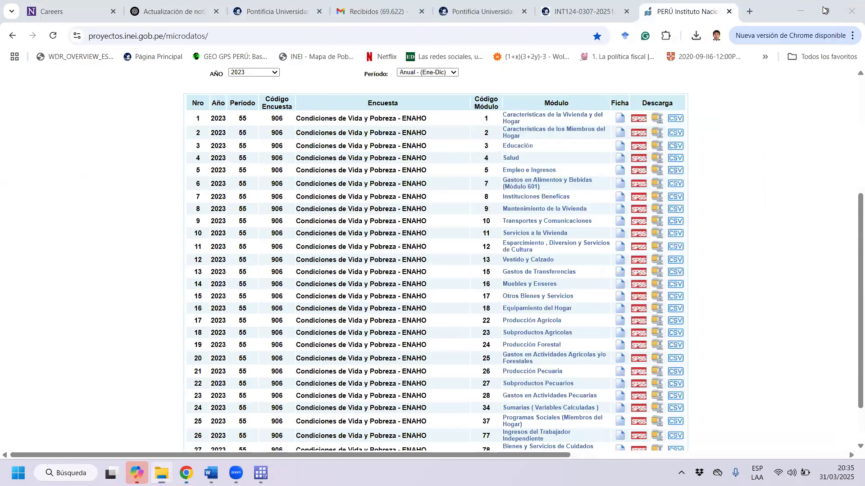
pyautogui.click(674, 175)
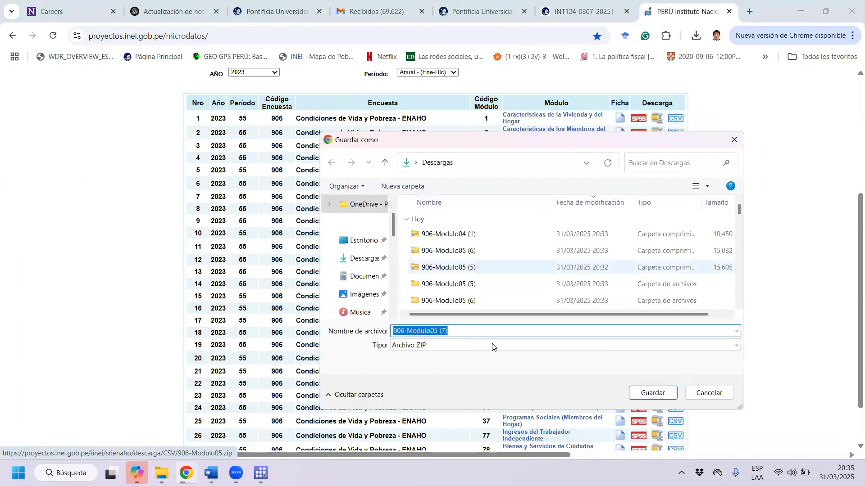
pyautogui.click(654, 394)
pyautogui.click(694, 40)
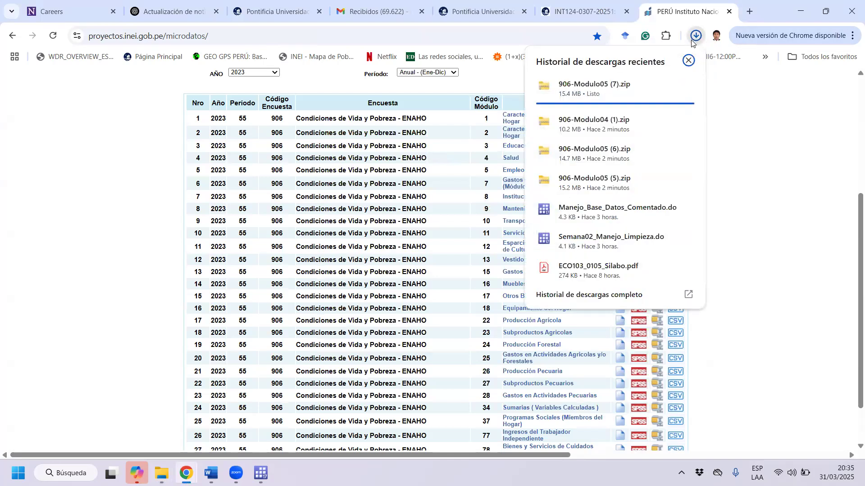
# Show the downloaded 906-Modulo05 (7) archive in Descargas and extract all its contents there.
pyautogui.moveTo(664, 91)
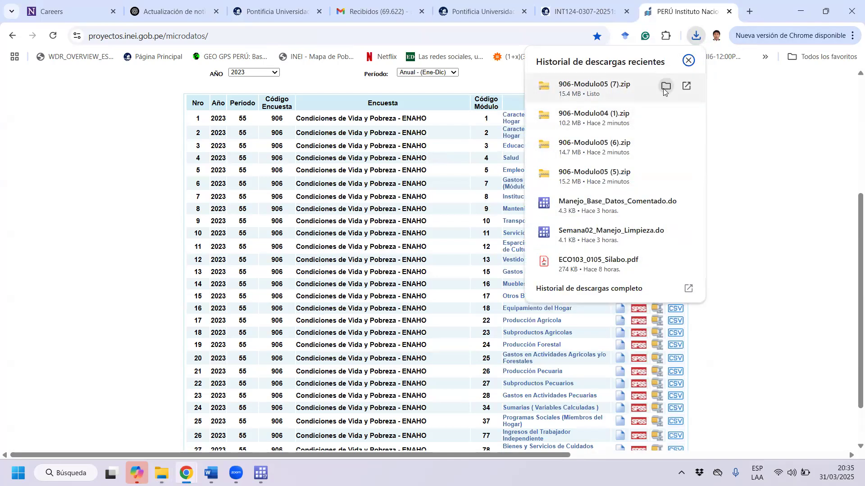
pyautogui.click(665, 87)
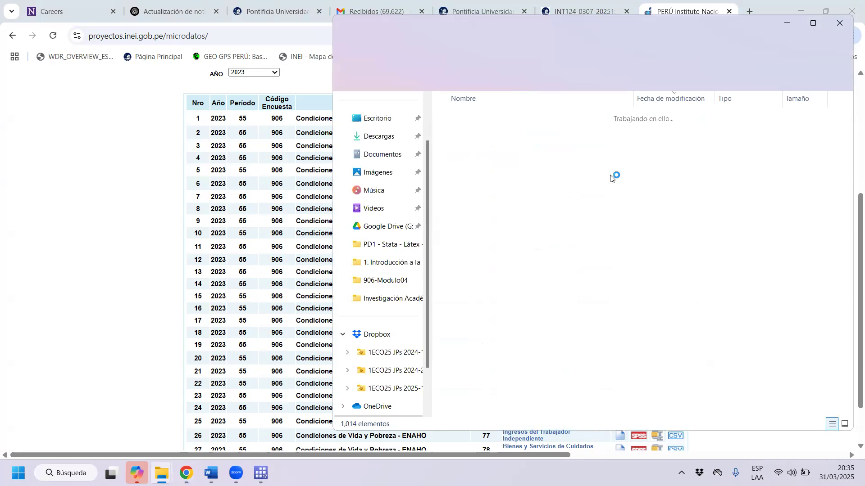
pyautogui.rightClick(493, 131)
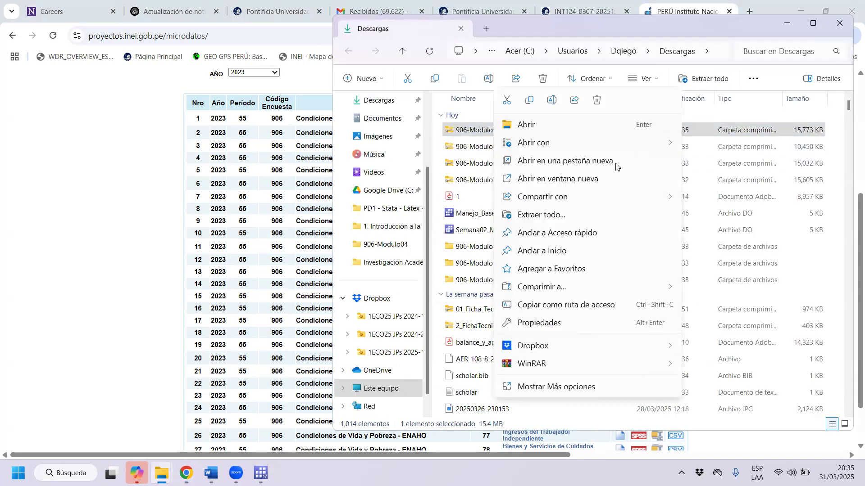
pyautogui.click(574, 216)
pyautogui.click(516, 351)
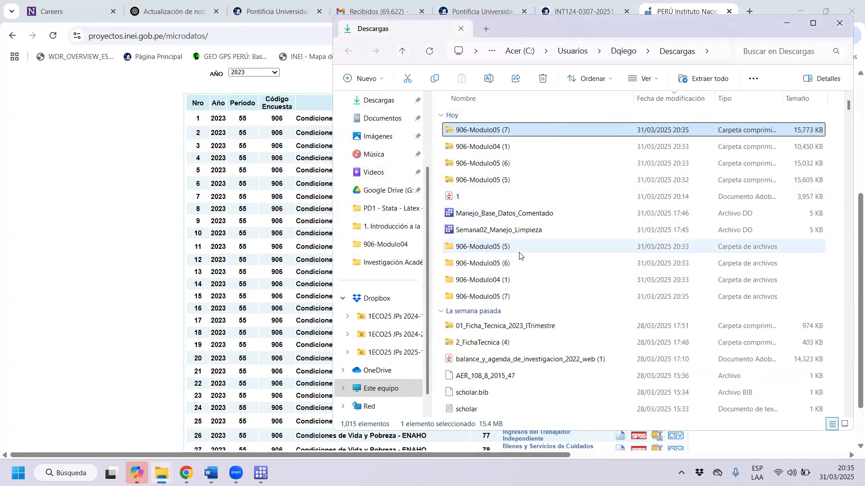
# Open the extracted 906-Modulo05 (7) folder down to its files and highlight the ENAHO-TABLA-CIIU-REV3, CIIU-REV4 and CIUO-88 tables.
pyautogui.doubleClick(506, 297)
pyautogui.doubleClick(500, 131)
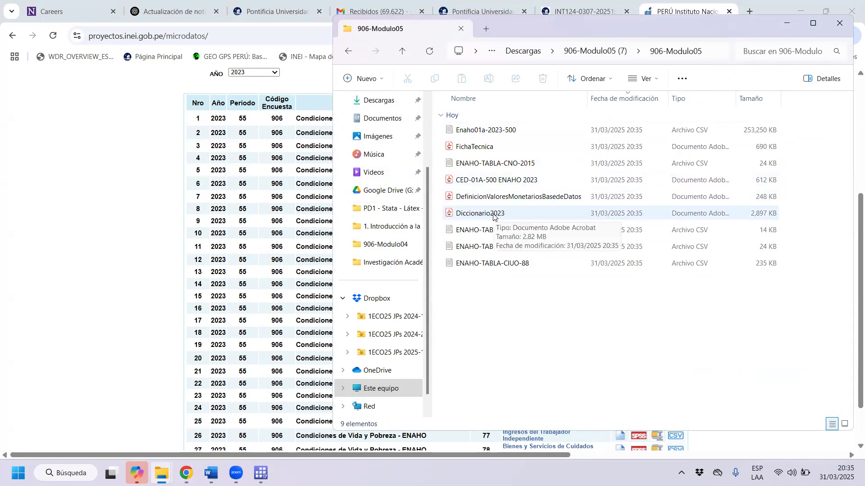
pyautogui.moveTo(513, 293); pyautogui.dragTo(440, 224)
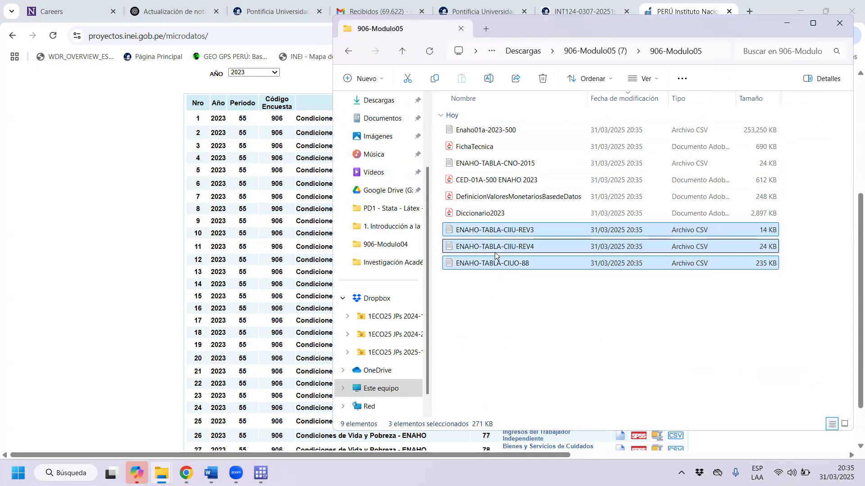
# Place the Bases Originales folder window alongside and move the Enaho01a-2023-500 CSV file into it.
pyautogui.click(518, 131)
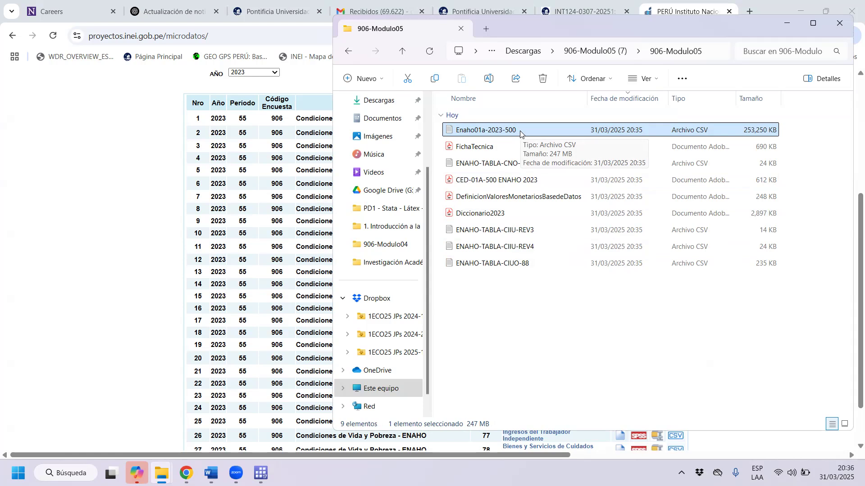
pyautogui.click(164, 464)
pyautogui.click(117, 415)
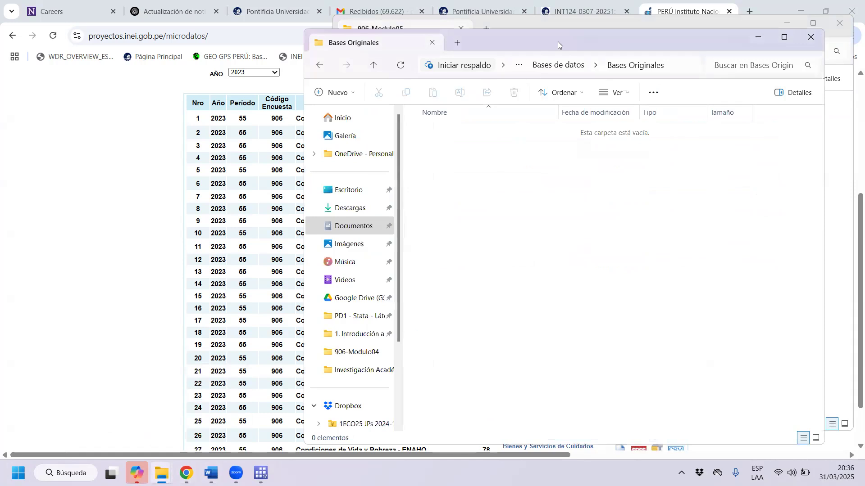
pyautogui.press('super+Left')
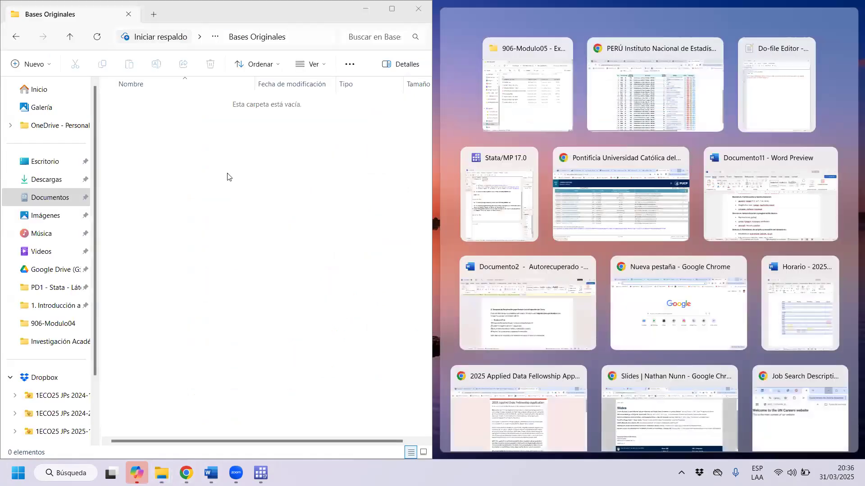
pyautogui.click(228, 177)
pyautogui.moveTo(521, 135); pyautogui.dragTo(135, 234)
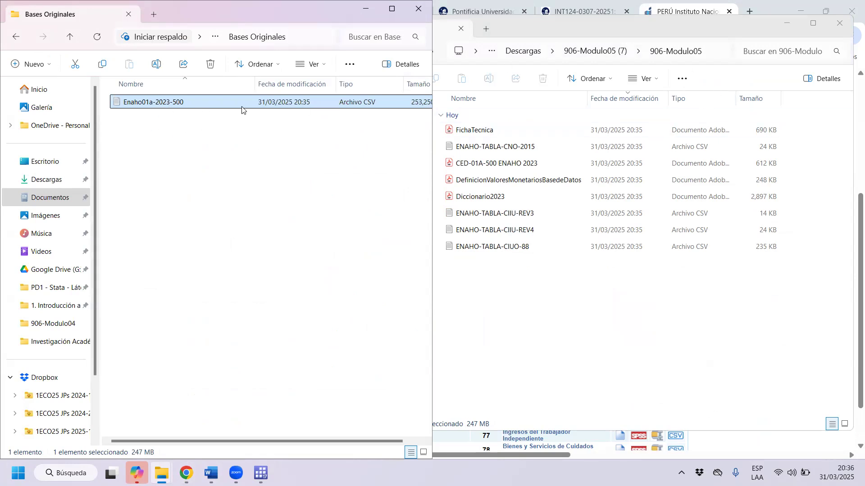
# Move Enaho01a-2023-500.sav from the extracted 906-Modulo05 (5) folder in Descargas into Bases Originales.
pyautogui.click(638, 29)
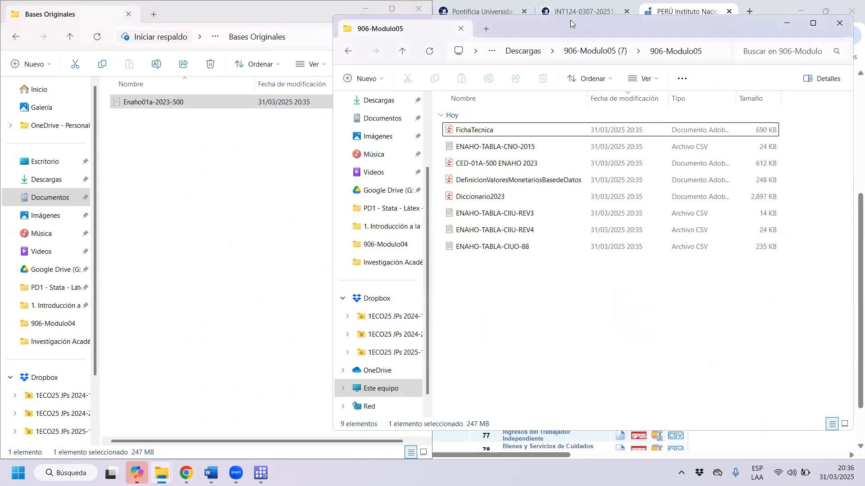
pyautogui.moveTo(569, 29); pyautogui.dragTo(583, 56)
pyautogui.click(361, 78)
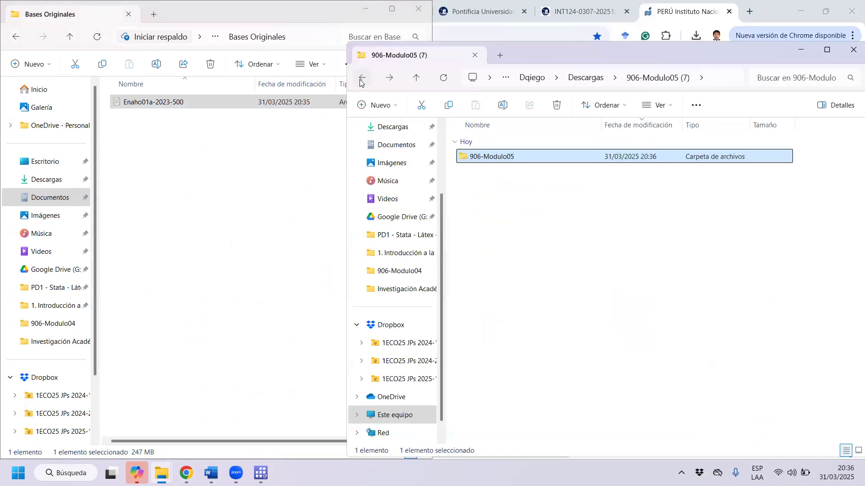
pyautogui.click(360, 80)
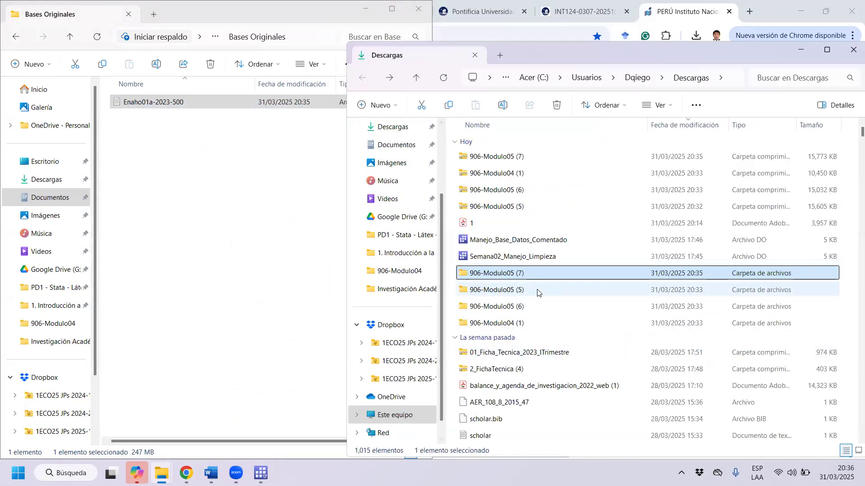
pyautogui.click(524, 296)
pyautogui.doubleClick(525, 293)
pyautogui.doubleClick(496, 158)
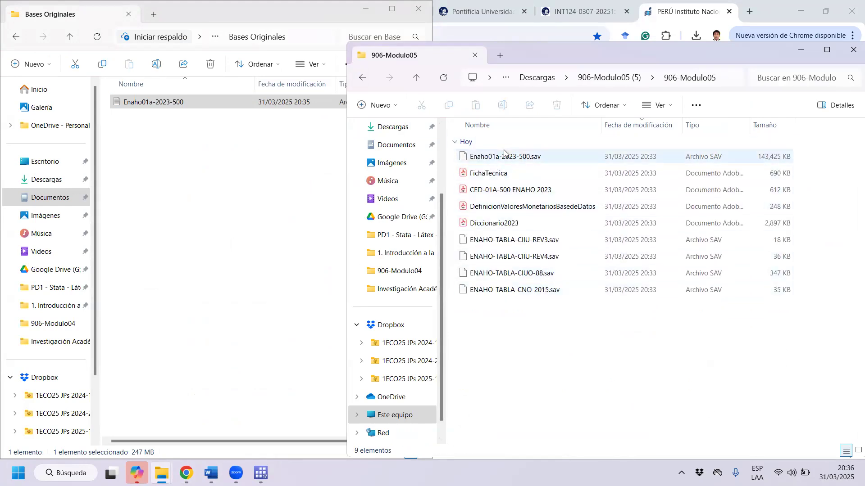
pyautogui.click(586, 154)
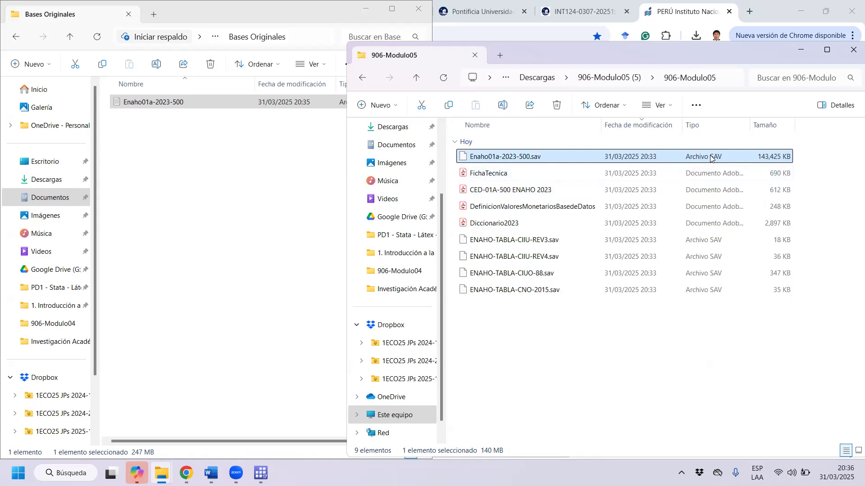
pyautogui.moveTo(719, 157); pyautogui.dragTo(191, 176)
# Move the enaho01a-2023-500 DTA file from the 906-Modulo05 (6) folder into Bases Originales and close the source window.
pyautogui.click(527, 61)
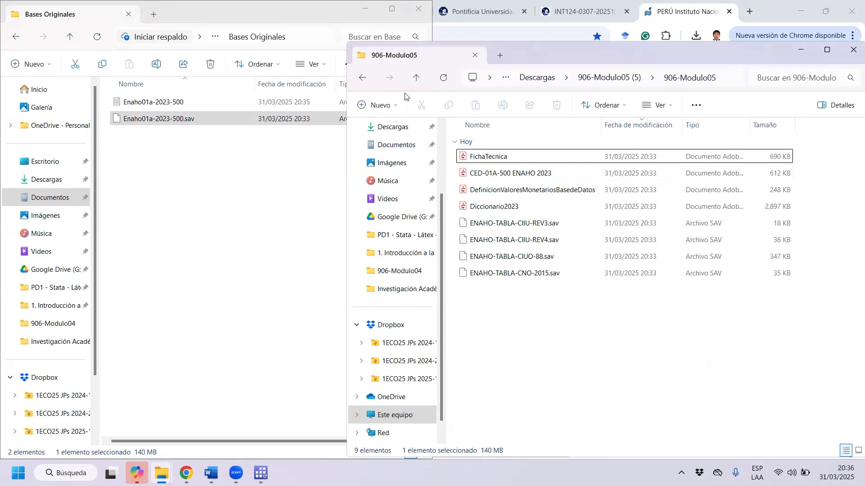
pyautogui.click(362, 81)
pyautogui.click(362, 81)
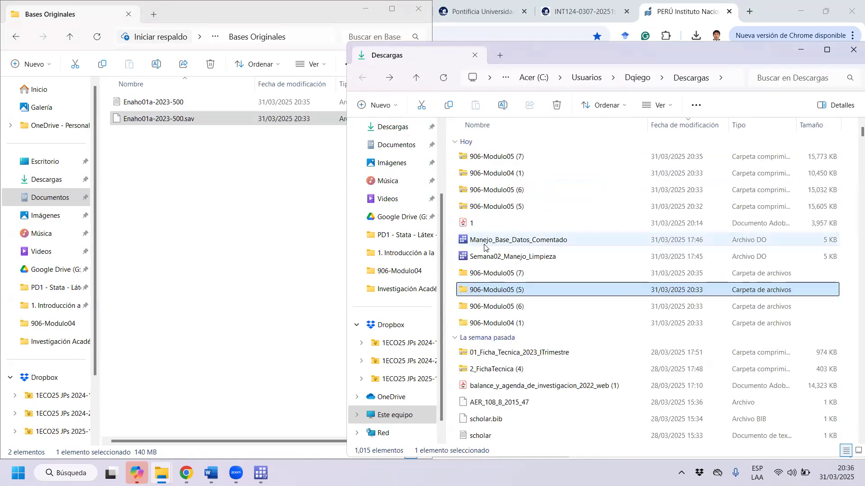
pyautogui.doubleClick(529, 308)
pyautogui.doubleClick(529, 159)
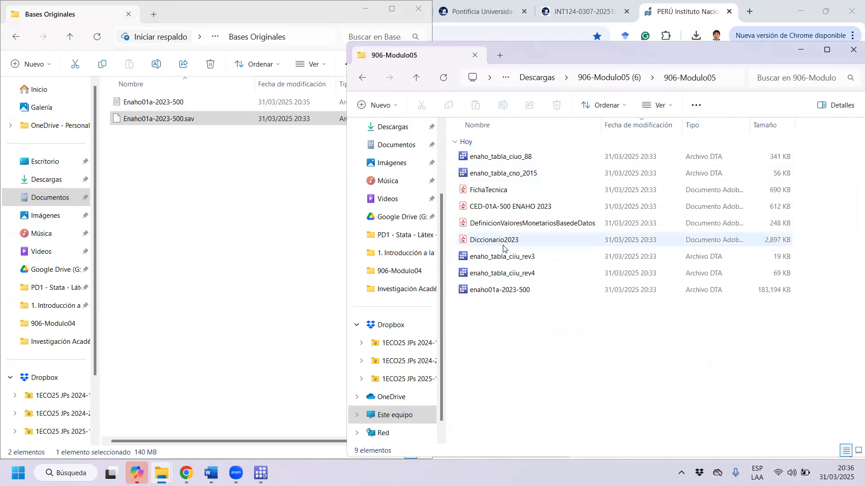
pyautogui.click(520, 298)
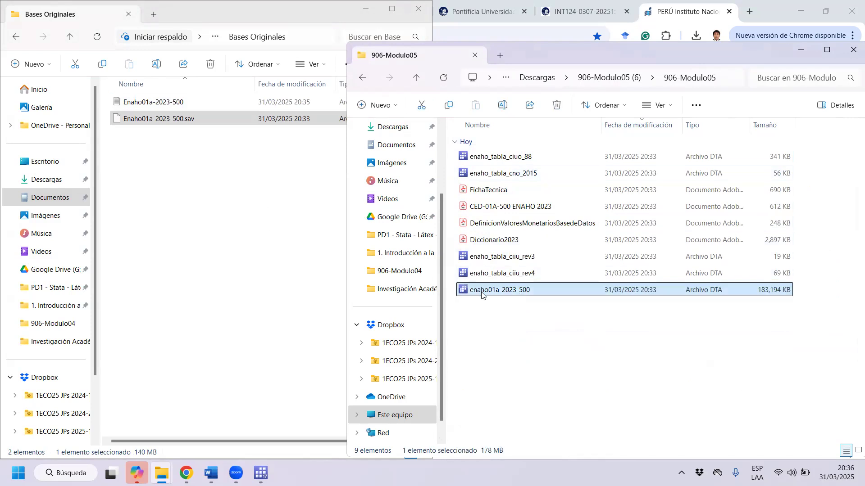
pyautogui.moveTo(482, 294); pyautogui.dragTo(157, 264)
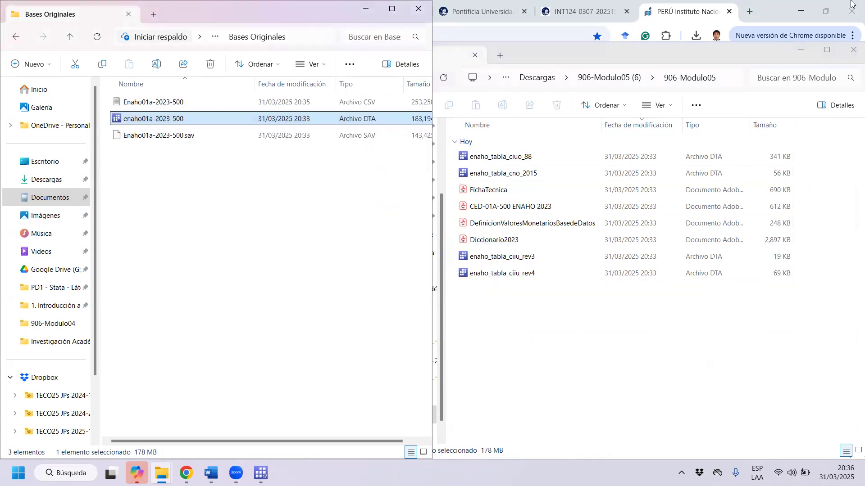
pyautogui.click(851, 55)
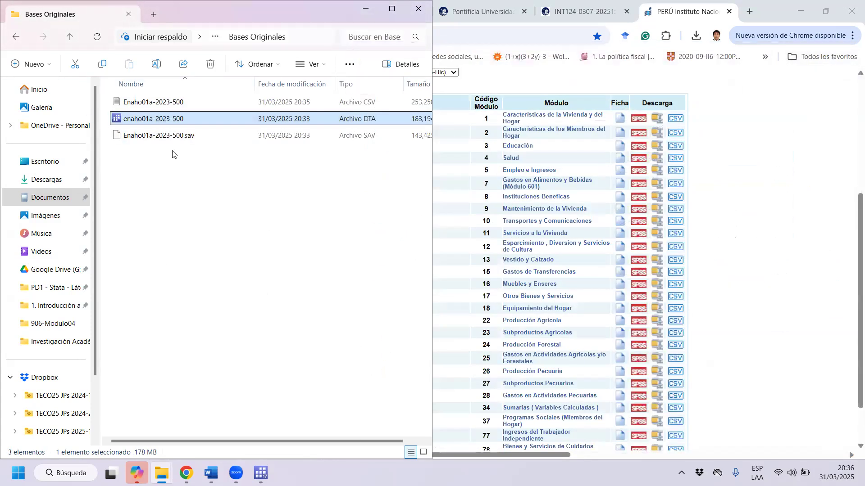
pyautogui.click(221, 207)
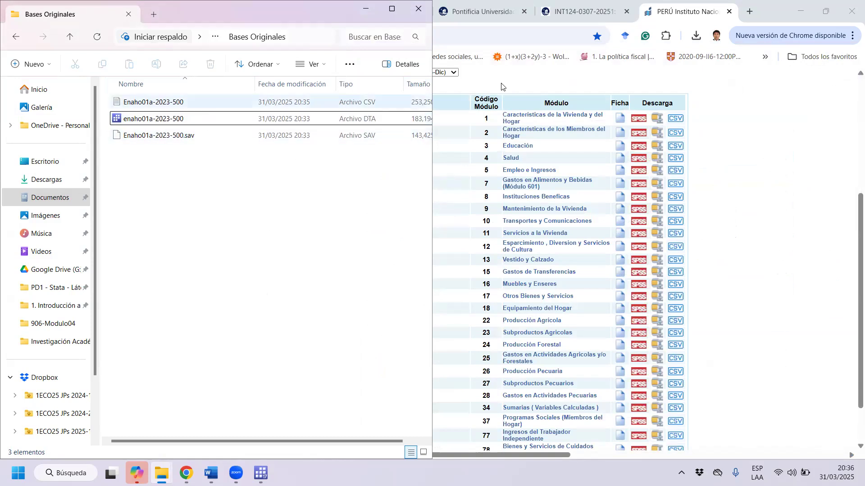
# Search the web for "pwt pen world table" in a new browser tab and open the University of Groningen's PWT 10.01 page.
pyautogui.click(751, 13)
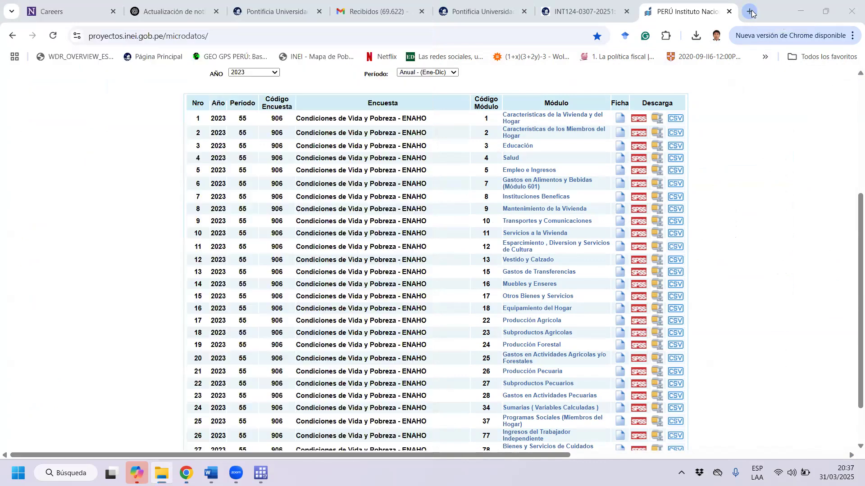
pyautogui.write('pen')
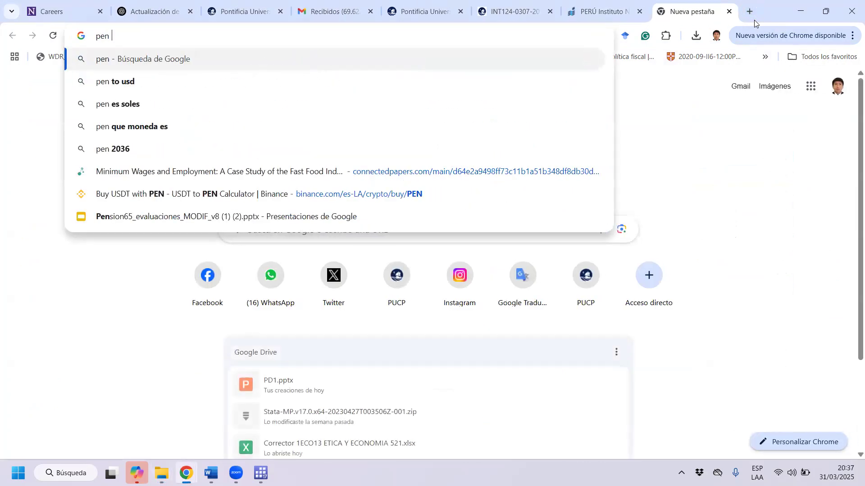
pyautogui.press('BackSpace')
pyautogui.press('BackSpace')
pyautogui.press('BackSpace')
pyautogui.write('pwt')
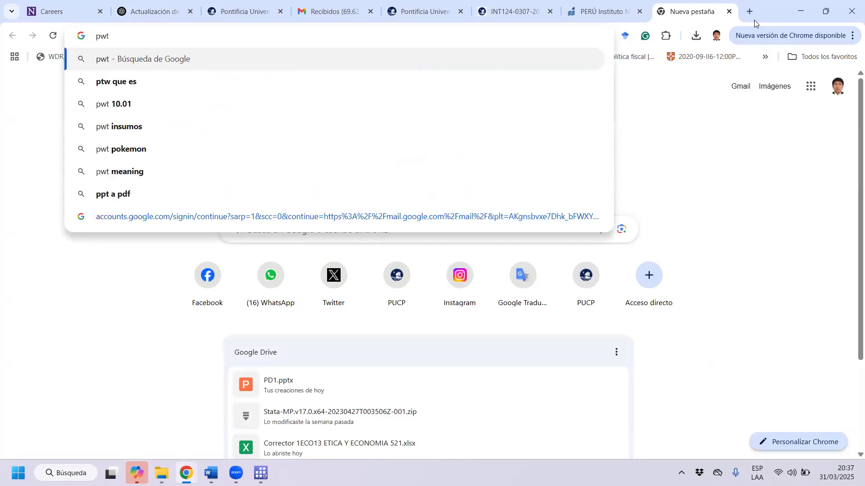
pyautogui.press('Down')
pyautogui.press('Down')
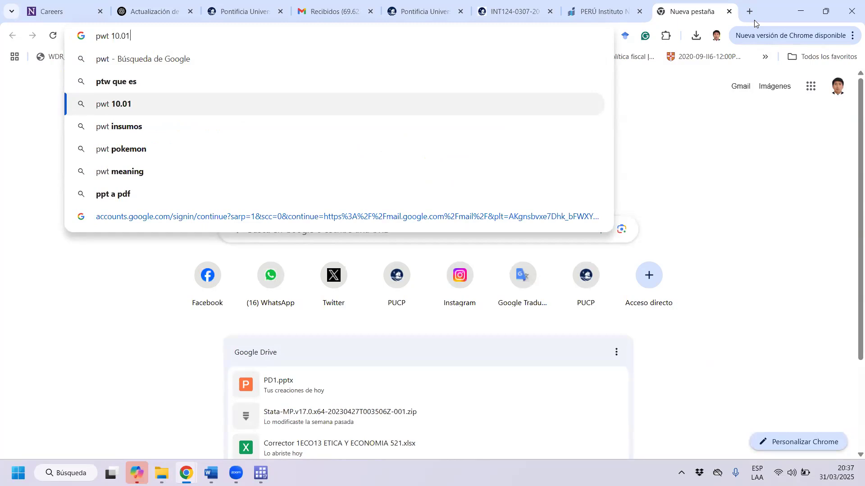
pyautogui.press('BackSpace')
pyautogui.press('BackSpace')
pyautogui.press('BackSpace')
pyautogui.press('BackSpace')
pyautogui.press('BackSpace')
pyautogui.write('pen')
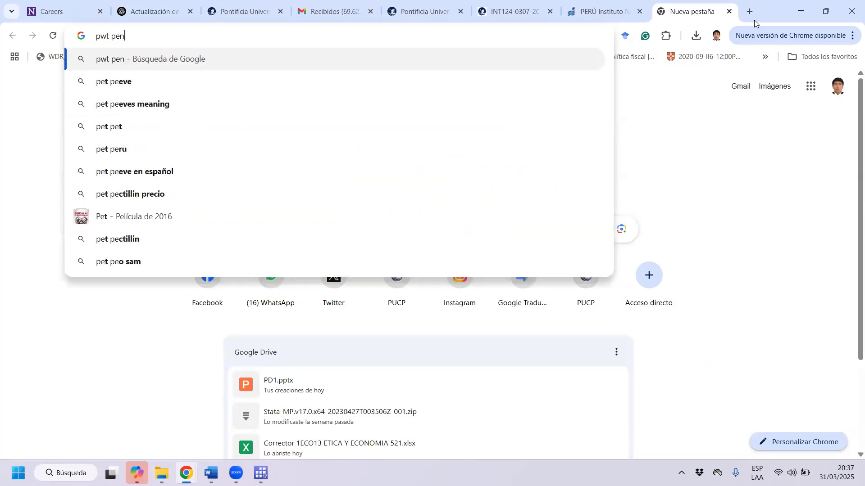
pyautogui.write(' wor')
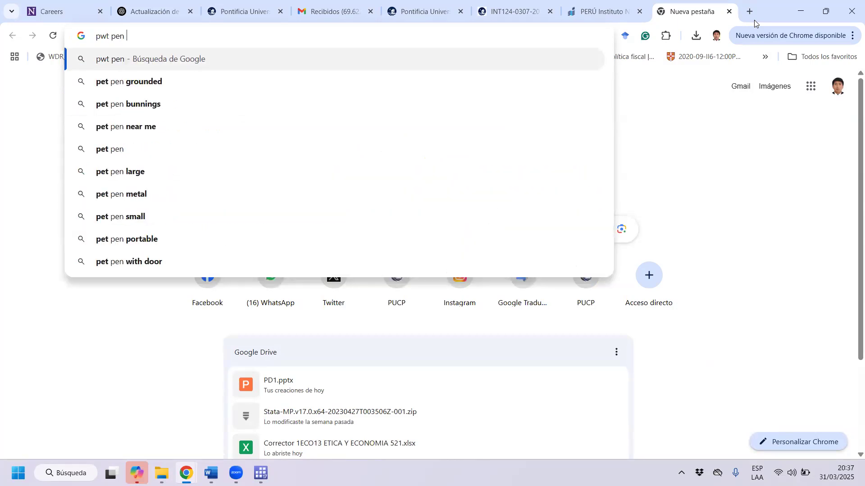
pyautogui.write('l')
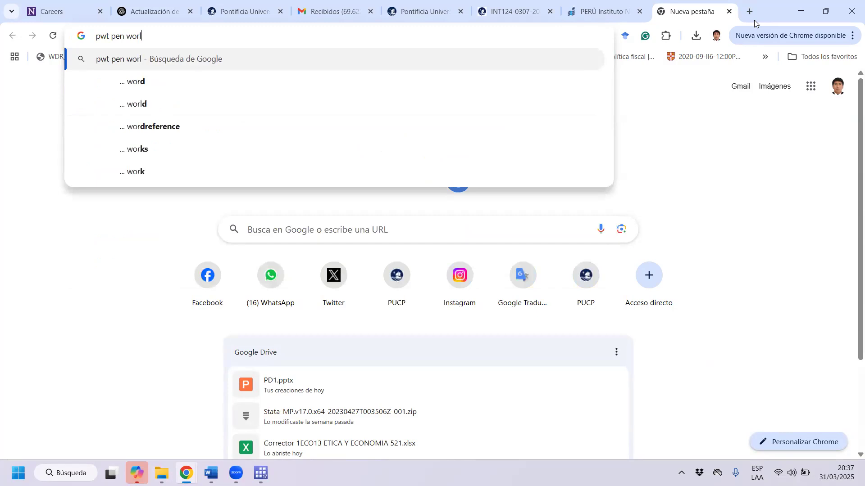
pyautogui.write('d table')
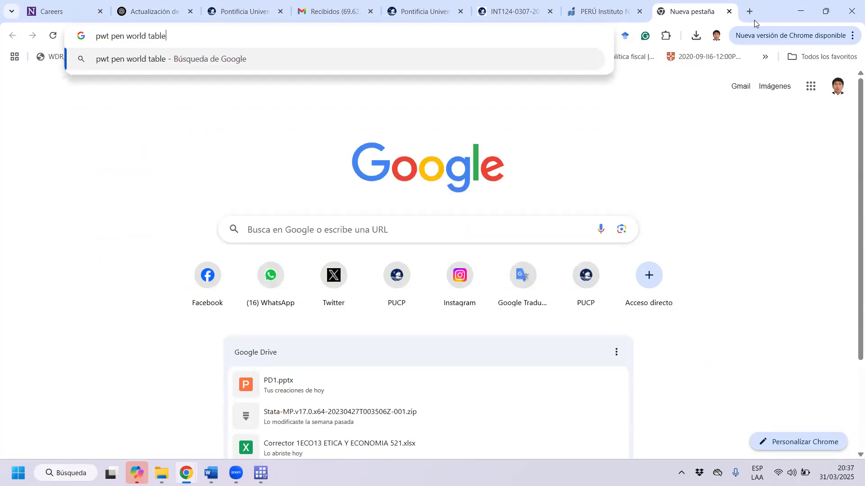
pyautogui.press('Return')
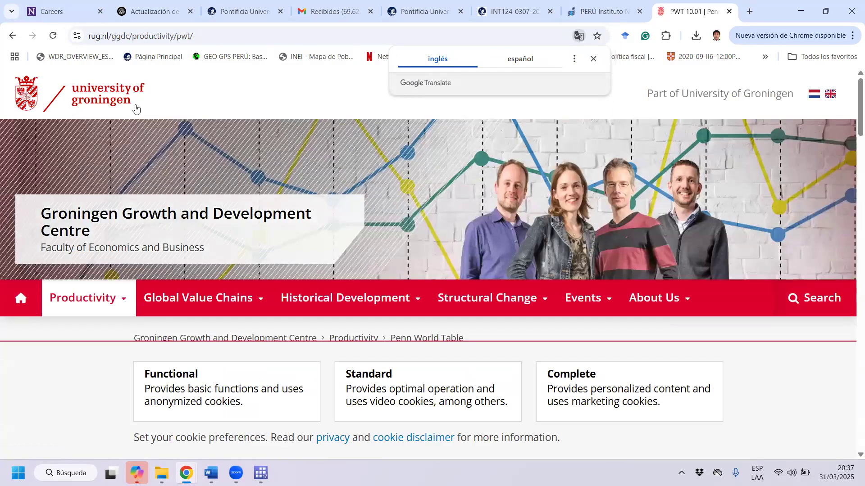
# Read the PWT 10.01 description, highlighting its country coverage, the 1950 and 2019 range, and the year 2019.
pyautogui.scroll(-3, 320, 248)
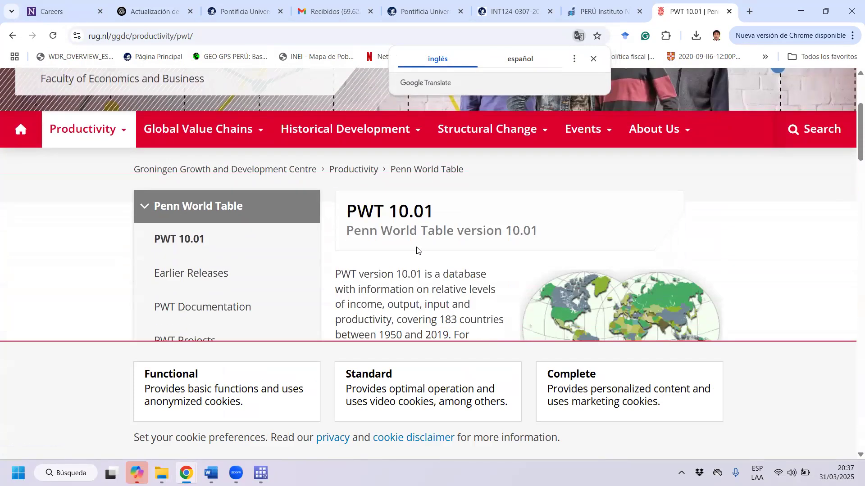
pyautogui.scroll(-2, 454, 267)
pyautogui.moveTo(446, 206); pyautogui.dragTo(499, 204)
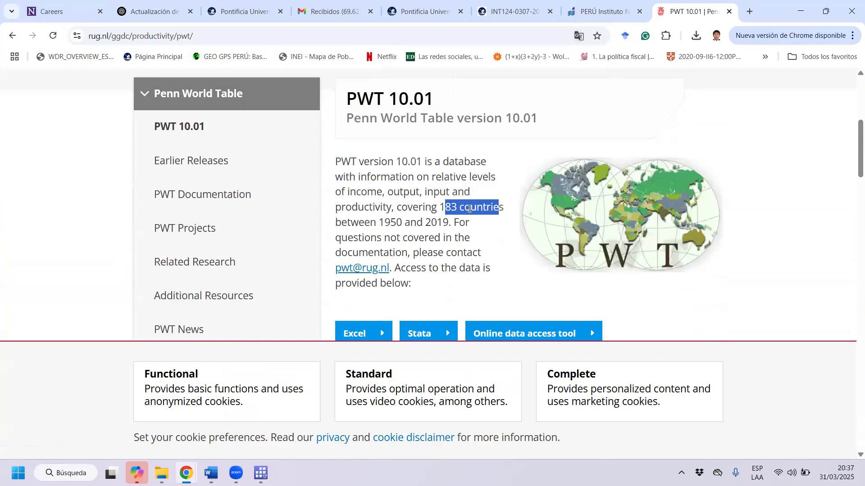
pyautogui.moveTo(381, 224); pyautogui.dragTo(450, 224)
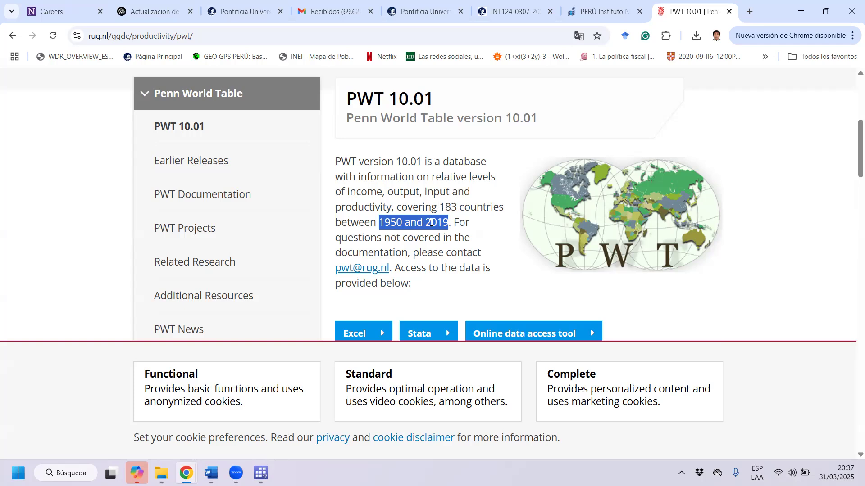
pyautogui.click(471, 228)
pyautogui.doubleClick(437, 218)
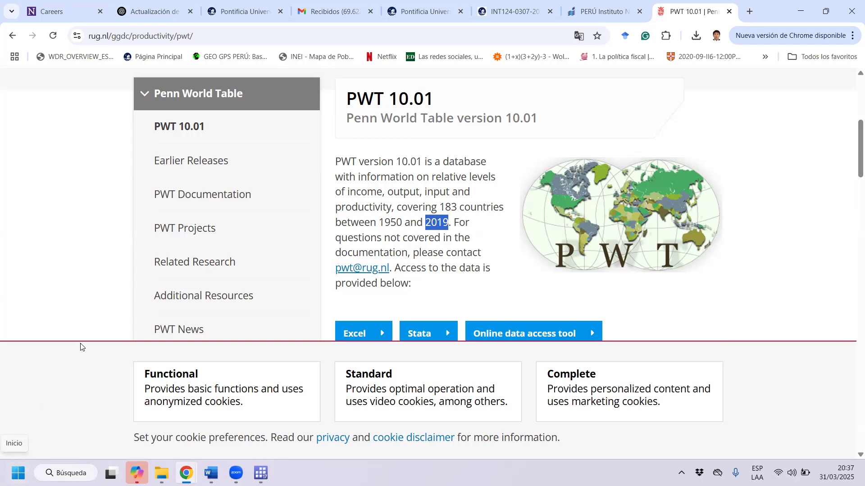
# Start downloading the PWT 10.01 database in Excel format from the Penn World Table page.
pyautogui.click(178, 411)
pyautogui.scroll(-1, 468, 95)
pyautogui.rightClick(343, 262)
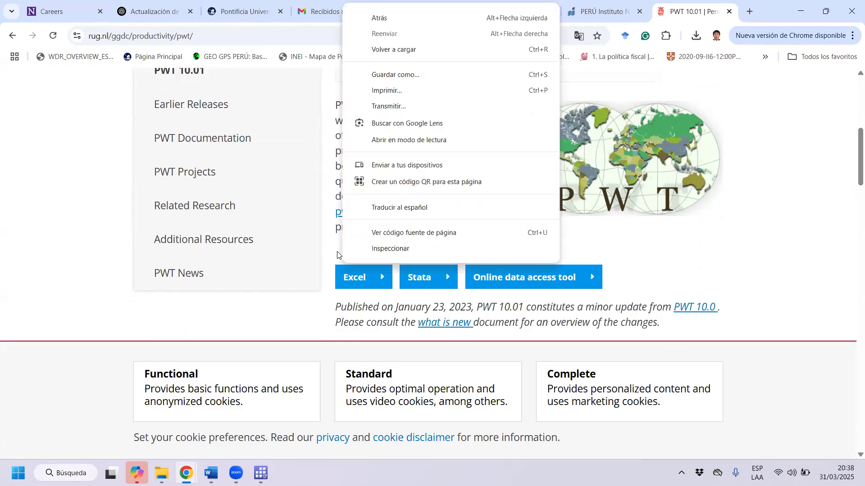
pyautogui.click(337, 253)
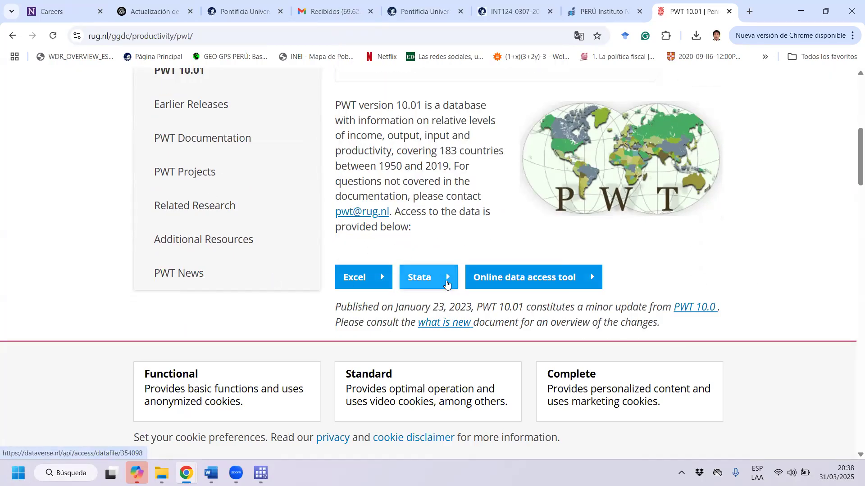
pyautogui.click(374, 287)
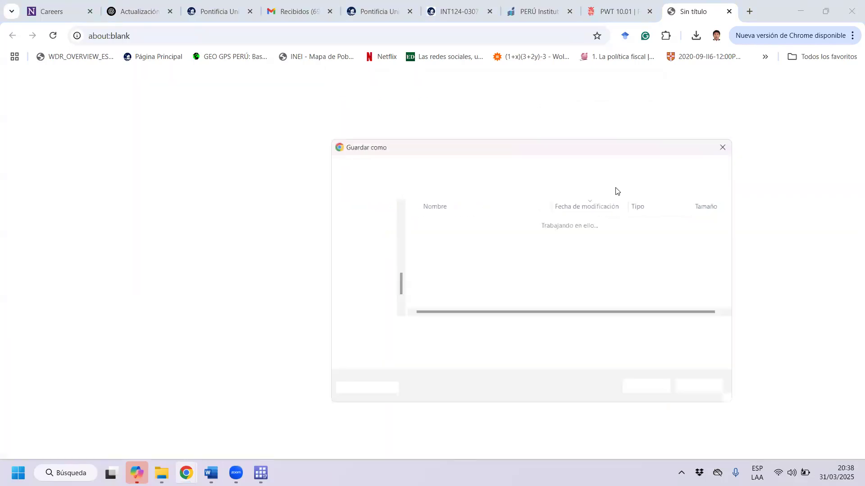
# Save the worksheet as pwt1001 in Escritorio\Escritorio\2025-1\Jefatura de Prácticas\Laboratorio de Cómputo Manejo de Bases de Datos\Sesión 3\Bases de datos\Bases Originales.
pyautogui.click(358, 248)
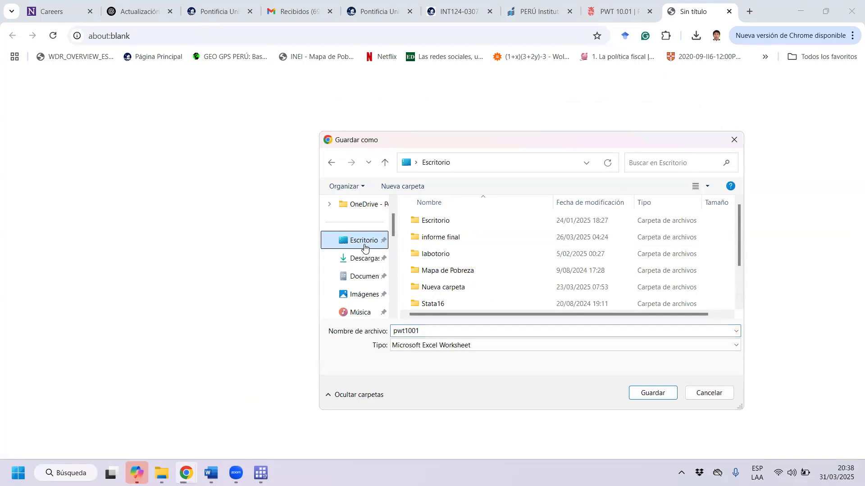
pyautogui.doubleClick(453, 225)
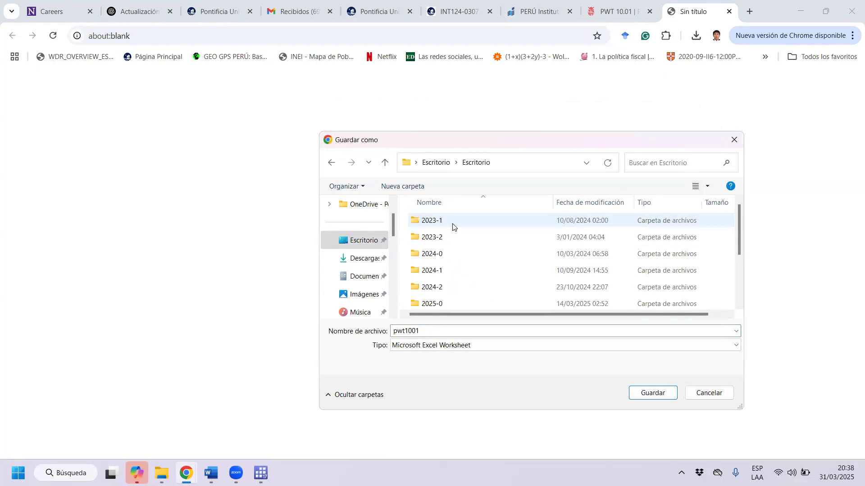
pyautogui.scroll(-1, 458, 282)
pyautogui.doubleClick(458, 284)
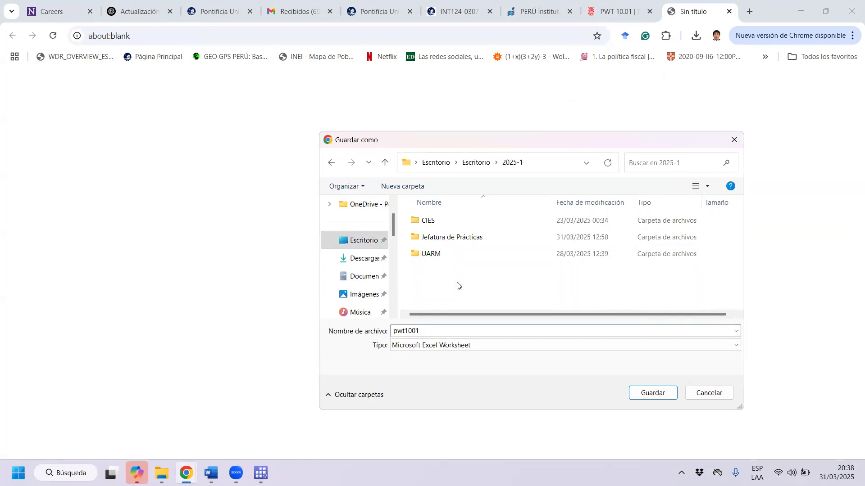
pyautogui.doubleClick(459, 236)
pyautogui.scroll(-1, 466, 252)
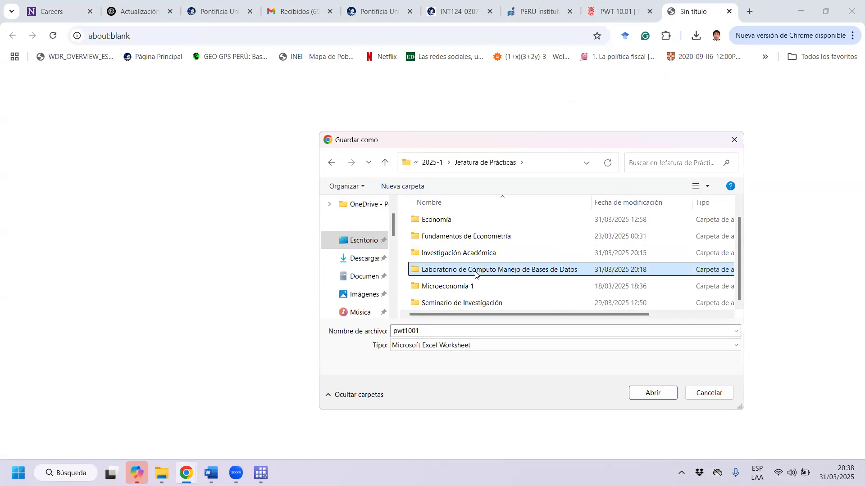
pyautogui.doubleClick(475, 270)
pyautogui.doubleClick(487, 234)
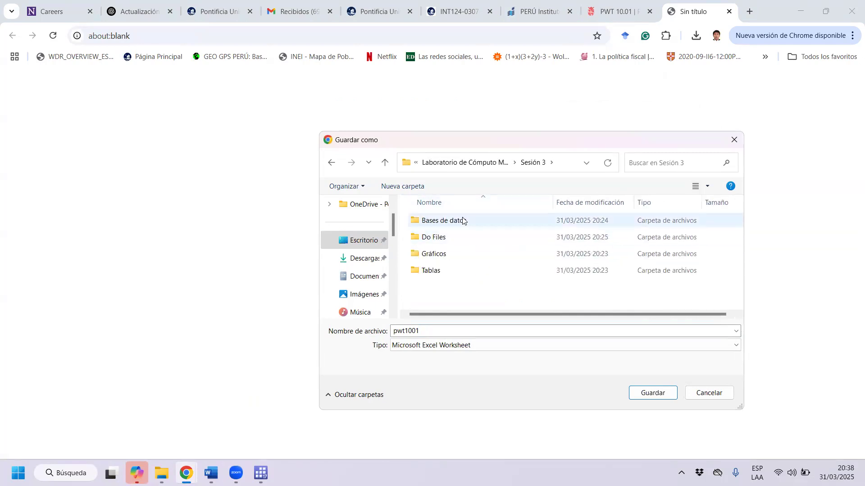
pyautogui.doubleClick(462, 221)
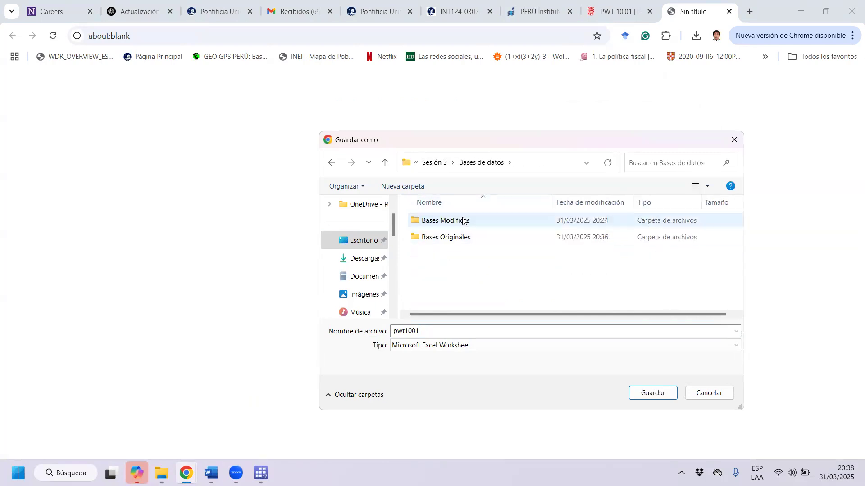
pyautogui.doubleClick(458, 238)
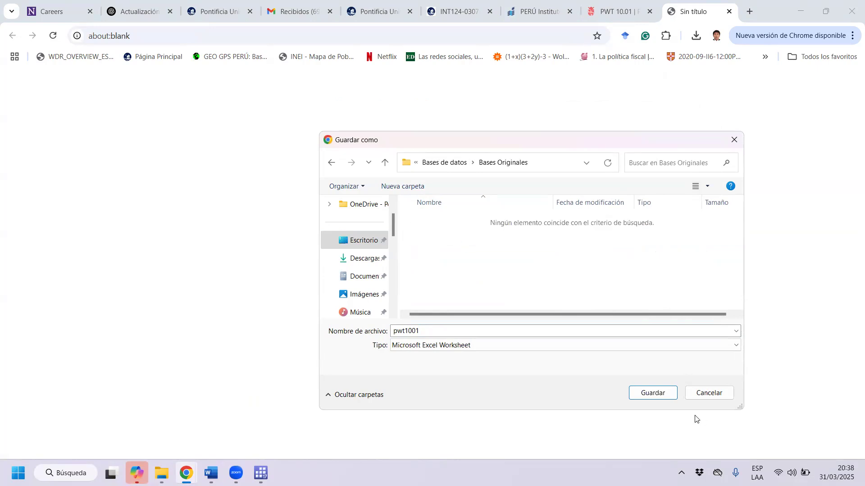
pyautogui.click(652, 393)
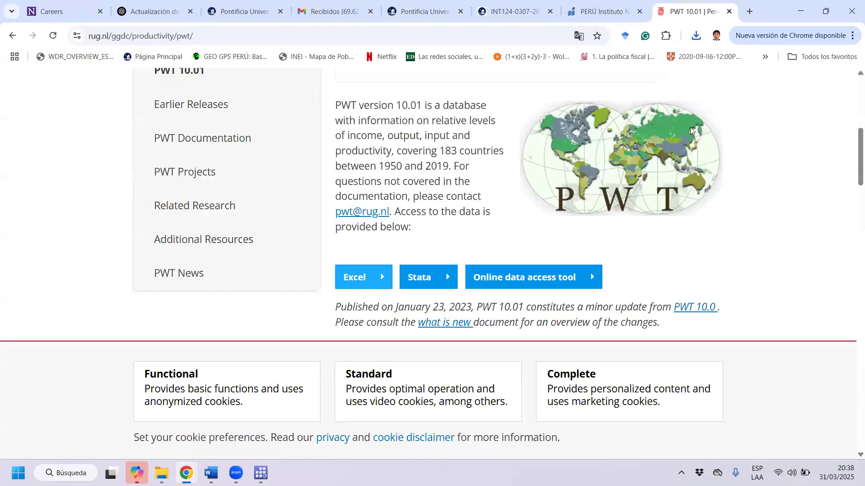
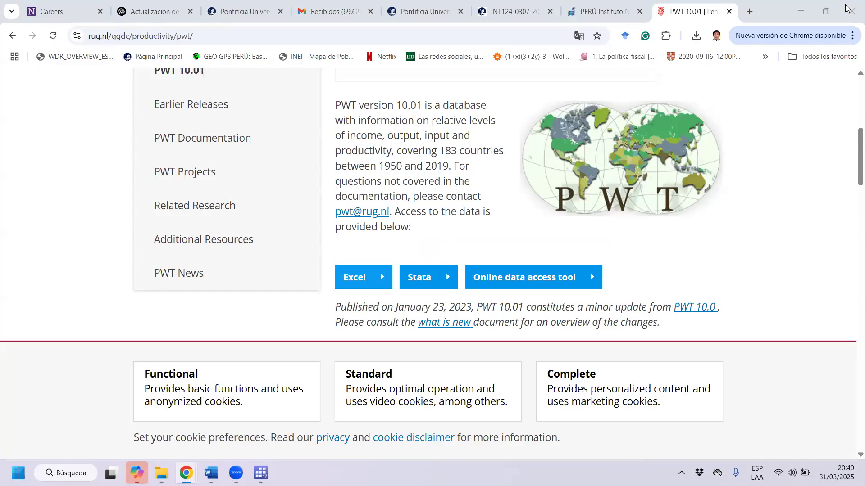
# Switch to the Bases Originales folder and review the file type of each ENAHO, fallecidos_covid_peru and pwt1001 database.
pyautogui.click(162, 473)
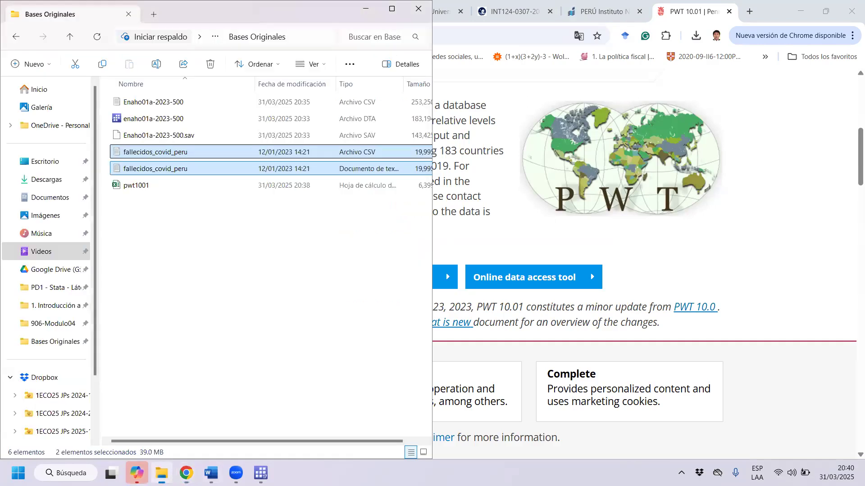
pyautogui.click(222, 239)
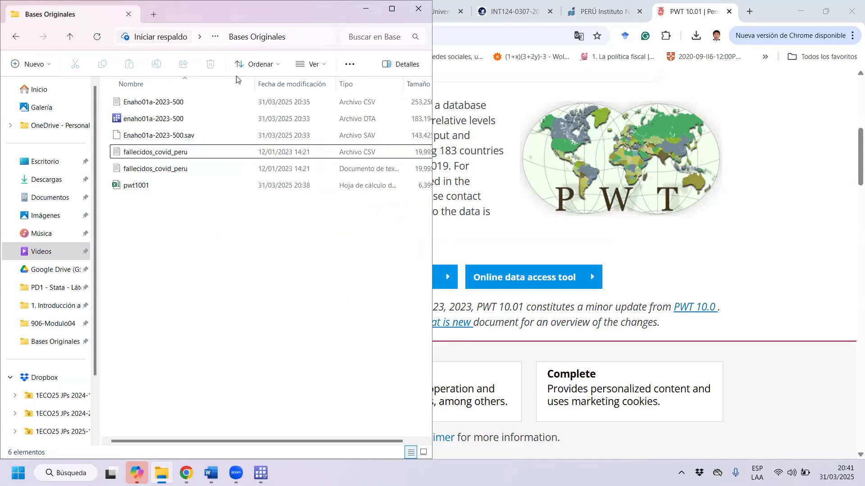
pyautogui.click(370, 106)
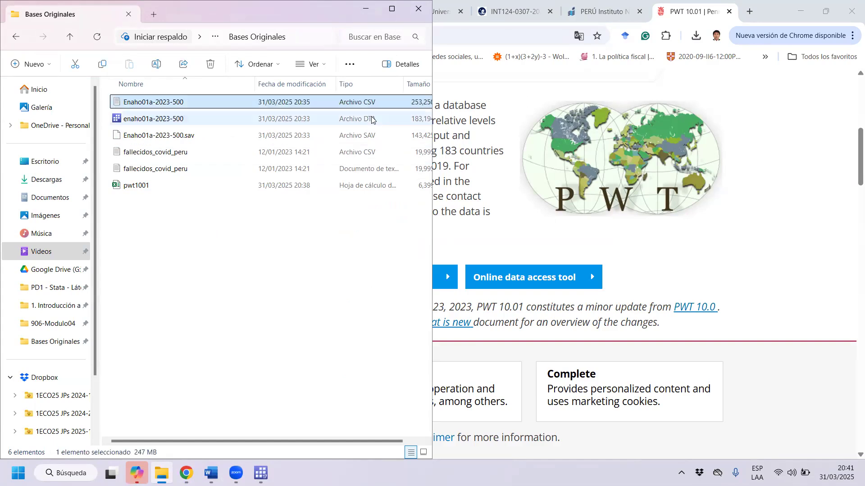
pyautogui.click(372, 119)
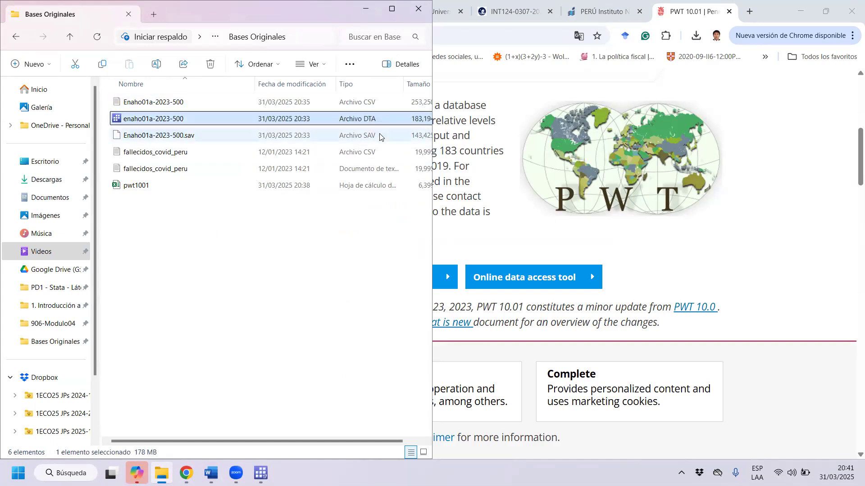
pyautogui.click(380, 136)
pyautogui.click(382, 153)
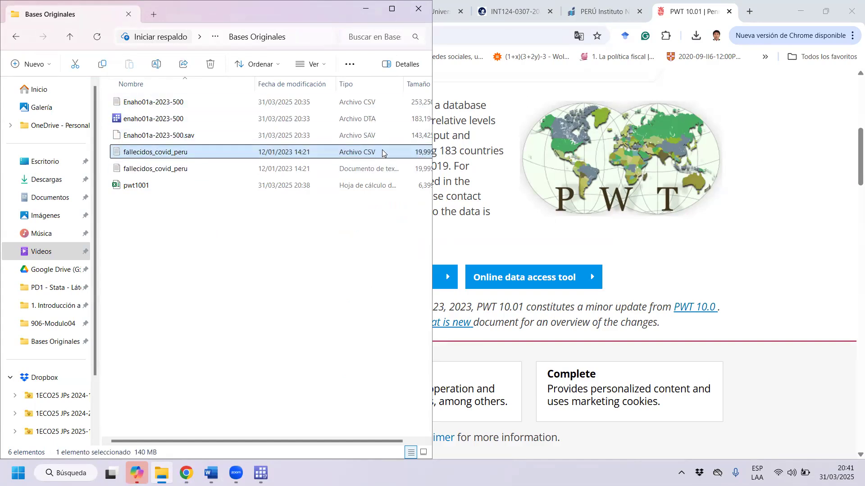
pyautogui.click(381, 170)
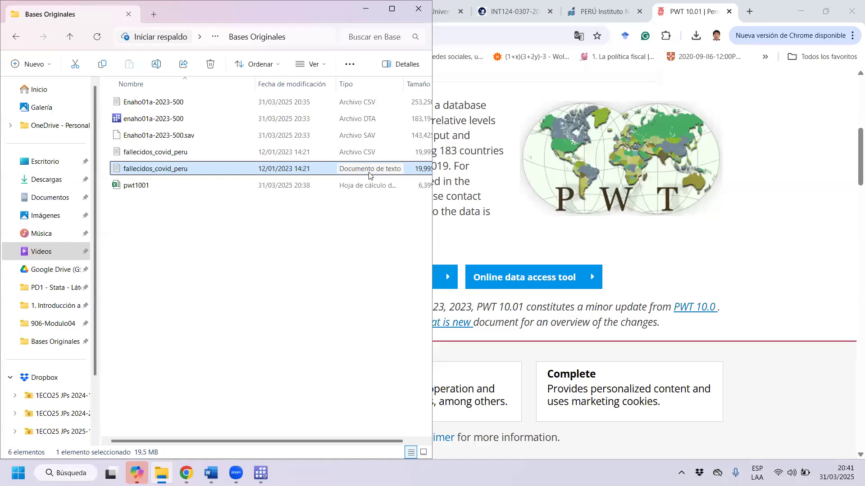
pyautogui.click(377, 185)
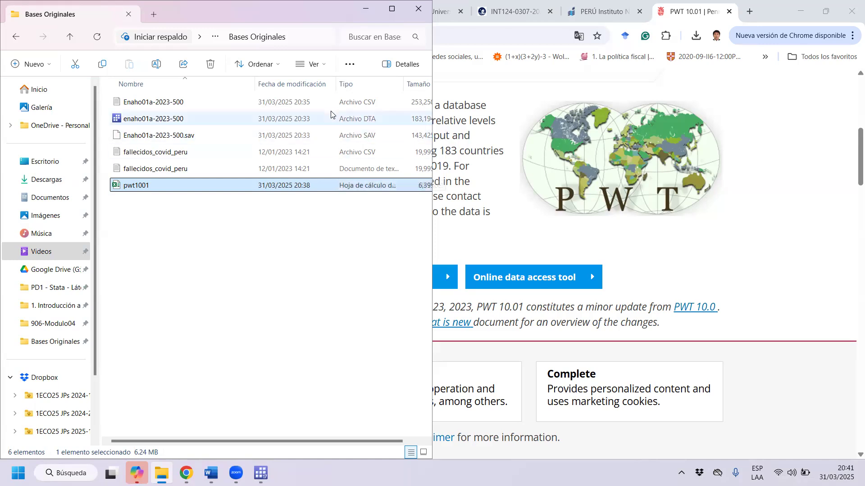
# Compare the CSV, SAV, spreadsheet and text formats by highlighting the Enaho01a-2023-500, pwt1001 and fallecidos_covid_peru files.
pyautogui.click(212, 103)
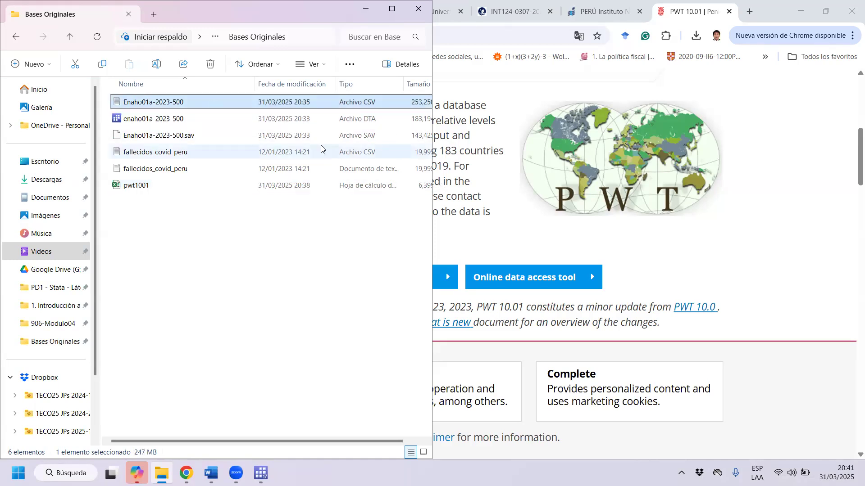
pyautogui.click(293, 137)
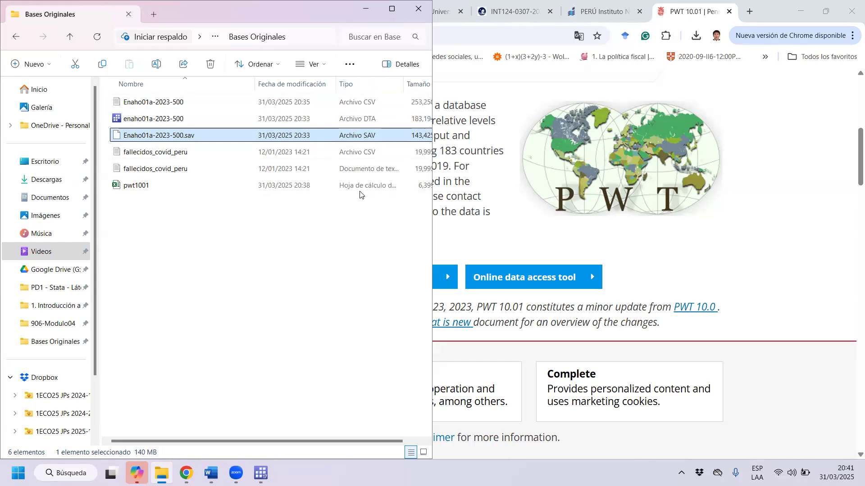
pyautogui.click(329, 189)
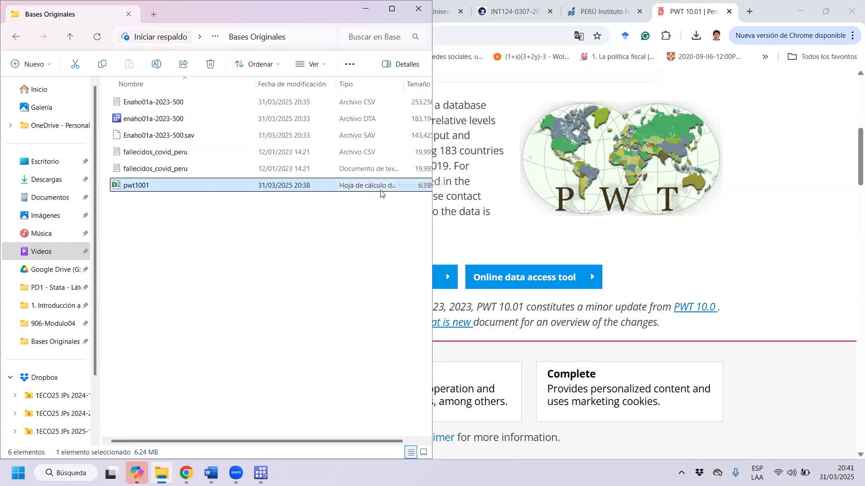
pyautogui.click(381, 105)
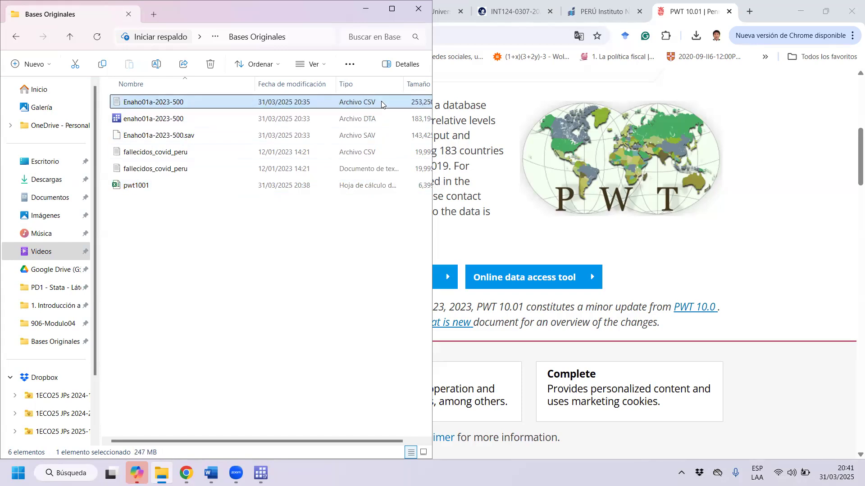
pyautogui.click(374, 171)
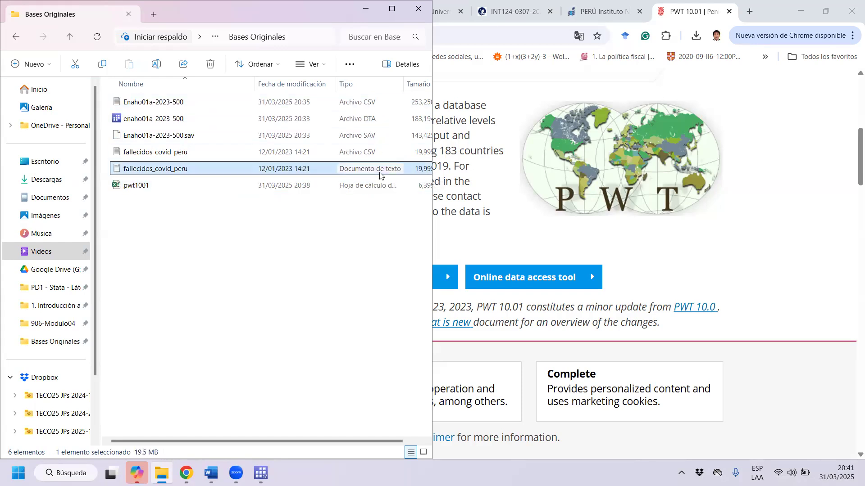
pyautogui.click(377, 104)
pyautogui.click(381, 173)
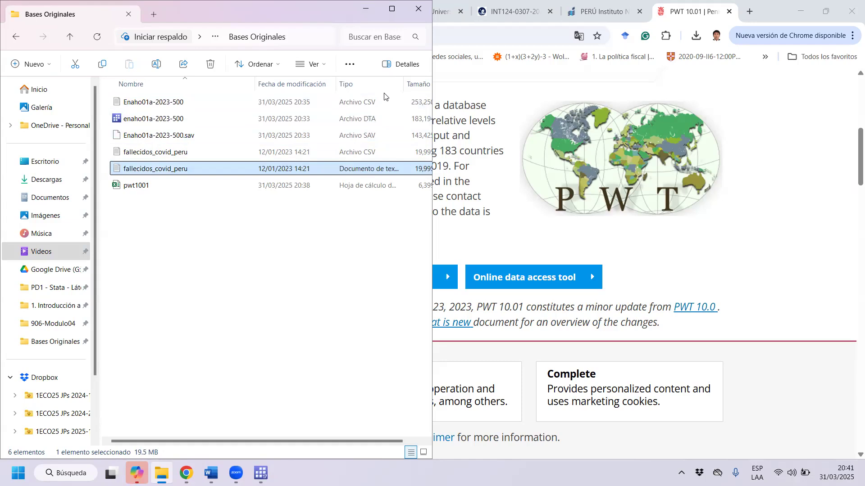
# Open the CSV file Enaho01a-2023-500 with Bloc de notas.
pyautogui.click(130, 103)
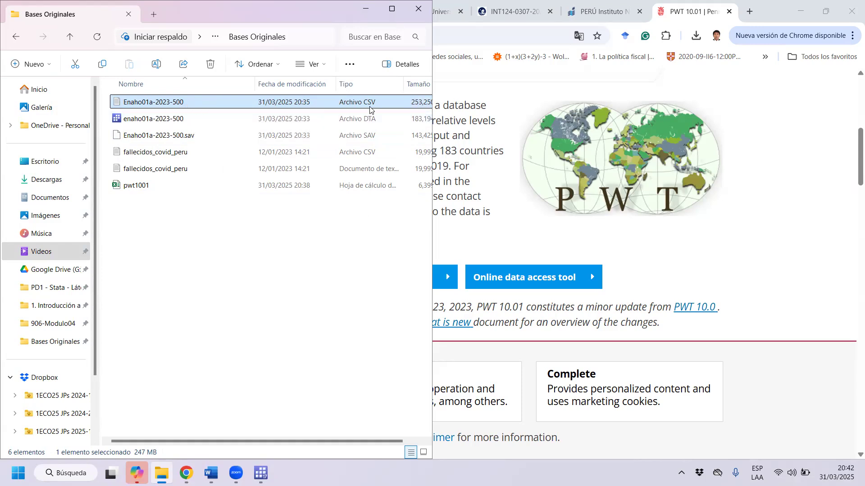
pyautogui.rightClick(200, 105)
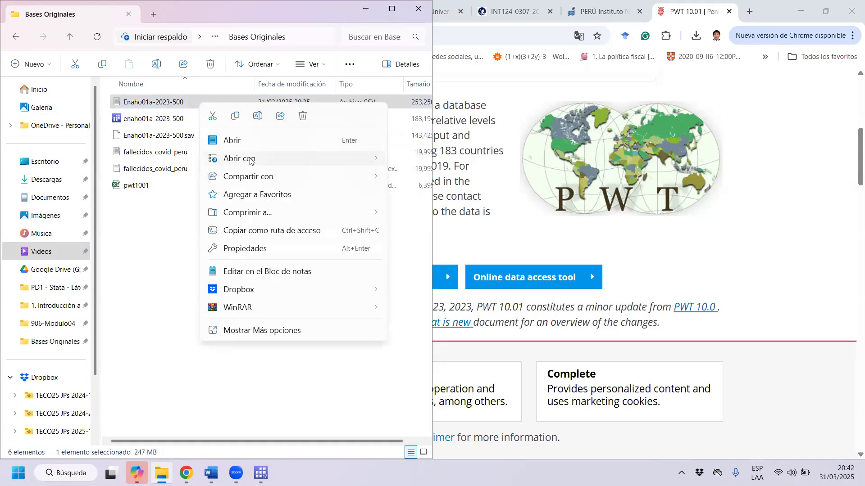
pyautogui.moveTo(254, 159)
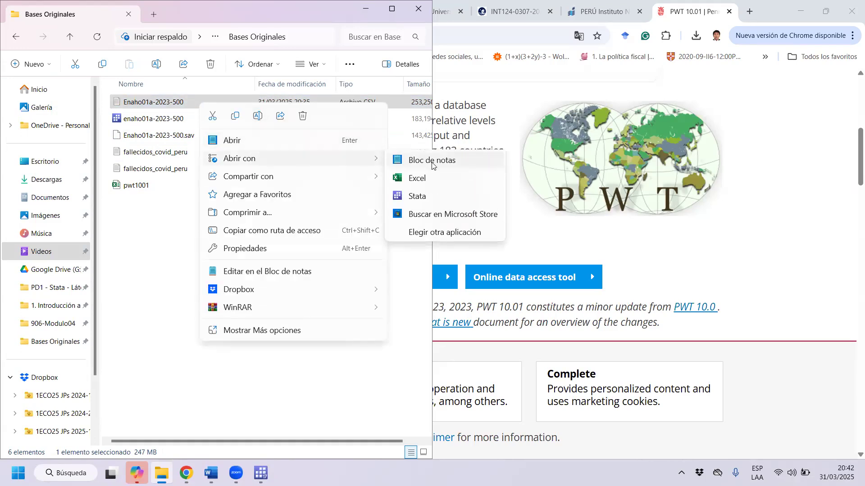
pyautogui.click(431, 166)
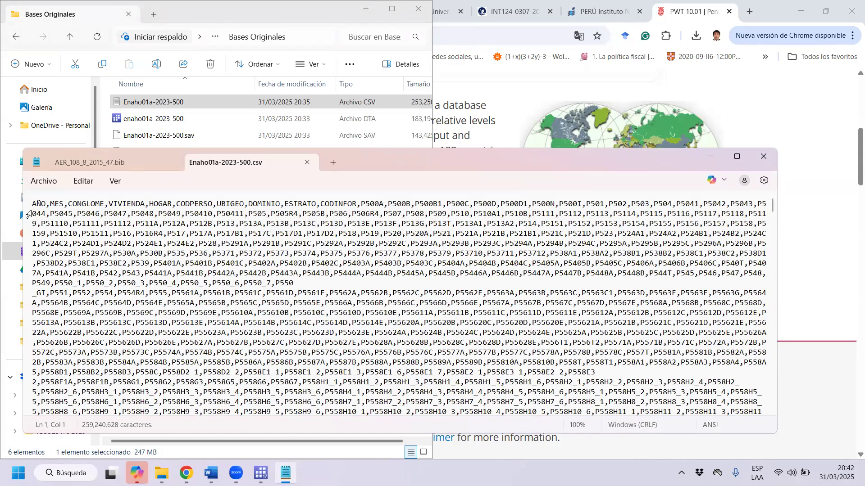
# Examine how commas separate variable names such as AÑO, MES and CONGLOME in the CSV header, and close the file window.
pyautogui.moveTo(33, 205); pyautogui.dragTo(767, 204)
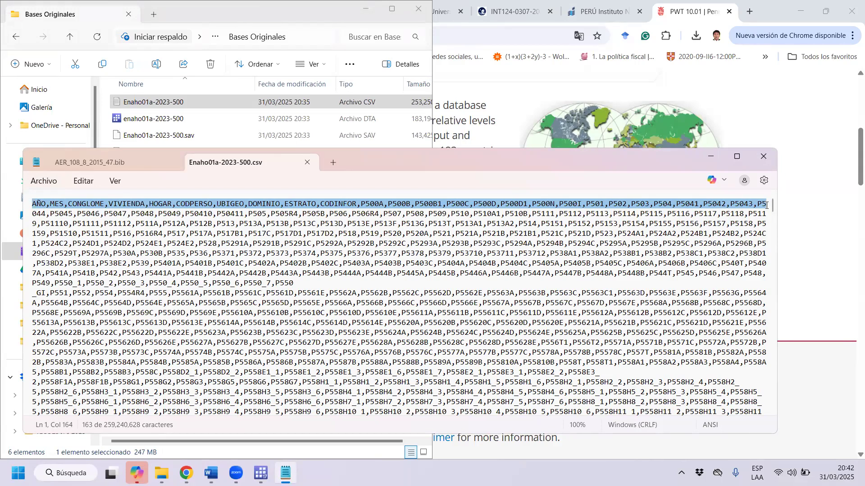
pyautogui.moveTo(32, 214); pyautogui.dragTo(382, 224)
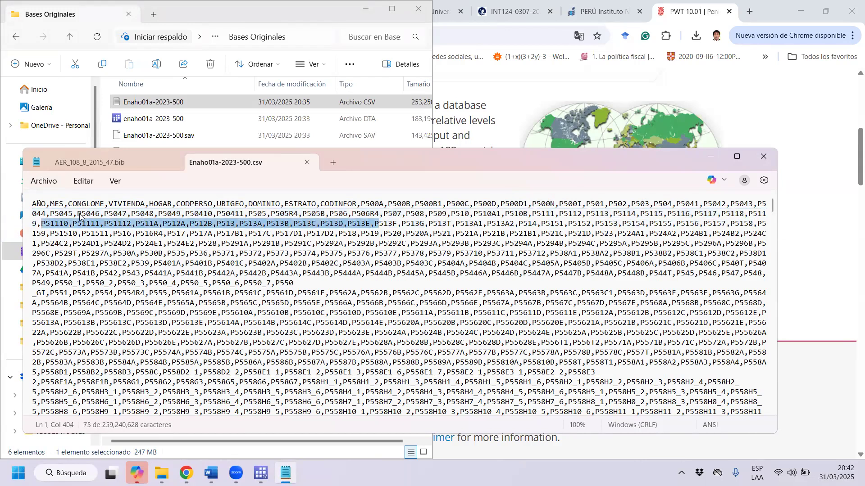
pyautogui.moveTo(46, 204); pyautogui.dragTo(109, 204)
pyautogui.click(105, 204)
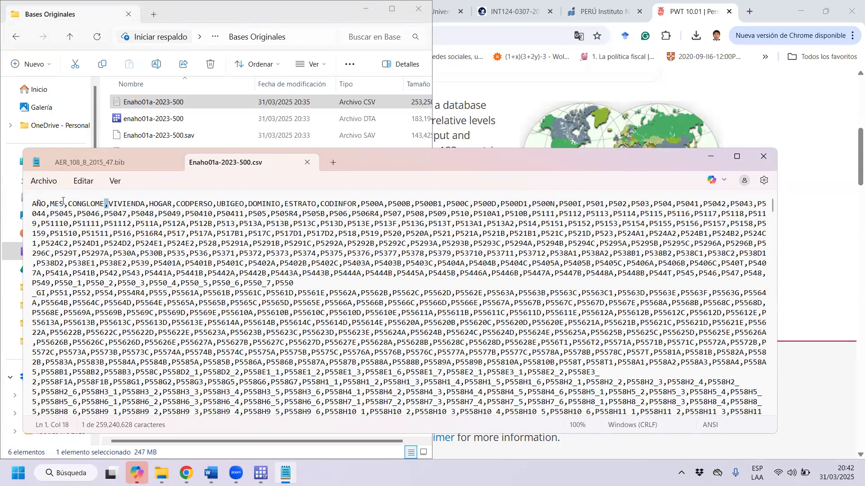
pyautogui.doubleClick(46, 206)
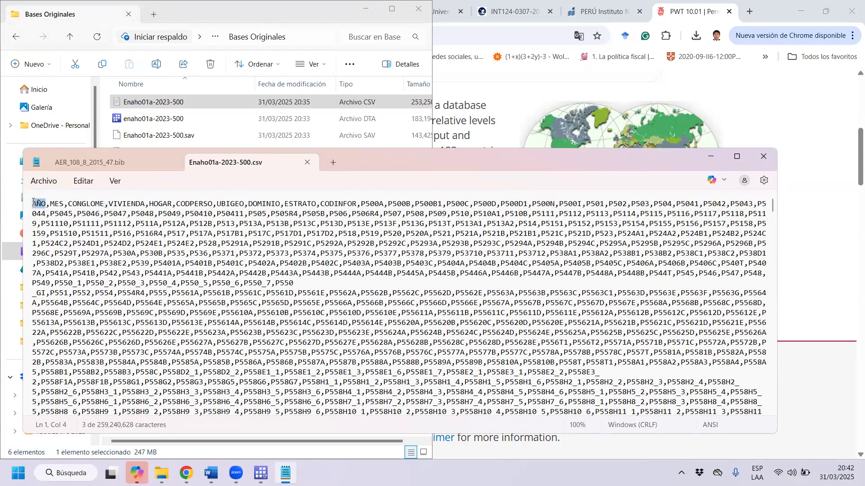
pyautogui.moveTo(50, 205); pyautogui.dragTo(104, 203)
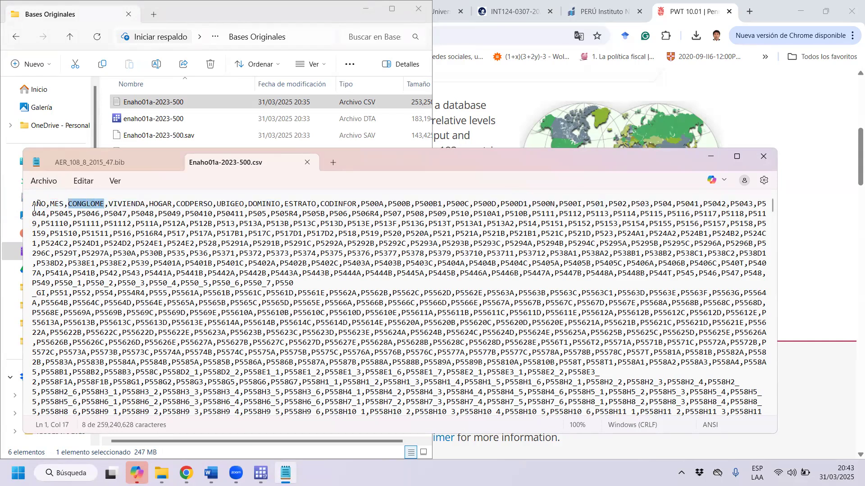
pyautogui.moveTo(28, 220); pyautogui.dragTo(53, 214)
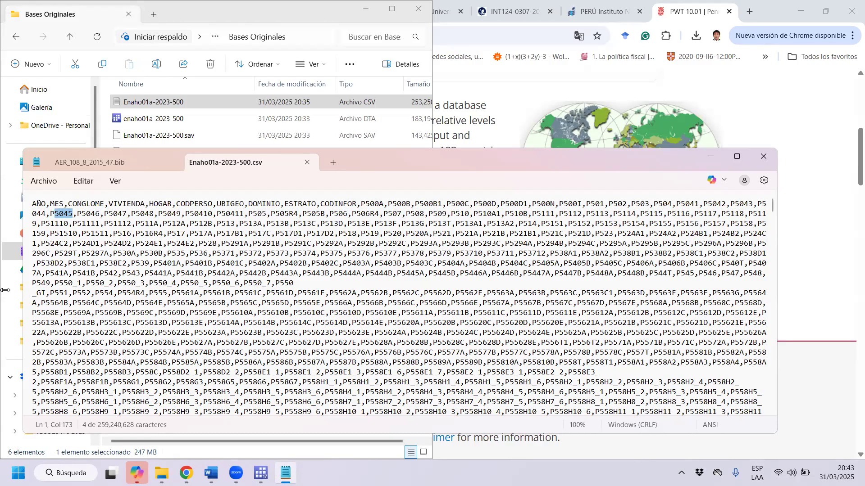
pyautogui.click(763, 159)
# Open the text document version of fallecidos_covid_peru with Bloc de notas.
pyautogui.click(360, 171)
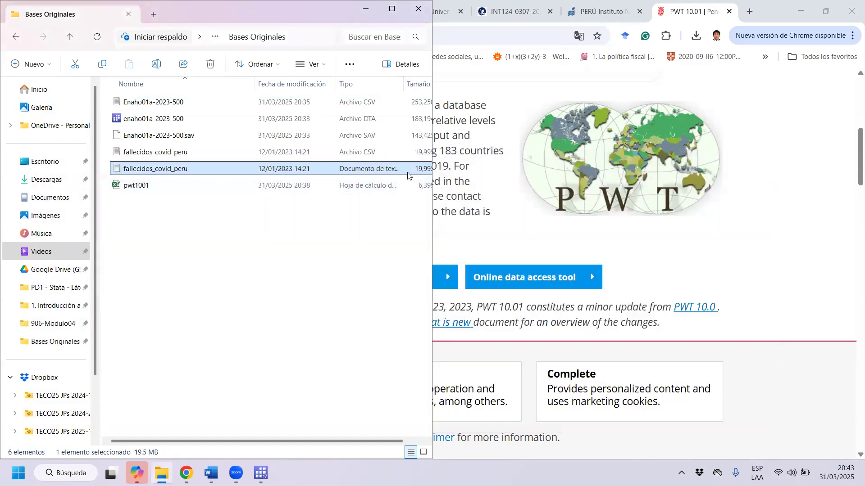
pyautogui.rightClick(179, 174)
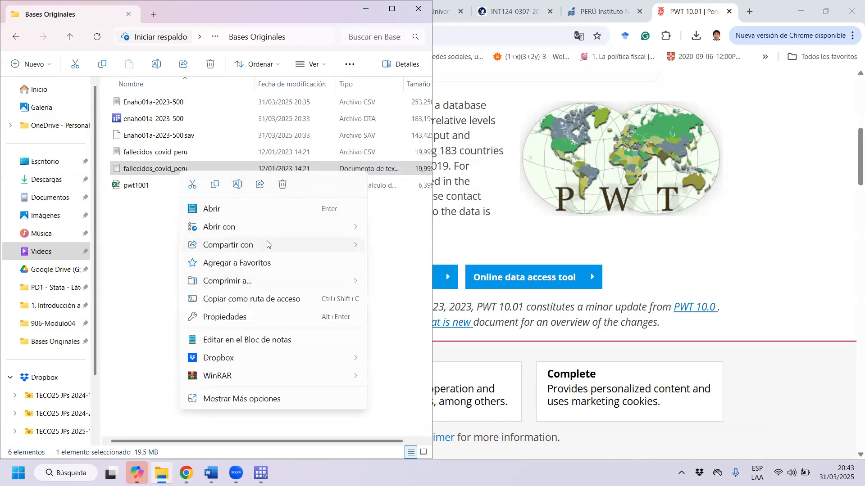
pyautogui.moveTo(284, 226)
pyautogui.click(425, 233)
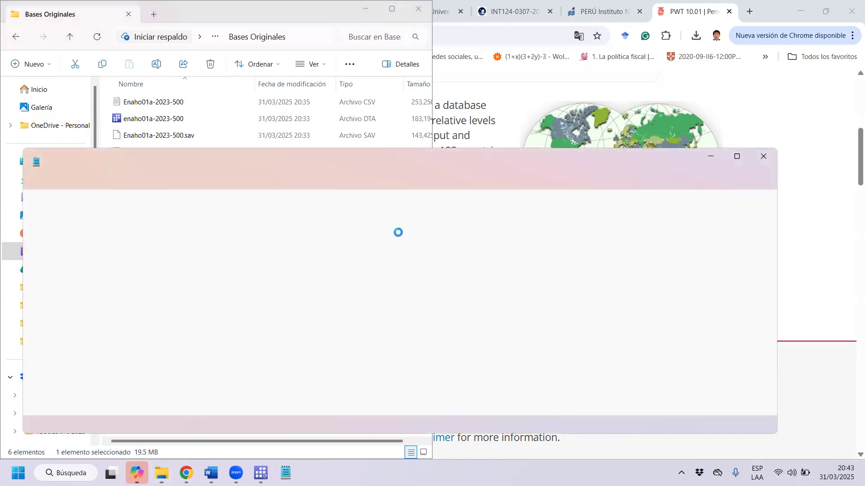
# Highlight the header row of fallecidos_covid_peru.txt and inspect the separator between FECHA_CORTE and FECHA_FALLECIMIENTO.
pyautogui.moveTo(44, 204); pyautogui.dragTo(749, 197)
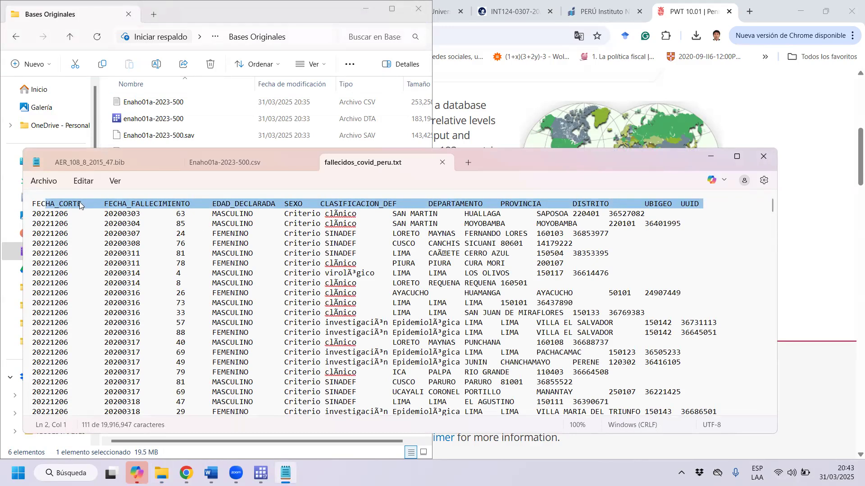
pyautogui.click(104, 203)
pyautogui.doubleClick(94, 201)
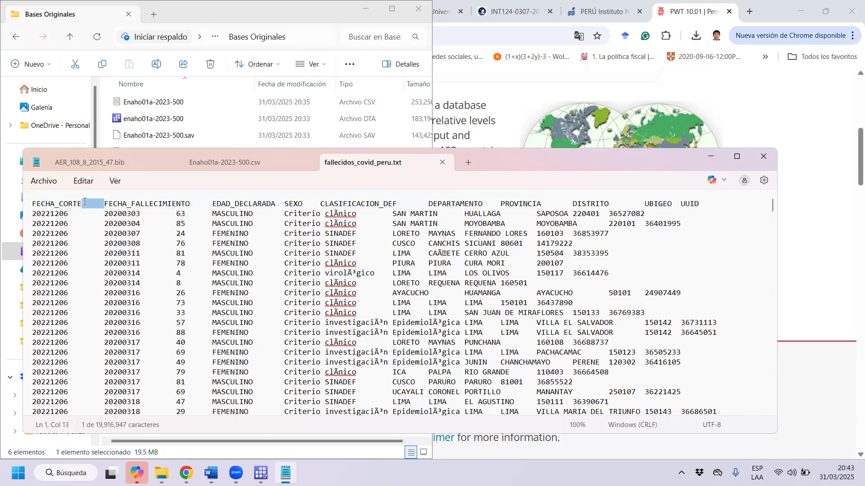
pyautogui.press('Right')
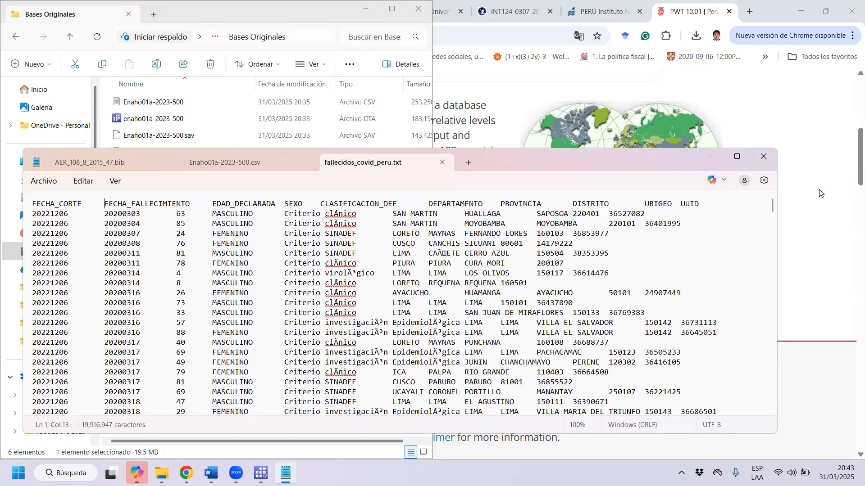
pyautogui.press('Right')
pyautogui.press('Right')
pyautogui.press('Right')
pyautogui.press('Right')
pyautogui.press('Right')
pyautogui.press('Right')
# Highlight the FECHA_CORTE variable name from its first character, and step across the separator that follows it.
pyautogui.press('Left')
pyautogui.press('Left')
pyautogui.press('Left')
pyautogui.press('Left')
pyautogui.press('Left')
pyautogui.press('Left')
pyautogui.press('Left')
pyautogui.press('Left')
pyautogui.press('Left')
pyautogui.press('Left')
pyautogui.press('Left')
pyautogui.press('Left')
pyautogui.press('Left')
pyautogui.press('Left')
pyautogui.hotkey('shift', 'Right')
pyautogui.hotkey('shift', 'Right')
pyautogui.hotkey('shift', 'Right')
pyautogui.hotkey('shift', 'Right')
pyautogui.hotkey('shift', 'Right')
pyautogui.hotkey('shift', 'Right')
pyautogui.hotkey('shift', 'Right')
pyautogui.hotkey('shift', 'Right')
pyautogui.hotkey('shift', 'Right')
pyautogui.hotkey('shift', 'Right')
pyautogui.hotkey('shift', 'Right')
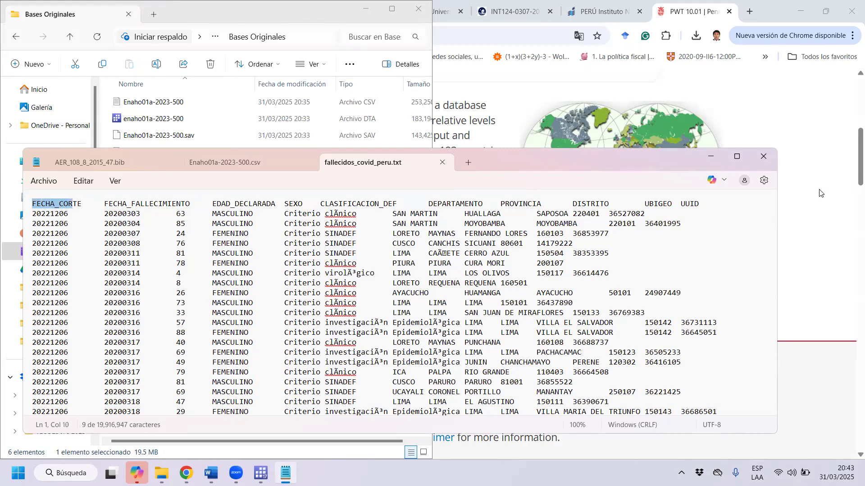
pyautogui.press('Right')
pyautogui.hotkey('shift', 'Right')
pyautogui.press('Right')
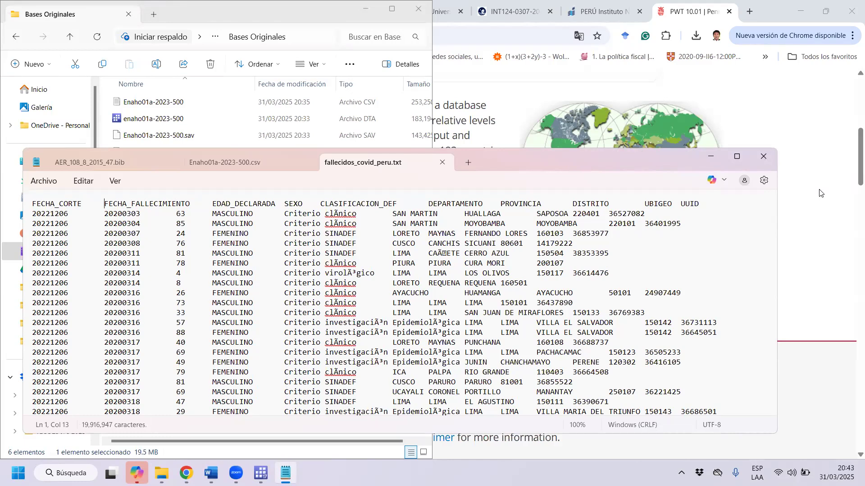
# Highlight the FECHA_FALLECIMIENTO variable name, and select the separator between it and EDAD_DECLARADA.
pyautogui.hotkey('shift', 'Right')
pyautogui.hotkey('shift', 'Right')
pyautogui.hotkey('shift', 'Right')
pyautogui.hotkey('shift', 'Right')
pyautogui.hotkey('shift', 'Right')
pyautogui.hotkey('shift', 'Right')
pyautogui.hotkey('shift', 'Right')
pyautogui.hotkey('shift', 'Right')
pyautogui.hotkey('shift', 'Right')
pyautogui.hotkey('shift', 'Right')
pyautogui.hotkey('shift', 'Right')
pyautogui.hotkey('shift', 'Right')
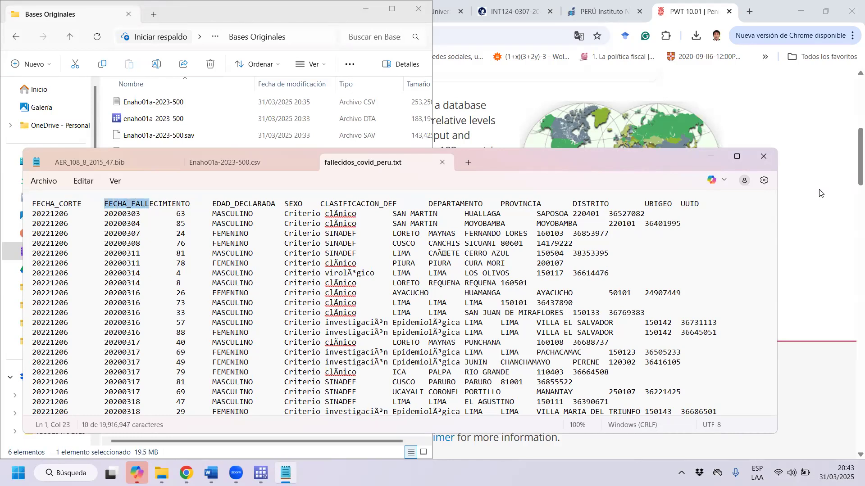
pyautogui.hotkey('shift', 'Right')
pyautogui.hotkey('shift', 'Right')
pyautogui.hotkey('shift', 'Right')
pyautogui.hotkey('shift', 'Right')
pyautogui.hotkey('shift', 'Right')
pyautogui.hotkey('shift', 'Right')
pyautogui.hotkey('shift', 'Right')
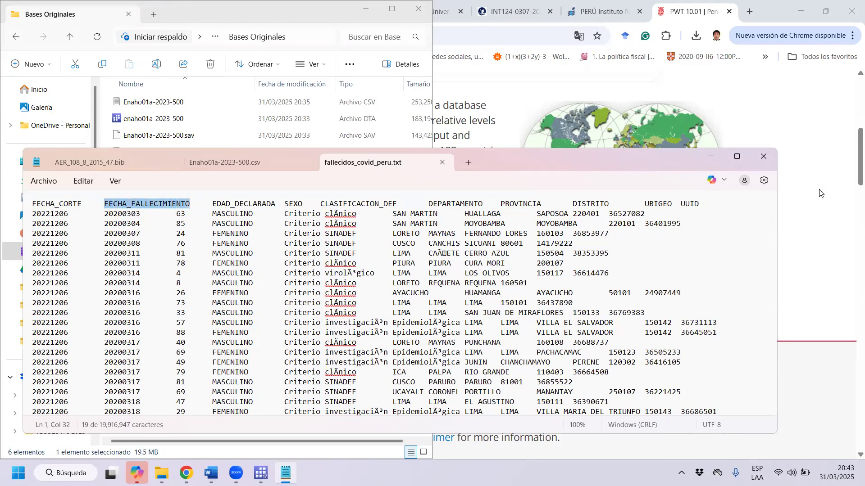
pyautogui.press('Right')
pyautogui.hotkey('shift', 'Right')
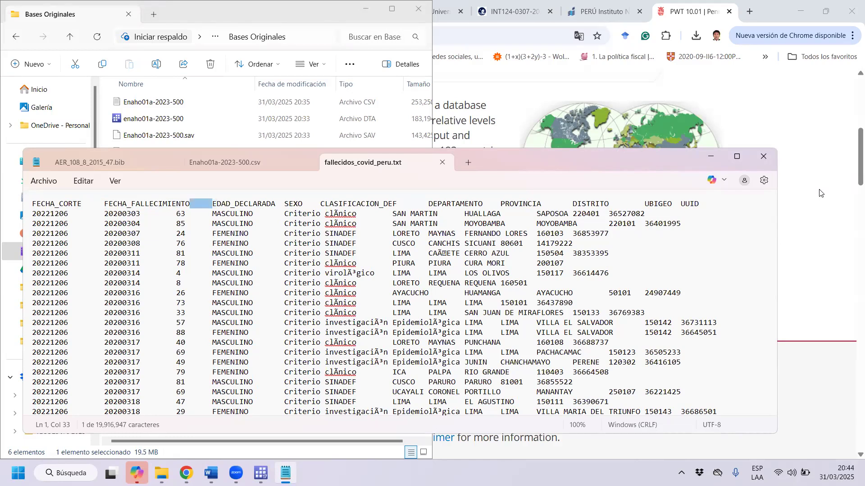
# Highlight the first characters of the EDAD_DECLARADA variable name, just past the separator that precedes it.
pyautogui.press('Right')
pyautogui.hotkey('shift', 'Right')
pyautogui.hotkey('shift', 'Right')
pyautogui.hotkey('shift', 'Right')
pyautogui.hotkey('shift', 'Right')
pyautogui.hotkey('shift', 'Right')
pyautogui.hotkey('shift', 'Right')
pyautogui.hotkey('shift', 'Right')
pyautogui.hotkey('shift', 'Right')
pyautogui.hotkey('shift', 'Right')
pyautogui.hotkey('shift', 'Right')
pyautogui.hotkey('shift', 'Right')
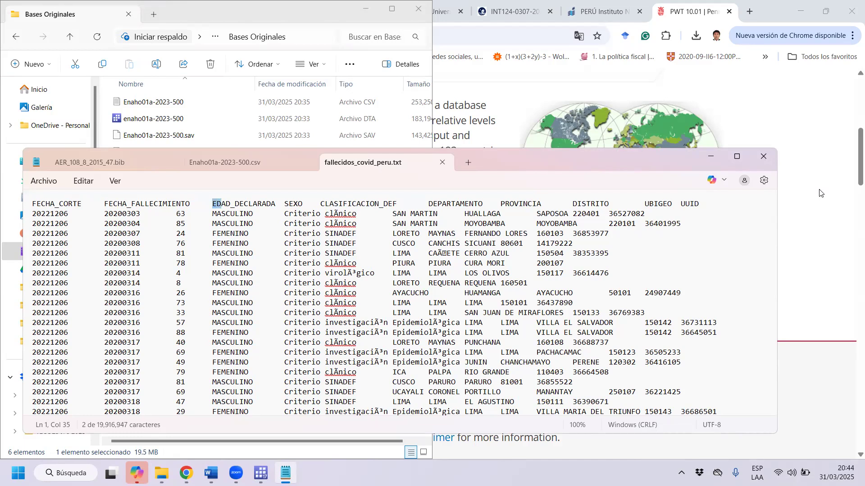
# Examine how the values are laid out in the records below the header row of fallecidos_covid_peru.txt.
pyautogui.press('Down')
pyautogui.press('Down')
pyautogui.press('Down')
pyautogui.press('Down')
pyautogui.press('Down')
pyautogui.press('Down')
pyautogui.press('Down')
pyautogui.press('Down')
pyautogui.press('Down')
pyautogui.press('Down')
pyautogui.press('Down')
pyautogui.press('Down')
pyautogui.press('Down')
pyautogui.press('Down')
pyautogui.press('Down')
pyautogui.press('Down')
pyautogui.press('Down')
pyautogui.press('Down')
pyautogui.press('Down')
pyautogui.press('Down')
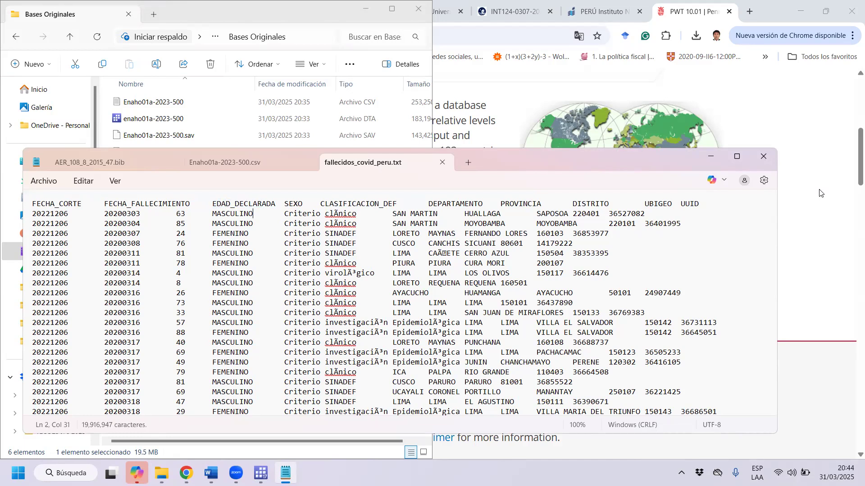
pyautogui.press('Down')
pyautogui.press('Down')
pyautogui.press('Down')
pyautogui.press('Down')
pyautogui.press('Down')
pyautogui.press('Down')
pyautogui.press('Down')
pyautogui.press('Down')
pyautogui.press('Down')
pyautogui.press('Down')
pyautogui.press('Down')
pyautogui.press('Down')
pyautogui.press('Down')
pyautogui.press('Down')
pyautogui.press('Down')
pyautogui.press('Down')
pyautogui.press('Down')
pyautogui.press('Down')
pyautogui.press('Down')
pyautogui.press('Down')
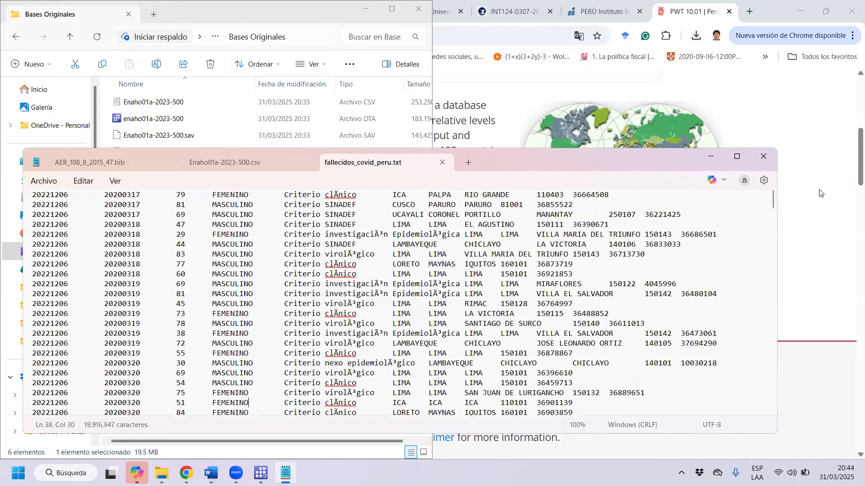
pyautogui.press('Down')
pyautogui.press('Down')
pyautogui.press('Down')
pyautogui.press('Down')
pyautogui.press('Down')
pyautogui.press('Down')
pyautogui.press('Down')
pyautogui.press('Down')
pyautogui.press('Down')
pyautogui.press('Down')
pyautogui.press('Down')
pyautogui.press('Down')
pyautogui.press('Down')
pyautogui.press('Down')
pyautogui.press('Down')
pyautogui.press('Down')
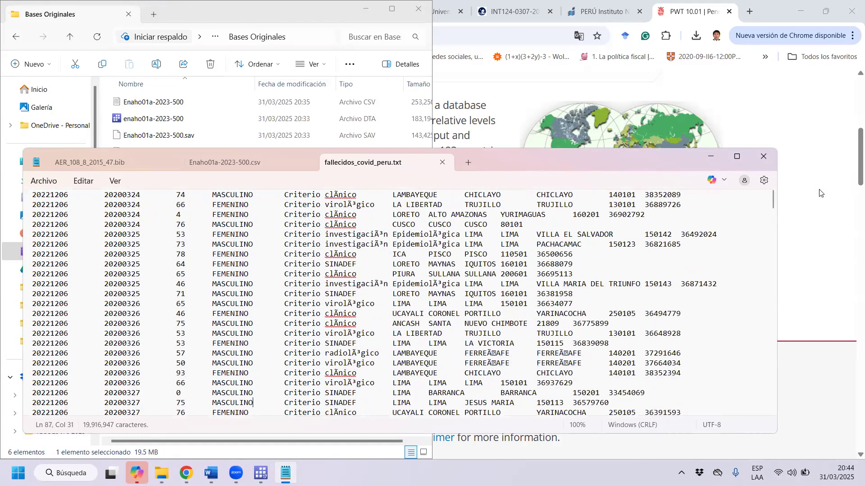
# Close fallecidos_covid_peru.txt and Enaho01a-2023-500.csv, and close Bloc de notas.
pyautogui.click(442, 164)
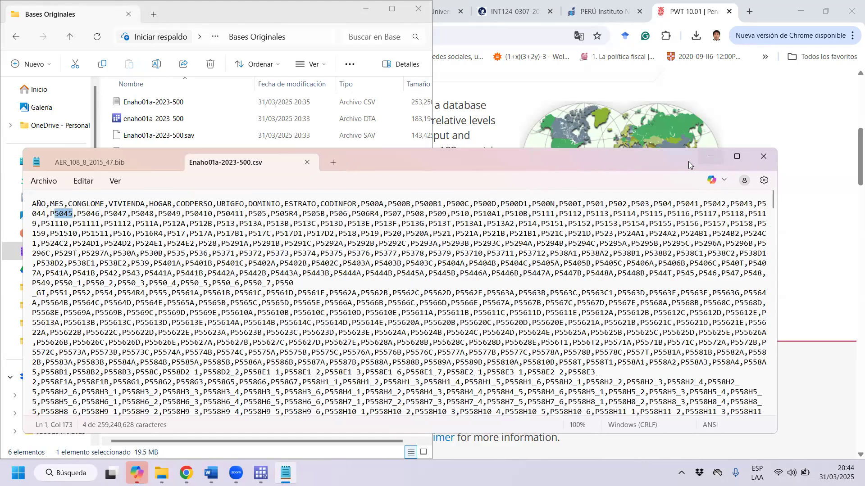
pyautogui.click(308, 163)
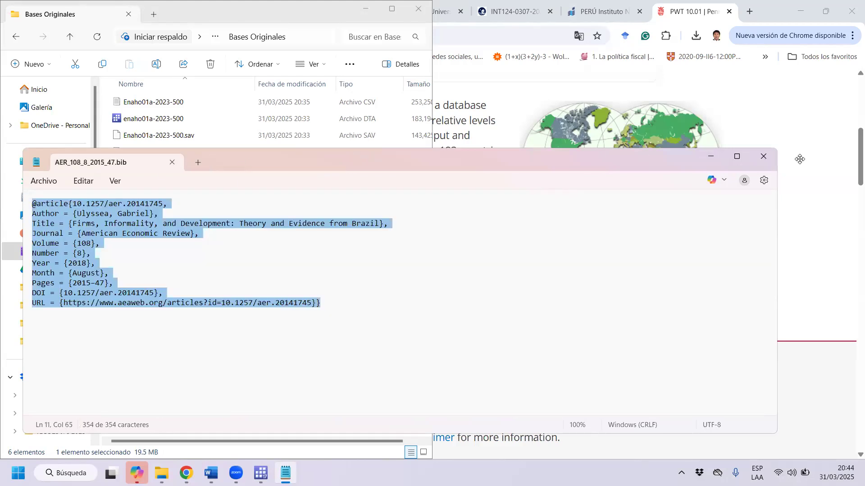
pyautogui.click(763, 156)
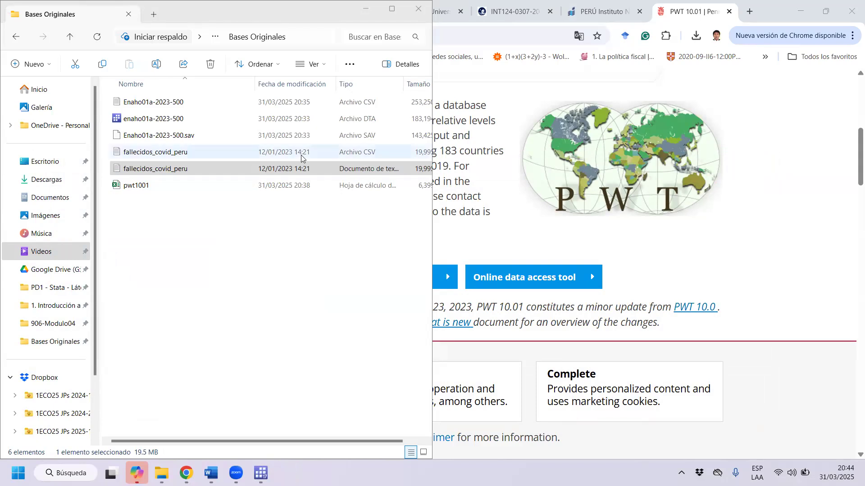
# Reopen the CSV version of Enaho01a-2023-500 from Bases Originales, review its comma-separated contents, and close it again.
pyautogui.click(376, 103)
pyautogui.click(395, 175)
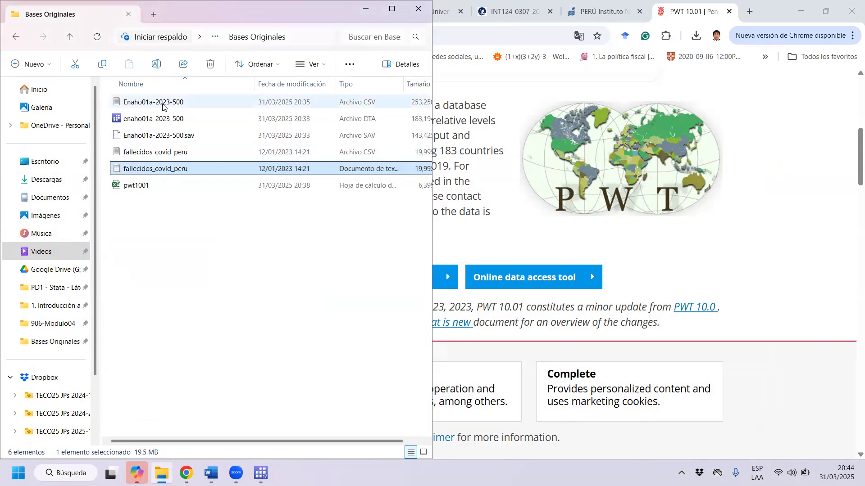
pyautogui.moveTo(163, 107)
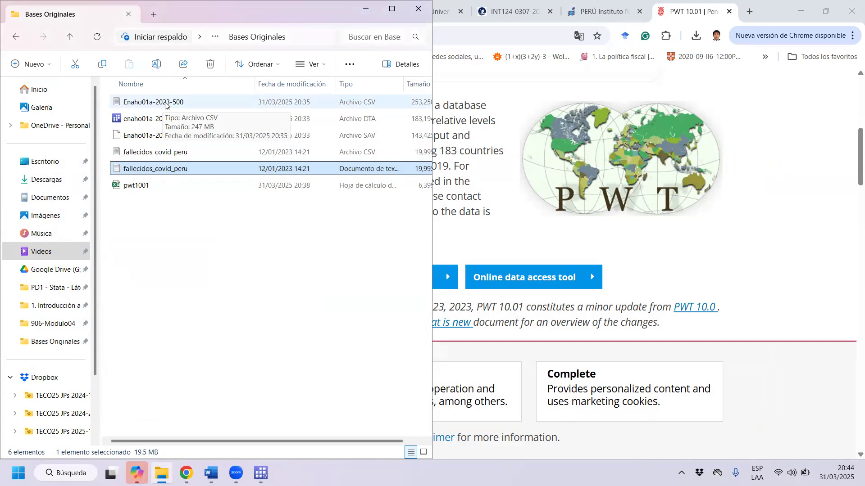
pyautogui.doubleClick(165, 106)
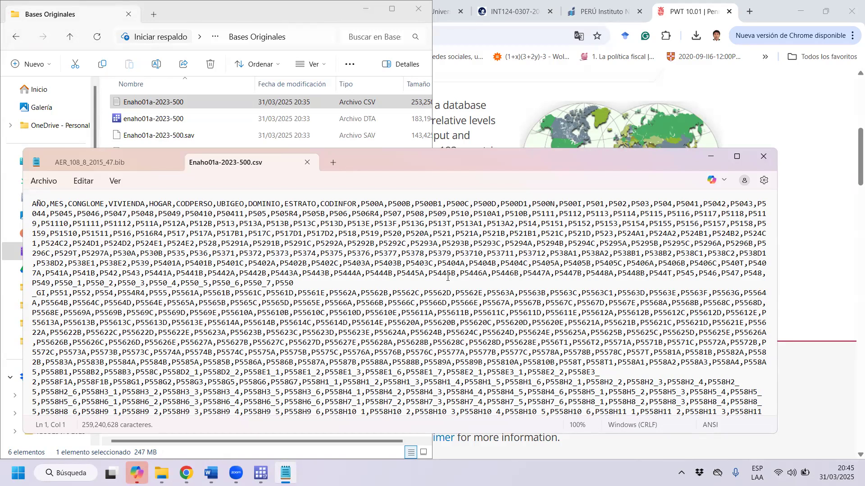
pyautogui.click(308, 162)
pyautogui.click(772, 162)
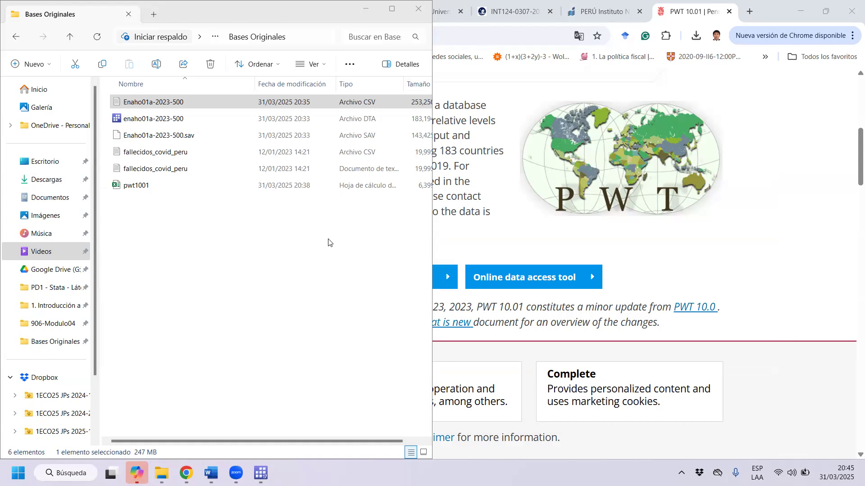
# Return to the sesión_3 do-file in Stata and insert two new lines below the cd command.
pyautogui.click(800, 10)
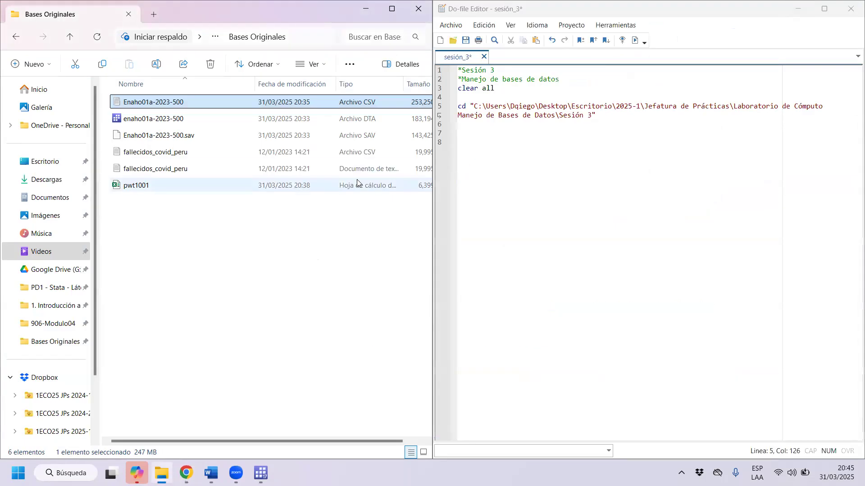
pyautogui.click(665, 116)
pyautogui.press('Return')
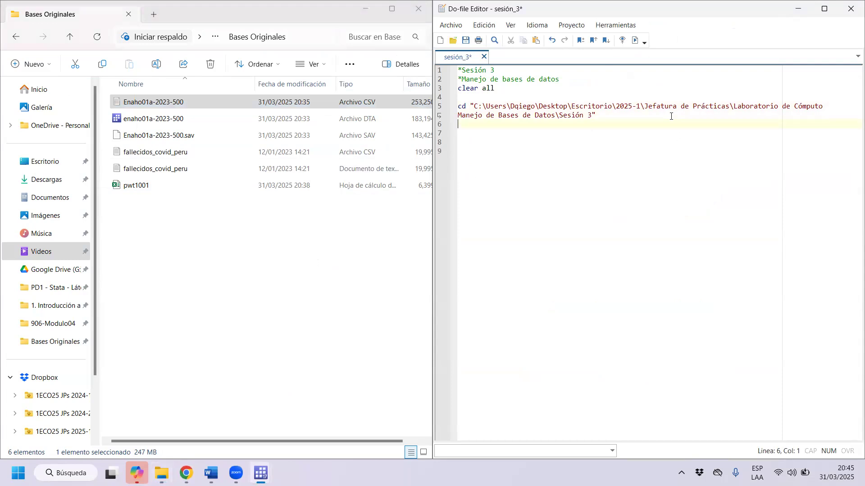
pyautogui.press('Return')
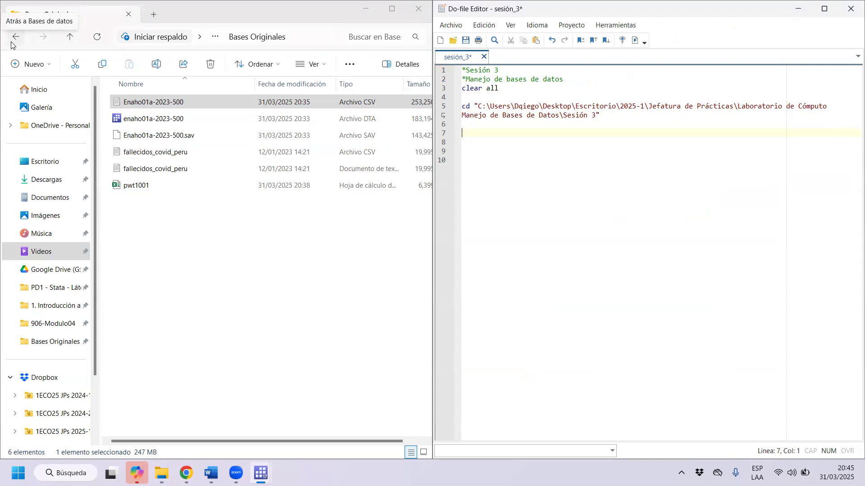
# Write the command use "enaho01a-2023-500.dta", replace on line 7 of the do-file.
pyautogui.write('use')
pyautogui.write('"enaho')
pyautogui.press('BackSpace')
pyautogui.write('o07a')
pyautogui.press('BackSpace')
pyautogui.press('BackSpace')
pyautogui.write('1a')
pyautogui.write('-2023')
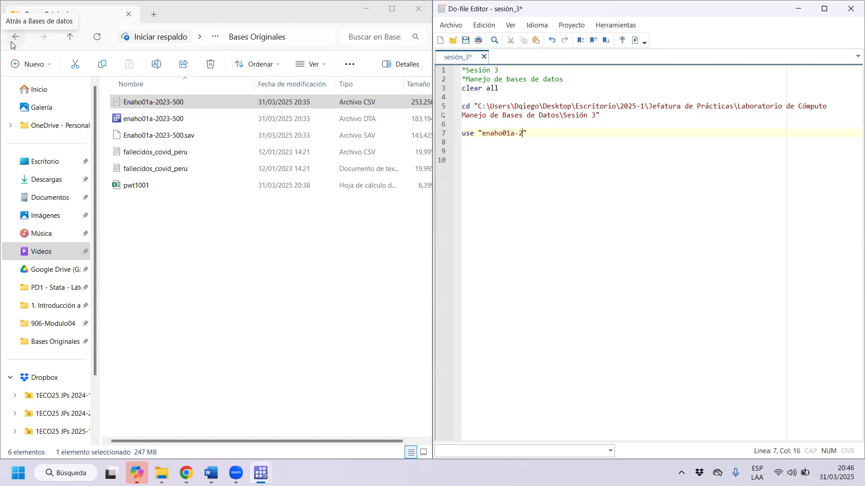
pyautogui.write('-500.dta", replace')
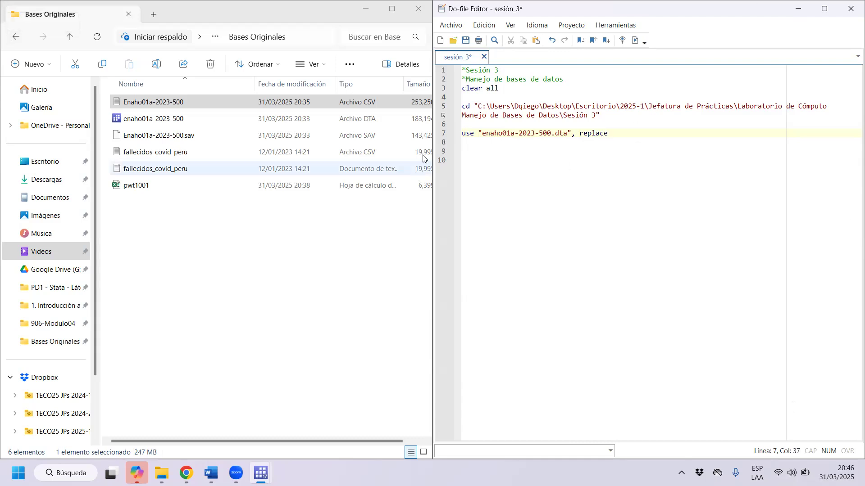
# Highlight the parts of the new line in turn: the use command, the quoted file name and the replace option.
pyautogui.doubleClick(468, 133)
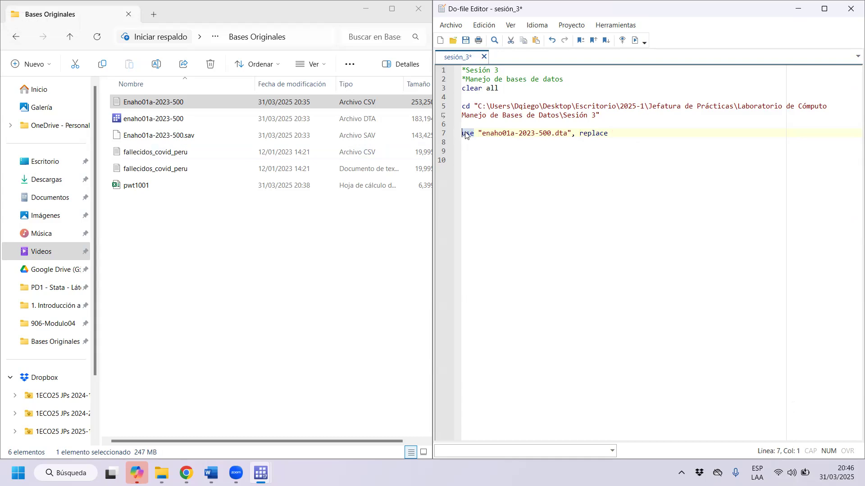
pyautogui.moveTo(478, 134); pyautogui.dragTo(556, 135)
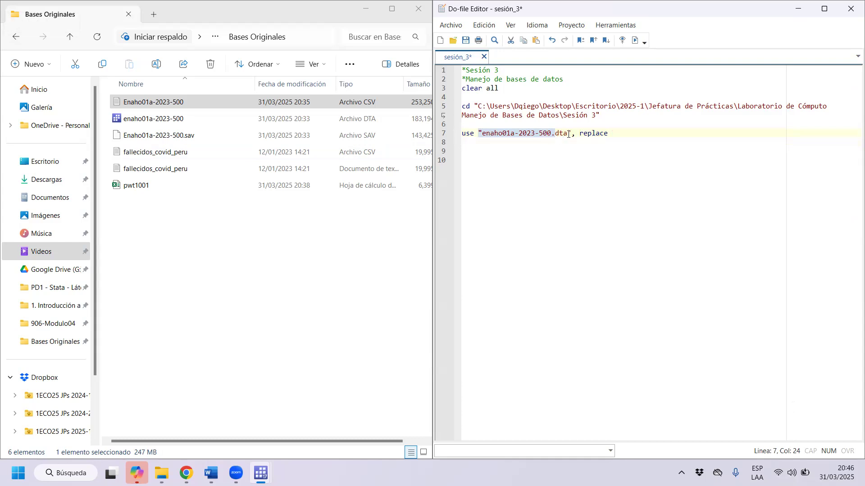
pyautogui.moveTo(608, 133); pyautogui.dragTo(573, 135)
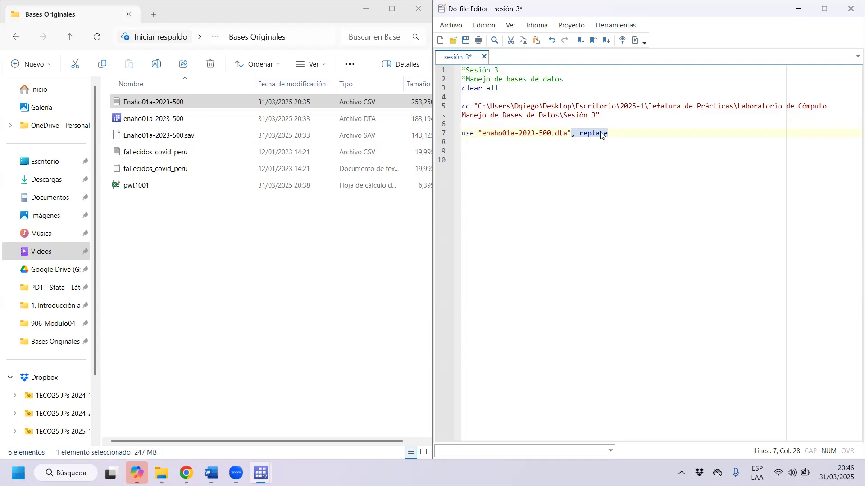
# Show the Stata results window and try to load enaho01a-2023-500.dta by executing the use line from the do-file.
pyautogui.moveTo(265, 472)
pyautogui.click(261, 419)
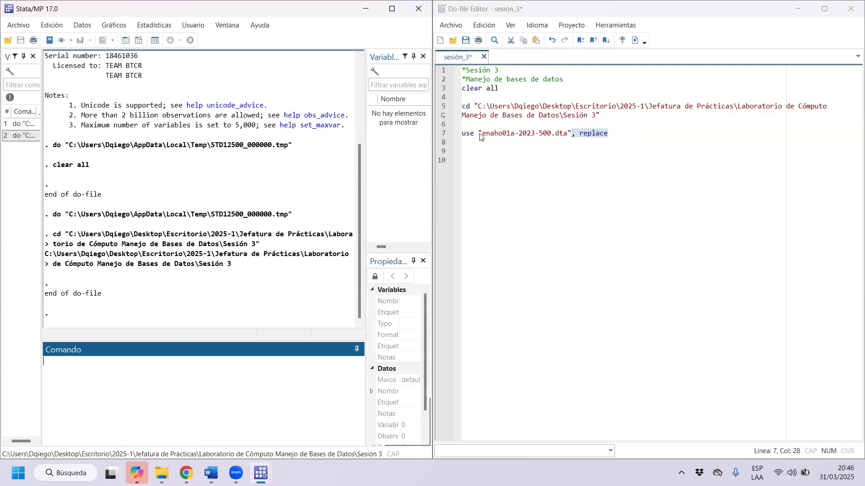
pyautogui.click(554, 135)
pyautogui.moveTo(553, 137); pyautogui.dragTo(474, 135)
pyautogui.hotkey('ctrl', 'd')
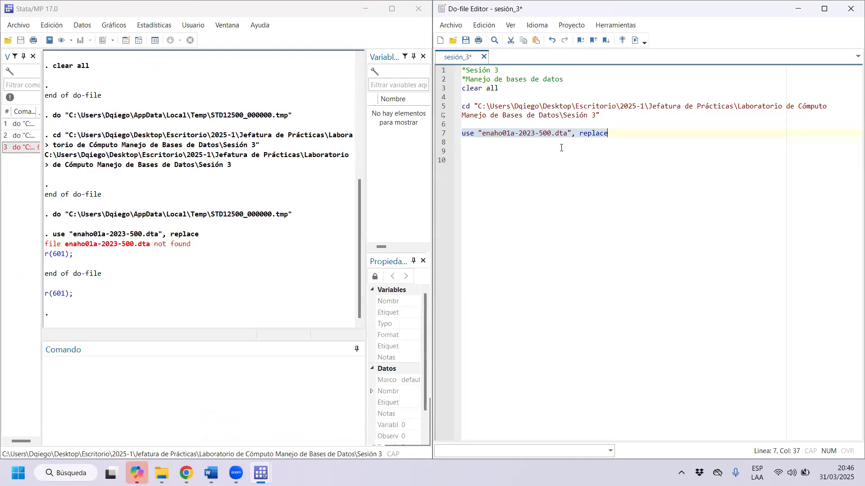
# Highlight the response to the use command in the results, and the folder path in the cd command.
pyautogui.moveTo(196, 247); pyautogui.dragTo(51, 248)
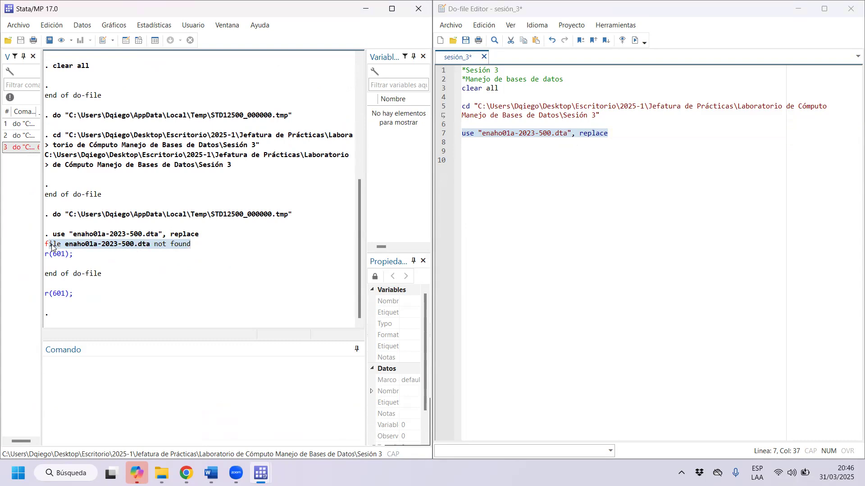
pyautogui.click(513, 172)
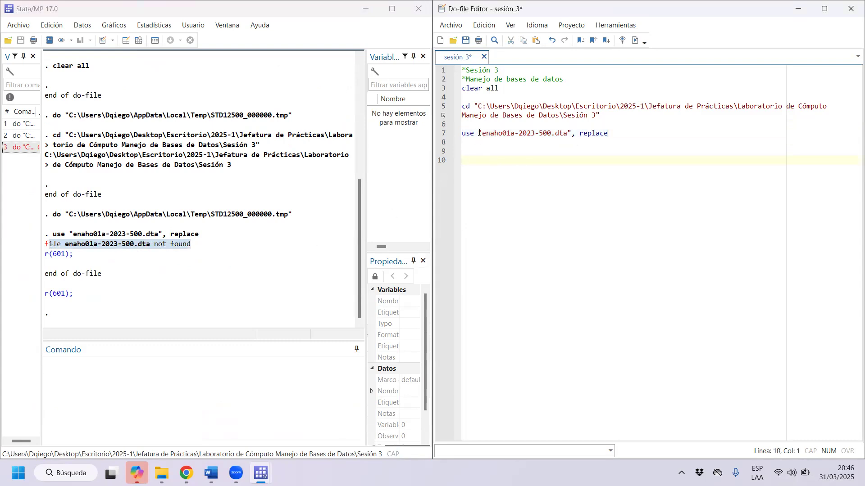
pyautogui.moveTo(481, 133); pyautogui.dragTo(478, 111)
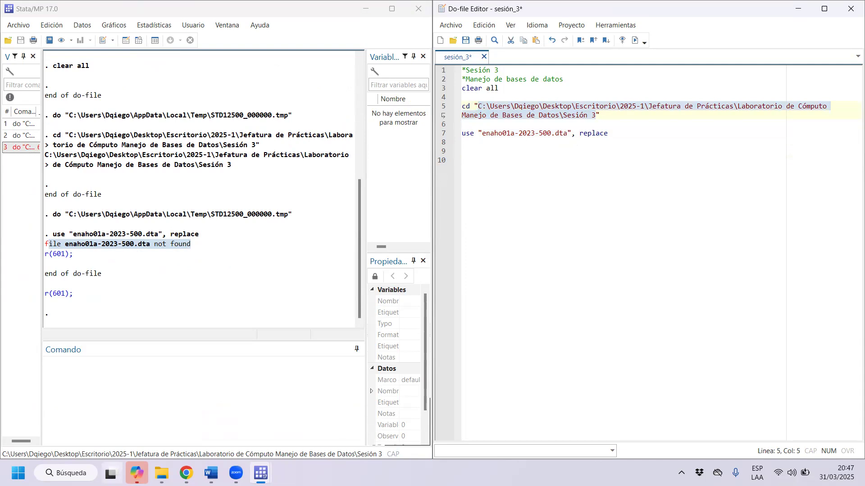
# Switch to File Explorer and go back from Bases Originales to the Sesión 3 folder to compare it with the cd path.
pyautogui.click(164, 464)
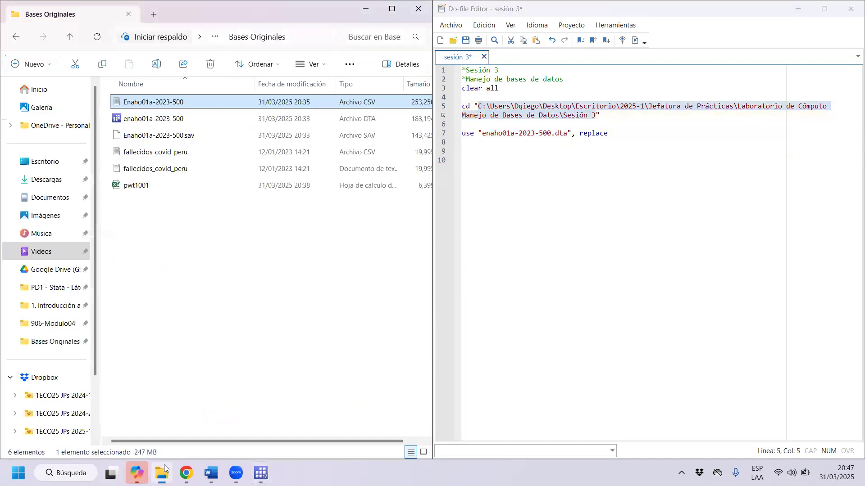
pyautogui.click(15, 38)
pyautogui.click(15, 38)
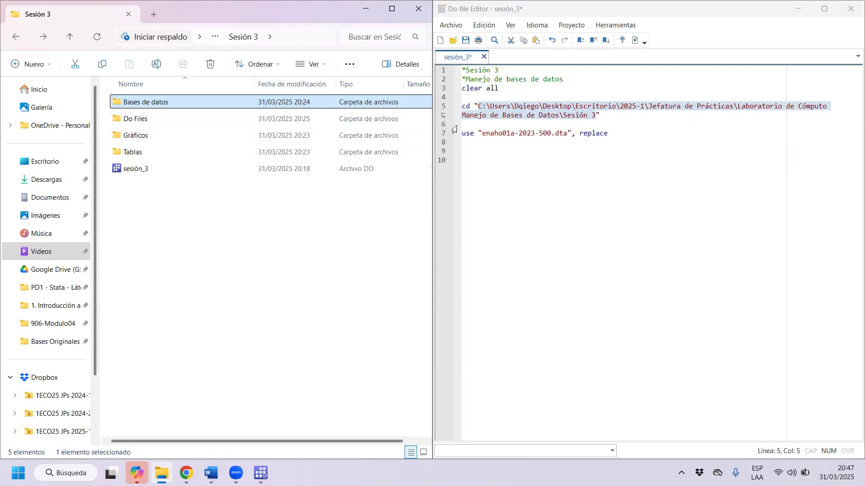
# Copy the Sesión 3 folder path and insert it, followed by a backslash, before enaho01a-2023-500.dta in the use command.
pyautogui.click(606, 123)
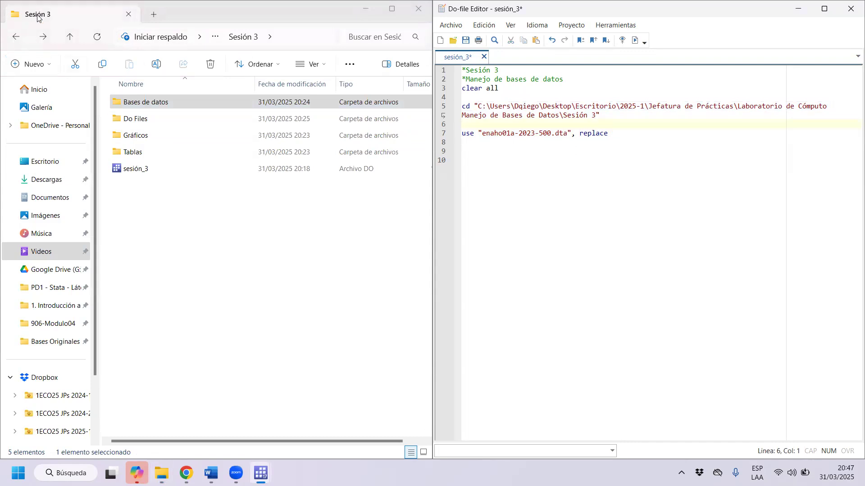
pyautogui.moveTo(37, 17); pyautogui.dragTo(79, 40)
pyautogui.click(375, 61)
pyautogui.hotkey('ctrl', 'c')
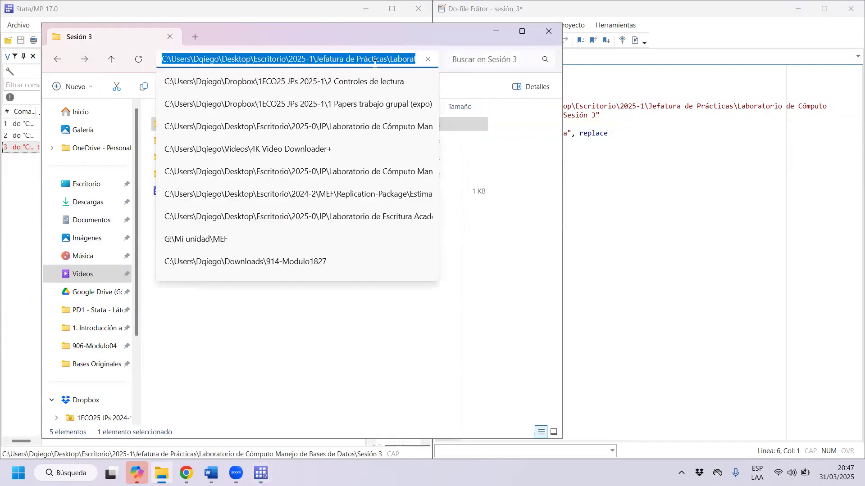
pyautogui.click(635, 10)
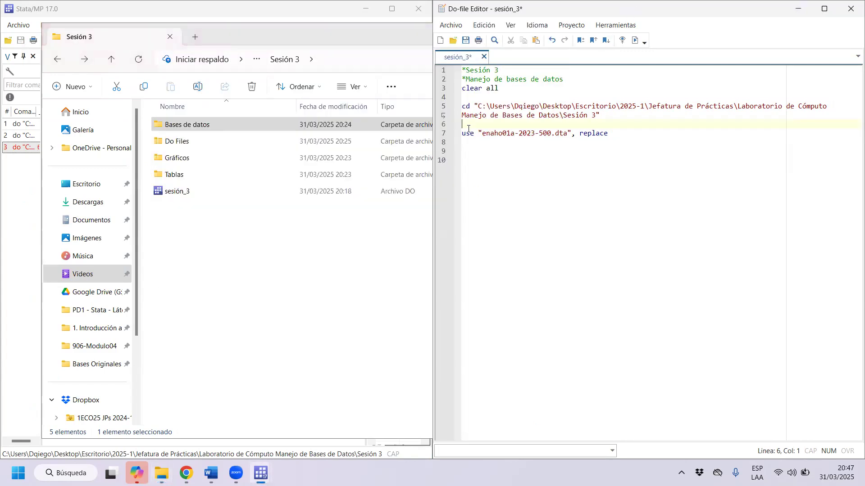
pyautogui.hotkey('ctrl', 'v')
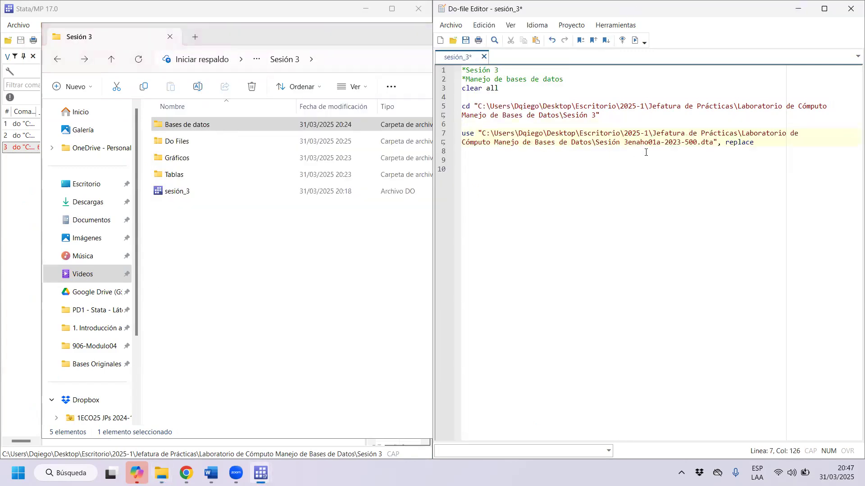
pyautogui.click(593, 142)
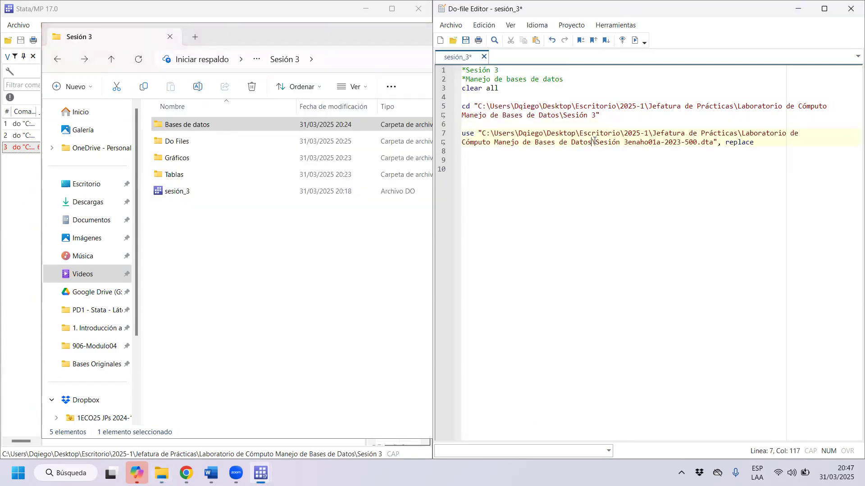
pyautogui.click(626, 142)
pyautogui.write('\\')
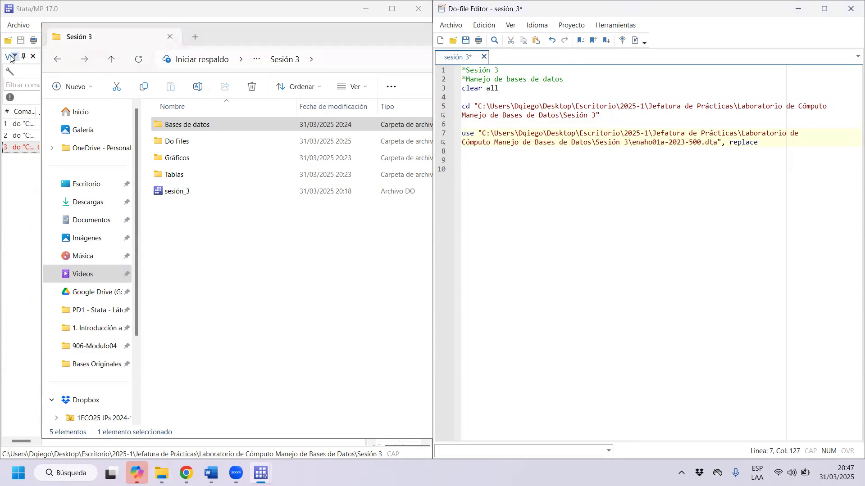
# Bring the Stata results back beside the do-file, and highlight the file name and folder path in the use command.
pyautogui.click(54, 32)
pyautogui.click(580, 14)
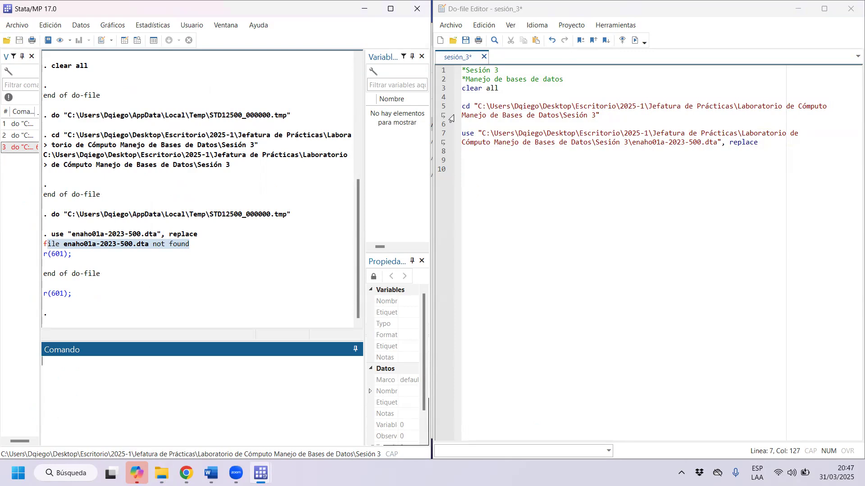
pyautogui.click(483, 133)
pyautogui.moveTo(483, 133); pyautogui.dragTo(507, 133)
pyautogui.moveTo(717, 142); pyautogui.dragTo(642, 141)
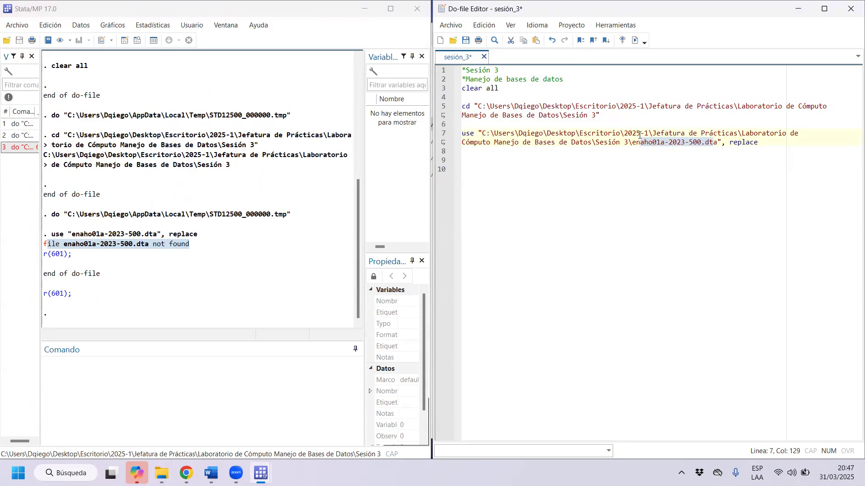
pyautogui.moveTo(624, 143); pyautogui.dragTo(579, 133)
# Try to load enaho01a-2023-500.dta by executing the use command with the full Sesión 3 folder path.
pyautogui.click(592, 143)
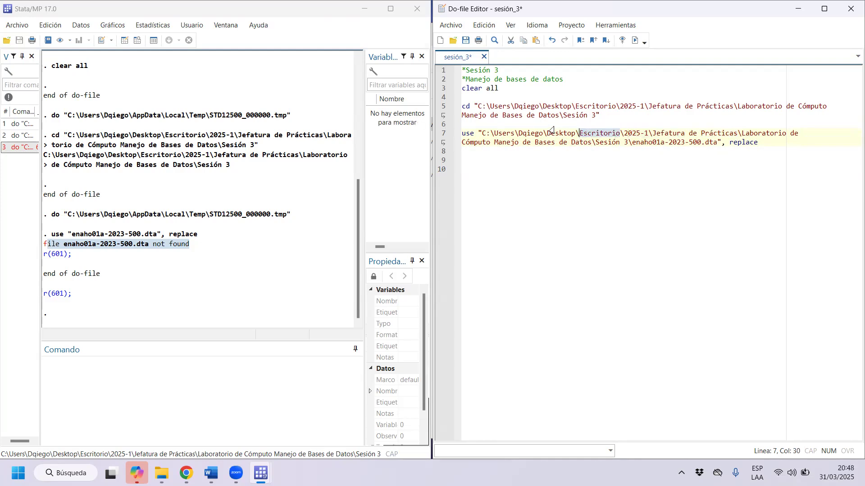
pyautogui.moveTo(523, 127); pyautogui.dragTo(532, 155)
pyautogui.hotkey('ctrl', 'd')
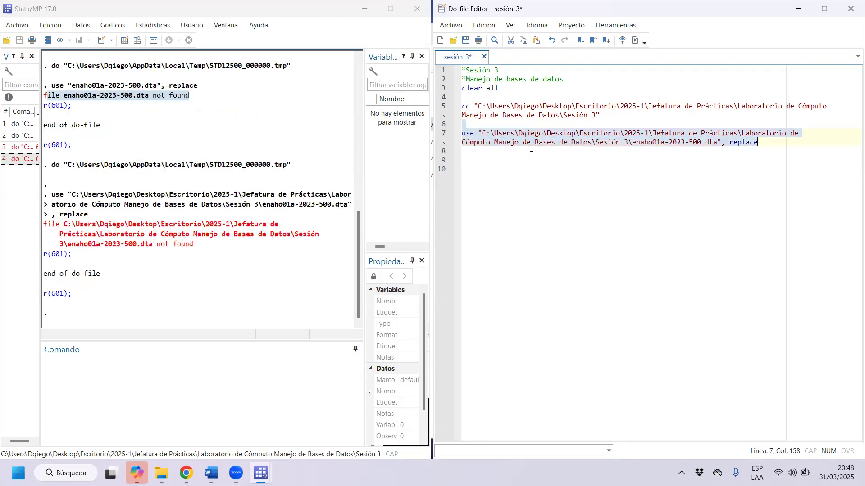
# Try again to load enaho01a-2023-500.dta by executing the use command with the Sesión 3 folder path.
pyautogui.click(507, 179)
pyautogui.tripleClick(674, 133)
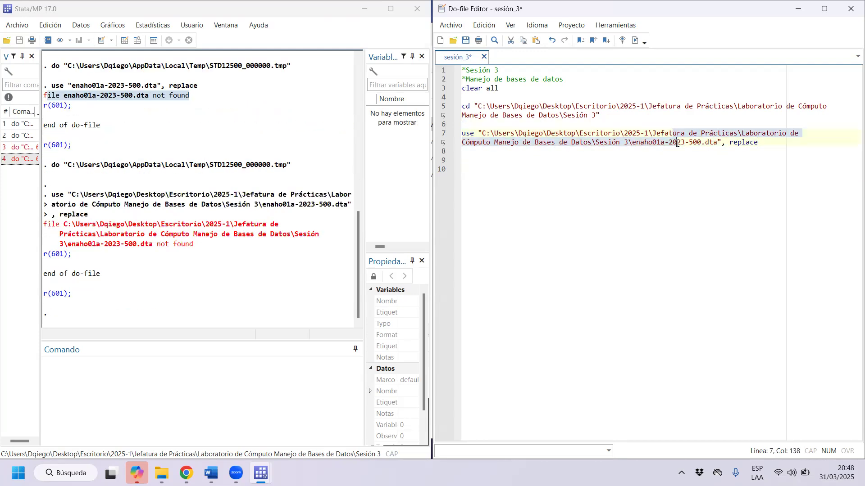
pyautogui.hotkey('ctrl', 'd')
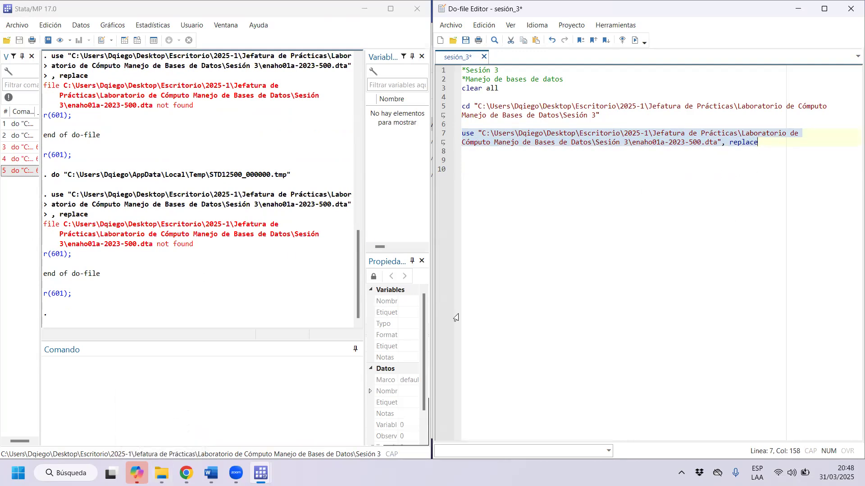
# Switch to File Explorer, open Bases Originales inside the Bases de datos folder, and copy its folder path.
pyautogui.click(162, 473)
pyautogui.click(203, 131)
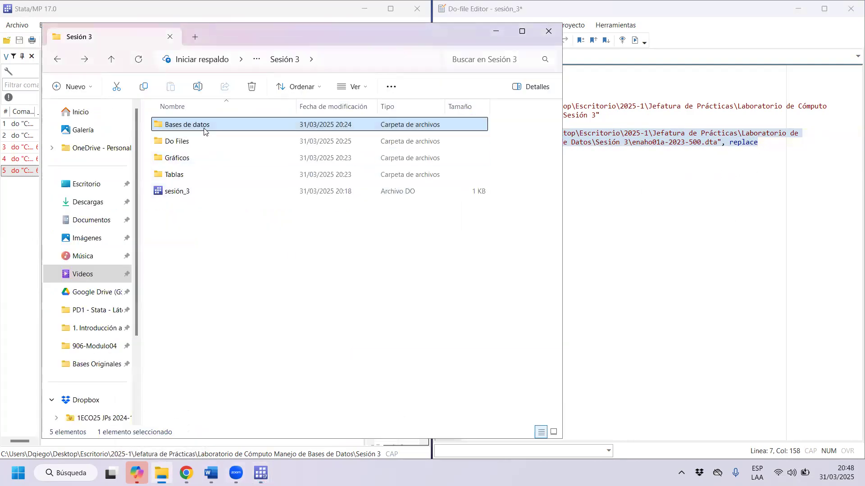
pyautogui.doubleClick(203, 131)
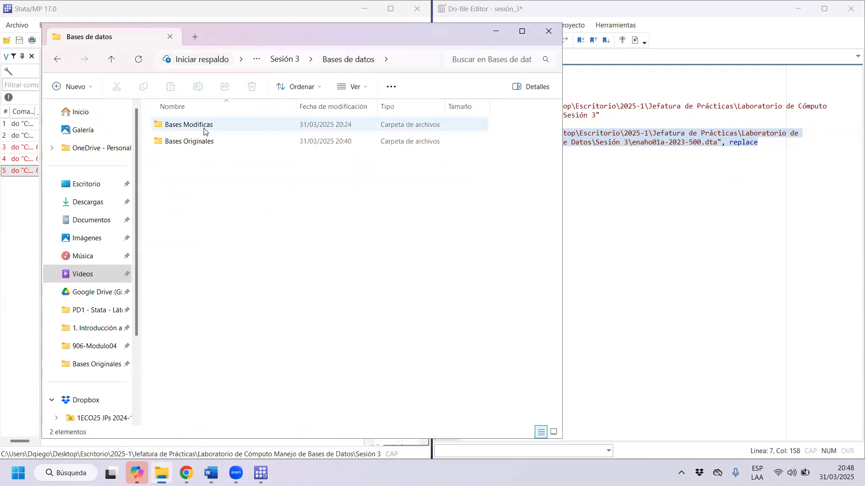
pyautogui.doubleClick(208, 141)
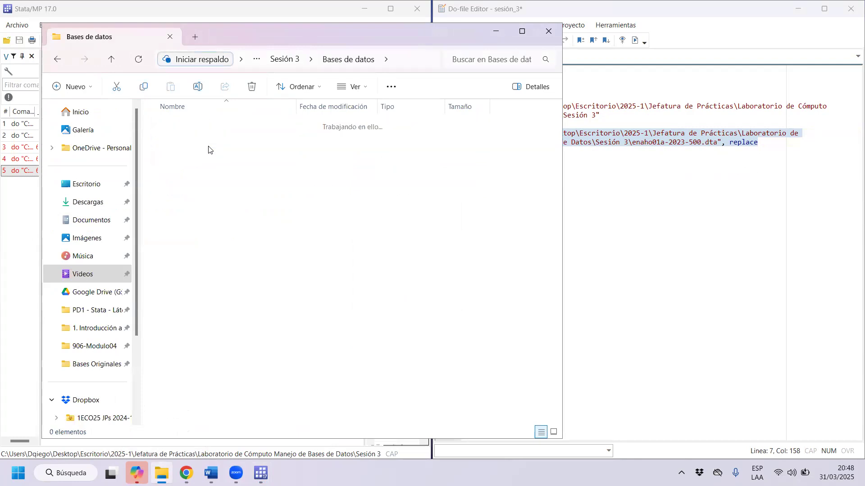
pyautogui.click(429, 60)
# Replace the folder path in the use command with the Bases Originales path and execute it to load enaho01a-2023-500.dta.
pyautogui.click(763, 133)
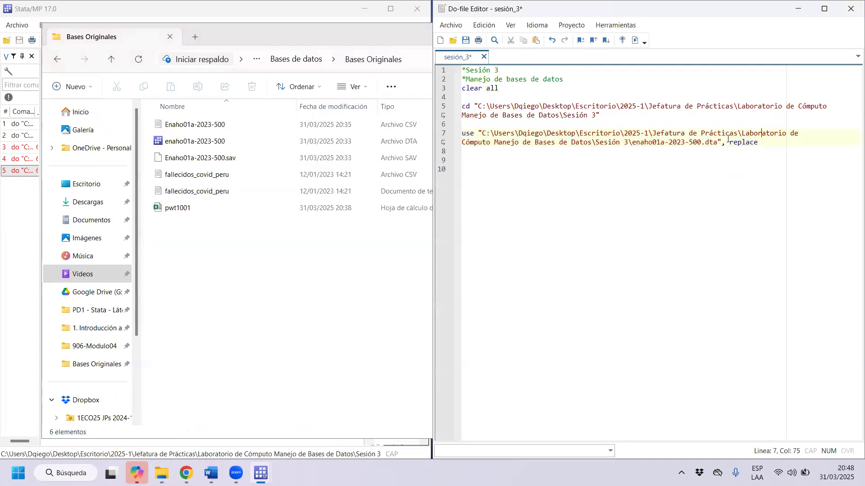
pyautogui.moveTo(629, 143); pyautogui.dragTo(495, 158)
pyautogui.hotkey('ctrl', 'v')
pyautogui.hotkey('ctrl', 'd')
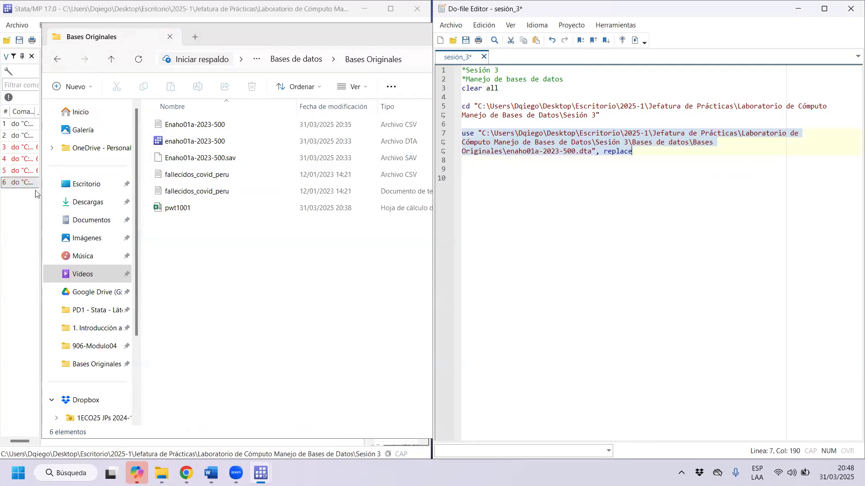
# Examine the file name and Bases Originales path in the use command, and the executed command in the Stata results.
pyautogui.click(586, 160)
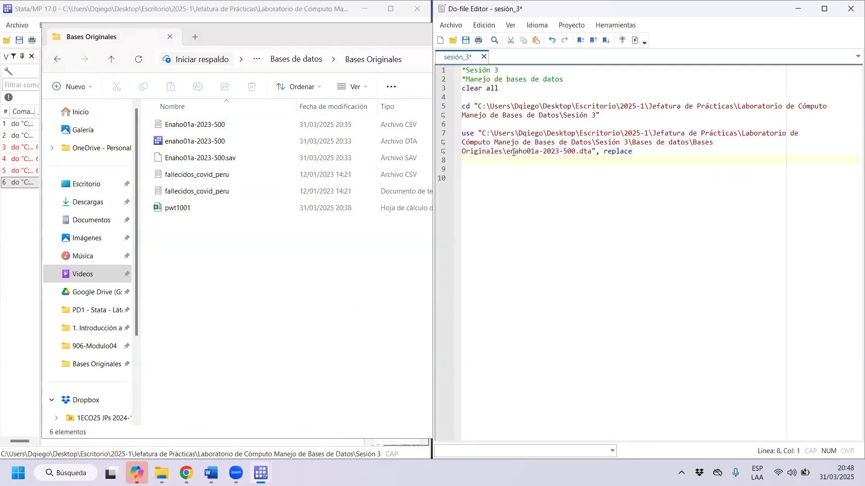
pyautogui.moveTo(515, 152); pyautogui.dragTo(563, 152)
pyautogui.moveTo(694, 143); pyautogui.dragTo(502, 150)
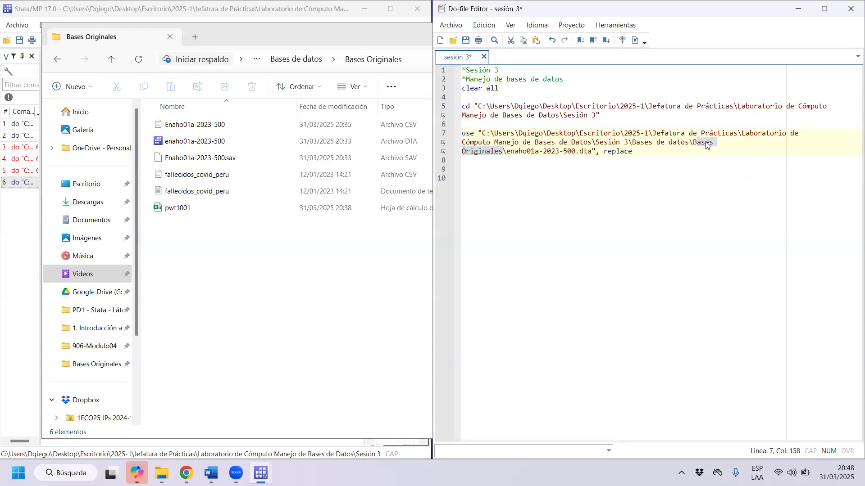
pyautogui.moveTo(684, 144); pyautogui.dragTo(555, 126)
pyautogui.hotkey('ctrl', 'd')
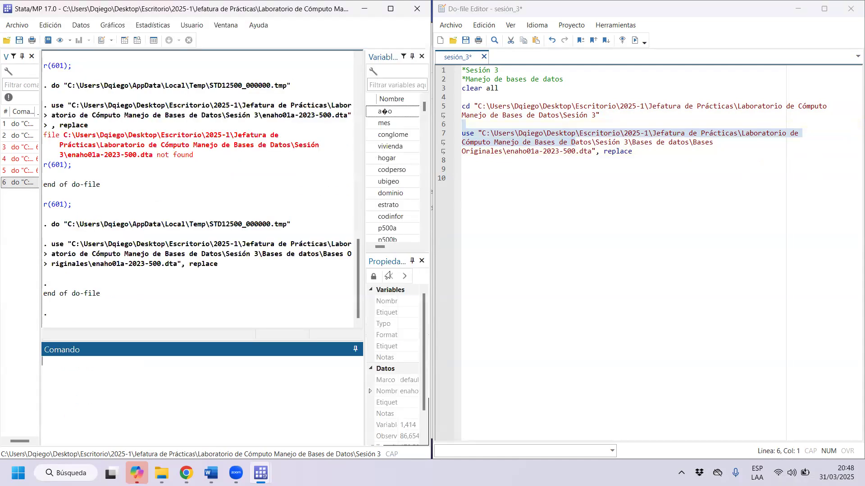
pyautogui.moveTo(219, 265); pyautogui.dragTo(44, 244)
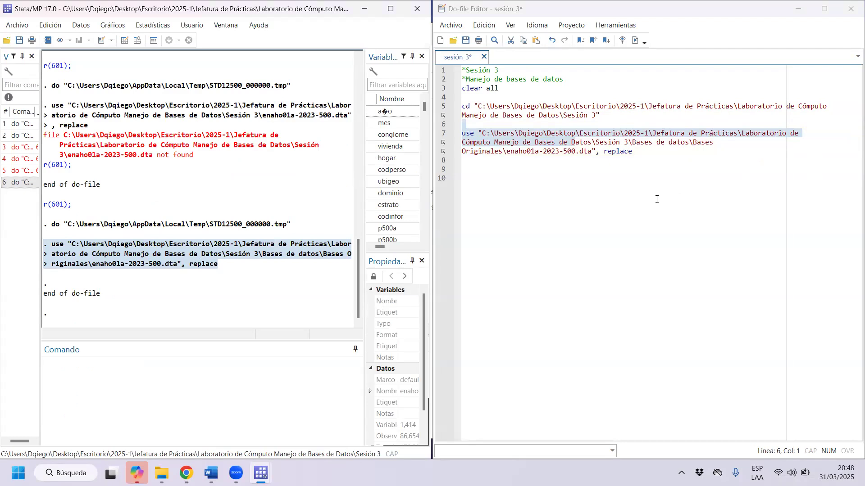
pyautogui.click(654, 165)
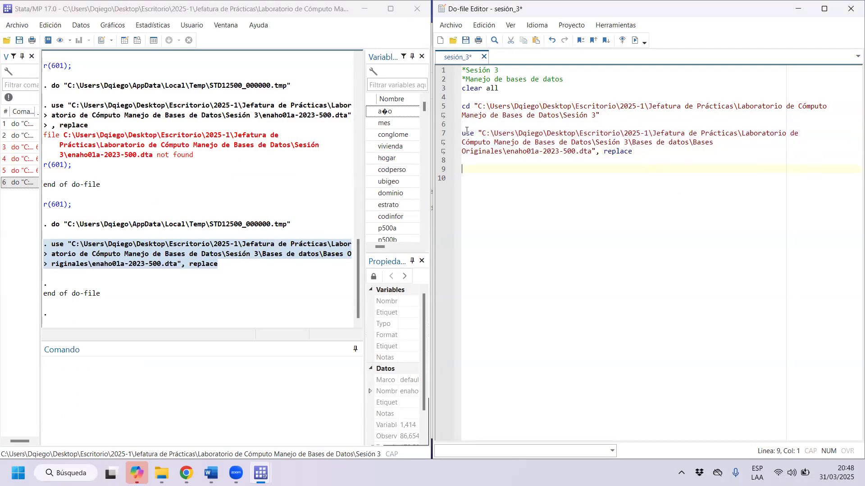
pyautogui.moveTo(482, 133); pyautogui.dragTo(594, 149)
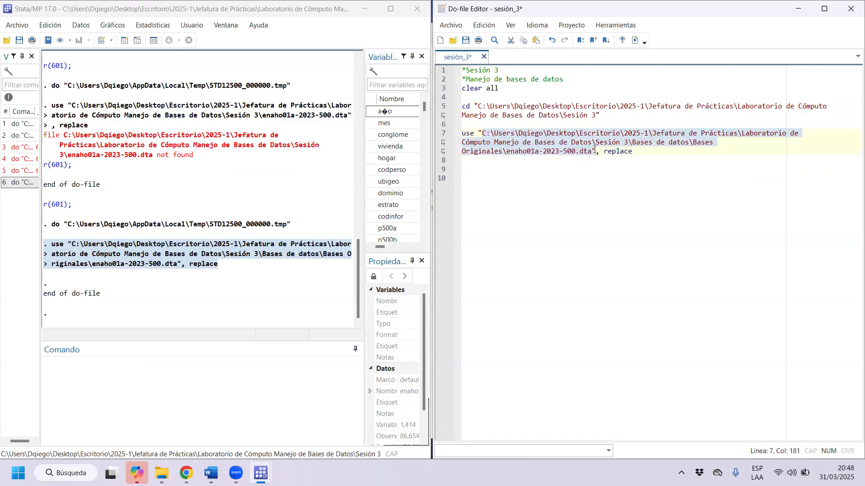
pyautogui.click(585, 243)
# Add a line below the cd command that starts defining a global named directorio with an empty pair of quotation marks.
pyautogui.click(618, 117)
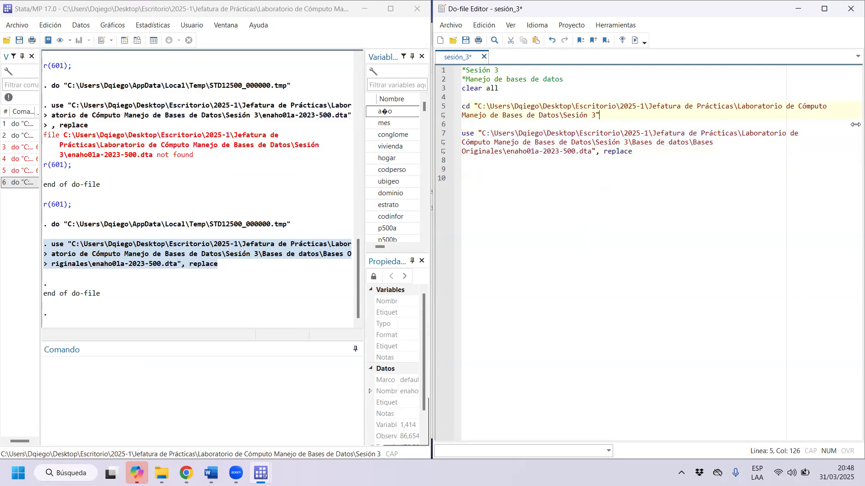
pyautogui.press('Return')
pyautogui.press('Return')
pyautogui.write('global')
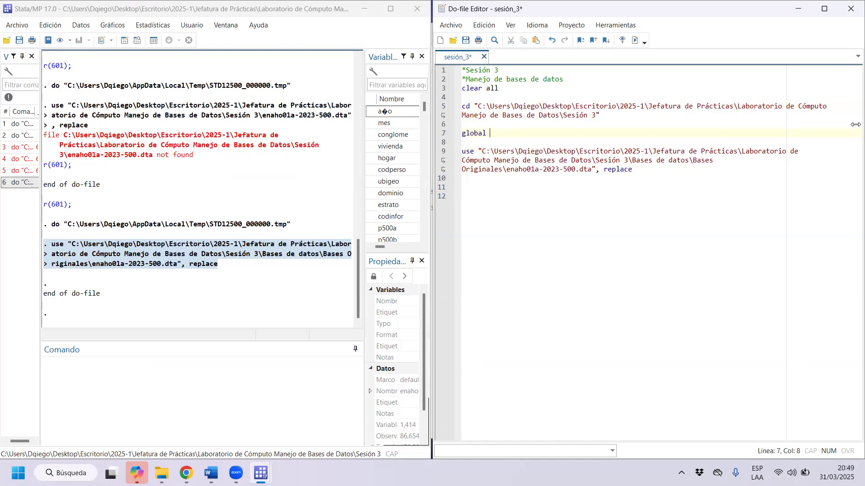
pyautogui.write('directorio ')
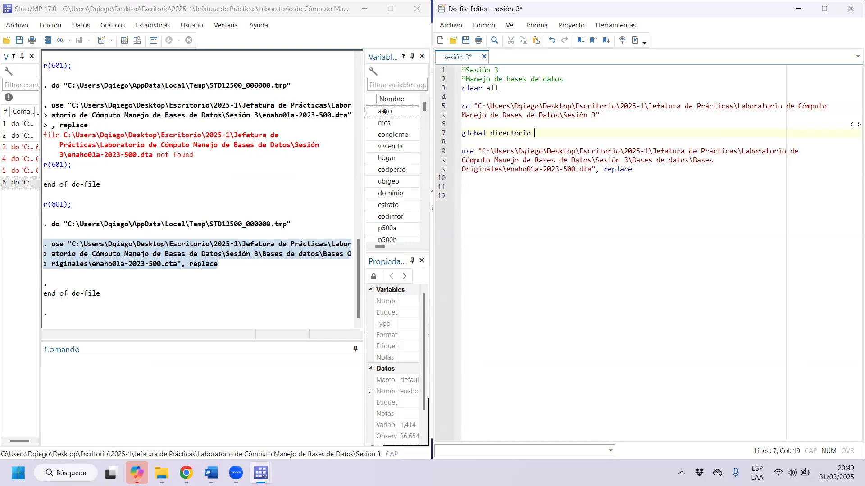
pyautogui.write('""')
# Copy the Bases Originales folder path from the use command into the quotation marks of global directorio.
pyautogui.moveTo(502, 170); pyautogui.dragTo(482, 151)
pyautogui.hotkey('ctrl', 'c')
pyautogui.click(540, 133)
pyautogui.hotkey('ctrl', 'v')
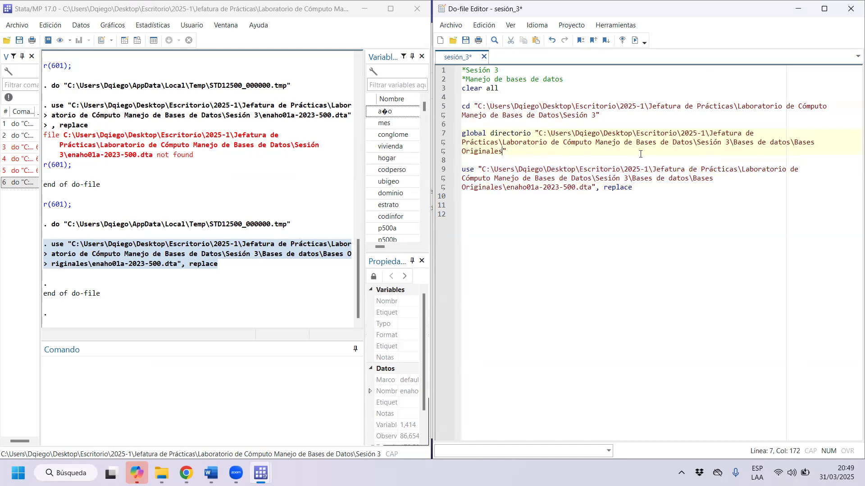
# Highlight the path and name in the global definition, and duplicate the full-path use command on line 11.
pyautogui.moveTo(539, 133)
pyautogui.mouseDown()
pyautogui.moveTo(502, 160)
pyautogui.moveTo(530, 134)
pyautogui.moveTo(490, 133)
pyautogui.moveTo(529, 142)
pyautogui.moveTo(537, 130)
pyautogui.mouseUp()
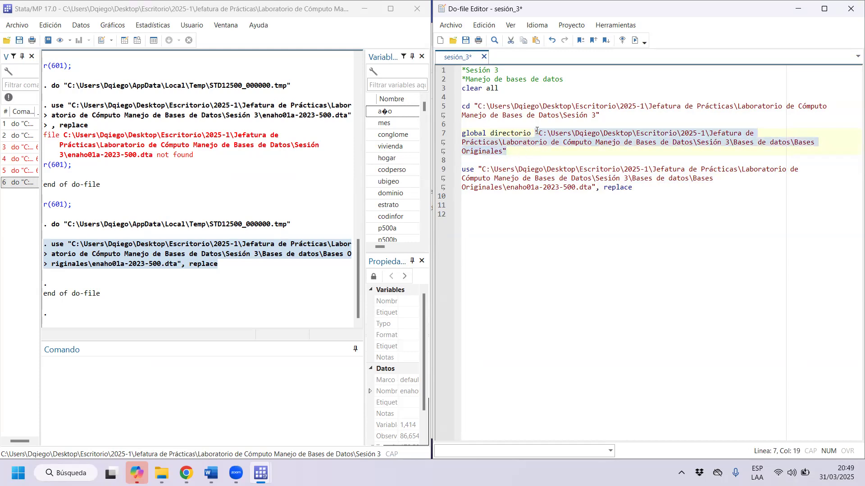
pyautogui.moveTo(532, 133); pyautogui.dragTo(491, 133)
pyautogui.moveTo(639, 187); pyautogui.dragTo(461, 170)
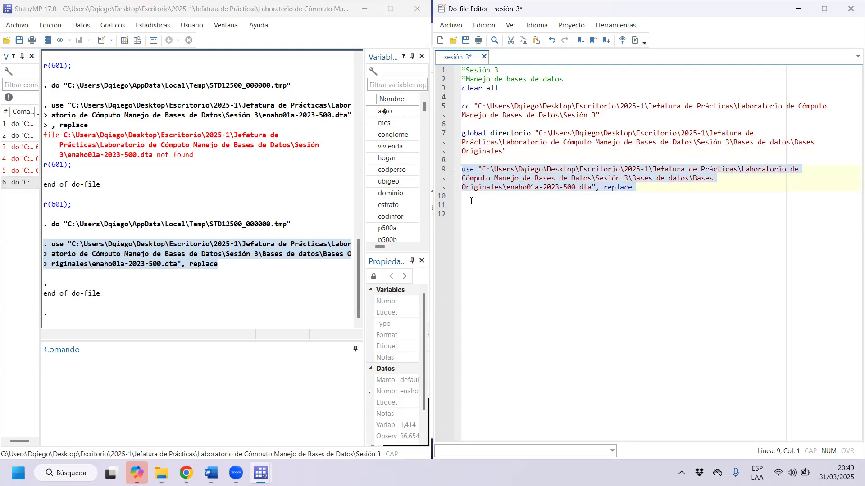
pyautogui.click(674, 187)
pyautogui.press('Return')
pyautogui.press('Return')
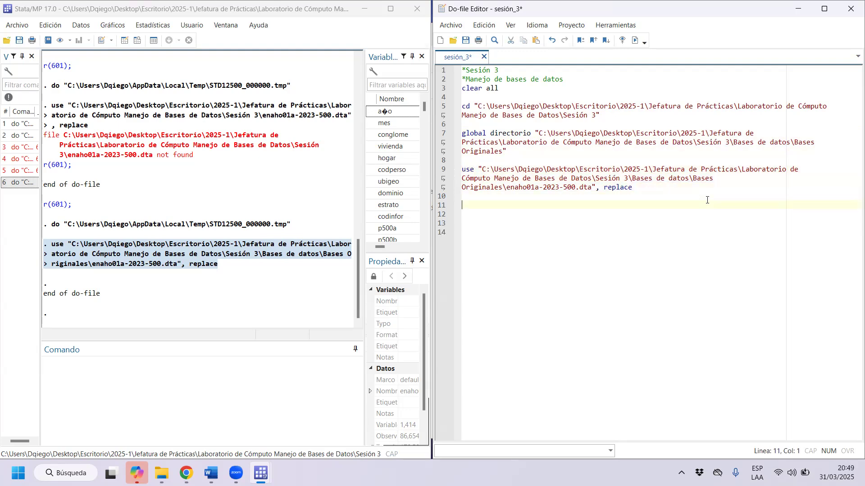
pyautogui.hotkey('ctrl', 'v')
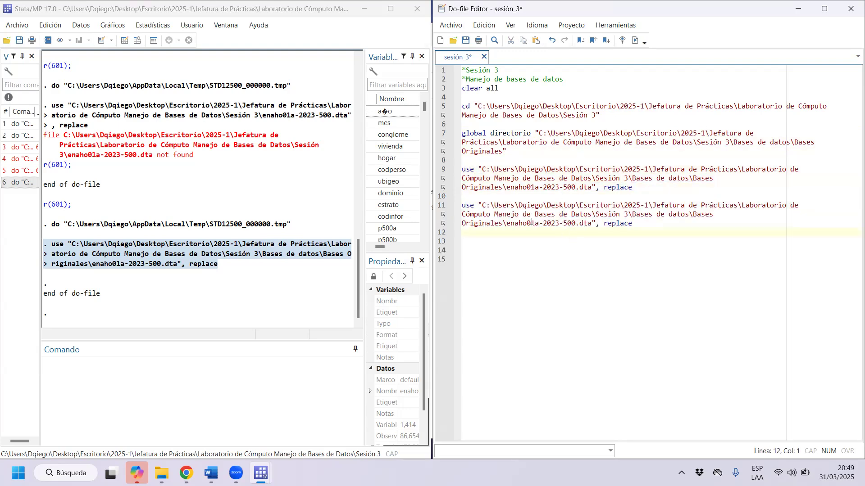
# Replace the folder path in the duplicated use command with $directorio/, leaving "$directorio/enaho01a-2023-500.dta".
pyautogui.moveTo(506, 224); pyautogui.dragTo(481, 205)
pyautogui.write('direc')
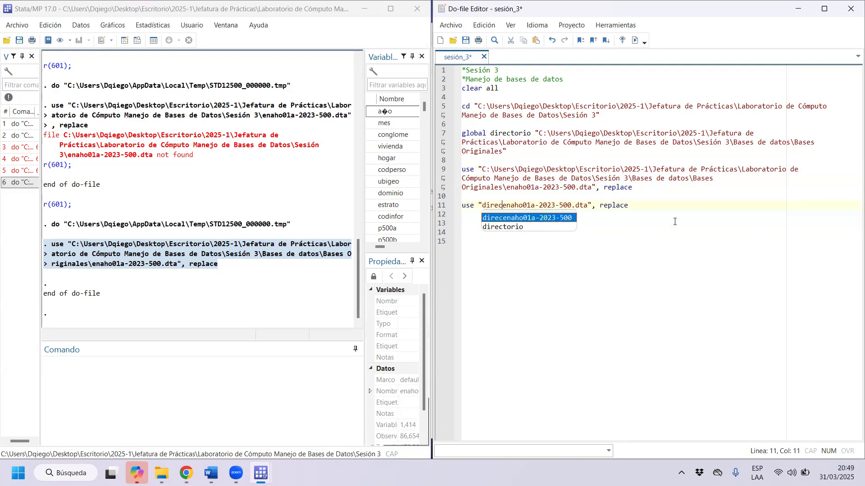
pyautogui.write('toio')
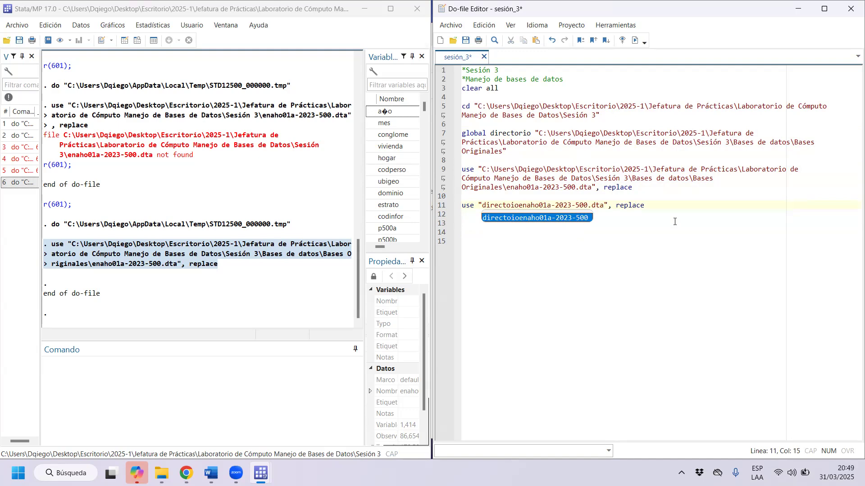
pyautogui.write('/')
pyautogui.write('r')
pyautogui.press('Left')
pyautogui.press('Left')
pyautogui.press('Left')
pyautogui.press('Left')
pyautogui.press('Left')
pyautogui.press('Left')
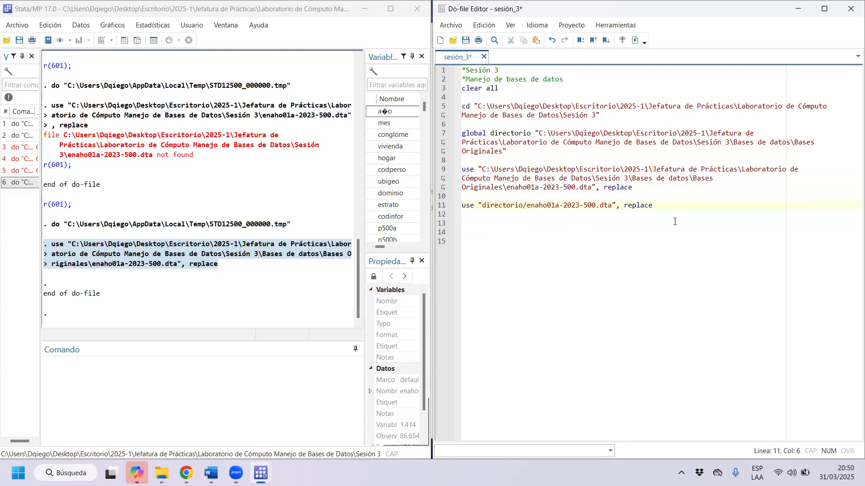
pyautogui.write('$')
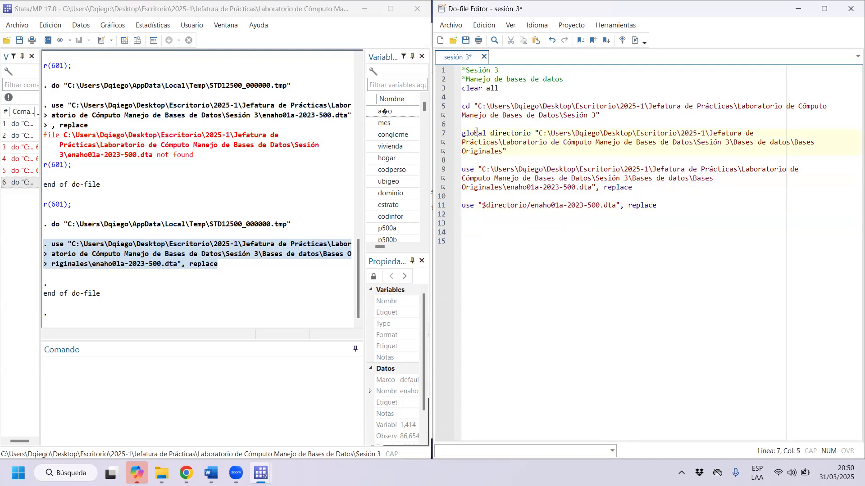
# Execute the global directorio definition and highlight the folder path it stores.
pyautogui.moveTo(478, 133); pyautogui.dragTo(483, 152)
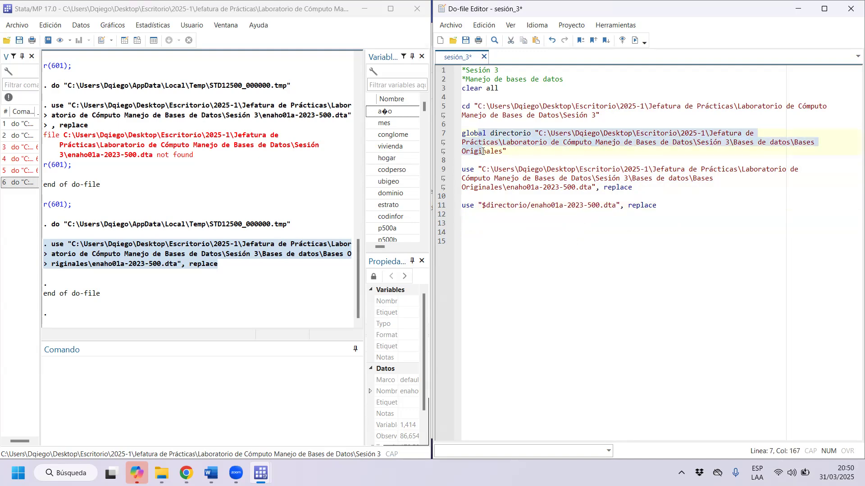
pyautogui.hotkey('ctrl', 'd')
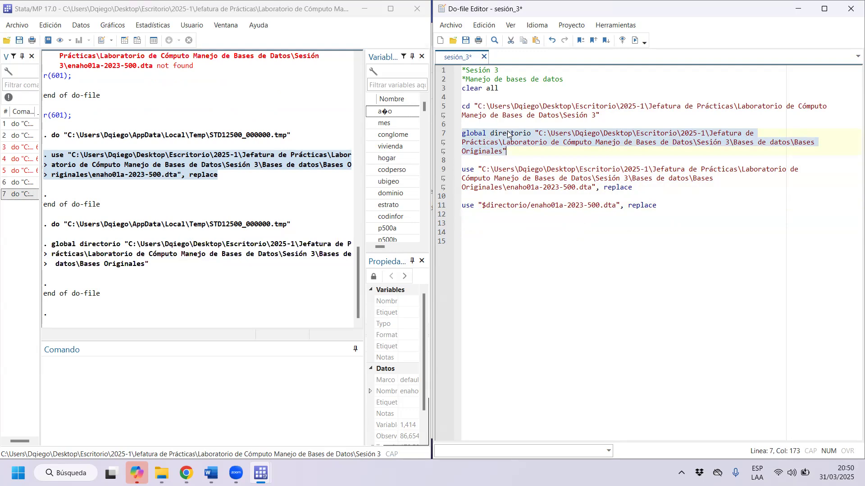
pyautogui.moveTo(532, 134); pyautogui.dragTo(528, 153)
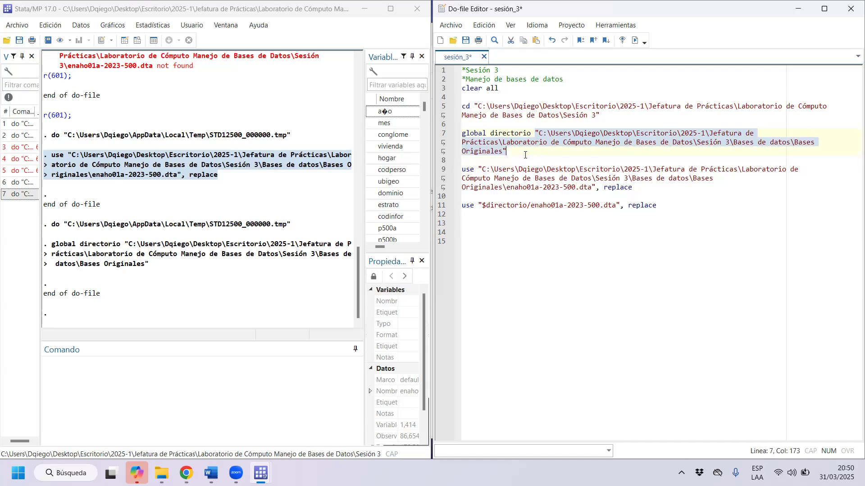
# Load enaho01a-2023-500.dta by executing the use command that refers to $directorio.
pyautogui.click(474, 205)
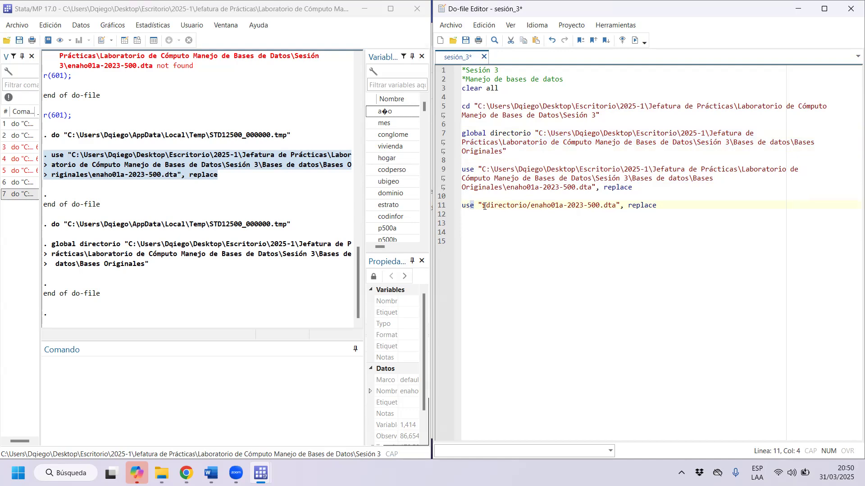
pyautogui.click(483, 205)
pyautogui.tripleClick(509, 202)
pyautogui.hotkey('ctrl', 'd')
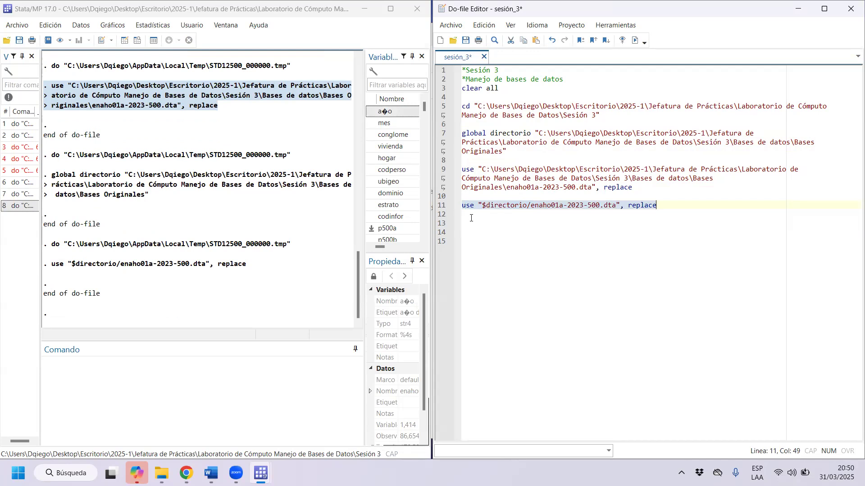
# Compare the full-path use command with the shorter one, highlighting the $directorio reference.
pyautogui.click(703, 188)
pyautogui.moveTo(668, 213); pyautogui.dragTo(448, 169)
pyautogui.tripleClick(617, 206)
pyautogui.click(634, 189)
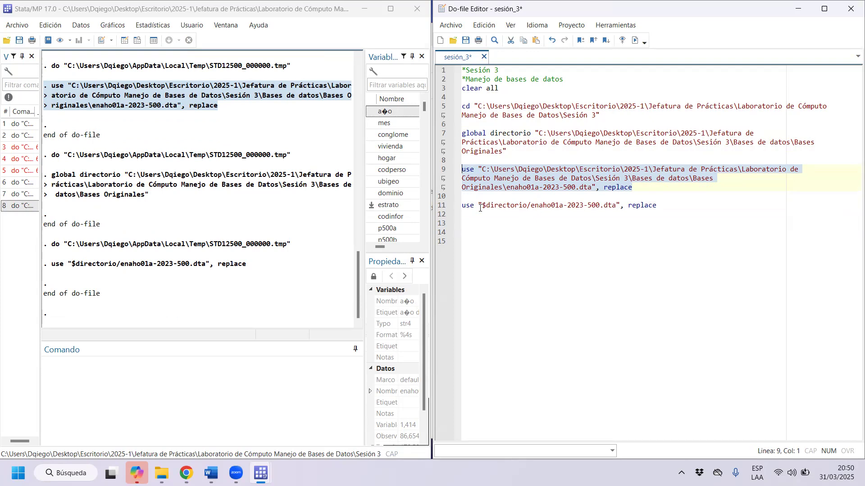
pyautogui.moveTo(482, 206); pyautogui.dragTo(526, 205)
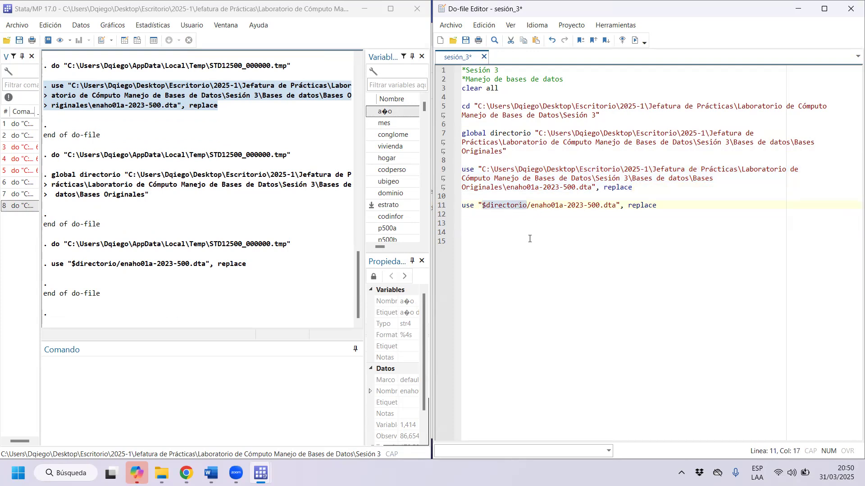
pyautogui.click(662, 198)
# Add blank lines after the last use command and rename the global directorio to bases in its definition.
pyautogui.click(689, 207)
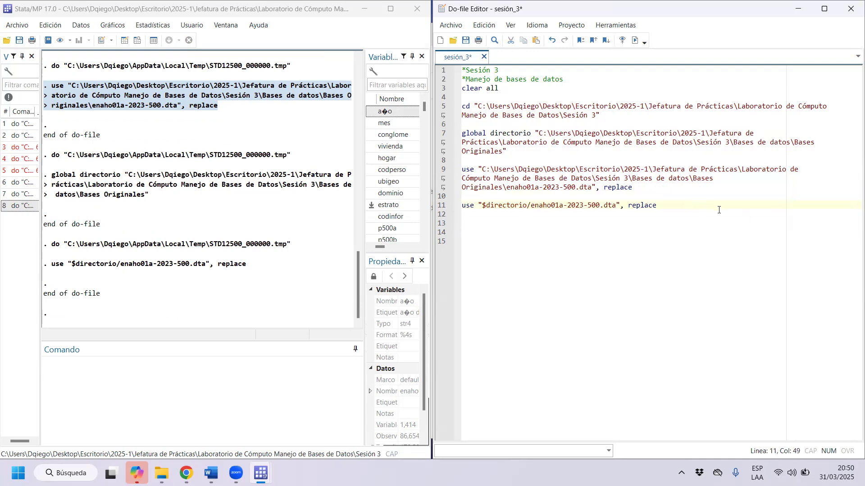
pyautogui.press('Return')
pyautogui.press('Return')
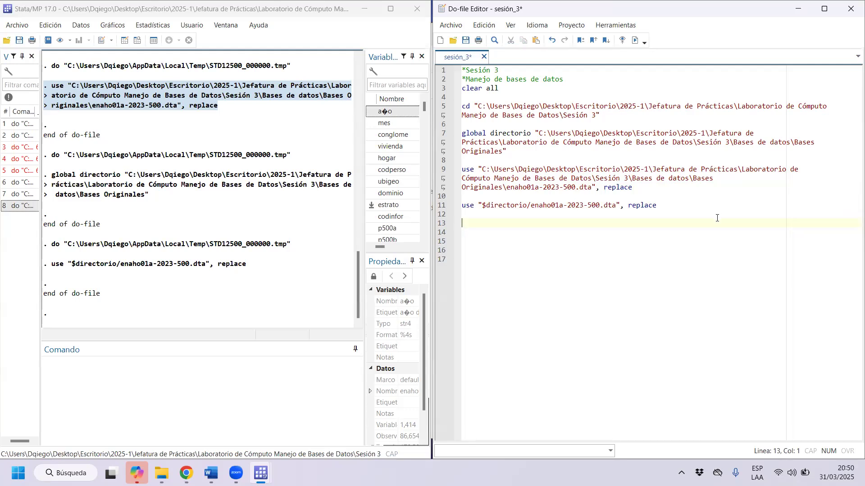
pyautogui.click(471, 104)
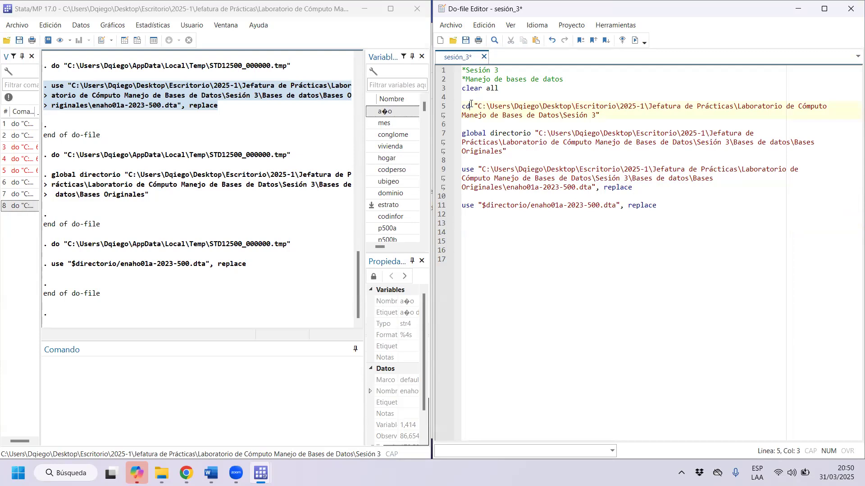
pyautogui.moveTo(531, 133); pyautogui.dragTo(490, 134)
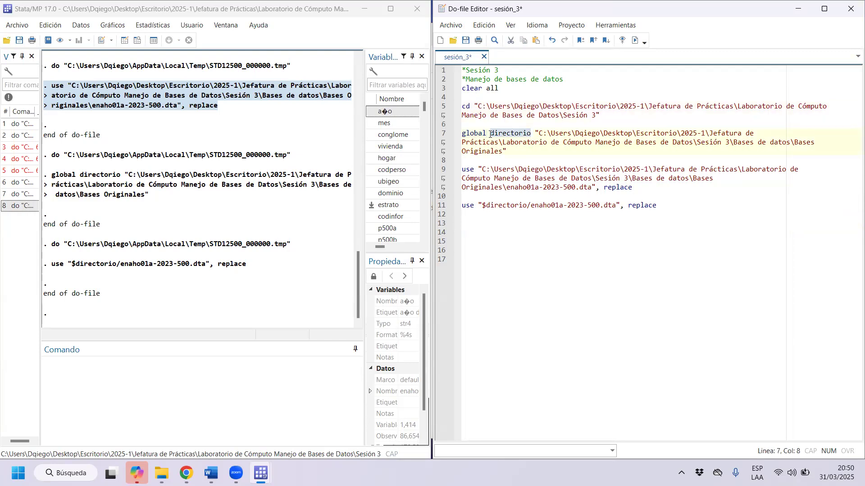
pyautogui.write('bases')
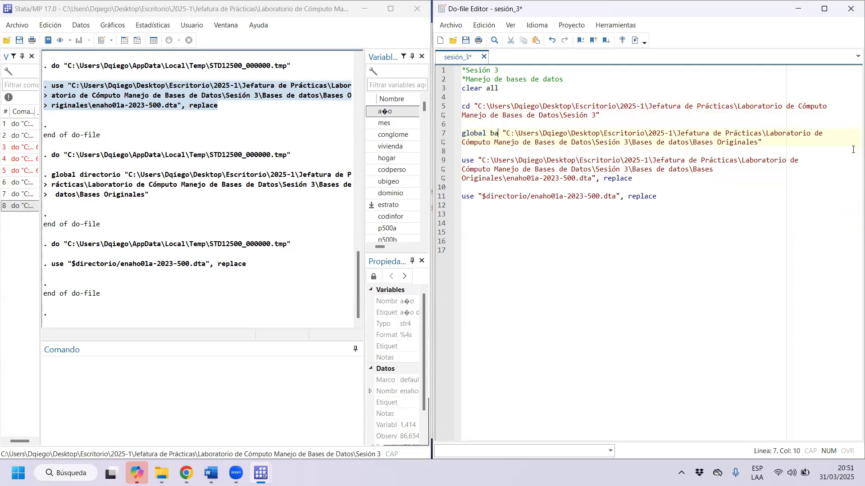
# Rename the global macro to bases_originales in its definition and reference it as $bases_originales in the shorter use command.
pyautogui.click(528, 198)
pyautogui.click(513, 133)
pyautogui.click(512, 134)
pyautogui.write('_originales')
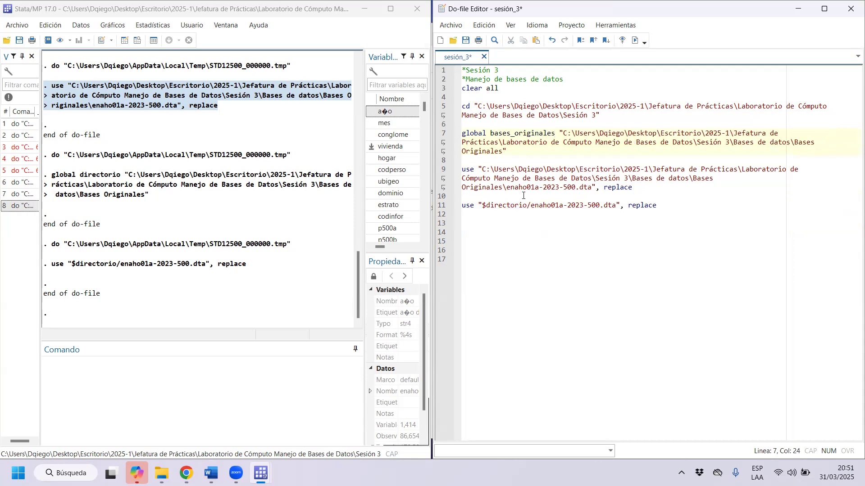
pyautogui.moveTo(529, 206); pyautogui.dragTo(485, 206)
pyautogui.write('bases_origi')
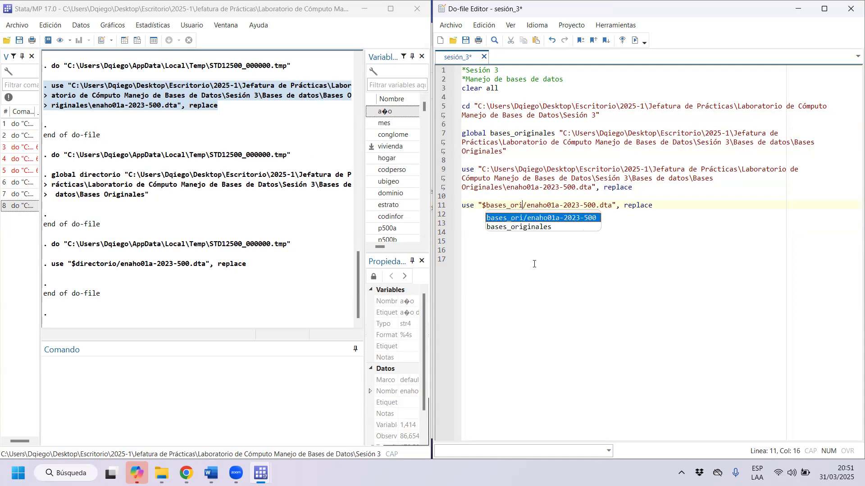
pyautogui.write('nales')
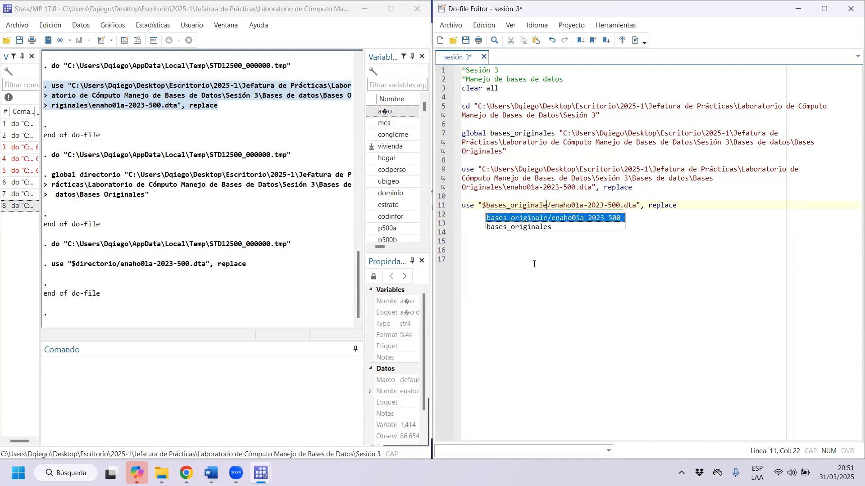
pyautogui.click(557, 153)
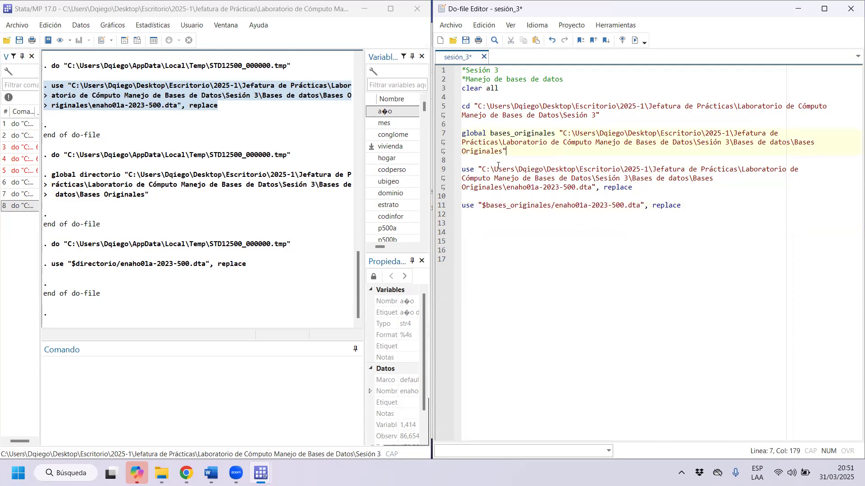
# Highlight the $bases_originales reference in the use command and compare it with the global definition.
pyautogui.click(486, 206)
pyautogui.click(482, 206)
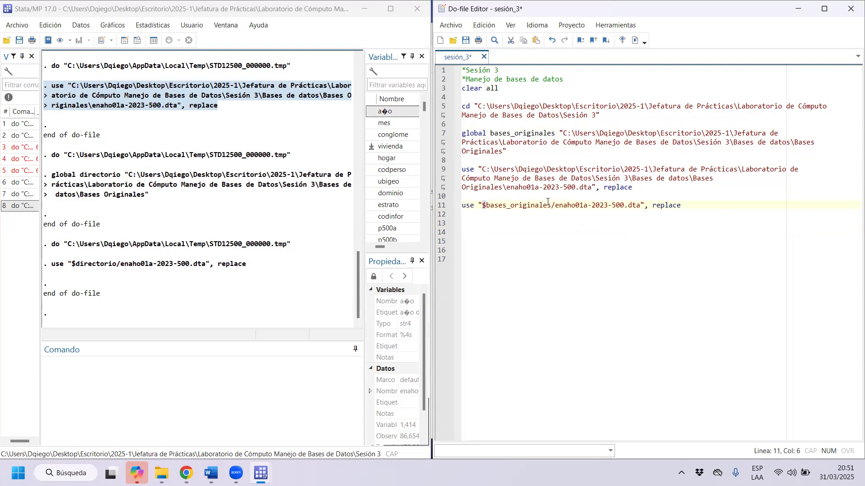
pyautogui.moveTo(551, 205); pyautogui.dragTo(488, 203)
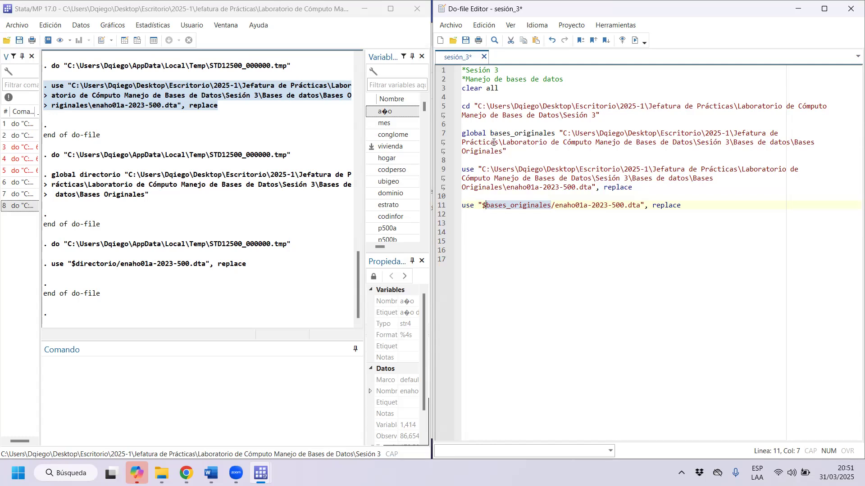
pyautogui.click(487, 199)
pyautogui.moveTo(487, 212); pyautogui.dragTo(485, 208)
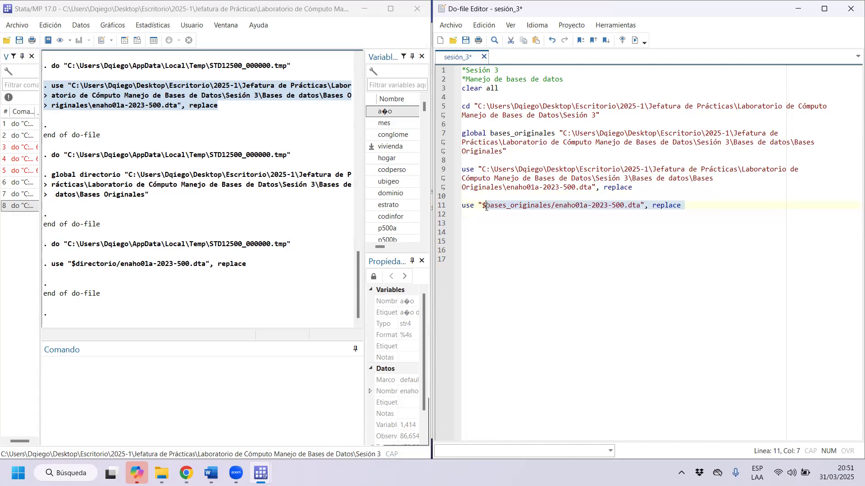
pyautogui.click(485, 206)
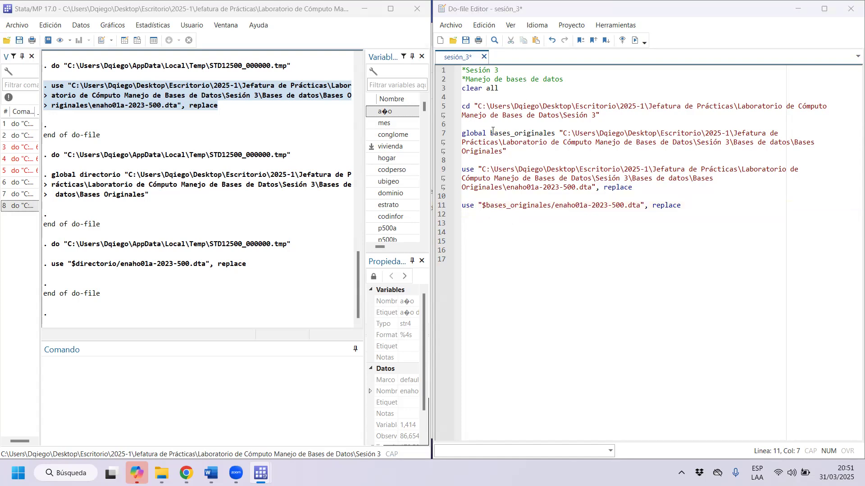
# Highlight the working directory path in the cd command, view the Sesión 3 folder in File Explorer, and return to the do-file.
pyautogui.moveTo(471, 108); pyautogui.dragTo(598, 116)
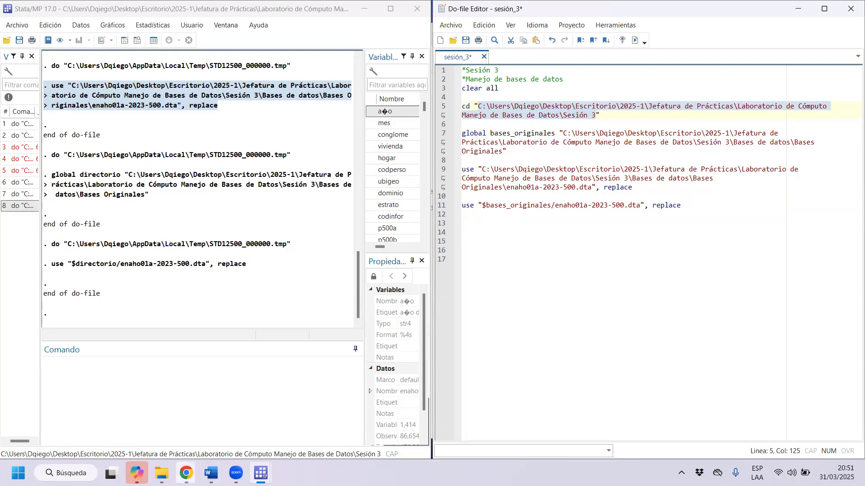
pyautogui.click(162, 472)
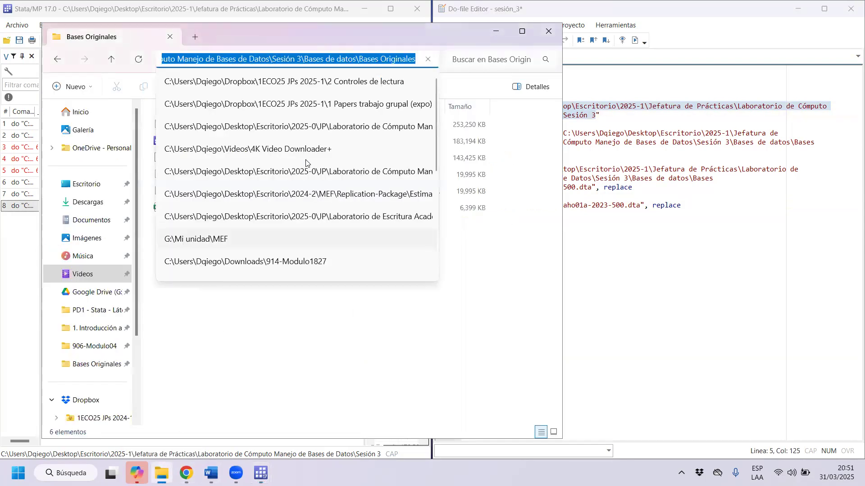
pyautogui.click(58, 60)
pyautogui.click(297, 60)
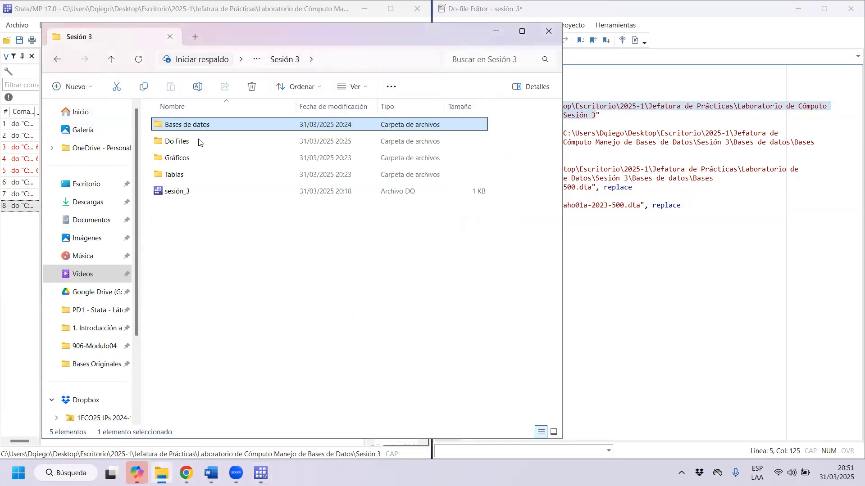
pyautogui.click(584, 5)
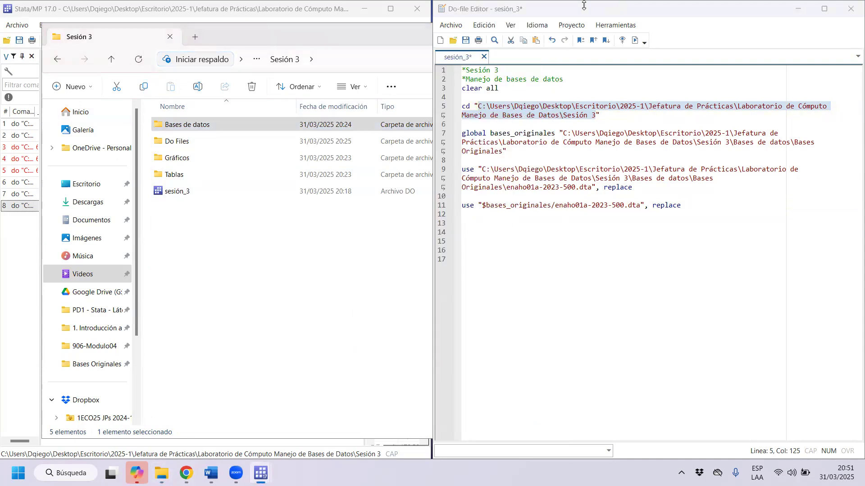
pyautogui.click(30, 318)
# Duplicate the use "$bases_originales/enaho01a-2023-500.dta", replace command on line 13 and remove the .dta extension from the copy.
pyautogui.moveTo(683, 206); pyautogui.dragTo(654, 205)
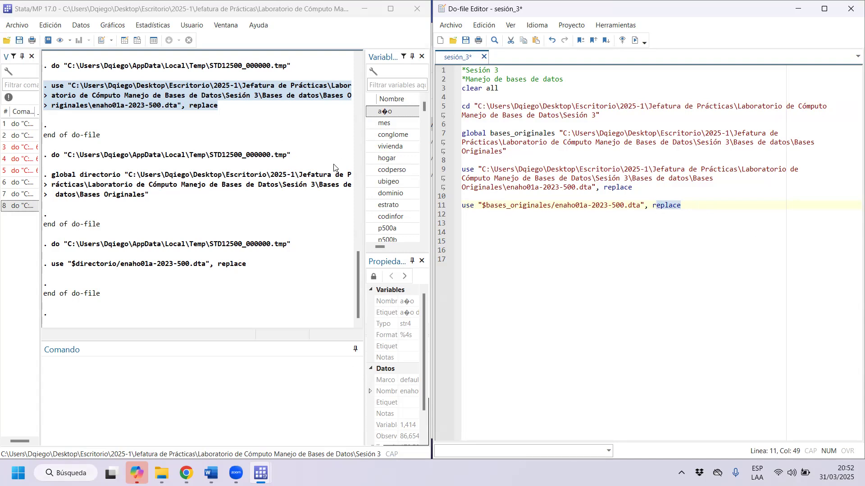
pyautogui.click(716, 211)
pyautogui.hotkey('shift', 'Up')
pyautogui.press('Down')
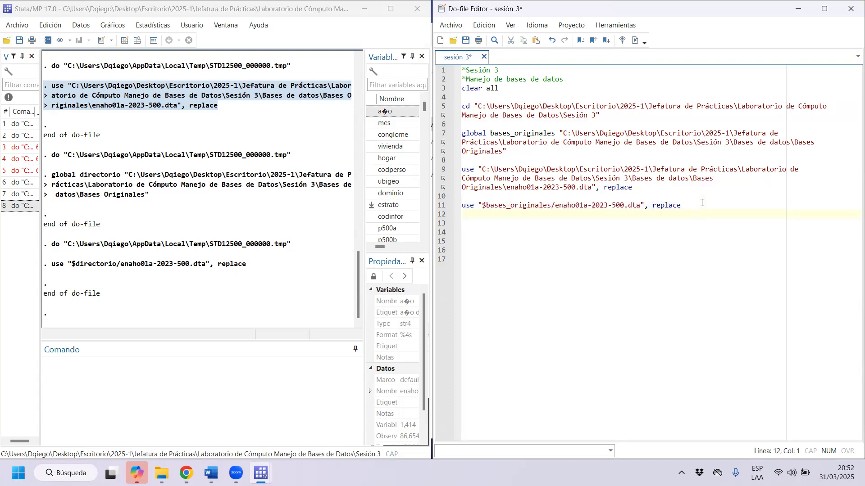
pyautogui.press('Return')
pyautogui.hotkey('ctrl', 'v')
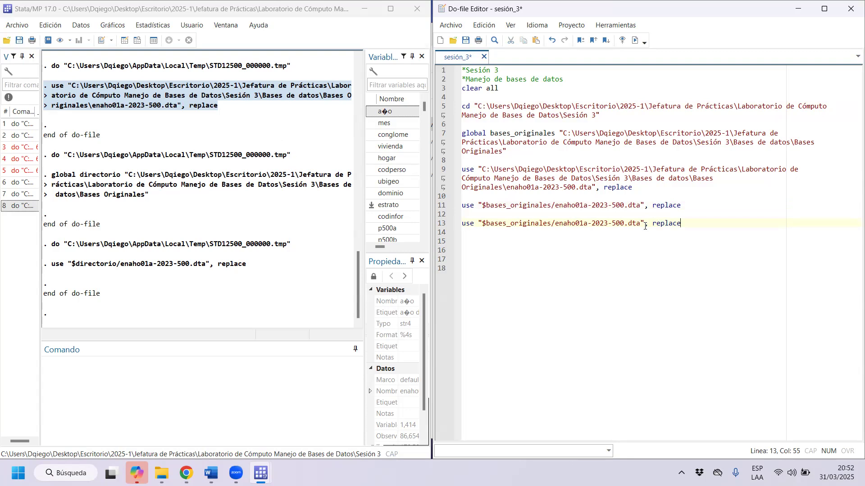
pyautogui.press('BackSpace')
pyautogui.press('BackSpace')
pyautogui.press('BackSpace')
pyautogui.press('BackSpace')
# Try to load enaho01a-2023-500 by executing only the use command that omits the .dta extension.
pyautogui.moveTo(674, 224); pyautogui.dragTo(534, 224)
pyautogui.hotkey('ctrl', 'd')
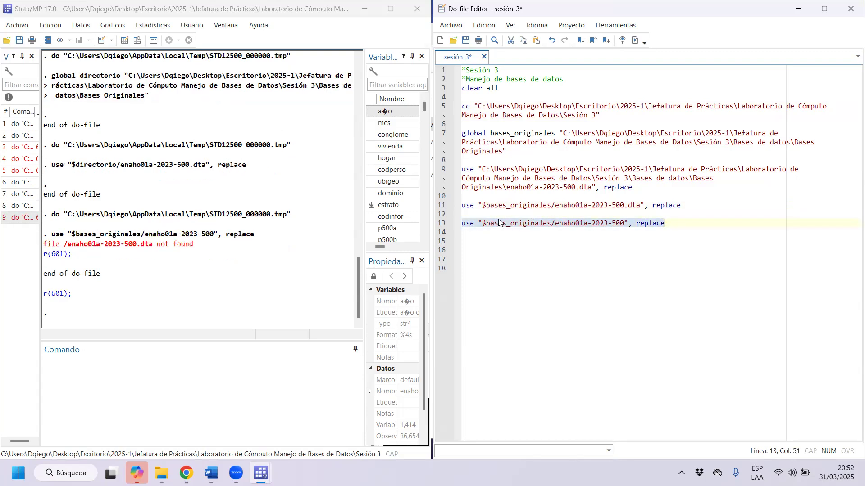
pyautogui.click(641, 218)
pyautogui.moveTo(563, 227); pyautogui.dragTo(674, 227)
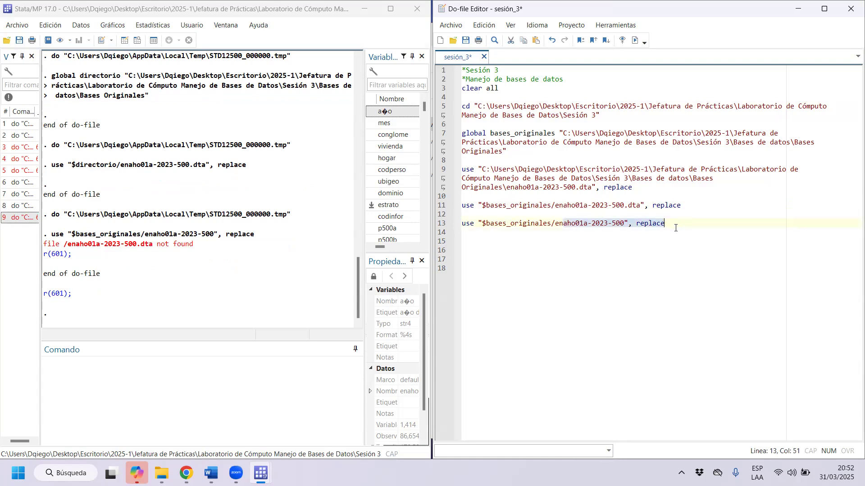
pyautogui.hotkey('ctrl', 'd')
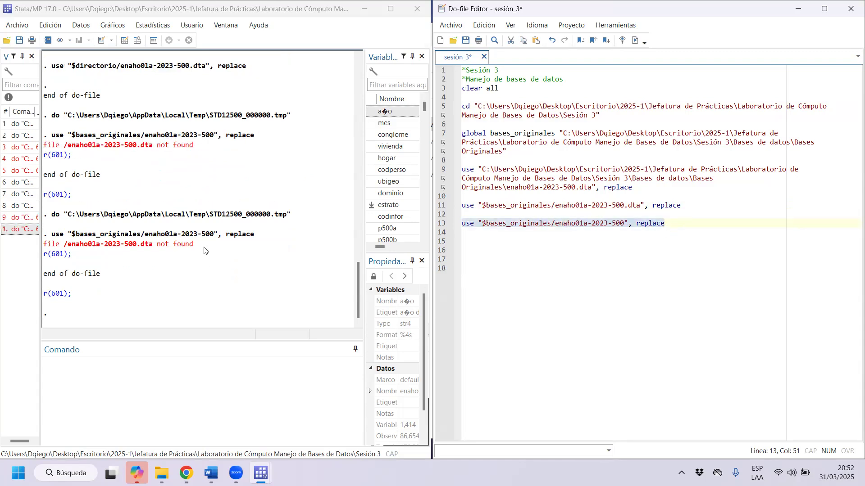
pyautogui.click(501, 226)
pyautogui.moveTo(580, 224); pyautogui.dragTo(624, 228)
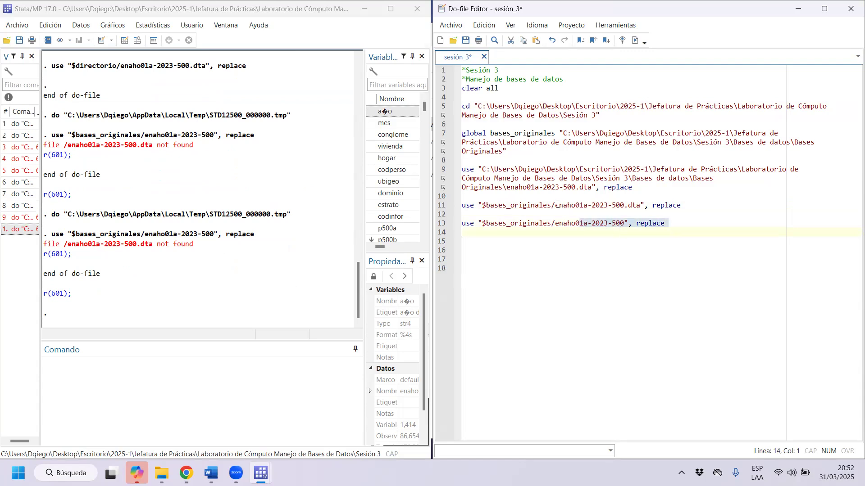
# Execute the global bases_originales definition together with the three use commands, undoing any accidental shift of the code block.
pyautogui.moveTo(462, 133); pyautogui.dragTo(527, 225)
pyautogui.hotkey('ctrl', 'd')
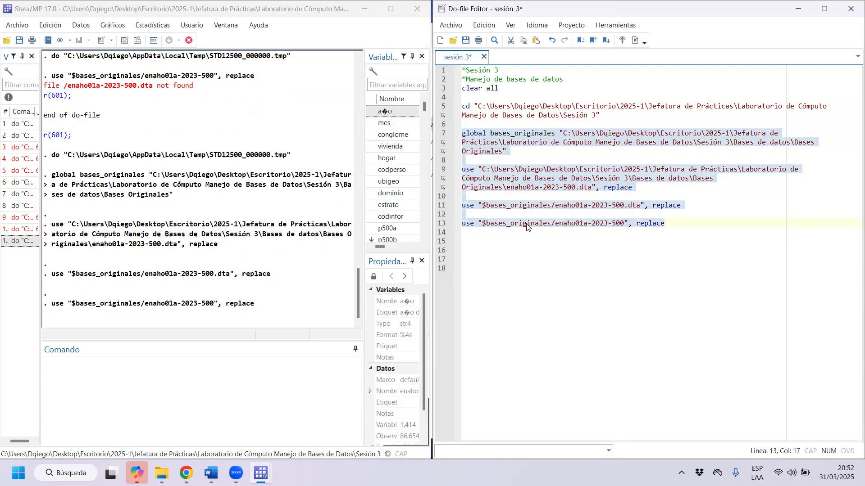
pyautogui.moveTo(563, 133); pyautogui.dragTo(553, 125)
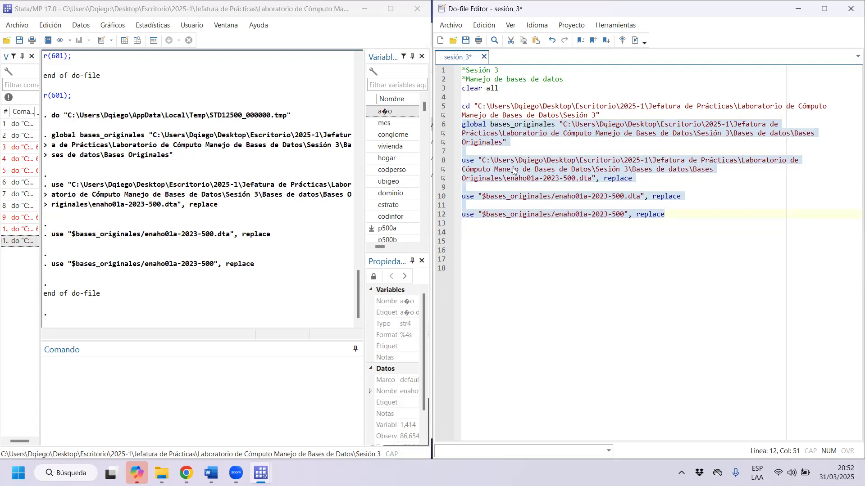
pyautogui.hotkey('ctrl', 'z')
# Execute the whole do-file from its title comment to the last use command, and highlight that last command in the results.
pyautogui.moveTo(462, 70); pyautogui.dragTo(541, 233)
pyautogui.hotkey('ctrl', 'd')
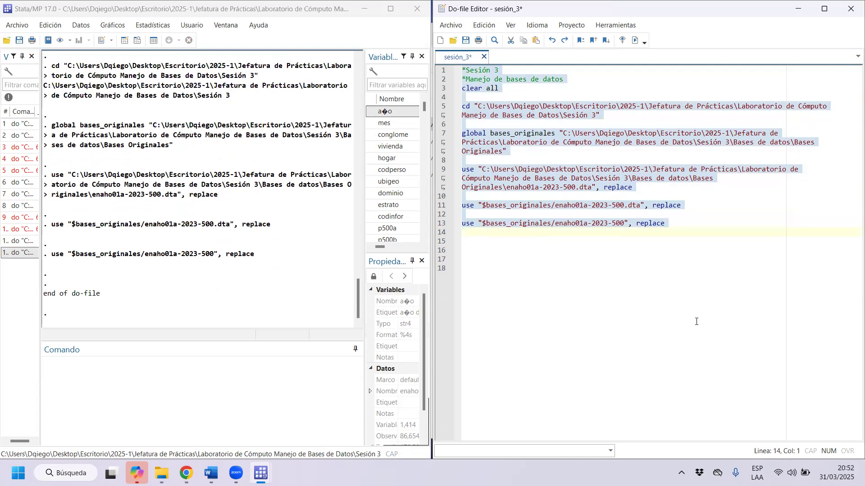
pyautogui.doubleClick(251, 255)
pyautogui.moveTo(218, 254); pyautogui.dragTo(66, 255)
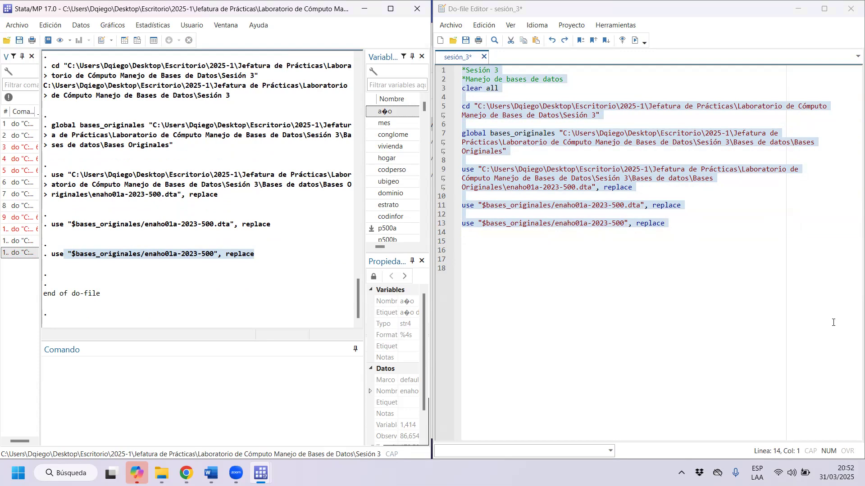
# Add a copy of the last use command on line 15 without the quotation marks around $bases_originales/enaho01a-2023-500.
pyautogui.click(519, 234)
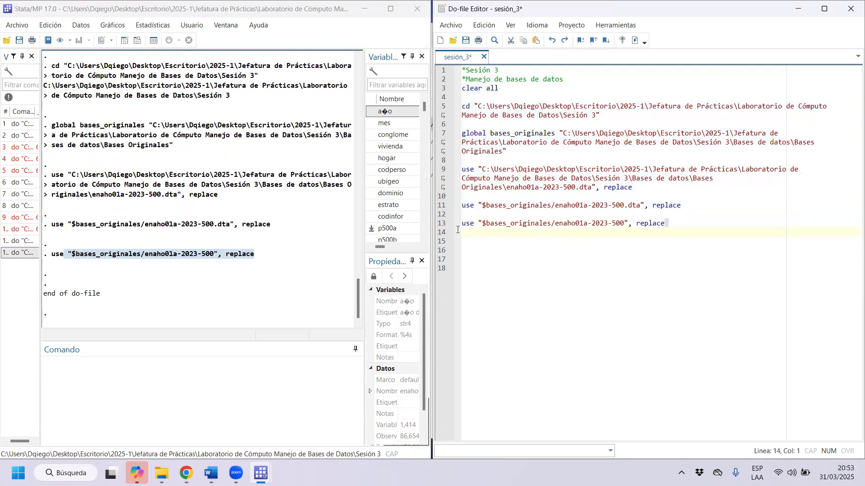
pyautogui.hotkey('shift', 'Up')
pyautogui.click(710, 231)
pyautogui.press('Return')
pyautogui.write('use')
pyautogui.hotkey('ctrl', 'v')
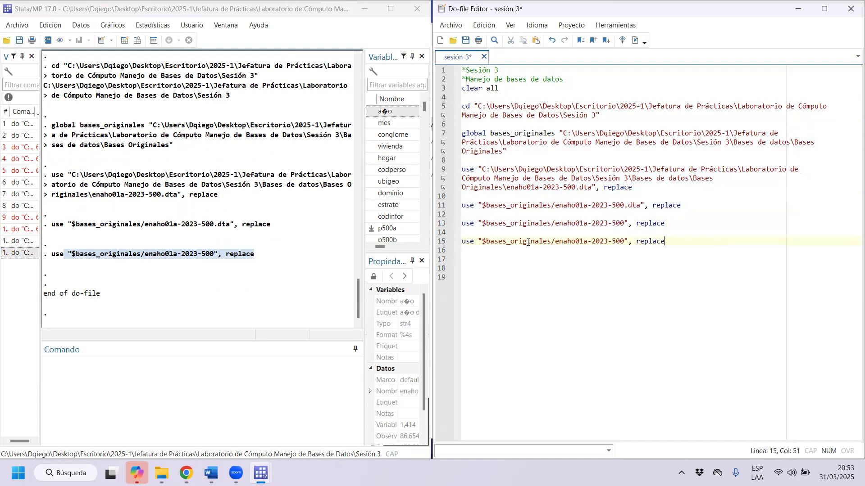
pyautogui.click(481, 242)
pyautogui.press('BackSpace')
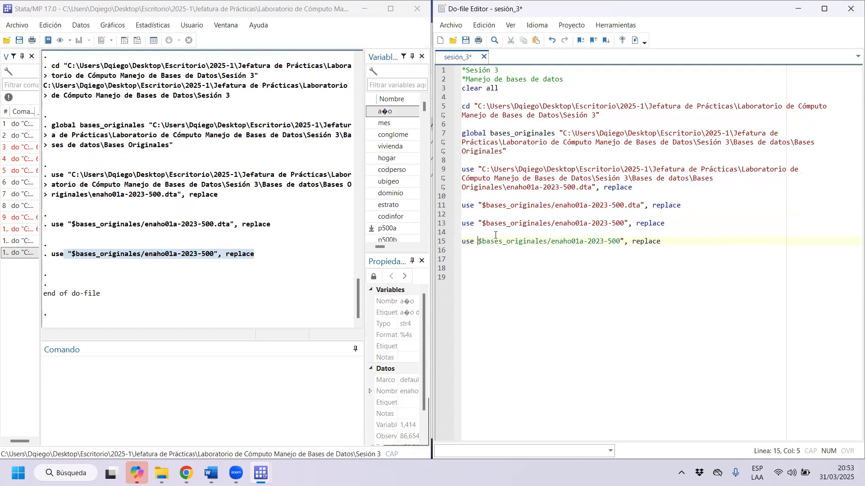
pyautogui.press('Right')
pyautogui.press('Right')
pyautogui.press('Right')
pyautogui.press('Right')
pyautogui.press('Right')
pyautogui.press('Right')
pyautogui.press('Right')
pyautogui.press('Right')
pyautogui.press('Right')
pyautogui.press('Right')
pyautogui.press('Right')
pyautogui.press('Right')
pyautogui.press('Right')
pyautogui.press('Right')
pyautogui.press('Right')
pyautogui.press('Right')
pyautogui.press('Right')
pyautogui.press('Right')
pyautogui.press('Right')
pyautogui.press('Right')
pyautogui.press('BackSpace')
# Try to execute the unquoted use command, first with a single slash and again with a double slash, then restore the single slash.
pyautogui.moveTo(658, 242); pyautogui.dragTo(506, 242)
pyautogui.hotkey('ctrl', 'd')
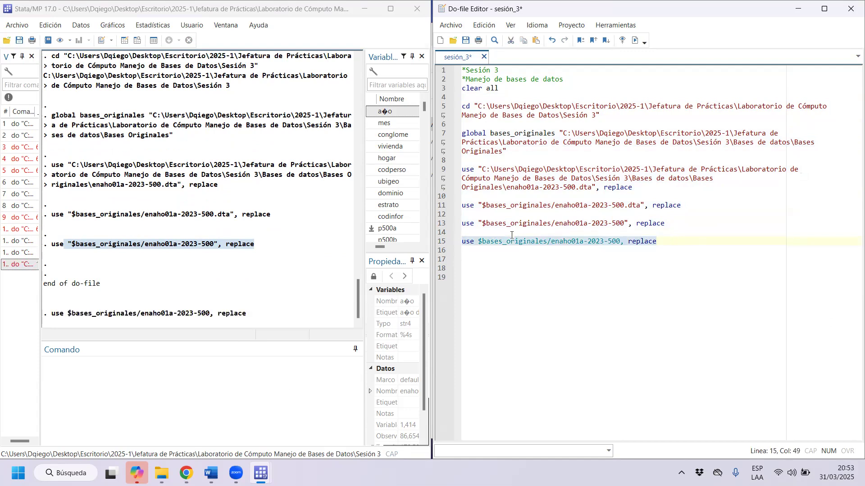
pyautogui.click(547, 242)
pyautogui.write('/')
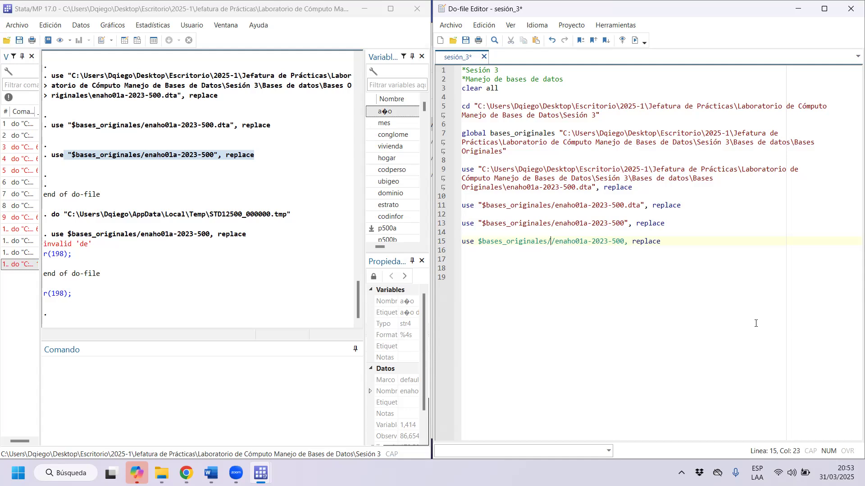
pyautogui.write('/')
pyautogui.tripleClick(576, 246)
pyautogui.hotkey('ctrl', 'd')
pyautogui.click(554, 244)
pyautogui.press('BackSpace')
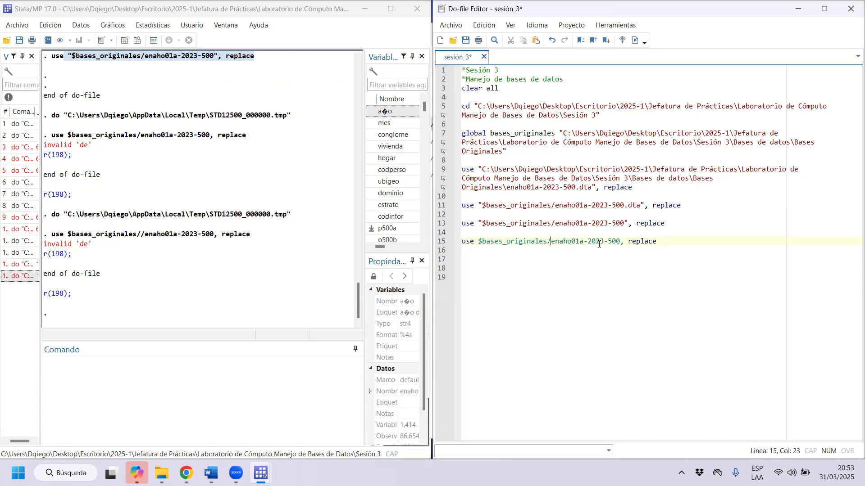
# Highlight the unquoted $bases_originales/enaho01a-2023-500 path on line 15 and the macro name in the global definition.
pyautogui.click(478, 242)
pyautogui.moveTo(623, 239); pyautogui.dragTo(481, 244)
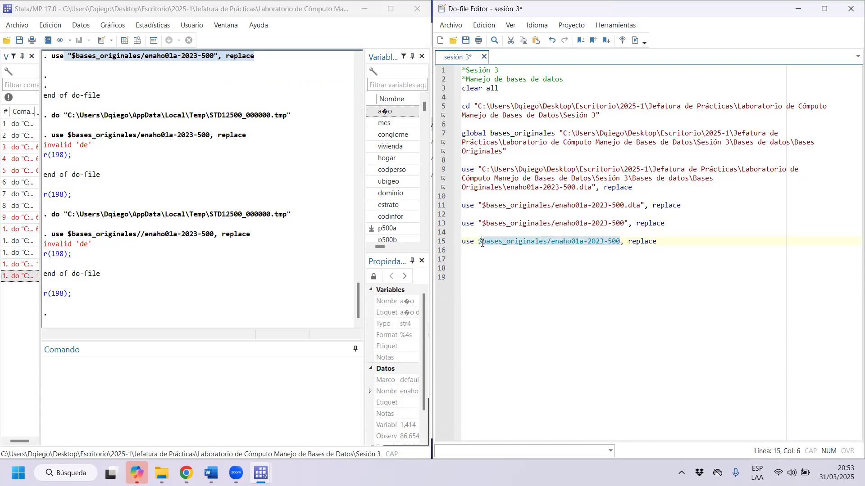
pyautogui.click(528, 286)
pyautogui.moveTo(621, 240); pyautogui.dragTo(498, 238)
pyautogui.click(559, 268)
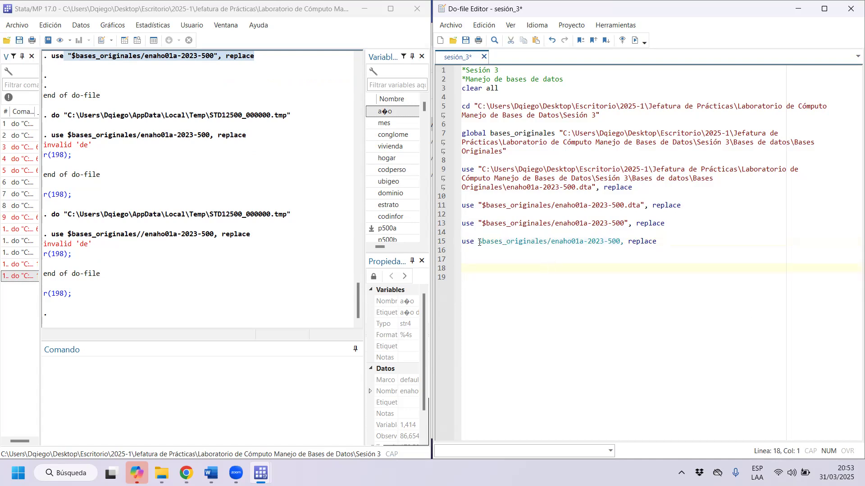
pyautogui.moveTo(479, 242); pyautogui.dragTo(624, 238)
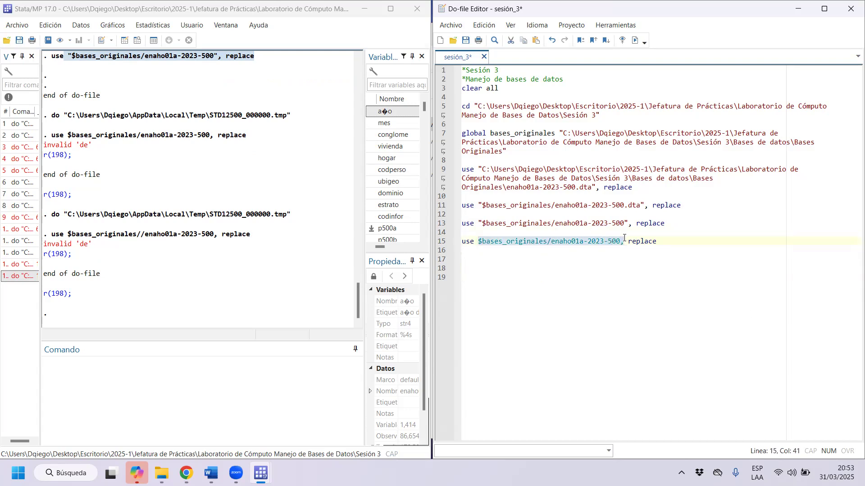
pyautogui.moveTo(554, 134); pyautogui.dragTo(493, 133)
pyautogui.moveTo(548, 241); pyautogui.dragTo(485, 242)
pyautogui.moveTo(620, 241); pyautogui.dragTo(475, 242)
# Delete the test use command written on line 15.
pyautogui.click(478, 242)
pyautogui.write('"')
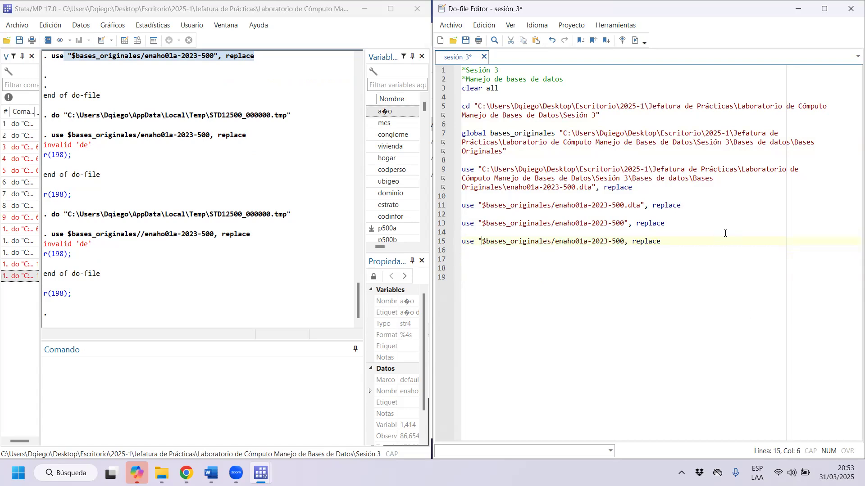
pyautogui.press('End')
pyautogui.hotkey('shift', 'Home')
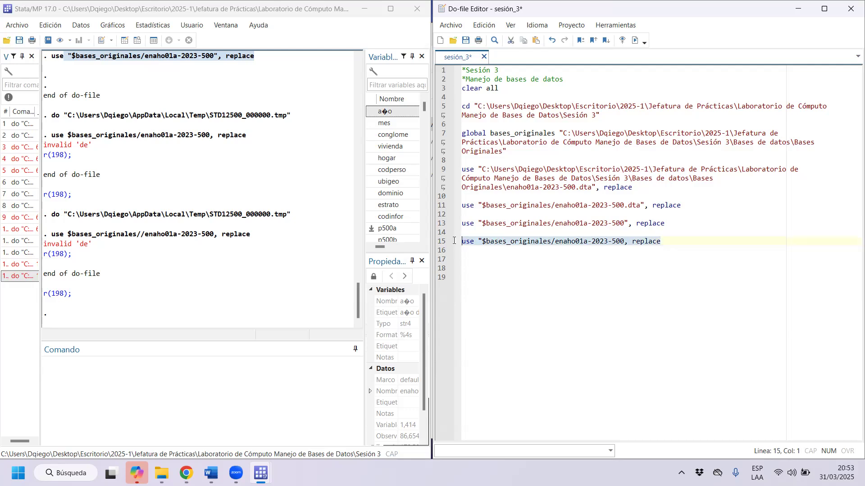
pyautogui.press('Delete')
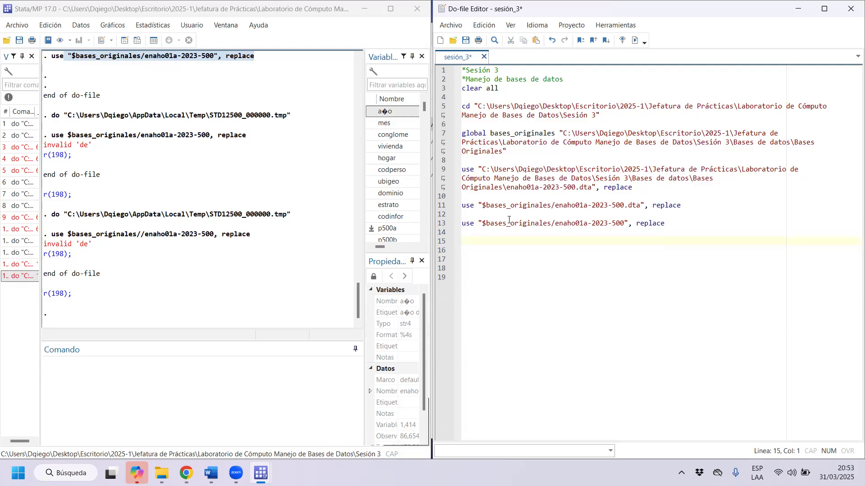
# Add two blank lines after the last use command and highlight the working directory path in the cd command.
pyautogui.click(704, 226)
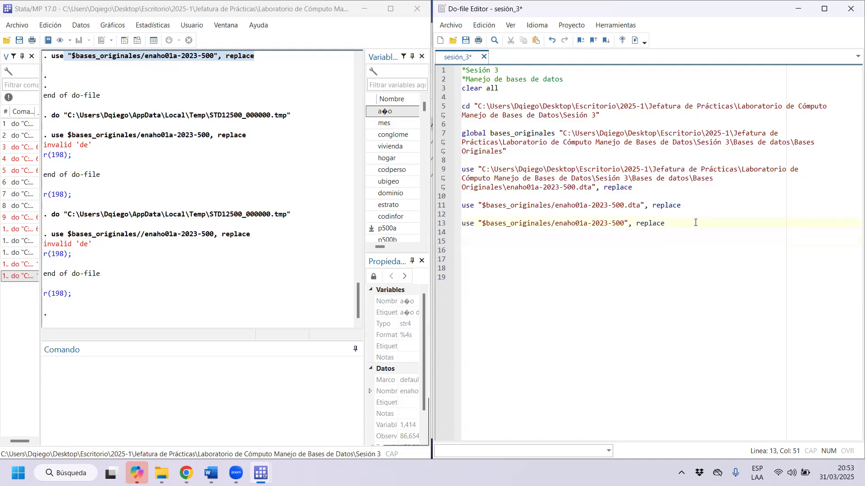
pyautogui.press('Return')
pyautogui.press('Return')
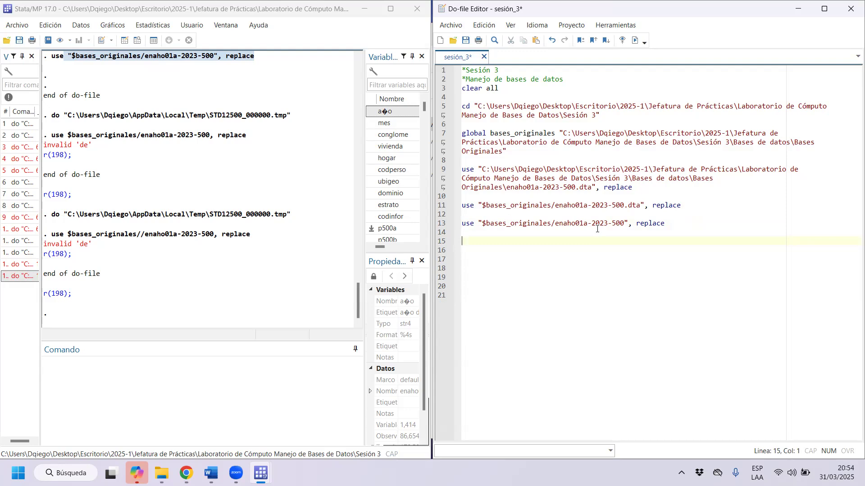
pyautogui.moveTo(469, 105); pyautogui.dragTo(605, 113)
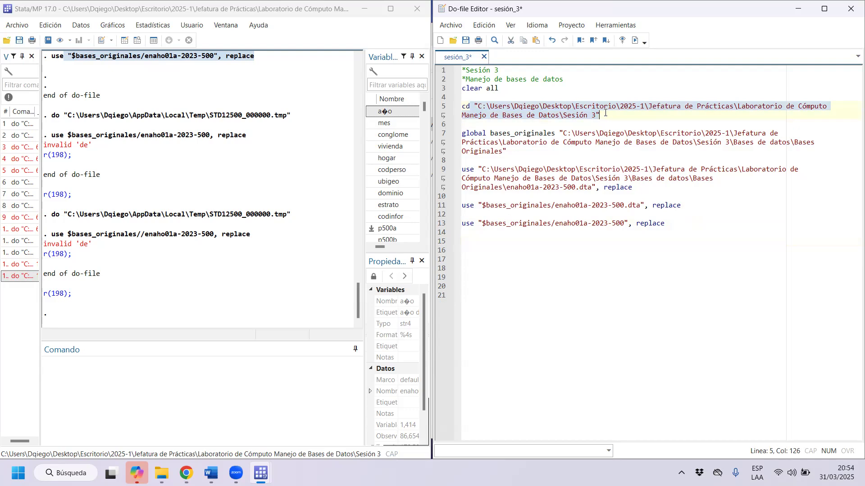
# Write the command use "enaho01a-2023-500.dta", replace on a new line below the cd command.
pyautogui.moveTo(161, 472)
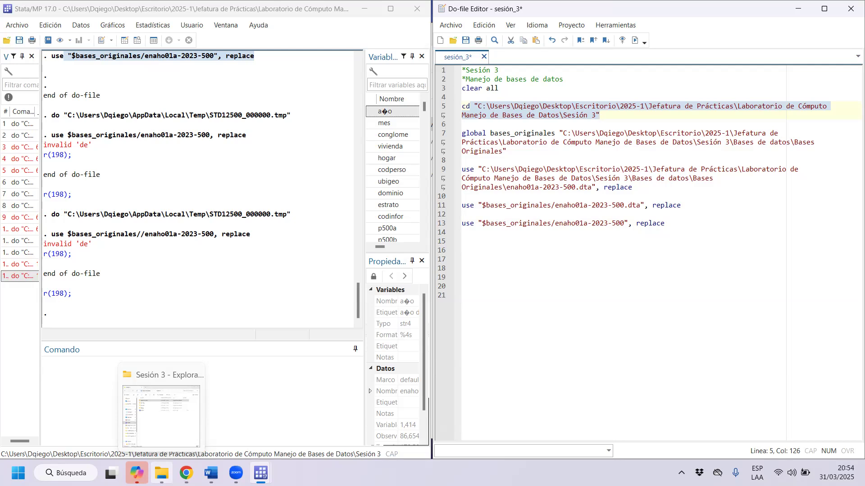
pyautogui.click(652, 115)
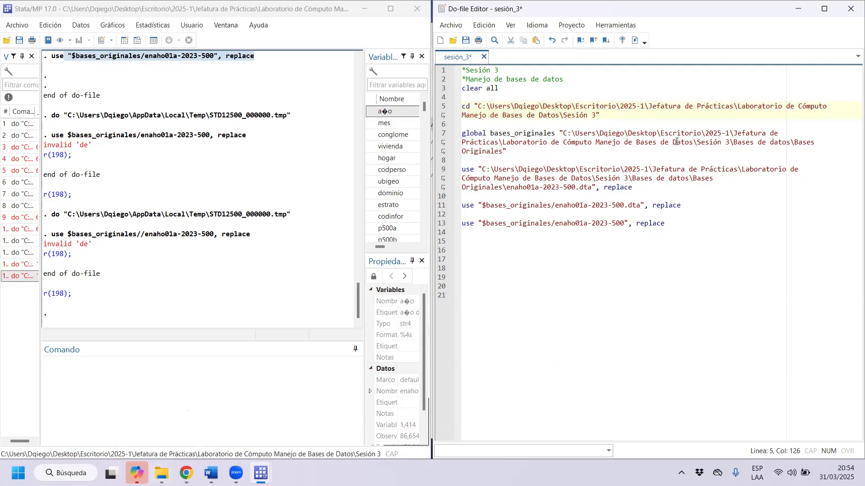
pyautogui.press('Return')
pyautogui.press('Return')
pyautogui.write('use')
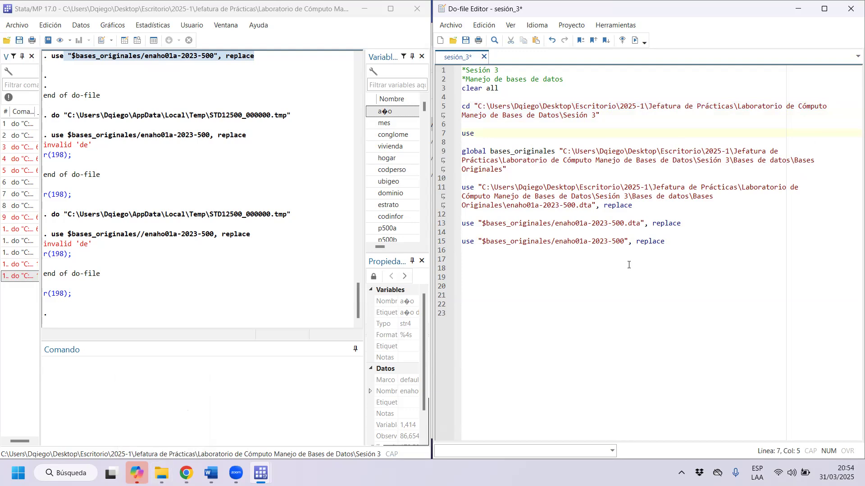
pyautogui.moveTo(635, 206); pyautogui.dragTo(505, 205)
pyautogui.hotkey('ctrl', 'c')
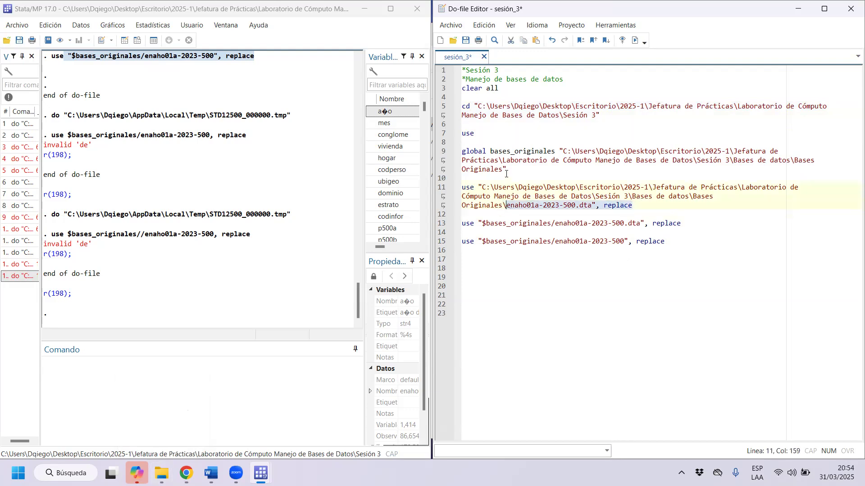
pyautogui.click(508, 133)
pyautogui.hotkey('ctrl', 'v')
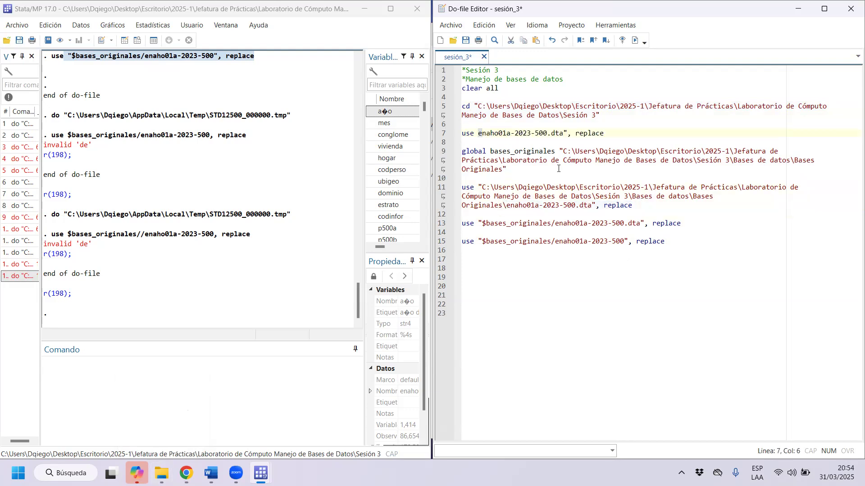
pyautogui.write('"')
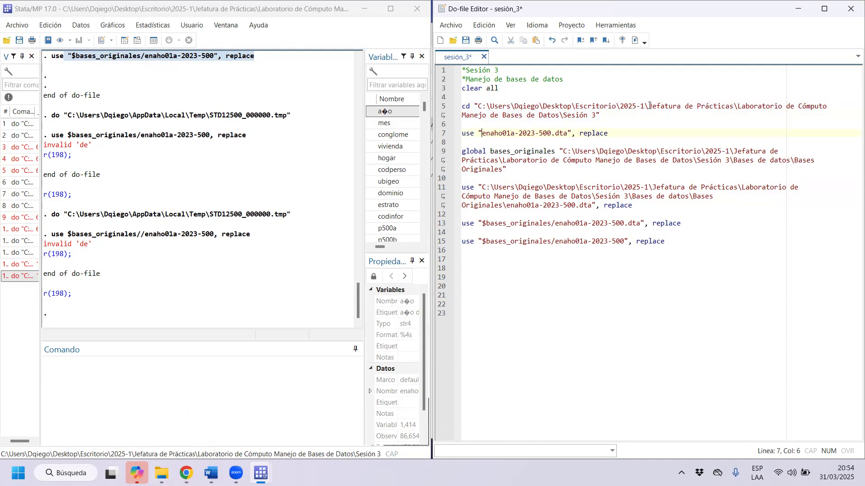
# Try to execute the use "enaho01a-2023-500.dta", replace command on line 7, which relies on the working directory alone.
pyautogui.moveTo(622, 132); pyautogui.dragTo(461, 133)
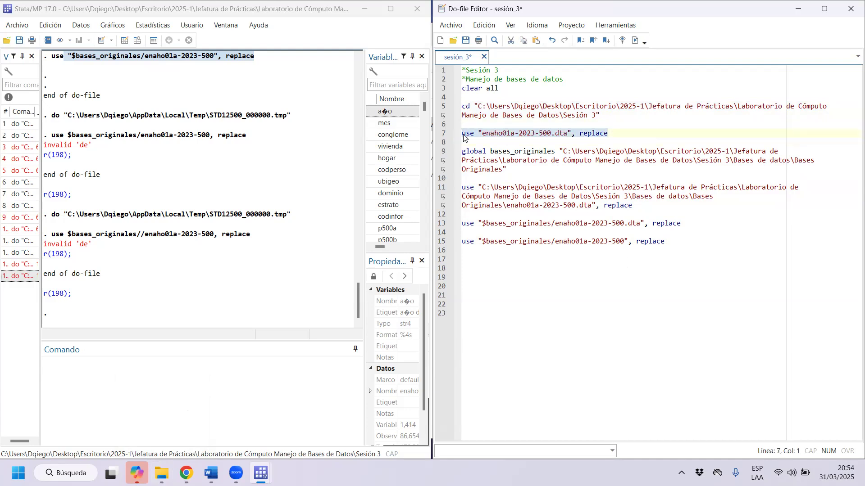
pyautogui.click(483, 133)
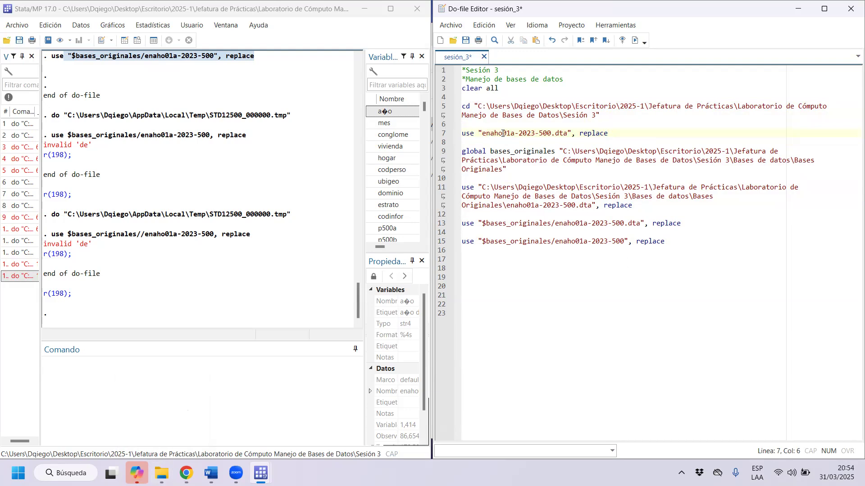
pyautogui.moveTo(622, 131); pyautogui.dragTo(454, 131)
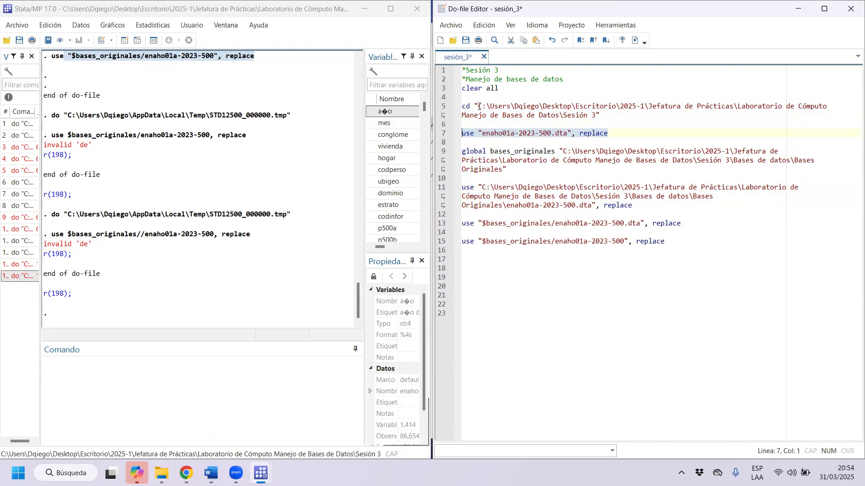
pyautogui.click(455, 107)
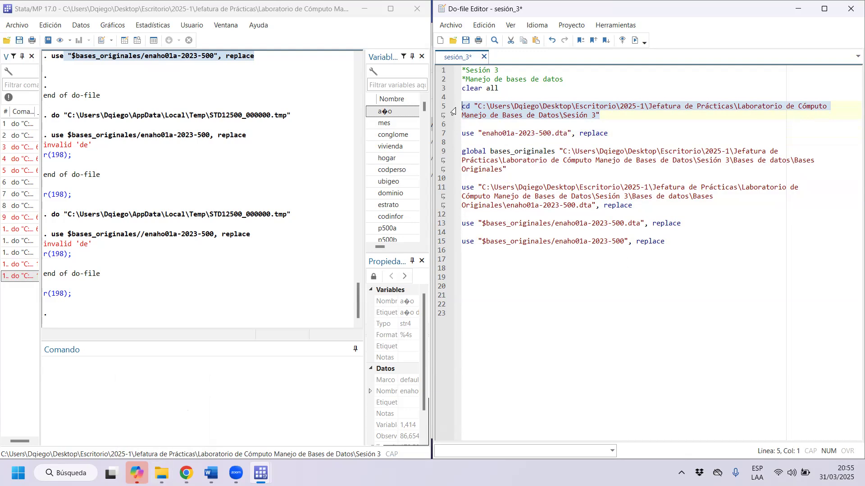
pyautogui.click(445, 133)
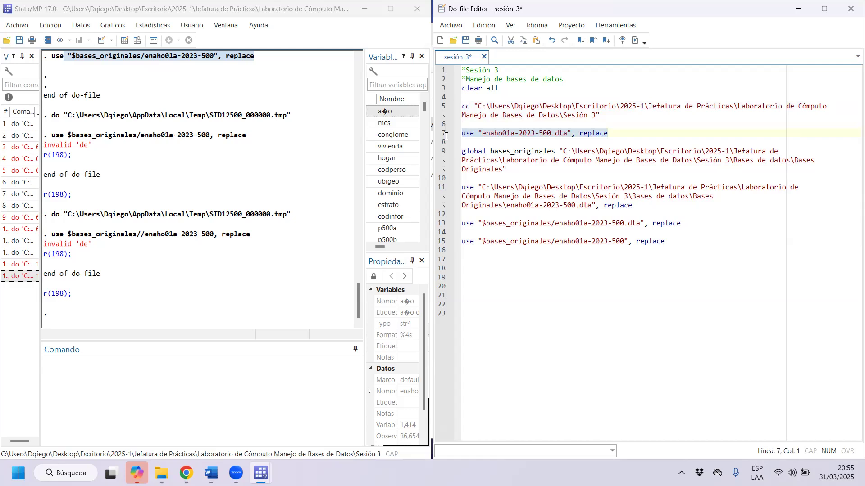
pyautogui.moveTo(446, 136)
pyautogui.mouseDown()
pyautogui.moveTo(465, 107)
pyautogui.moveTo(456, 136)
pyautogui.mouseUp()
pyautogui.click(458, 133)
pyautogui.click(635, 40)
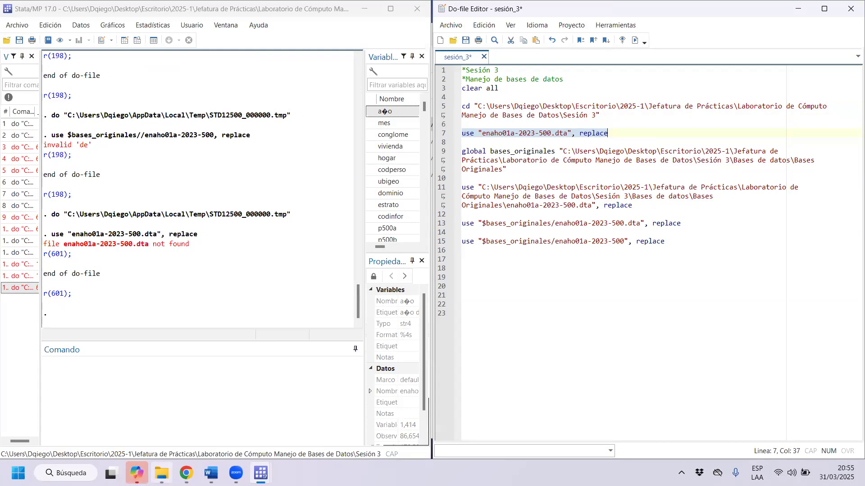
# Switch to File Explorer, view the Bases Originales folder inside Bases de datos, and return to the do-file.
pyautogui.click(161, 473)
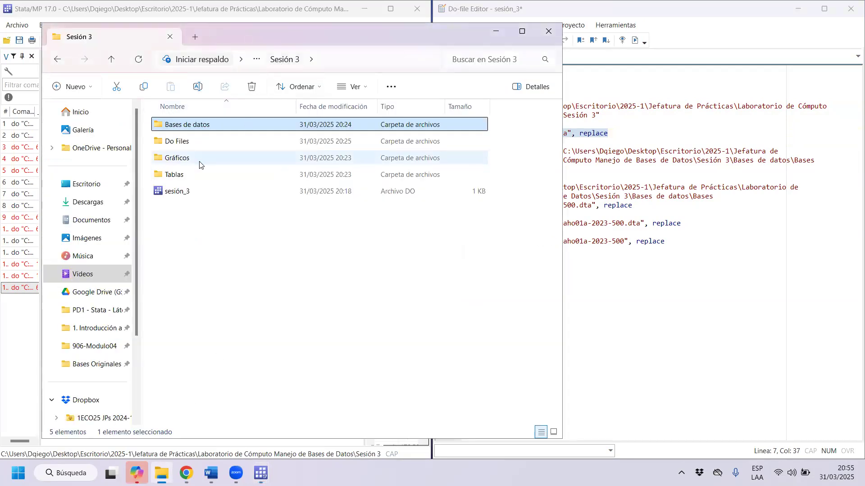
pyautogui.doubleClick(212, 129)
pyautogui.click(215, 142)
pyautogui.doubleClick(215, 142)
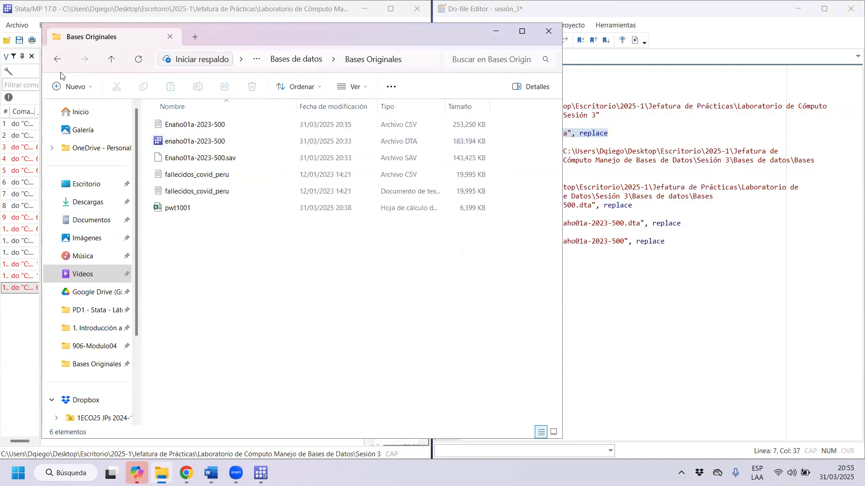
pyautogui.click(30, 16)
pyautogui.click(665, 6)
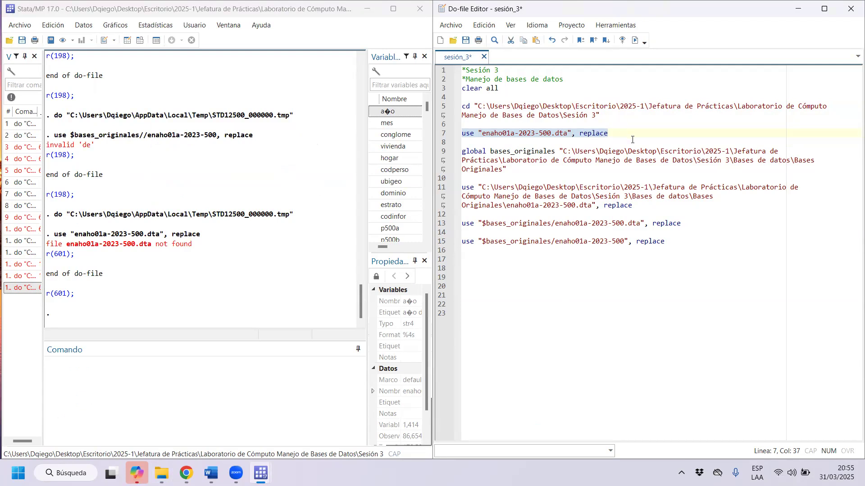
# Delete the test use command on line 7 and its extra blank lines.
pyautogui.moveTo(627, 135); pyautogui.dragTo(460, 137)
pyautogui.press('BackSpace')
pyautogui.press('BackSpace')
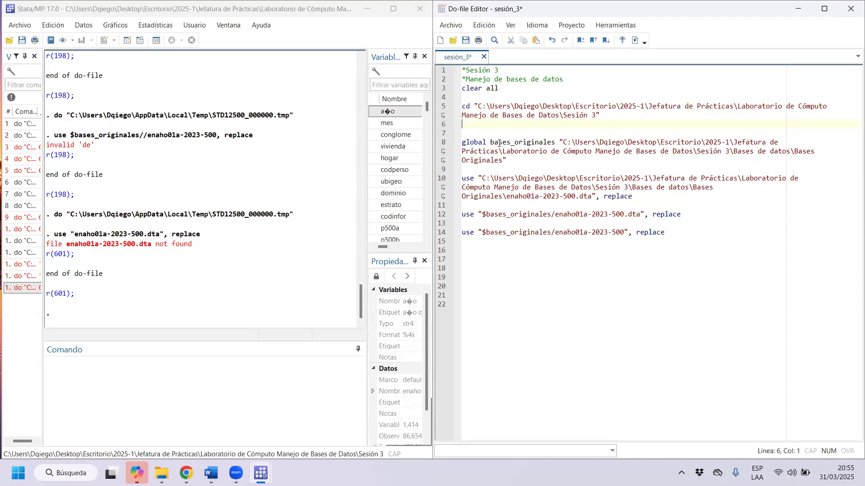
pyautogui.press('Delete')
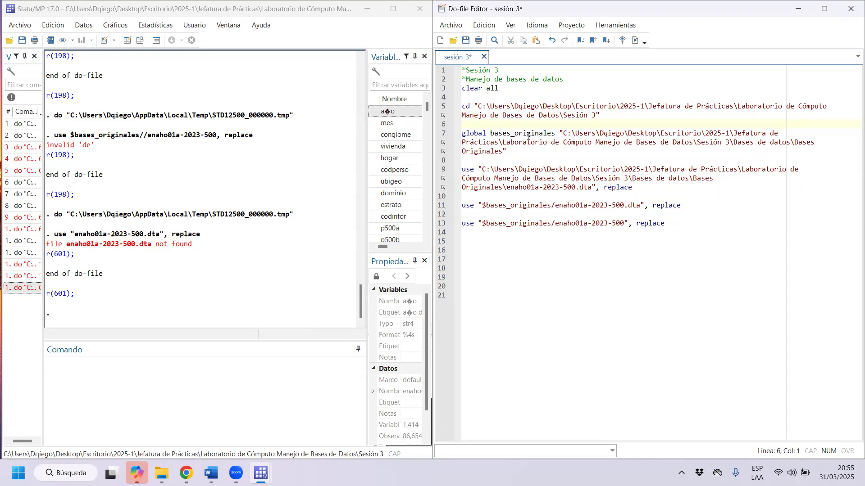
# Highlight the folder path and the macro name in the global bases_originales definition.
pyautogui.click(518, 152)
pyautogui.keyDown('shift'); pyautogui.click(560, 133); pyautogui.keyUp('shift')
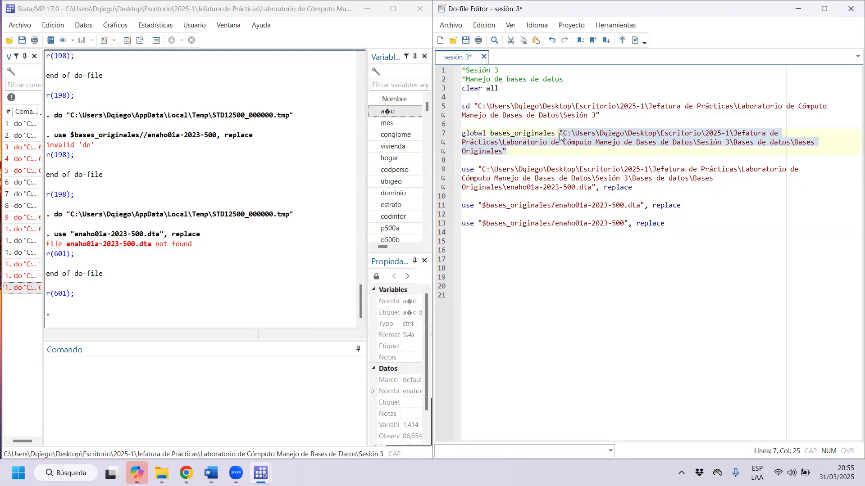
pyautogui.click(559, 132)
pyautogui.moveTo(560, 132); pyautogui.dragTo(523, 155)
pyautogui.moveTo(555, 133); pyautogui.dragTo(490, 133)
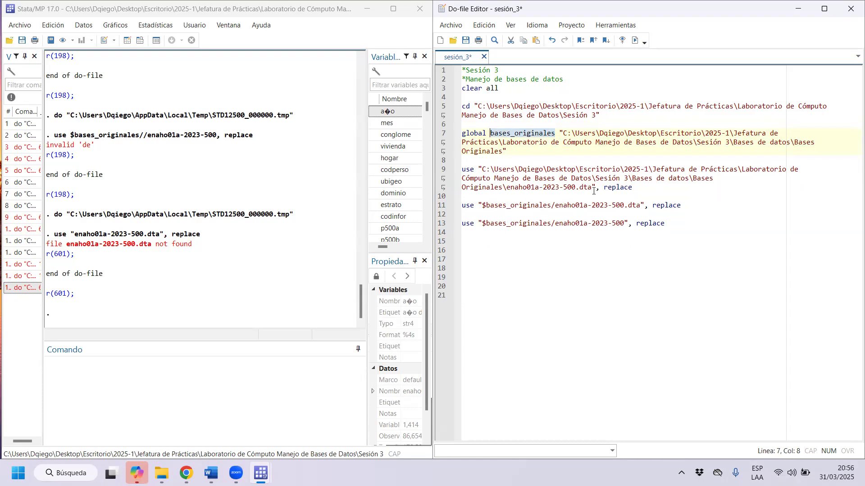
# Compare the full path in the first use command with the $bases_originales reference, the global path and the cd directory.
pyautogui.moveTo(594, 188); pyautogui.dragTo(510, 188)
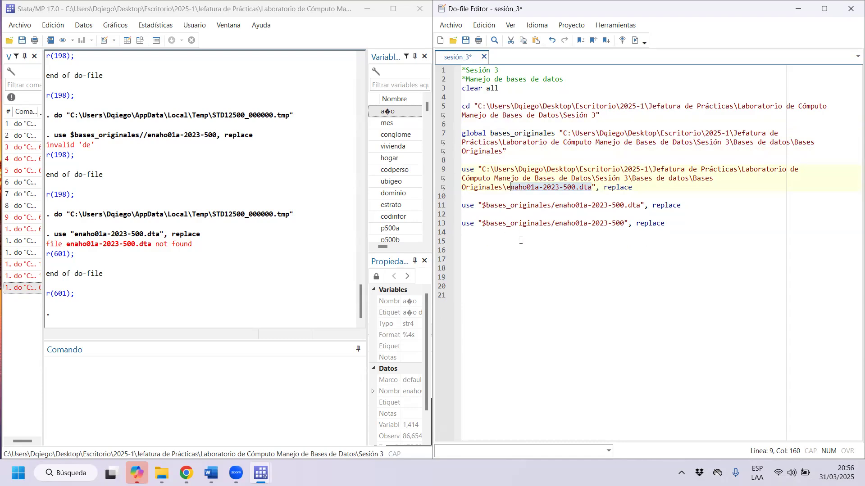
pyautogui.moveTo(482, 171); pyautogui.dragTo(596, 191)
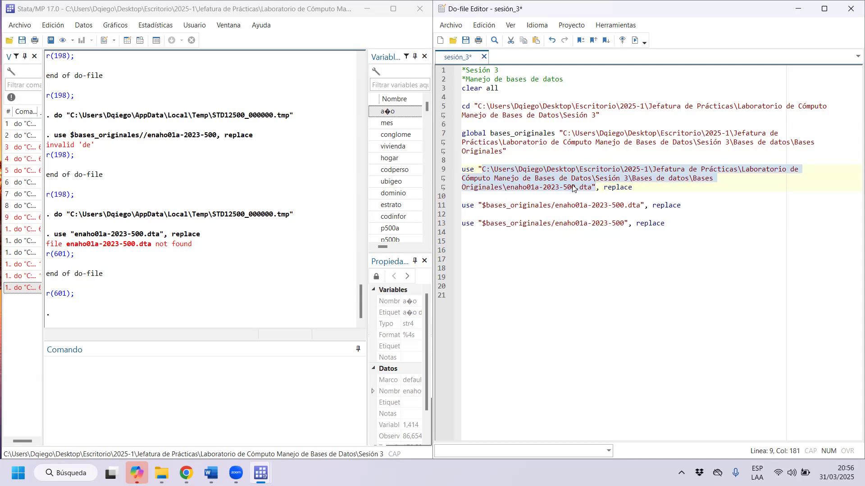
pyautogui.moveTo(550, 206); pyautogui.dragTo(479, 206)
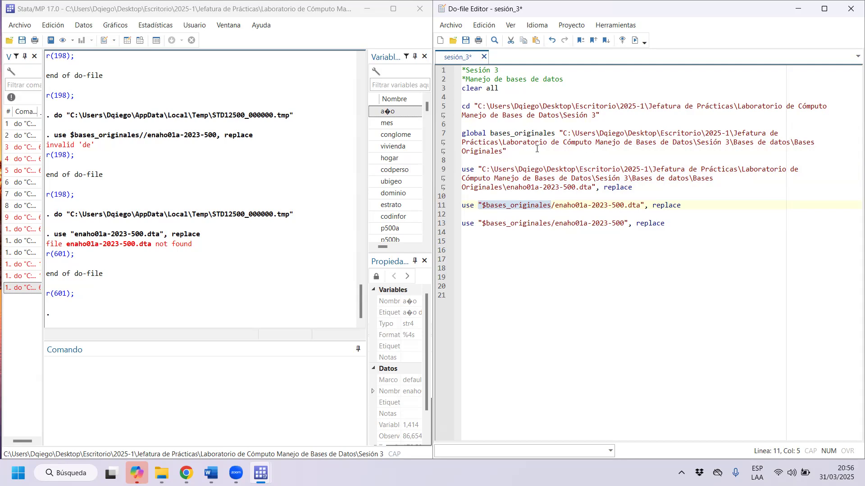
pyautogui.moveTo(620, 115); pyautogui.dragTo(435, 110)
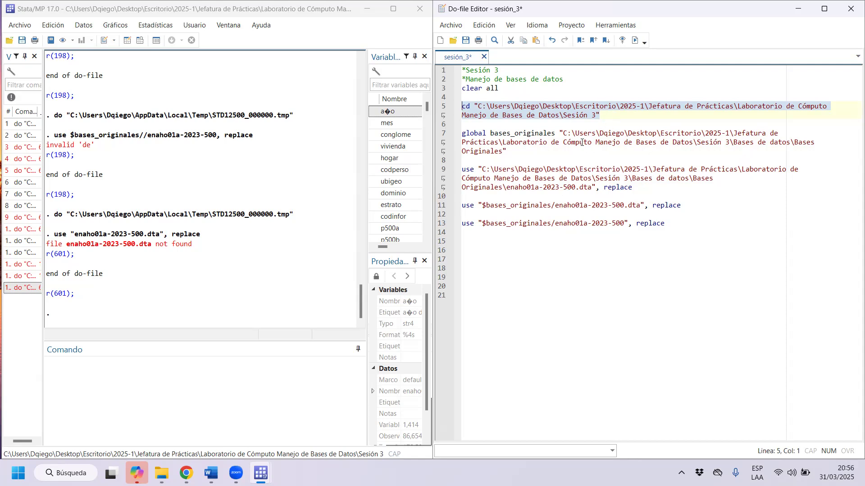
pyautogui.moveTo(567, 134); pyautogui.dragTo(573, 151)
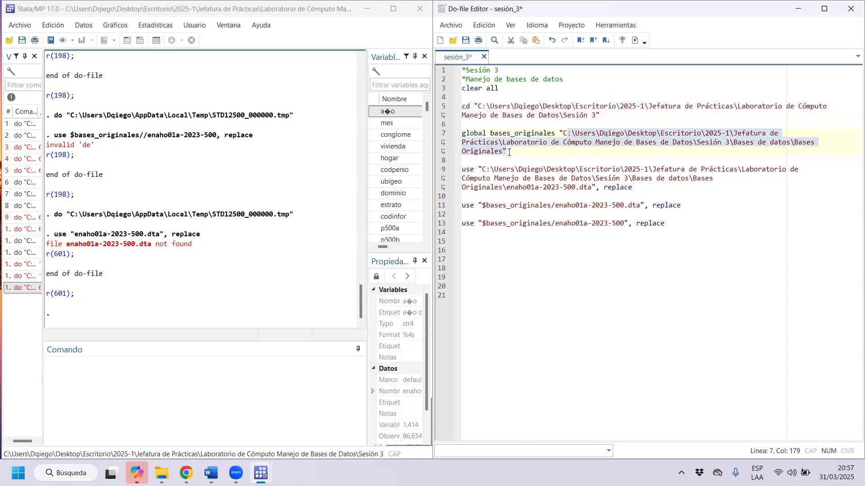
pyautogui.moveTo(482, 169); pyautogui.dragTo(498, 197)
pyautogui.moveTo(605, 113); pyautogui.dragTo(459, 105)
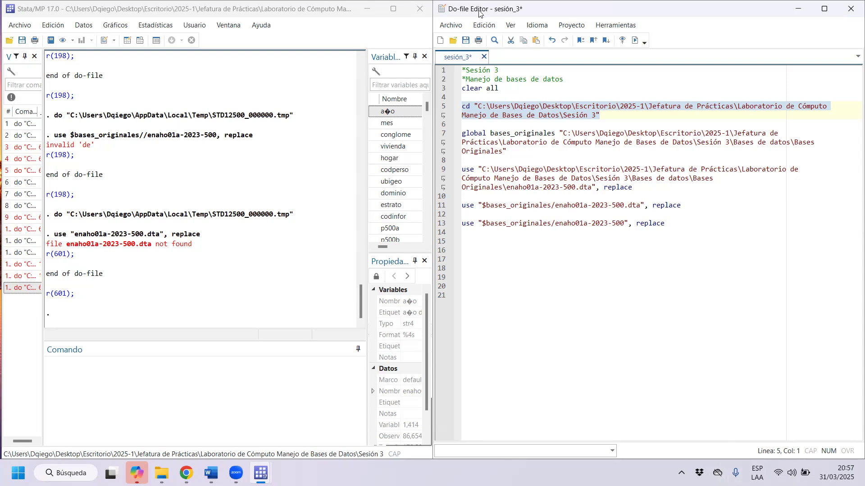
# Add a browse command below the last use command and execute it to open the dataset in the data browser.
pyautogui.click(730, 233)
pyautogui.press('Return')
pyautogui.press('Return')
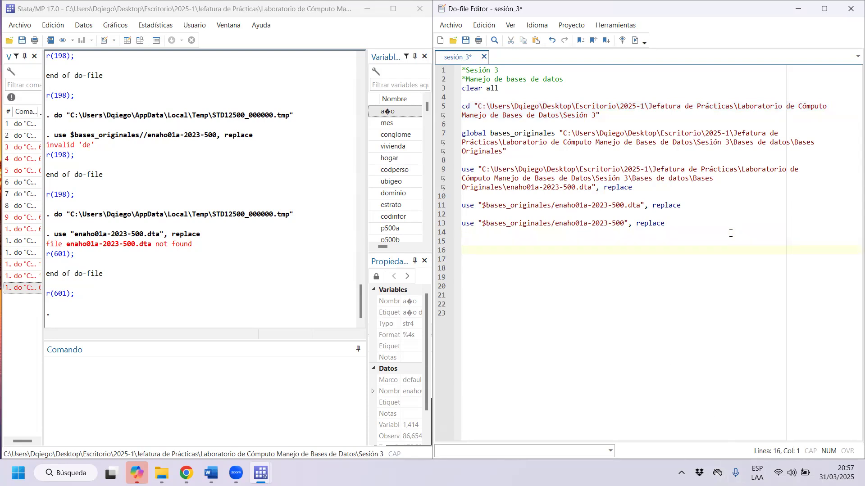
pyautogui.write('browse')
pyautogui.press('BackSpace')
pyautogui.press('BackSpace')
pyautogui.press('BackSpace')
pyautogui.press('BackSpace')
pyautogui.press('Home')
pyautogui.press('BackSpace')
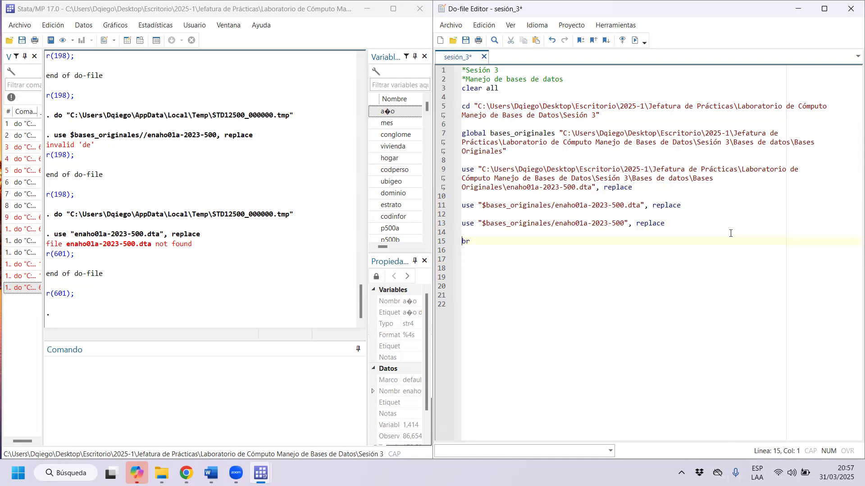
pyautogui.hotkey('shift', 'End')
pyautogui.hotkey('ctrl', 'd')
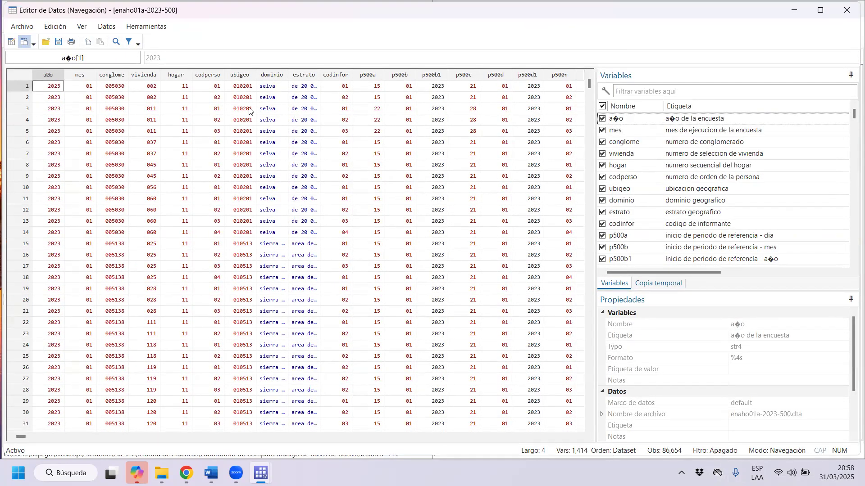
# Examine the number of variables and observations in the properties of the enaho01a-2023-500 dataset.
pyautogui.click(360, 1)
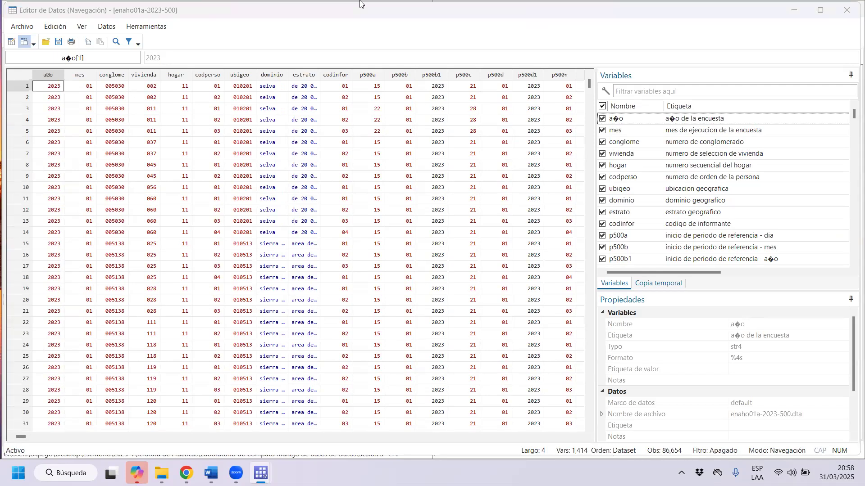
pyautogui.scroll(-3, 795, 415)
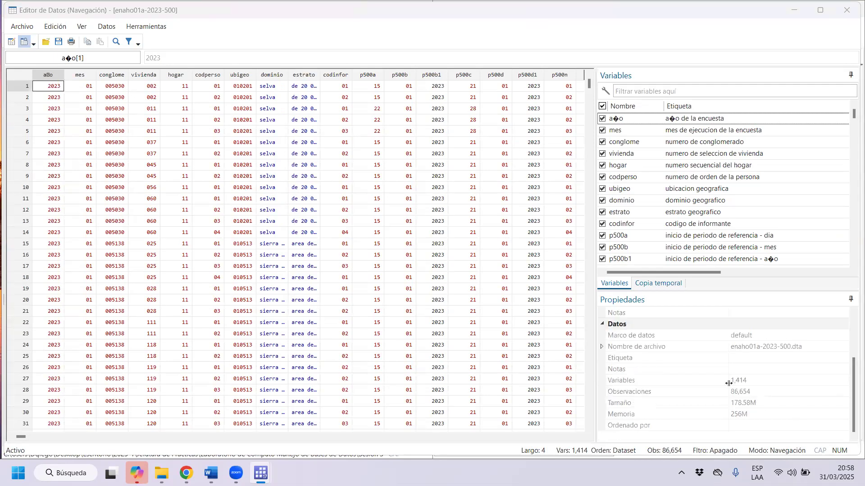
pyautogui.click(734, 383)
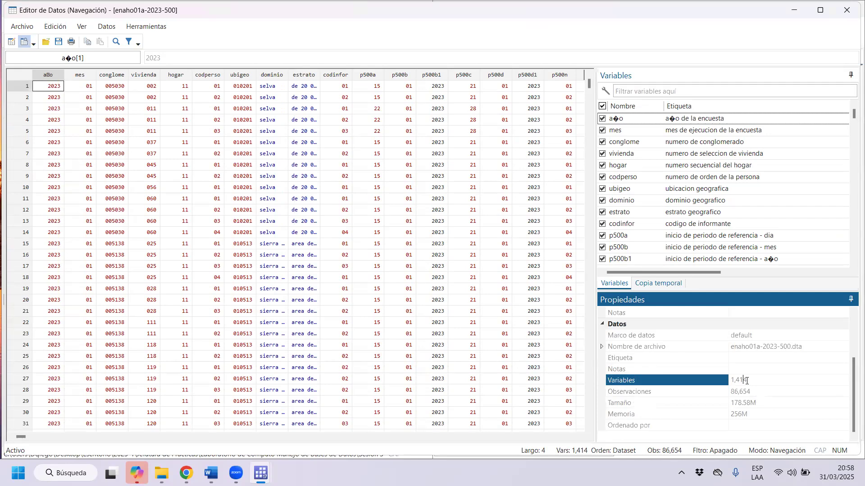
pyautogui.moveTo(746, 380); pyautogui.dragTo(718, 379)
pyautogui.click(742, 392)
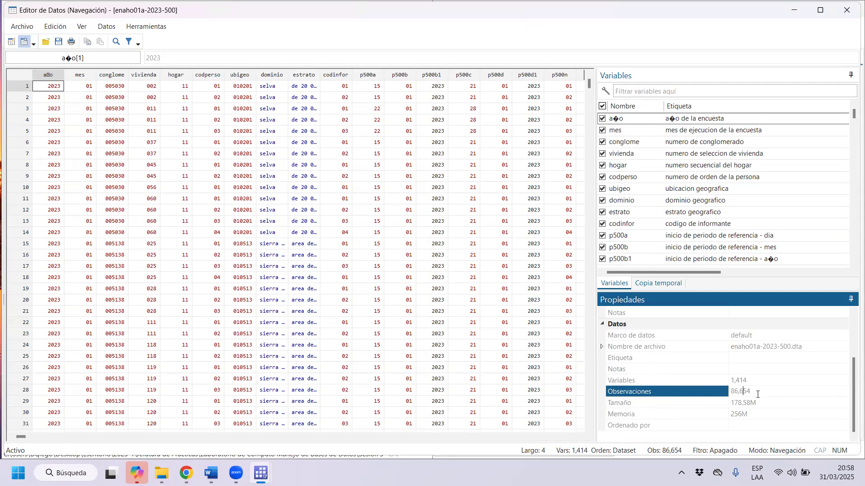
# Inspect the rows of observations 2 and 1, including the year and month cells of the first observation.
pyautogui.click(32, 99)
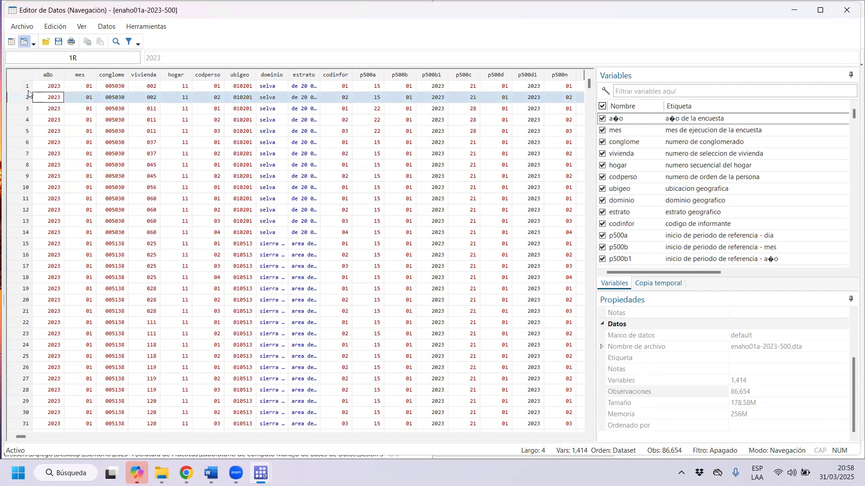
pyautogui.click(28, 89)
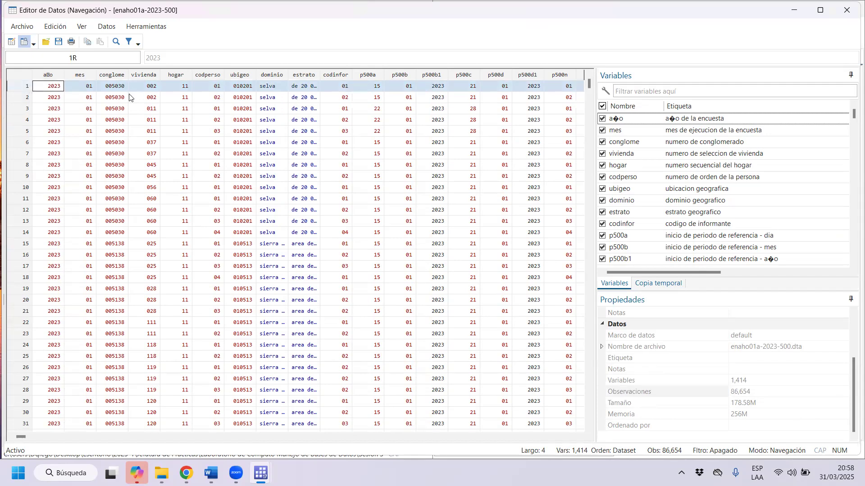
pyautogui.click(53, 89)
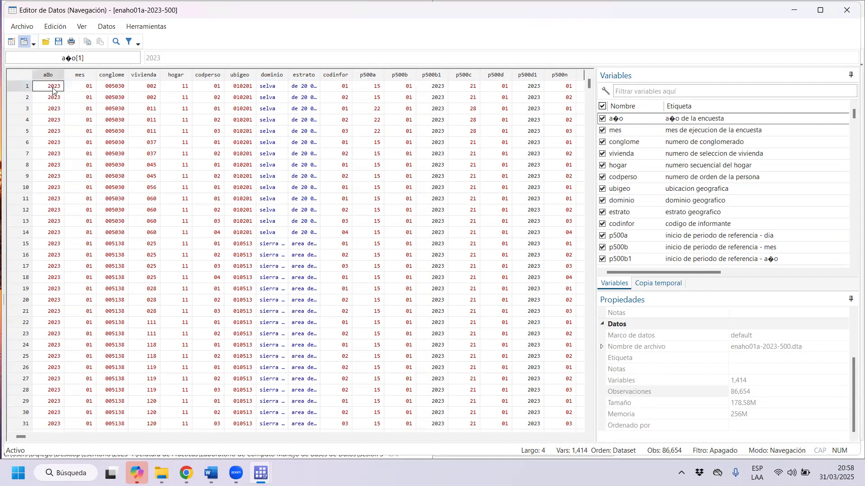
pyautogui.click(79, 88)
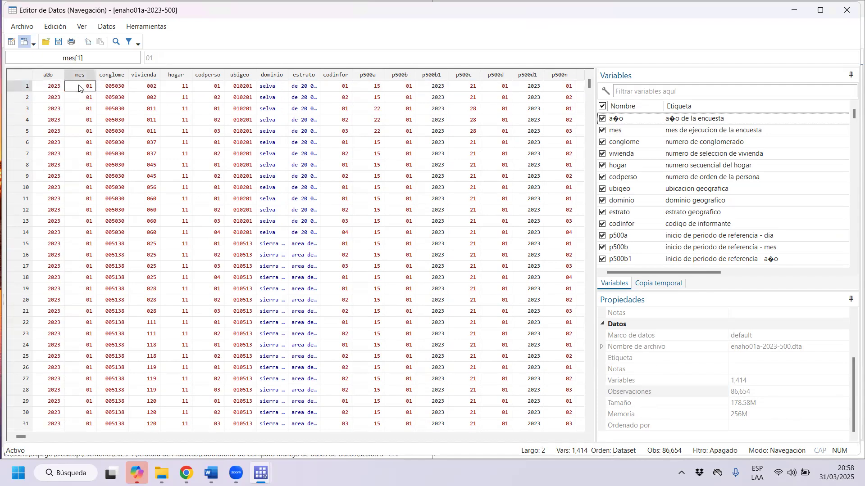
# Inspect the conglome, vivienda and hogar cells of the first observation.
pyautogui.click(120, 90)
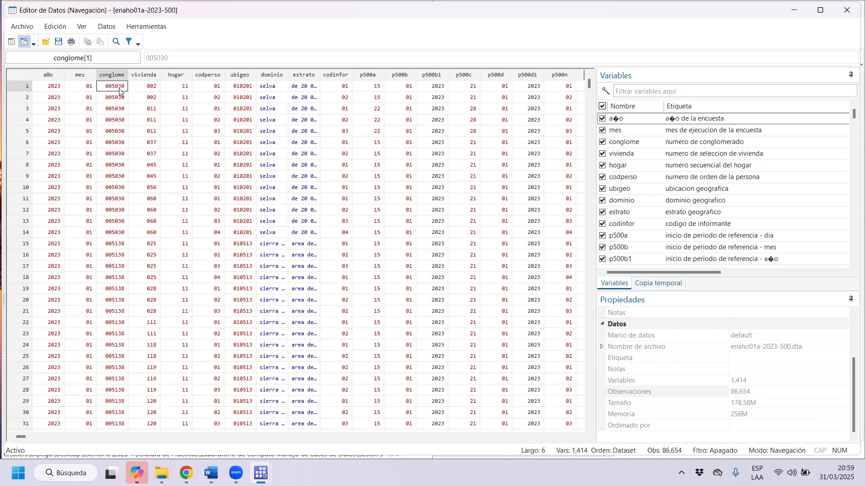
pyautogui.click(154, 88)
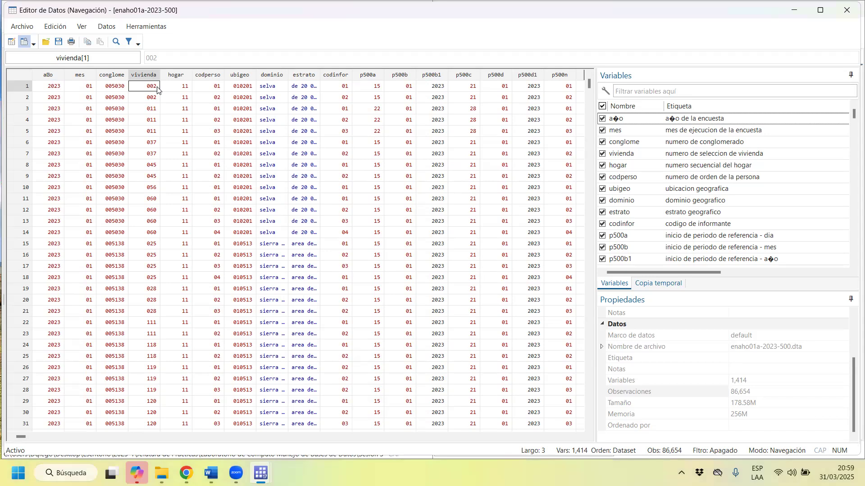
pyautogui.click(187, 88)
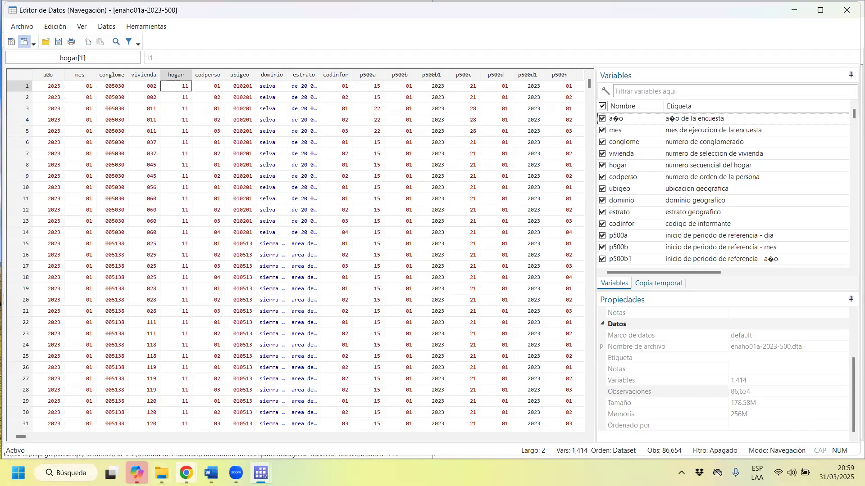
# Switch to Excel by launching it and create a blank workbook.
pyautogui.moveTo(211, 473)
pyautogui.click(66, 473)
pyautogui.write('excel')
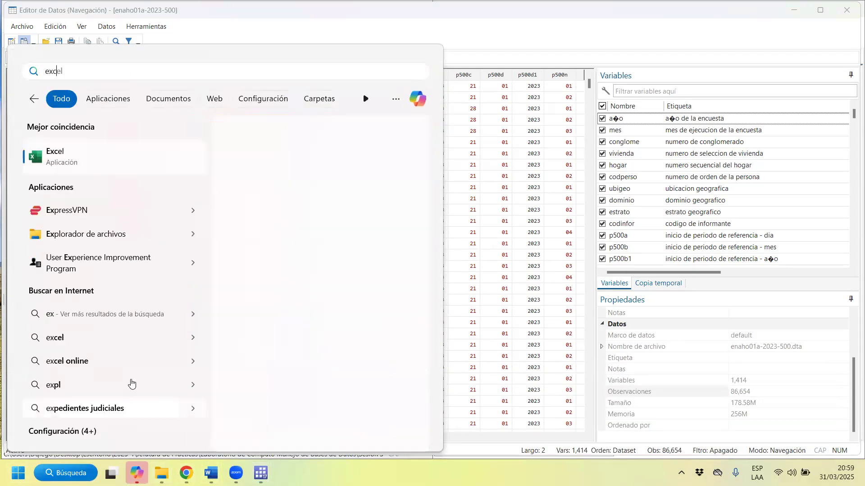
pyautogui.press('Return')
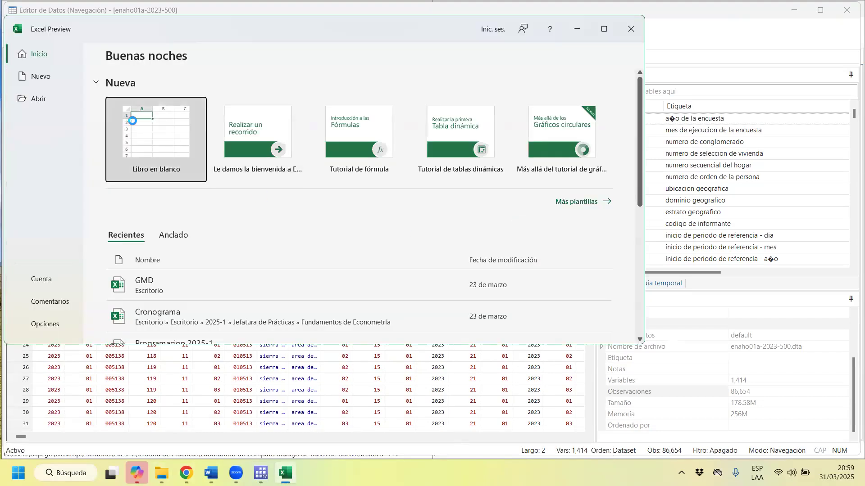
pyautogui.click(132, 120)
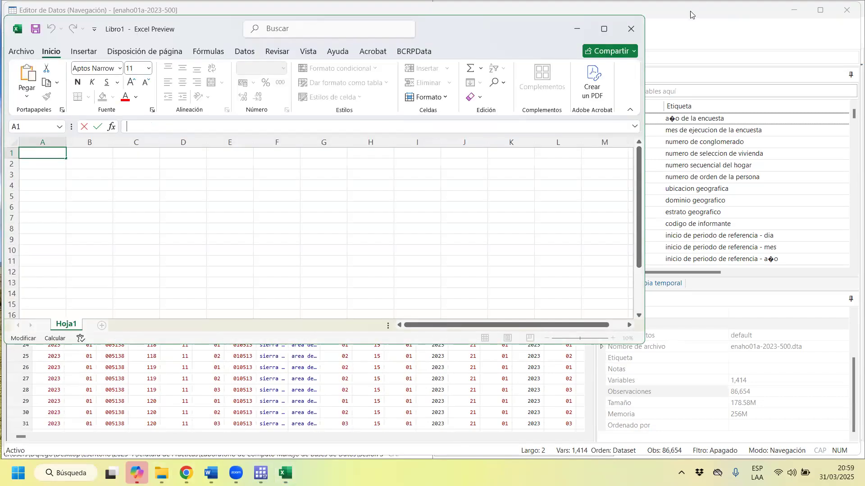
# Enter the household code 11 in cell A1 and its reading "1/1 ." as text in cell B1.
pyautogui.write('11')
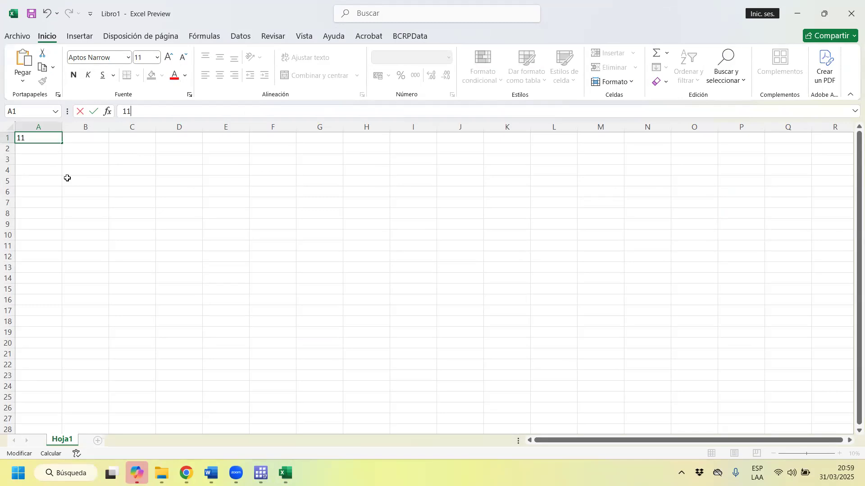
pyautogui.press('Return')
pyautogui.press('Right')
pyautogui.press('Up')
pyautogui.write('1')
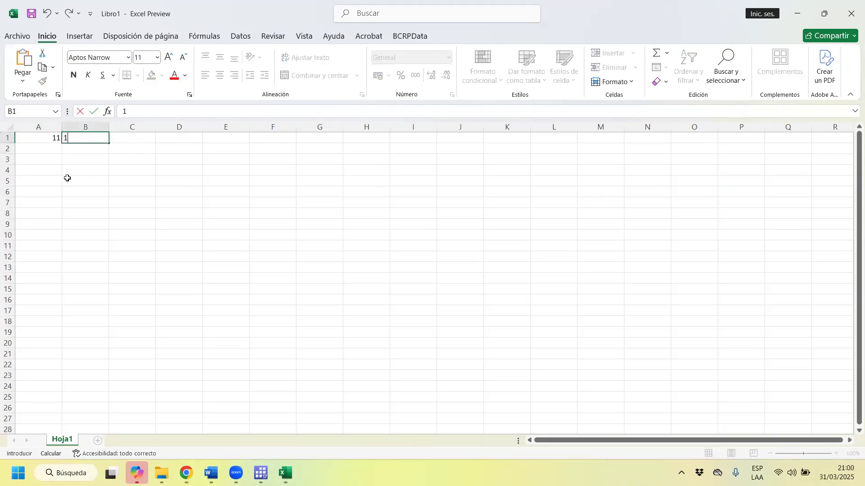
pyautogui.write('/1')
pyautogui.press('Return')
pyautogui.press('Return')
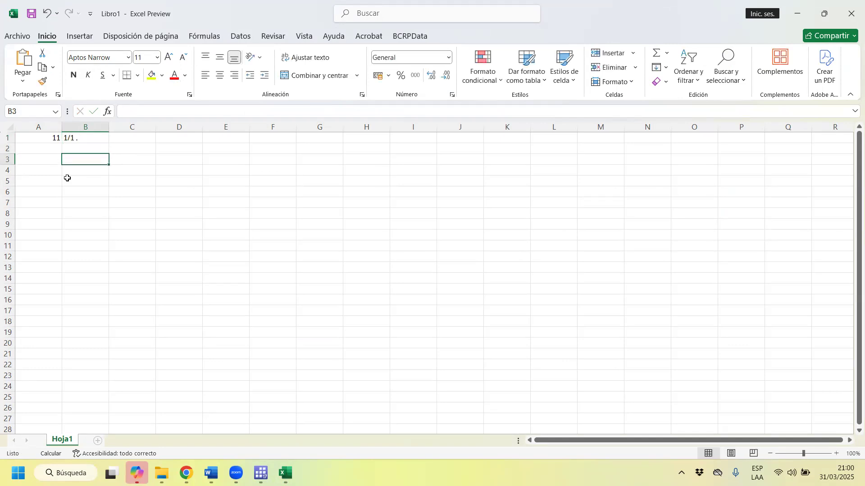
# Enter the code 12 in cell A3 and its reading "1/2." in cell B3.
pyautogui.press('Left')
pyautogui.write('12')
pyautogui.press('Tab')
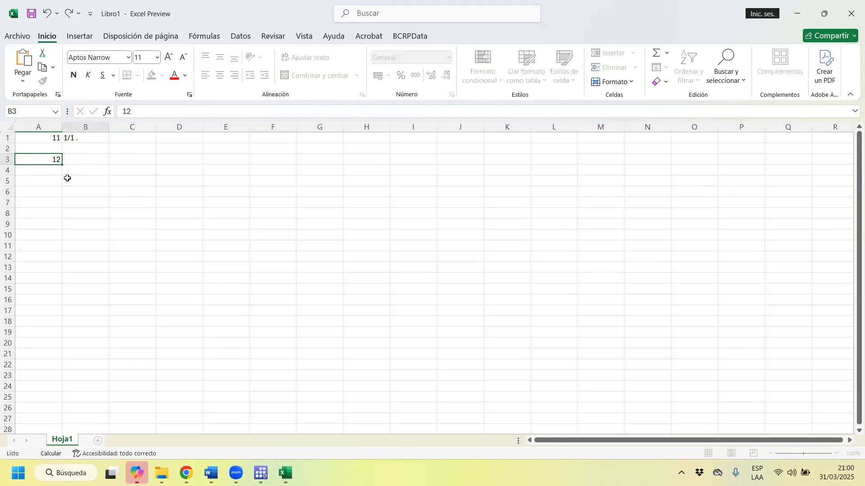
pyautogui.write('1/')
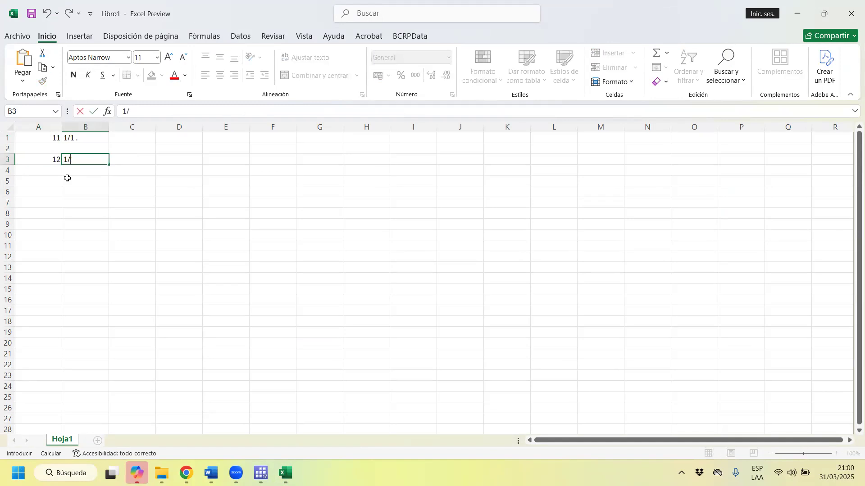
pyautogui.write('2.')
pyautogui.press('Return')
# Enter the code 22 in cell A4 and its reading "2/2." in cell B4.
pyautogui.write('22')
pyautogui.press('Tab')
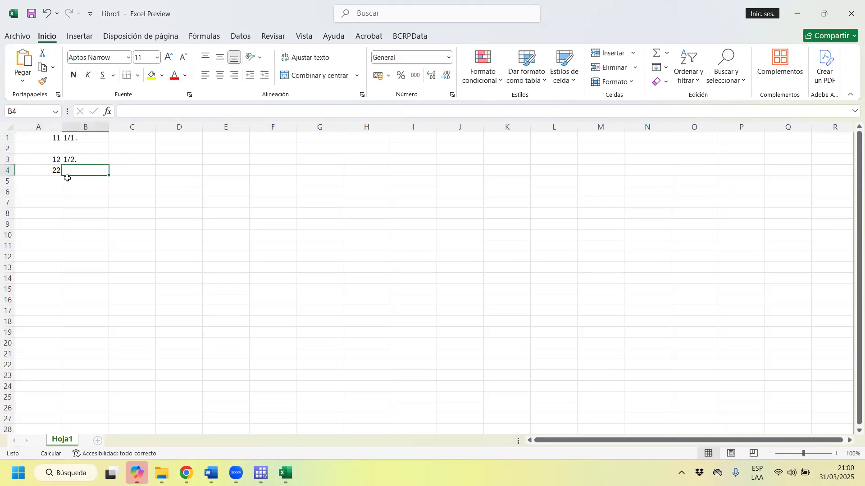
pyautogui.write('2/')
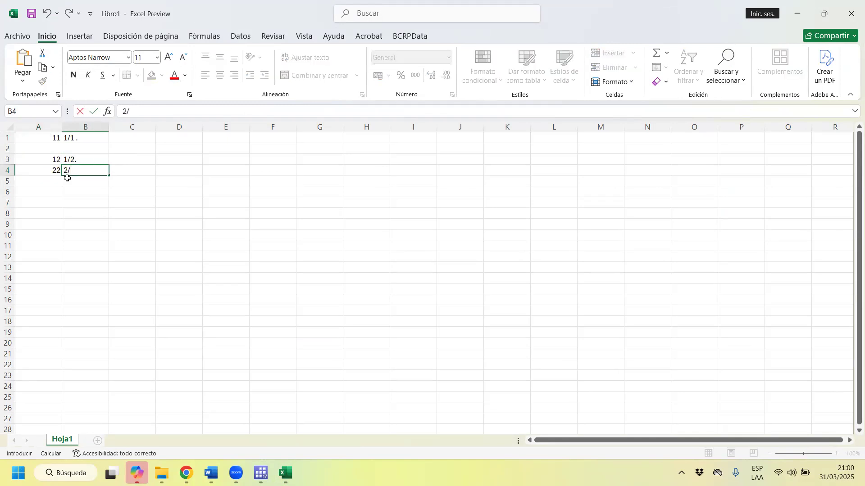
pyautogui.write('2.')
pyautogui.press('Return')
pyautogui.press('Return')
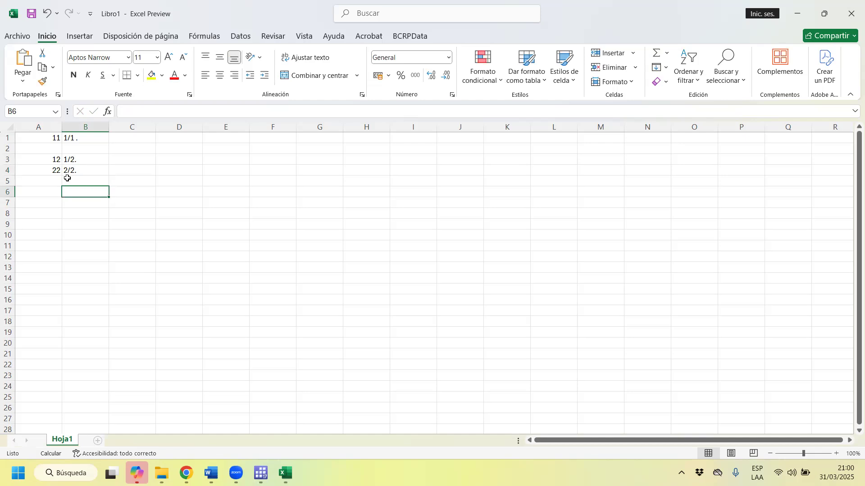
# Enter the code 13 in cell A6 and its reading "1/3." in cell B6.
pyautogui.press('Left')
pyautogui.write('1')
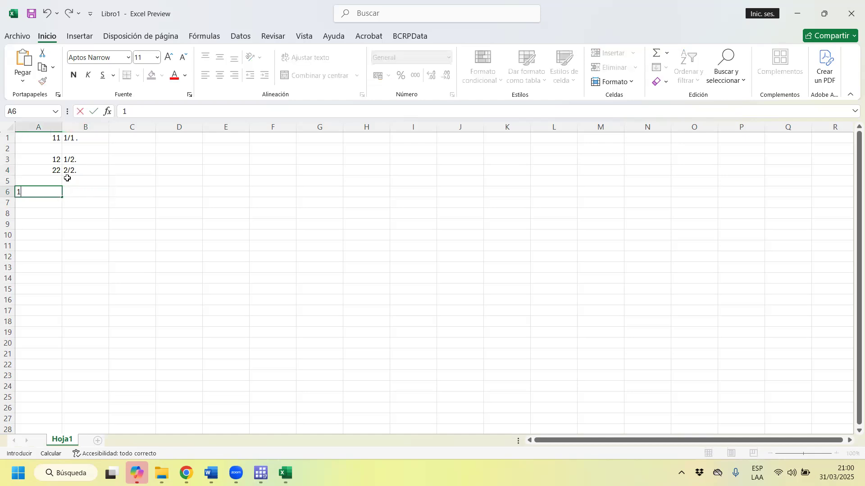
pyautogui.write('3')
pyautogui.press('Tab')
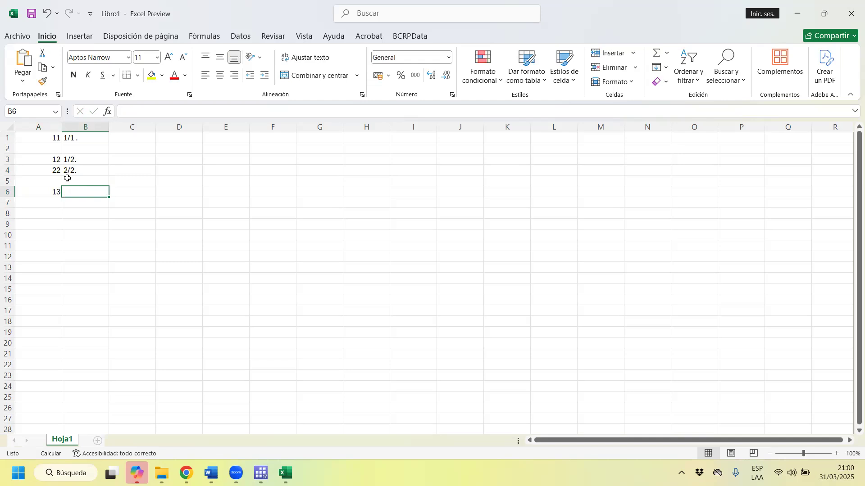
pyautogui.write('1/3.')
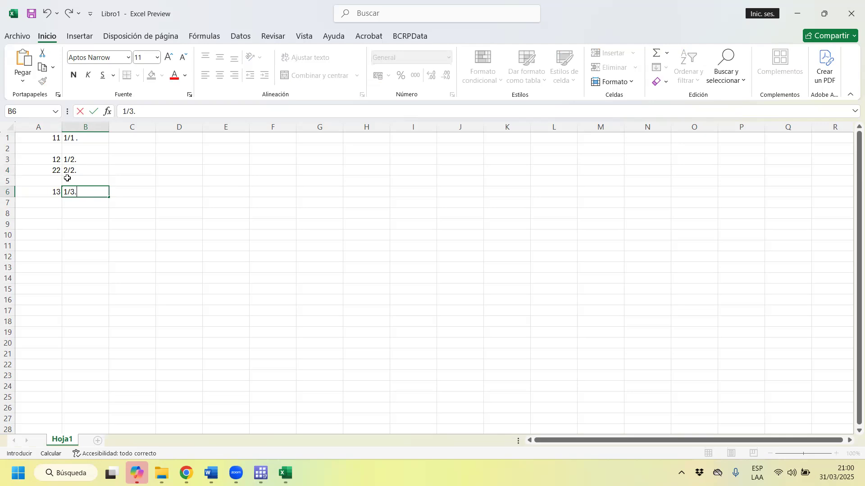
pyautogui.press('Return')
# Enter the code 23 in cell A7 and its reading "2/3." in cell B7.
pyautogui.press('Left')
pyautogui.write('23')
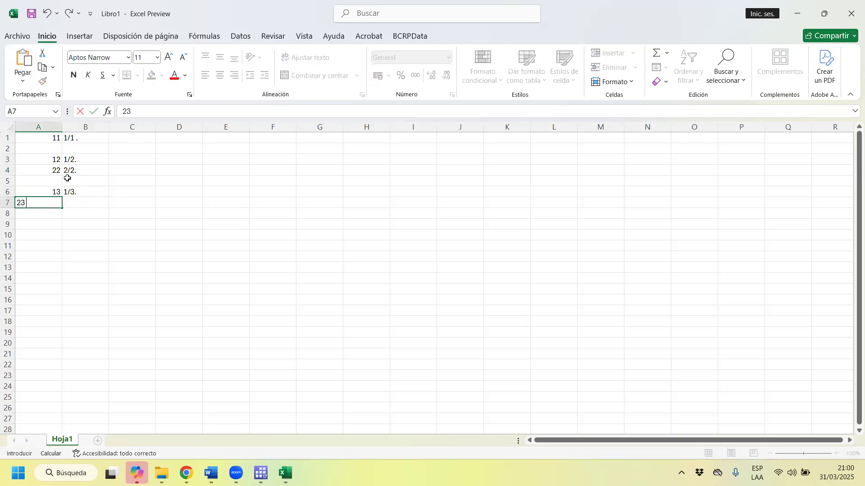
pyautogui.press('Return')
pyautogui.press('Right')
pyautogui.press('Up')
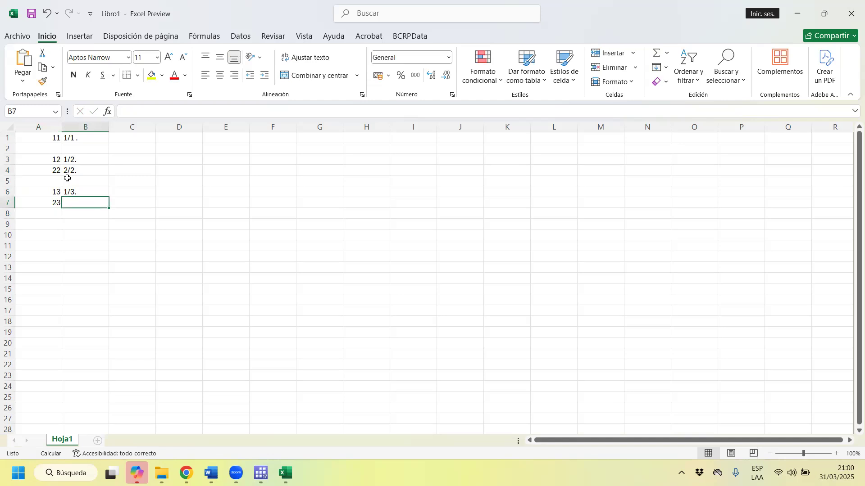
pyautogui.write('2/')
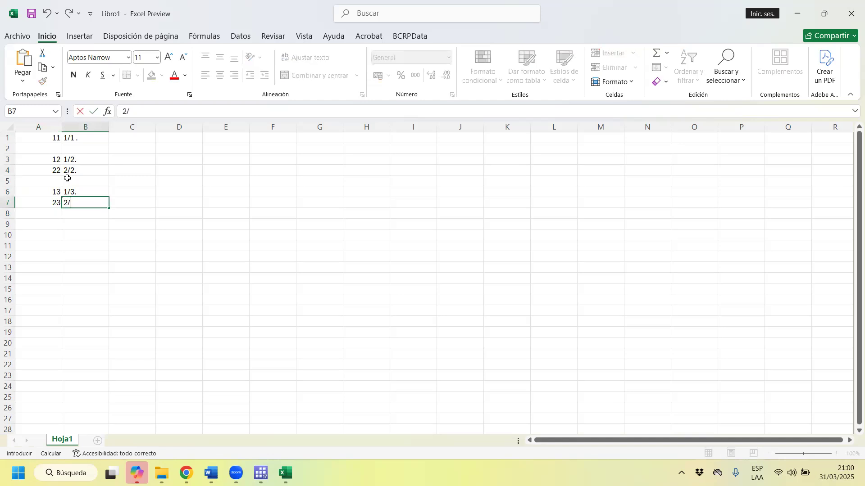
pyautogui.write('3.')
pyautogui.press('Return')
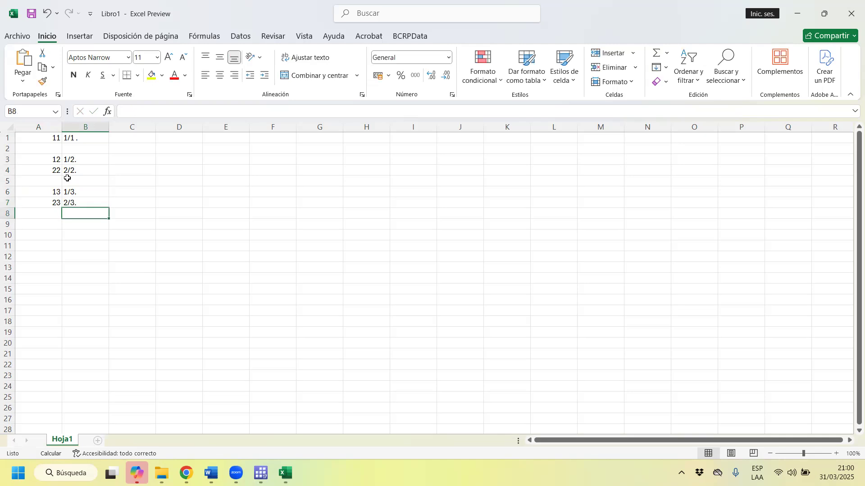
# Enter the code 33 in cell A8 and its reading "3/3." in cell B8.
pyautogui.press('Left')
pyautogui.write('33')
pyautogui.press('Tab')
pyautogui.write('3')
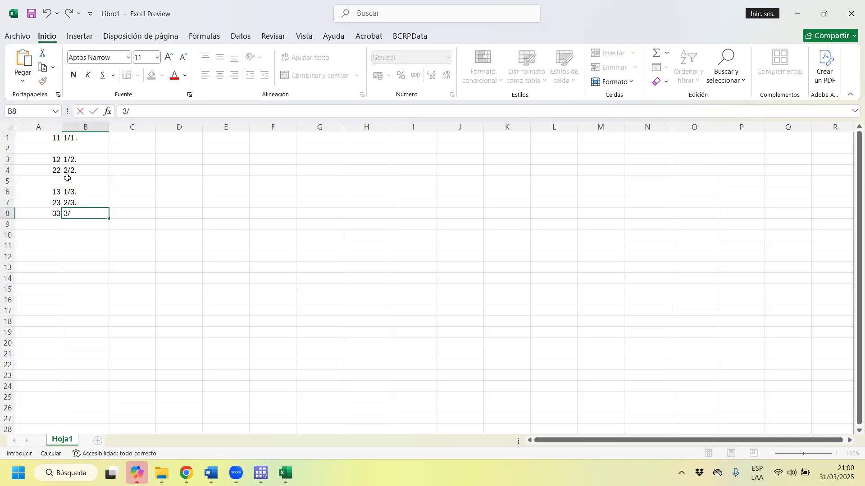
pyautogui.write('/3.')
pyautogui.press('Return')
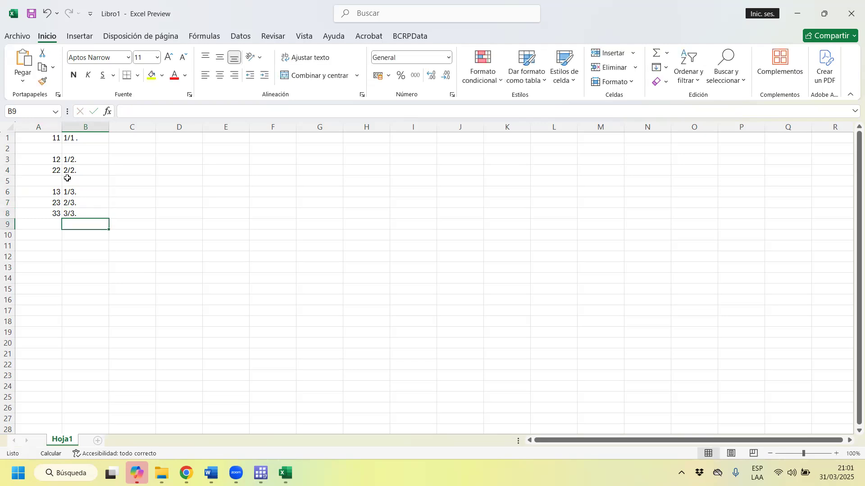
# Review the readings in column B for the one-, two- and three-household groups.
pyautogui.press('Up')
pyautogui.press('Up')
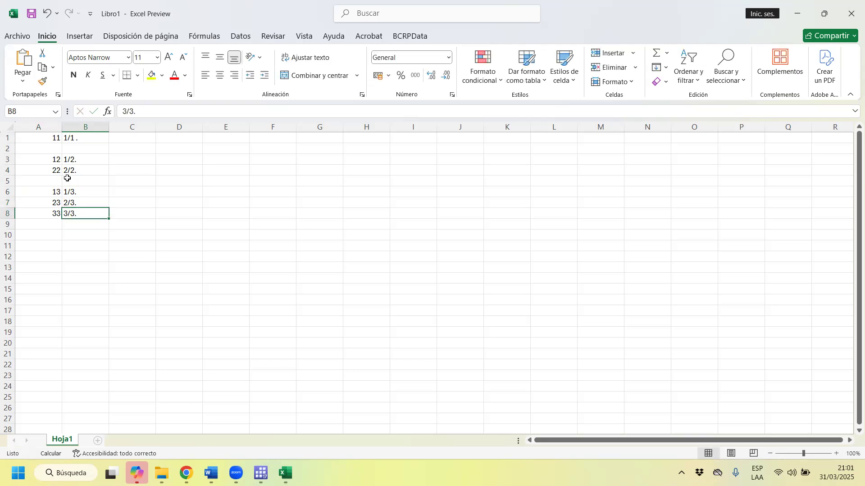
pyautogui.press('Up')
pyautogui.press('Up')
pyautogui.press('Up')
pyautogui.press('Up')
pyautogui.press('Up')
pyautogui.press('Up')
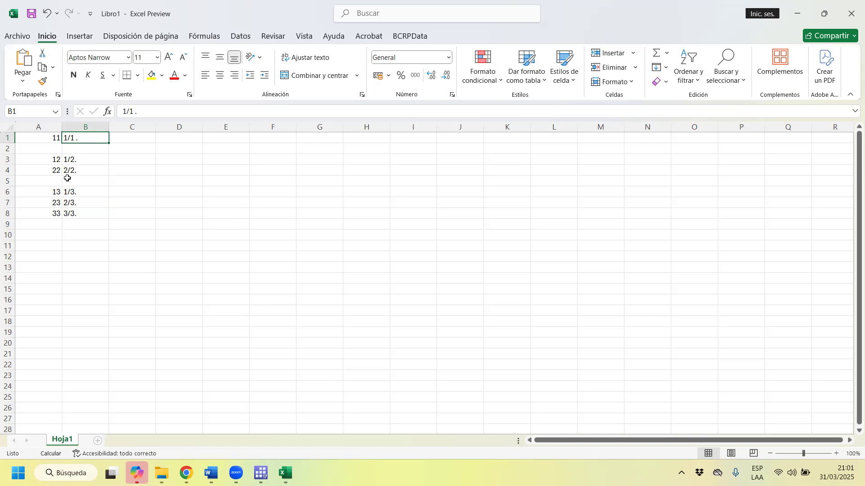
pyautogui.press('Down')
pyautogui.press('Down')
pyautogui.press('Down')
pyautogui.press('Down')
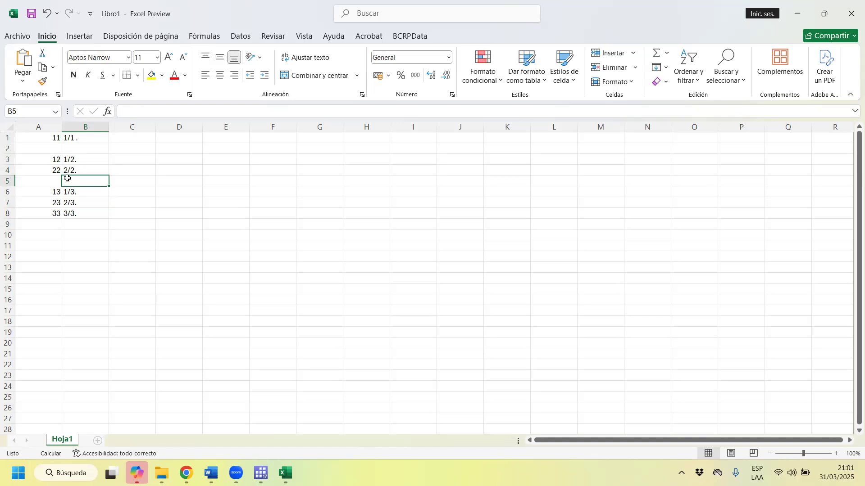
# Enter the four-household codes 14, 24, 34 and 44 in cells A10 to A13.
pyautogui.press('Left')
pyautogui.press('Down')
pyautogui.press('Down')
pyautogui.press('Down')
pyautogui.press('Down')
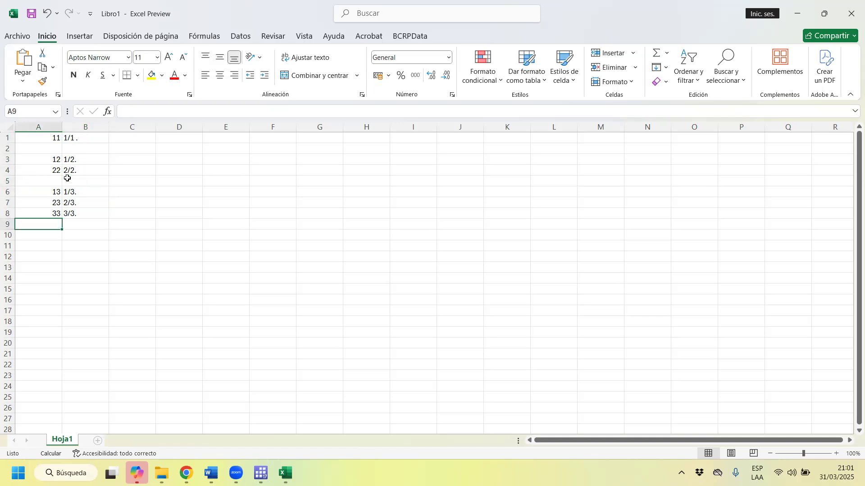
pyautogui.press('Down')
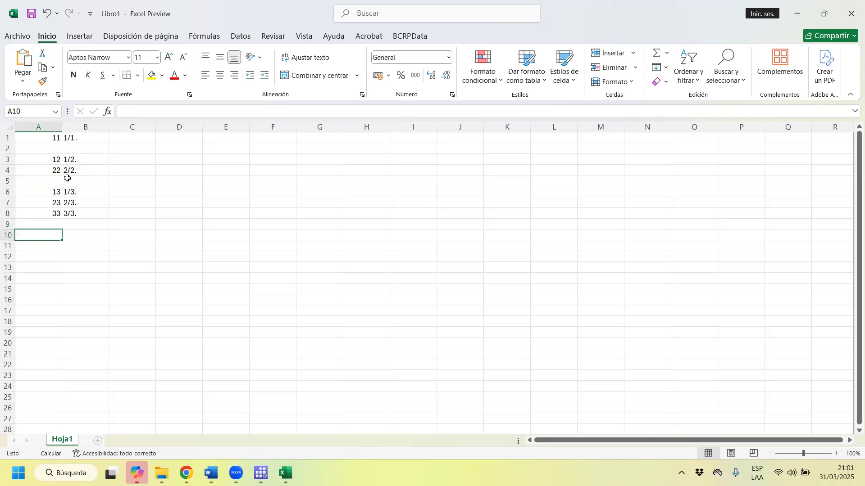
pyautogui.write('15')
pyautogui.press('BackSpace')
pyautogui.write('4')
pyautogui.press('Return')
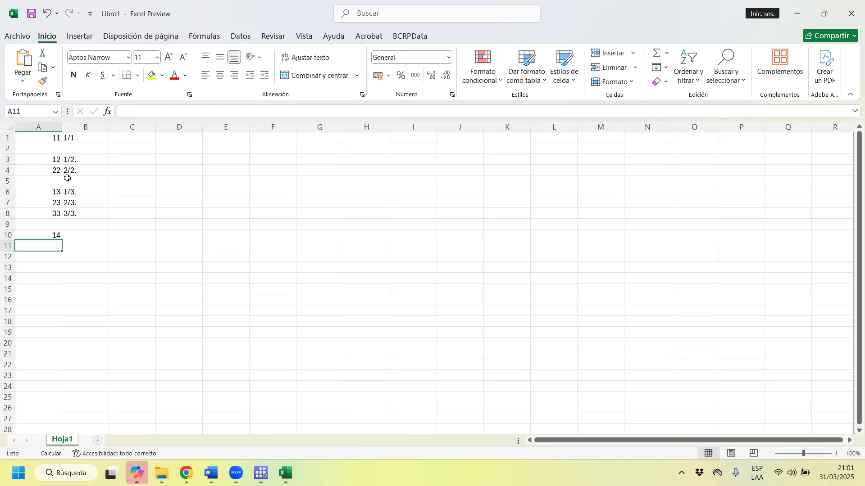
pyautogui.write('24')
pyautogui.press('Return')
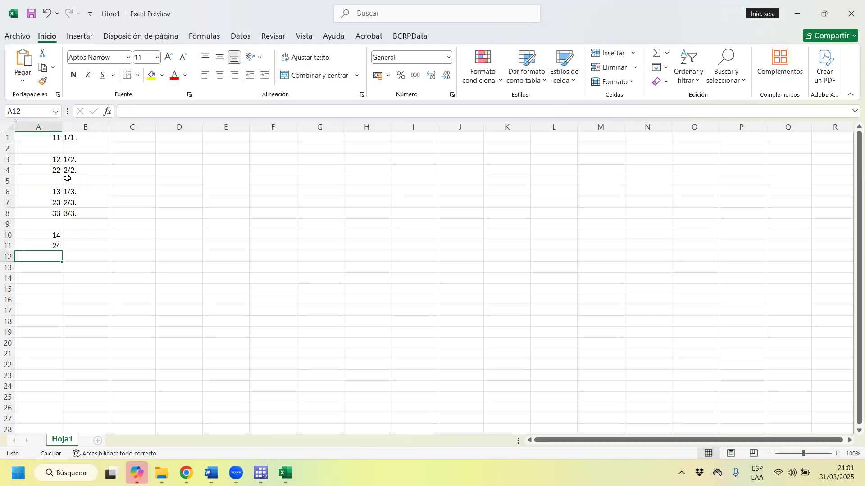
pyautogui.write('34')
pyautogui.press('Return')
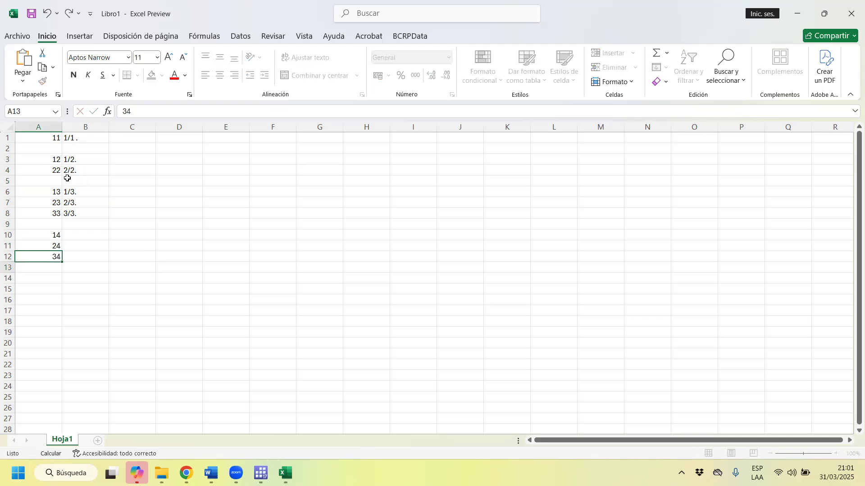
pyautogui.write('44')
pyautogui.press('Return')
# Enter the five-household codes 15, 25, 35, 45 and 55 in cells A15 to A19.
pyautogui.press('Return')
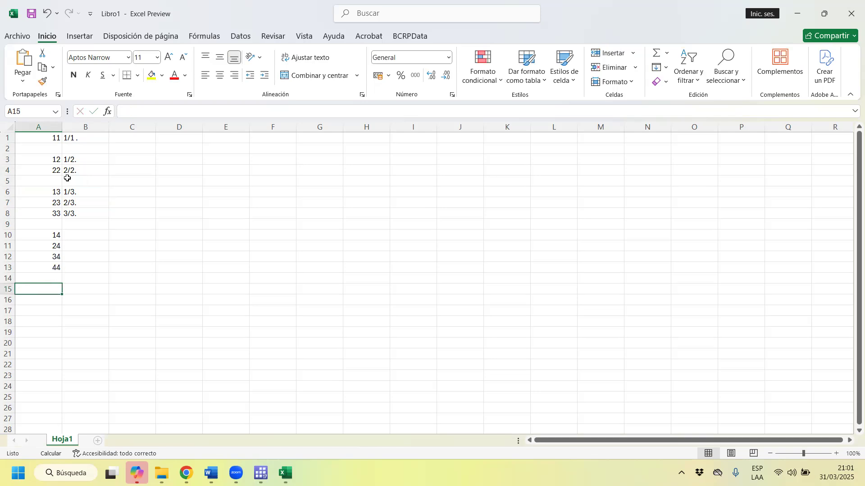
pyautogui.write('15')
pyautogui.press('Return')
pyautogui.write('2')
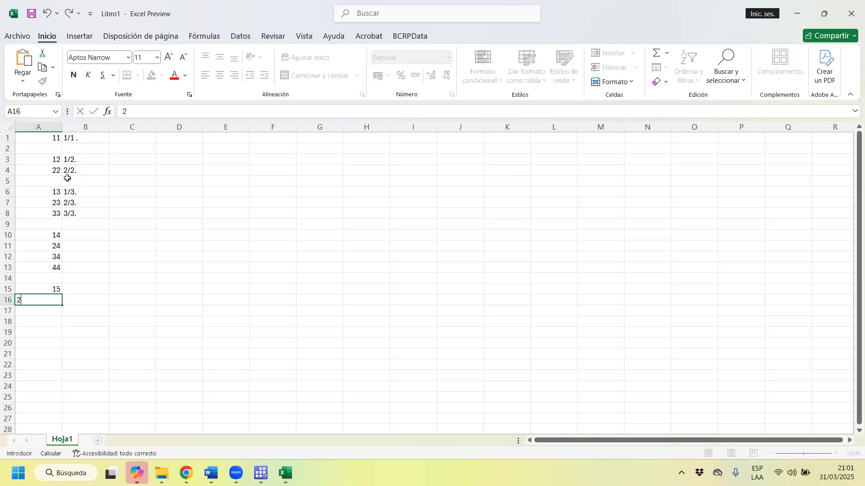
pyautogui.write('5')
pyautogui.press('Return')
pyautogui.write('35')
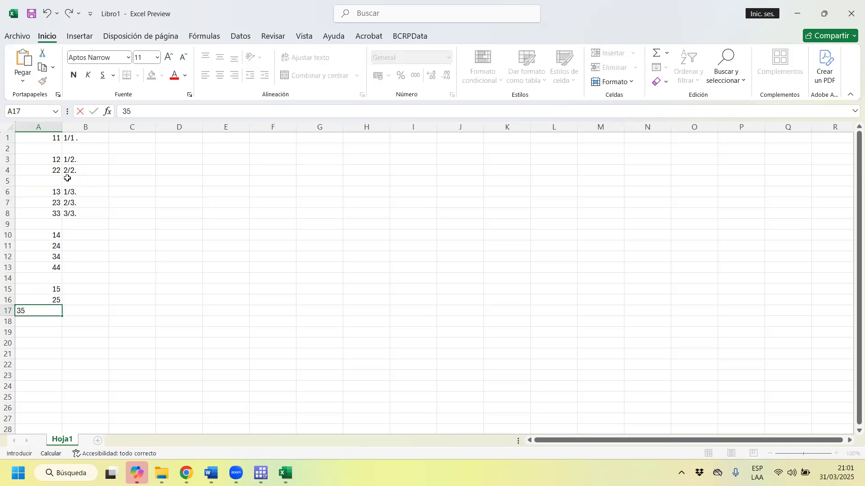
pyautogui.press('Return')
pyautogui.write('45')
pyautogui.press('Return')
pyautogui.write('55')
pyautogui.press('Return')
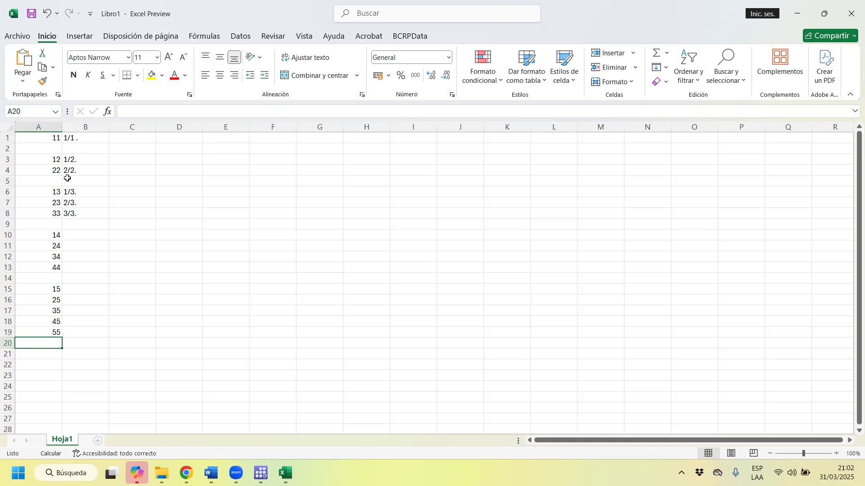
# Review the hogar codes in column A, from the five-household group back to the one- and two-household groups.
pyautogui.press('Up')
pyautogui.press('Up')
pyautogui.press('Up')
pyautogui.press('Up')
pyautogui.press('Up')
pyautogui.press('Up')
pyautogui.press('Up')
pyautogui.press('Up')
pyautogui.press('Up')
pyautogui.press('Up')
pyautogui.press('Up')
pyautogui.press('Up')
pyautogui.press('Up')
pyautogui.press('Up')
pyautogui.press('Up')
pyautogui.press('Up')
pyautogui.press('Up')
pyautogui.press('Up')
pyautogui.press('Up')
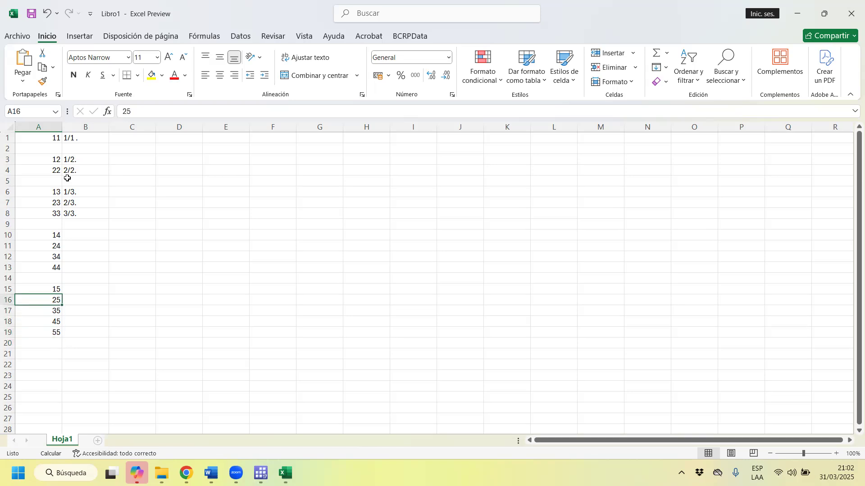
pyautogui.press('Down')
pyautogui.press('Down')
pyautogui.press('Up')
pyautogui.press('Up')
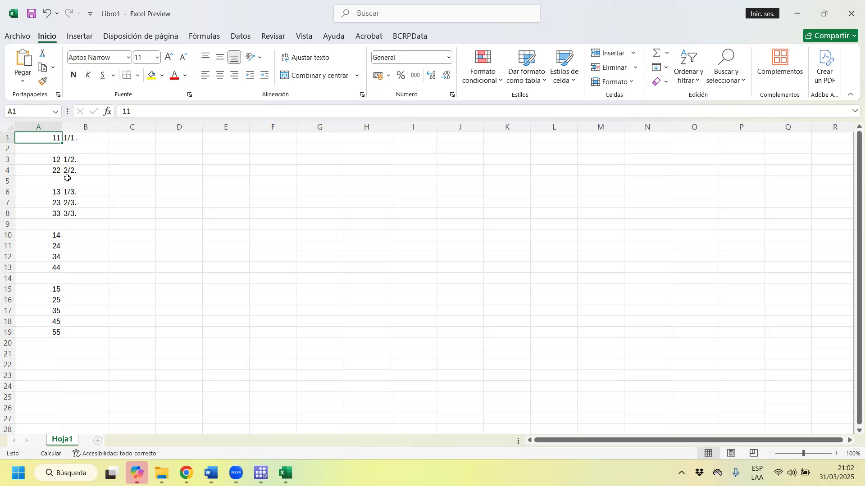
pyautogui.press('Down')
pyautogui.press('Down')
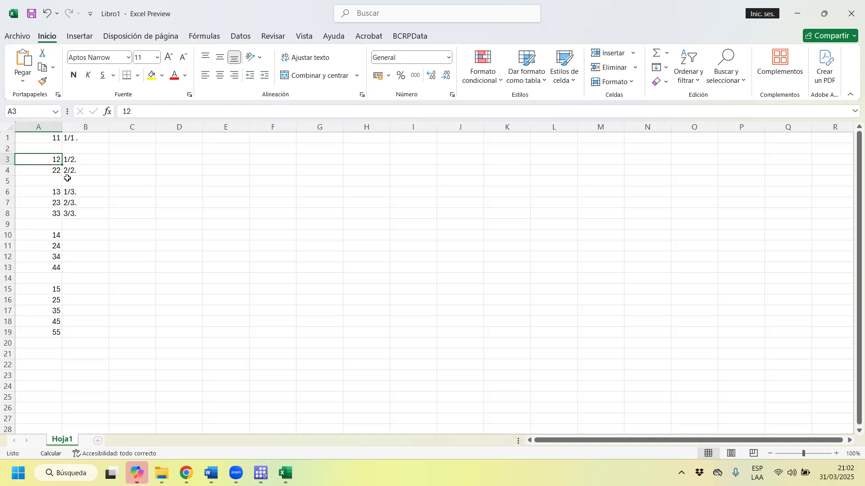
pyautogui.press('Down')
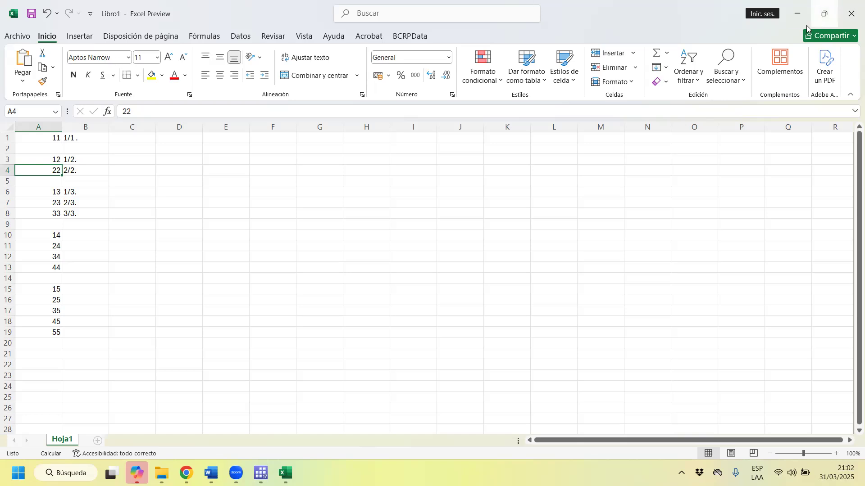
# Switch back to Stata's Data Editor and examine the hogar column and the first observation's codperso value.
pyautogui.click(797, 13)
pyautogui.click(180, 77)
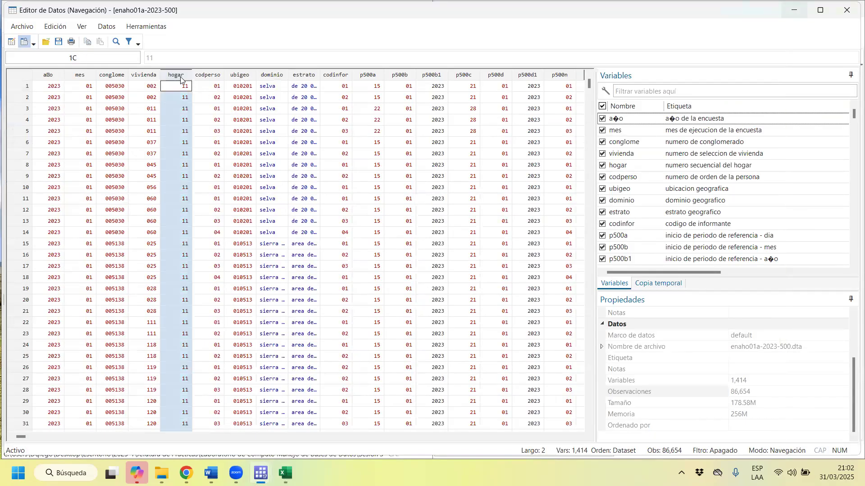
pyautogui.click(215, 88)
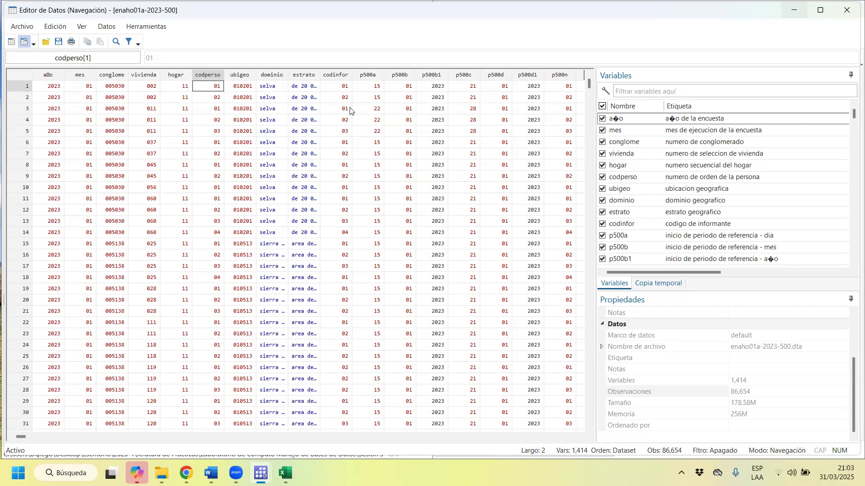
# Examine the first observation's identifiers one by one, from codperso through hogar, vivienda, conglome and mes to the year.
pyautogui.click(20, 87)
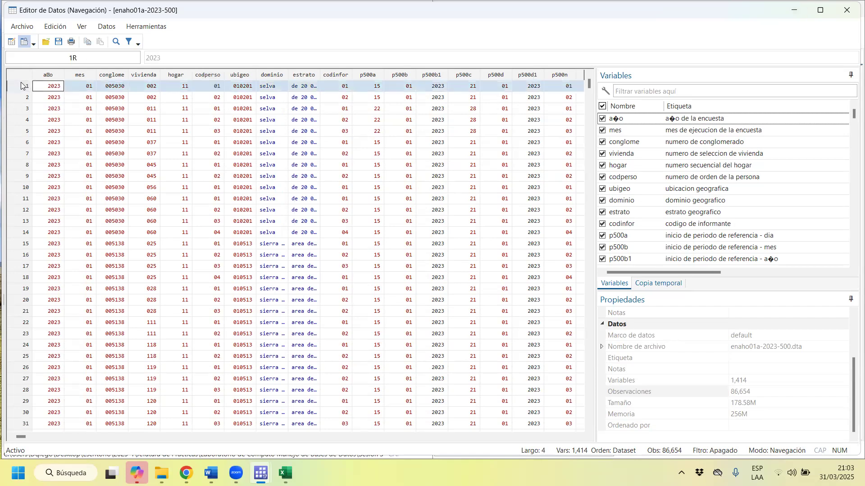
pyautogui.click(213, 86)
pyautogui.click(185, 88)
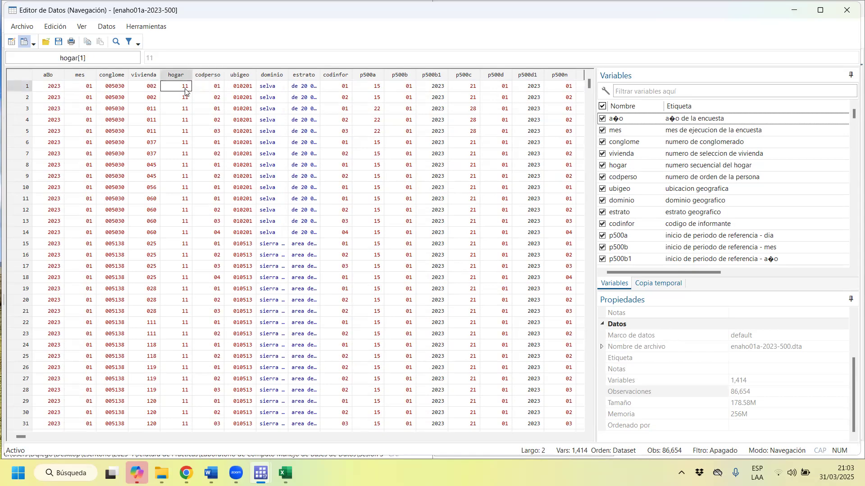
pyautogui.click(154, 89)
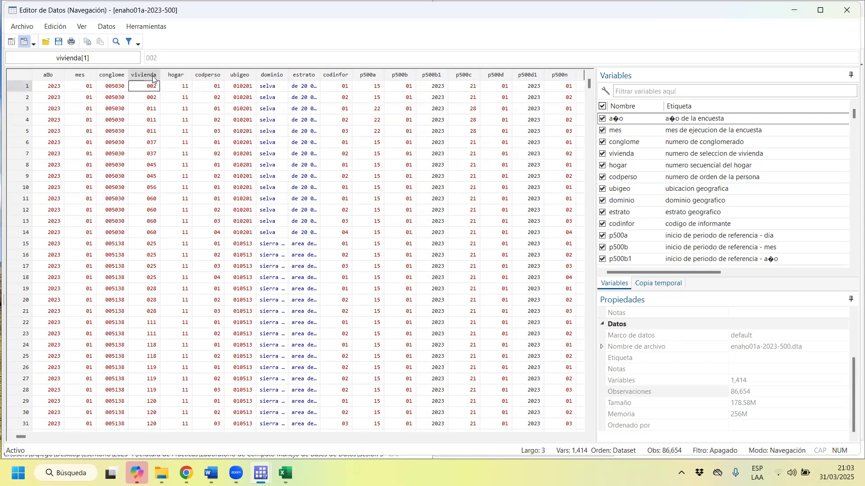
pyautogui.click(117, 90)
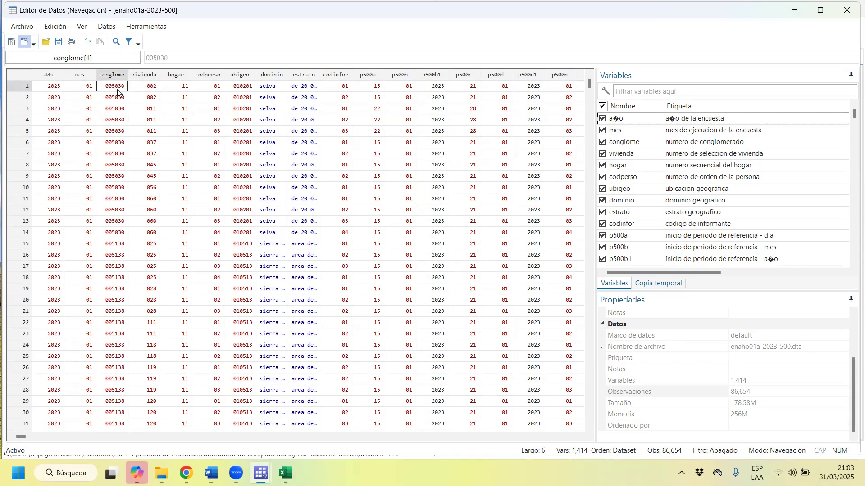
pyautogui.click(88, 87)
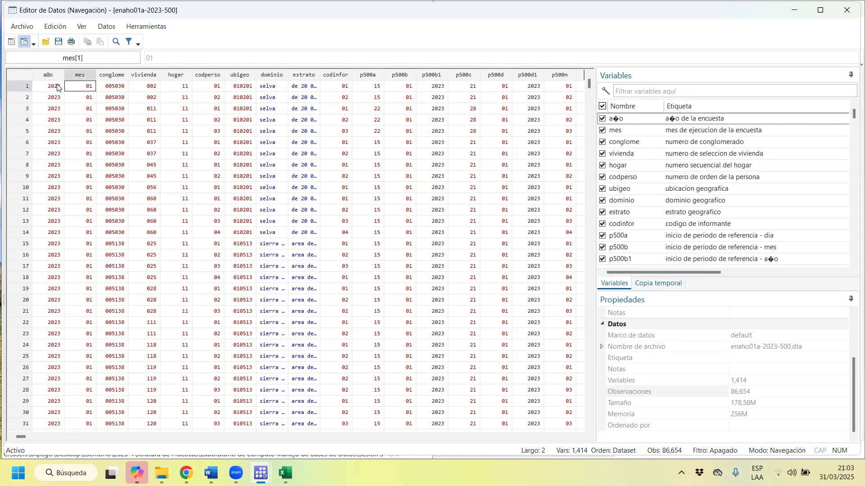
pyautogui.click(58, 87)
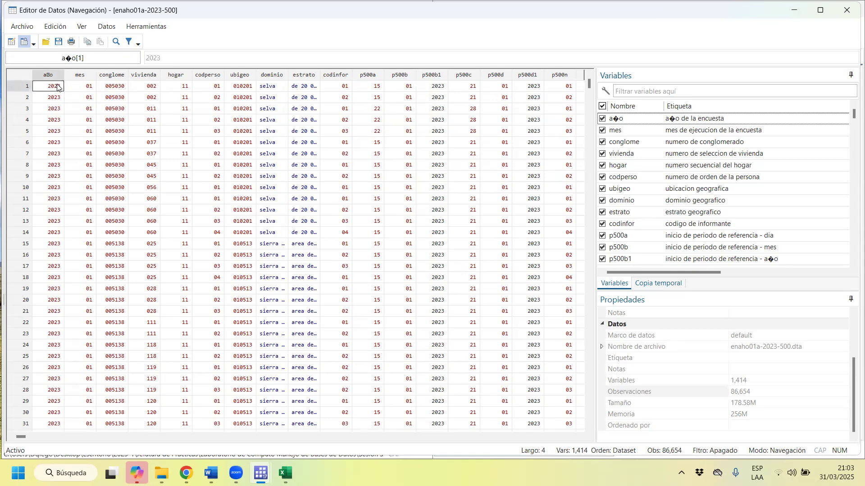
# Examine the ubigeo codes in the first observations and around observation 50937.
pyautogui.click(252, 80)
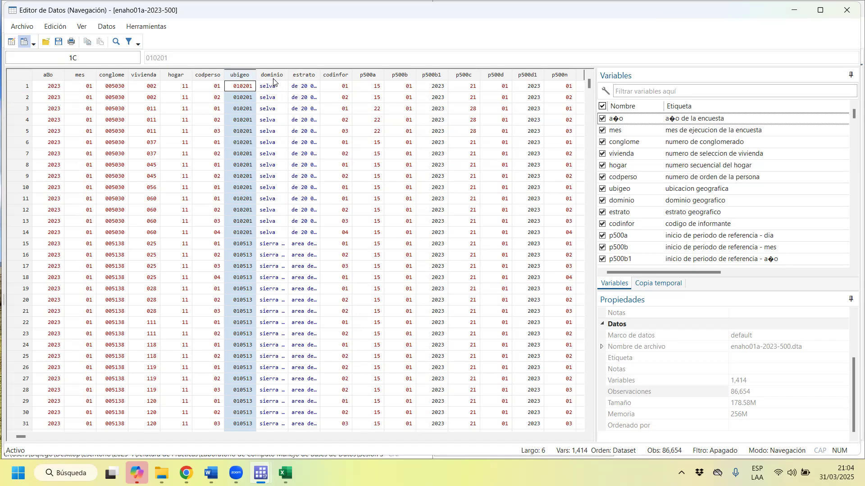
pyautogui.click(240, 87)
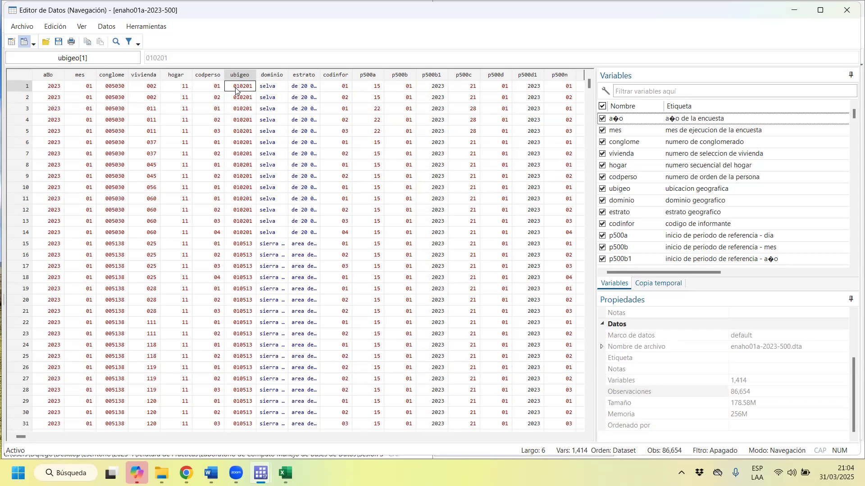
pyautogui.click(244, 289)
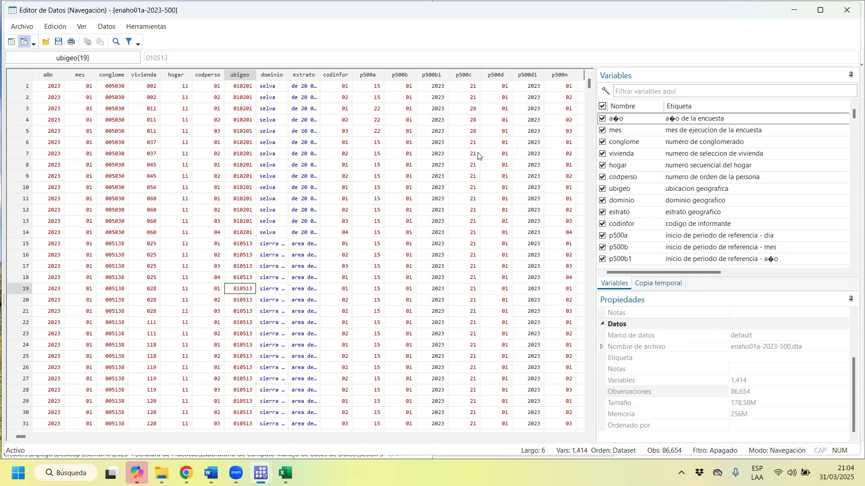
pyautogui.moveTo(591, 80); pyautogui.dragTo(591, 277)
pyautogui.click(245, 304)
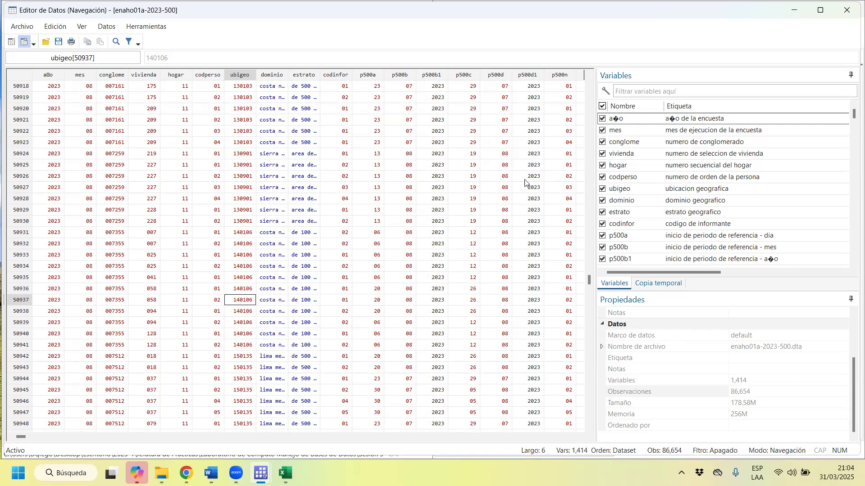
# Inspect the ubigeo codes near the end of the dataset, including observation 86584, and return to the first observation's code.
pyautogui.moveTo(589, 281); pyautogui.dragTo(590, 428)
pyautogui.scroll(3, 289, 232)
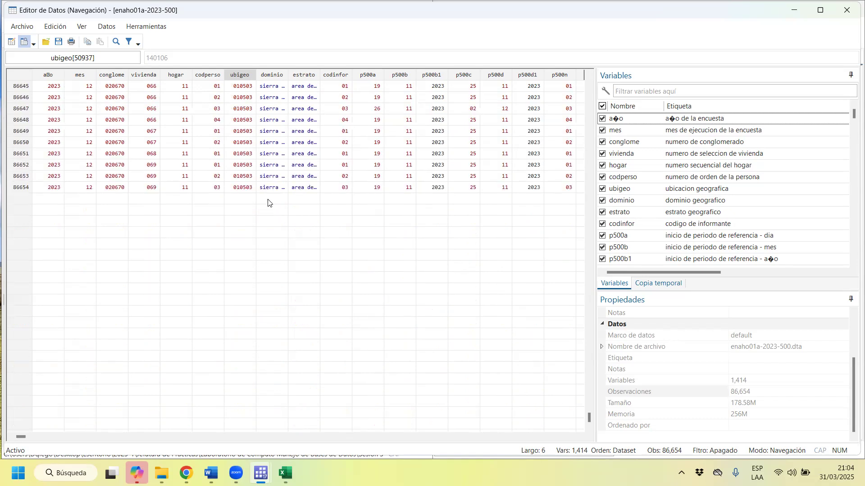
pyautogui.click(592, 341)
pyautogui.scroll(8, 337, 349)
pyautogui.scroll(-2, 274, 386)
pyautogui.click(251, 294)
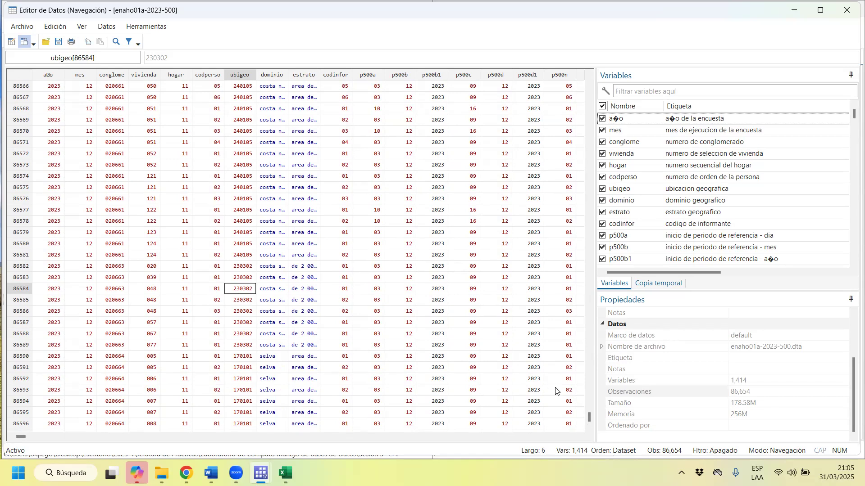
pyautogui.moveTo(588, 422); pyautogui.dragTo(589, 81)
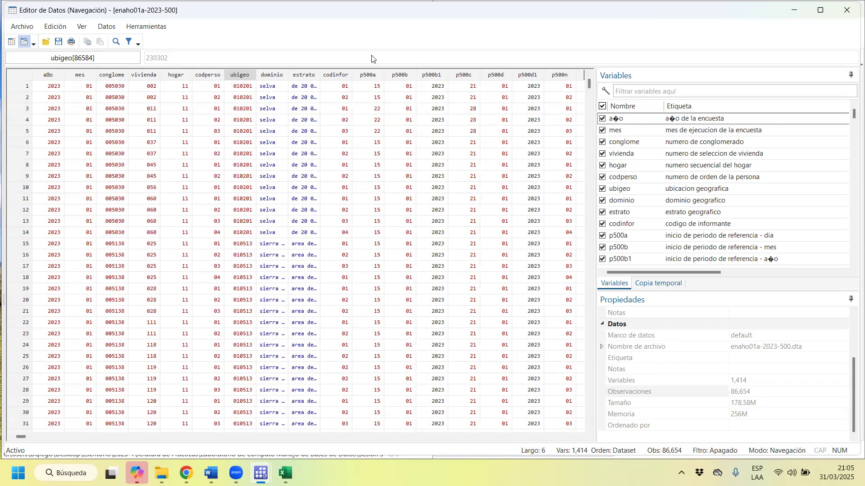
pyautogui.click(235, 89)
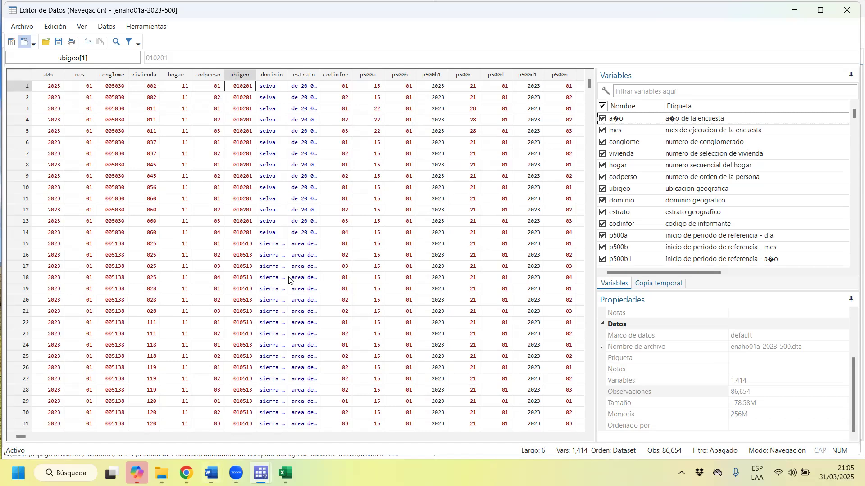
# Switch to the Chrome window showing PWT 10.01 and search Google for "ubigeo inei" in a new tab.
pyautogui.moveTo(186, 473)
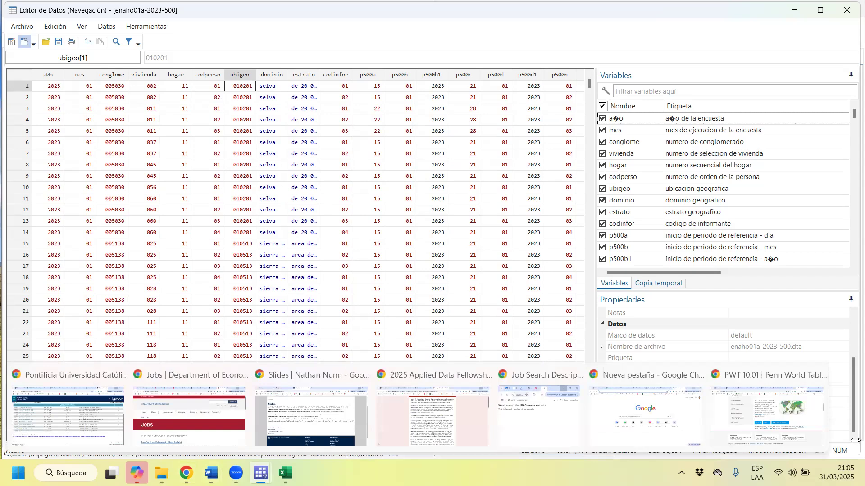
pyautogui.click(833, 417)
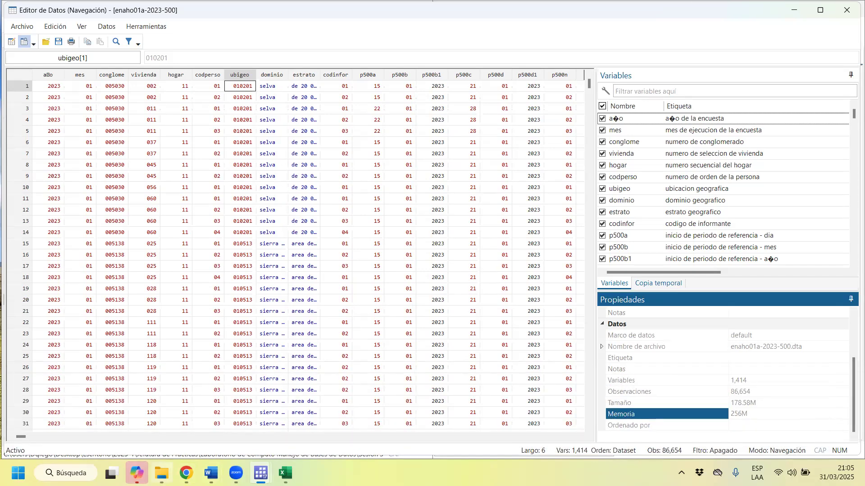
pyautogui.click(187, 473)
pyautogui.click(745, 413)
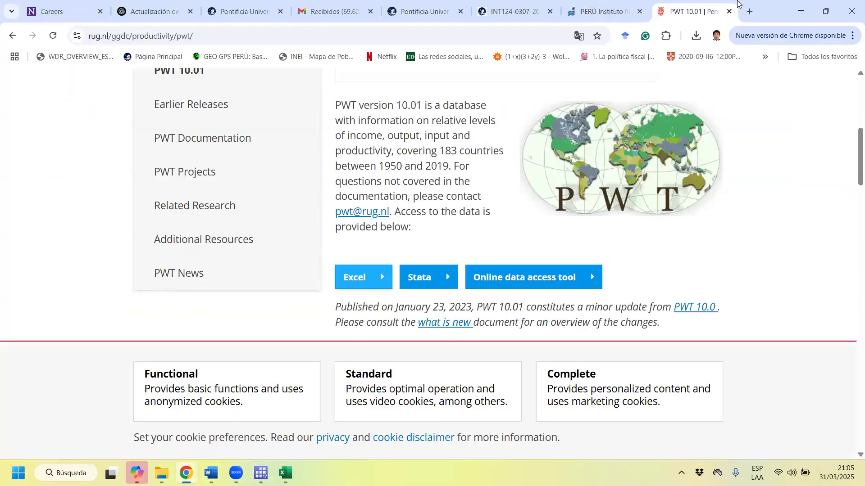
pyautogui.click(749, 11)
pyautogui.write('ubife')
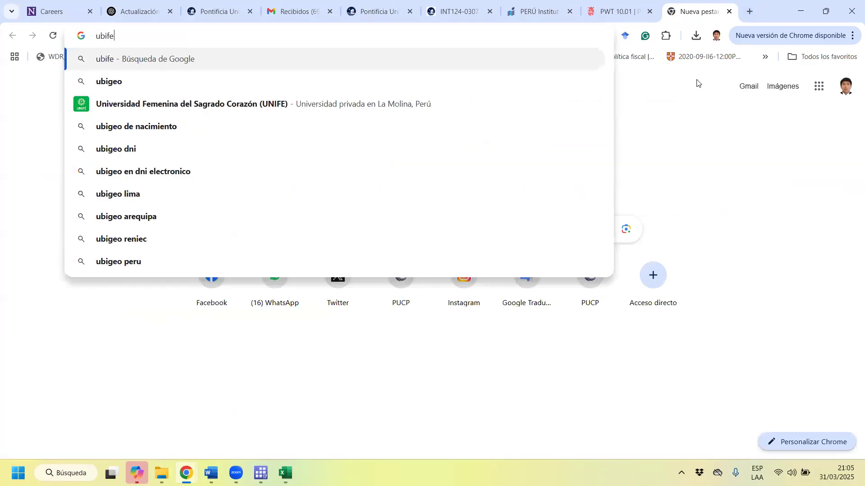
pyautogui.press('Down')
pyautogui.write('inei')
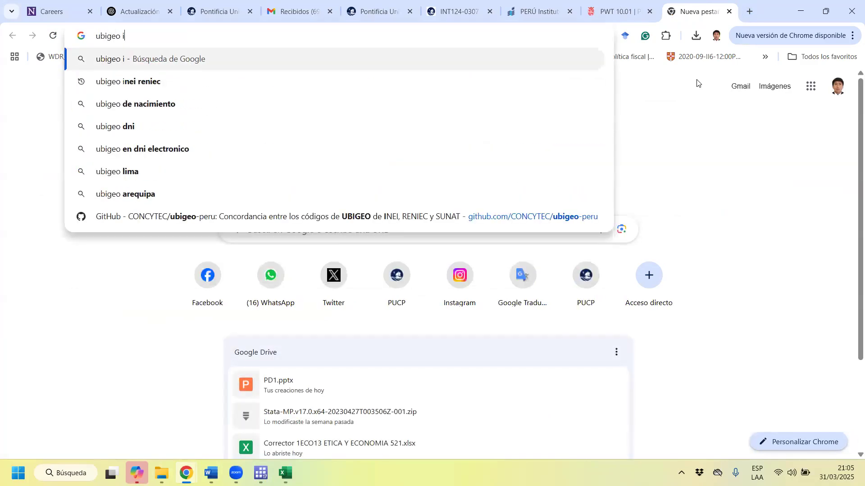
pyautogui.press('Return')
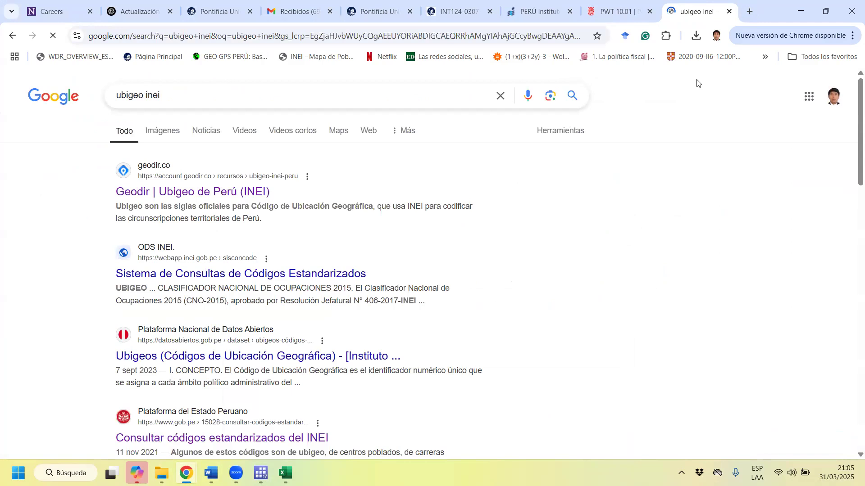
# Open the "Geodir | Ubigeo de Perú (INEI)" result and highlight code 010101 for the Chachapoyas district.
pyautogui.click(195, 196)
pyautogui.scroll(-2, 299, 259)
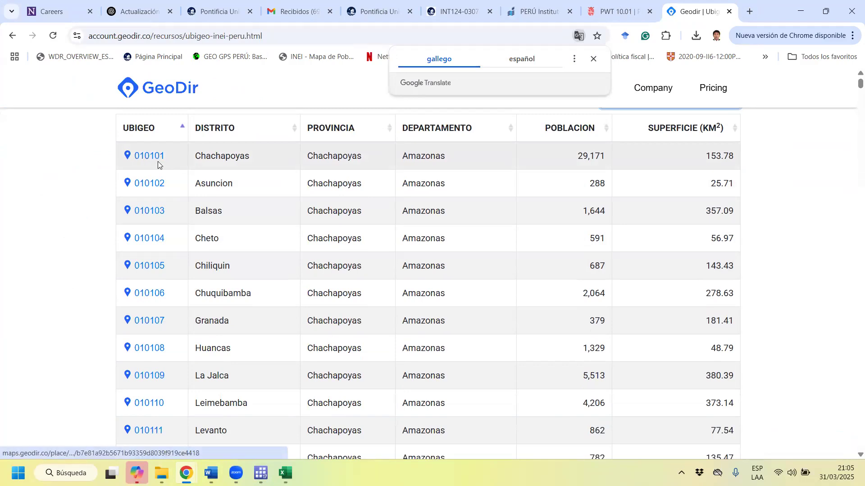
pyautogui.moveTo(165, 159); pyautogui.dragTo(133, 155)
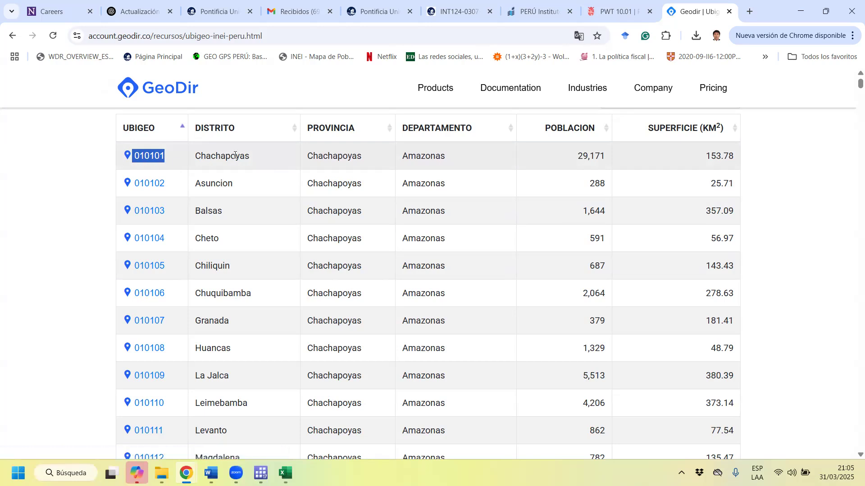
# Examine the ubigeo codes of the Cusco and San Martin departments, highlighting San Martin in the Alberto Leveau row.
pyautogui.moveTo(852, 84); pyautogui.dragTo(853, 237)
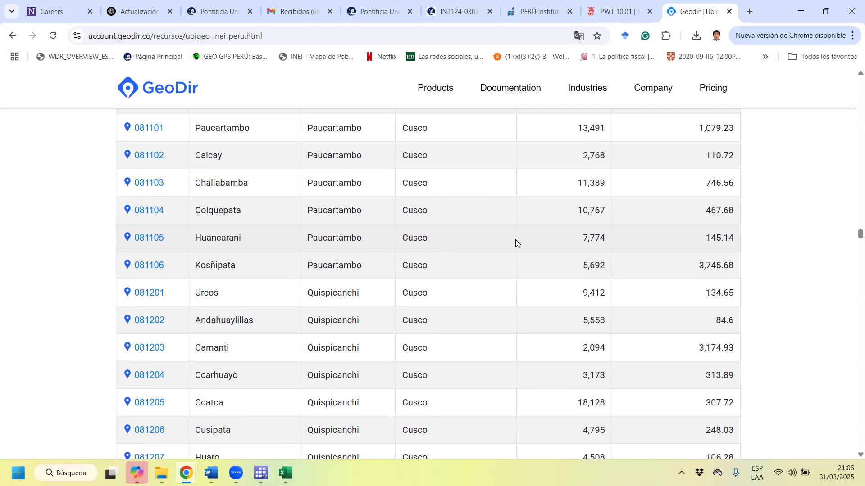
pyautogui.moveTo(858, 232); pyautogui.dragTo(855, 446)
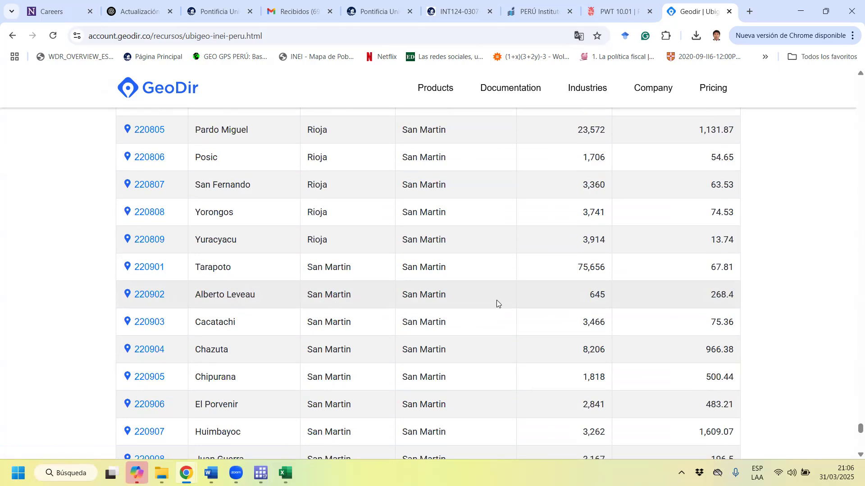
pyautogui.moveTo(461, 297); pyautogui.dragTo(412, 301)
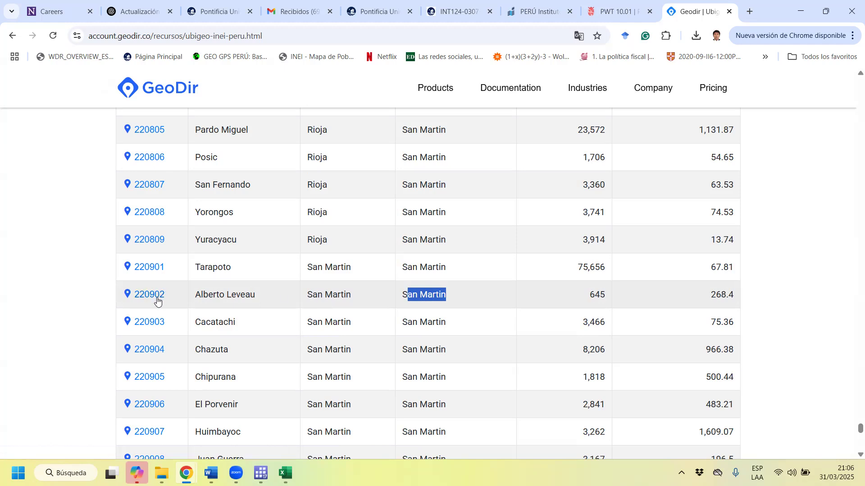
# Browse the remaining ubigeo codes for Tacna and Ucayali down to the download options below the table.
pyautogui.scroll(-20, 230, 305)
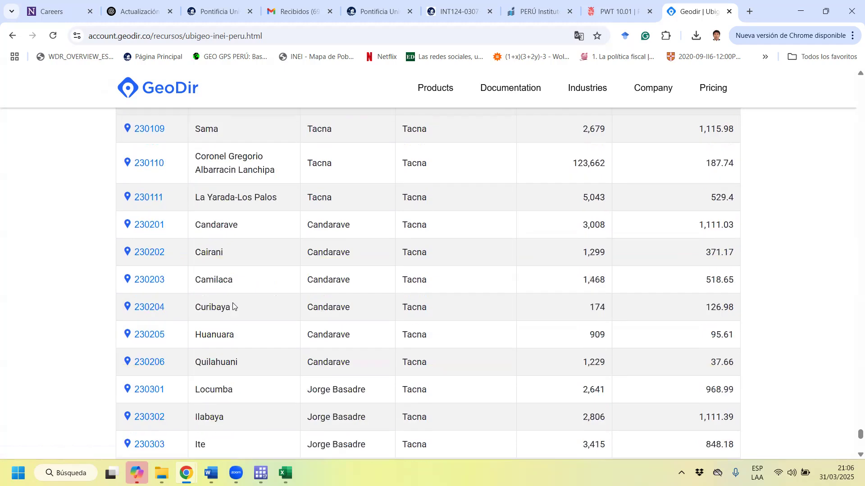
pyautogui.scroll(-20, 233, 306)
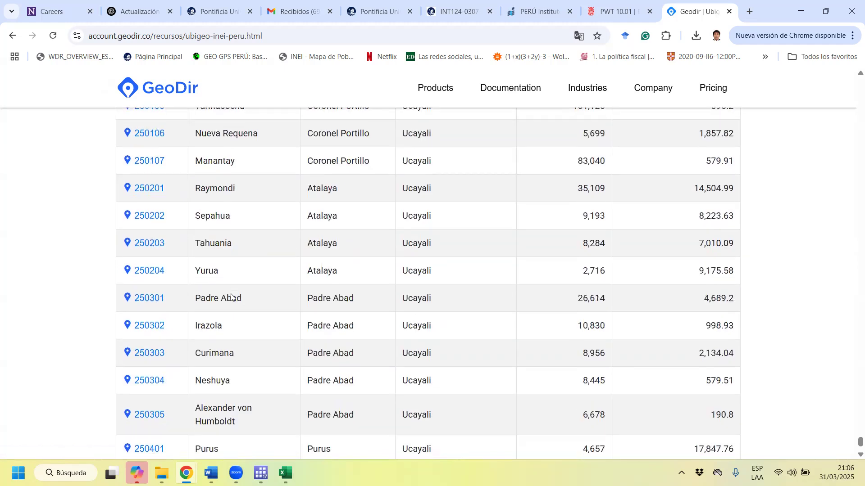
pyautogui.scroll(-7, 231, 296)
pyautogui.scroll(7, 232, 298)
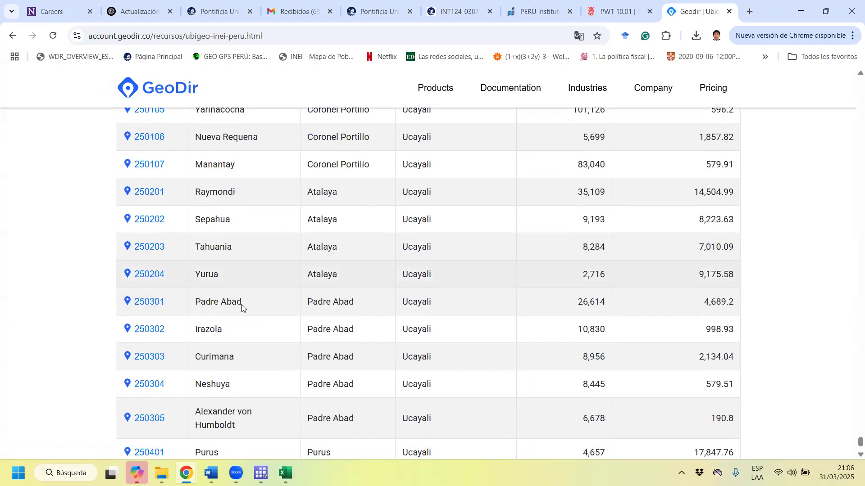
pyautogui.scroll(-1, 242, 308)
pyautogui.scroll(1, 257, 322)
pyautogui.scroll(-4, 270, 329)
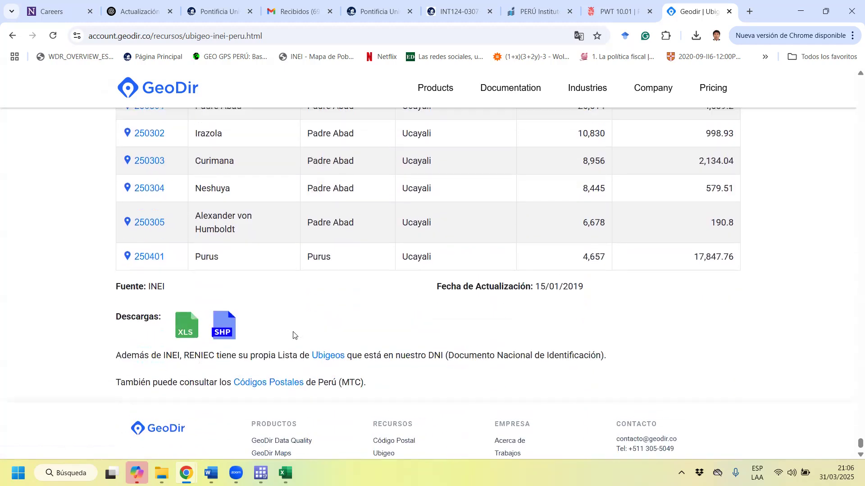
# Search Google for "distrios peru" in a new tab.
pyautogui.scroll(2, 293, 336)
pyautogui.moveTo(858, 442); pyautogui.dragTo(853, 81)
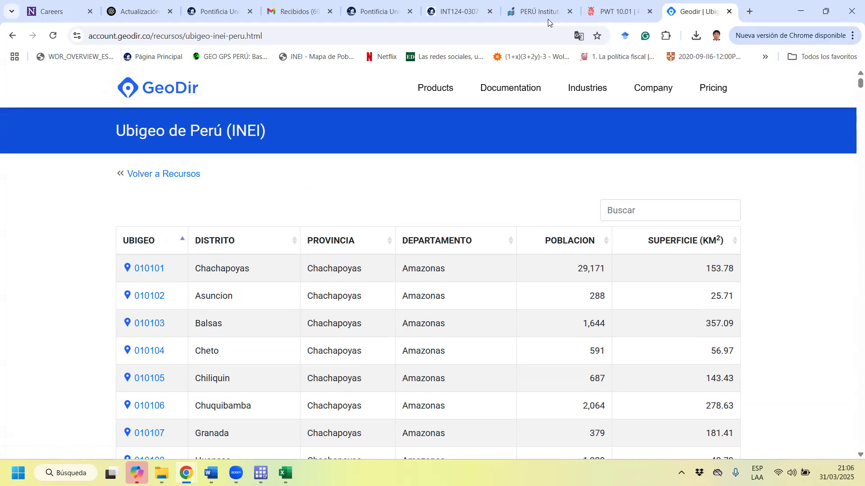
pyautogui.click(757, 11)
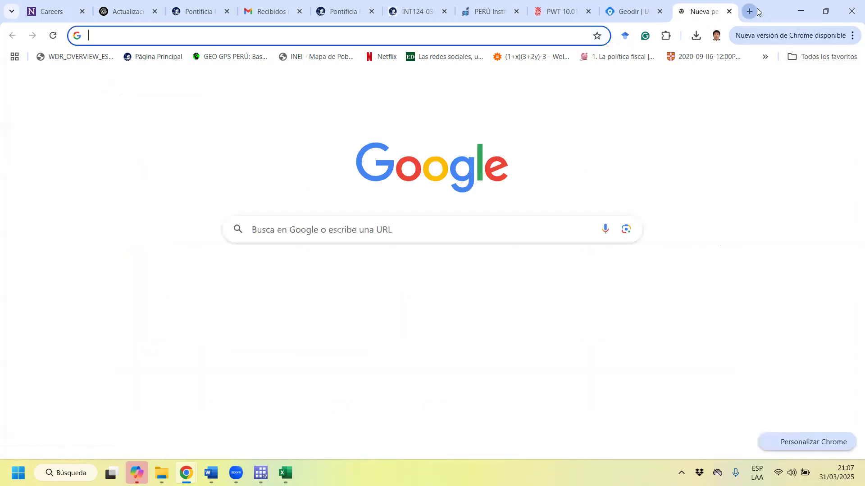
pyautogui.write('distrios')
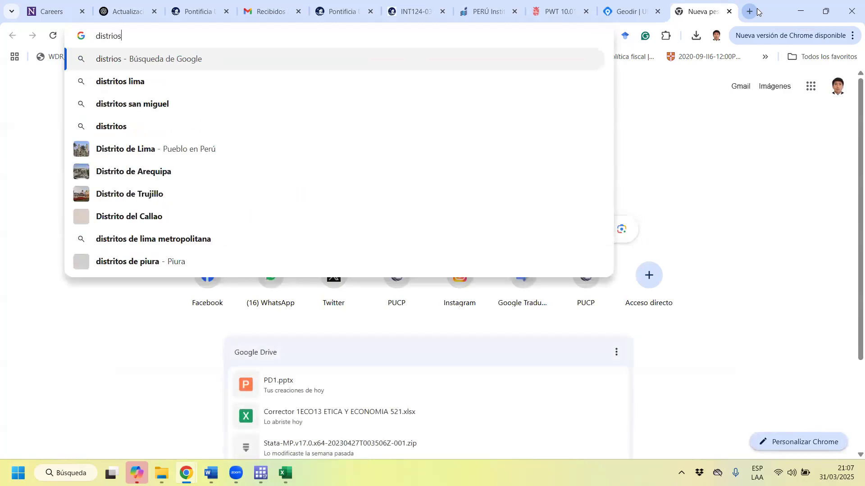
pyautogui.write(' peru')
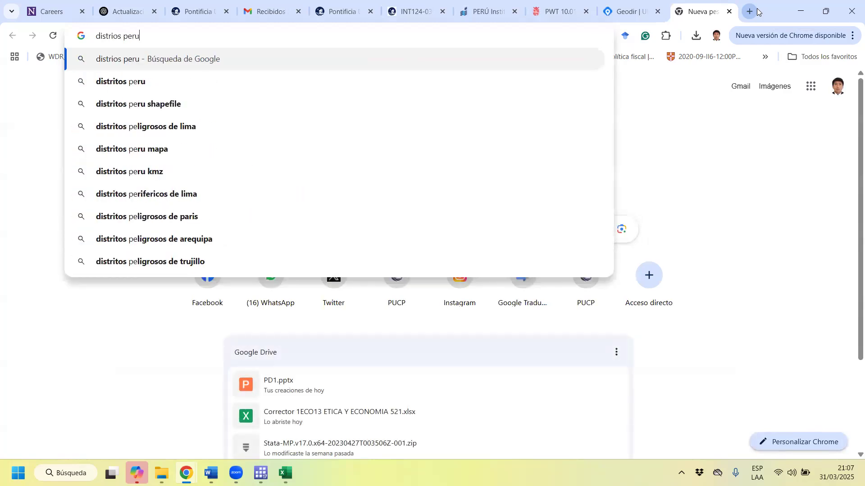
pyautogui.press('Return')
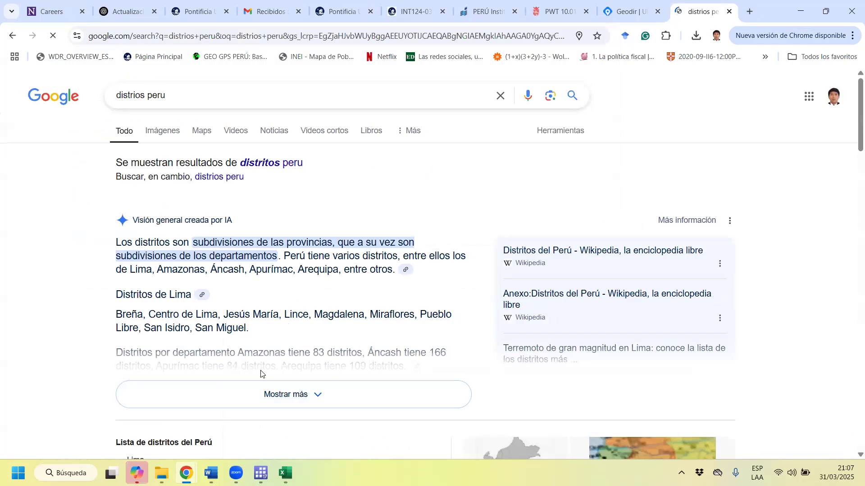
# Highlight the current number of districts in the "Distritos del Perú" summary and check the results listed below it.
pyautogui.scroll(-3, 277, 333)
pyautogui.scroll(-3, 277, 334)
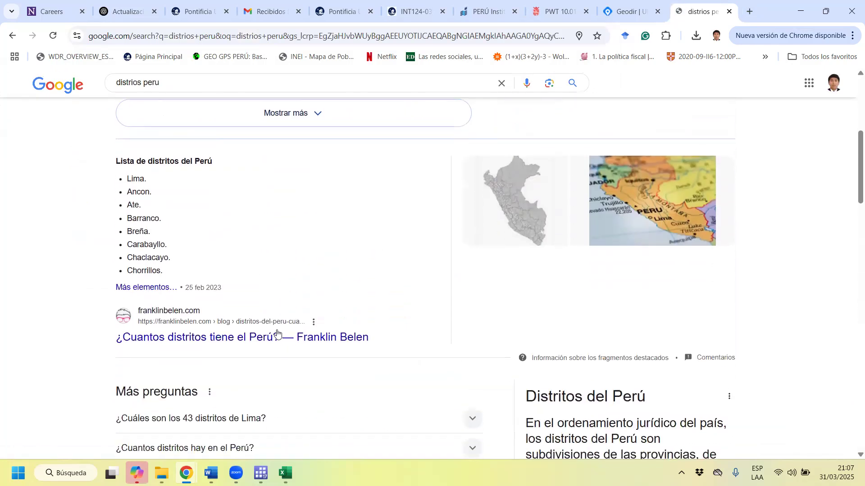
pyautogui.scroll(-3, 596, 360)
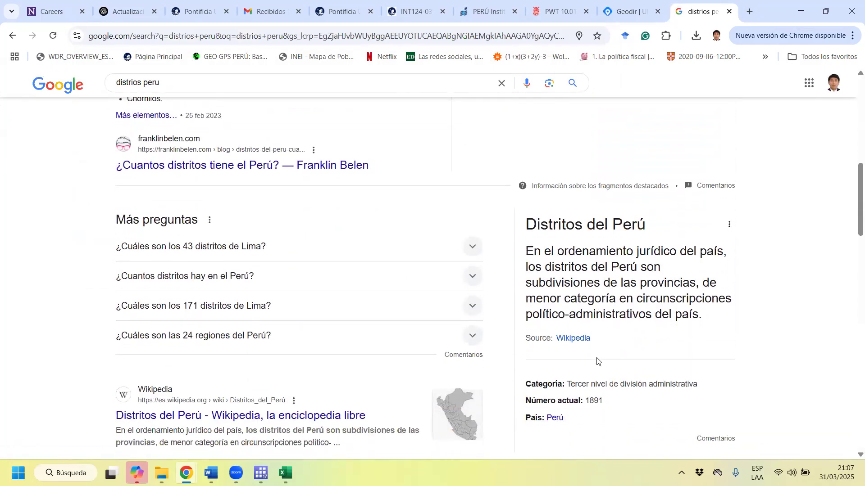
pyautogui.moveTo(606, 348); pyautogui.dragTo(586, 348)
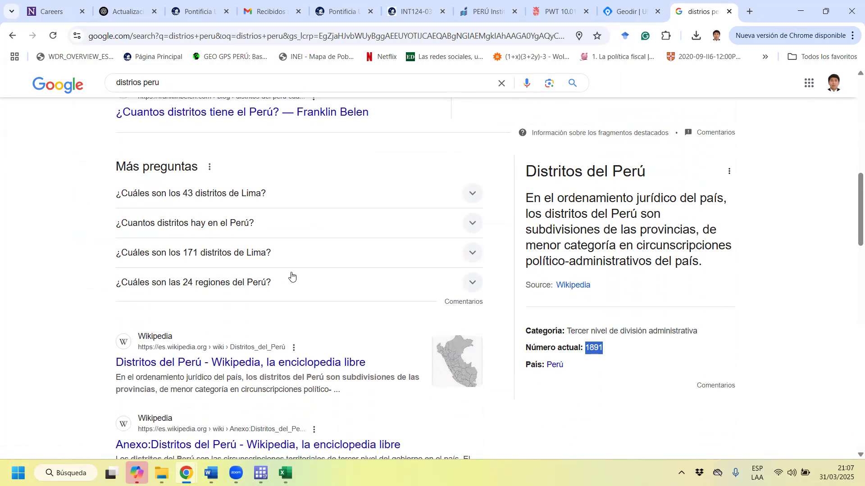
pyautogui.scroll(-4, 288, 250)
pyautogui.scroll(8, 294, 347)
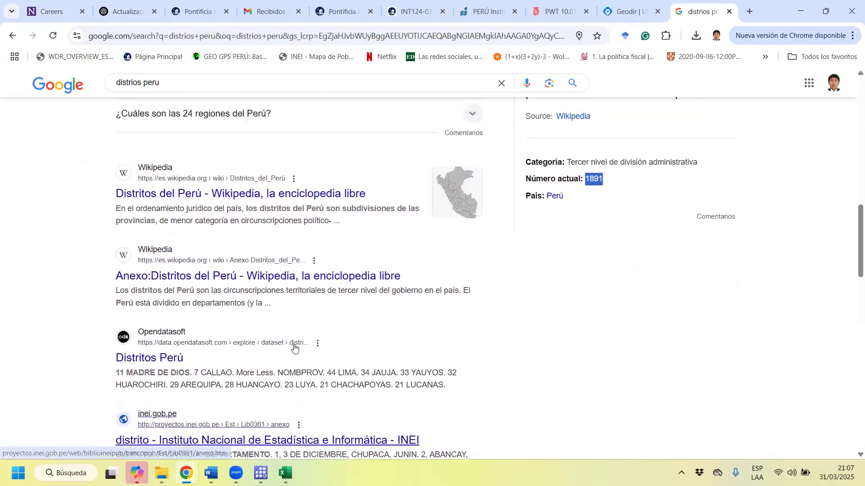
# Search for "cantidad distritos peru" and highlight the district count through the year 2019 in the featured bulletin excerpt.
pyautogui.scroll(7, 247, 269)
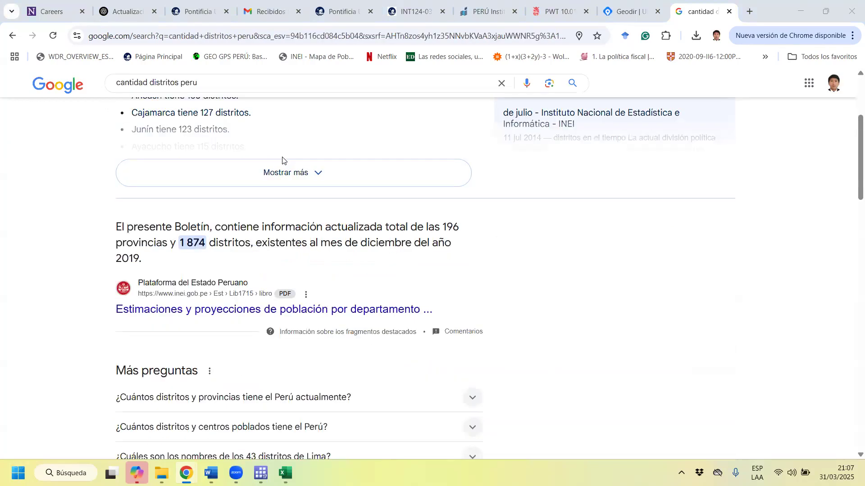
pyautogui.moveTo(179, 248); pyautogui.dragTo(141, 269)
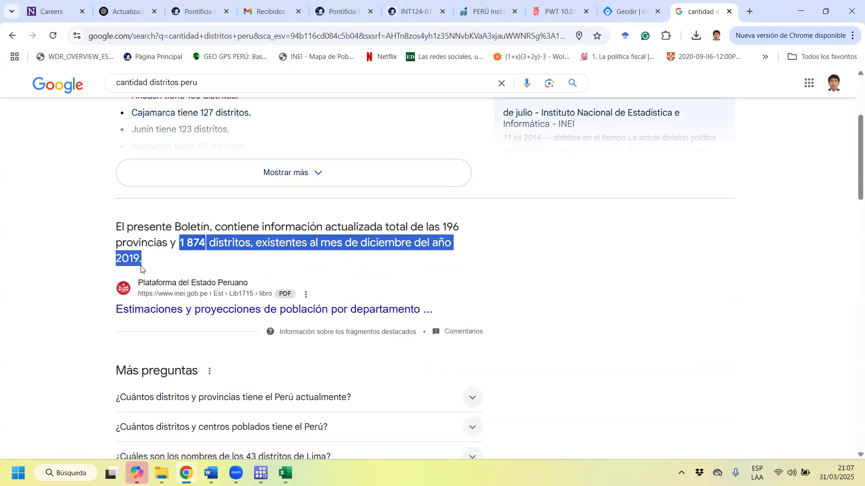
pyautogui.scroll(-2, 141, 269)
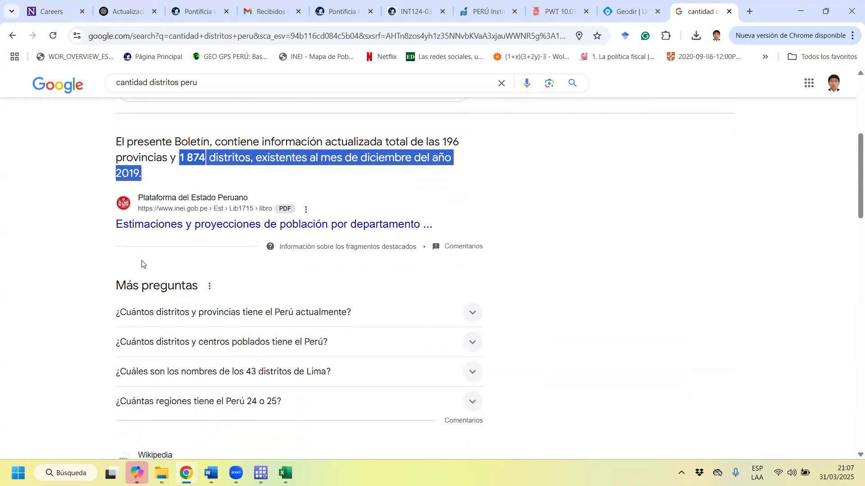
pyautogui.scroll(1, 167, 214)
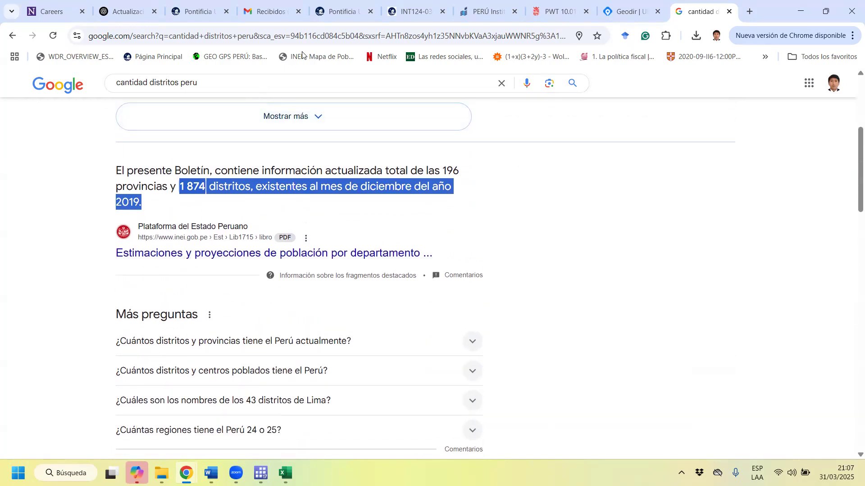
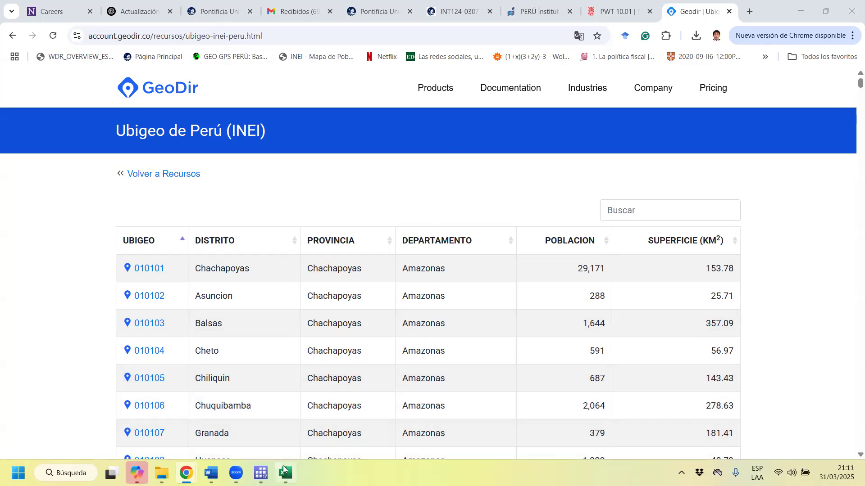
# Find ubigeo code 070101 on the INEI ubigeo page and highlight its row from district through population.
pyautogui.moveTo(285, 473)
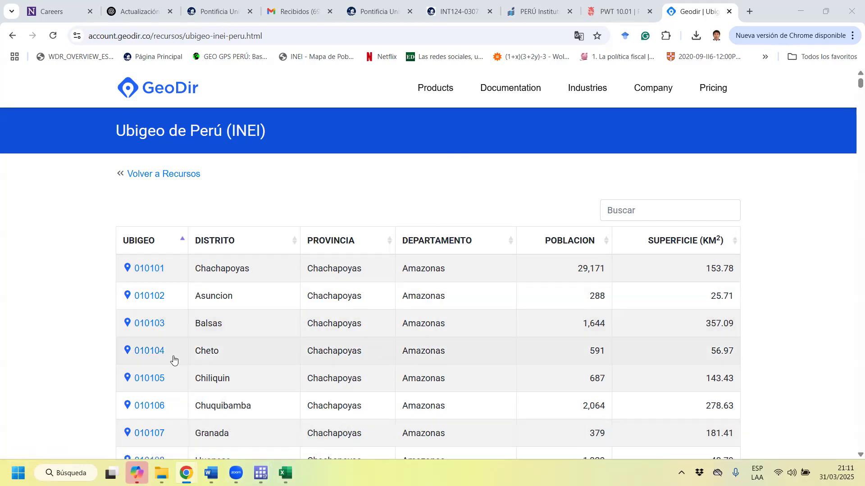
pyautogui.click(853, 36)
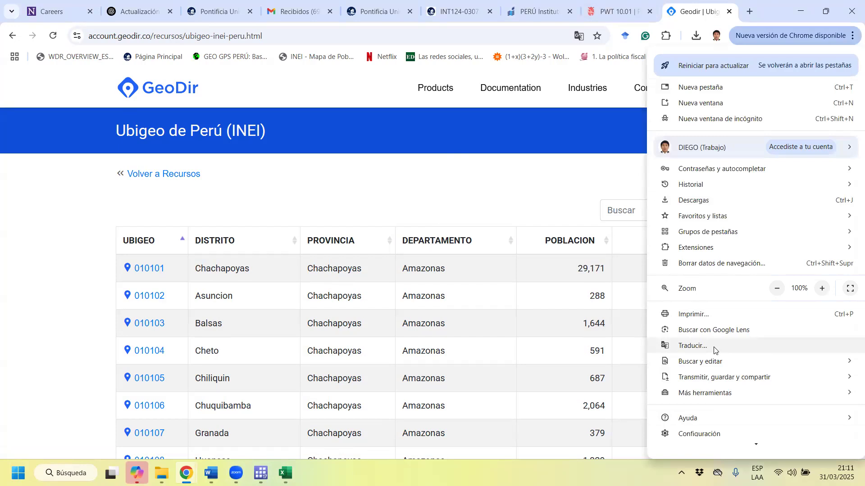
pyautogui.press('Escape')
pyautogui.click(851, 40)
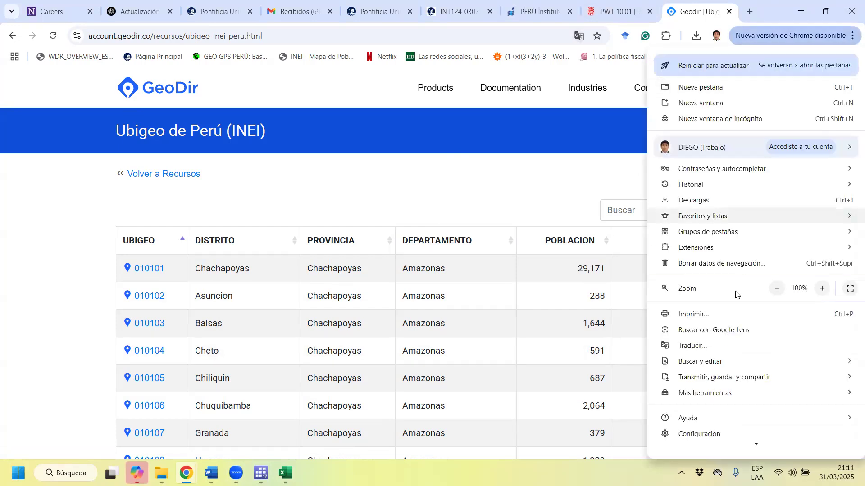
pyautogui.moveTo(723, 361)
pyautogui.click(620, 363)
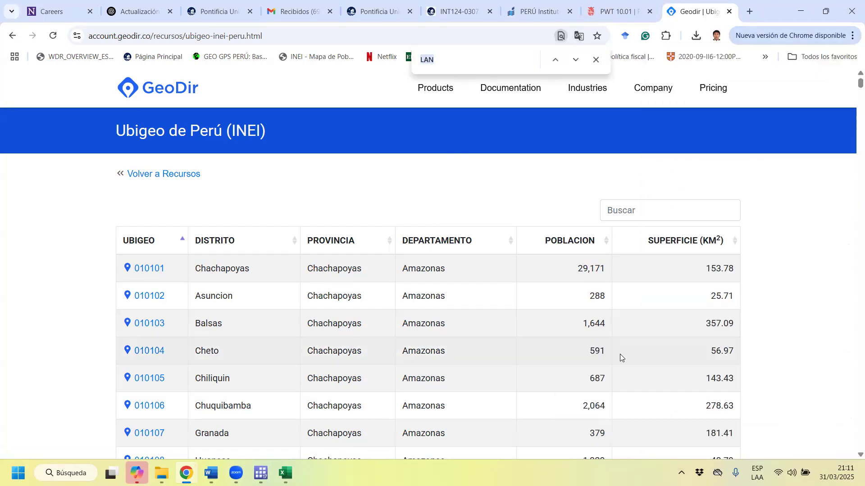
pyautogui.write('070101')
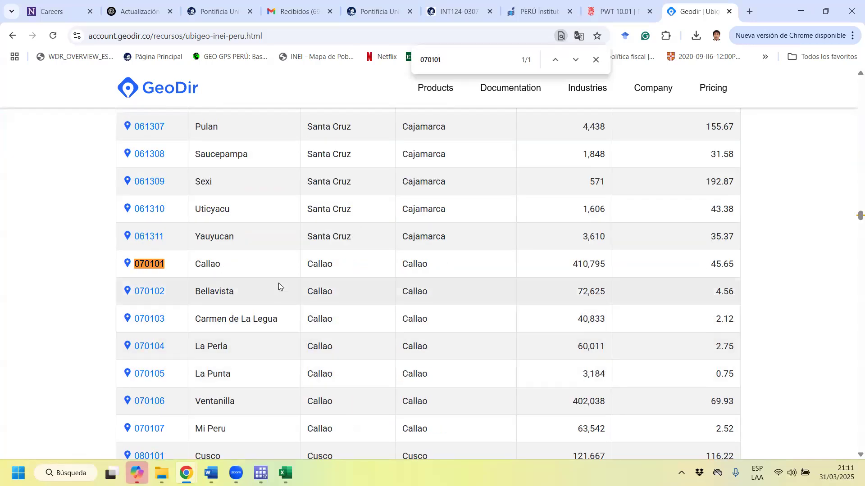
pyautogui.doubleClick(207, 264)
pyautogui.moveTo(485, 263); pyautogui.dragTo(604, 263)
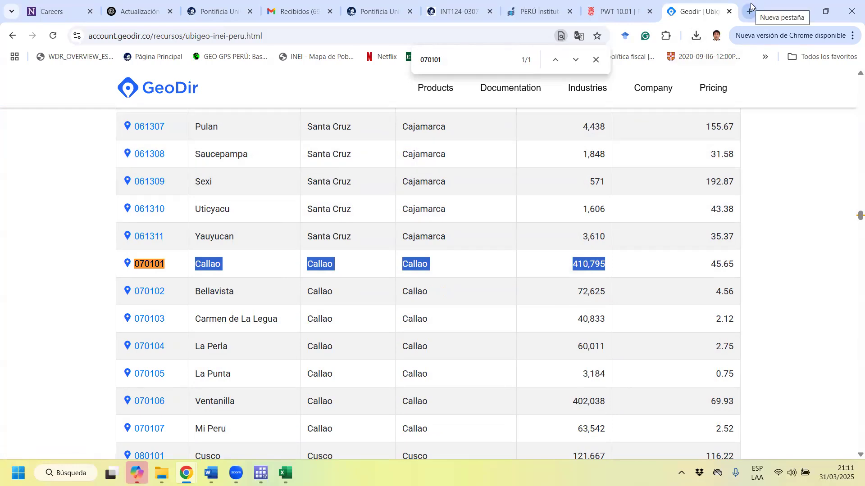
# Search Google for "ubigeo inei reniec" in a new tab.
pyautogui.click(750, 11)
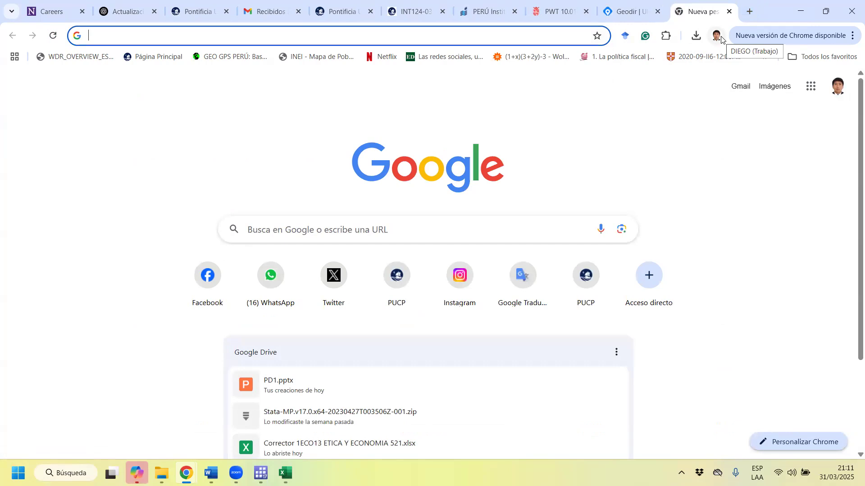
pyautogui.write('ubige')
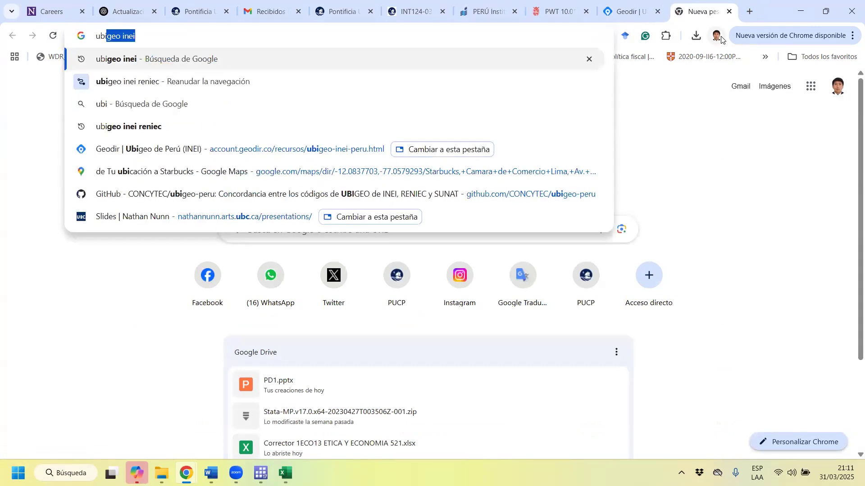
pyautogui.write('o inei ')
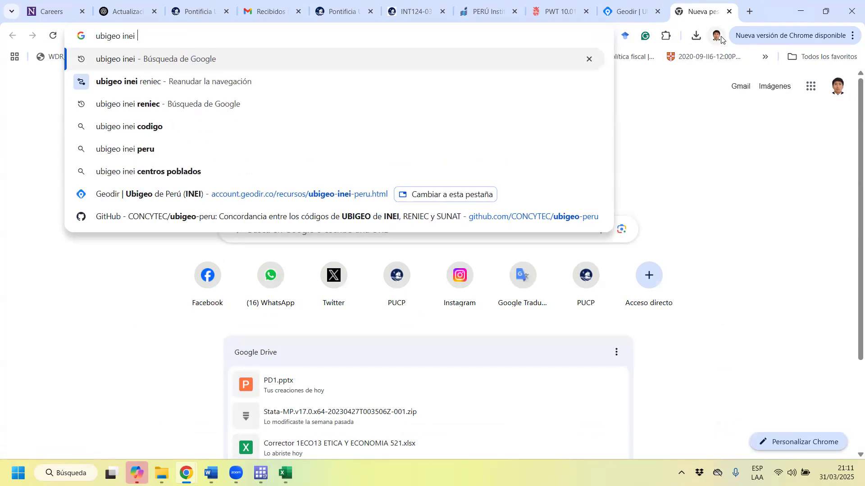
pyautogui.write('reniec')
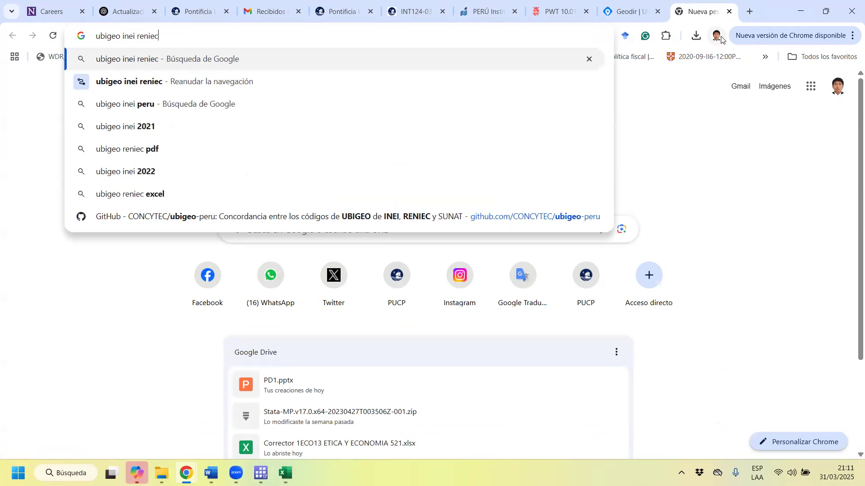
pyautogui.press('Return')
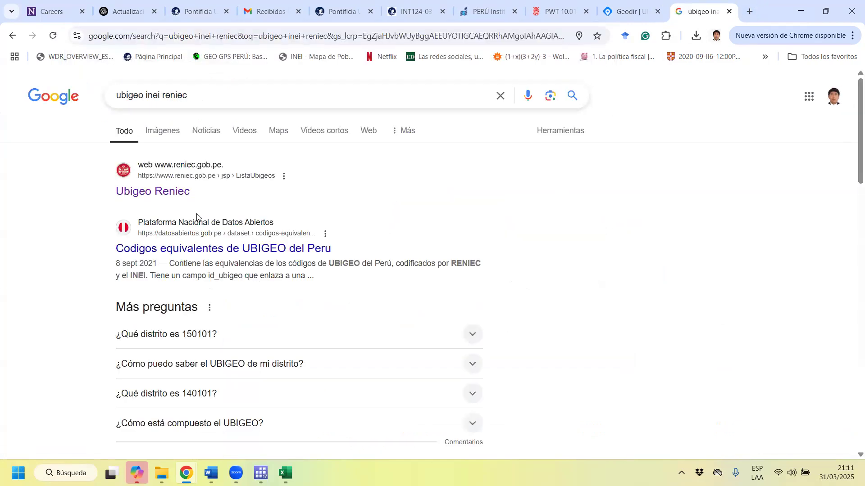
# Open the "Codigos equivalentes de UBIGEO del Peru" dataset and save its code list as TB_UBIGEOS in Descargas, replacing the existing file.
pyautogui.click(251, 247)
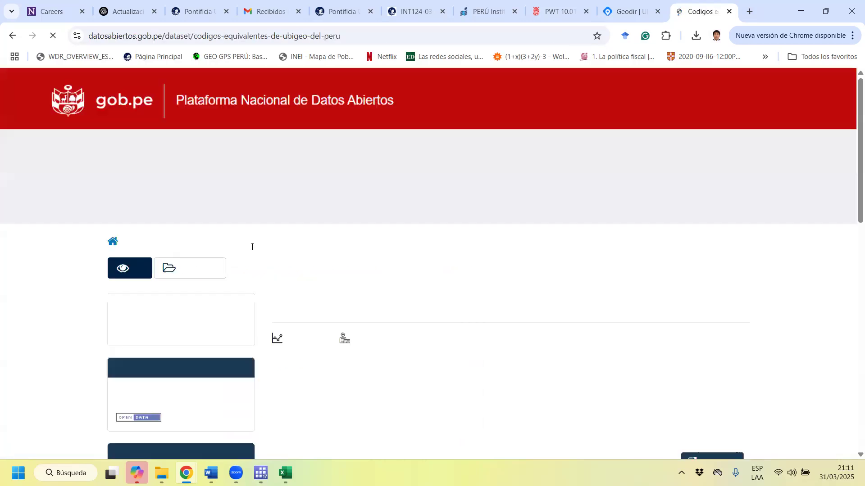
pyautogui.scroll(-3, 548, 304)
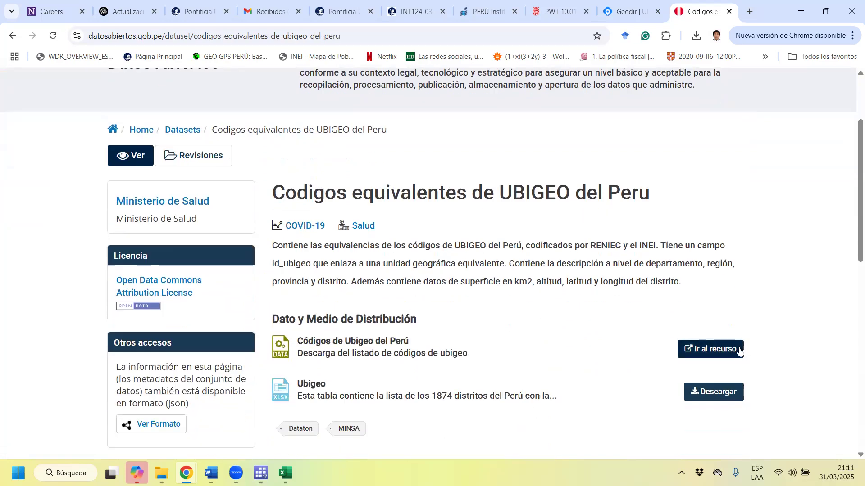
pyautogui.click(735, 348)
pyautogui.click(353, 261)
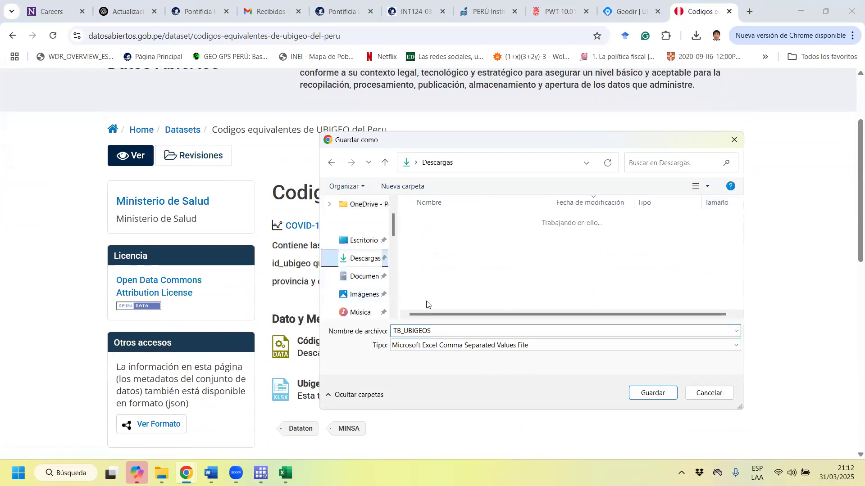
pyautogui.click(653, 392)
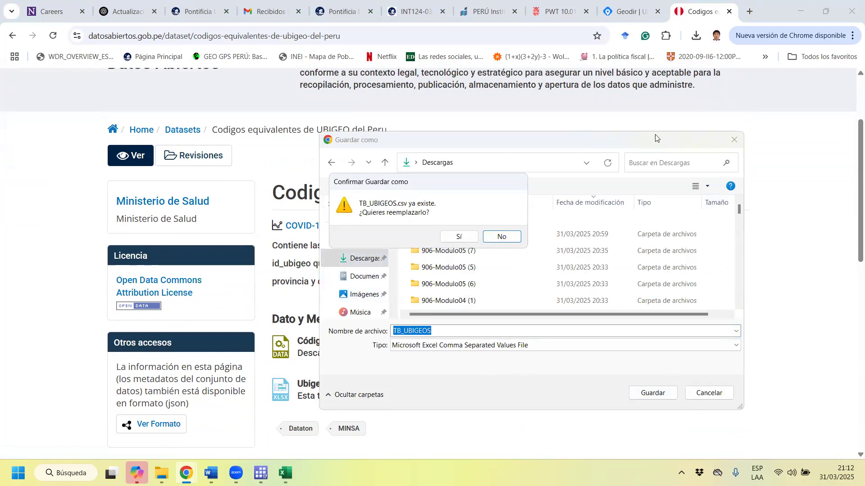
pyautogui.click(459, 236)
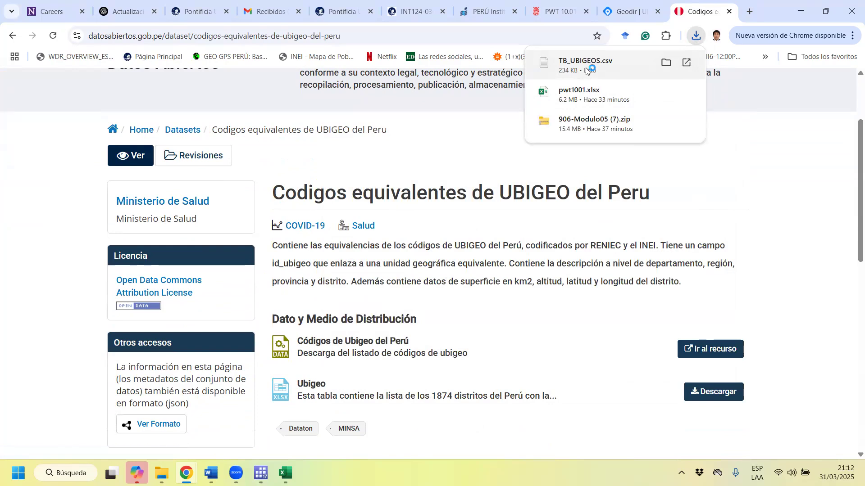
# Open the downloaded TB_UBIGEOS file, switching from the plain-text view to Excel by way of its download folder.
pyautogui.click(583, 72)
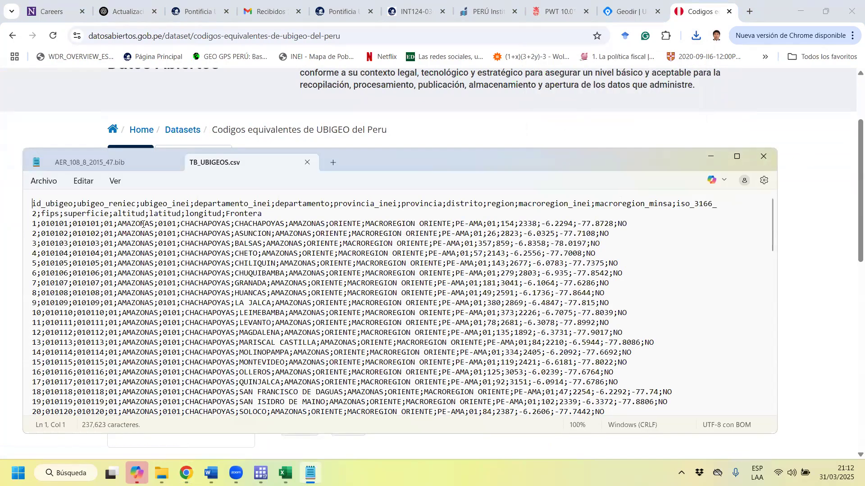
pyautogui.click(769, 149)
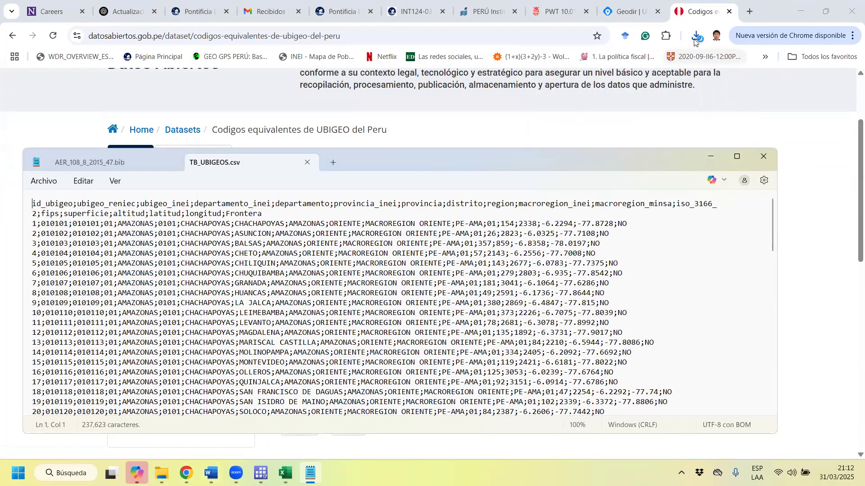
pyautogui.click(695, 35)
pyautogui.click(657, 85)
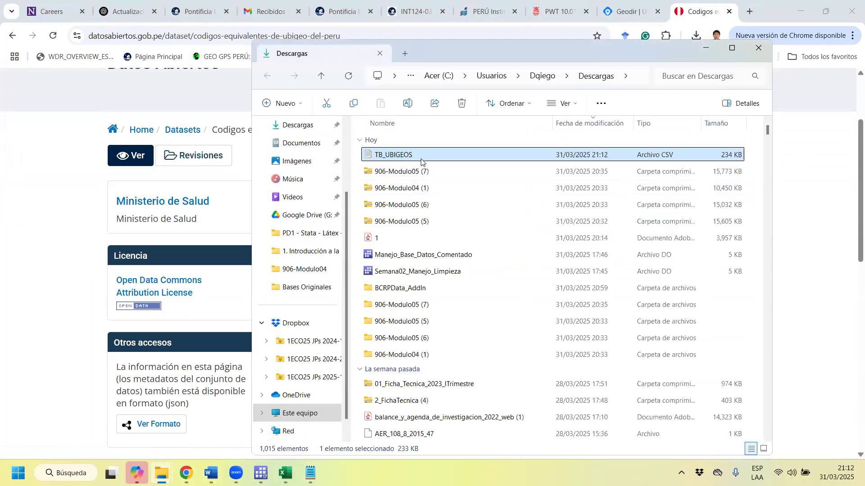
pyautogui.rightClick(421, 161)
pyautogui.moveTo(491, 214)
pyautogui.click(660, 239)
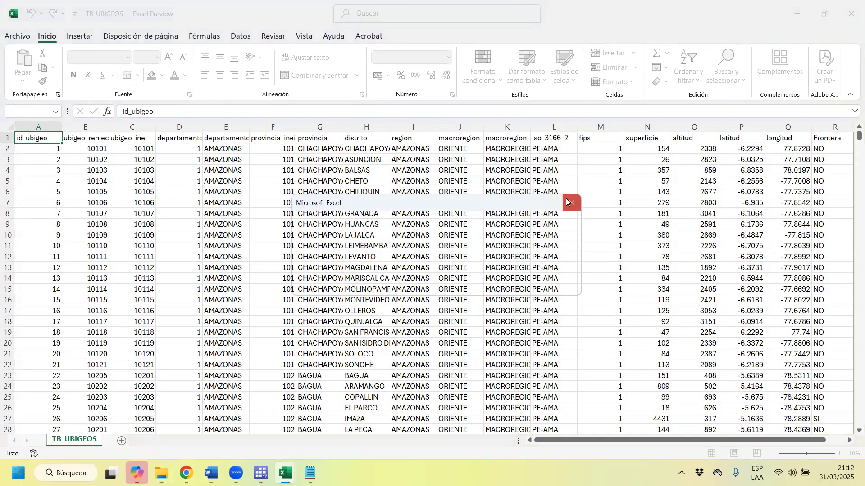
pyautogui.click(570, 203)
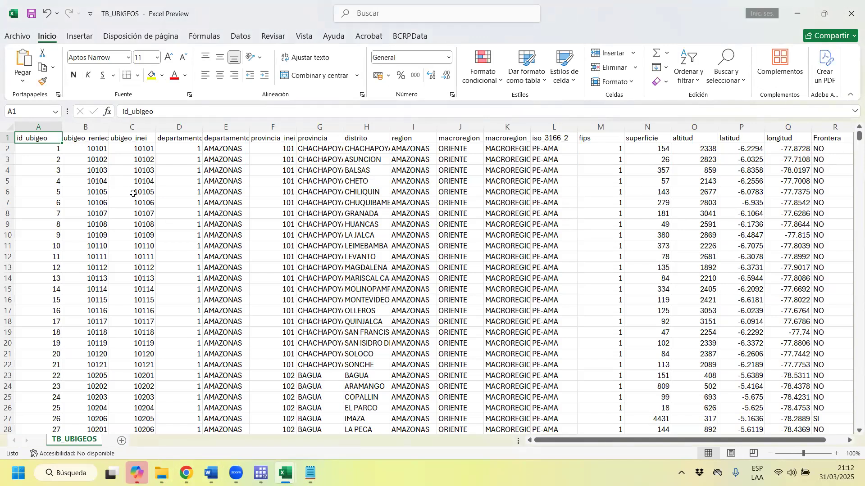
# Fill the ubigeo_reniec and ubigeo_inei columns with yellow.
pyautogui.click(85, 127)
pyautogui.click(151, 75)
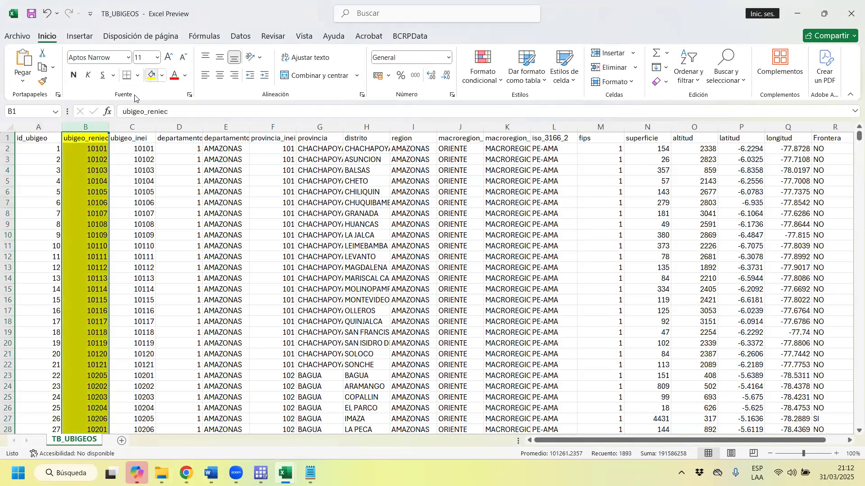
pyautogui.click(132, 127)
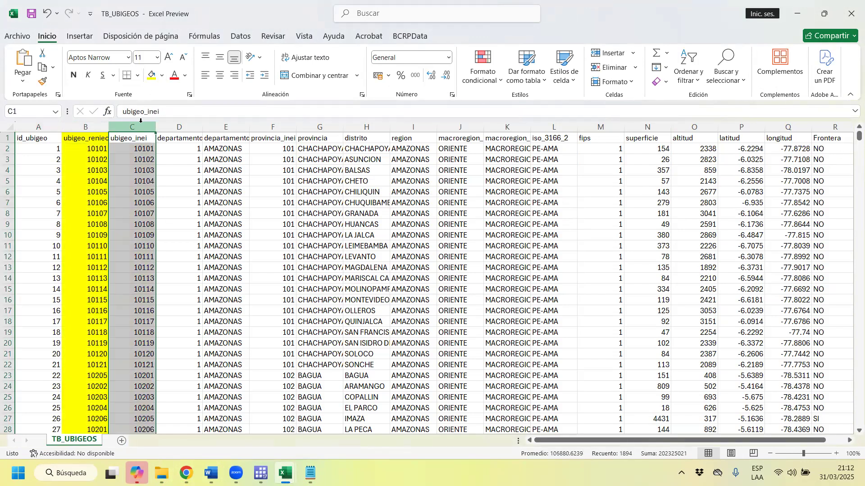
pyautogui.click(152, 77)
pyautogui.click(460, 278)
# Search the TB_UBIGEOS sheet for code 070101, trying both the next match and all matches.
pyautogui.click(737, 77)
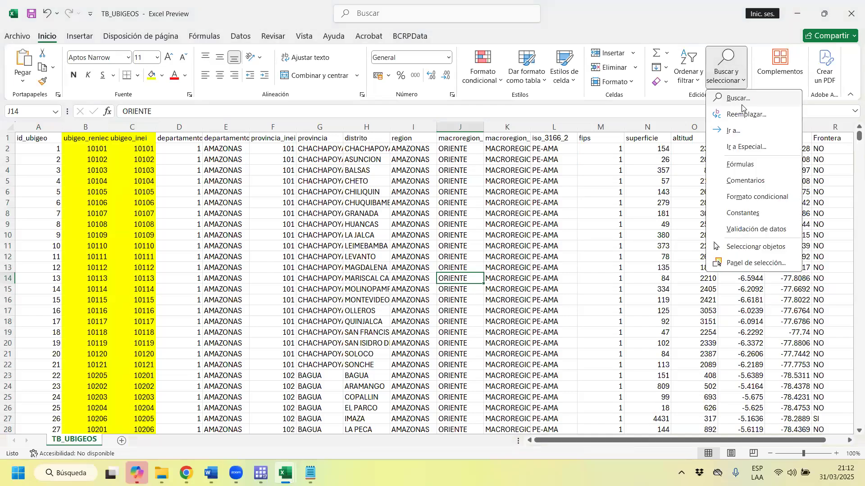
pyautogui.click(743, 100)
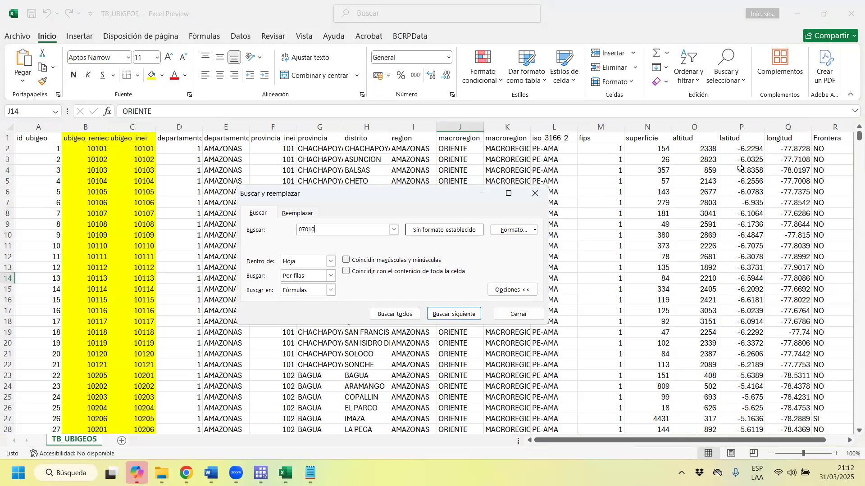
pyautogui.press('Return')
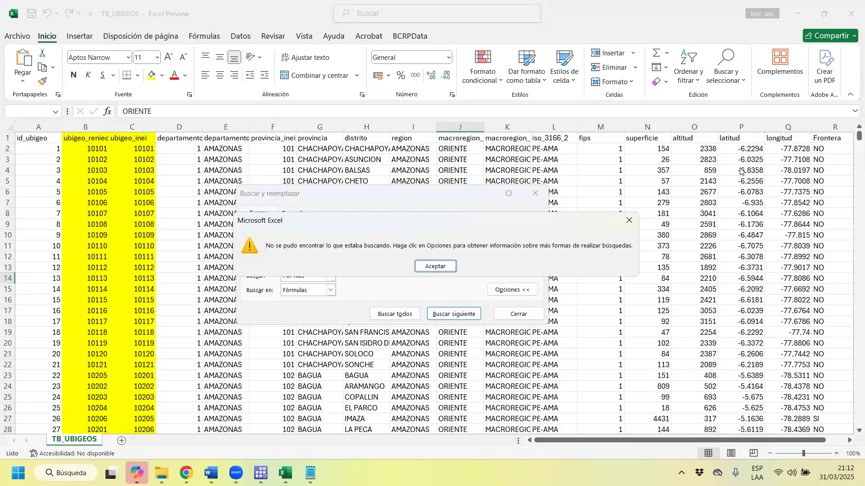
pyautogui.click(430, 271)
pyautogui.click(100, 236)
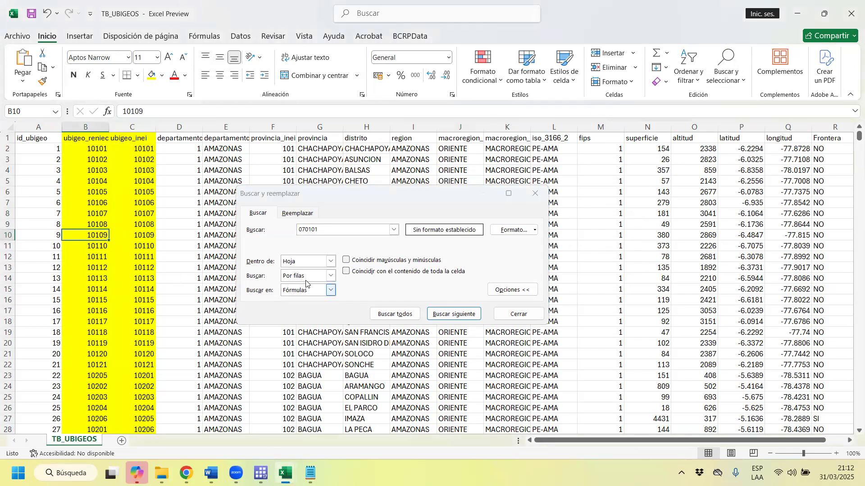
pyautogui.click(391, 315)
pyautogui.click(420, 266)
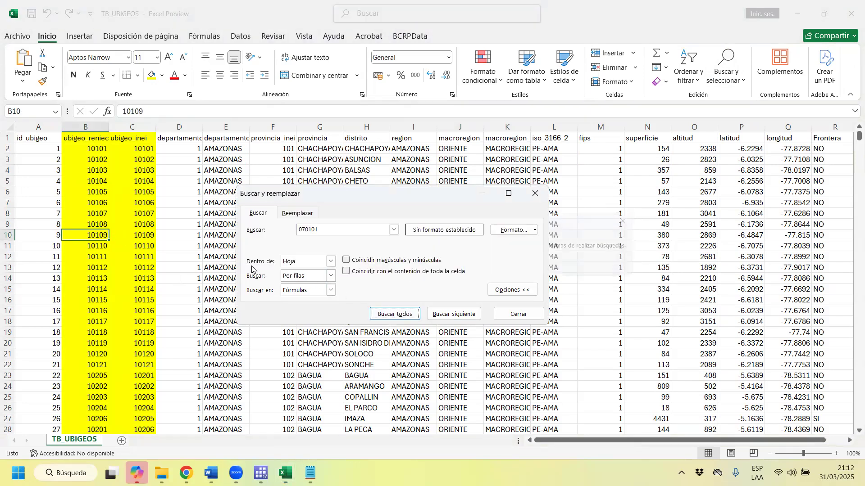
pyautogui.click(86, 286)
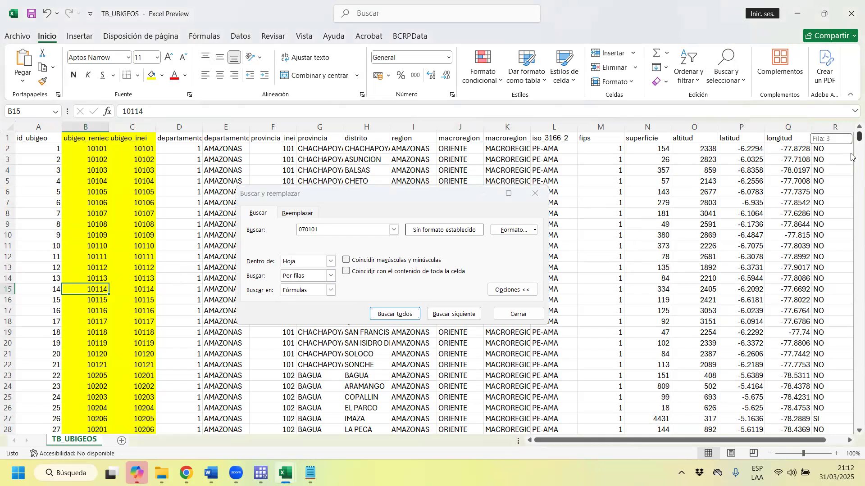
# Search for 70101 without the leading zero and go from the ubigeo_inei match to the ubigeo_reniec match.
pyautogui.moveTo(859, 136); pyautogui.dragTo(858, 151)
pyautogui.click(317, 229)
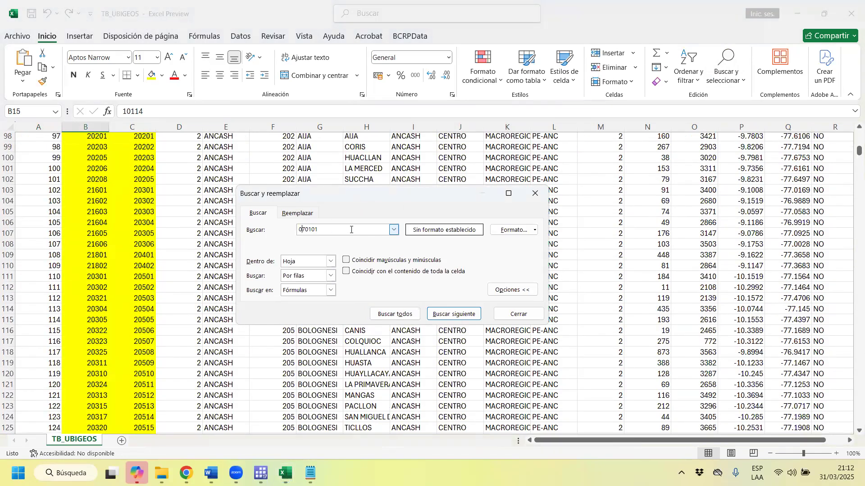
pyautogui.press('BackSpace')
pyautogui.press('Return')
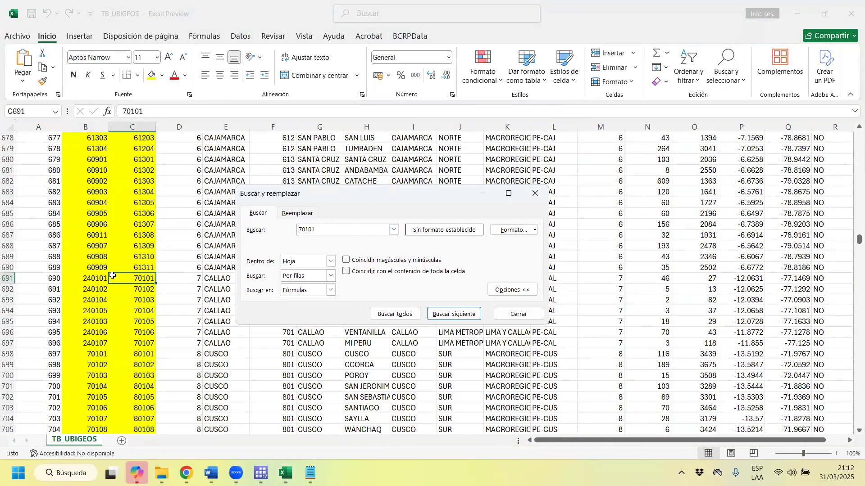
pyautogui.press('Return')
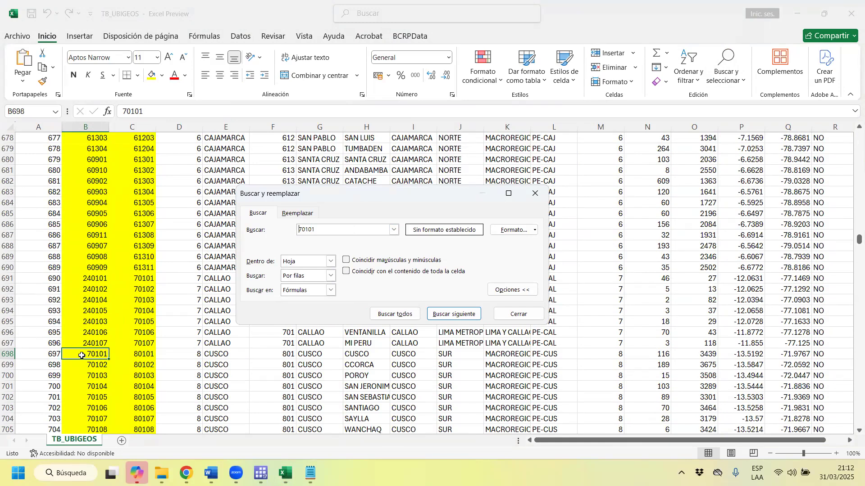
# Compare RENIEC code 70101 with its Cusco department, province and district cells in row 698, ending on the code's cell.
pyautogui.click(102, 353)
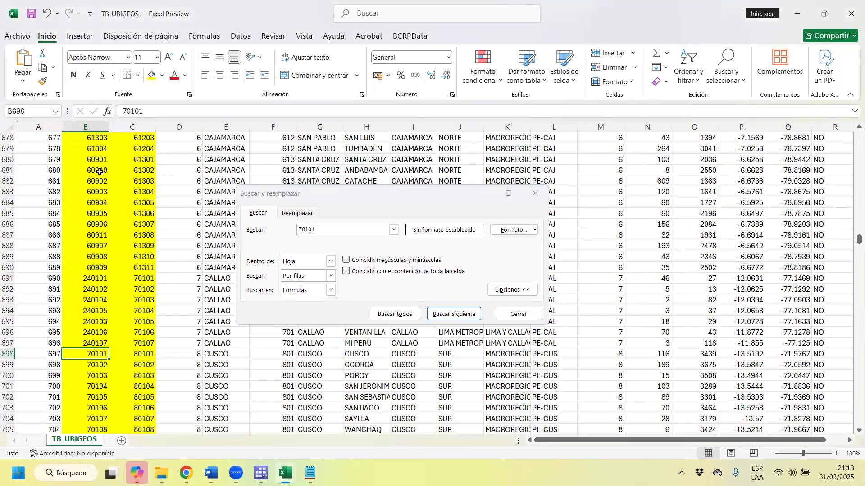
pyautogui.moveTo(226, 354); pyautogui.dragTo(369, 355)
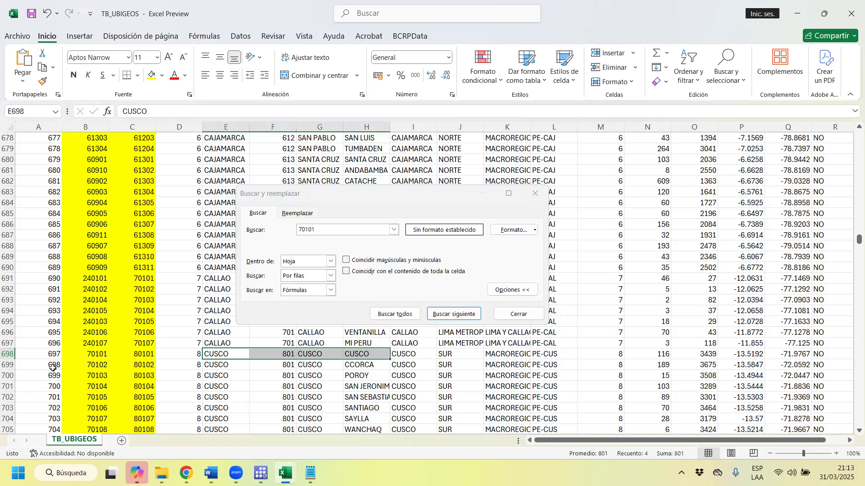
pyautogui.click(93, 356)
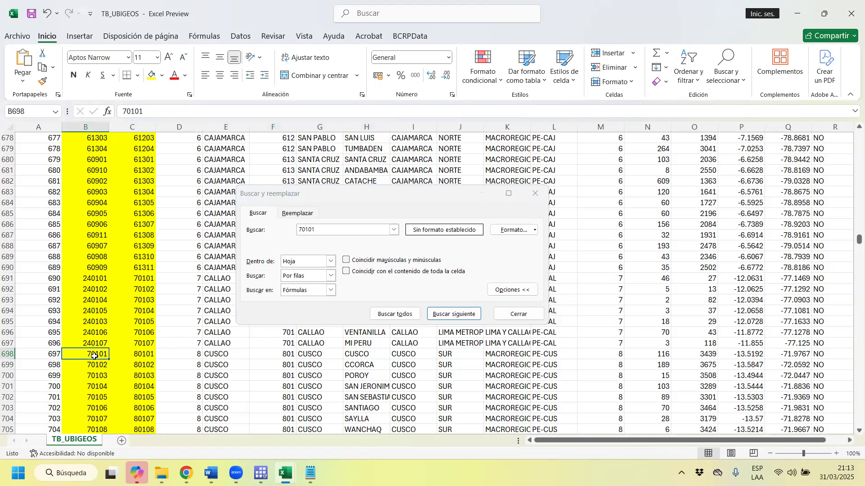
# Check Cusco's INEI code in row 698, and compare the ubigeo_reniec and ubigeo_inei codes in B2:C10.
pyautogui.click(142, 360)
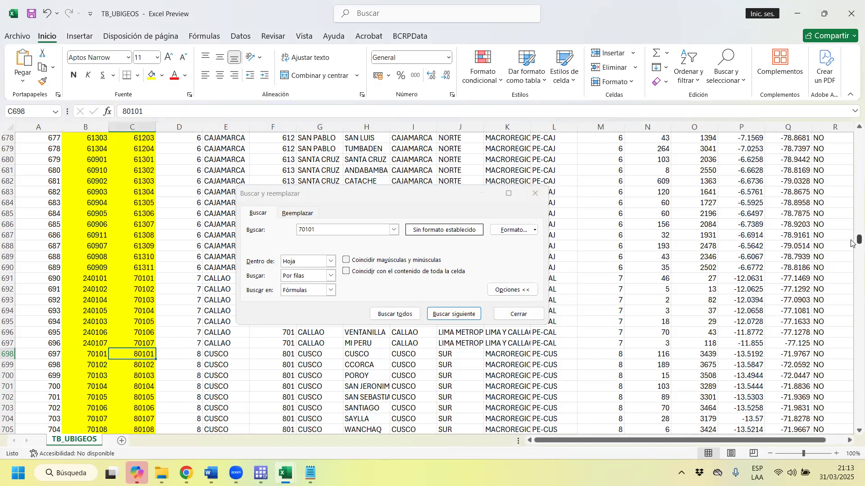
pyautogui.moveTo(852, 235); pyautogui.dragTo(853, 123)
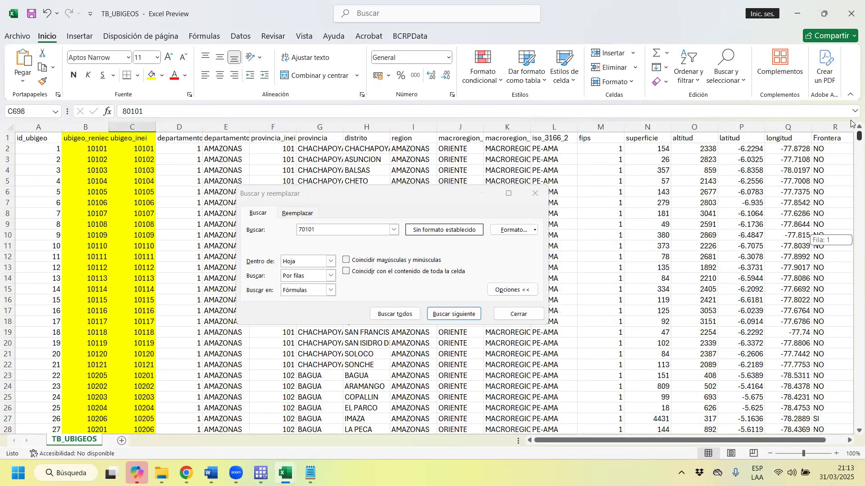
pyautogui.moveTo(851, 123); pyautogui.dragTo(851, 124)
pyautogui.moveTo(104, 149); pyautogui.dragTo(141, 205)
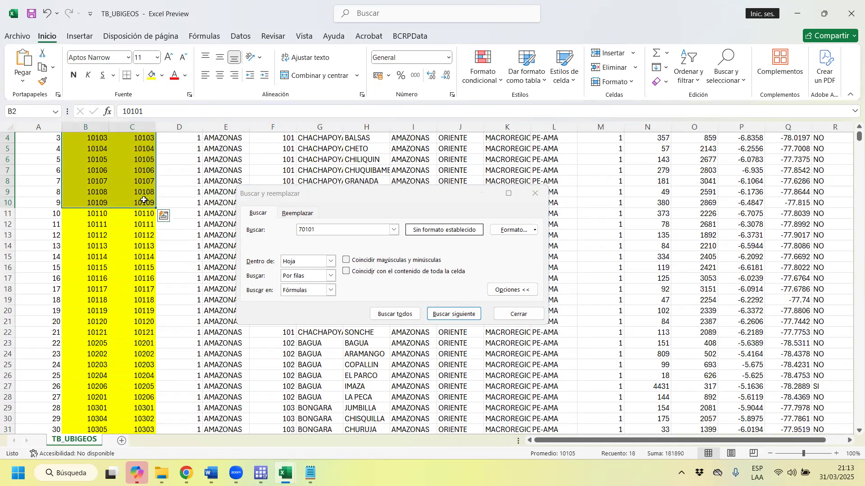
# Minimize the TB_UBIGEOS workbook and switch to Stata's Data Editor showing the enaho01a-2023-500 dataset.
pyautogui.click(806, 10)
pyautogui.click(806, 8)
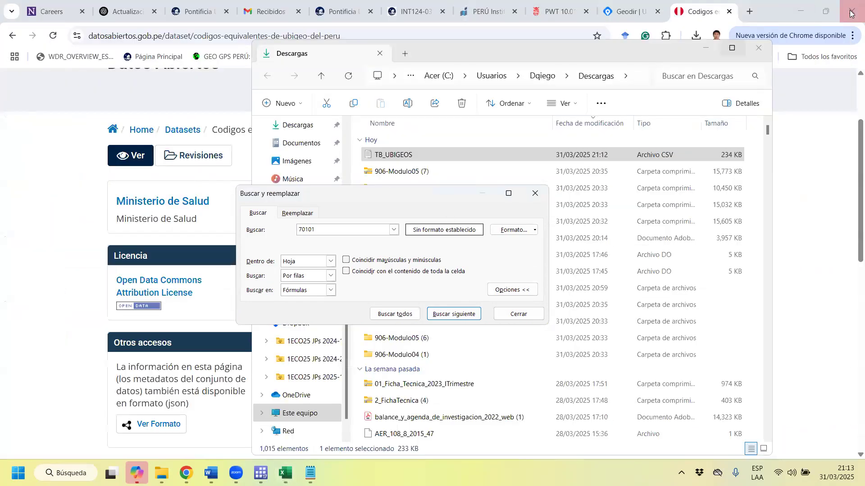
pyautogui.moveTo(261, 473)
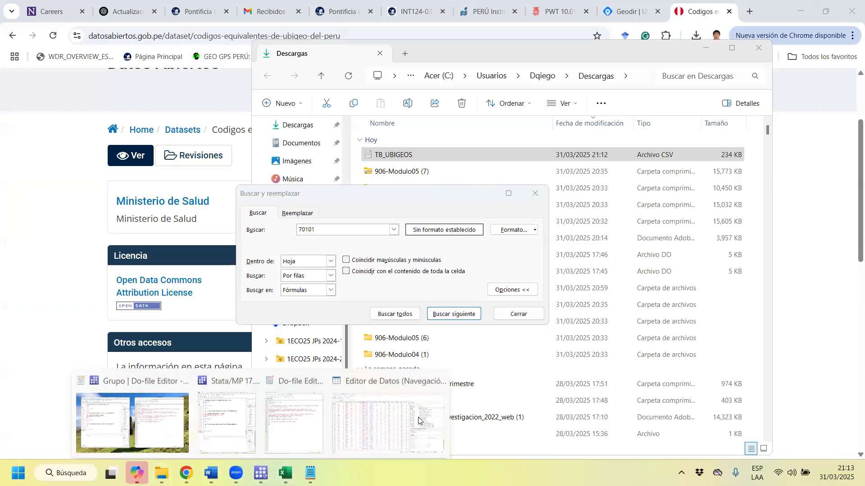
pyautogui.click(387, 395)
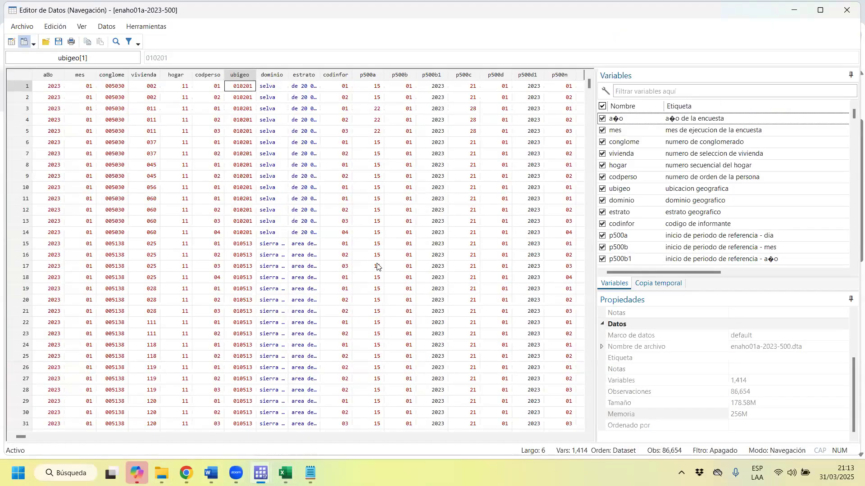
# Widen the dominio column until its value labels are fully readable, dismissing the column-size notice.
pyautogui.click(279, 76)
pyautogui.moveTo(295, 72); pyautogui.dragTo(336, 73)
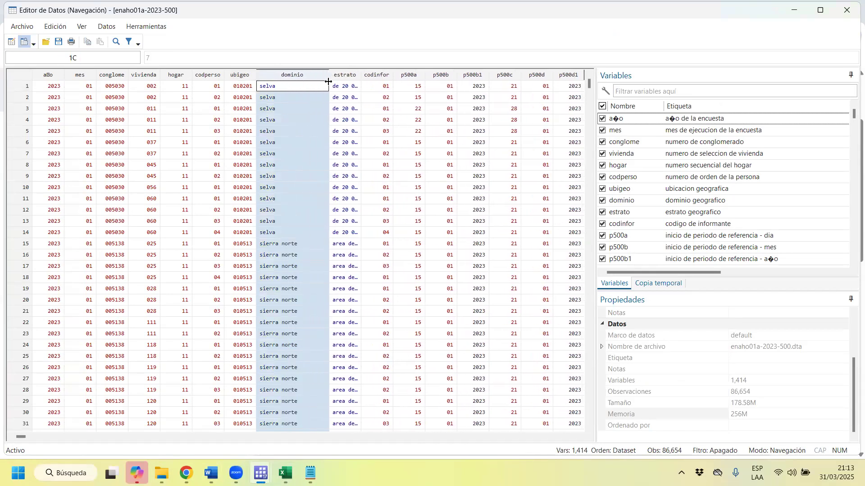
pyautogui.click(370, 288)
# Examine the dominio labels of the first observations, selecting a selva cell and the first sierra norte cell.
pyautogui.scroll(-9, 302, 237)
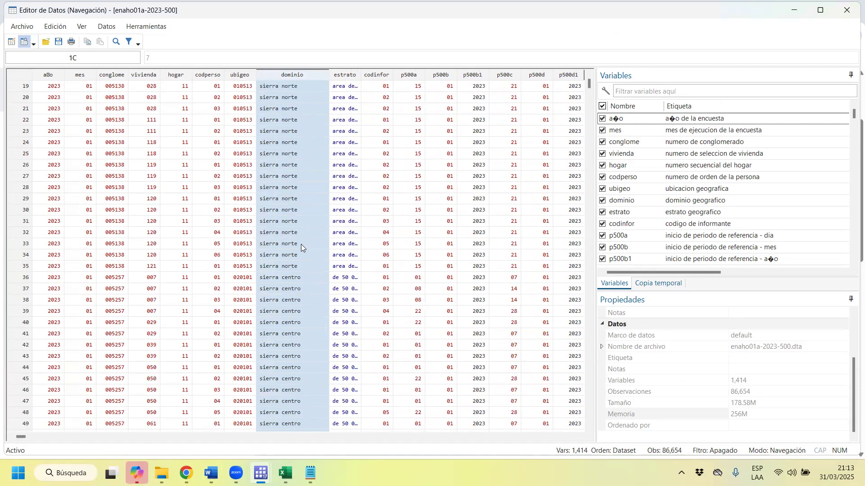
pyautogui.scroll(3, 303, 178)
pyautogui.scroll(6, 305, 187)
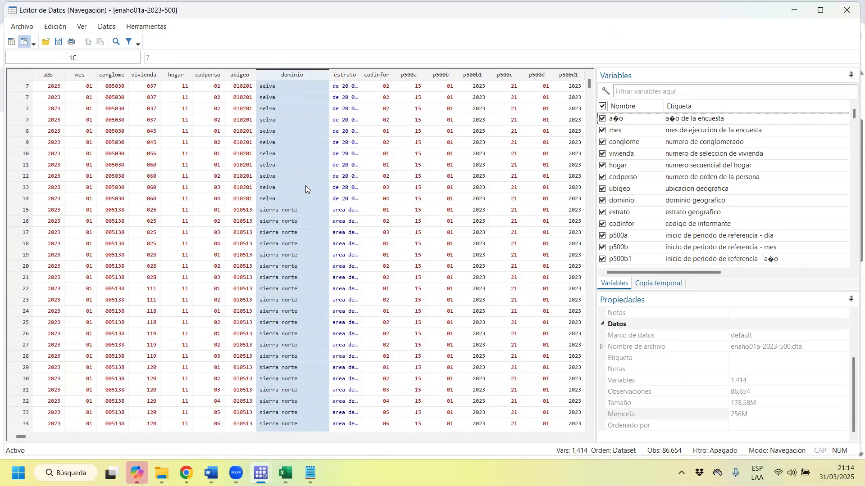
pyautogui.click(291, 109)
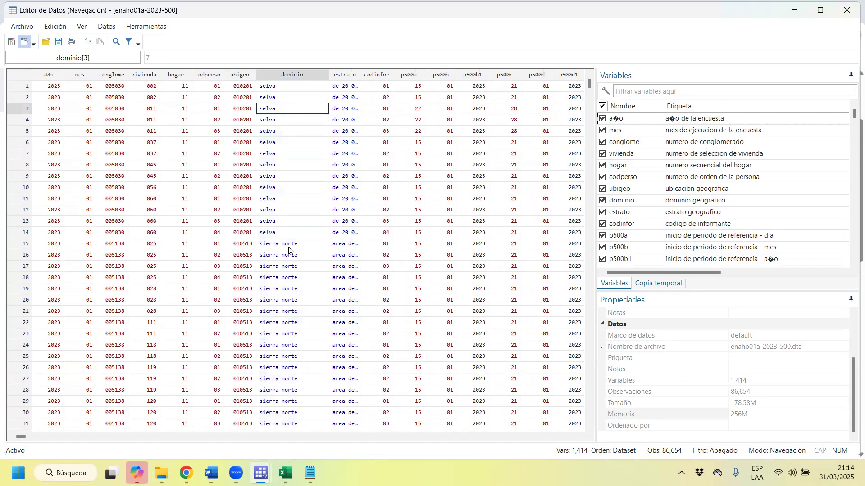
pyautogui.click(288, 247)
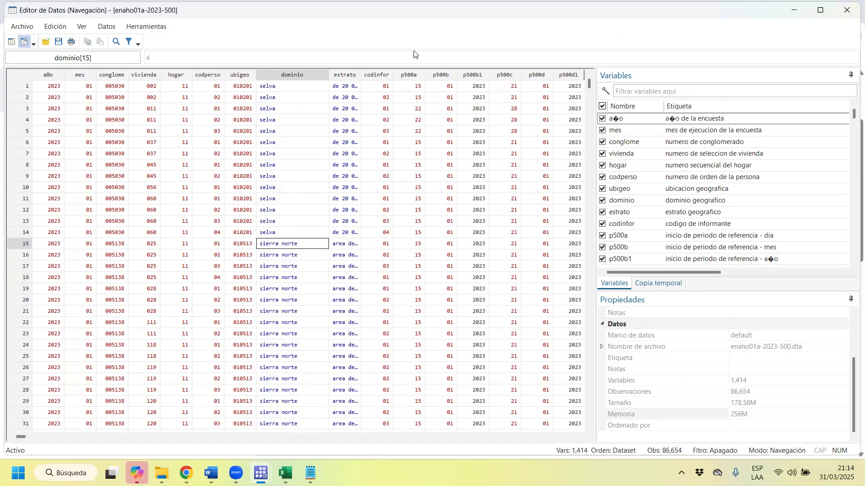
# Widen the estrato column enough to read its population-size labels and check the first observation's stratum.
pyautogui.moveTo(360, 74); pyautogui.dragTo(423, 75)
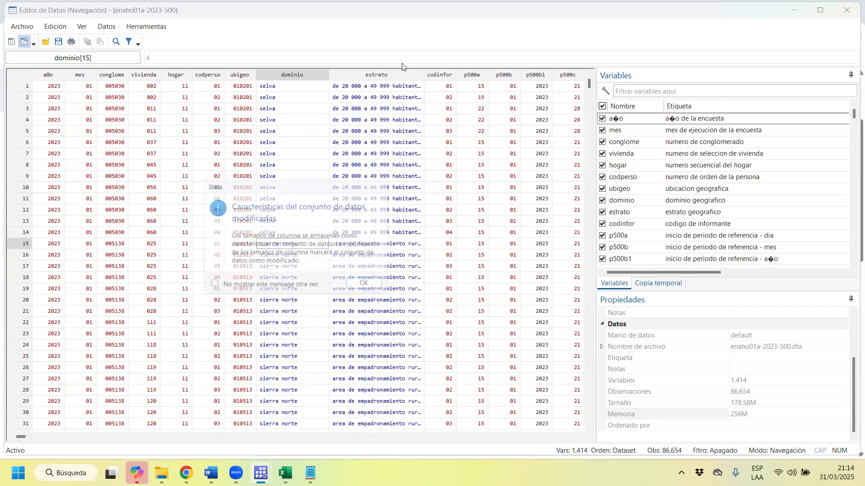
pyautogui.click(368, 286)
pyautogui.click(394, 75)
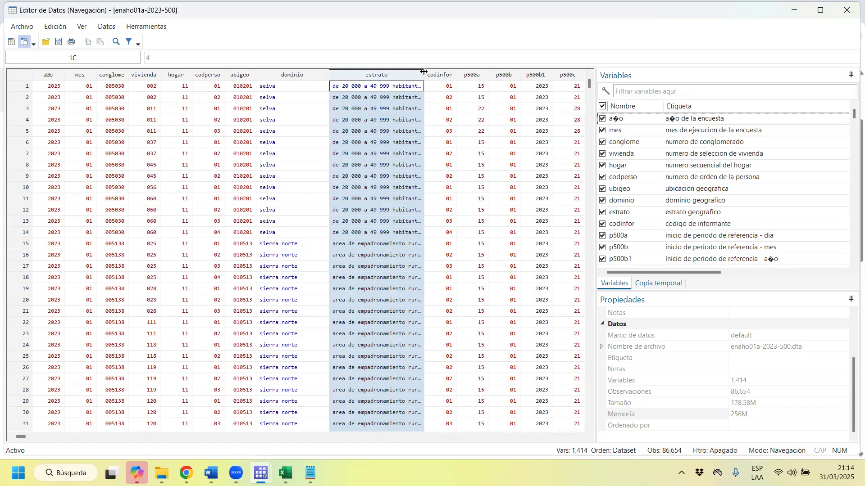
pyautogui.moveTo(423, 74); pyautogui.dragTo(471, 75)
pyautogui.click(379, 284)
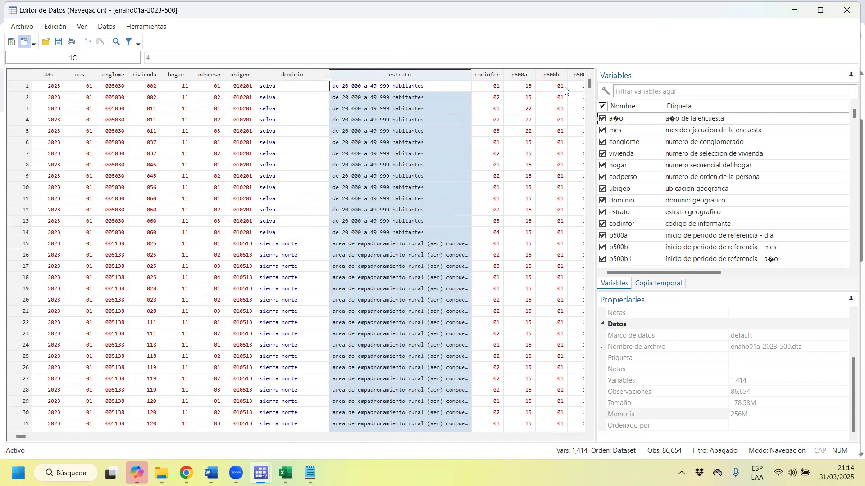
pyautogui.click(371, 84)
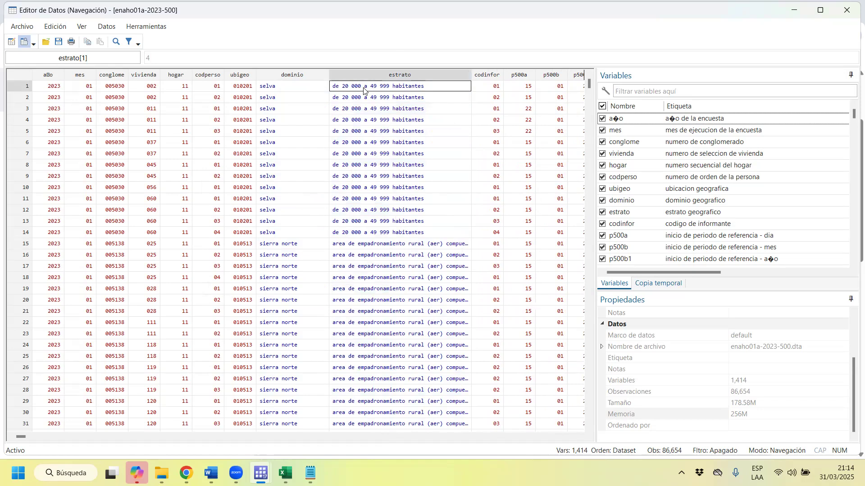
pyautogui.click(412, 73)
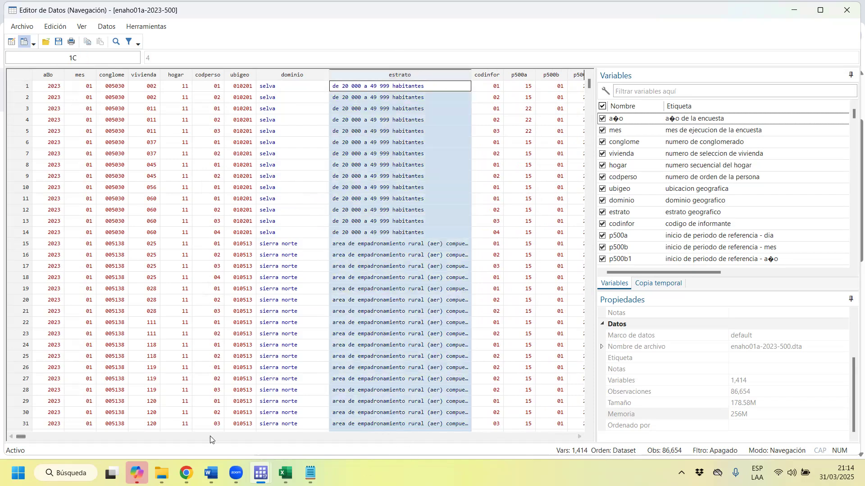
# Look along the first observation from codinfor through the reference-period and employment variables, ending on p500a.
pyautogui.click(488, 86)
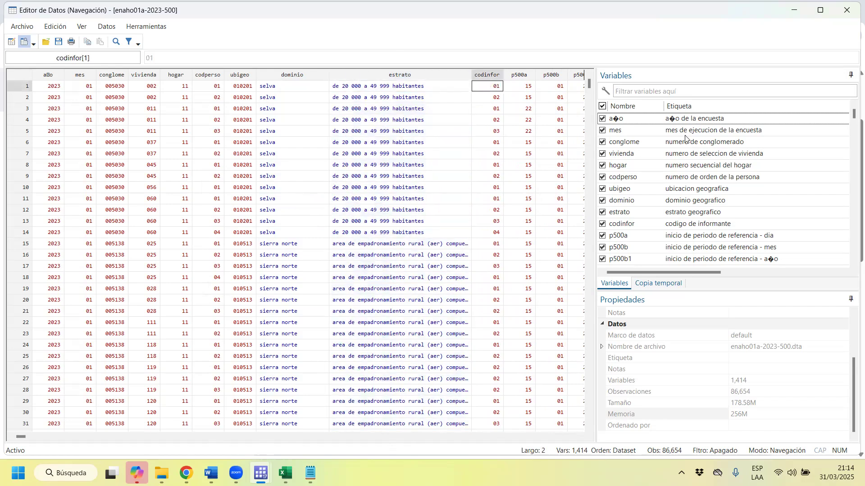
pyautogui.press('Right')
pyautogui.press('Right')
pyautogui.press('Right')
pyautogui.press('Right')
pyautogui.press('Right')
pyautogui.press('Right')
pyautogui.press('Right')
pyautogui.press('Right')
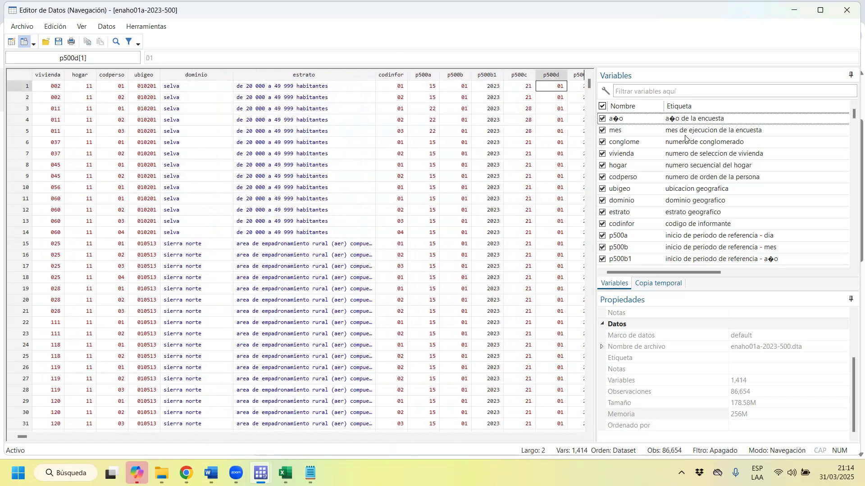
pyautogui.press('Right')
pyautogui.press('Right')
pyautogui.press('Left')
pyautogui.press('Left')
pyautogui.press('Left')
pyautogui.press('Left')
pyautogui.press('Left')
pyautogui.press('Left')
pyautogui.press('Left')
pyautogui.press('Left')
pyautogui.press('Left')
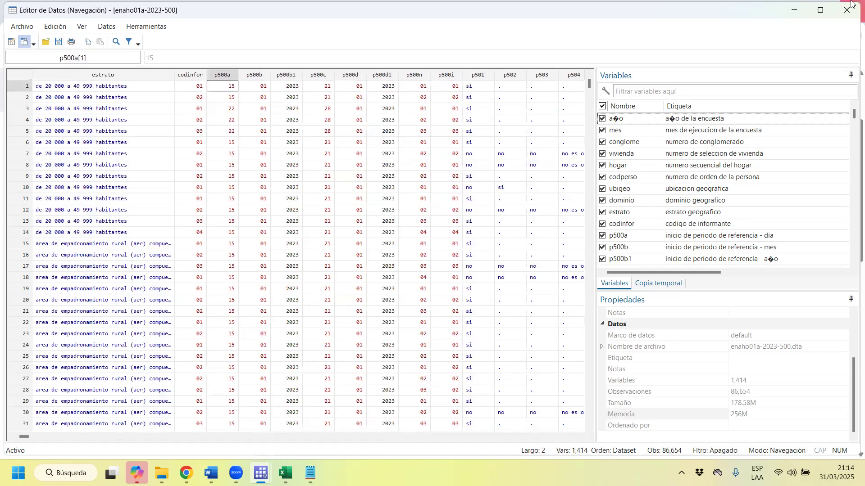
# Locate variable p5041 in the variable list and widen the list so the full question labels are readable.
pyautogui.scroll(-1, 721, 147)
pyautogui.scroll(1, 704, 204)
pyautogui.scroll(-4, 704, 201)
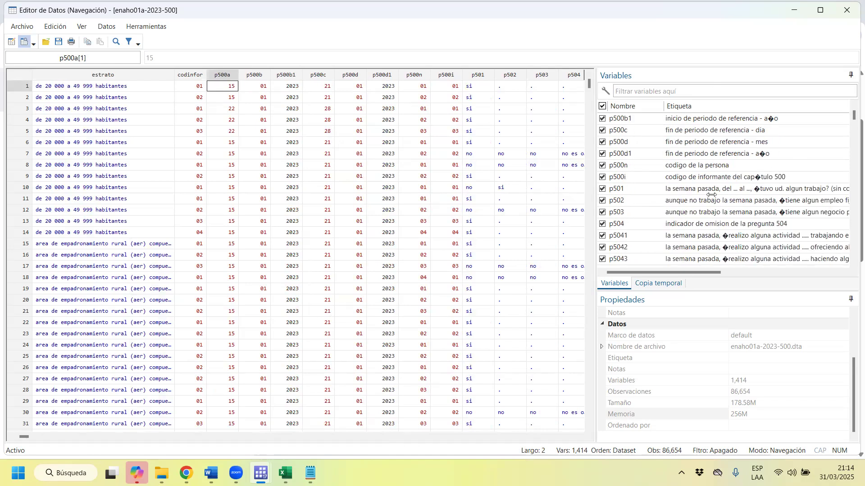
pyautogui.scroll(-3, 712, 187)
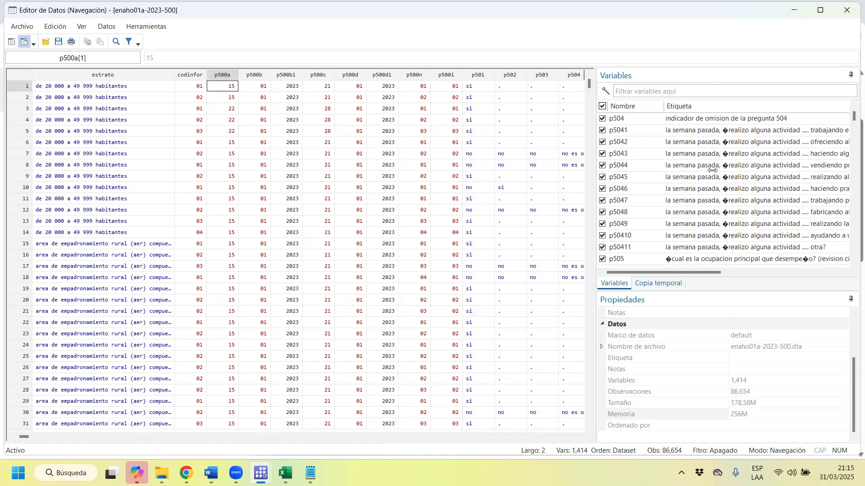
pyautogui.click(699, 129)
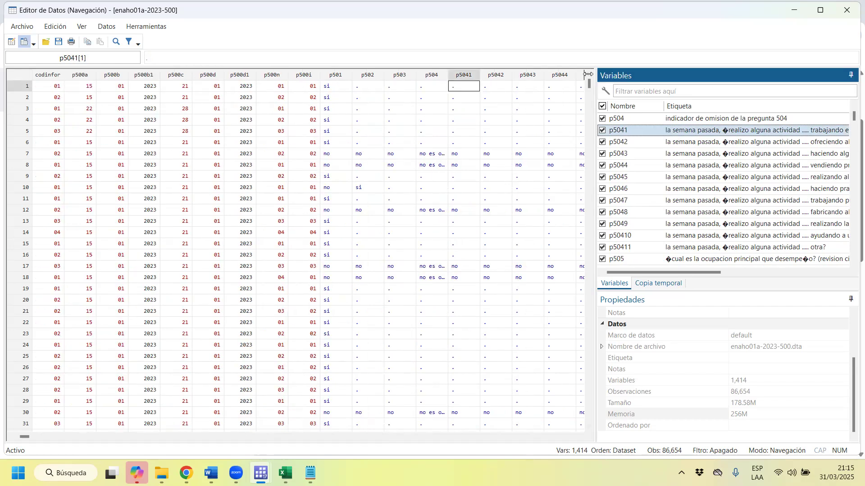
pyautogui.moveTo(595, 74); pyautogui.dragTo(358, 108)
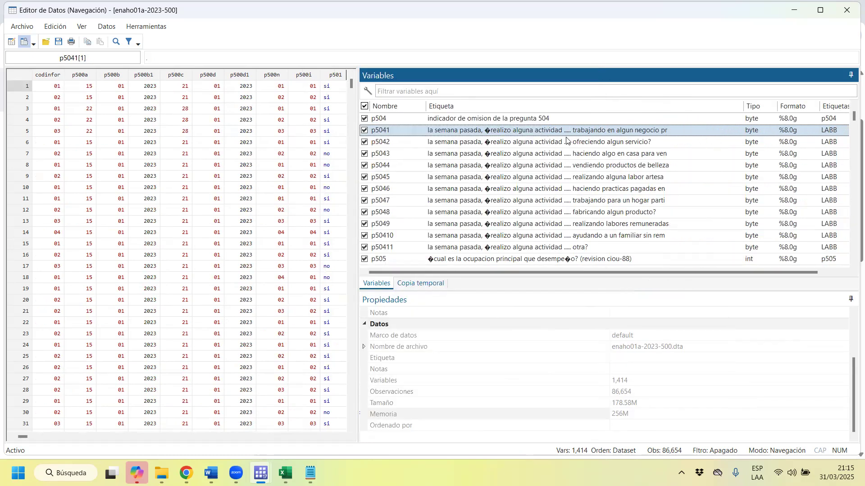
# Review the labels and data columns of the past-week activity variables p5041, p5042 and p5044.
pyautogui.click(662, 135)
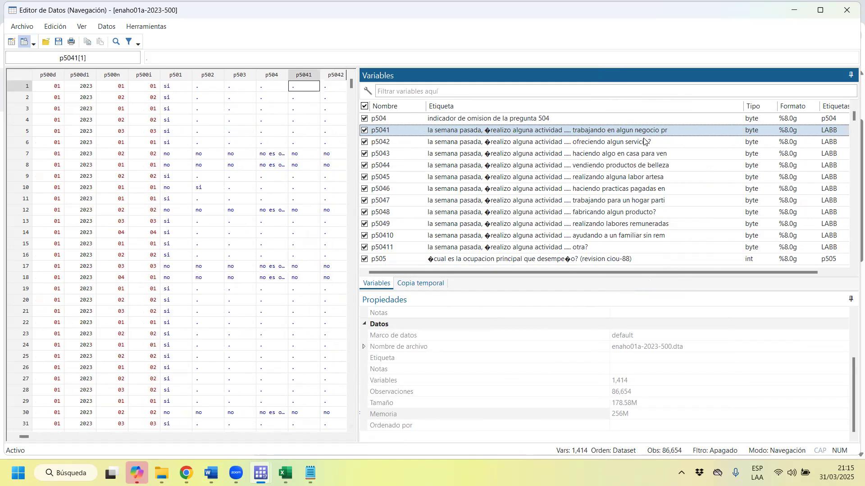
pyautogui.click(632, 144)
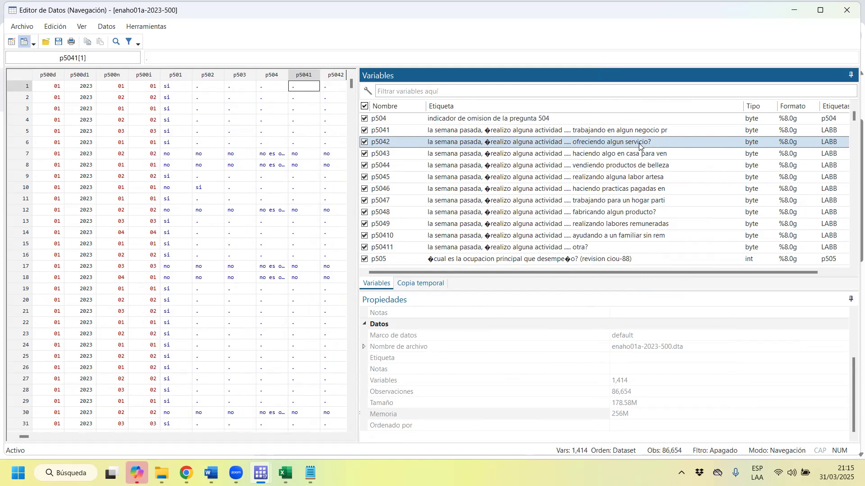
pyautogui.click(640, 146)
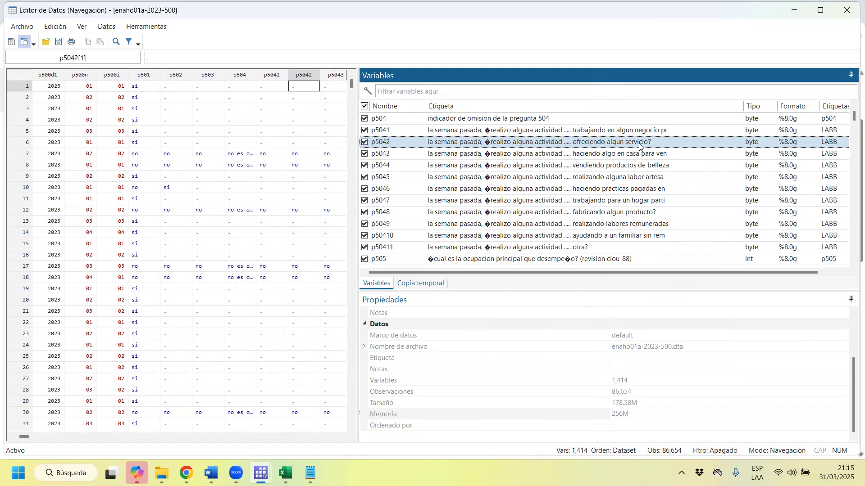
pyautogui.click(638, 168)
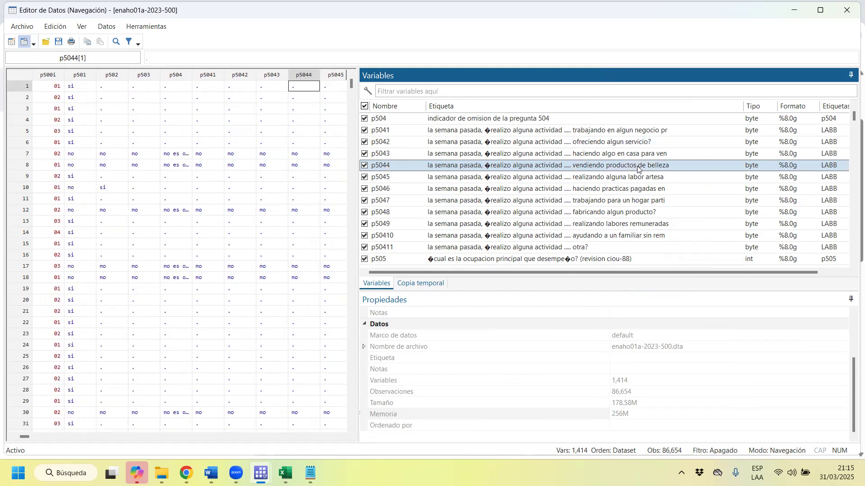
# Review the main-occupation variables after p5044, inspecting the data for p509 on paid workers and p510 on employer type.
pyautogui.scroll(-1, 638, 168)
pyautogui.scroll(1, 638, 168)
pyautogui.scroll(-1, 613, 217)
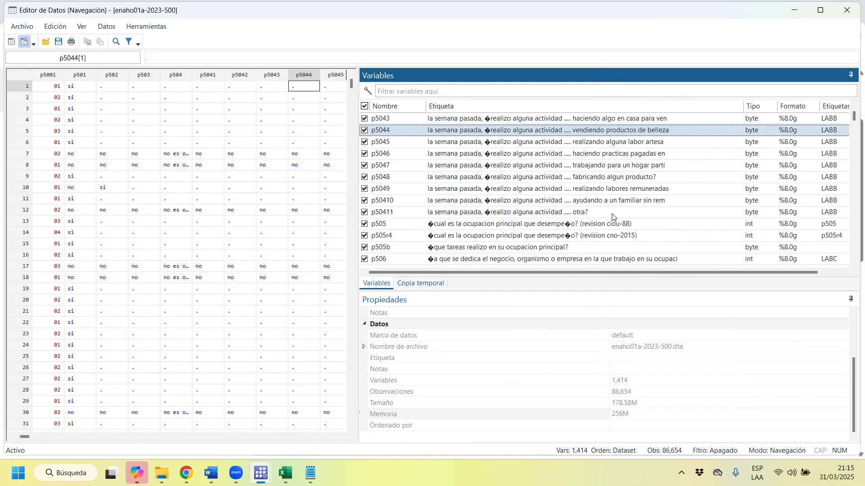
pyautogui.scroll(-3, 614, 217)
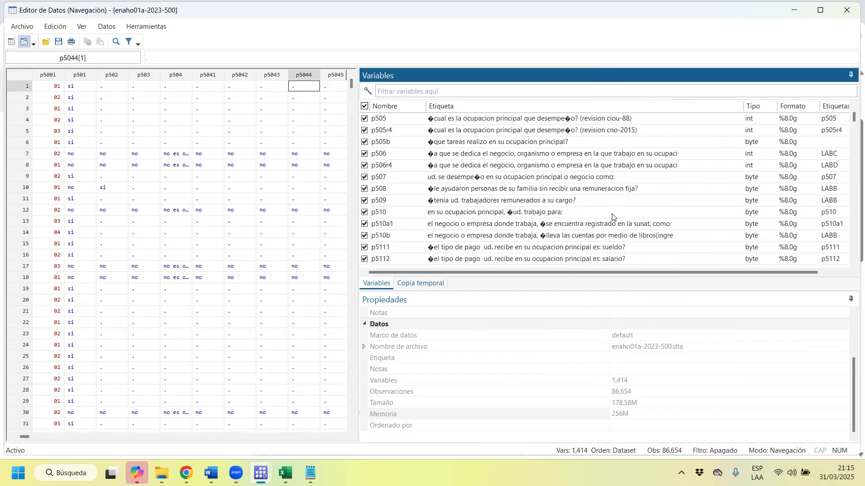
pyautogui.click(491, 204)
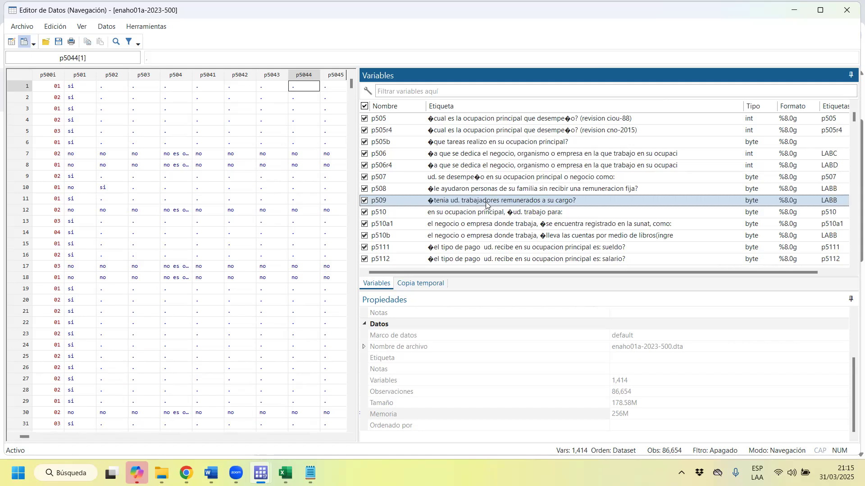
pyautogui.click(535, 217)
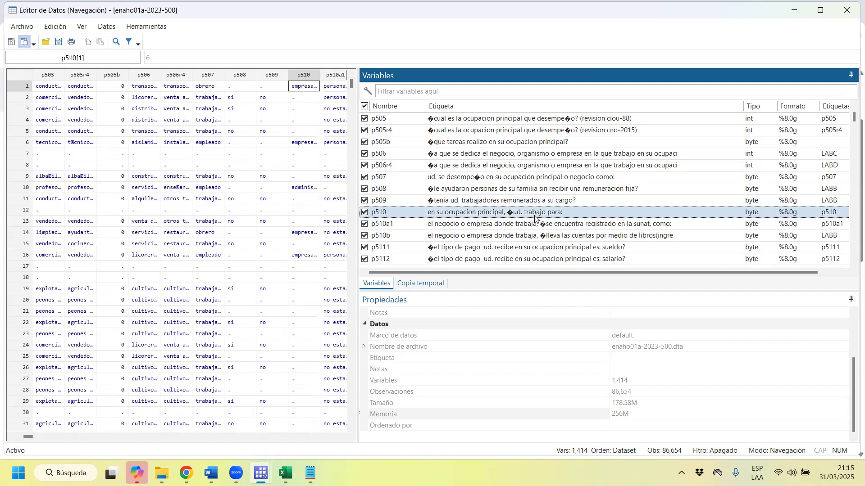
# Review the main-occupation payment-type variables p5113 through p5116, covering commission, piecework, subsidy and professional fees.
pyautogui.scroll(-1, 539, 217)
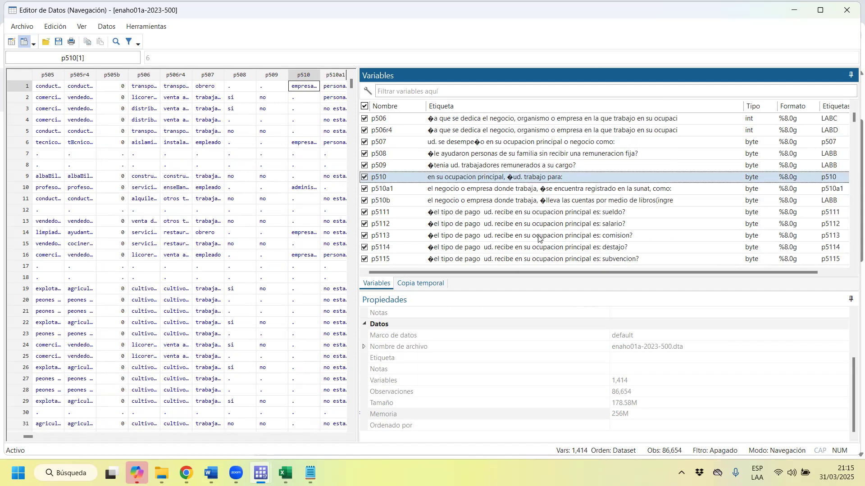
pyautogui.click(540, 235)
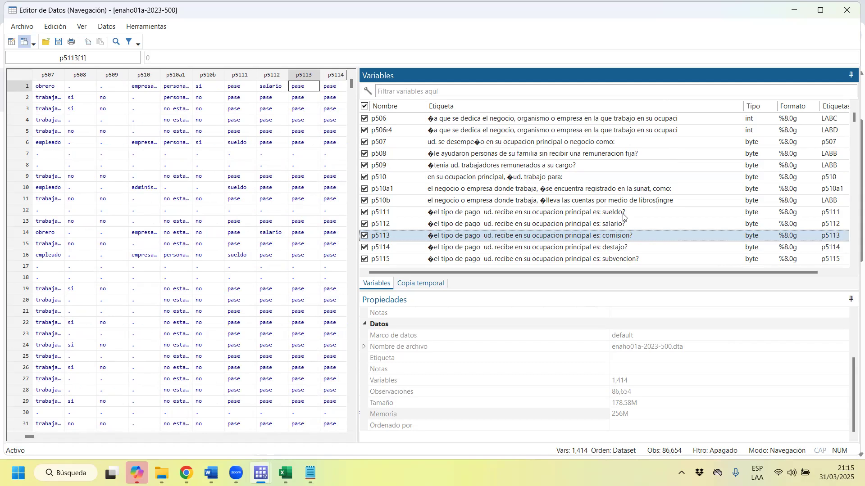
pyautogui.click(632, 249)
pyautogui.click(633, 259)
pyautogui.scroll(-2, 641, 175)
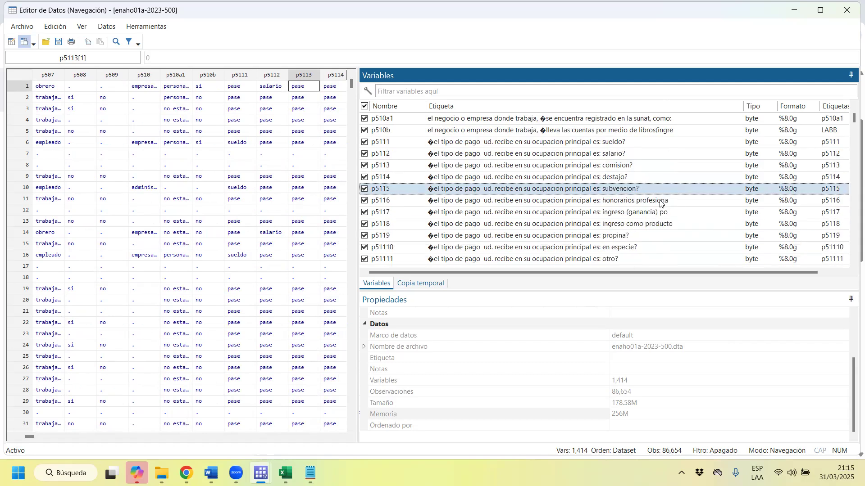
pyautogui.click(660, 201)
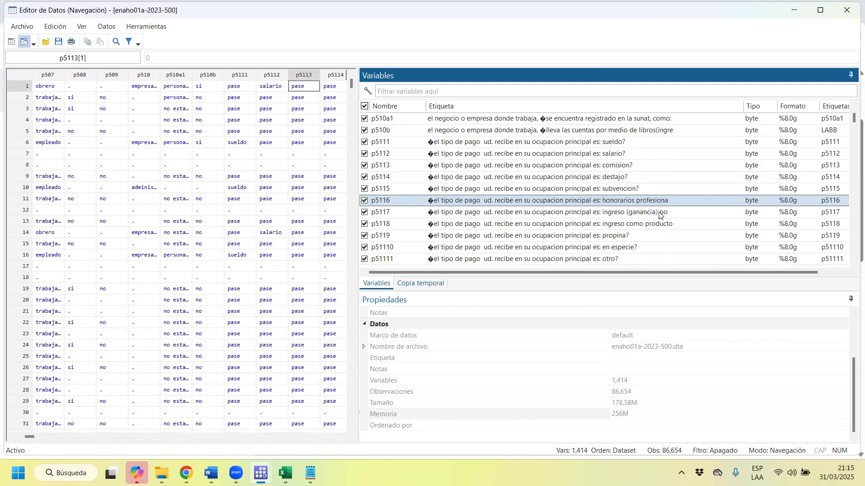
# Review the remaining main-occupation payment-type variables p5117 through p51110, covering earnings, product income, tips and payment in kind.
pyautogui.click(660, 214)
pyautogui.click(668, 225)
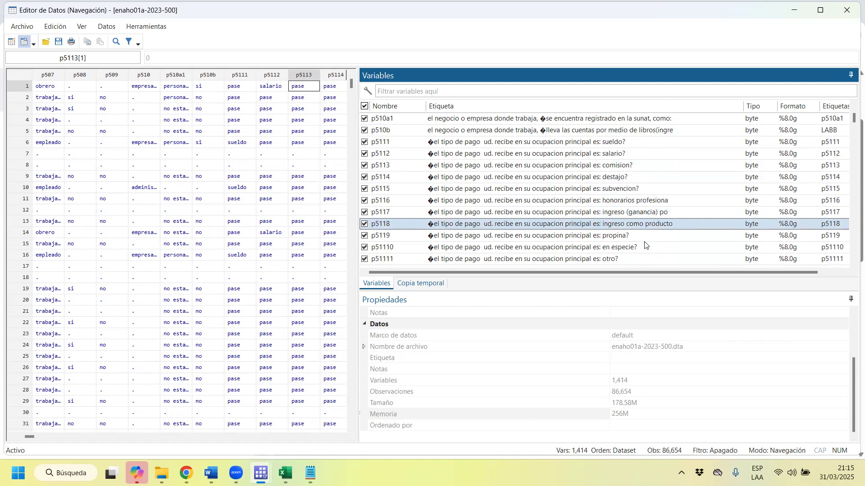
pyautogui.click(644, 241)
pyautogui.click(644, 248)
pyautogui.scroll(-5, 626, 234)
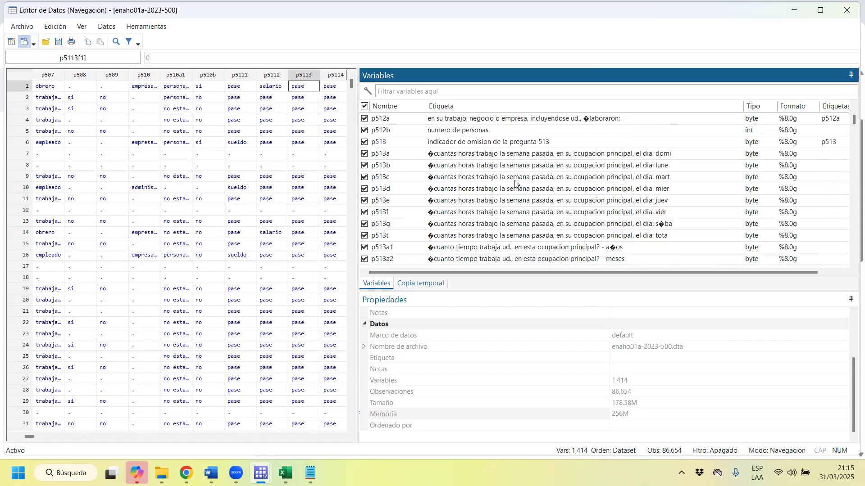
# Review the daily hours-worked variables p513a, p513b and p513c, and return to p501 in the variable list.
pyautogui.click(669, 156)
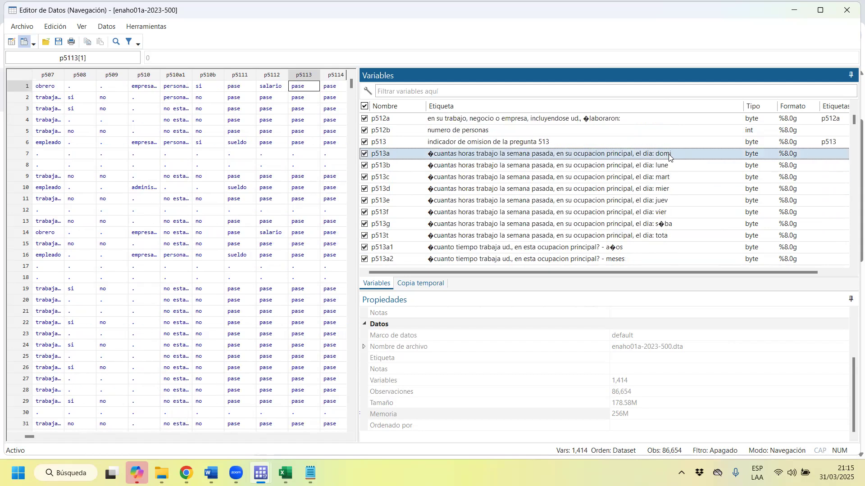
pyautogui.click(667, 167)
pyautogui.click(669, 179)
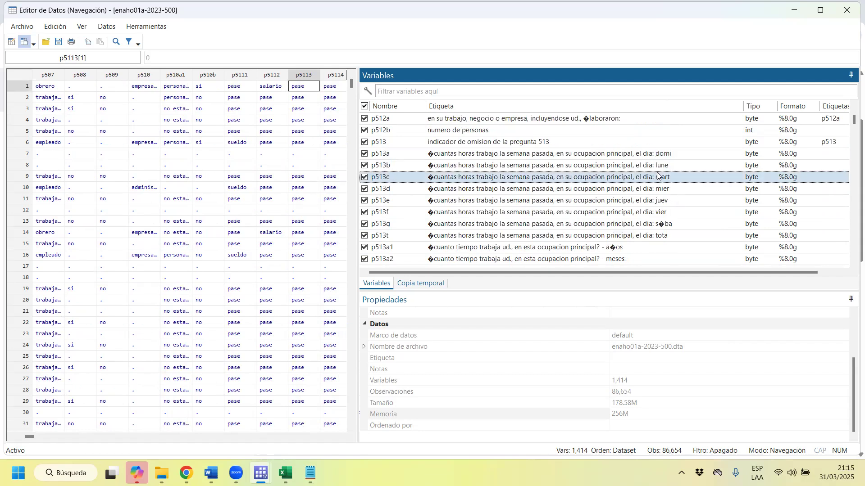
pyautogui.scroll(-10, 679, 216)
pyautogui.moveTo(852, 144); pyautogui.dragTo(852, 118)
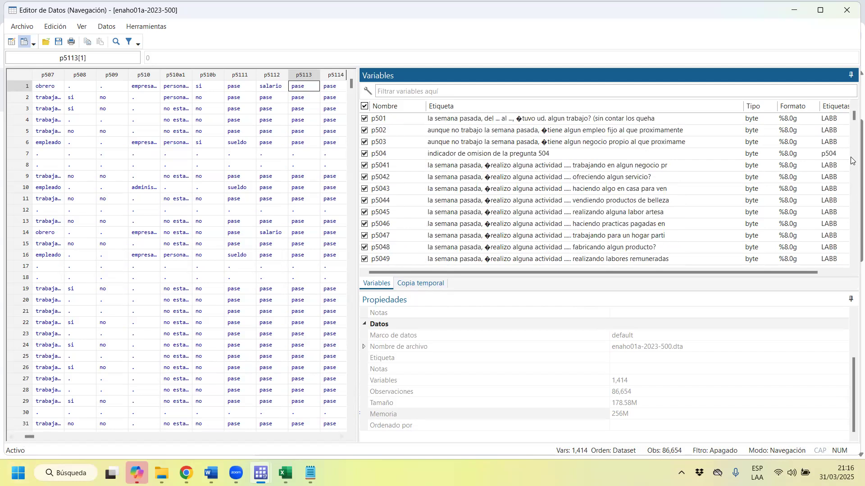
# Locate the variable ocu500 near the end of the list and widen its data column to show the full category labels.
pyautogui.moveTo(853, 121); pyautogui.dragTo(853, 265)
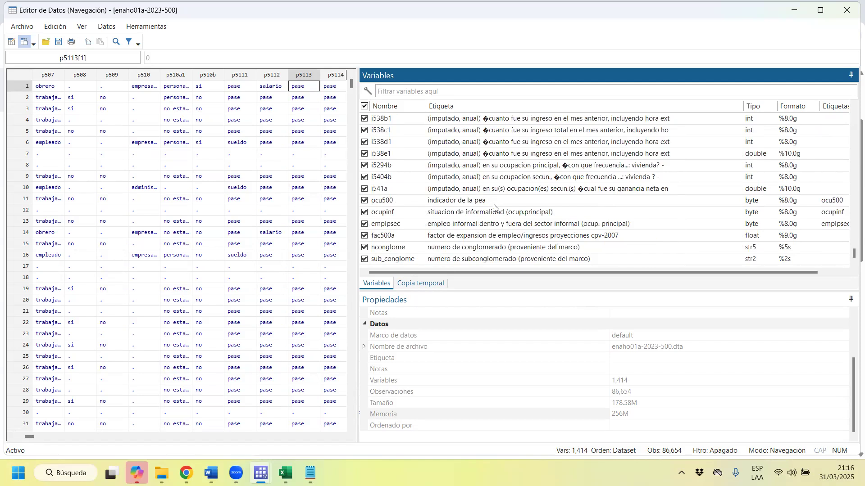
pyautogui.click(467, 203)
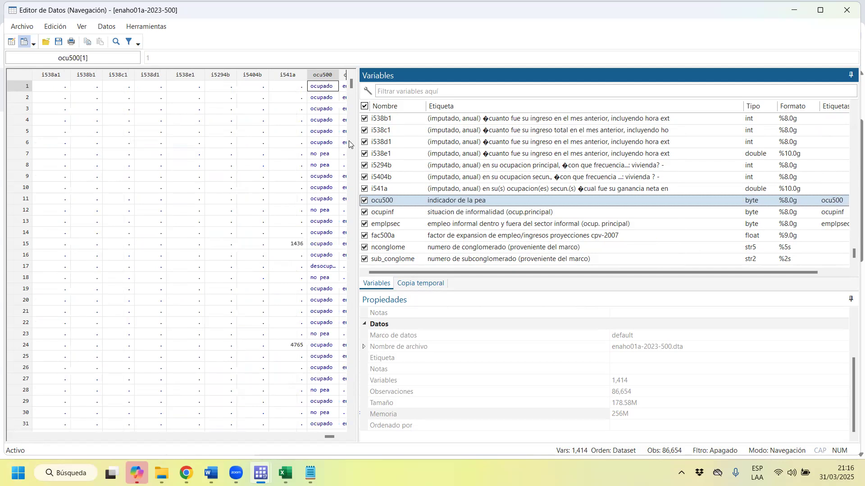
pyautogui.moveTo(340, 75); pyautogui.dragTo(354, 75)
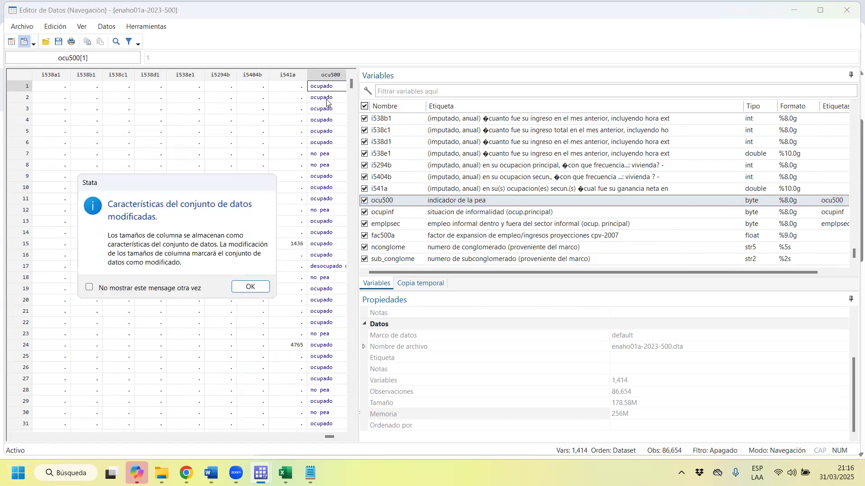
pyautogui.click(246, 285)
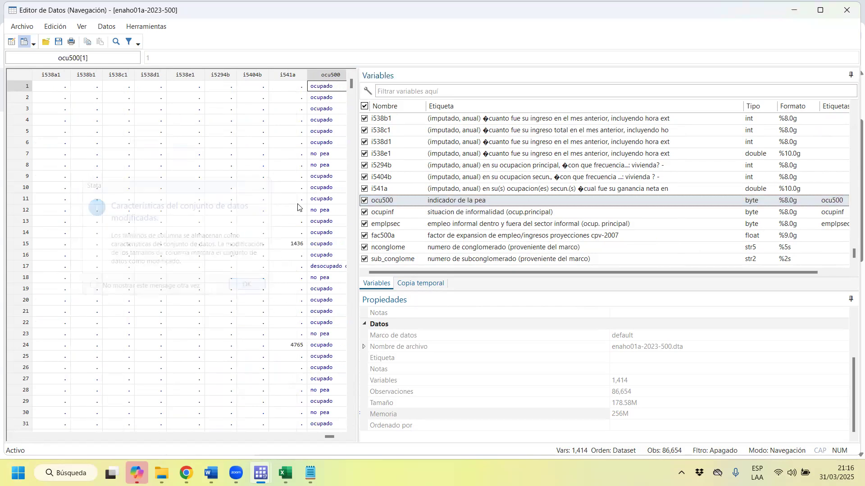
# Review the informality variables ocupinf and emplpsec, and check the imputed variables listed before them.
pyautogui.click(443, 214)
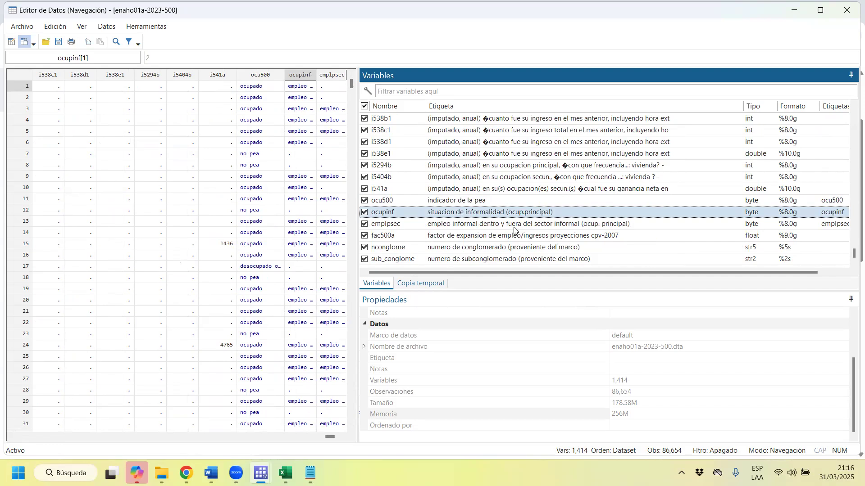
pyautogui.click(514, 226)
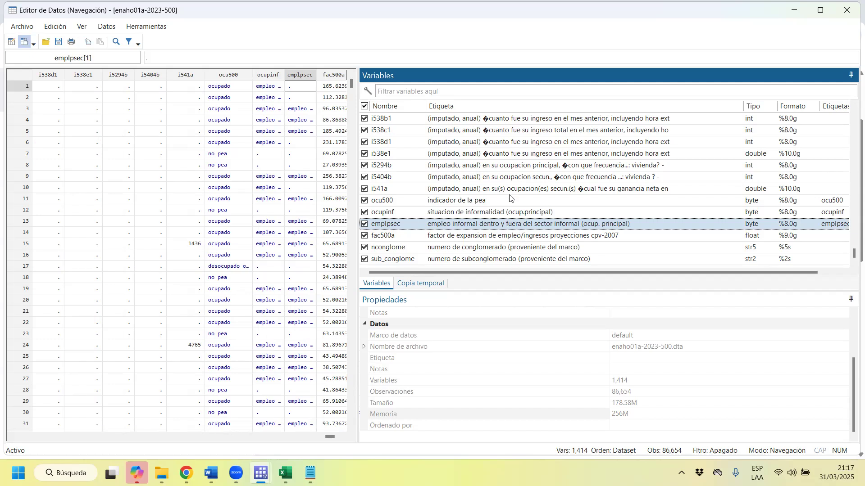
pyautogui.scroll(8, 587, 185)
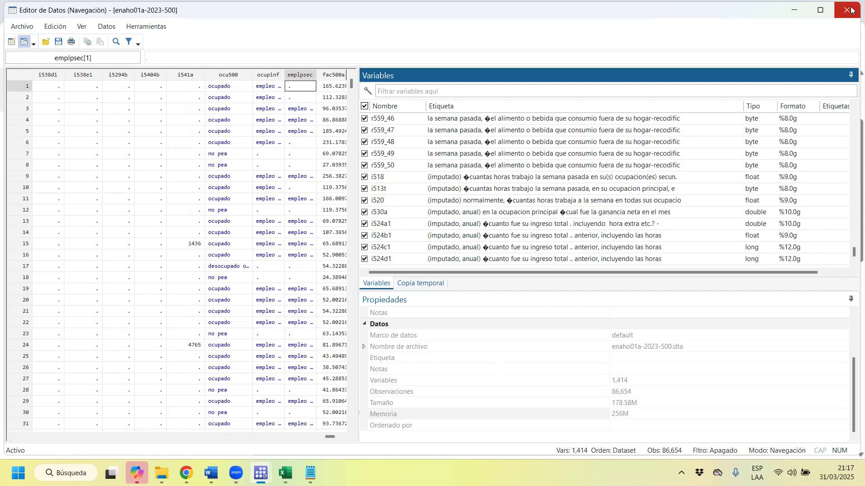
# Close the dataset browser and the find-and-replace dialog, and clear away the web browser, Descargas folder and TB_UBIGEOS.csv windows.
pyautogui.click(850, 10)
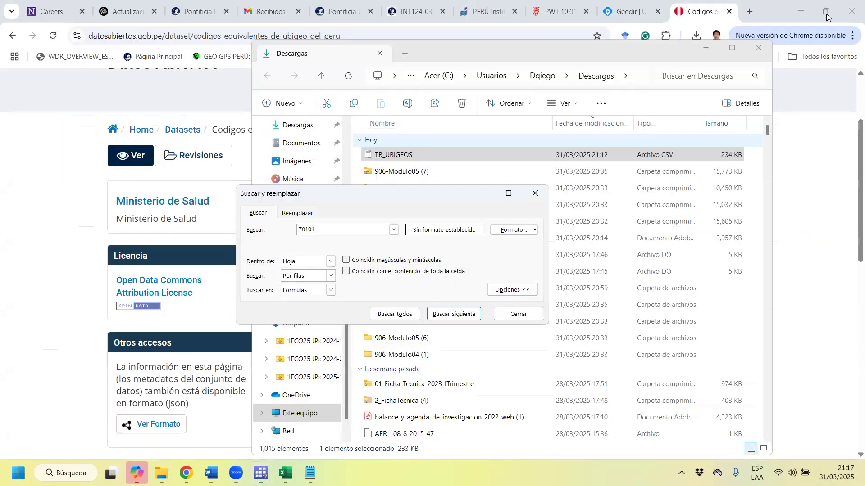
pyautogui.click(800, 14)
pyautogui.click(710, 49)
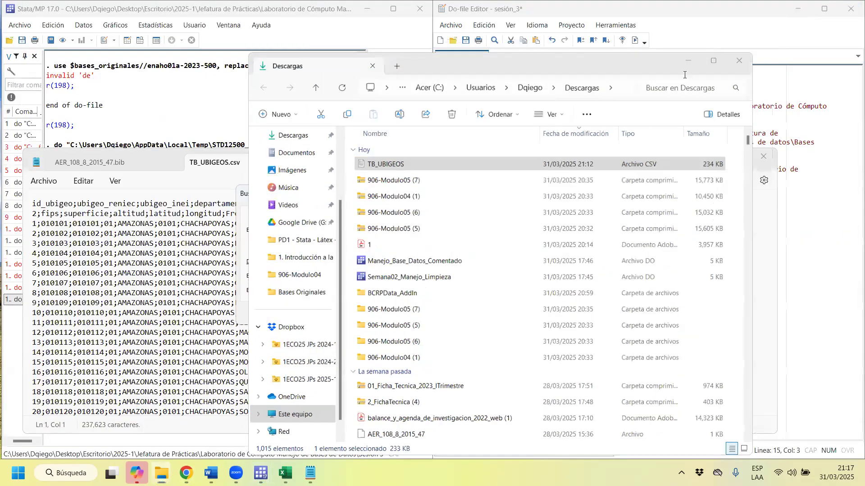
pyautogui.click(534, 192)
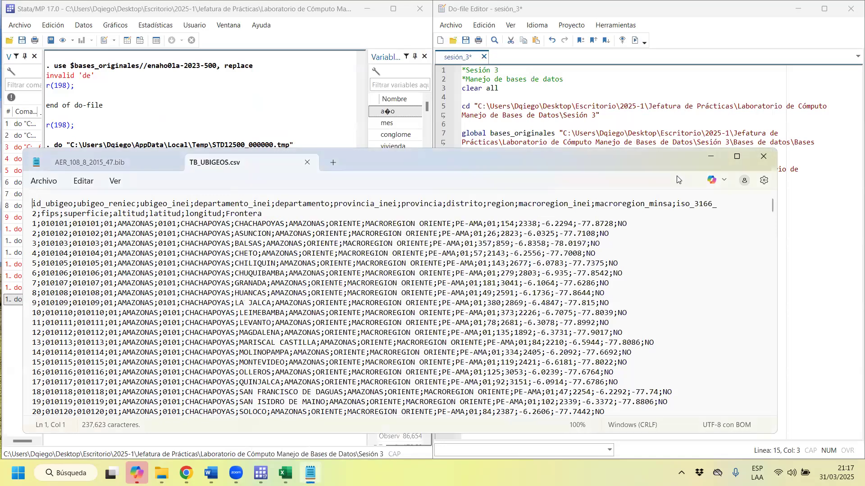
pyautogui.click(711, 158)
# Replace the br command on line 15 of the sesión_3 do-file with the comment "*Importar" and start a new line.
pyautogui.click(537, 241)
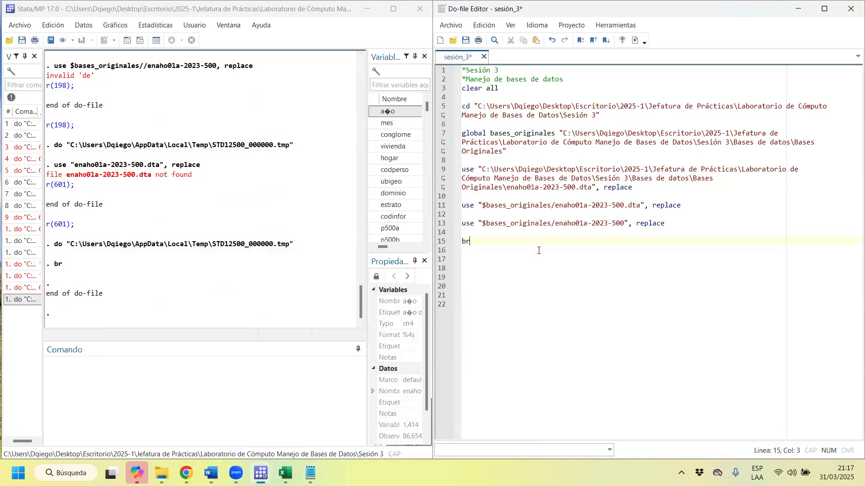
pyautogui.press('BackSpace')
pyautogui.press('BackSpace')
pyautogui.press('capslock')
pyautogui.write('iMPO')
pyautogui.press('BackSpace')
pyautogui.press('BackSpace')
pyautogui.press('BackSpace')
pyautogui.write('I')
pyautogui.press('capslock')
pyautogui.write('mportar')
pyautogui.press('Return')
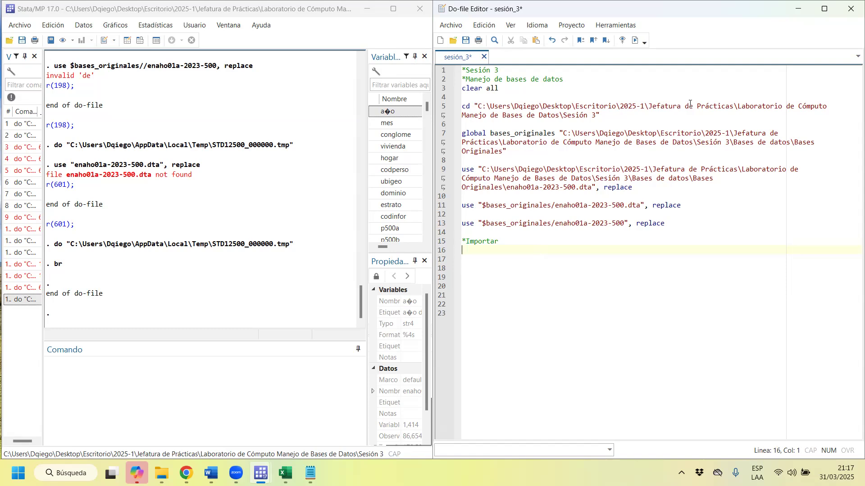
# Start an Excel spreadsheet import in Stata and load pwt1001 from the Bases de datos\Bases Originales folder.
pyautogui.click(19, 26)
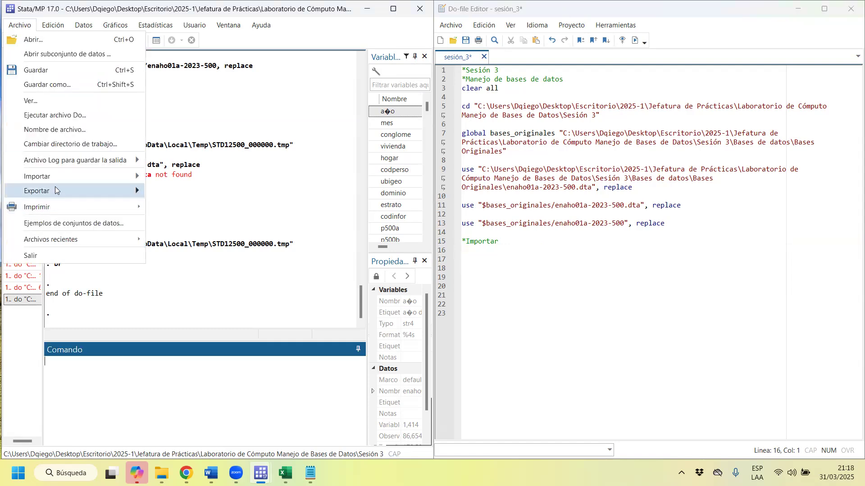
pyautogui.moveTo(63, 173)
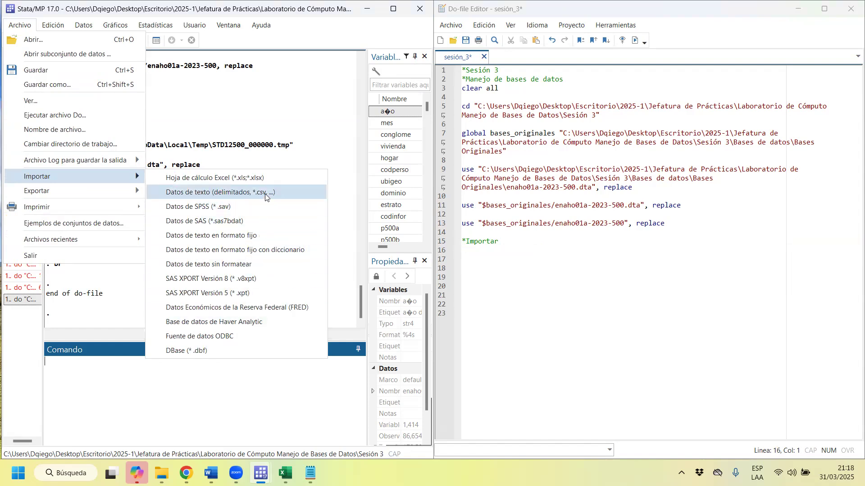
pyautogui.click(209, 179)
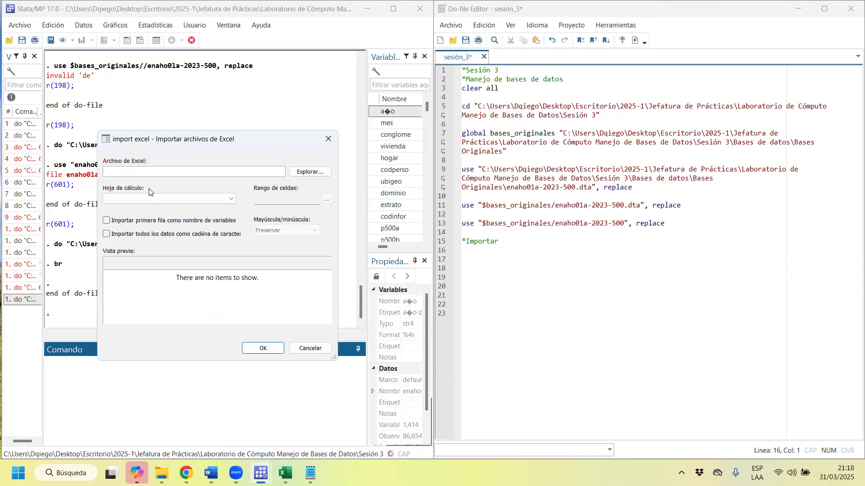
pyautogui.click(313, 173)
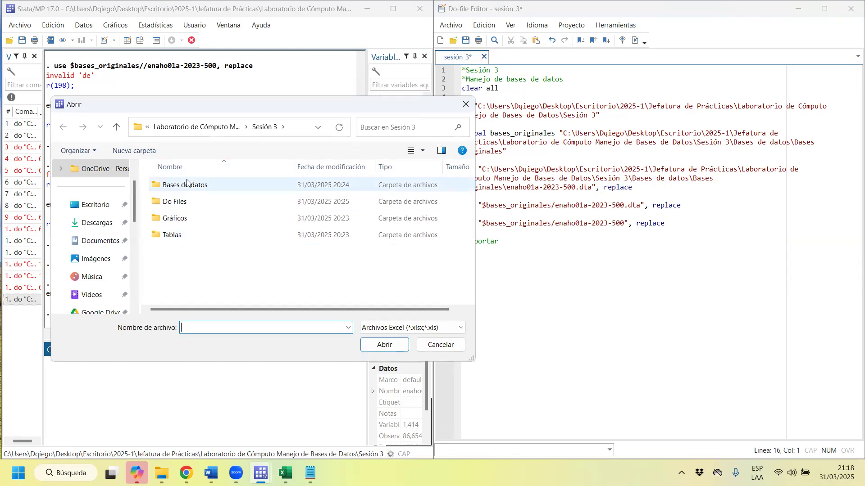
pyautogui.doubleClick(192, 186)
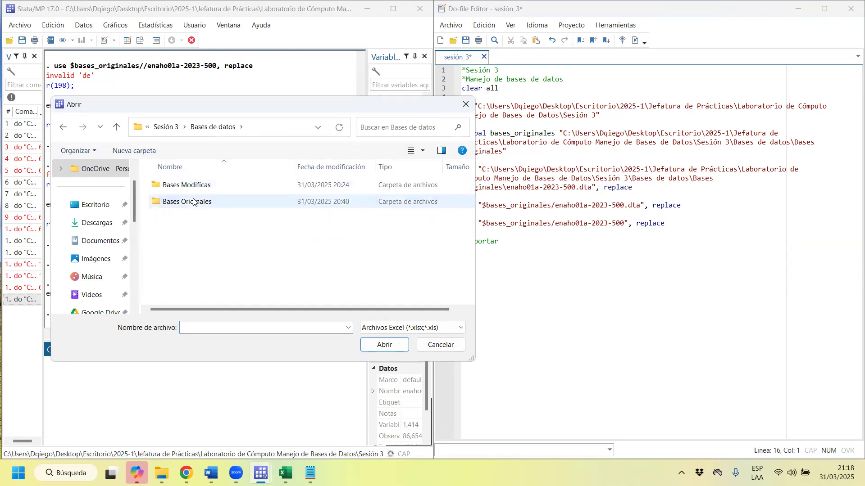
pyautogui.doubleClick(193, 201)
pyautogui.click(187, 190)
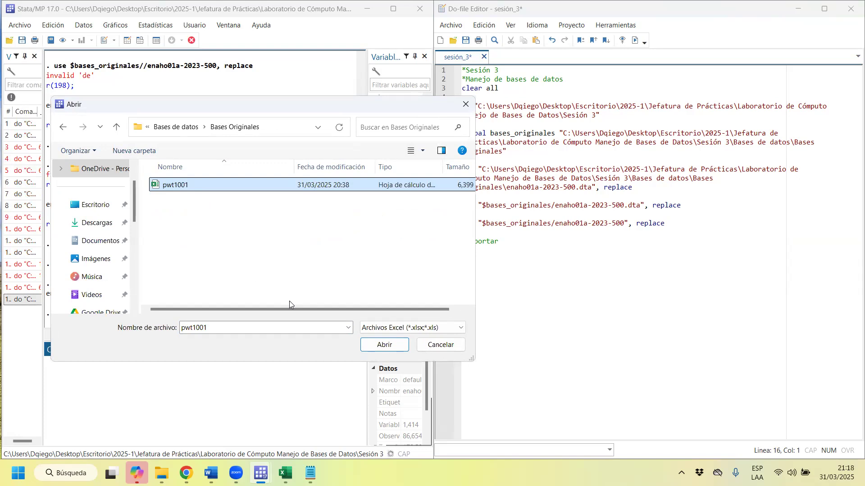
pyautogui.click(392, 346)
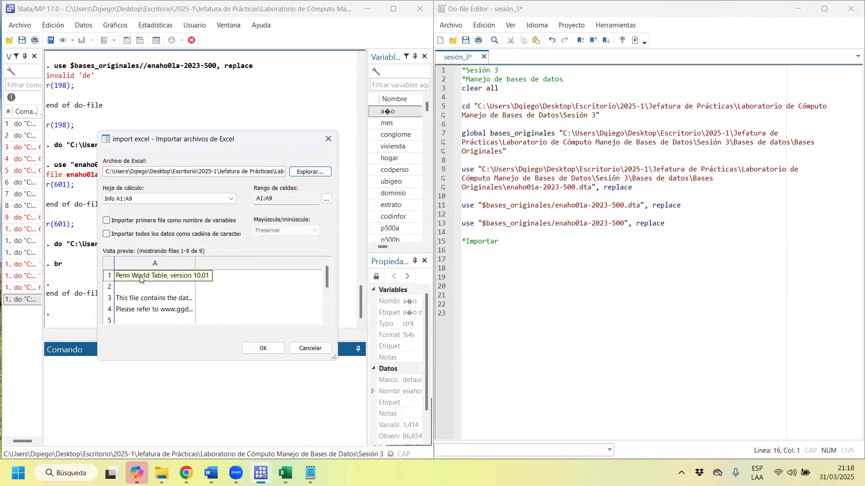
# Check the import preview of the Info sheet and open the pwt1001 workbook in Excel from the Bases Originales folder.
pyautogui.scroll(-1, 172, 289)
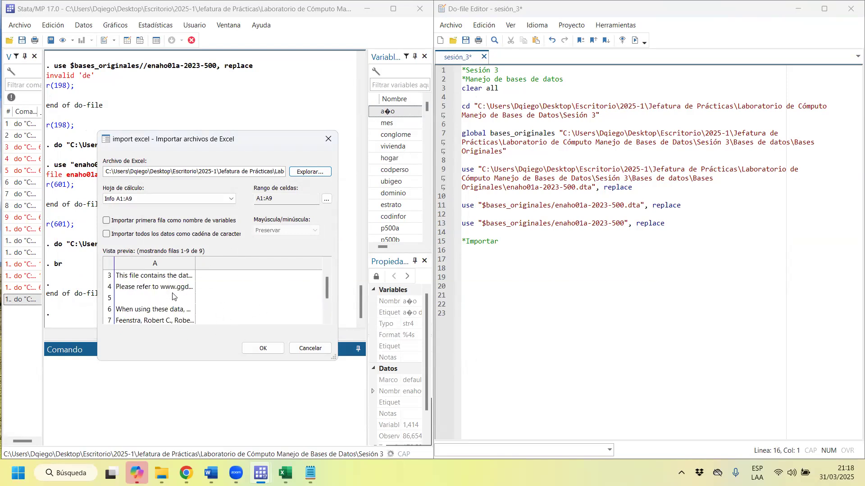
pyautogui.moveTo(161, 473)
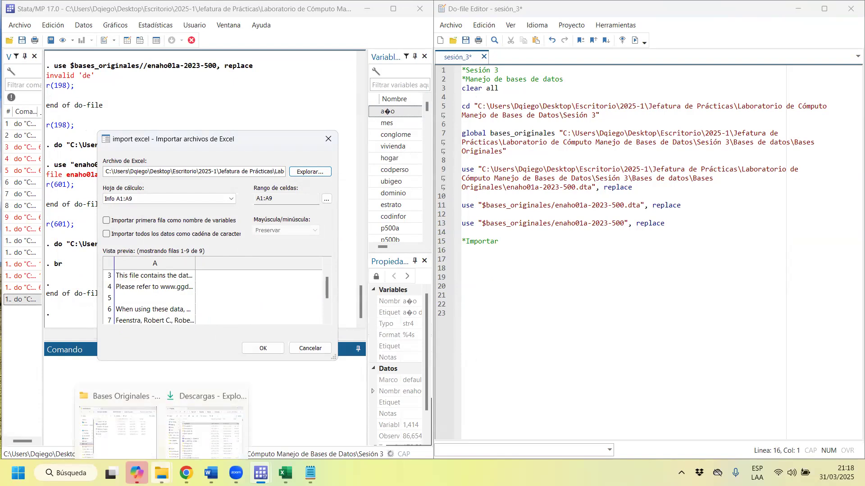
pyautogui.click(112, 420)
pyautogui.click(205, 211)
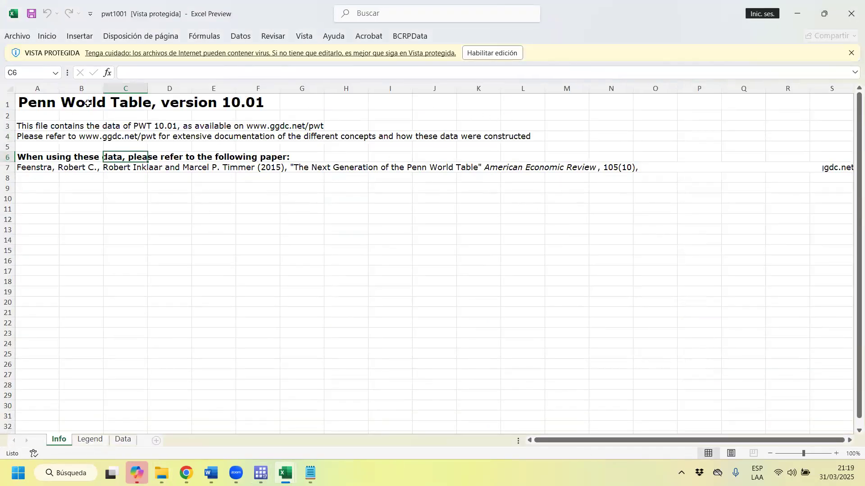
# Examine the descriptive text on the workbook's Info sheet and compare it with the layout of the Data sheet.
pyautogui.moveTo(43, 98); pyautogui.dragTo(675, 291)
pyautogui.click(104, 439)
pyautogui.click(123, 440)
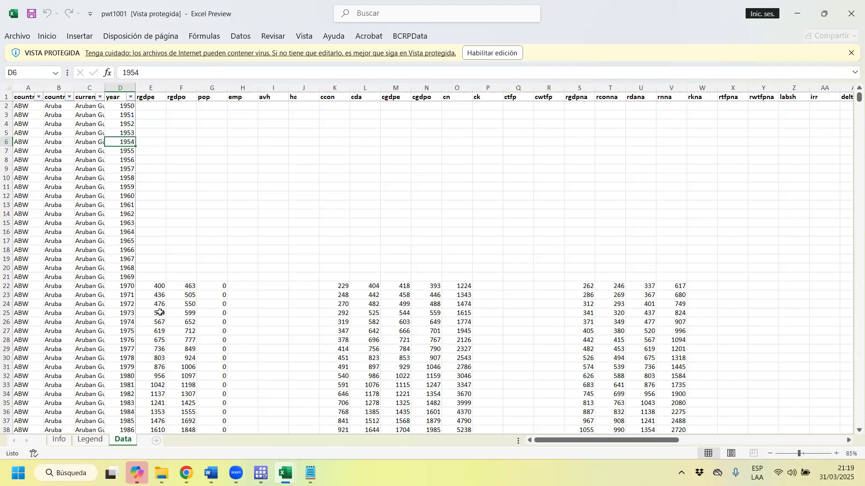
pyautogui.click(63, 440)
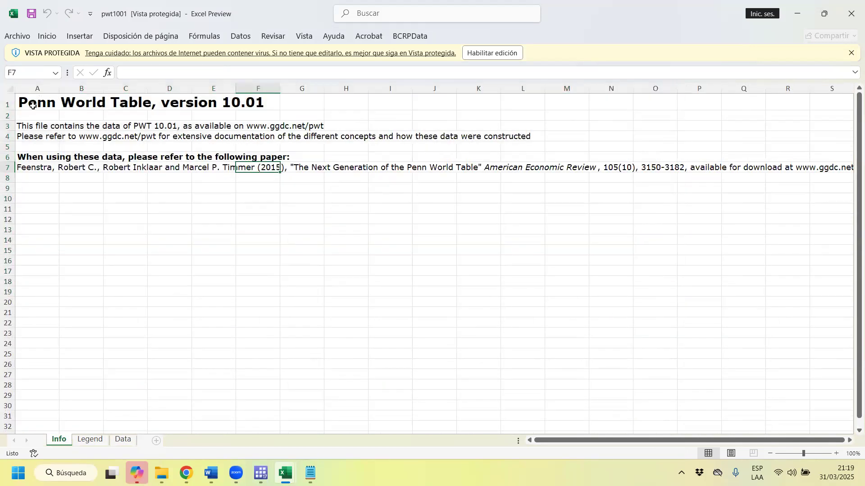
pyautogui.moveTo(32, 105); pyautogui.dragTo(734, 325)
pyautogui.click(170, 209)
# Review the variable names and definitions from the beginning of the Legend sheet.
pyautogui.click(91, 440)
pyautogui.scroll(2, 135, 238)
pyautogui.scroll(6, 135, 239)
pyautogui.moveTo(855, 290); pyautogui.dragTo(852, 64)
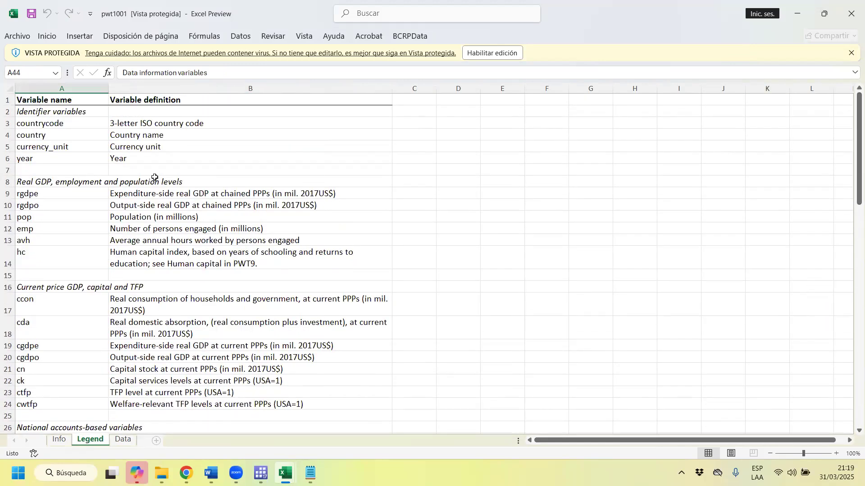
# Compare the Data, Info and Legend sheets to tell which one holds the dataset.
pyautogui.click(122, 440)
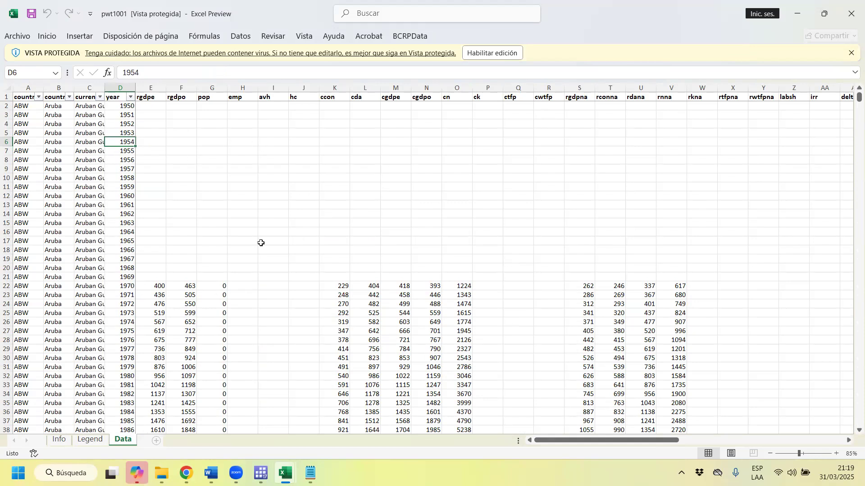
pyautogui.click(58, 440)
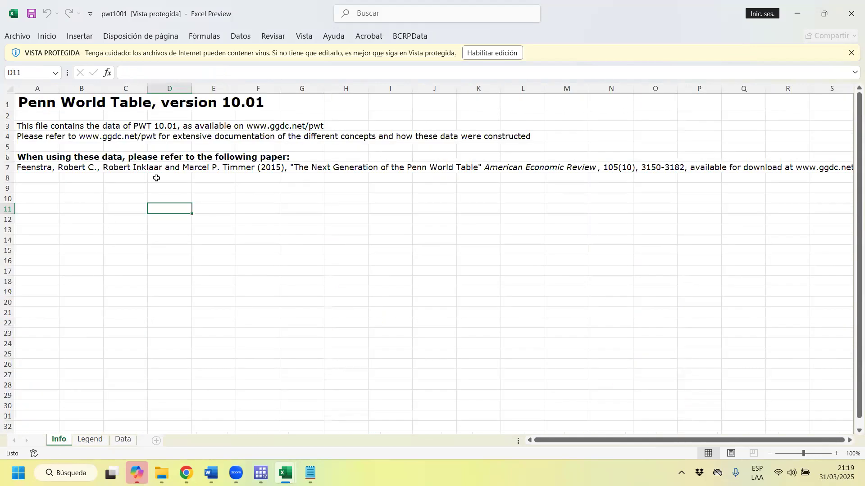
pyautogui.click(90, 440)
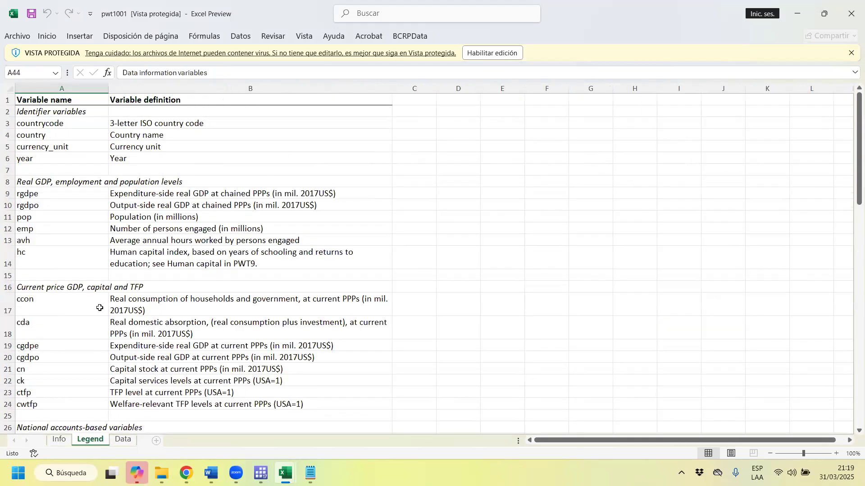
# Inspect the Data sheet's header row, its country and currency columns, and the first country records.
pyautogui.click(123, 440)
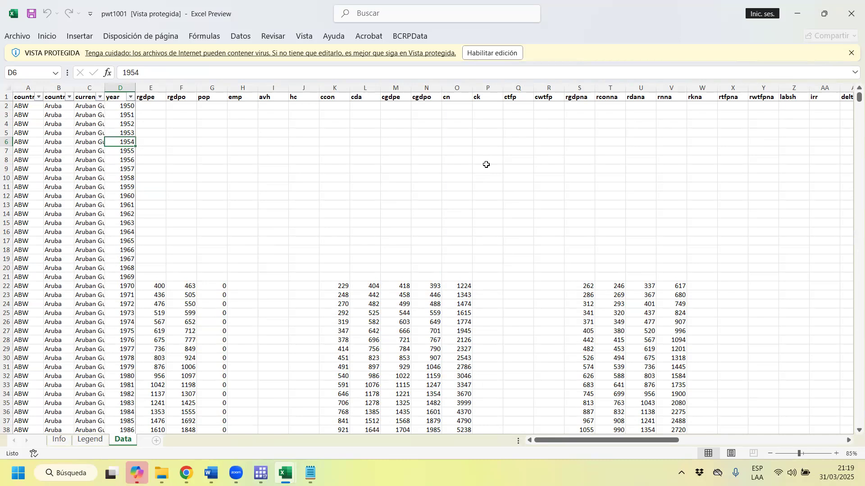
pyautogui.click(28, 95)
pyautogui.click(30, 86)
pyautogui.click(60, 87)
pyautogui.click(96, 86)
pyautogui.click(14, 106)
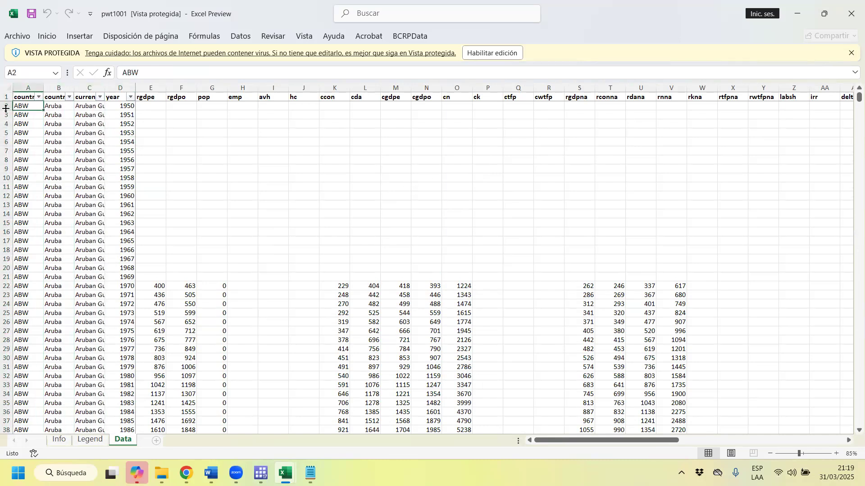
pyautogui.click(14, 169)
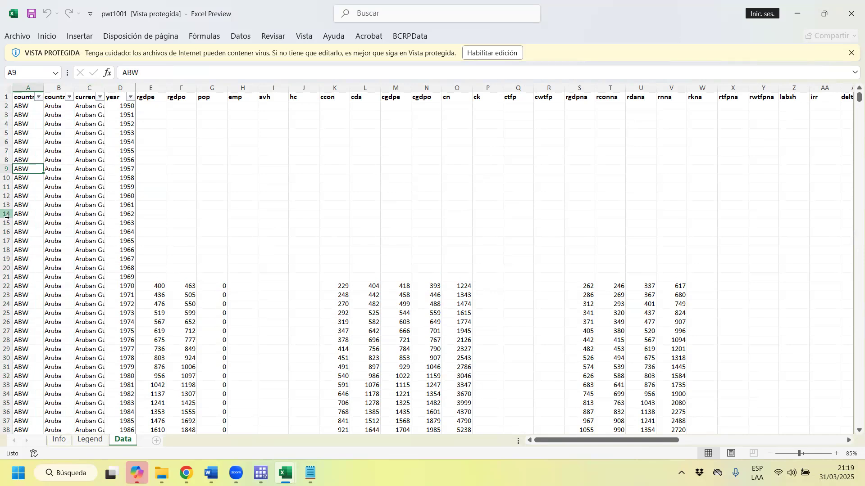
# Close the workbook, switch to Stata and select the Data sheet of pwt1001 for an Excel import.
pyautogui.click(851, 13)
pyautogui.click(796, 14)
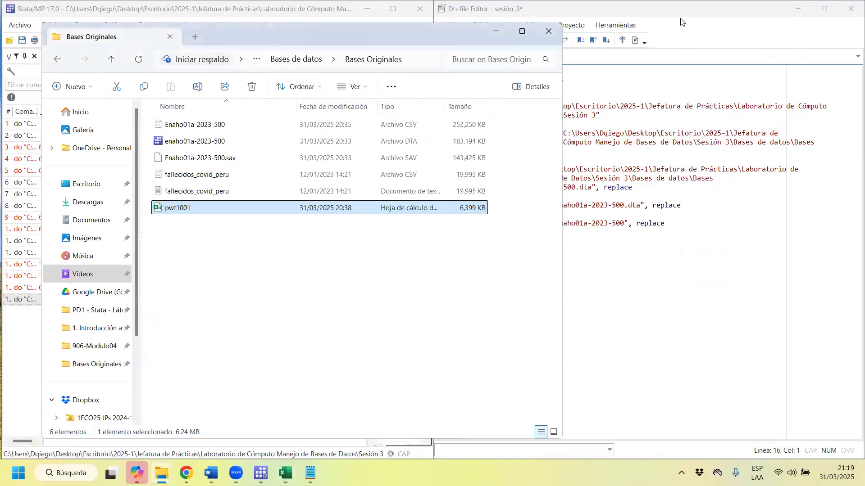
pyautogui.click(27, 31)
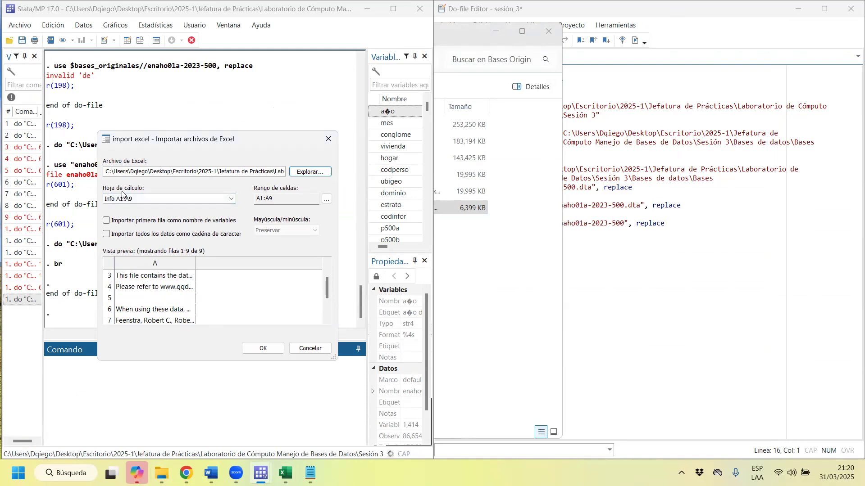
pyautogui.click(234, 202)
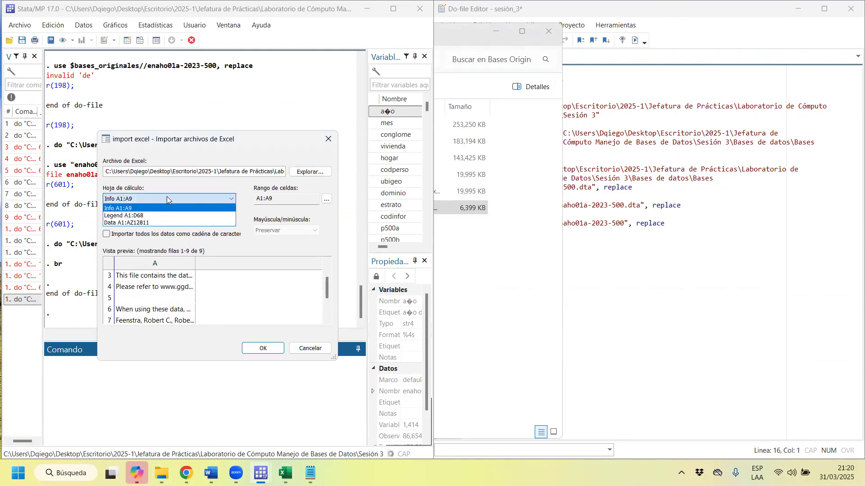
pyautogui.click(138, 224)
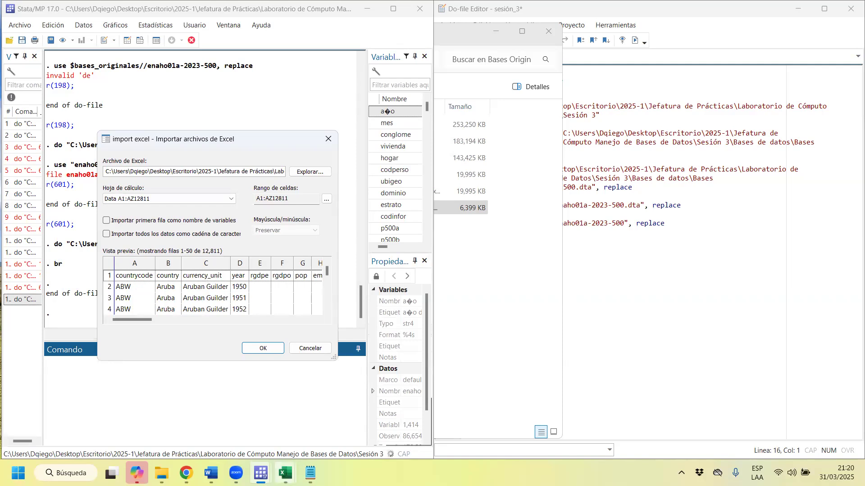
# Reopen pwt1001 in Excel and compare the Data sheet's variable-name row with its first row of observations.
pyautogui.moveTo(285, 473)
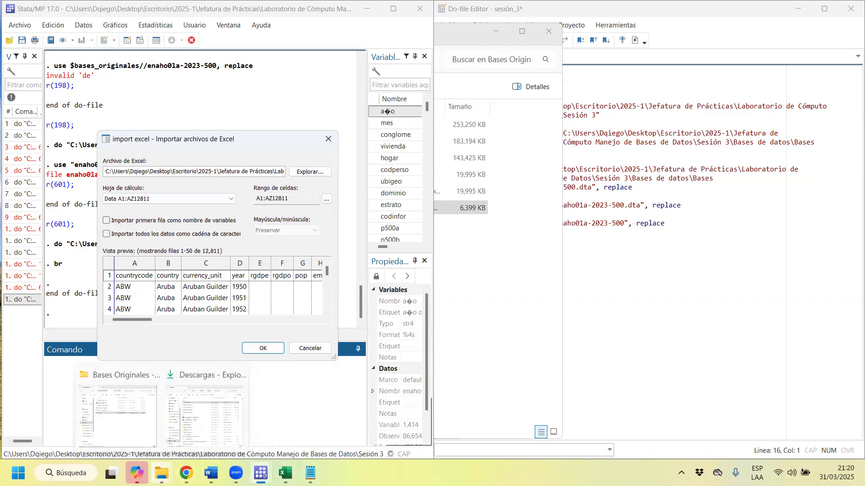
pyautogui.click(161, 473)
pyautogui.click(136, 425)
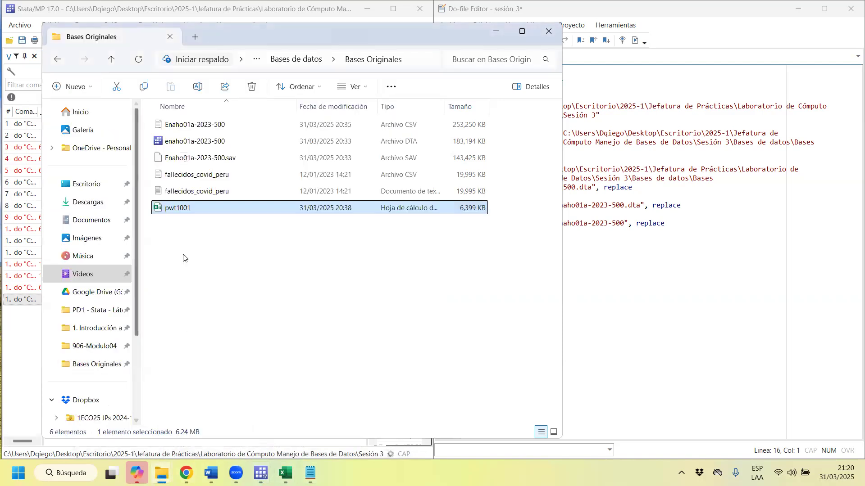
pyautogui.doubleClick(193, 212)
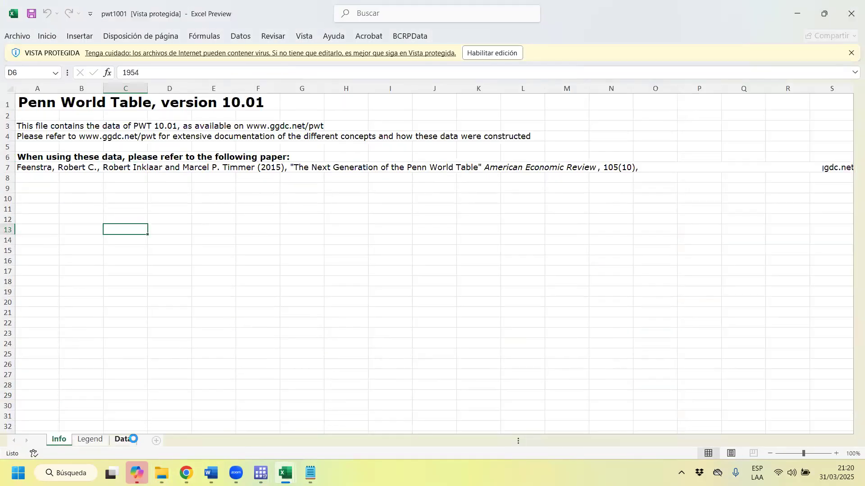
pyautogui.click(123, 439)
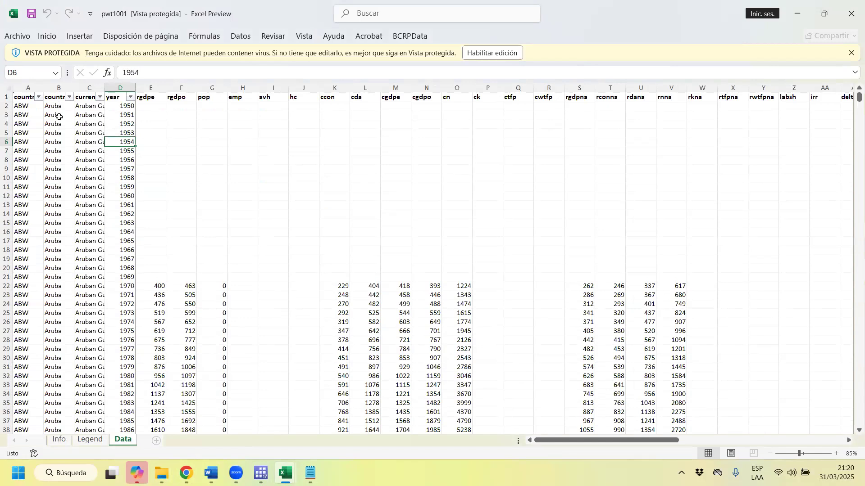
pyautogui.click(7, 96)
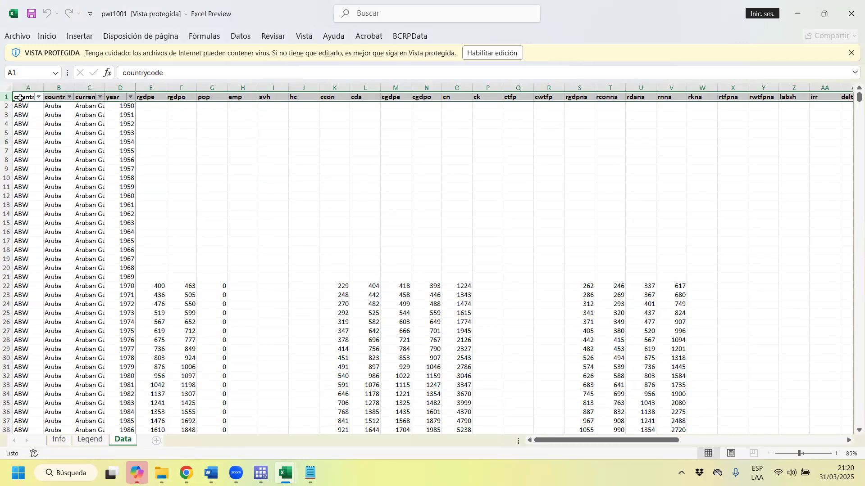
pyautogui.click(7, 105)
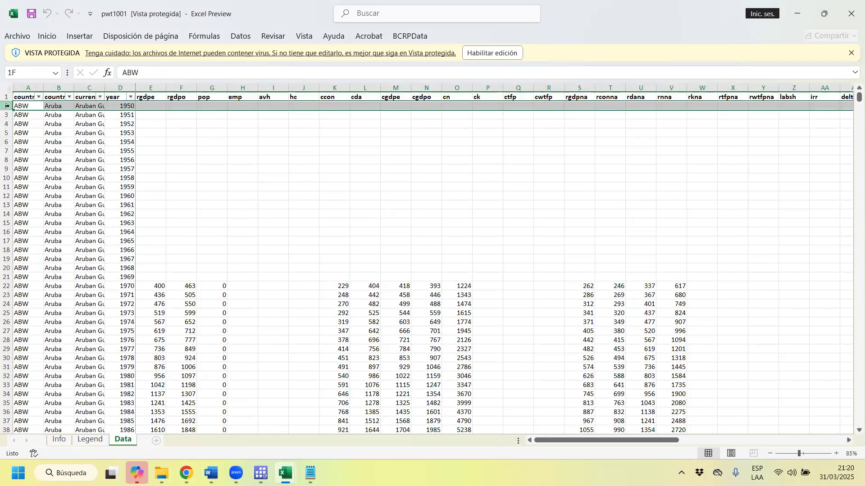
pyautogui.click(22, 106)
pyautogui.moveTo(22, 106); pyautogui.dragTo(171, 105)
pyautogui.click(799, 14)
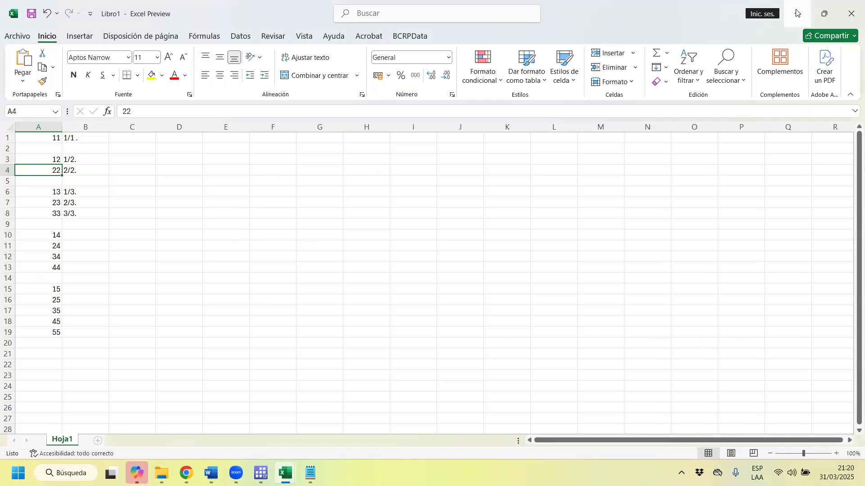
pyautogui.click(797, 14)
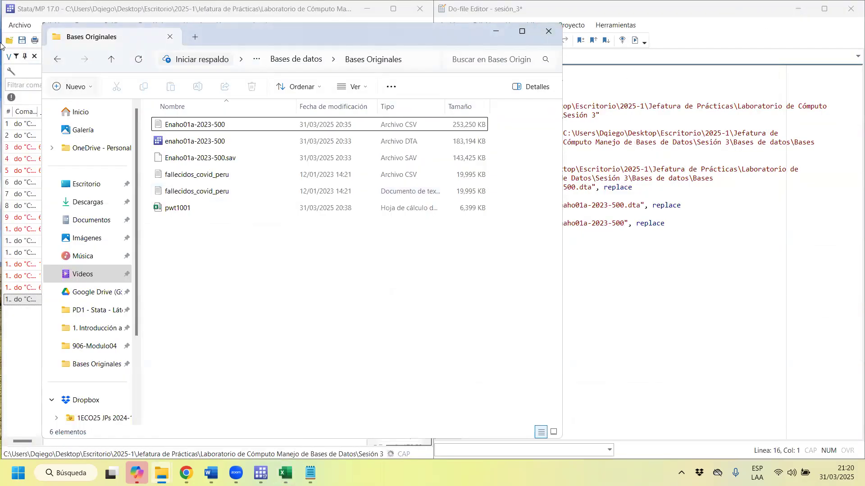
# Import the Data sheet into Stata with the first row as variable names, discarding the unsaved data in memory.
pyautogui.click(20, 12)
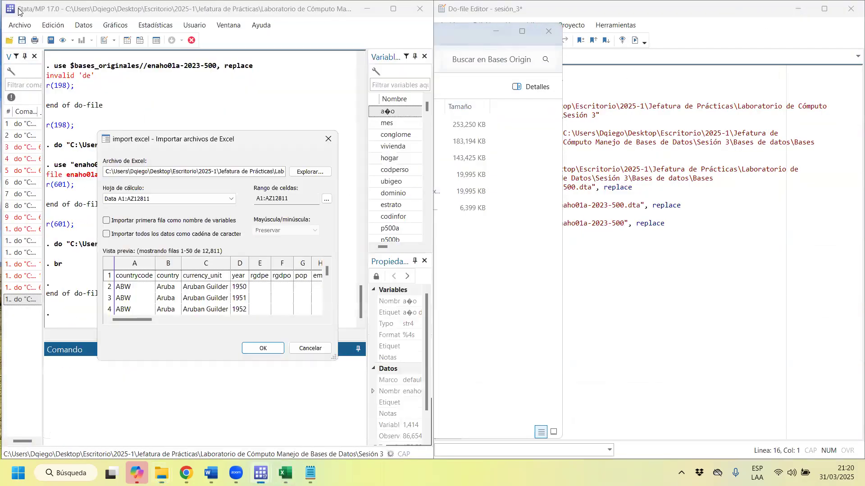
pyautogui.click(106, 222)
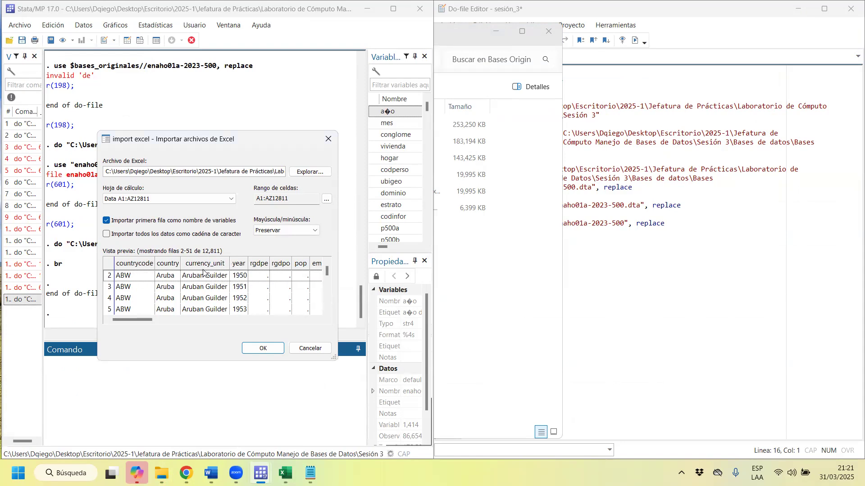
pyautogui.click(275, 349)
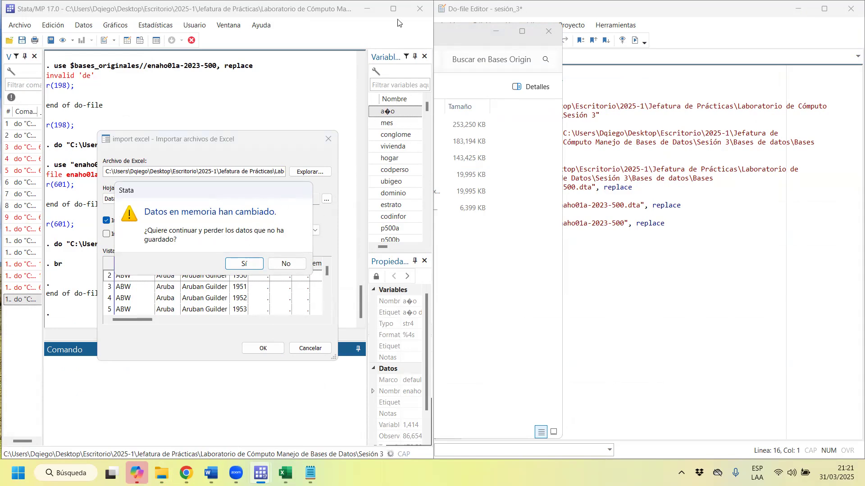
pyautogui.click(244, 263)
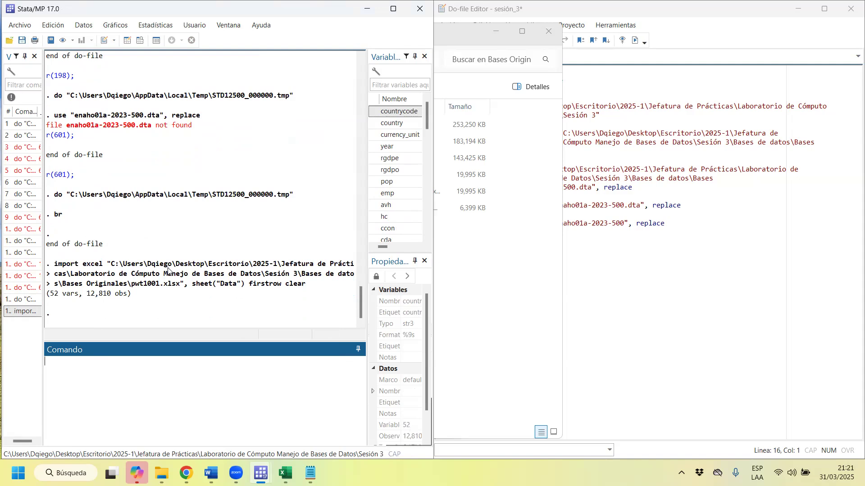
# Browse the imported dataset with a widened data grid and examine how Aruba's records run year by year.
pyautogui.moveTo(78, 294); pyautogui.dragTo(55, 294)
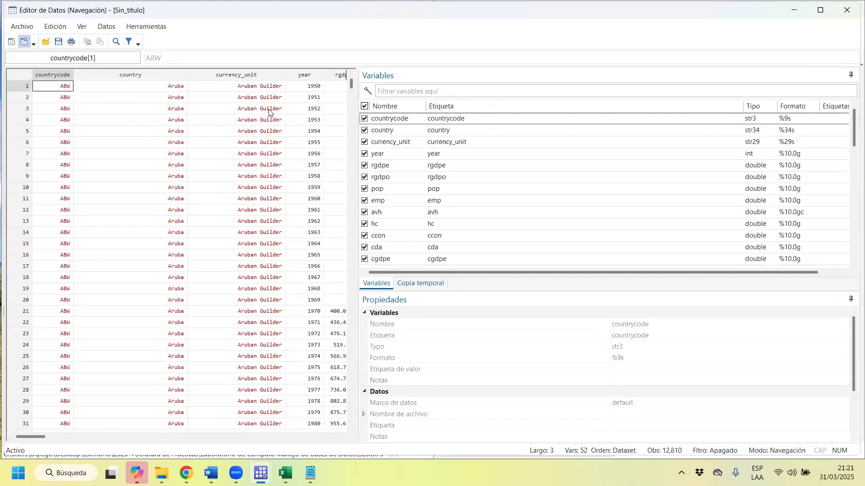
pyautogui.moveTo(357, 110); pyautogui.dragTo(744, 109)
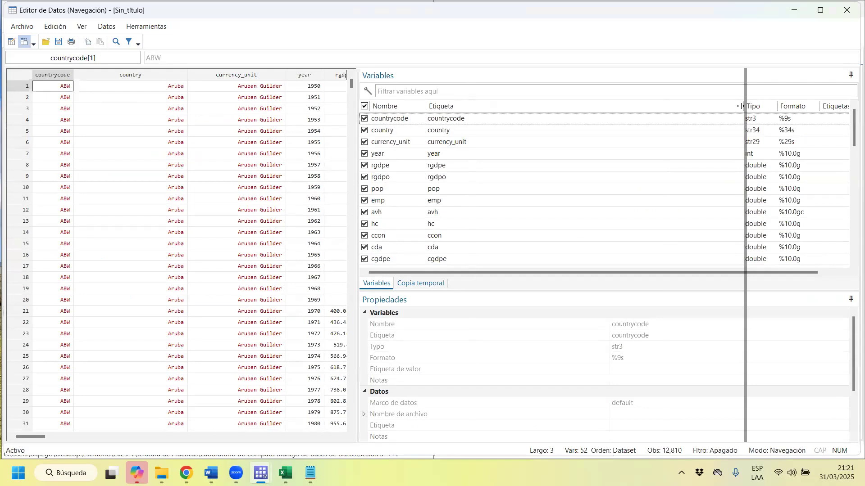
pyautogui.click(25, 89)
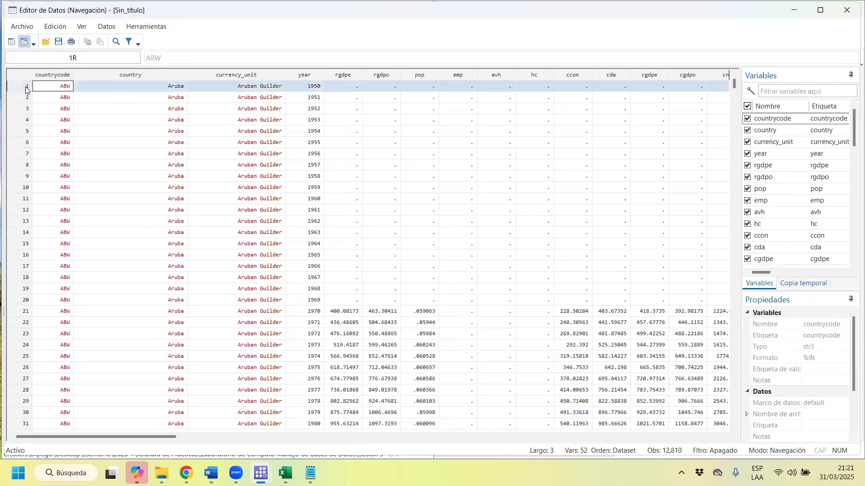
pyautogui.click(171, 89)
pyautogui.click(320, 89)
pyautogui.click(171, 99)
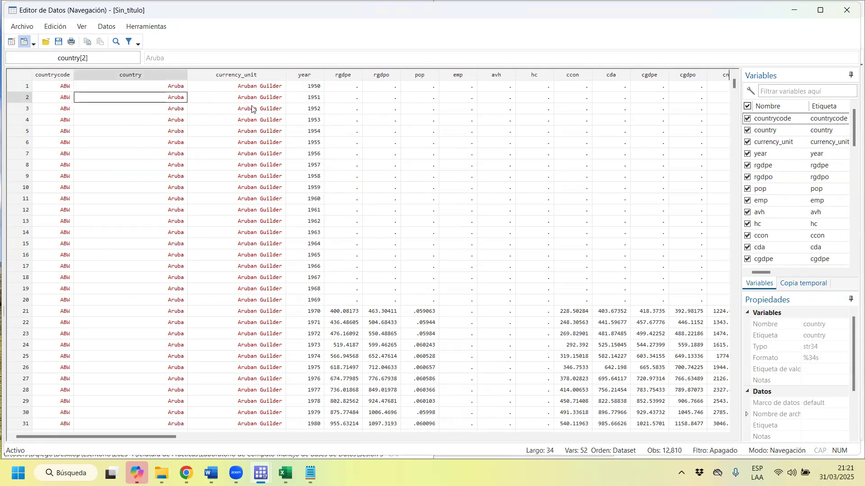
pyautogui.click(308, 98)
pyautogui.click(170, 109)
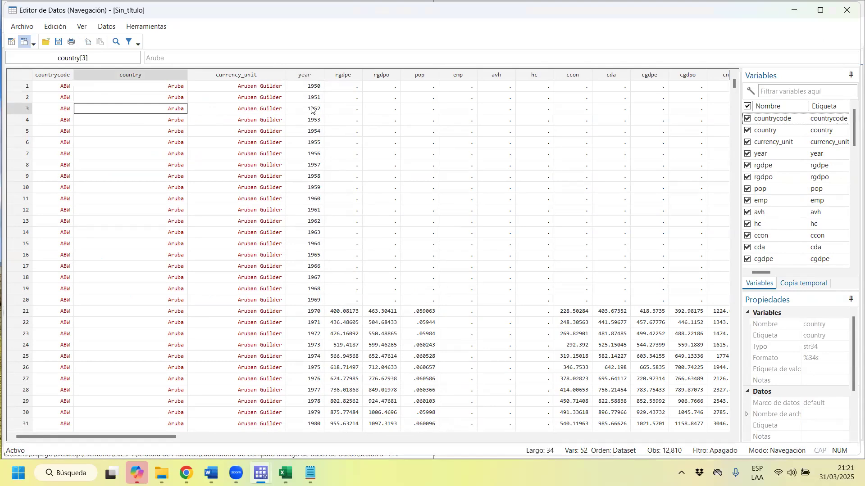
pyautogui.click(314, 109)
pyautogui.scroll(-7, 238, 303)
pyautogui.scroll(-16, 225, 324)
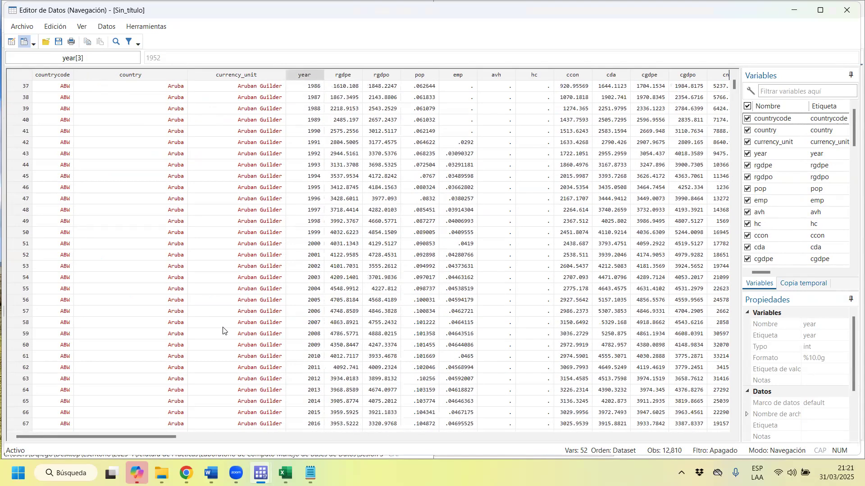
pyautogui.click(315, 86)
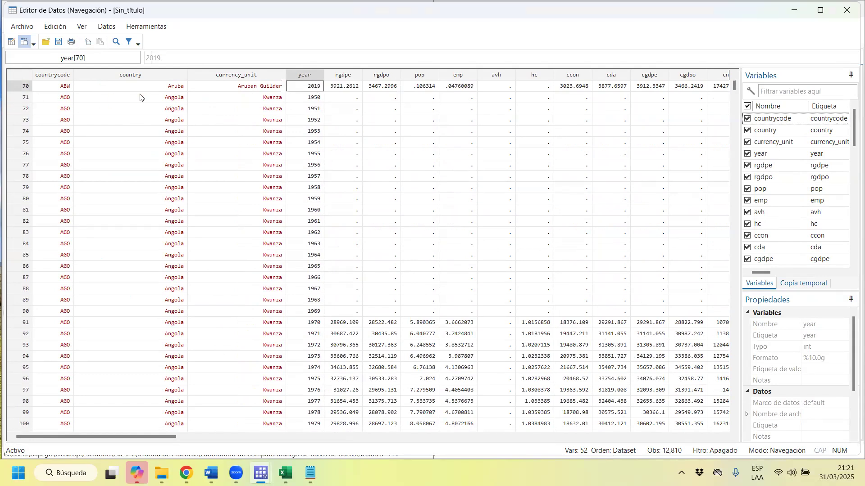
# Examine Angola's yearly records from its first year, 1950, to its last, 2019.
pyautogui.click(164, 97)
pyautogui.click(320, 101)
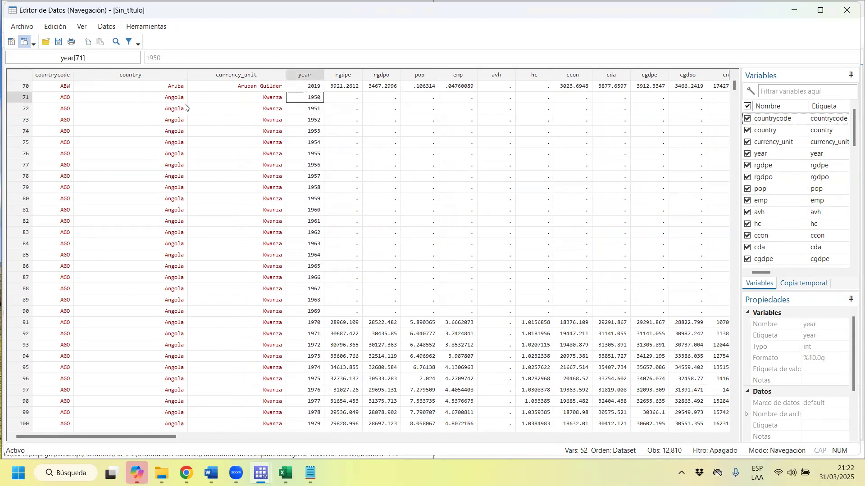
pyautogui.click(185, 110)
pyautogui.click(306, 111)
pyautogui.scroll(-4, 277, 247)
pyautogui.scroll(-13, 277, 247)
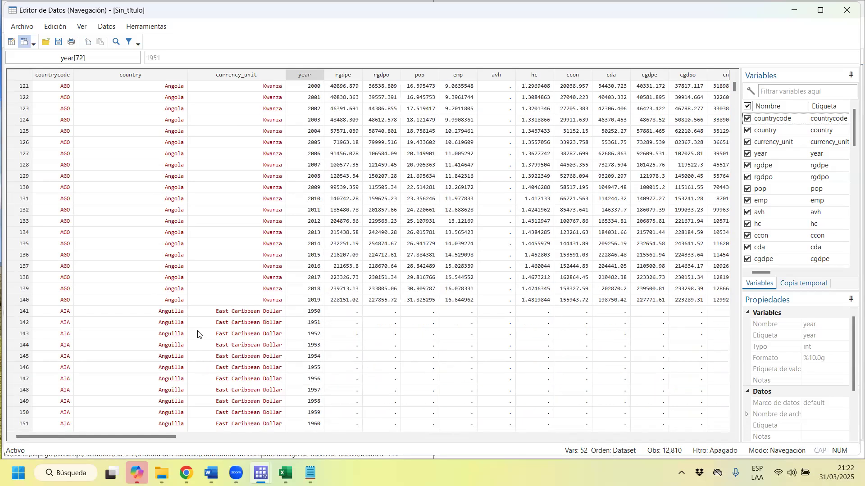
pyautogui.click(178, 301)
pyautogui.click(310, 300)
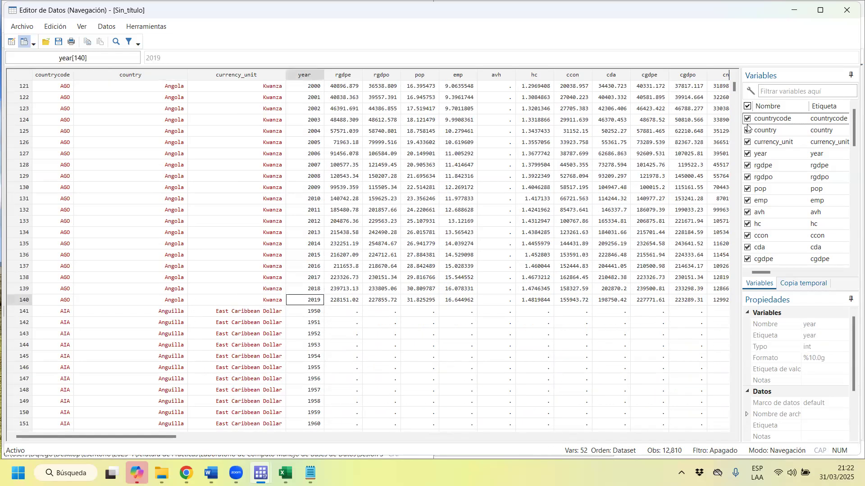
# Locate Peru's block of records in the imported dataset.
pyautogui.moveTo(733, 88); pyautogui.dragTo(716, 198)
pyautogui.moveTo(713, 231); pyautogui.dragTo(706, 336)
pyautogui.scroll(3, 209, 309)
pyautogui.scroll(-12, 210, 312)
pyautogui.scroll(-12, 212, 331)
pyautogui.scroll(-3, 755, 332)
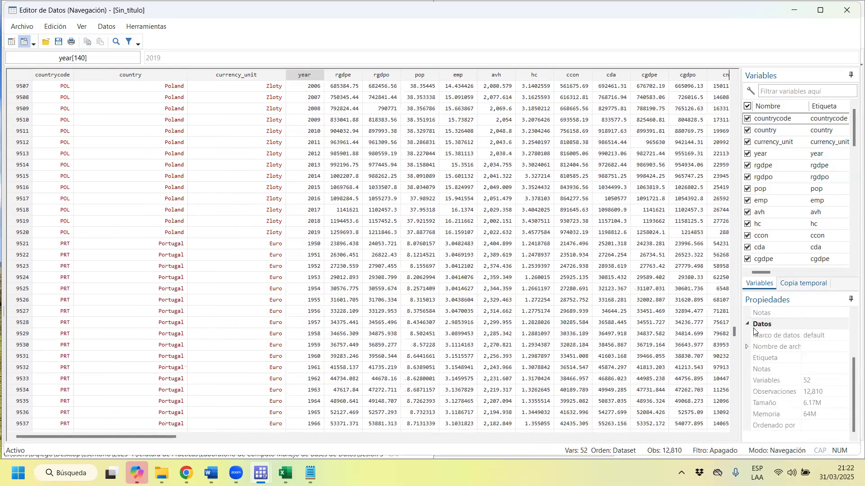
pyautogui.moveTo(733, 328); pyautogui.dragTo(735, 322)
pyautogui.scroll(-1, 696, 327)
pyautogui.scroll(1, 585, 332)
pyautogui.scroll(-1, 421, 339)
pyautogui.scroll(-5, 419, 342)
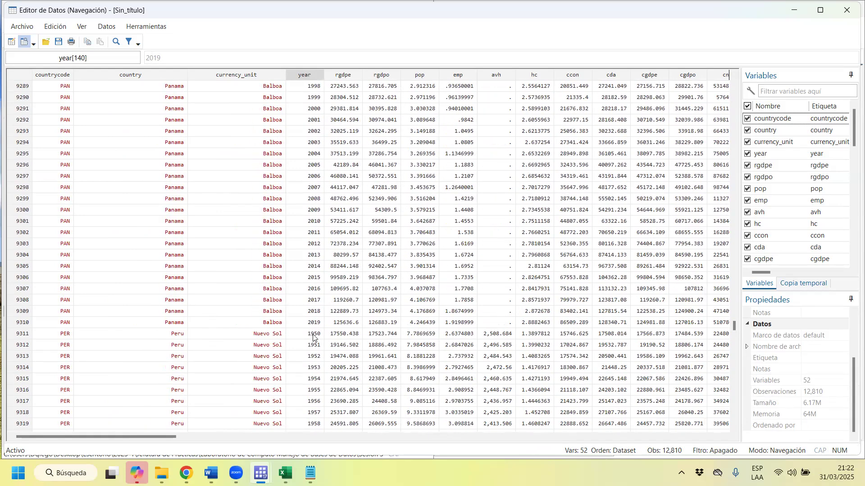
# Examine Peru's yearly records from 1950 through 2019.
pyautogui.click(174, 335)
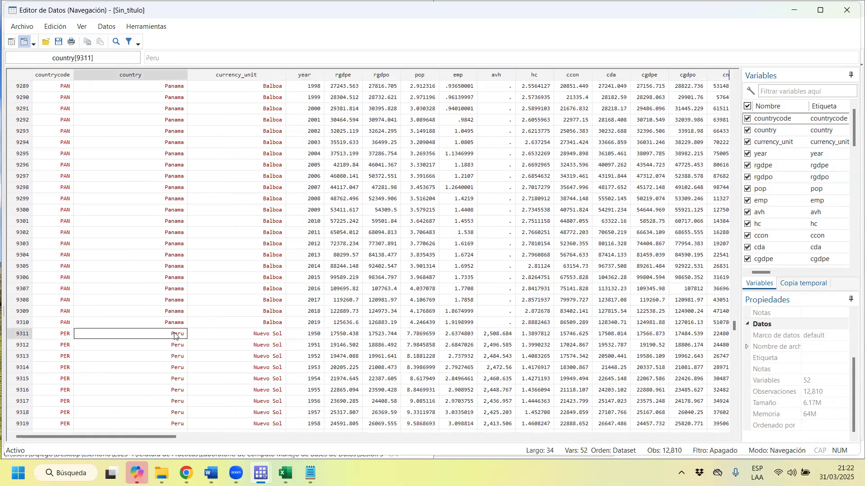
pyautogui.scroll(-19, 315, 341)
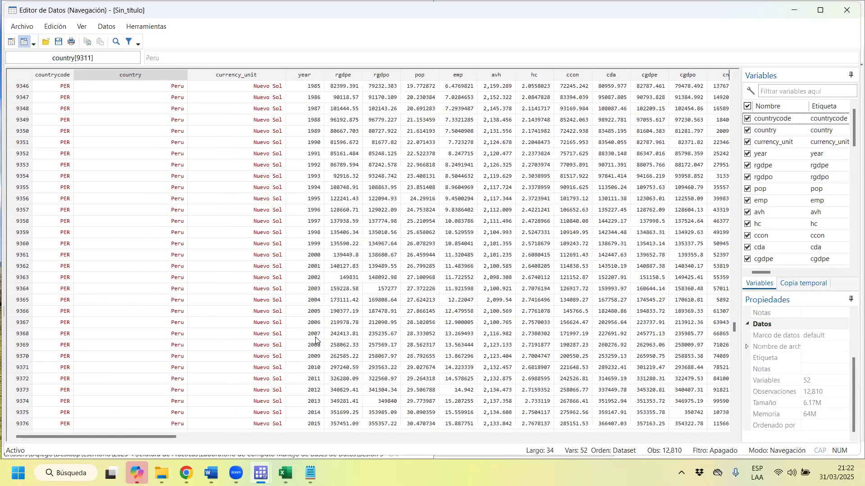
pyautogui.scroll(-13, 315, 341)
pyautogui.scroll(5, 234, 288)
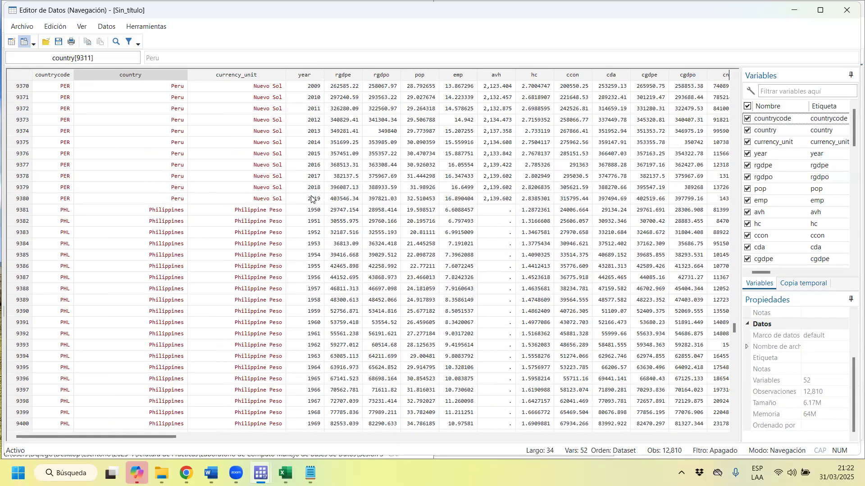
pyautogui.moveTo(315, 201); pyautogui.dragTo(27, 200)
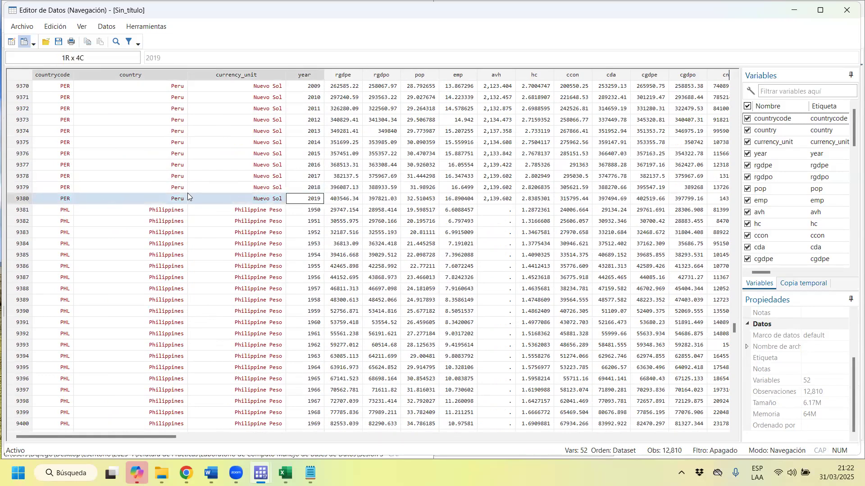
# Enlarge the variable list and inspect the label of the rgdpe variable.
pyautogui.click(351, 76)
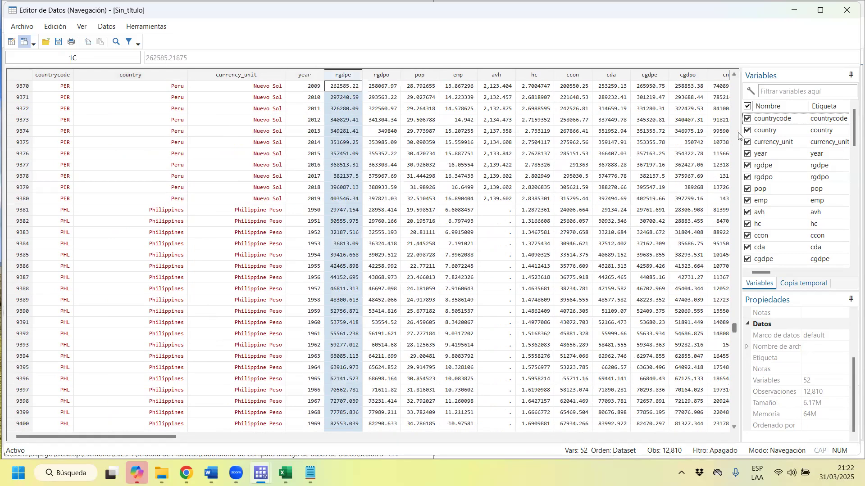
pyautogui.moveTo(739, 131); pyautogui.dragTo(379, 175)
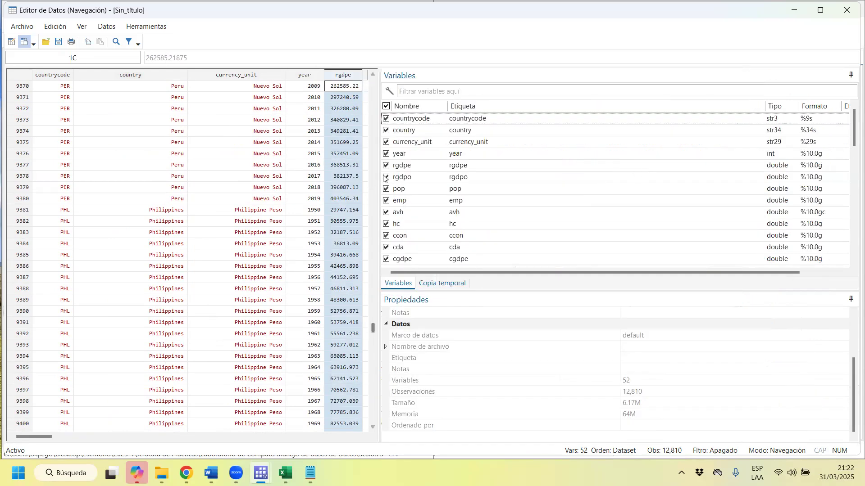
pyautogui.click(439, 165)
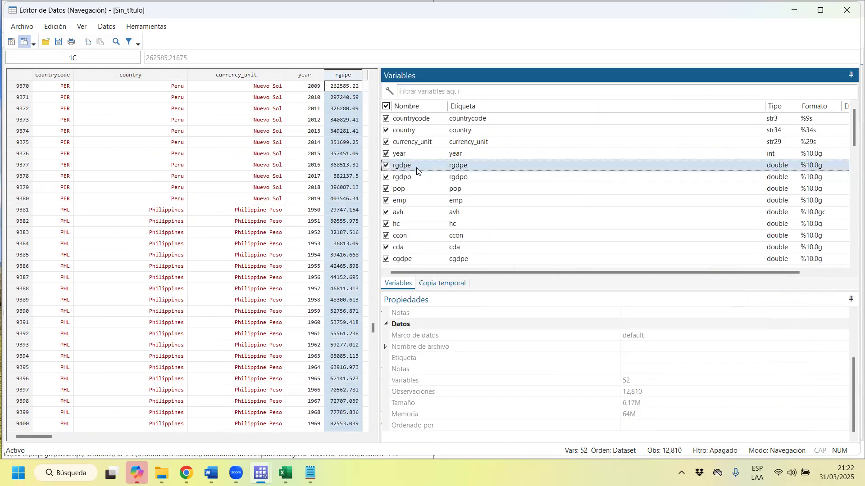
# Inspect the labels of the pop, emp and avh variables in the variable list.
pyautogui.click(426, 194)
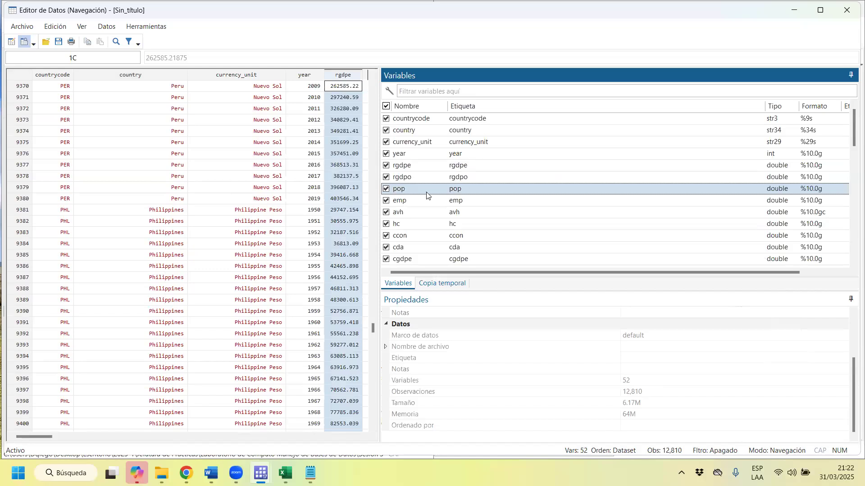
pyautogui.click(429, 205)
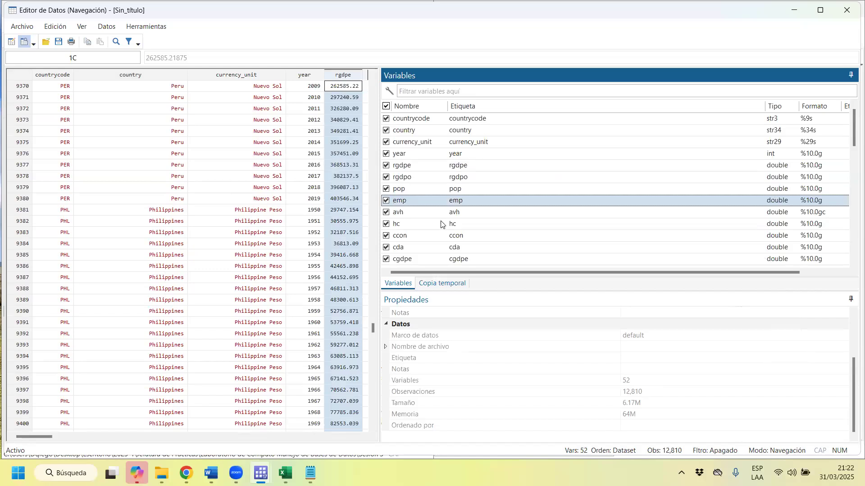
pyautogui.click(442, 215)
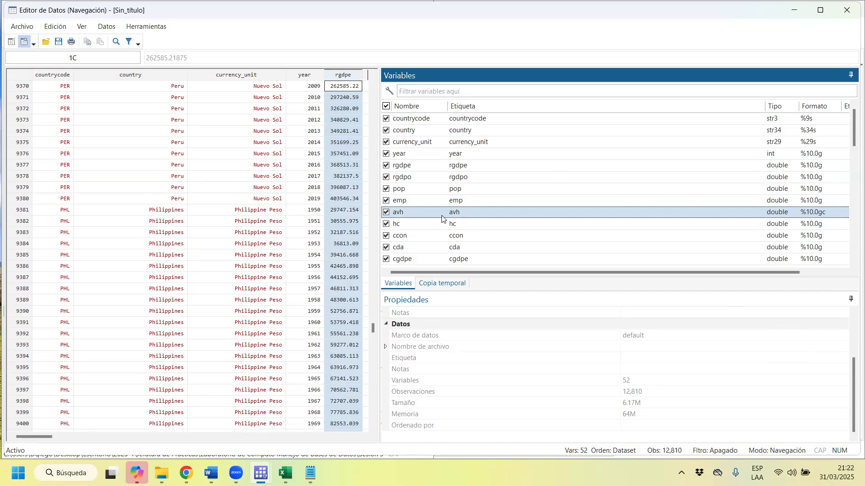
# Switch to the pwt1001 workbook in Excel and look up the avh definition in the Legend sheet.
pyautogui.click(285, 474)
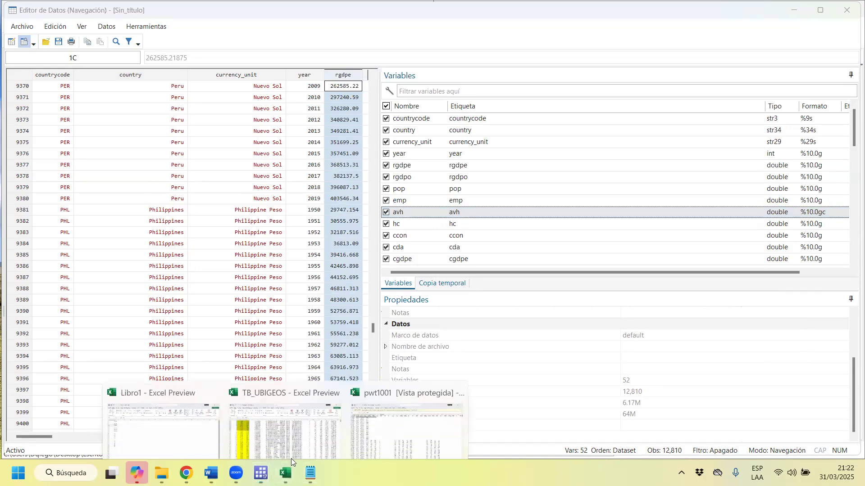
pyautogui.click(422, 407)
pyautogui.click(91, 440)
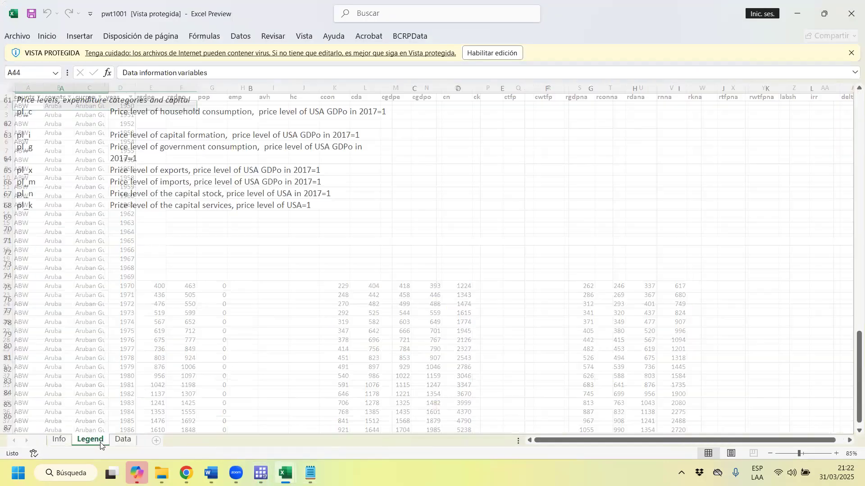
pyautogui.scroll(10, 47, 164)
pyautogui.scroll(6, 47, 222)
pyautogui.scroll(1, 48, 222)
pyautogui.click(185, 161)
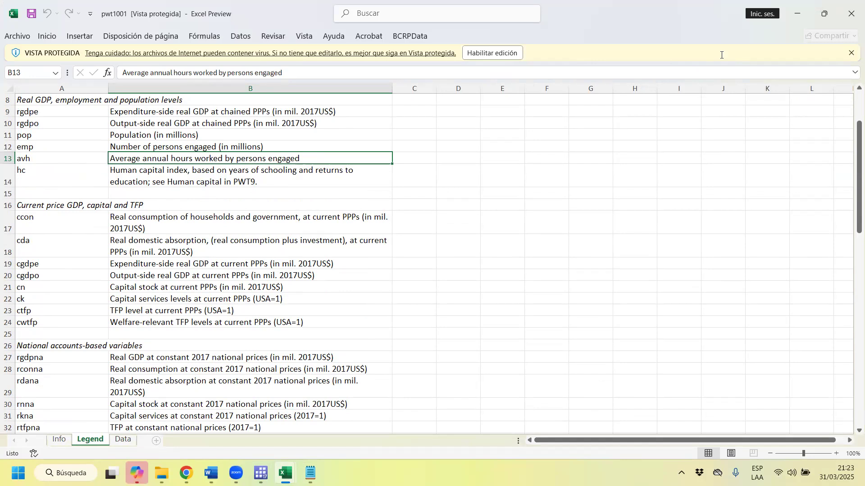
pyautogui.click(797, 13)
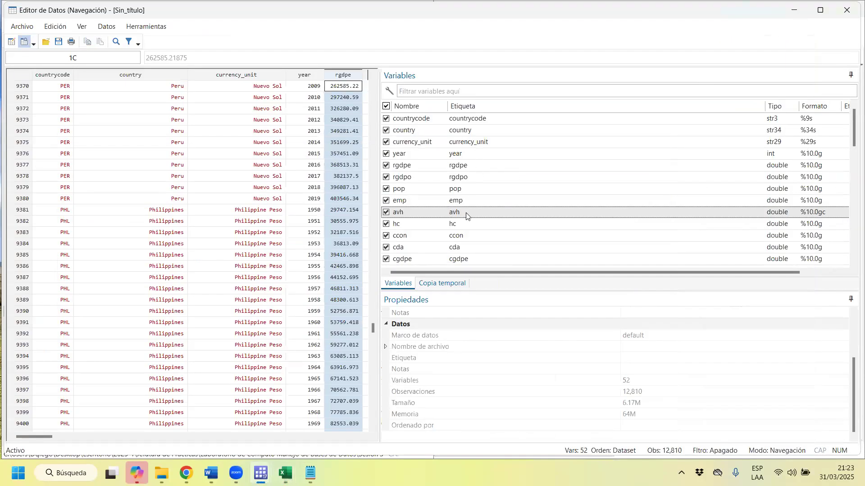
# Switch back to Stata's data editor, review the labels of hc, ccon and the remaining variables, and close the editor.
pyautogui.click(455, 226)
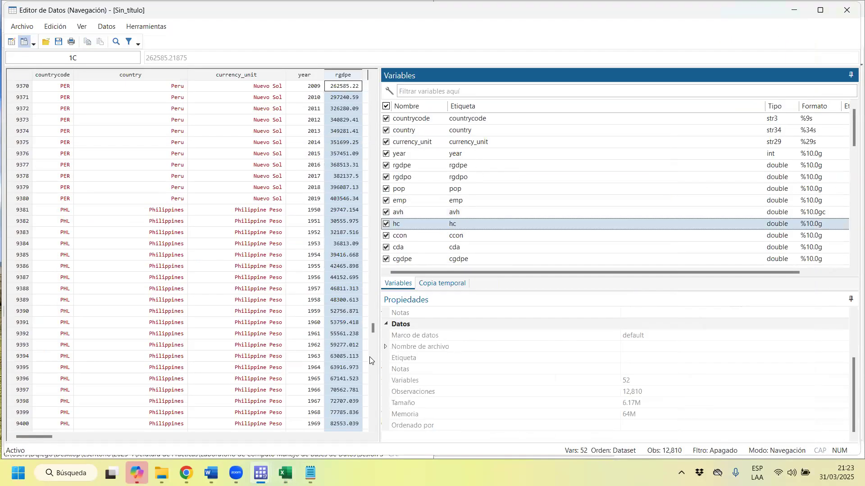
pyautogui.click(475, 236)
pyautogui.scroll(-2, 476, 233)
pyautogui.scroll(-1, 476, 232)
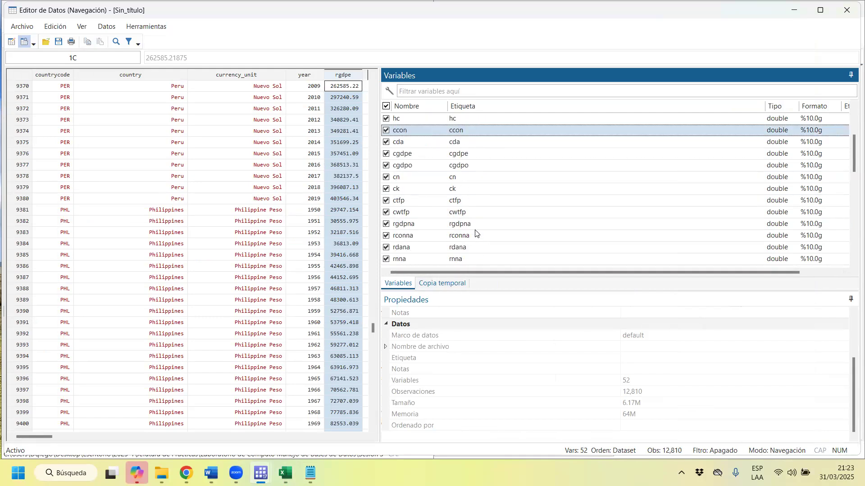
pyautogui.scroll(-3, 476, 233)
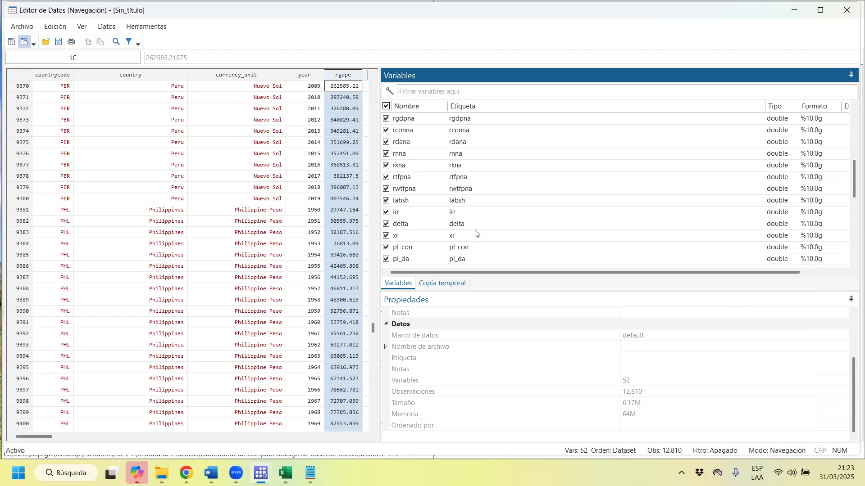
pyautogui.scroll(-1, 476, 232)
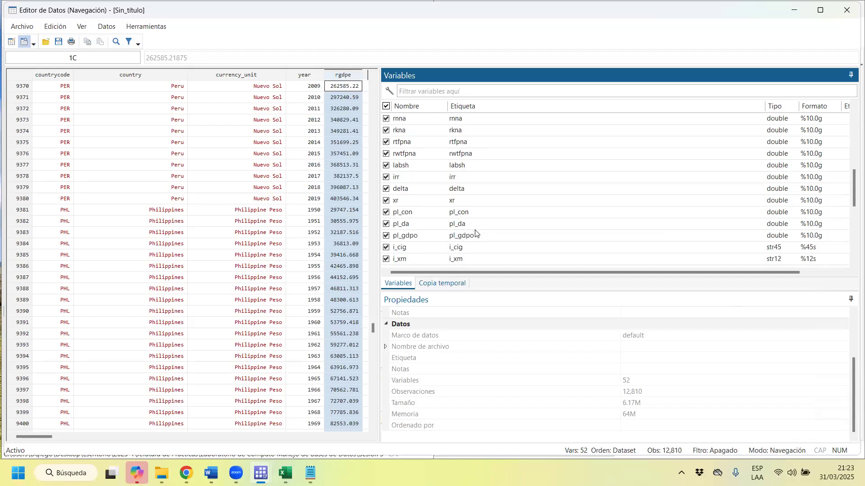
pyautogui.scroll(-4, 476, 232)
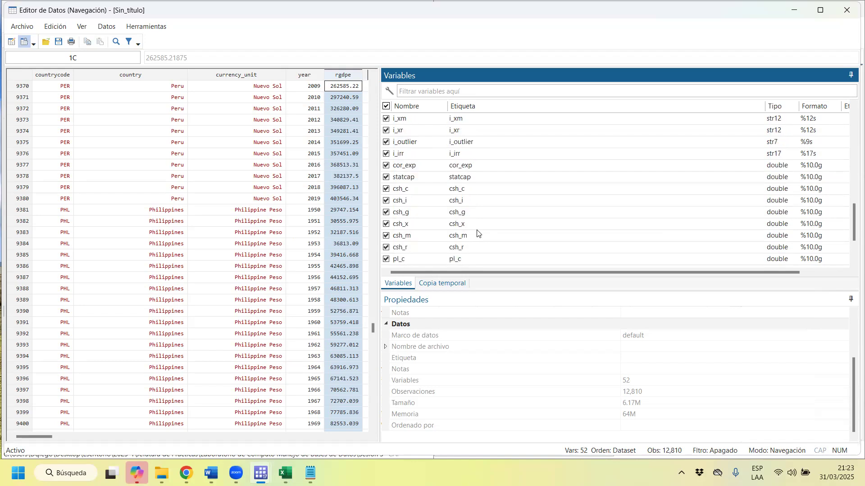
pyautogui.scroll(3, 498, 240)
pyautogui.scroll(8, 506, 242)
pyautogui.click(509, 239)
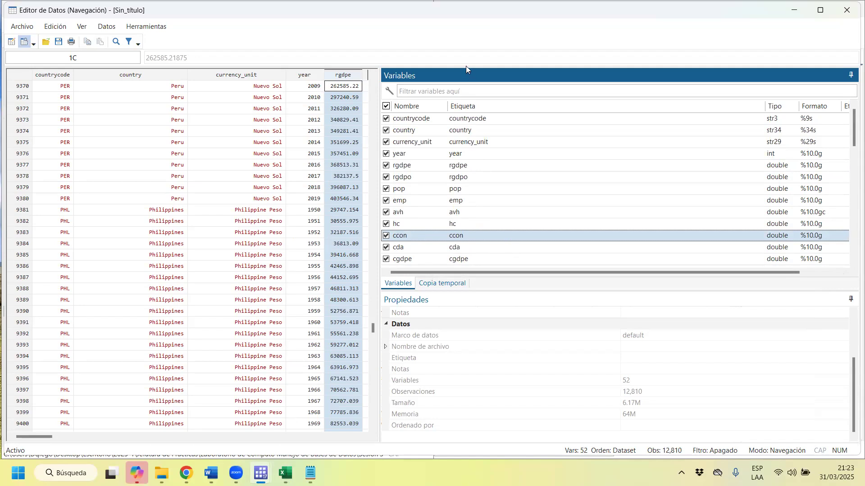
pyautogui.click(847, 11)
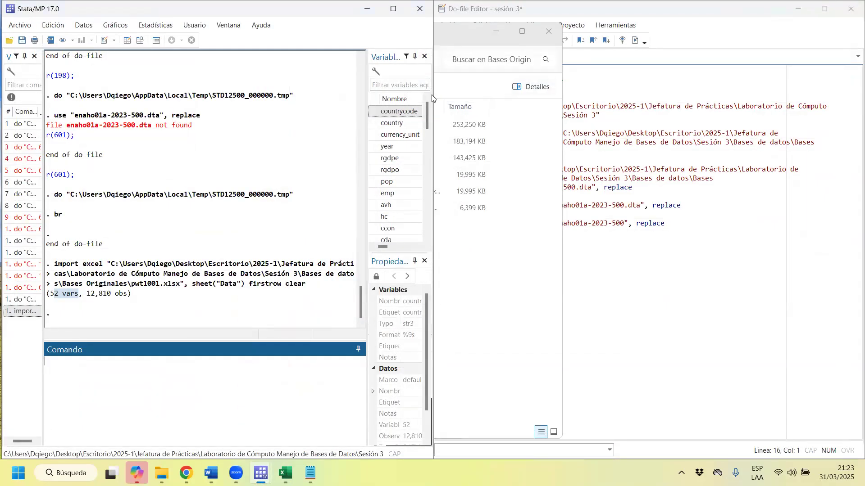
# Start an Excel spreadsheet import and load the pwt1001 file from the Bases Originales folder.
pyautogui.click(19, 24)
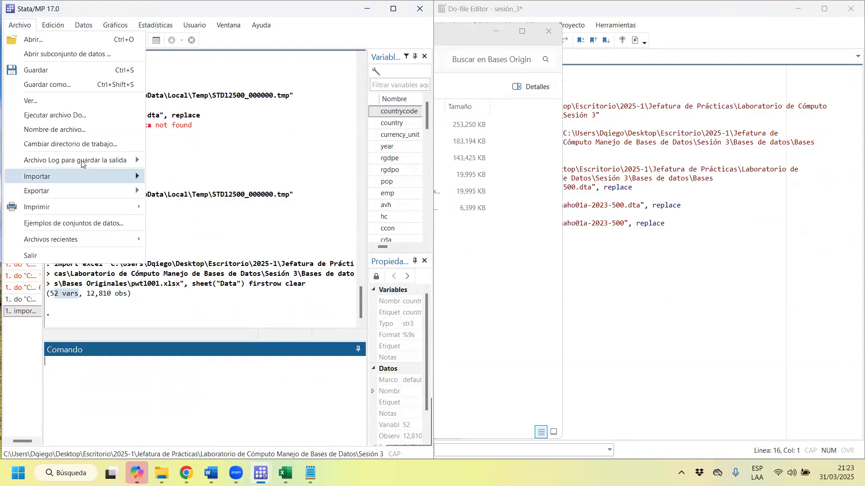
pyautogui.moveTo(58, 176)
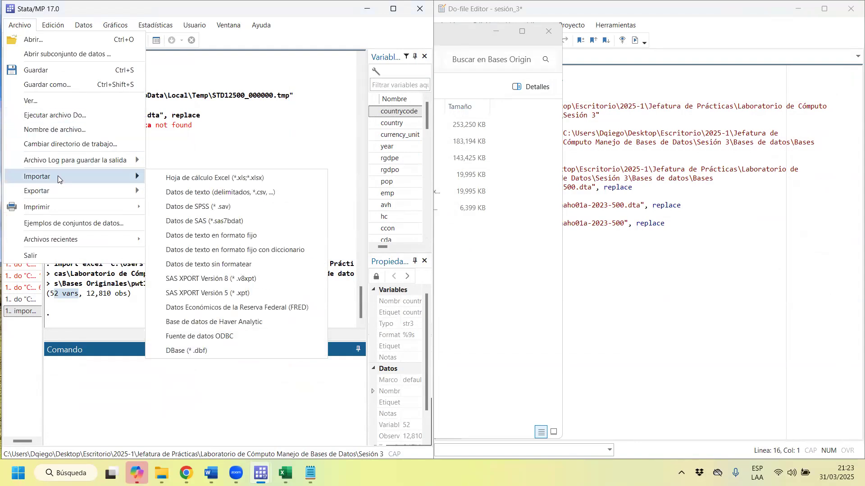
pyautogui.click(206, 178)
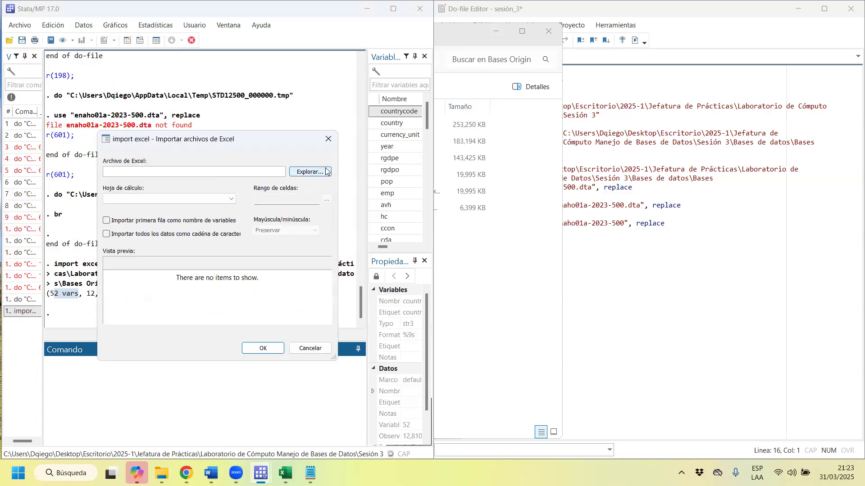
pyautogui.click(310, 172)
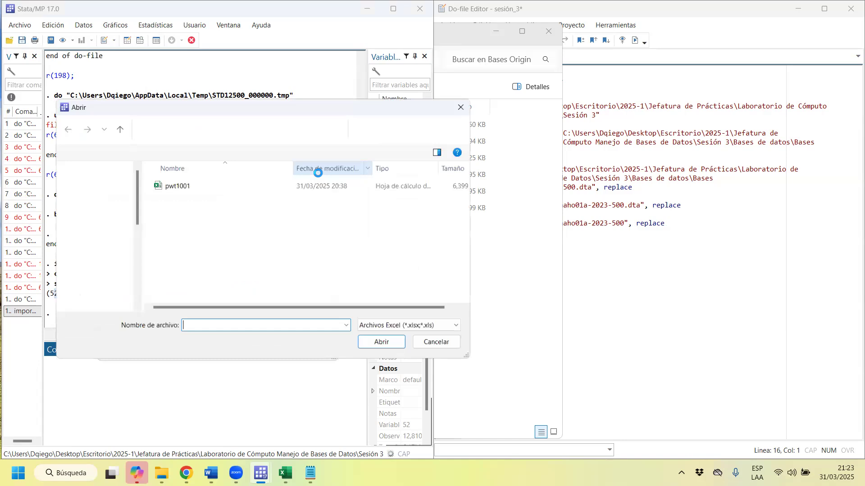
pyautogui.click(198, 185)
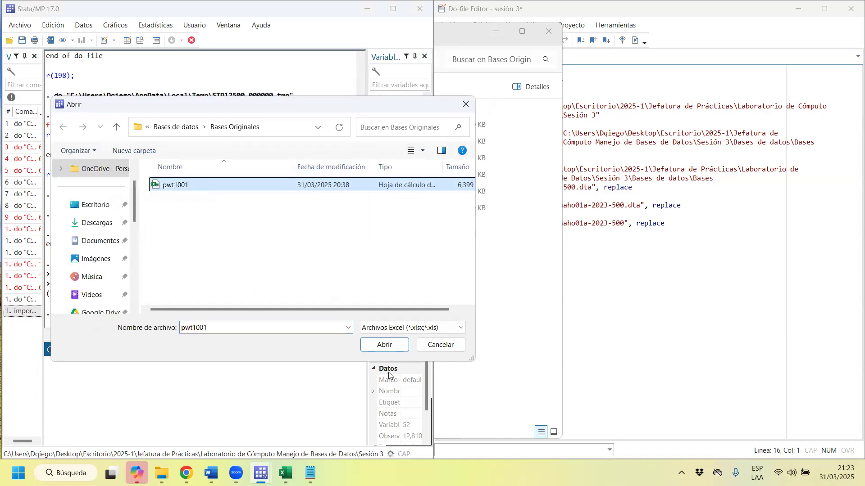
pyautogui.click(388, 346)
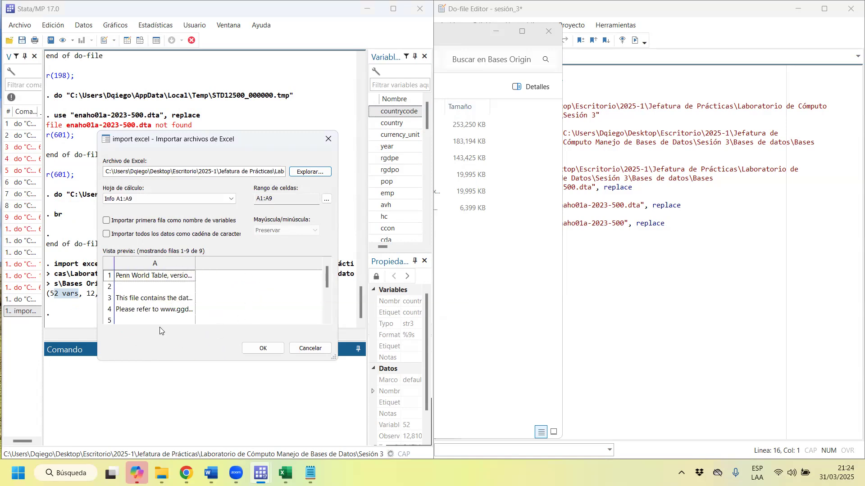
# Compare the import preview with the Info and Data sheets of the pwt1001 workbook in Excel.
pyautogui.moveTo(328, 280)
pyautogui.mouseDown()
pyautogui.moveTo(340, 302)
pyautogui.moveTo(334, 278)
pyautogui.mouseUp()
pyautogui.click(285, 473)
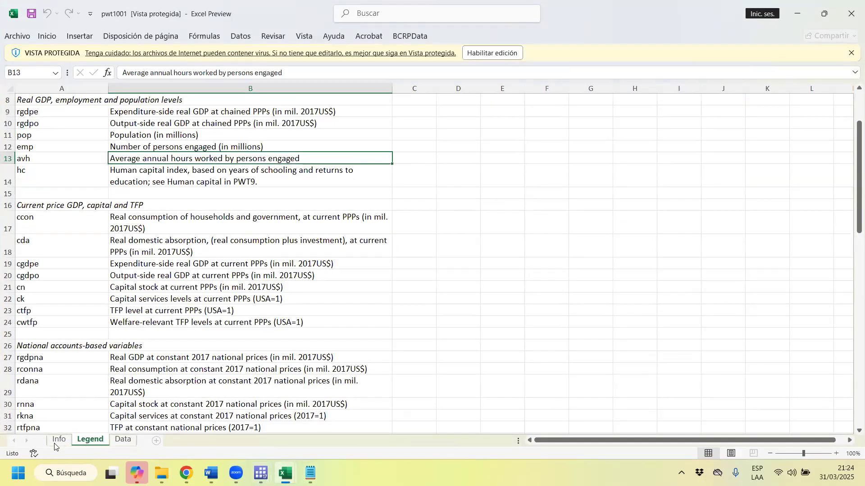
pyautogui.hotkey('ctrl', 'pageup')
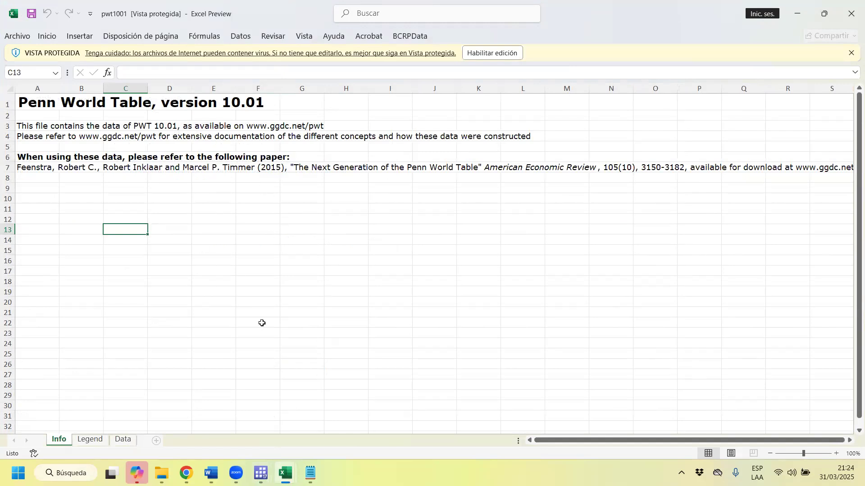
pyautogui.click(121, 440)
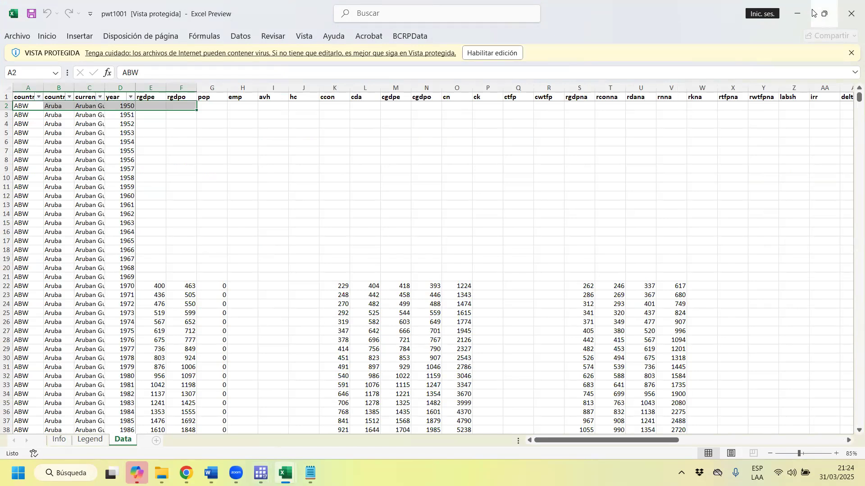
pyautogui.click(797, 14)
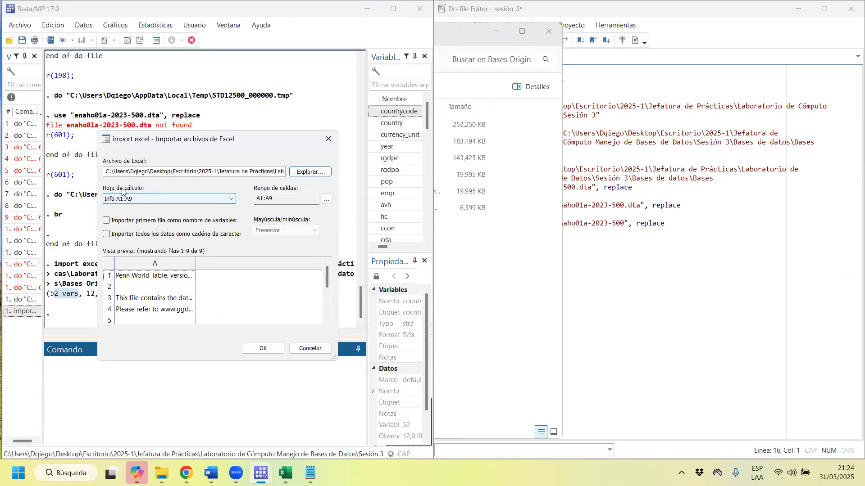
# Import the Data sheet, range A1:AZ12811, with the first row as variable names, replacing the data in memory.
pyautogui.click(233, 200)
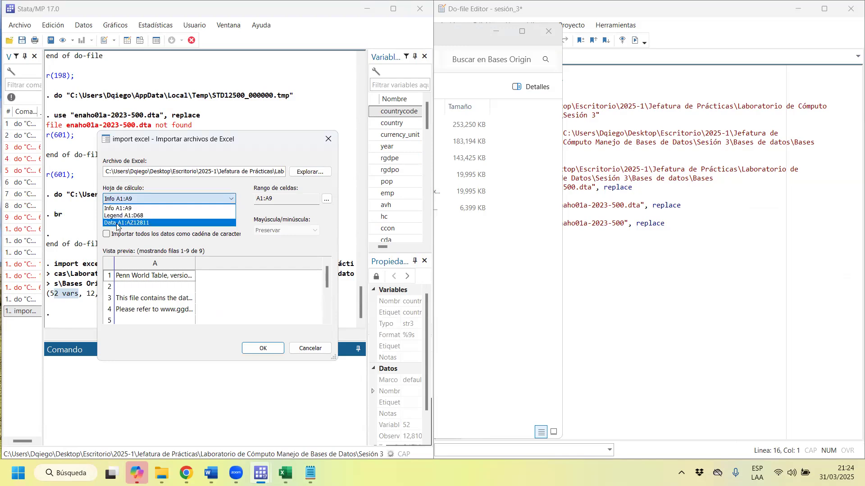
pyautogui.click(118, 222)
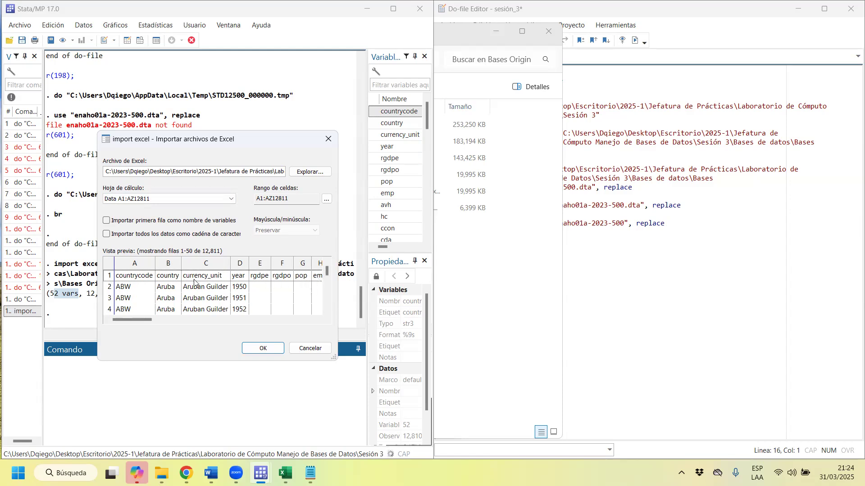
pyautogui.click(108, 222)
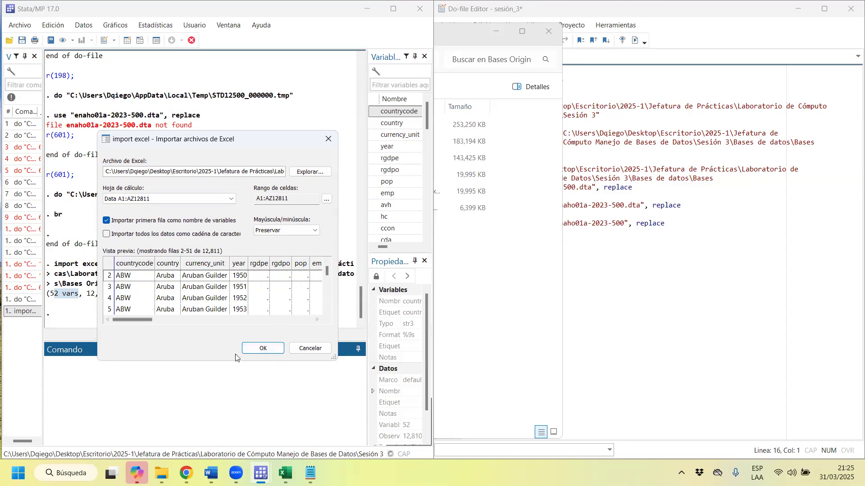
pyautogui.click(263, 349)
pyautogui.click(247, 266)
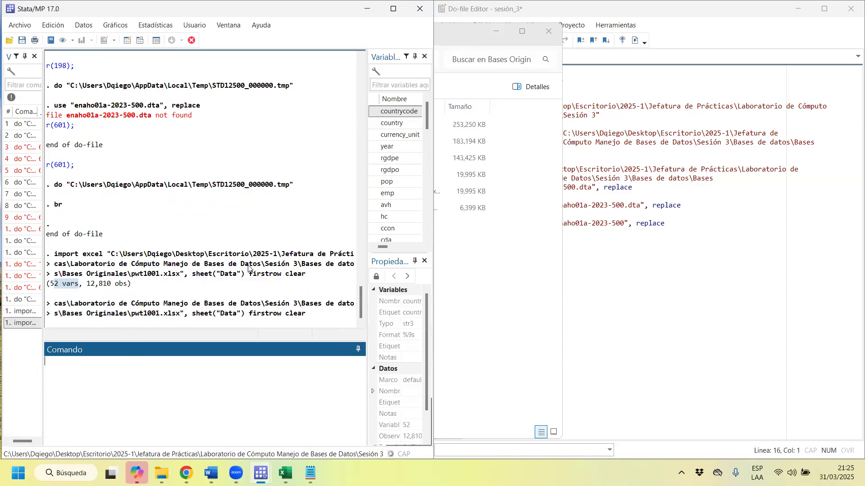
# Copy the latest import excel command from the results and paste it below the *Importar comment in the sesión_3 do-file.
pyautogui.click(654, 9)
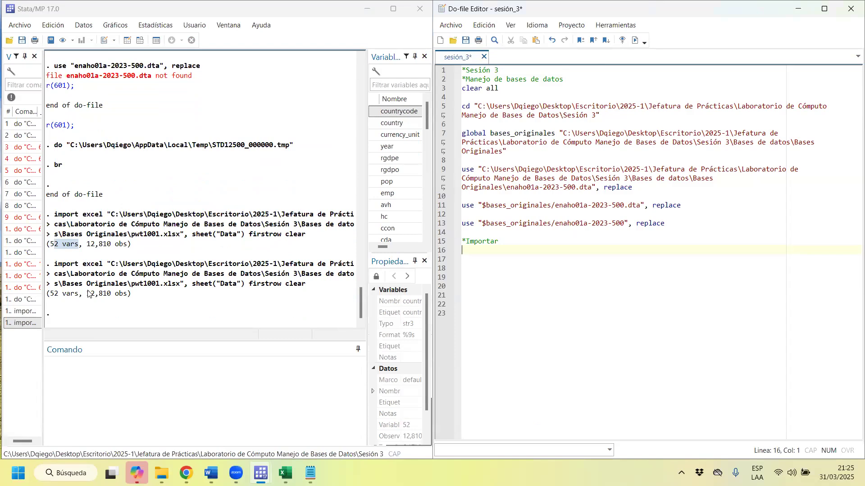
pyautogui.moveTo(55, 264); pyautogui.dragTo(325, 285)
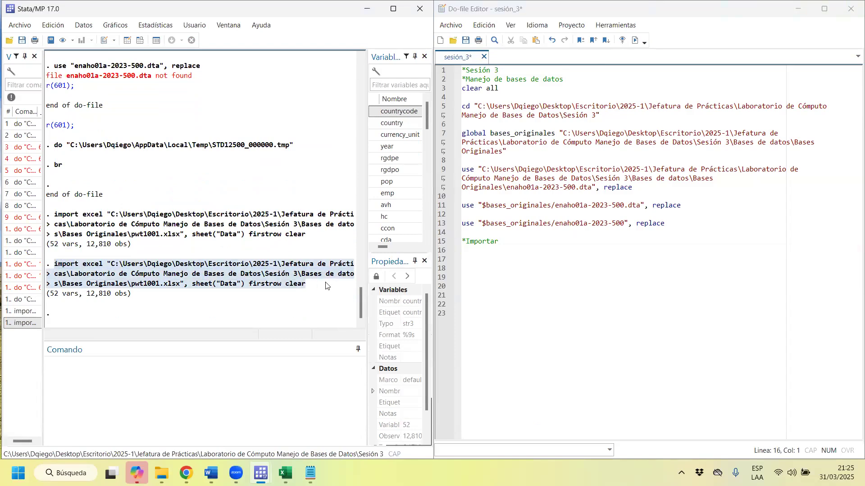
pyautogui.rightClick(137, 278)
pyautogui.click(199, 287)
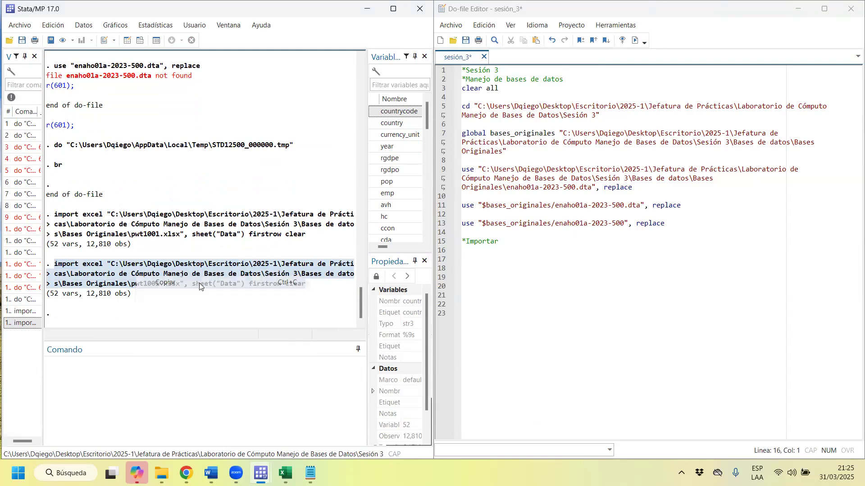
pyautogui.click(520, 249)
pyautogui.hotkey('ctrl', 'v')
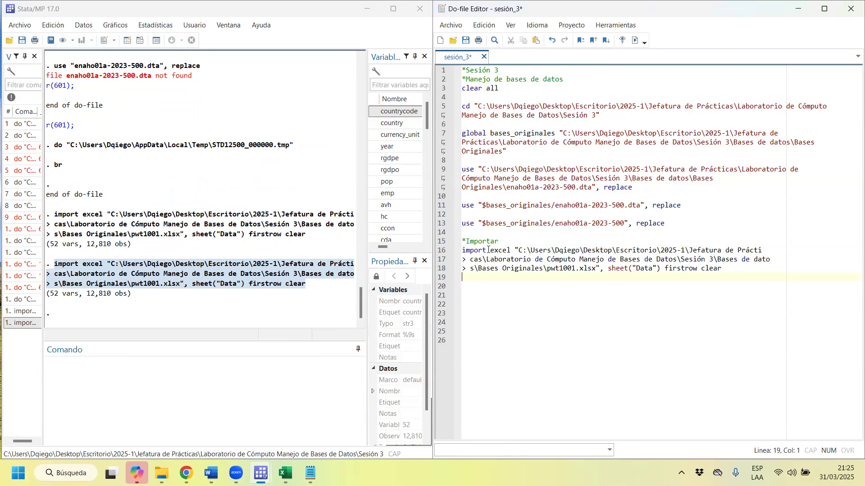
# Remove the line breaks and stray > marks from the pasted import excel command so it forms one continuous line.
pyautogui.moveTo(488, 250)
pyautogui.mouseDown()
pyautogui.moveTo(463, 249)
pyautogui.moveTo(507, 249)
pyautogui.moveTo(492, 250)
pyautogui.mouseUp()
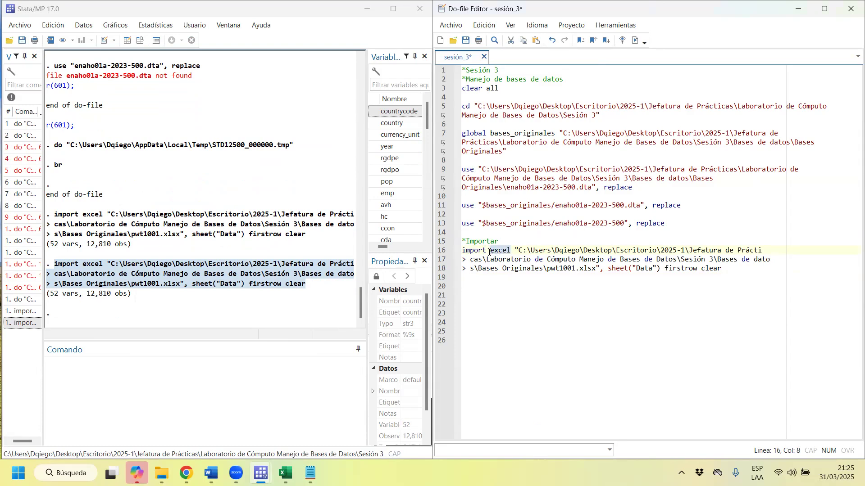
pyautogui.click(466, 261)
pyautogui.press('BackSpace')
pyautogui.press('BackSpace')
pyautogui.press('BackSpace')
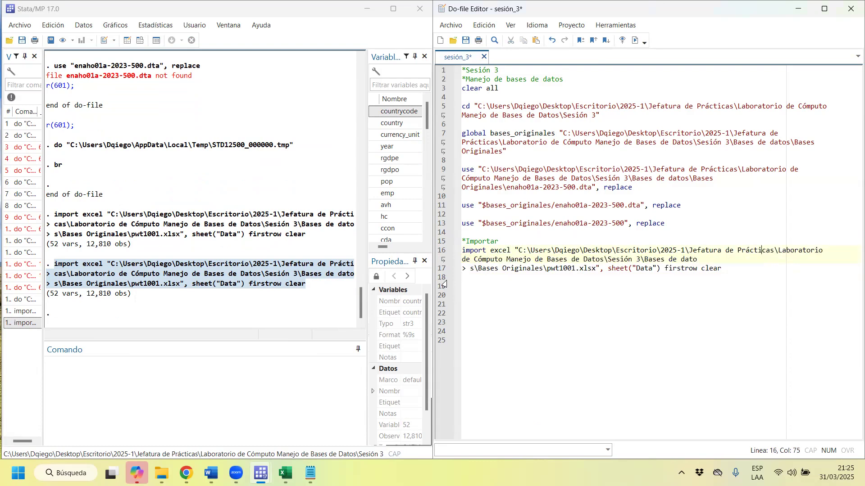
pyautogui.click(470, 270)
pyautogui.press('BackSpace')
pyautogui.press('BackSpace')
pyautogui.press('BackSpace')
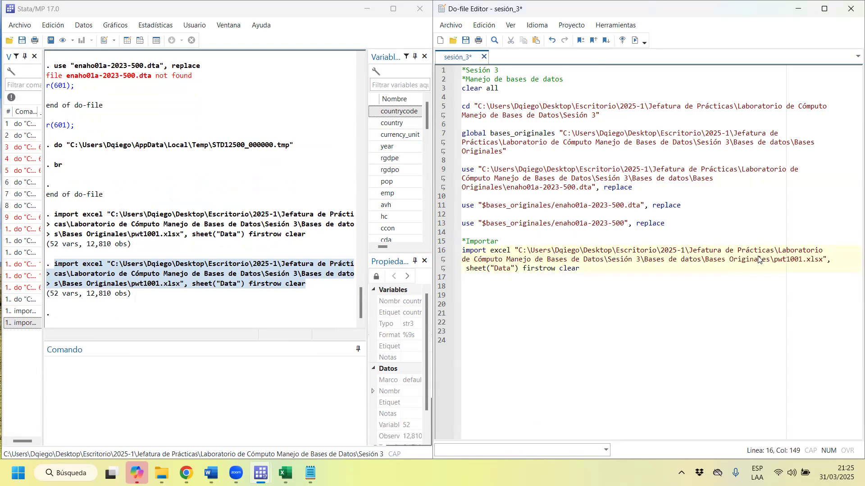
# Replace the folder path in the do-file's import excel command with the global macro $bases_originales, keeping \pwt1001.xlsx.
pyautogui.moveTo(770, 260); pyautogui.dragTo(519, 250)
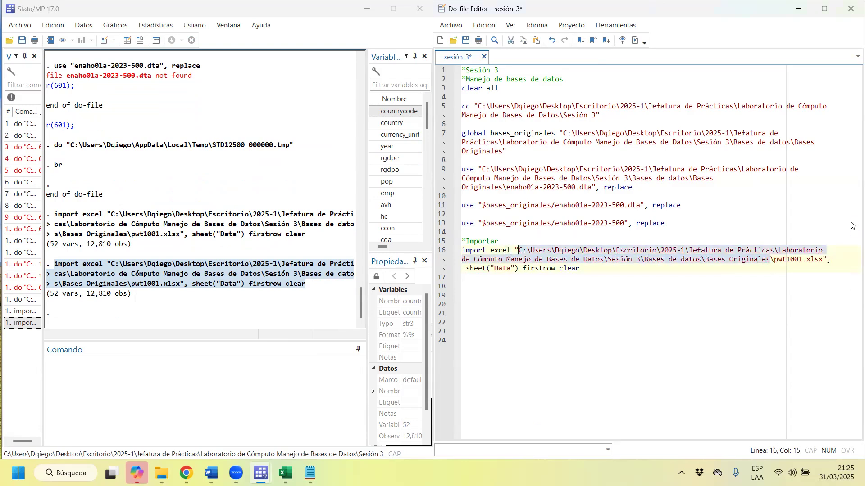
pyautogui.write('$bases_originales')
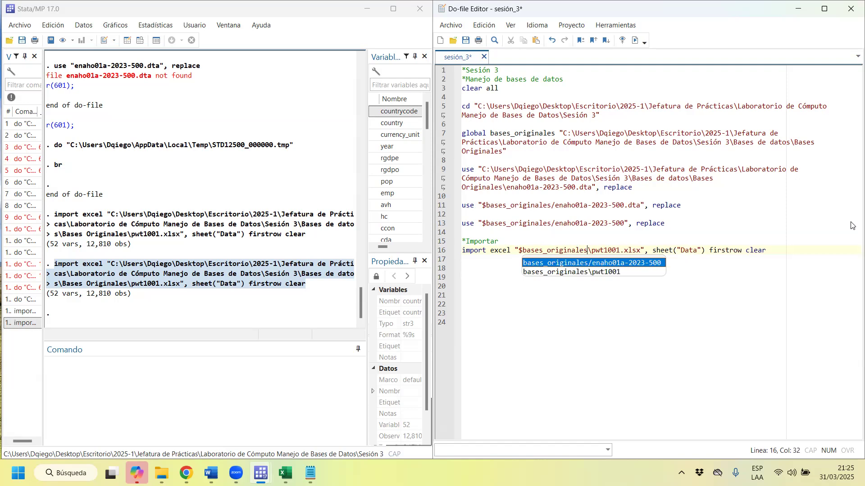
# Examine the xlsx extension and the sheet("Data"), firstrow and clear options of the import excel command, checking the sheet name against the pwt1001 workbook.
pyautogui.moveTo(592, 250); pyautogui.dragTo(624, 253)
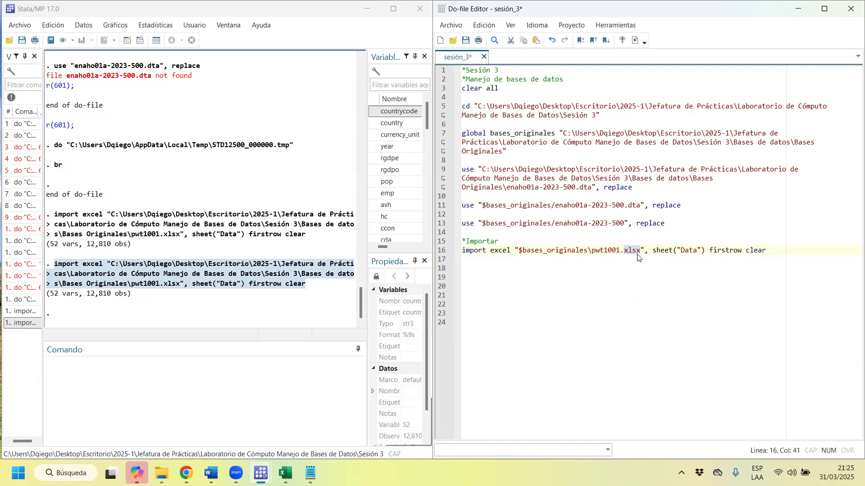
pyautogui.moveTo(651, 251); pyautogui.dragTo(707, 248)
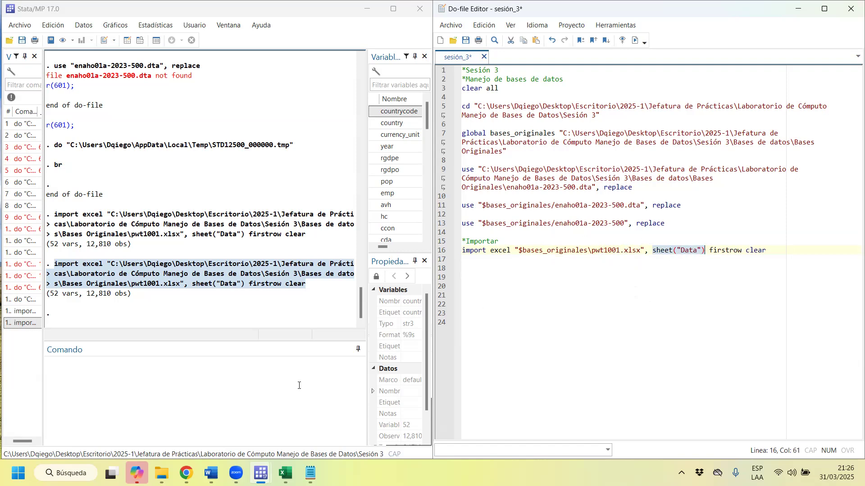
pyautogui.moveTo(285, 473)
pyautogui.click(391, 423)
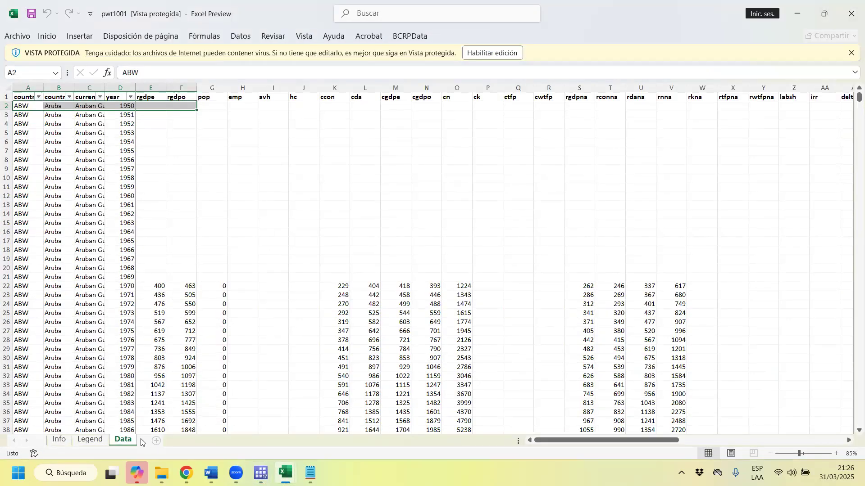
pyautogui.click(797, 13)
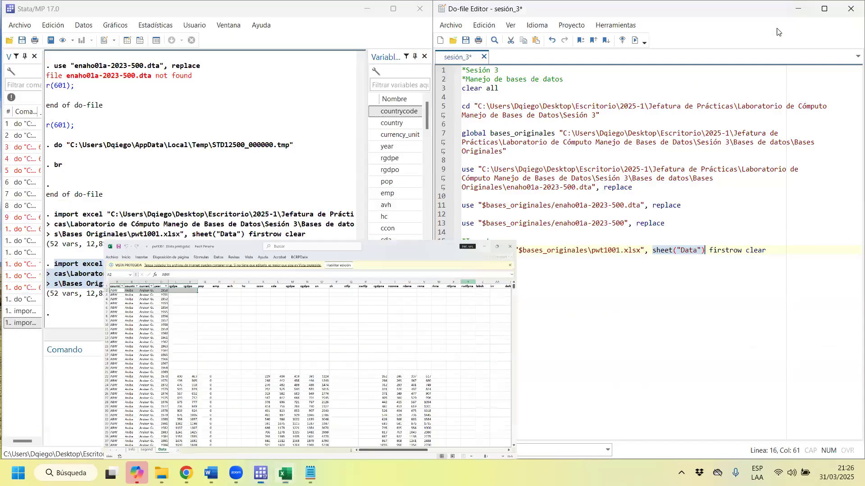
pyautogui.moveTo(707, 251); pyautogui.dragTo(652, 251)
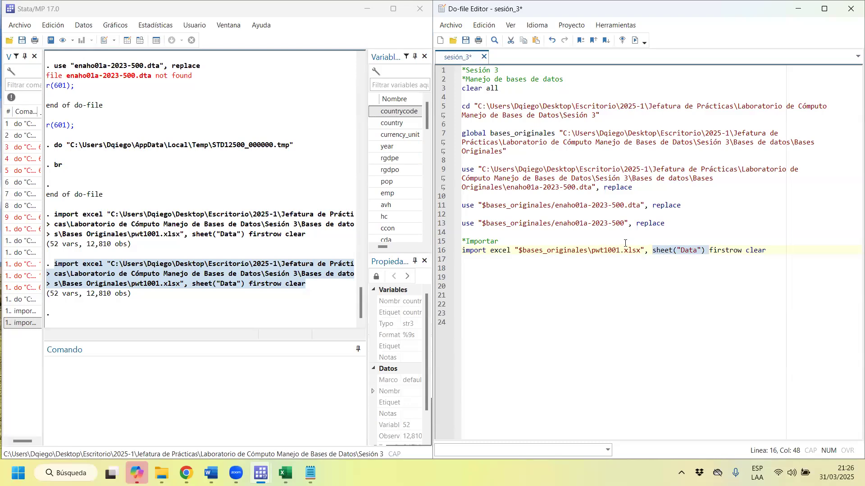
pyautogui.click(730, 256)
pyautogui.moveTo(744, 251); pyautogui.dragTo(709, 251)
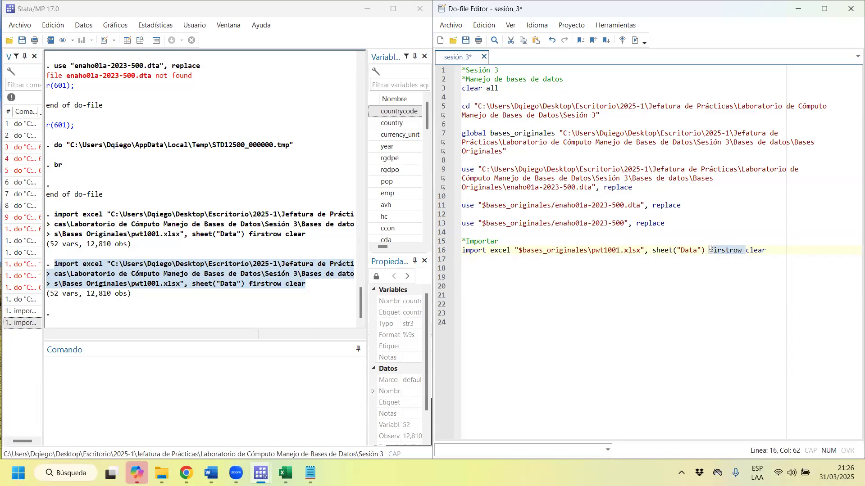
pyautogui.click(742, 250)
pyautogui.moveTo(744, 251); pyautogui.dragTo(708, 252)
pyautogui.moveTo(776, 251); pyautogui.dragTo(751, 250)
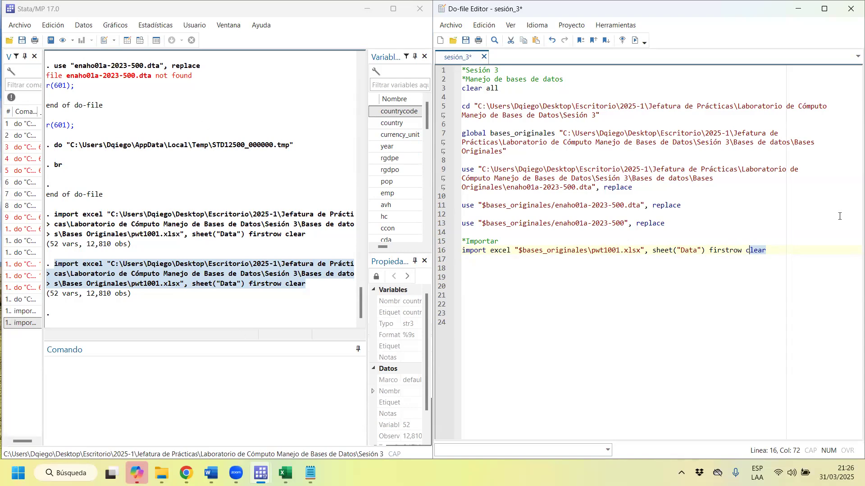
# Run only the import excel line that uses $bases_originales from the sesión_3 do-file.
pyautogui.click(794, 248)
pyautogui.moveTo(784, 253); pyautogui.dragTo(447, 251)
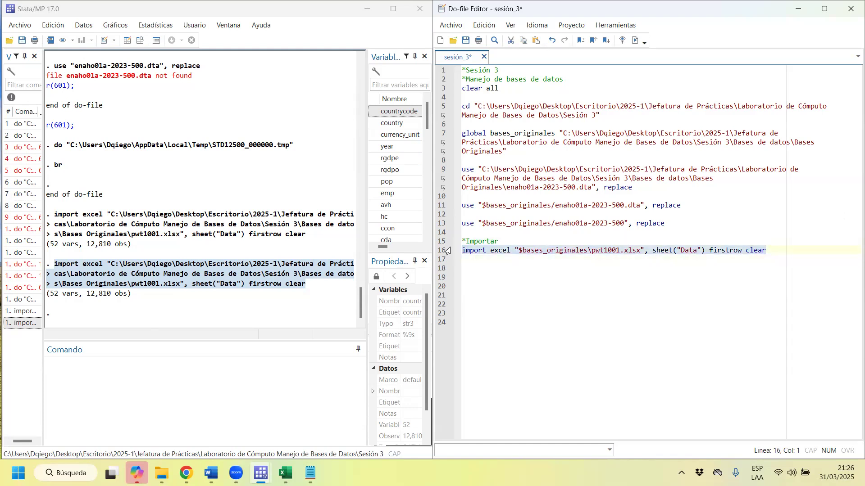
pyautogui.hotkey('ctrl', 'd')
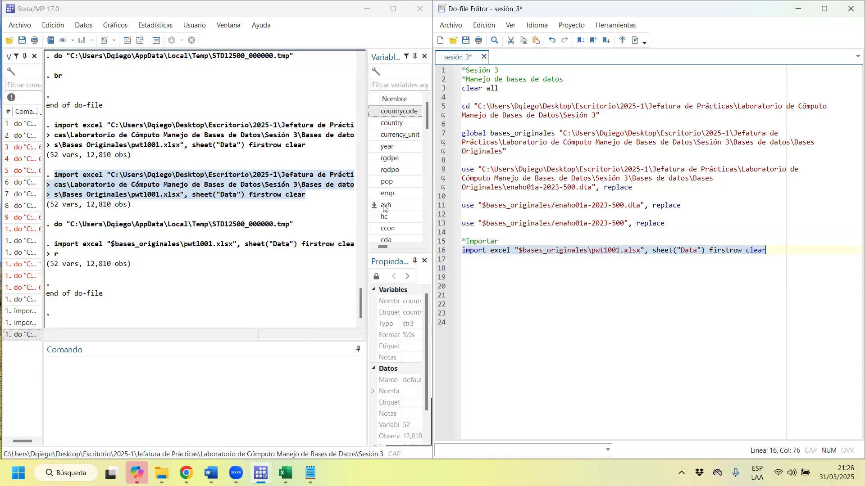
pyautogui.click(535, 296)
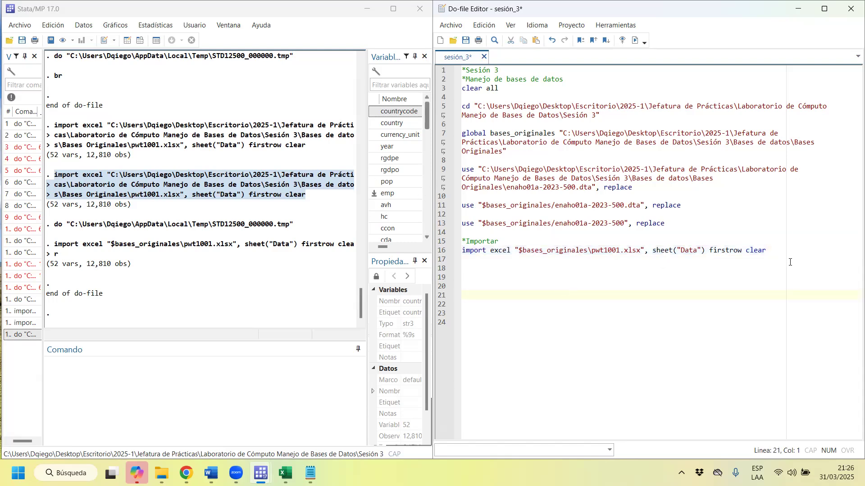
# Start an import of delimited text data in Stata and browse for the file to import.
pyautogui.click(18, 26)
pyautogui.moveTo(58, 181)
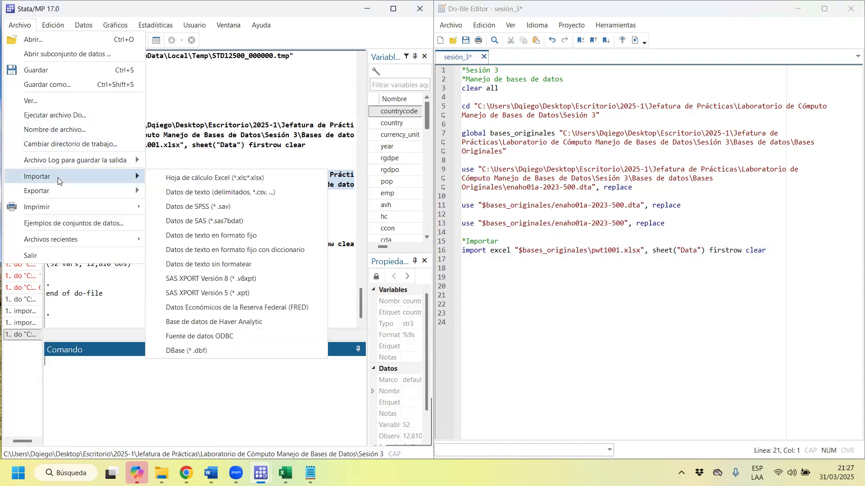
pyautogui.click(231, 192)
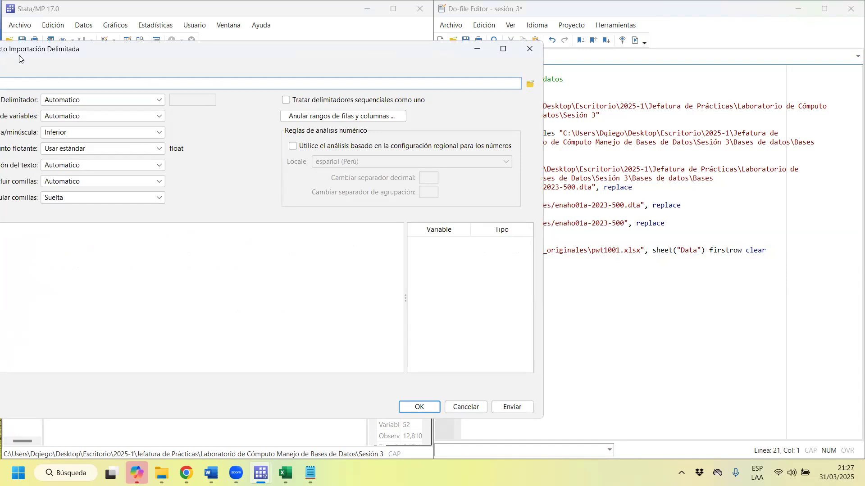
pyautogui.moveTo(42, 55); pyautogui.dragTo(215, 112)
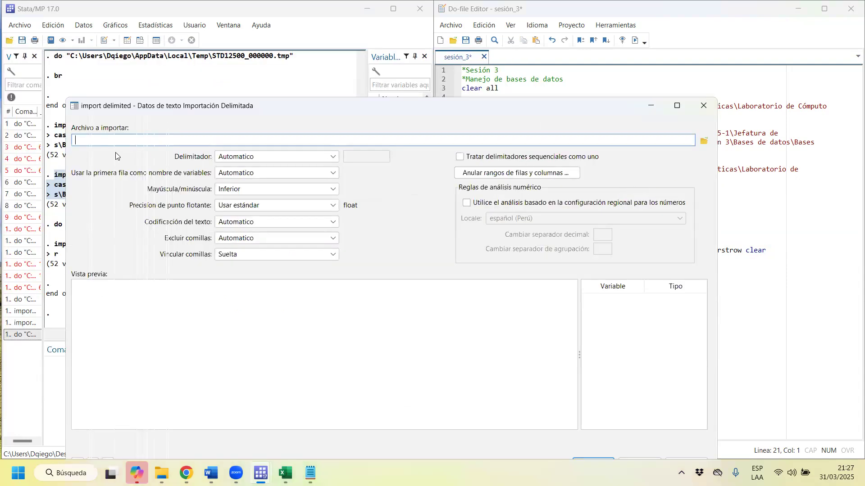
pyautogui.click(703, 142)
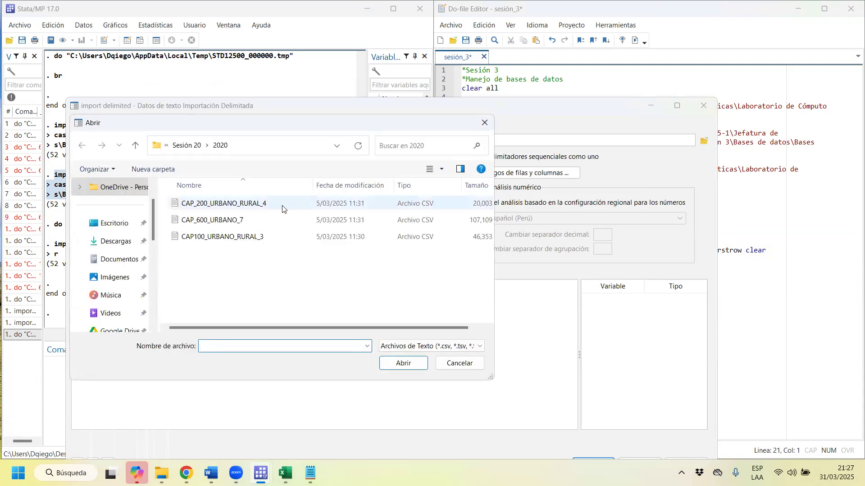
# Choose the CSV file fallecidos_covid_peru from Sesión 3\Bases de datos\Bases Originales as the import file and check its preview.
pyautogui.click(111, 222)
pyautogui.doubleClick(241, 200)
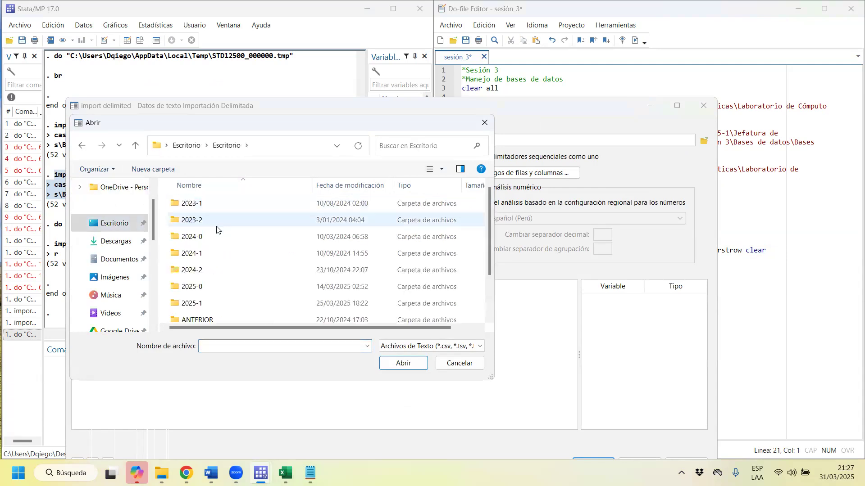
pyautogui.doubleClick(212, 303)
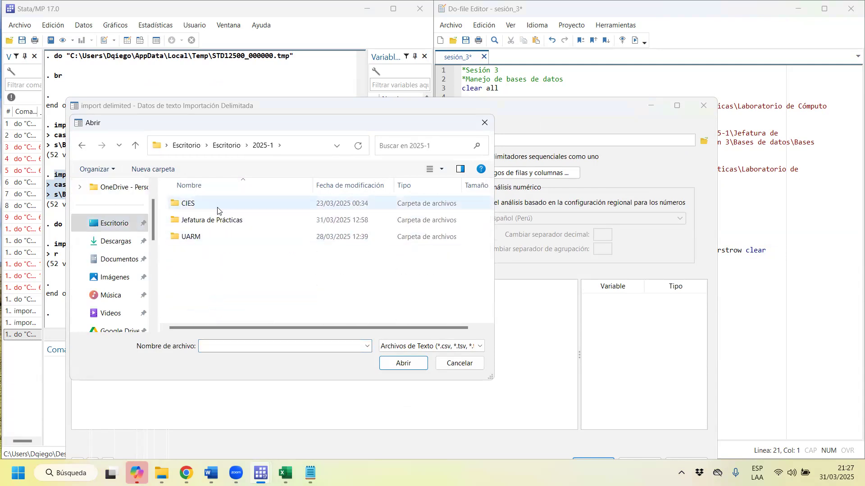
pyautogui.doubleClick(212, 220)
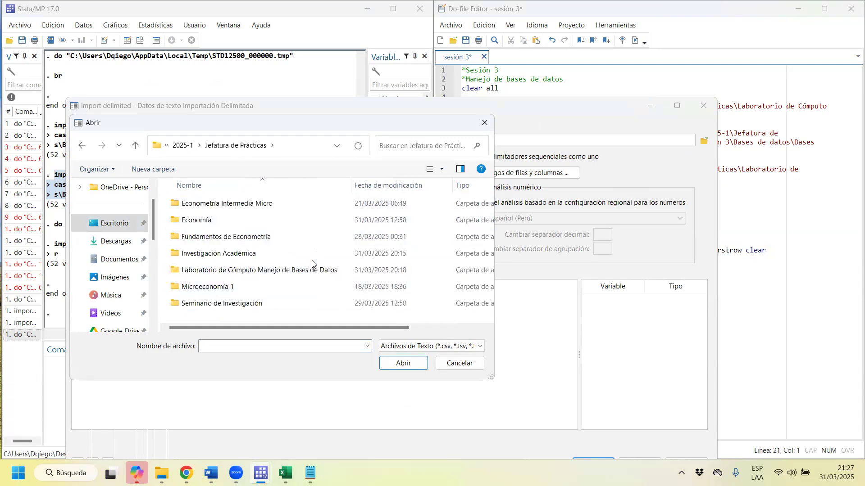
pyautogui.doubleClick(312, 269)
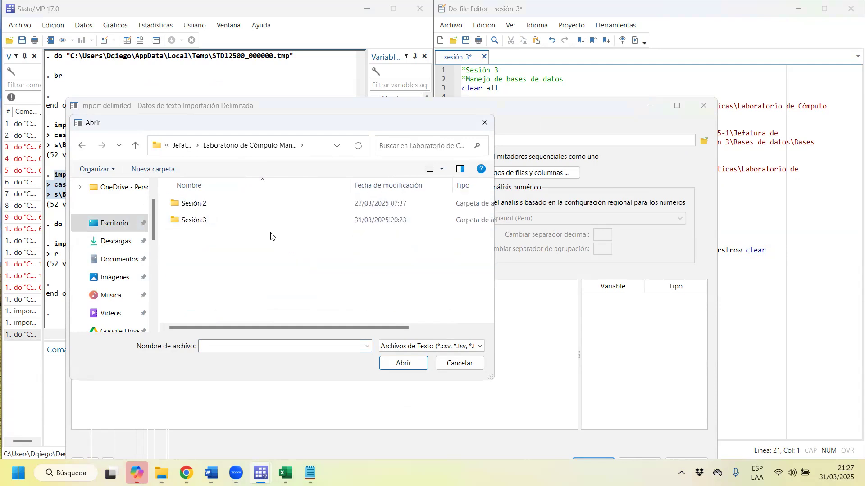
pyautogui.doubleClick(217, 220)
pyautogui.doubleClick(208, 205)
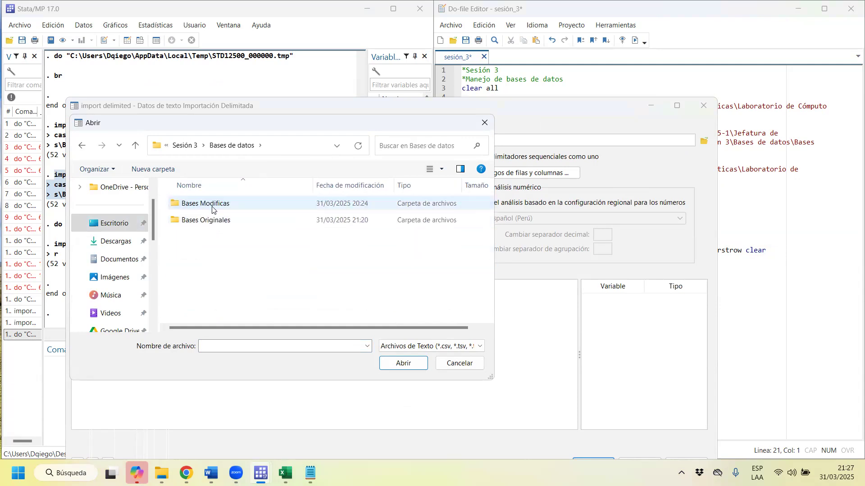
pyautogui.doubleClick(228, 224)
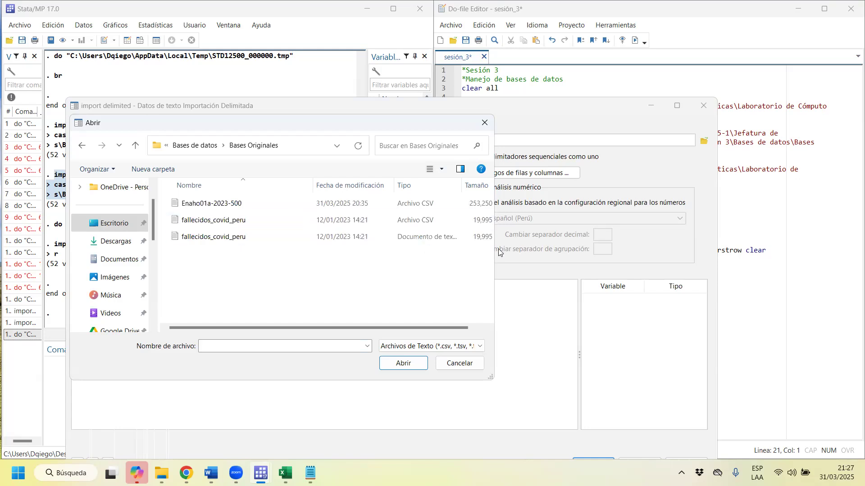
pyautogui.click(213, 220)
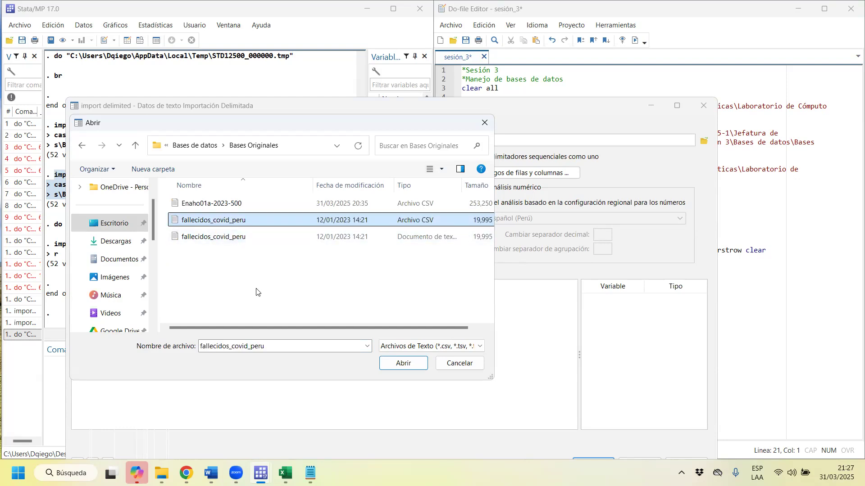
pyautogui.click(403, 364)
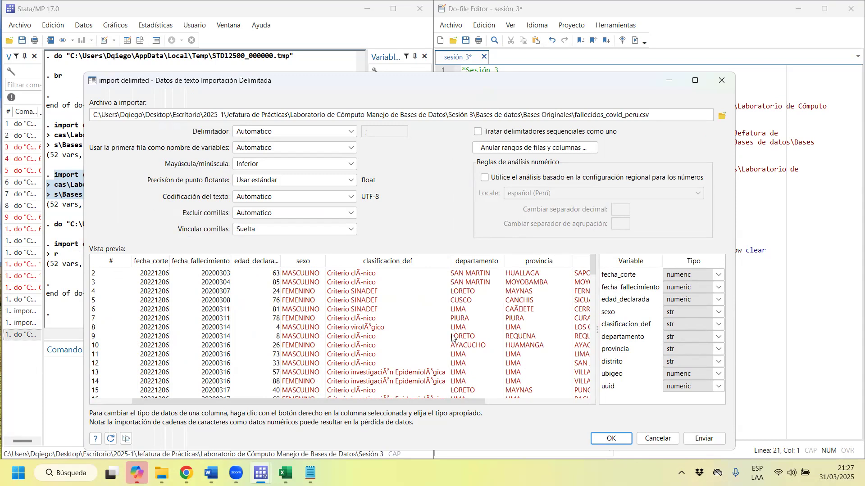
pyautogui.moveTo(454, 401); pyautogui.dragTo(419, 411)
# Switch to the Bases Originales folder in File Explorer and open the CSV file fallecidos_covid_peru in Notepad.
pyautogui.moveTo(161, 473)
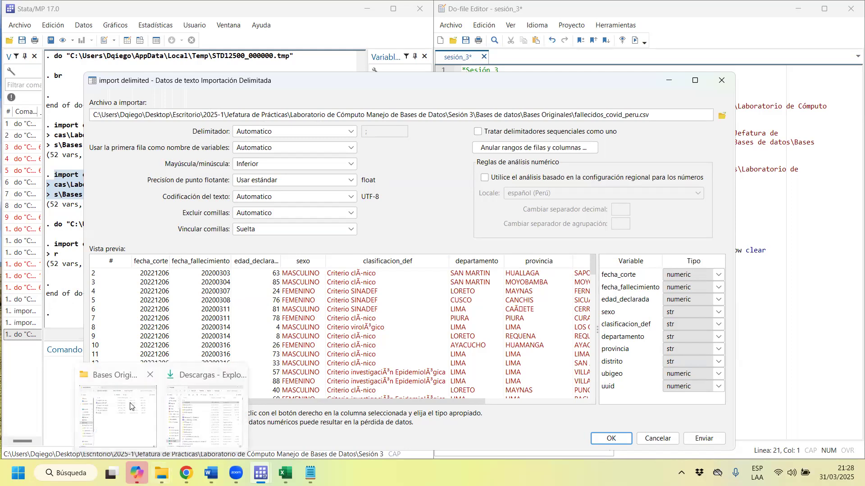
pyautogui.click(148, 406)
pyautogui.click(217, 128)
pyautogui.click(223, 175)
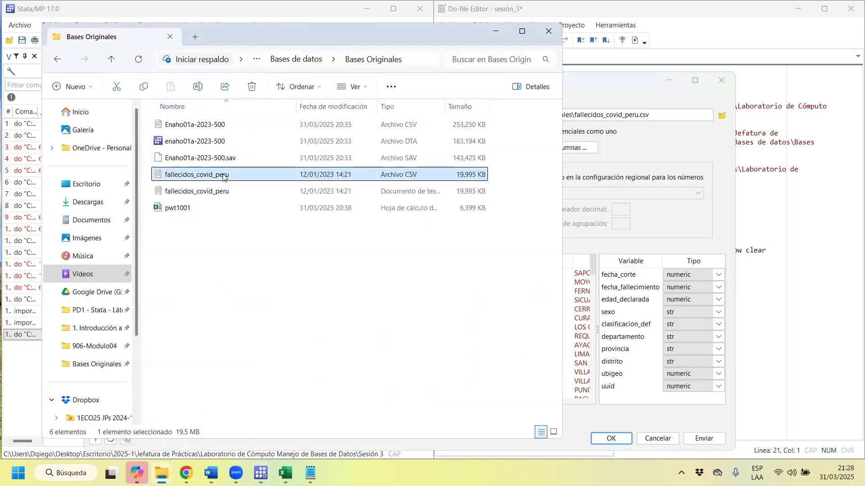
pyautogui.rightClick(223, 175)
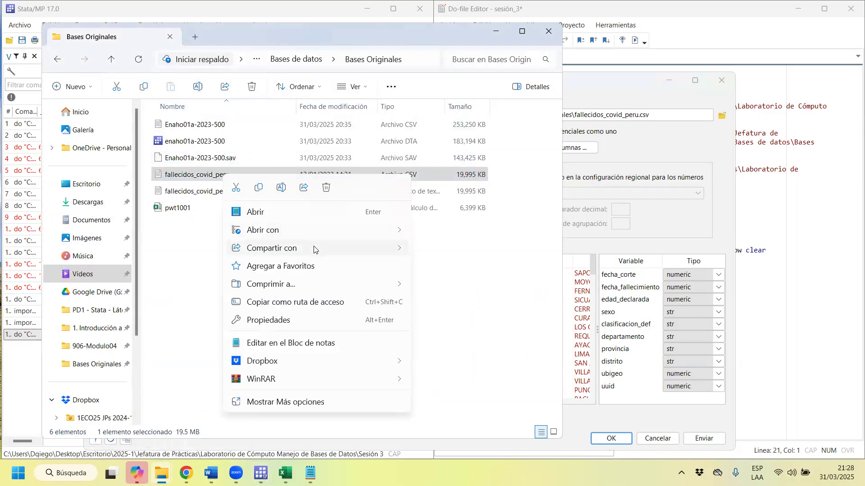
pyautogui.moveTo(315, 232)
pyautogui.click(464, 231)
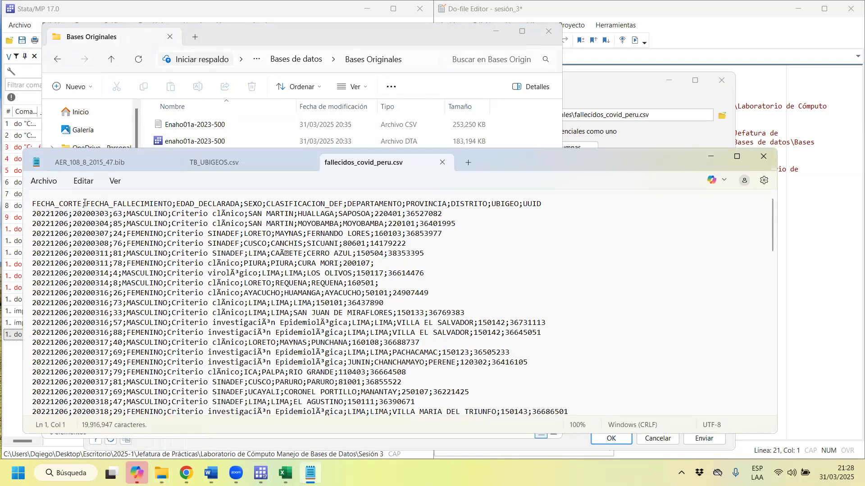
# Examine how semicolons separate the variable names in the header row, from FECHA_CORTE through FECHA_FALLECIMIENTO to EDAD_DECLARADA.
pyautogui.moveTo(83, 203); pyautogui.dragTo(88, 203)
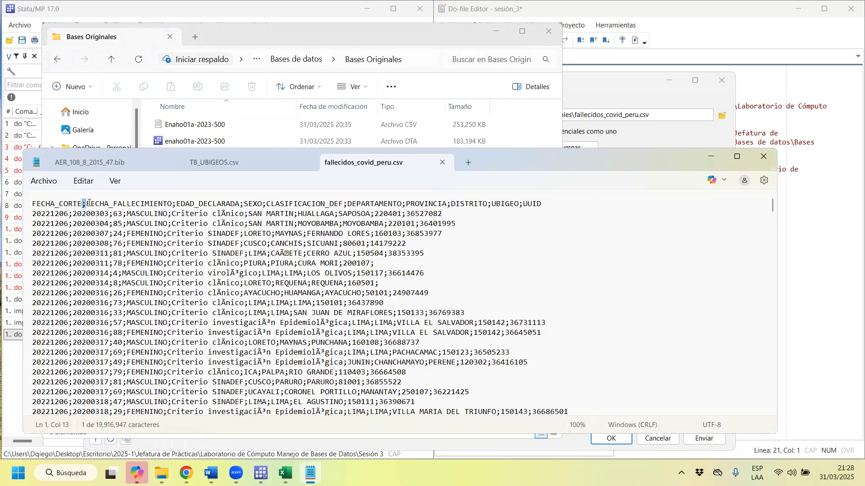
pyautogui.click(175, 204)
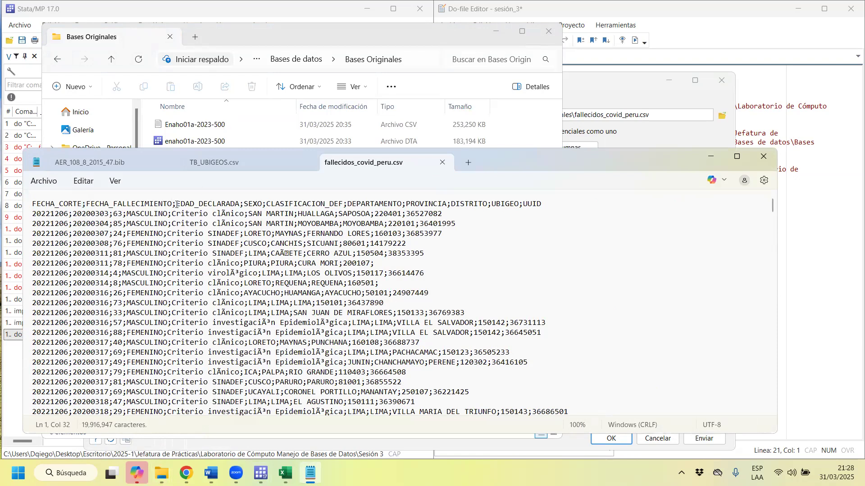
pyautogui.moveTo(35, 204); pyautogui.dragTo(81, 204)
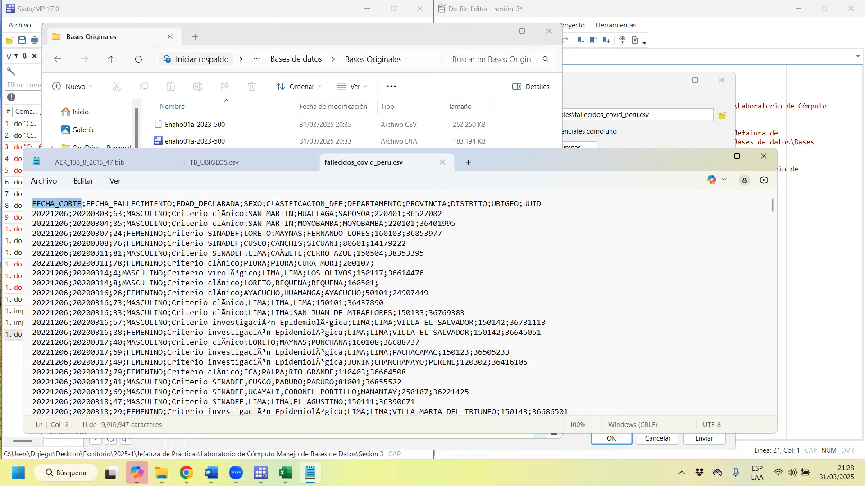
pyautogui.press('Right')
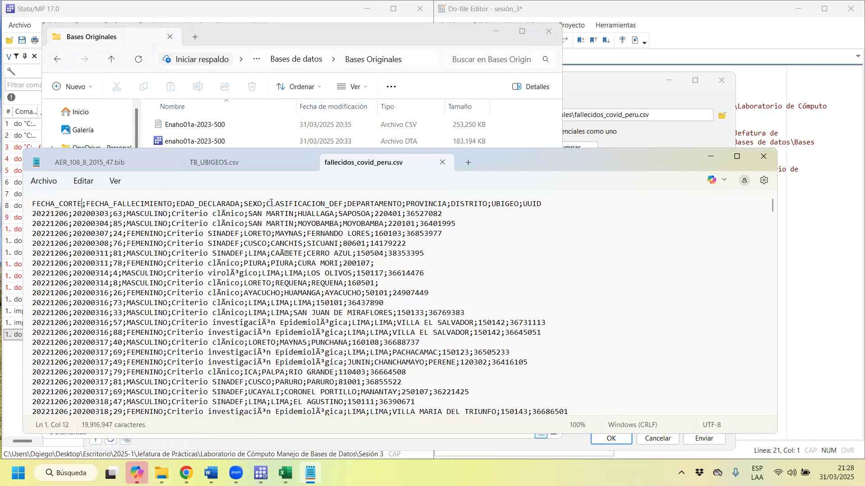
pyautogui.press('Right')
pyautogui.press('Right')
pyautogui.press('Right')
pyautogui.press('Right')
pyautogui.press('Right')
pyautogui.press('Right')
pyautogui.press('Right')
pyautogui.press('Right')
pyautogui.press('Right')
pyautogui.press('Right')
pyautogui.press('Right')
pyautogui.hotkey('shift', 'Left')
pyautogui.hotkey('shift', 'Left')
pyautogui.hotkey('shift', 'Left')
pyautogui.hotkey('shift', 'Left')
pyautogui.hotkey('shift', 'Left')
pyautogui.hotkey('shift', 'Left')
pyautogui.hotkey('shift', 'Left')
pyautogui.hotkey('shift', 'Left')
pyautogui.hotkey('shift', 'Left')
pyautogui.hotkey('shift', 'Left')
pyautogui.hotkey('shift', 'Left')
pyautogui.hotkey('shift', 'Left')
pyautogui.hotkey('shift', 'Left')
pyautogui.hotkey('shift', 'Left')
pyautogui.hotkey('shift', 'Left')
pyautogui.hotkey('shift', 'Left')
pyautogui.hotkey('shift', 'Left')
pyautogui.hotkey('shift', 'Left')
pyautogui.hotkey('shift', 'Left')
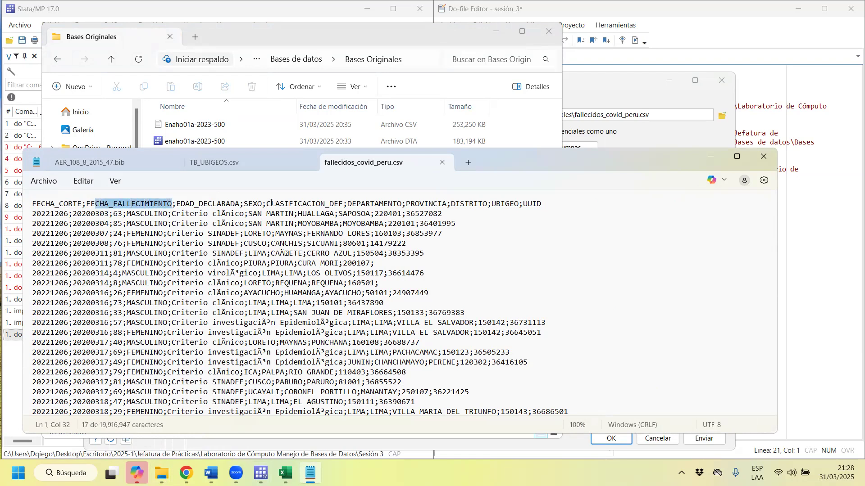
pyautogui.press('Left')
pyautogui.hotkey('shift', 'Left')
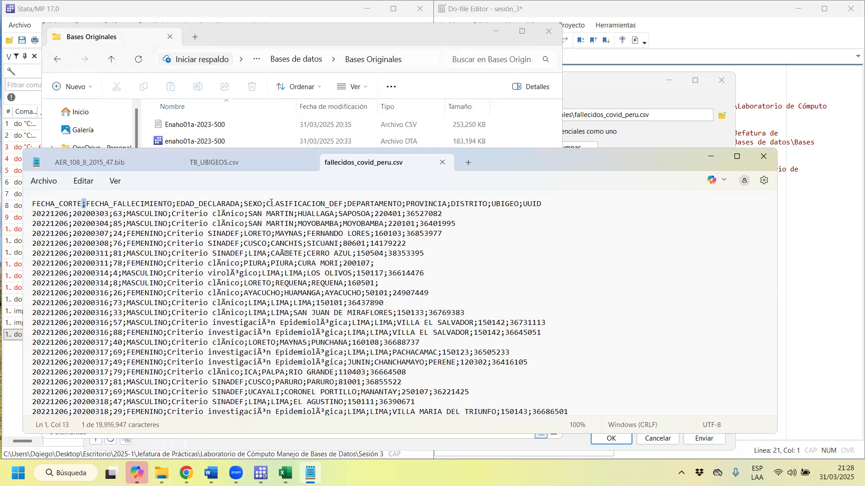
pyautogui.press('Right')
pyautogui.press('Right')
pyautogui.press('Right')
pyautogui.press('Right')
pyautogui.press('Right')
pyautogui.press('Right')
pyautogui.press('Right')
pyautogui.press('Right')
pyautogui.press('Right')
pyautogui.press('Right')
pyautogui.press('Right')
pyautogui.press('Right')
pyautogui.press('Right')
pyautogui.press('Right')
pyautogui.press('Right')
pyautogui.hotkey('shift', 'Left')
pyautogui.press('Right')
pyautogui.press('Right')
pyautogui.press('Right')
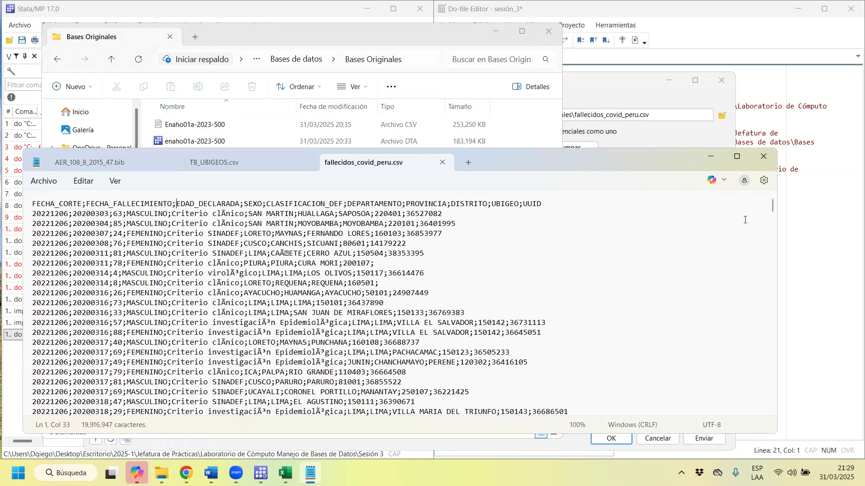
# Return from Notepad to the delimited text import and cancel it without importing the file.
pyautogui.click(711, 156)
pyautogui.click(594, 85)
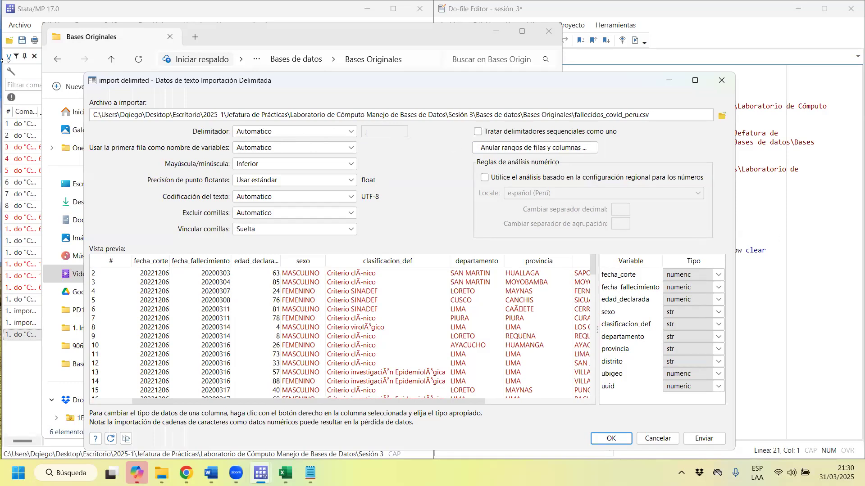
pyautogui.click(721, 80)
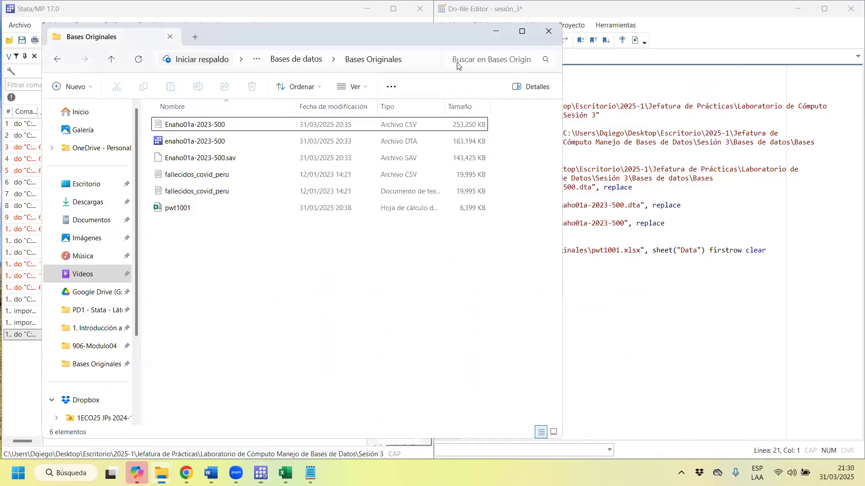
# Start a new import of delimited text data and choose fallecidos_covid_peru.csv from Bases Originales as the file to import.
pyautogui.click(12, 27)
pyautogui.moveTo(73, 171)
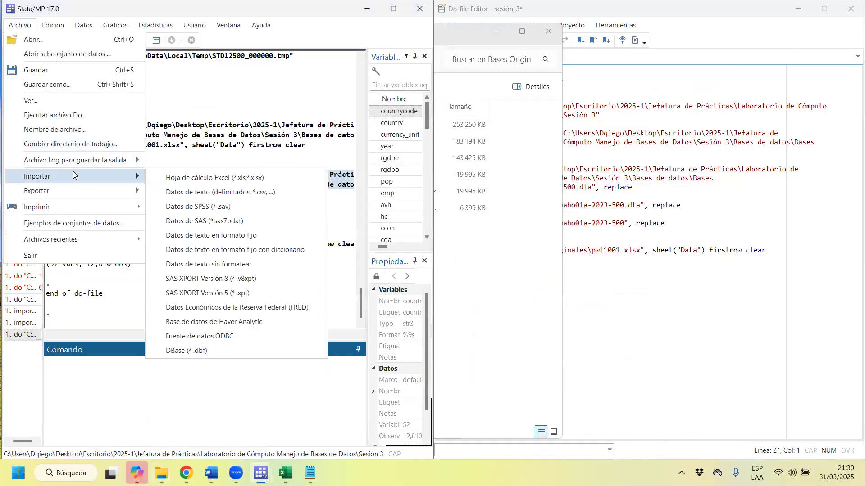
pyautogui.click(262, 197)
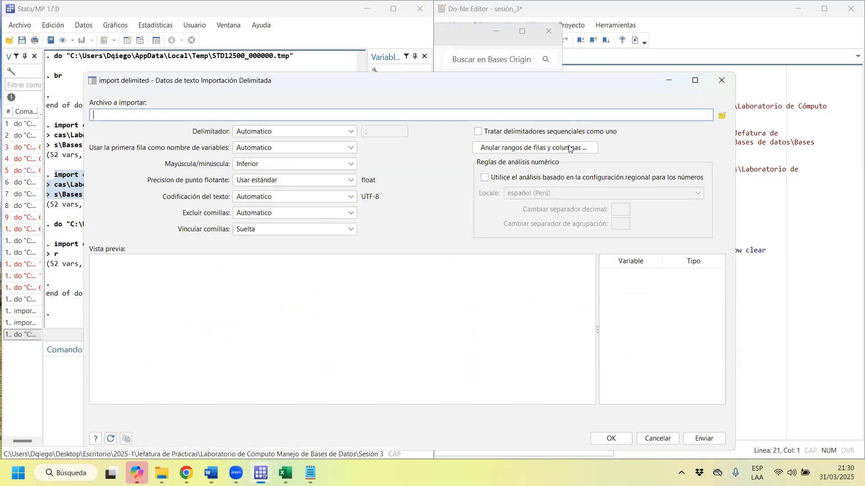
pyautogui.click(721, 118)
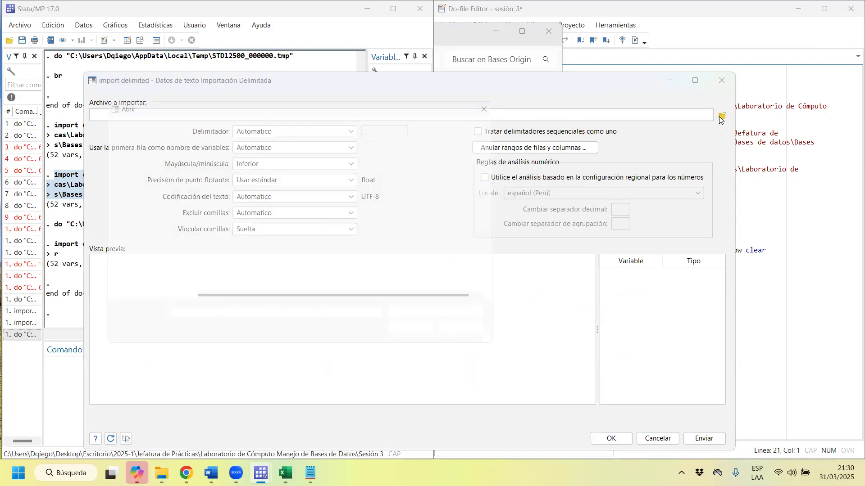
pyautogui.doubleClick(414, 197)
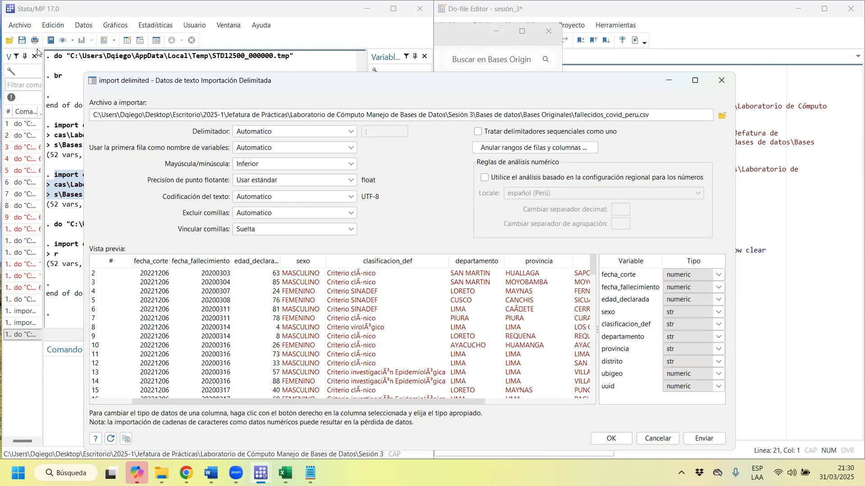
pyautogui.click(68, 57)
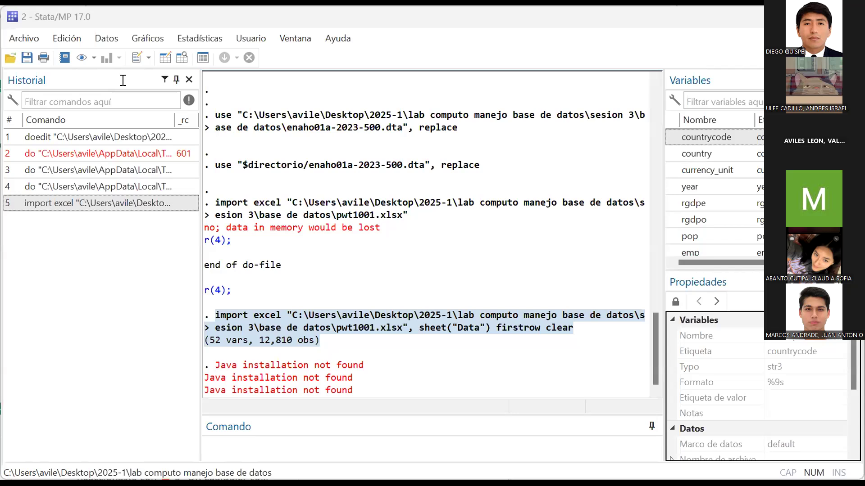
# Try to start an import of delimited text data in the second Stata session, which holds the pwt1001 data.
pyautogui.click(13, 41)
pyautogui.moveTo(105, 217)
pyautogui.click(273, 241)
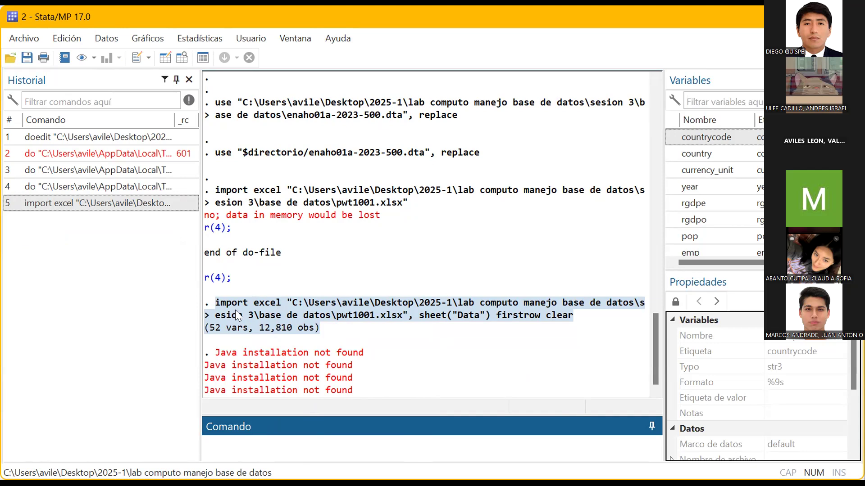
pyautogui.moveTo(215, 302); pyautogui.dragTo(391, 287)
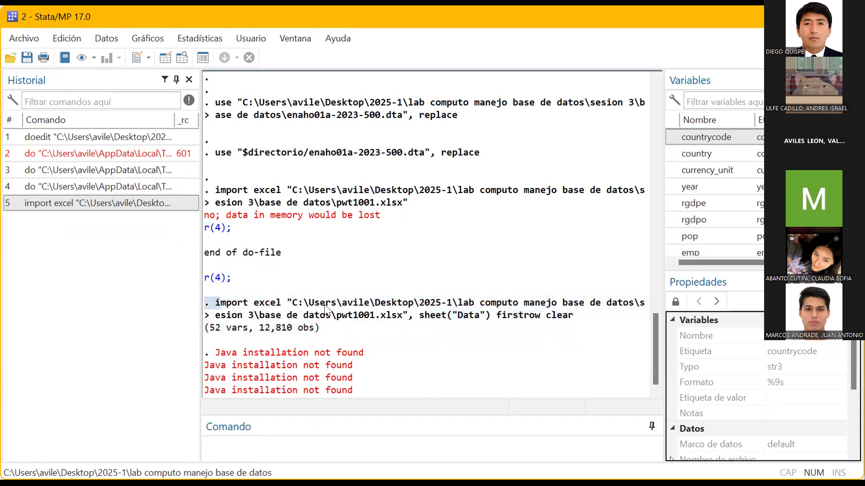
pyautogui.click(474, 321)
pyautogui.moveTo(216, 302); pyautogui.dragTo(543, 318)
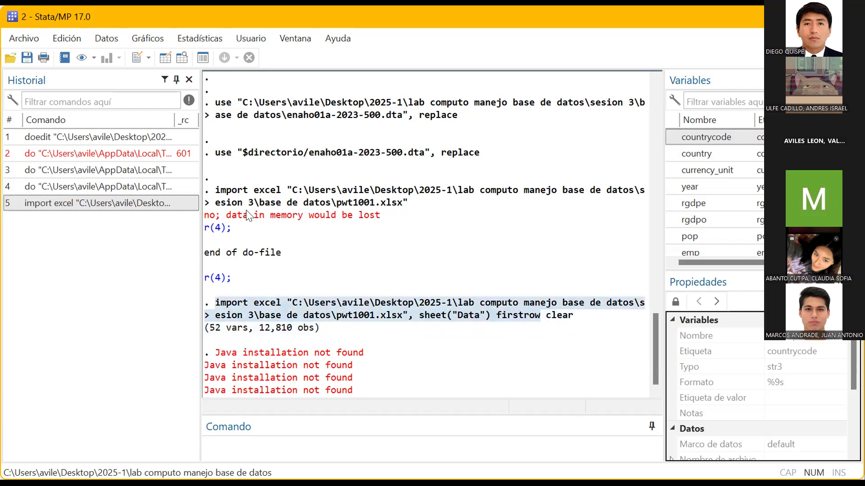
pyautogui.click(16, 39)
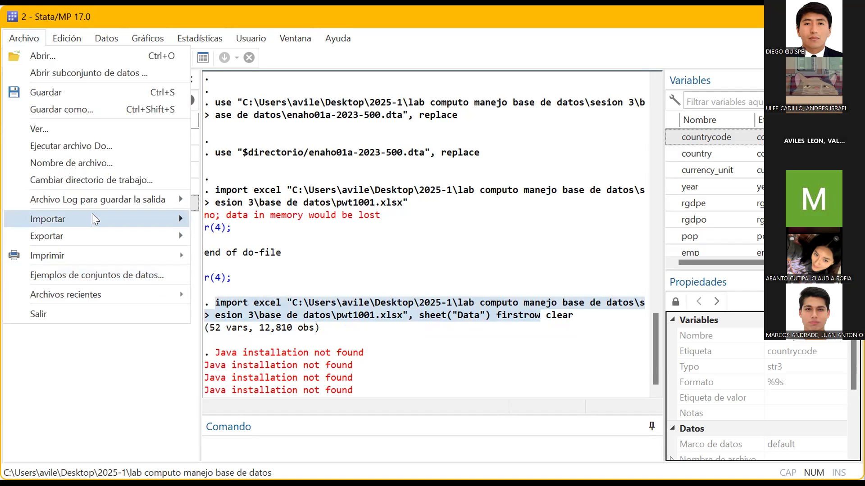
pyautogui.moveTo(119, 219)
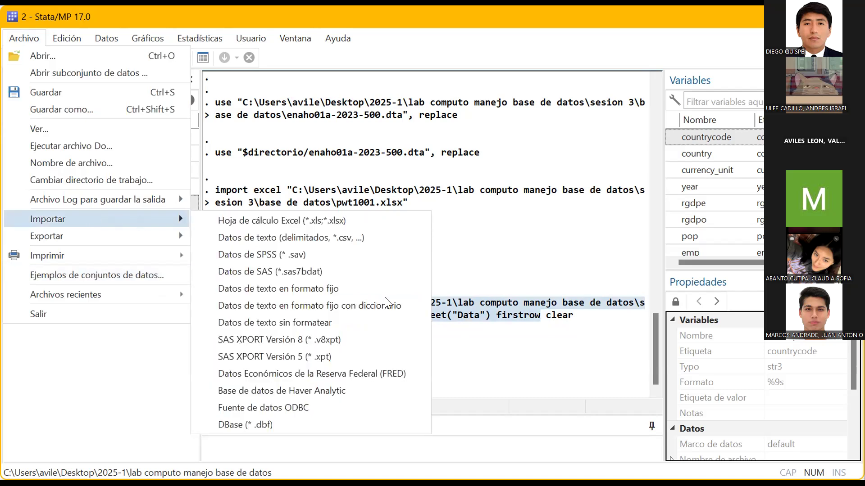
pyautogui.click(333, 238)
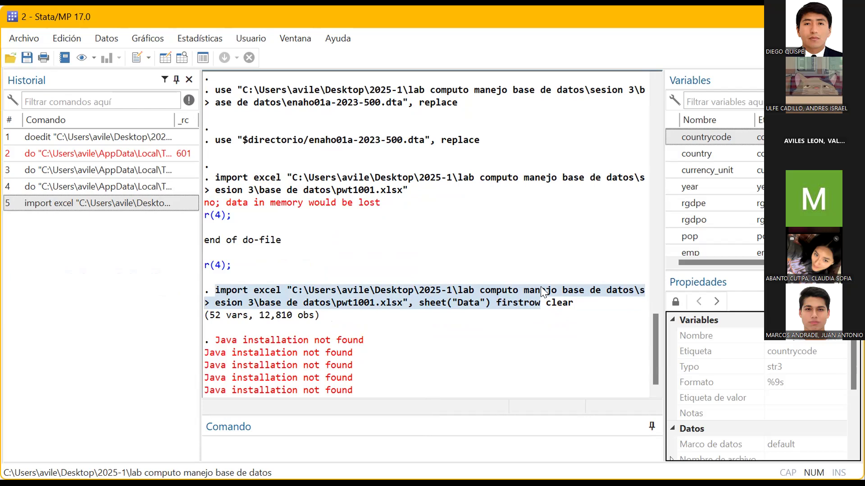
pyautogui.click(527, 322)
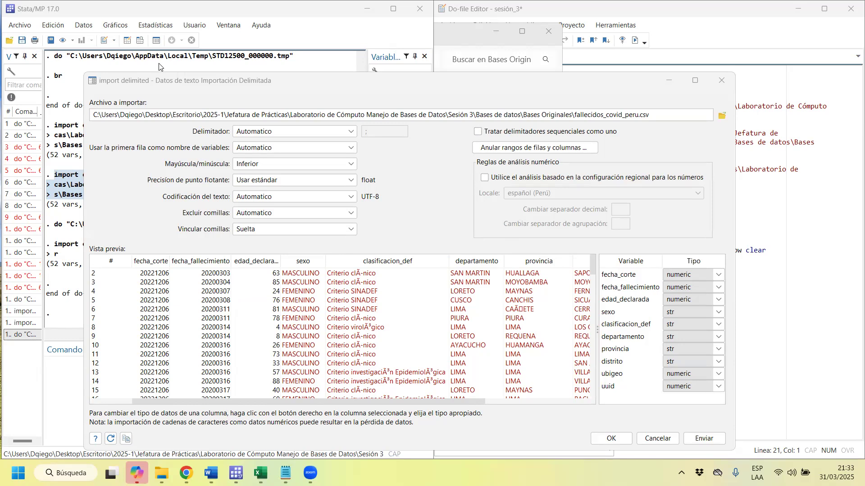
# Try a custom delimiter (Personalizado) for the CSV import, then restore the delimiter to Automatico.
pyautogui.click(354, 132)
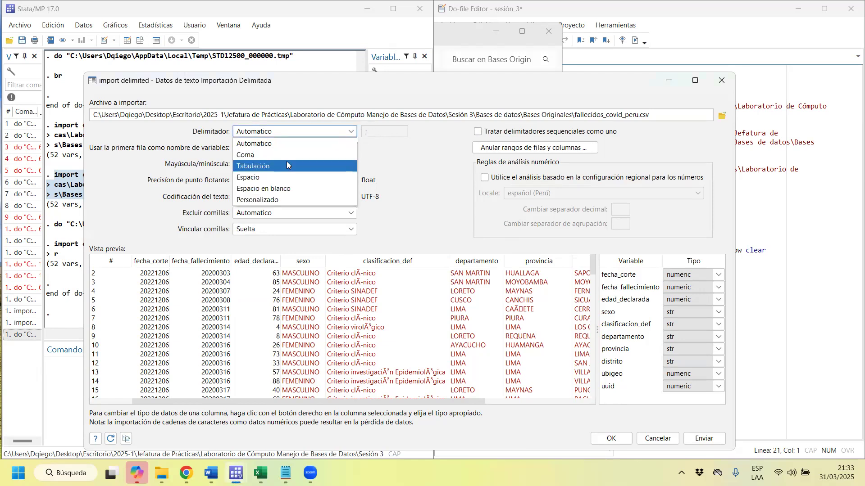
pyautogui.click(285, 200)
pyautogui.click(378, 135)
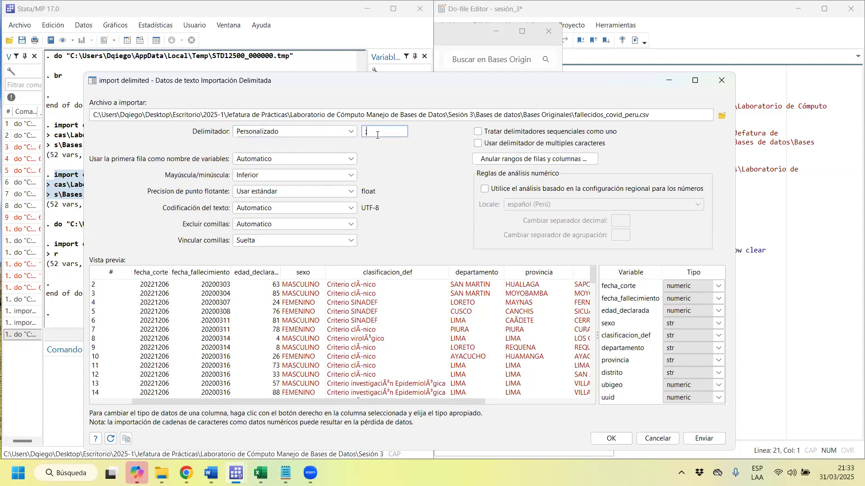
pyautogui.doubleClick(398, 132)
pyautogui.write('?')
pyautogui.click(307, 132)
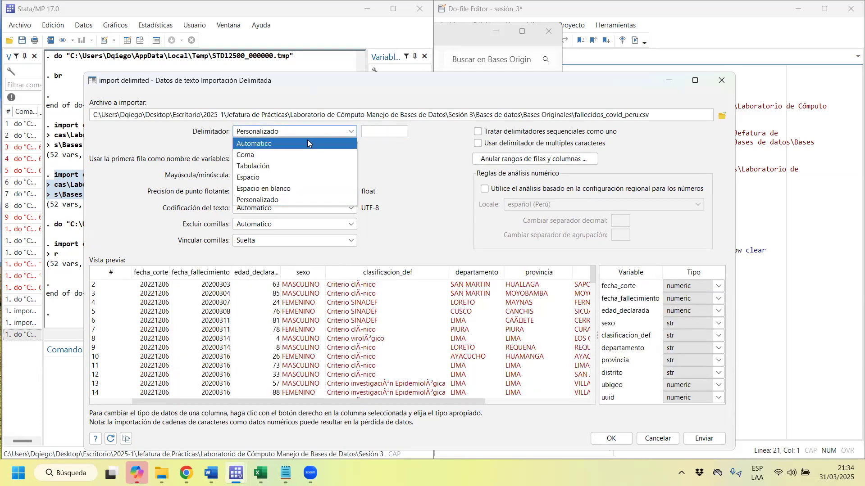
pyautogui.click(307, 140)
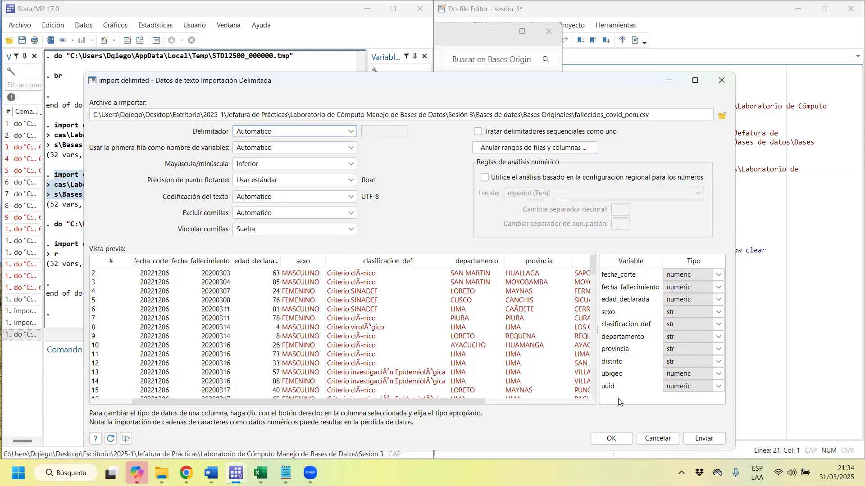
# Import fallecidos_covid_peru.csv with the automatic delimiter, replacing the data in memory.
pyautogui.click(624, 438)
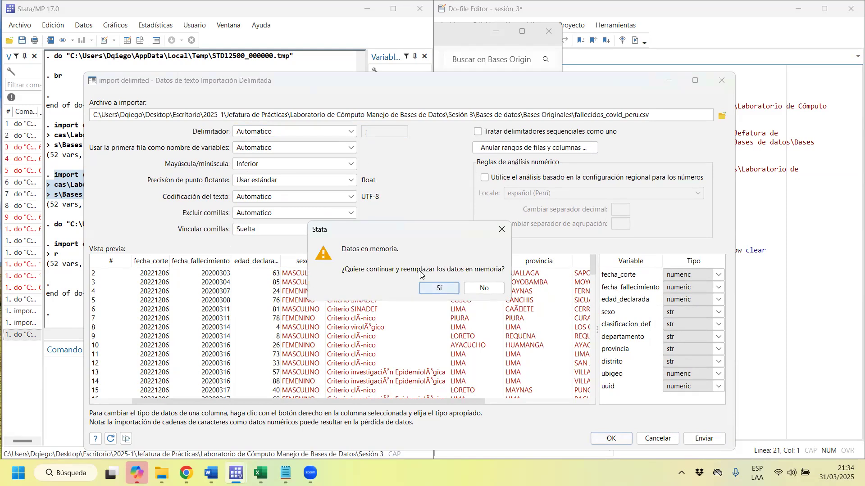
pyautogui.click(441, 288)
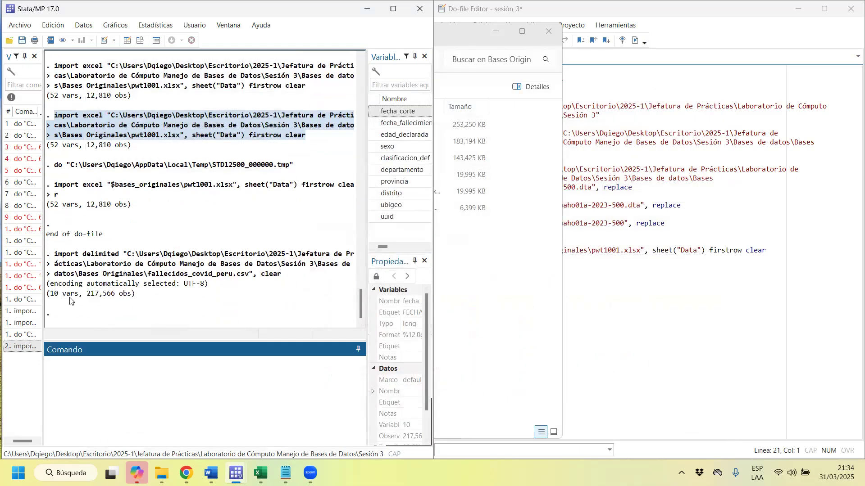
pyautogui.click(255, 59)
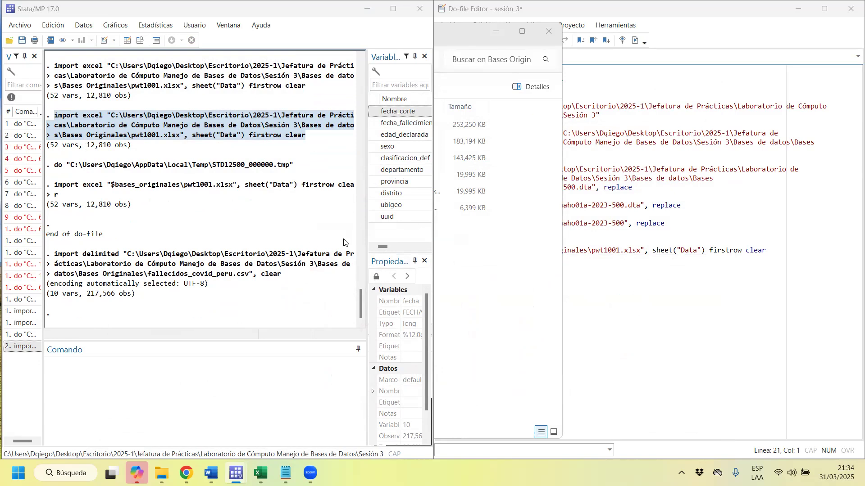
# Browse the imported dataset and examine its first observations and the number of variables and observations in its properties.
pyautogui.click(141, 40)
pyautogui.moveTo(379, 126); pyautogui.dragTo(688, 126)
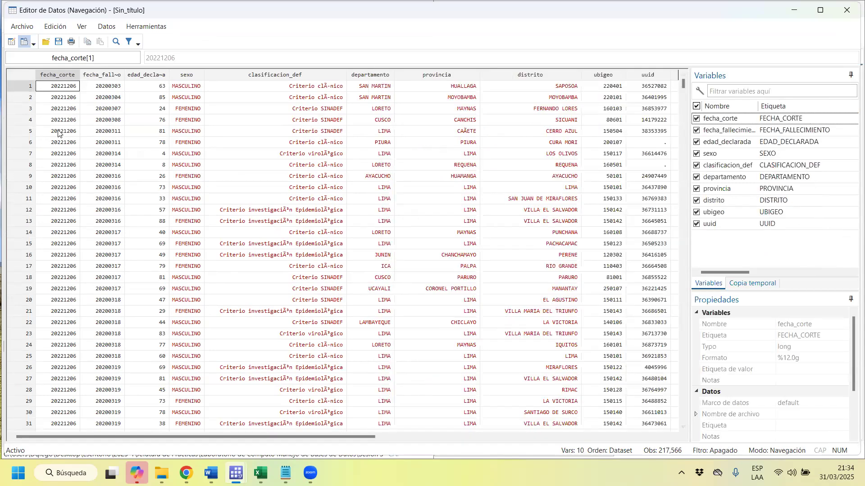
pyautogui.click(30, 96)
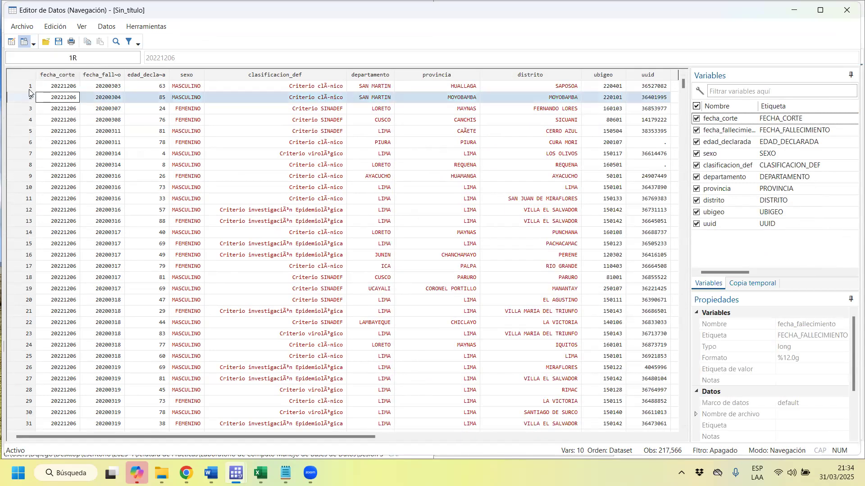
pyautogui.click(29, 87)
pyautogui.click(29, 98)
pyautogui.click(27, 119)
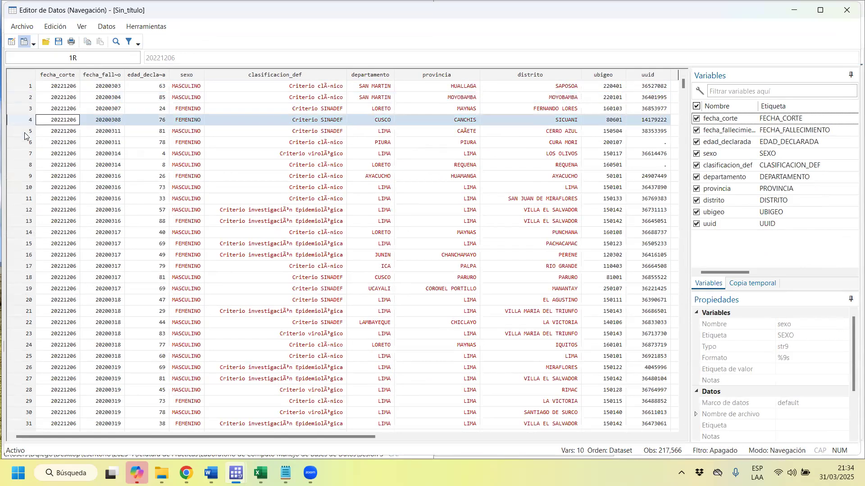
pyautogui.click(28, 144)
pyautogui.moveTo(853, 365); pyautogui.dragTo(825, 400)
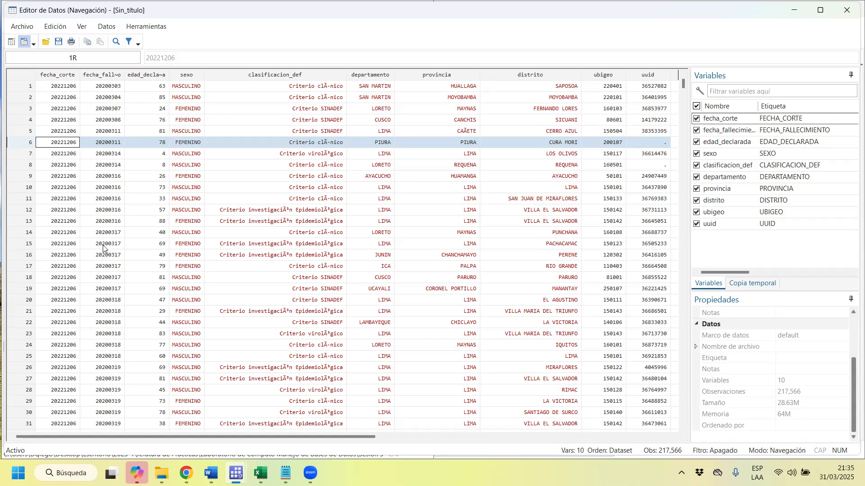
# Examine the fecha_corte, fecha_fallecimiento, edad_declarada and sexo variables in the data browser.
pyautogui.click(74, 75)
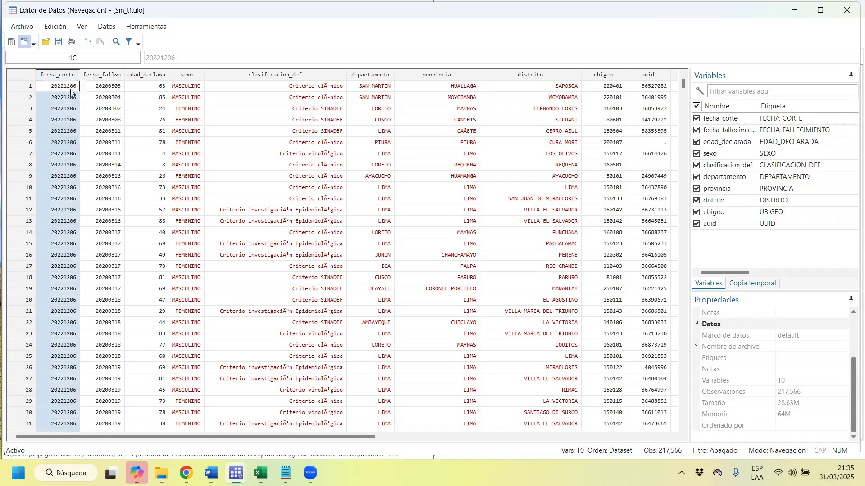
pyautogui.moveTo(71, 92); pyautogui.dragTo(52, 78)
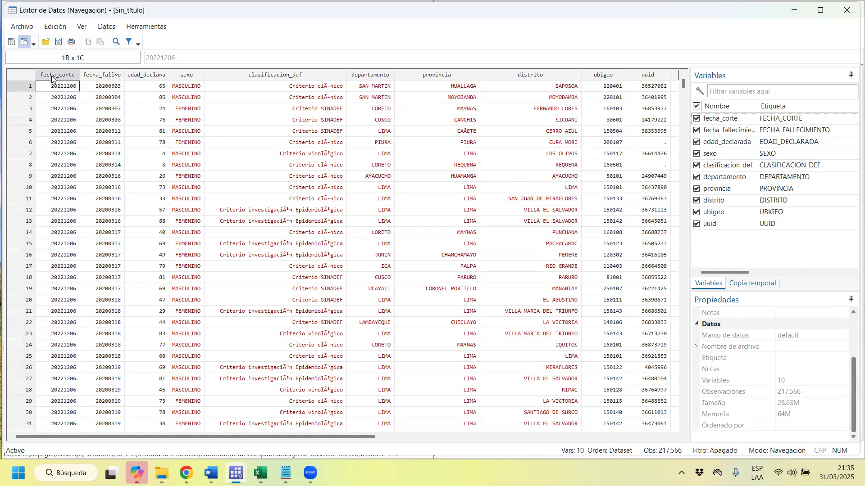
pyautogui.click(114, 76)
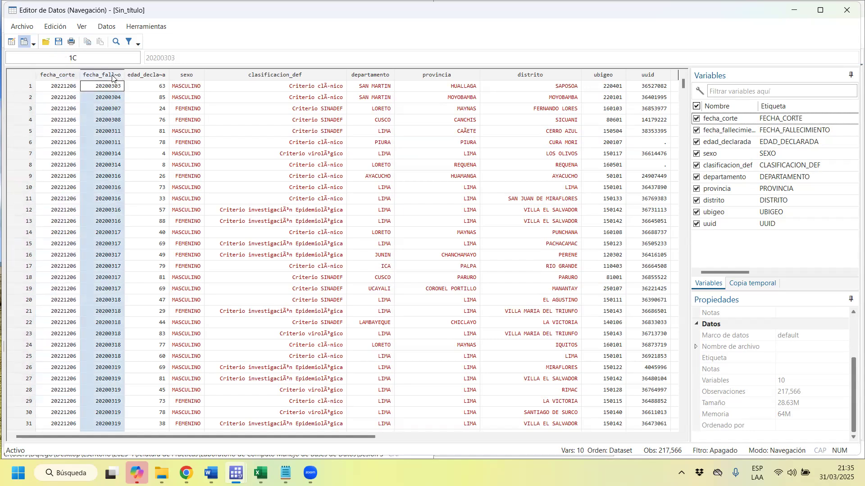
pyautogui.click(117, 98)
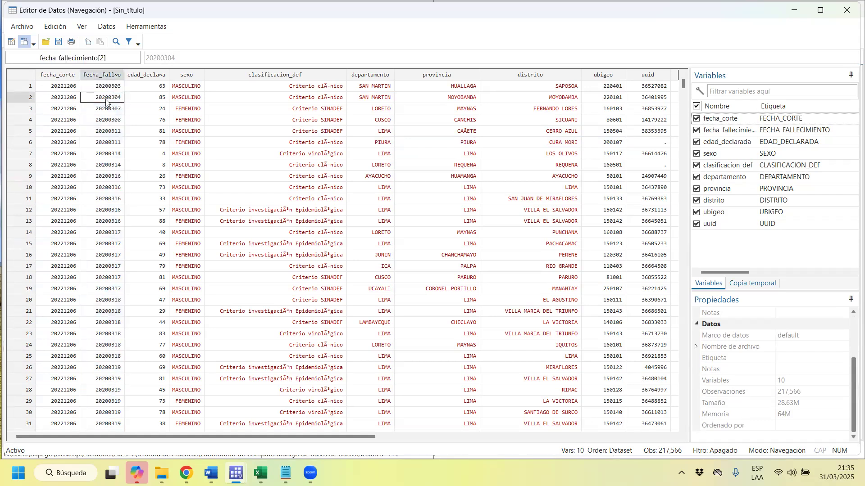
pyautogui.click(109, 133)
pyautogui.click(143, 77)
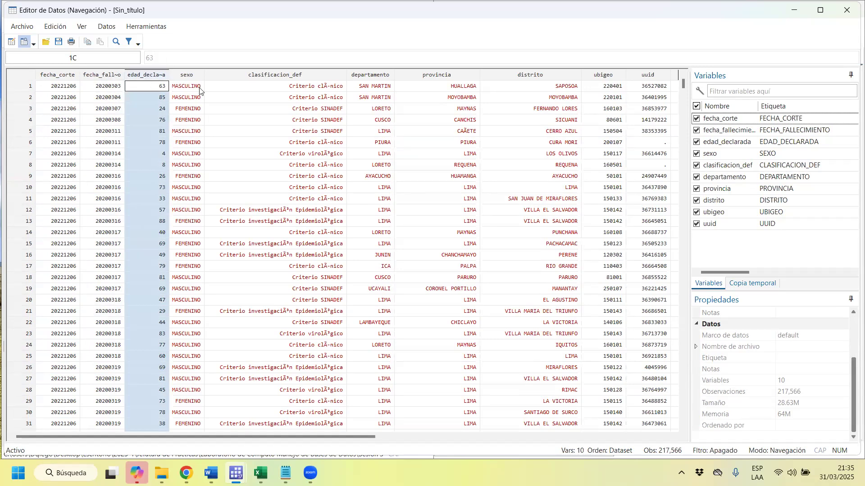
pyautogui.click(189, 76)
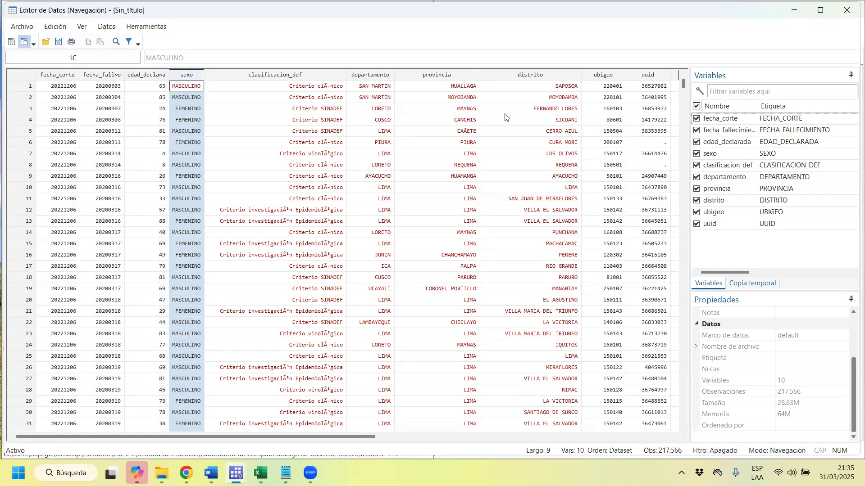
# Examine the departamento, provincia, distrito, uuid and clasificacion_def variables in the data browser.
pyautogui.click(362, 75)
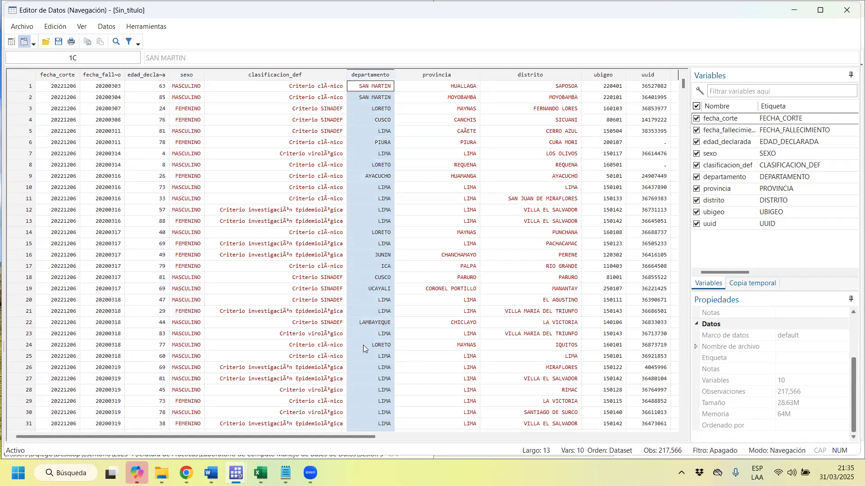
pyautogui.click(450, 76)
pyautogui.click(545, 75)
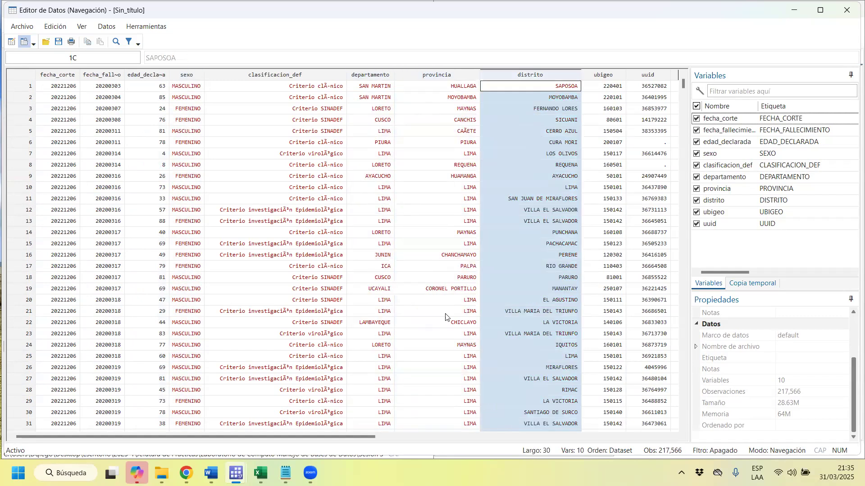
pyautogui.moveTo(270, 435); pyautogui.dragTo(335, 433)
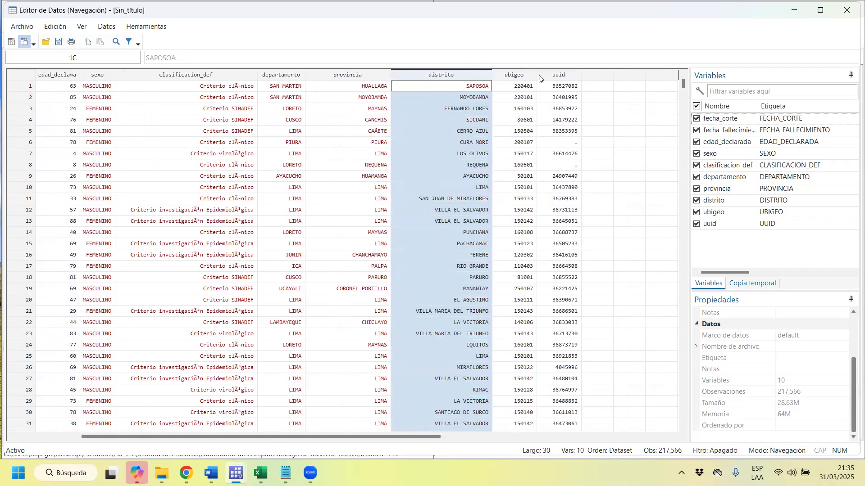
pyautogui.click(566, 75)
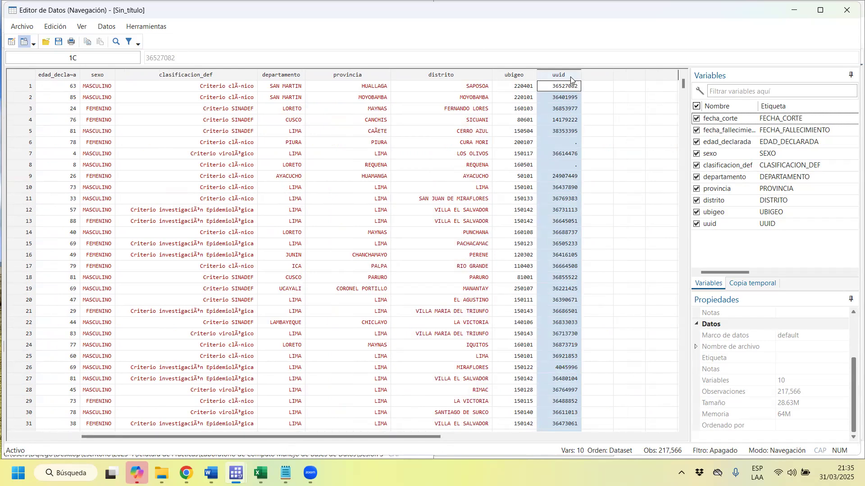
pyautogui.moveTo(428, 434); pyautogui.dragTo(363, 435)
pyautogui.click(310, 75)
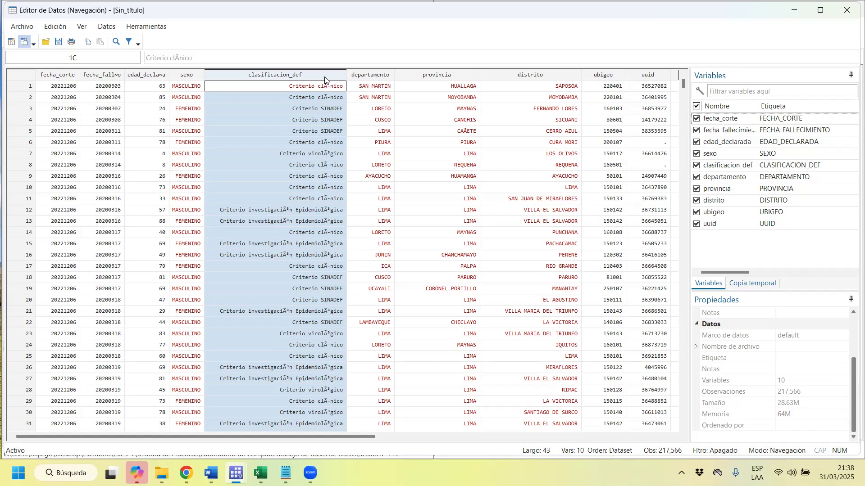
# Examine the classification criteria in the clasificacion_def variable across the observations, and close the data browser.
pyautogui.moveTo(311, 108); pyautogui.dragTo(339, 357)
pyautogui.click(308, 163)
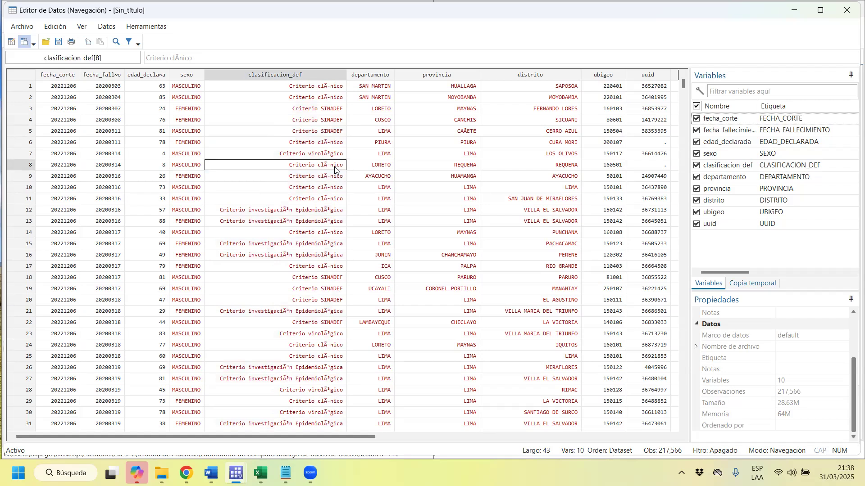
pyautogui.click(277, 244)
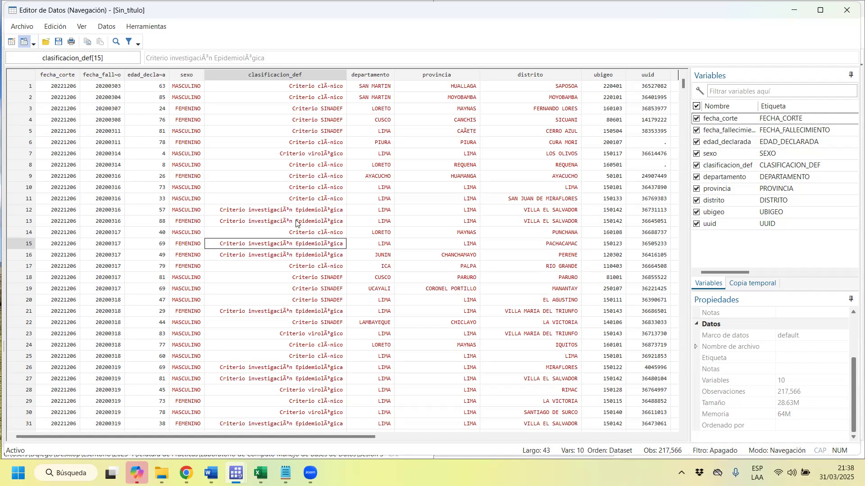
pyautogui.scroll(-12, 290, 147)
pyautogui.scroll(-16, 291, 147)
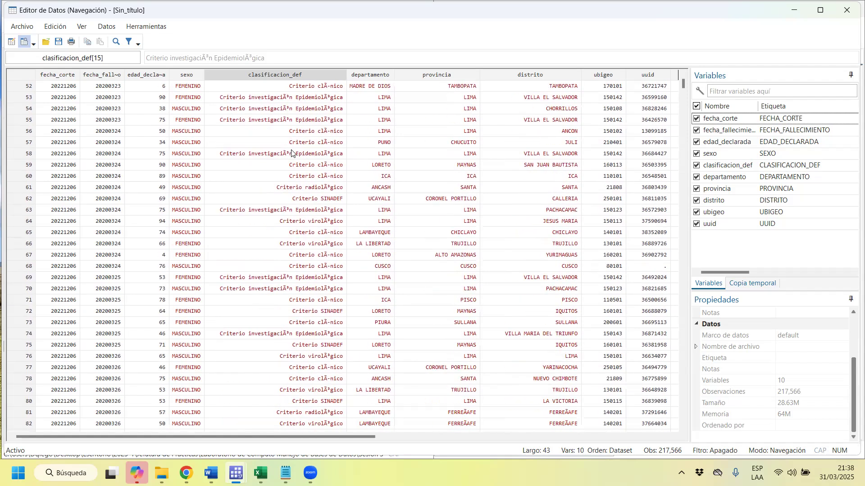
pyautogui.rightClick(291, 153)
pyautogui.click(267, 192)
pyautogui.scroll(-14, 268, 198)
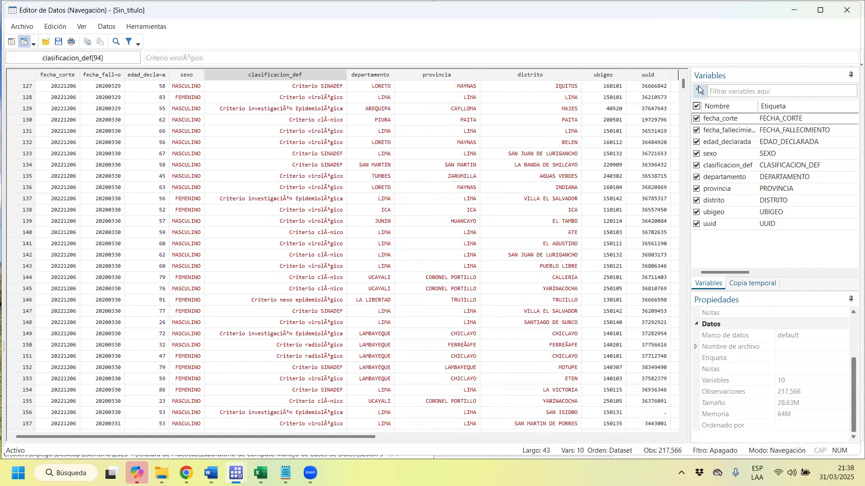
pyautogui.moveTo(352, 434)
pyautogui.mouseDown()
pyautogui.moveTo(396, 435)
pyautogui.moveTo(352, 435)
pyautogui.mouseUp()
pyautogui.click(846, 10)
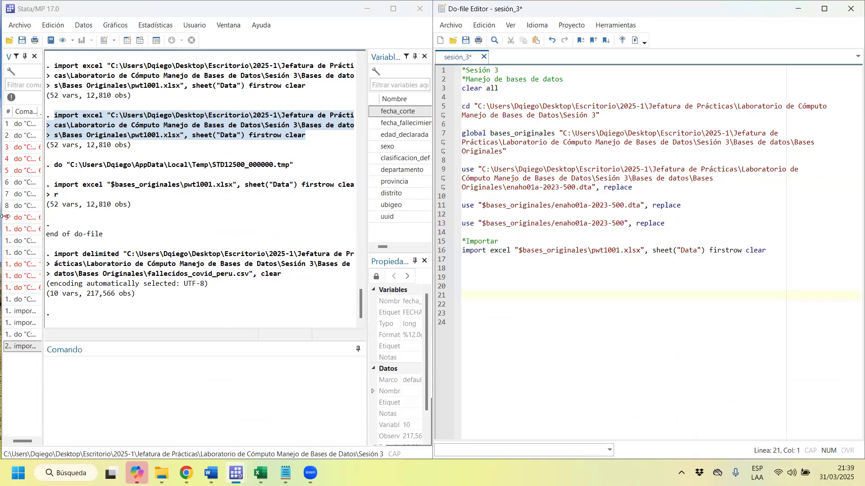
# Copy the executed import delimited command for fallecidos_covid_peru.csv from the results into the do-file, below the import excel line.
pyautogui.moveTo(287, 277); pyautogui.dragTo(56, 258)
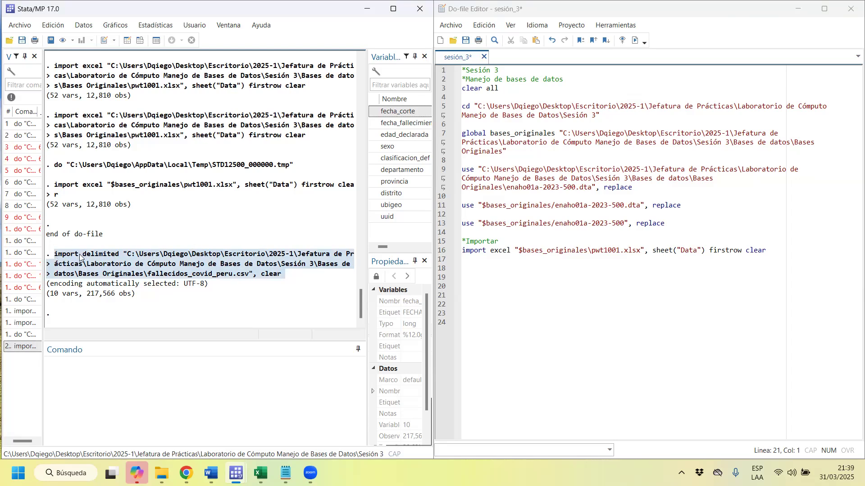
pyautogui.rightClick(171, 266)
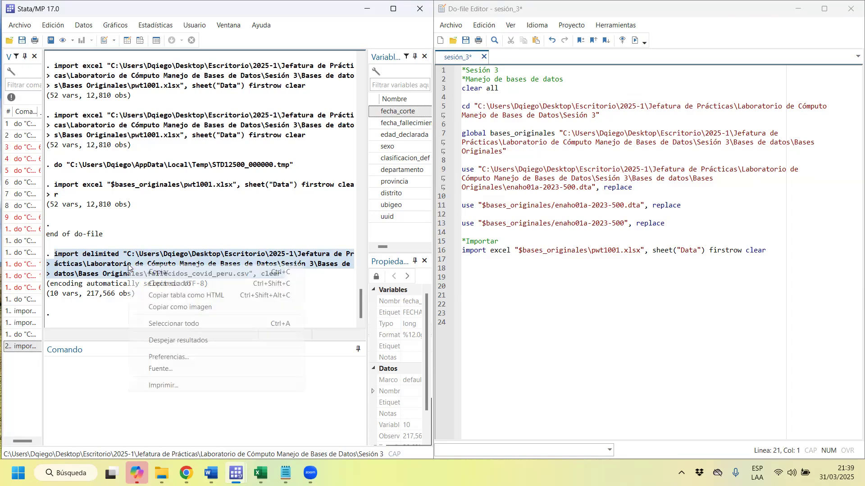
pyautogui.click(177, 273)
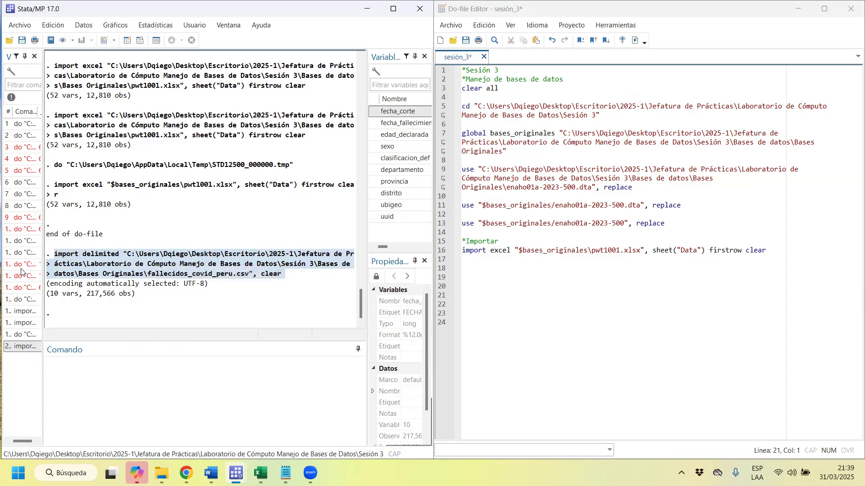
pyautogui.click(788, 246)
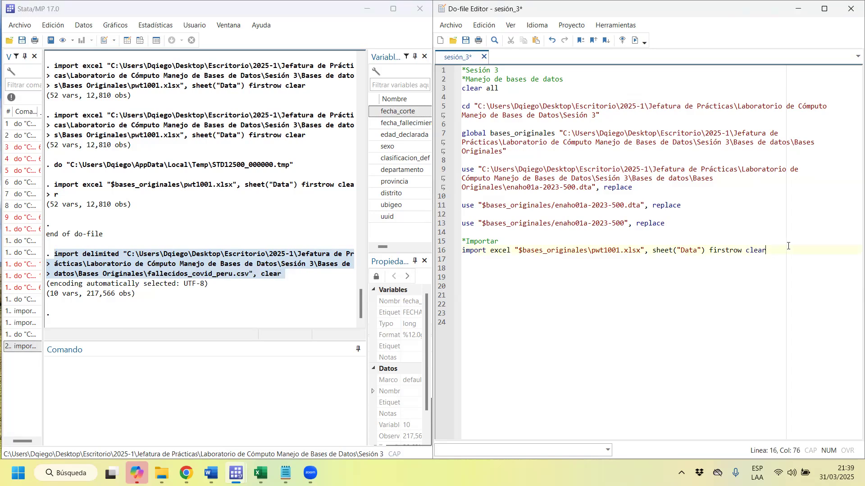
pyautogui.press('Return')
pyautogui.press('Return')
pyautogui.hotkey('ctrl', 'v')
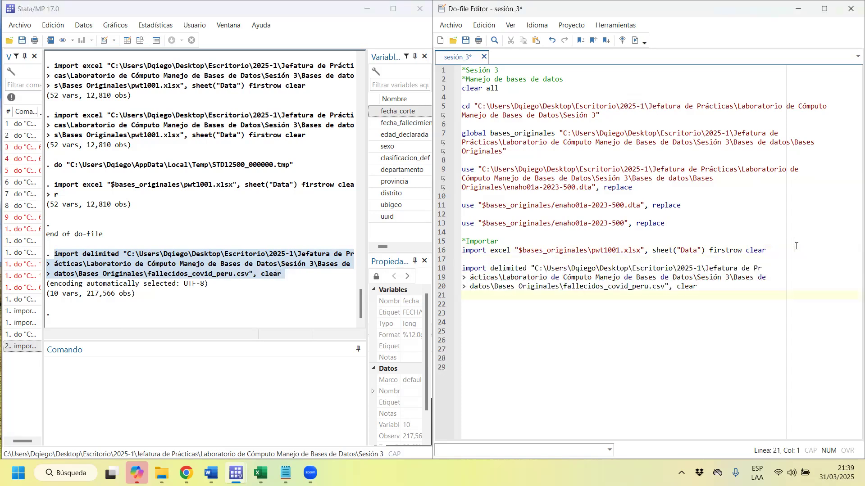
# Remove the line breaks and ">" continuation marks from the pasted import delimited command so it forms one line.
pyautogui.click(470, 278)
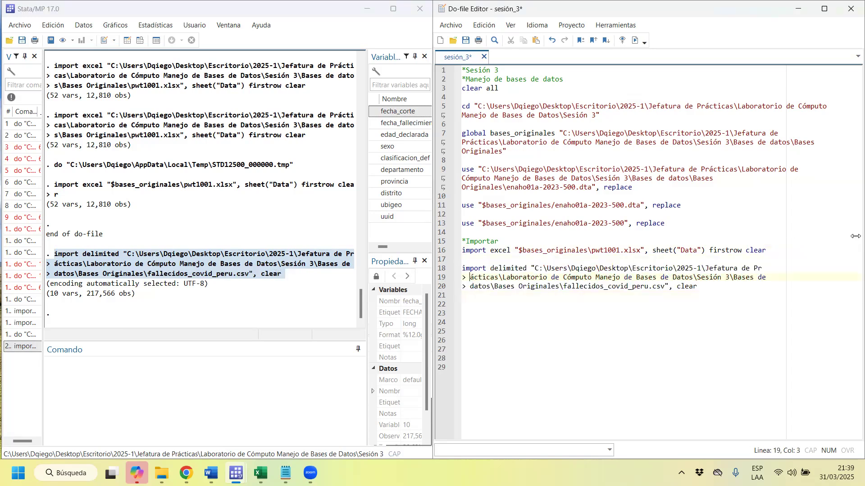
pyautogui.press('BackSpace')
pyautogui.press('BackSpace')
pyautogui.press('BackSpace')
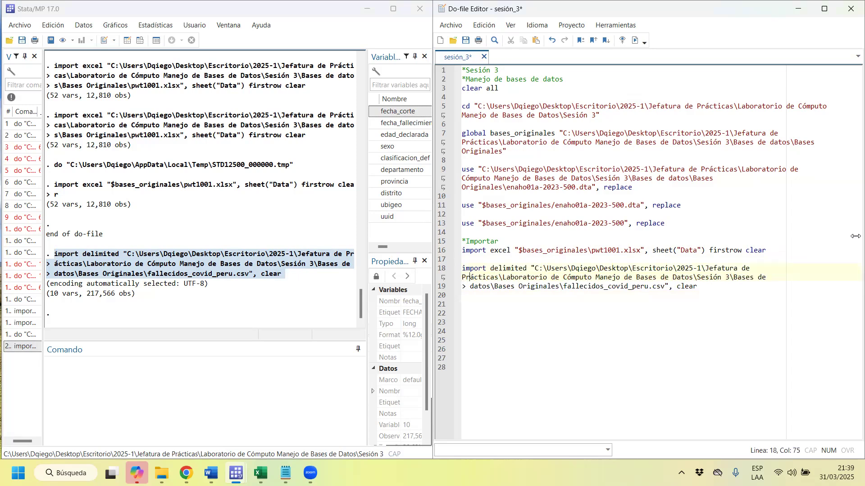
pyautogui.click(469, 287)
pyautogui.press('BackSpace')
pyautogui.press('BackSpace')
pyautogui.press('BackSpace')
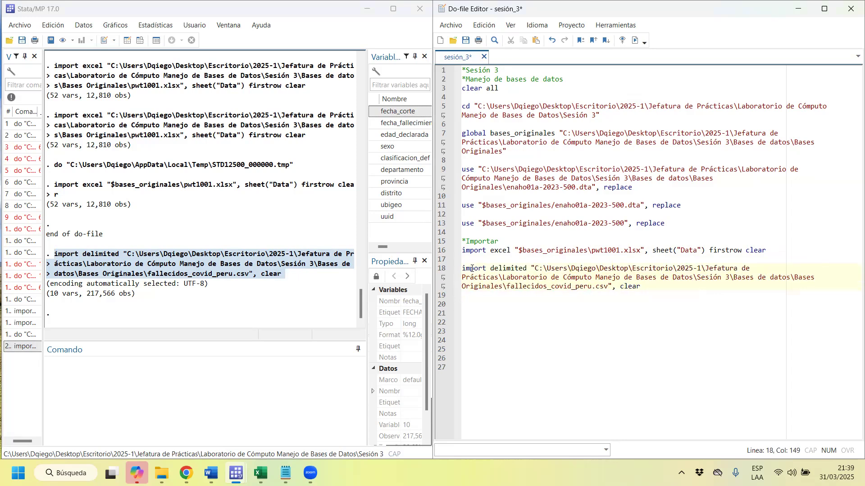
# Replace the full folder path in the CSV import delimited command with the global $bases_originales.
pyautogui.moveTo(486, 269); pyautogui.dragTo(461, 269)
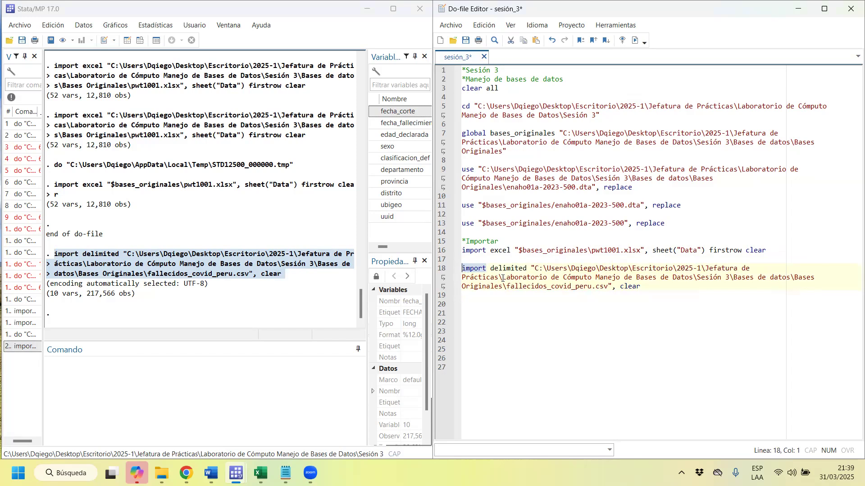
pyautogui.moveTo(526, 268); pyautogui.dragTo(491, 269)
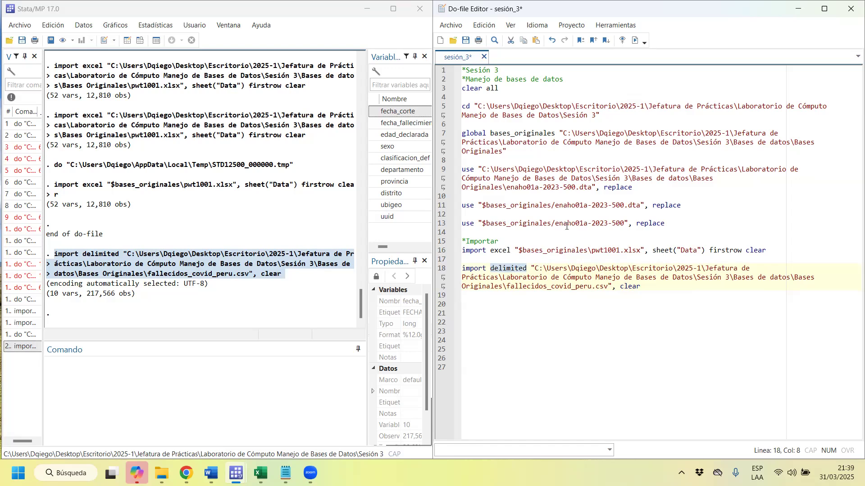
pyautogui.moveTo(533, 261); pyautogui.dragTo(610, 284)
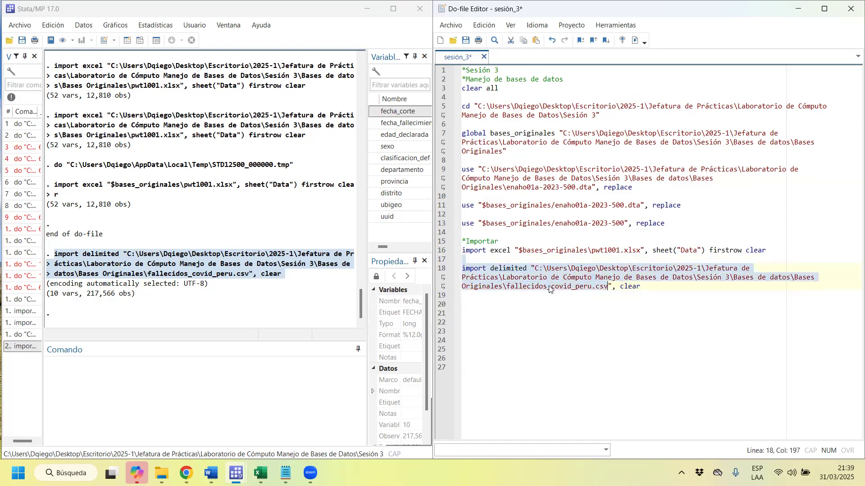
pyautogui.moveTo(504, 288); pyautogui.dragTo(535, 269)
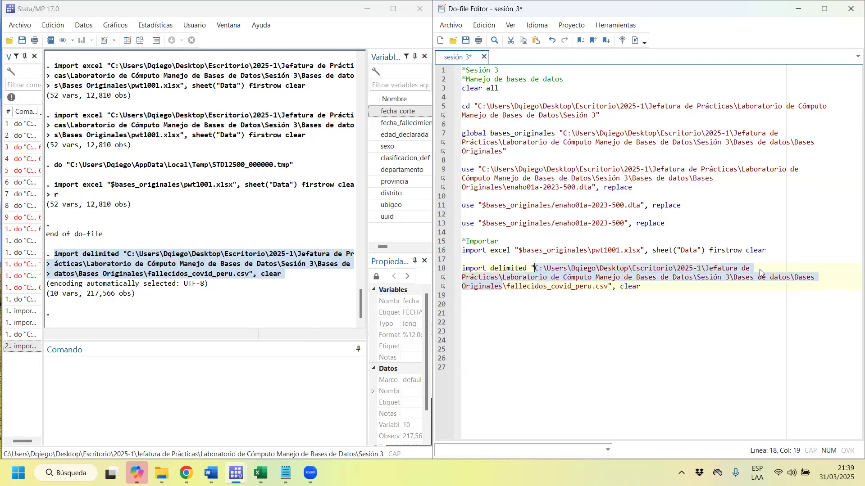
pyautogui.write('$bases')
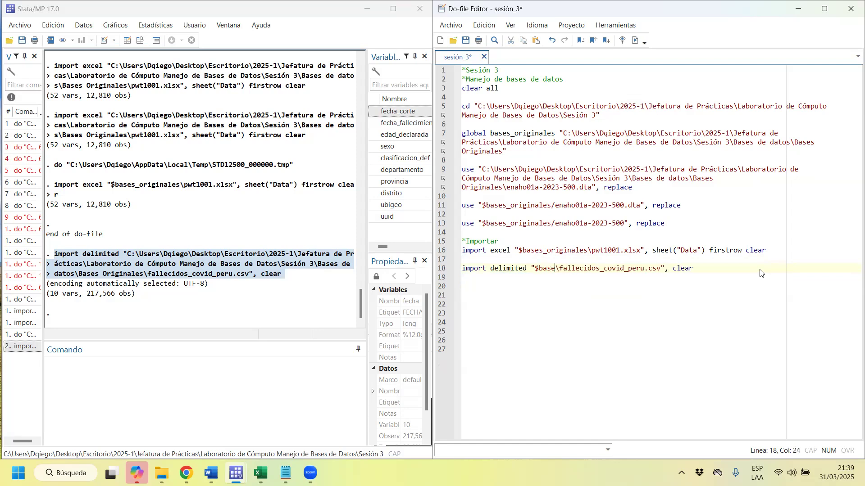
pyautogui.write('_original')
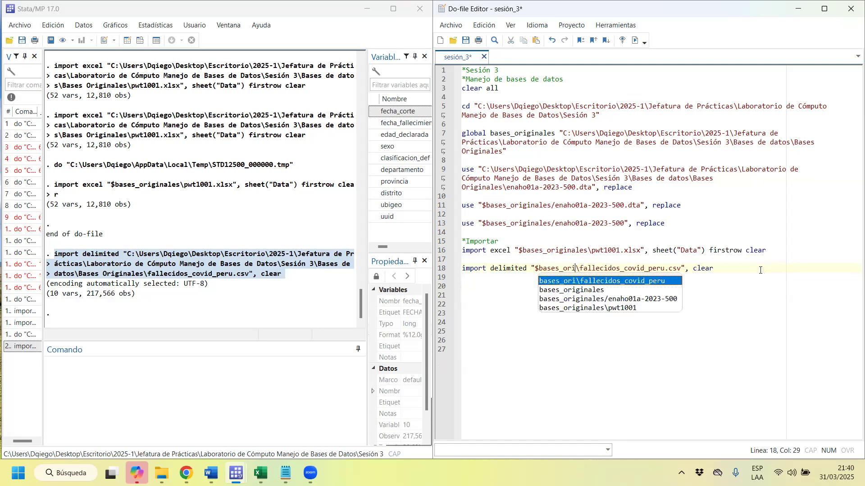
pyautogui.write('es')
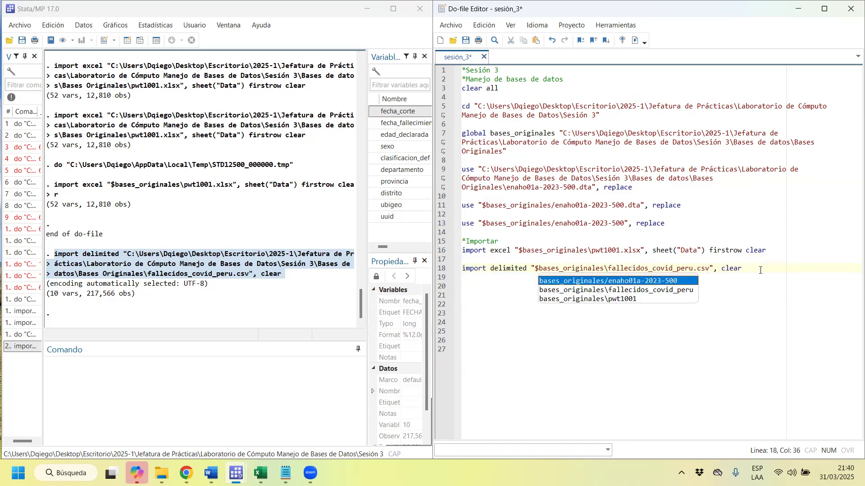
pyautogui.click(702, 268)
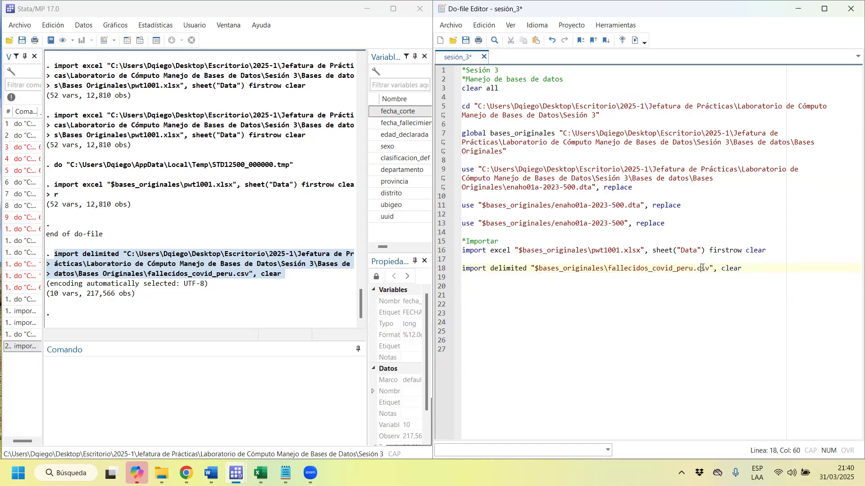
# Run the import delimited line for fallecidos_covid_peru.csv from the do-file and add blank lines below it.
pyautogui.moveTo(752, 272); pyautogui.dragTo(540, 274)
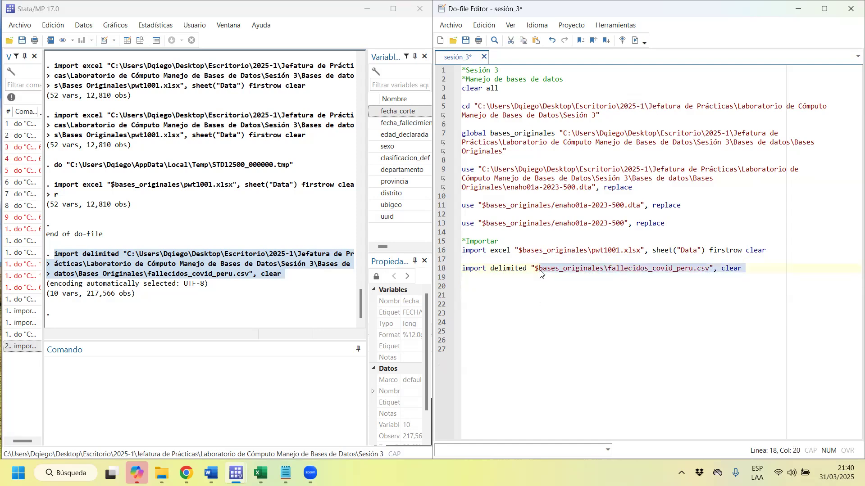
pyautogui.hotkey('ctrl', 'd')
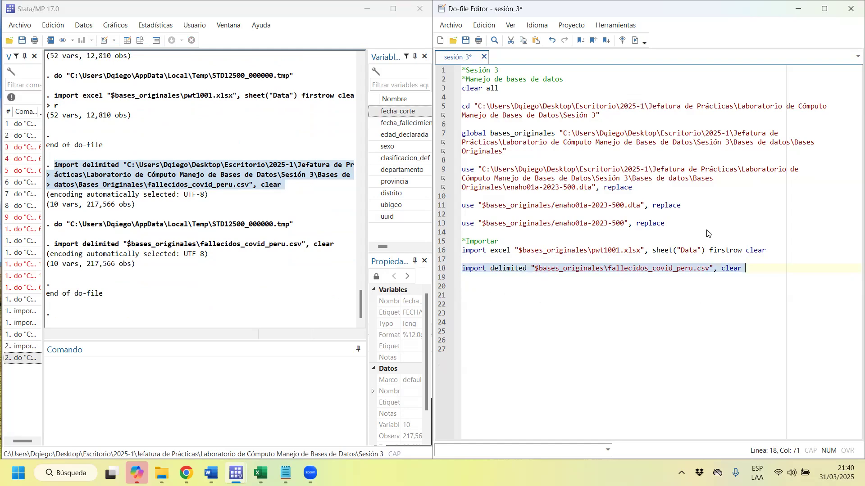
pyautogui.click(771, 269)
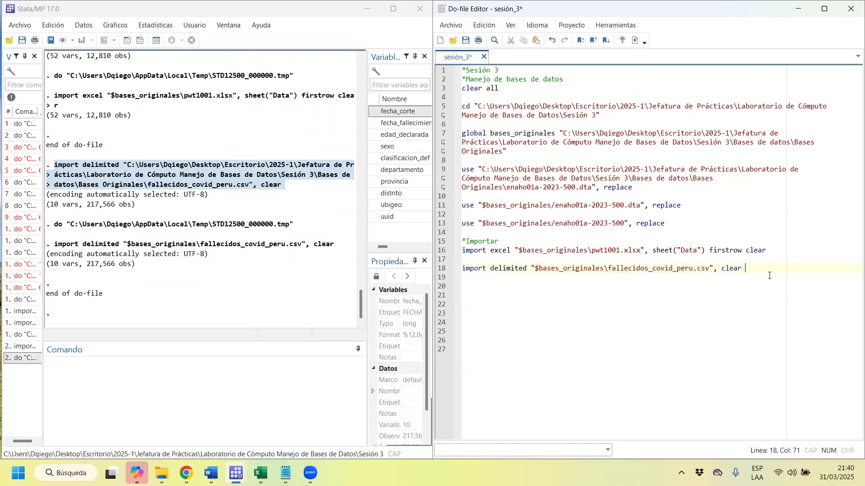
pyautogui.press('Return')
pyautogui.press('Return')
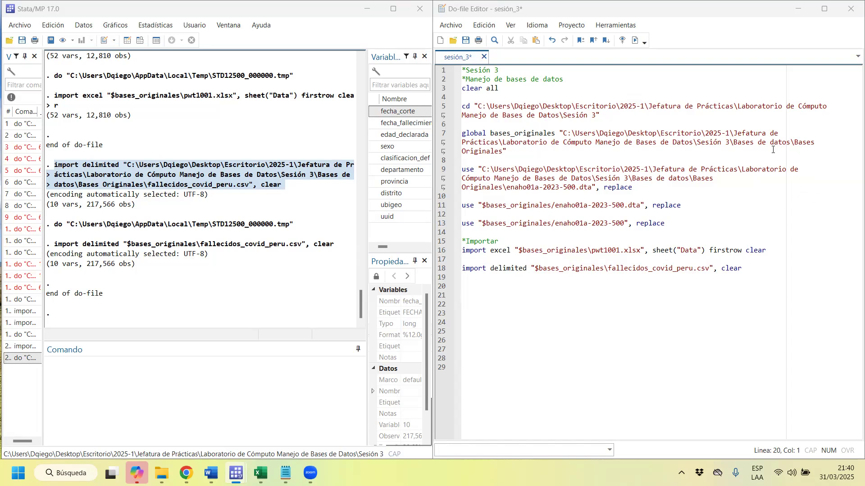
# Import the text file fallecidos_covid_peru.txt from Bases Originales as delimited data with the automatic delimiter, replacing the data in memory.
pyautogui.click(20, 25)
pyautogui.moveTo(93, 177)
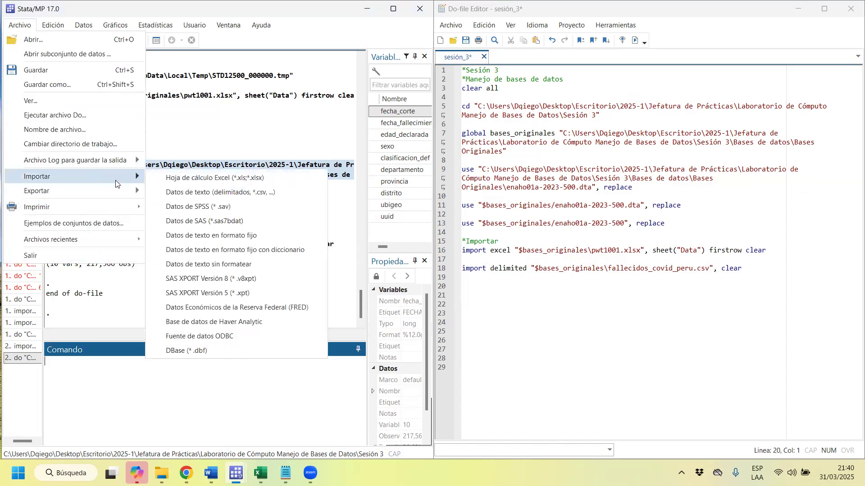
pyautogui.click(226, 193)
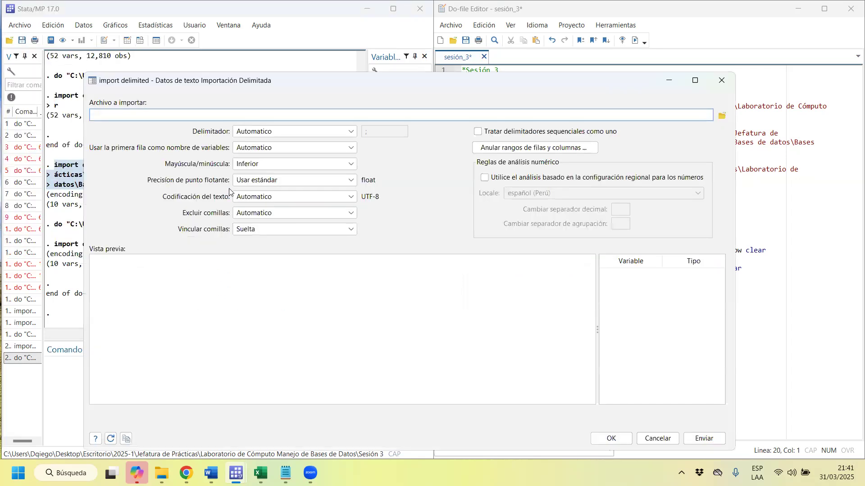
pyautogui.click(722, 116)
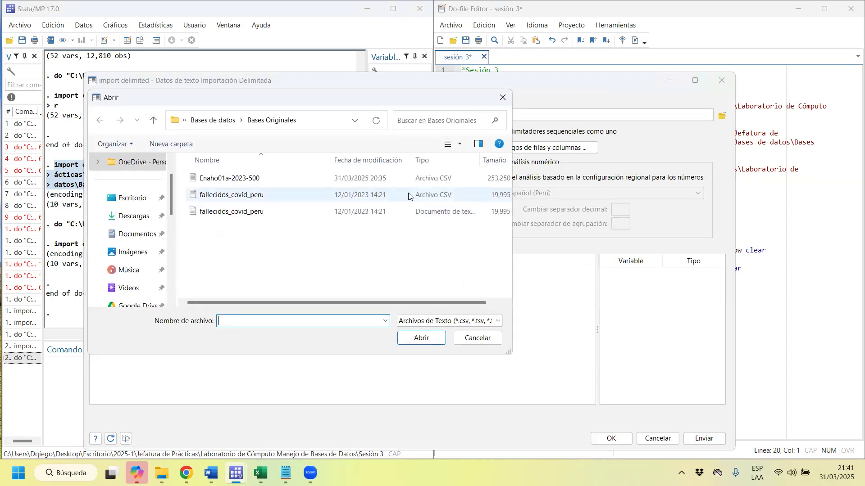
pyautogui.click(208, 217)
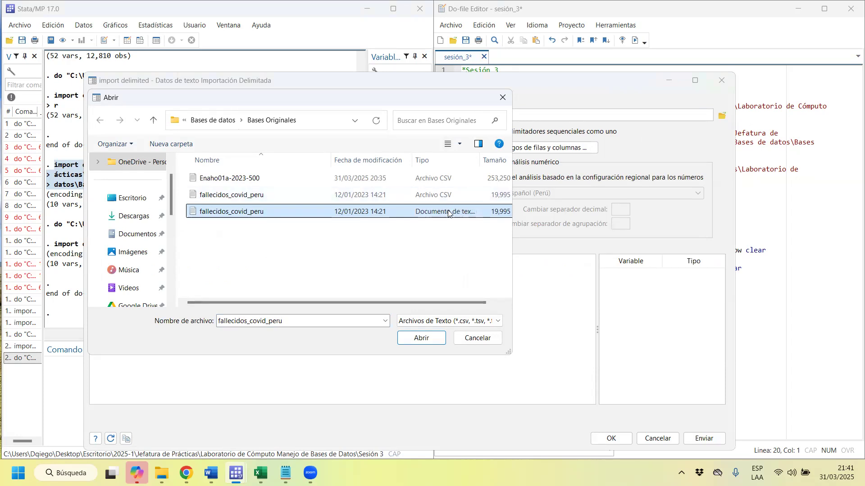
pyautogui.doubleClick(375, 207)
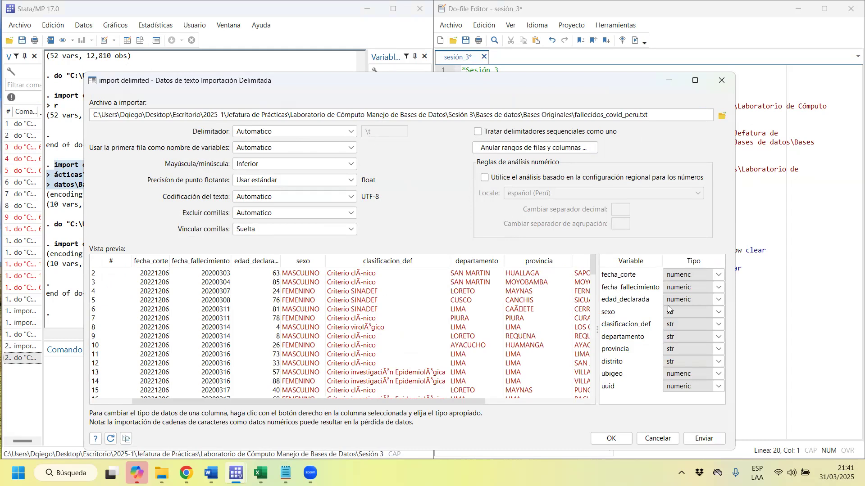
pyautogui.click(611, 438)
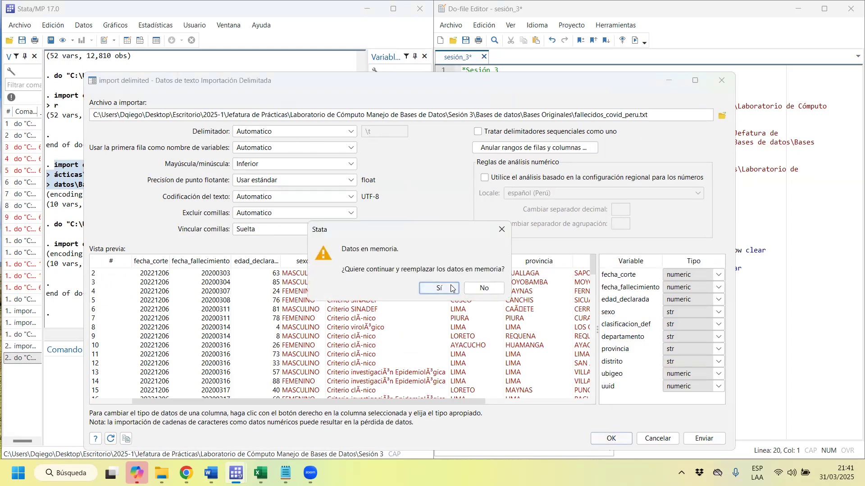
pyautogui.click(450, 288)
# Copy the executed import delimited command for fallecidos_covid_peru.txt from the results into the do-file, below the CSV import line.
pyautogui.moveTo(296, 278); pyautogui.dragTo(55, 254)
pyautogui.rightClick(85, 264)
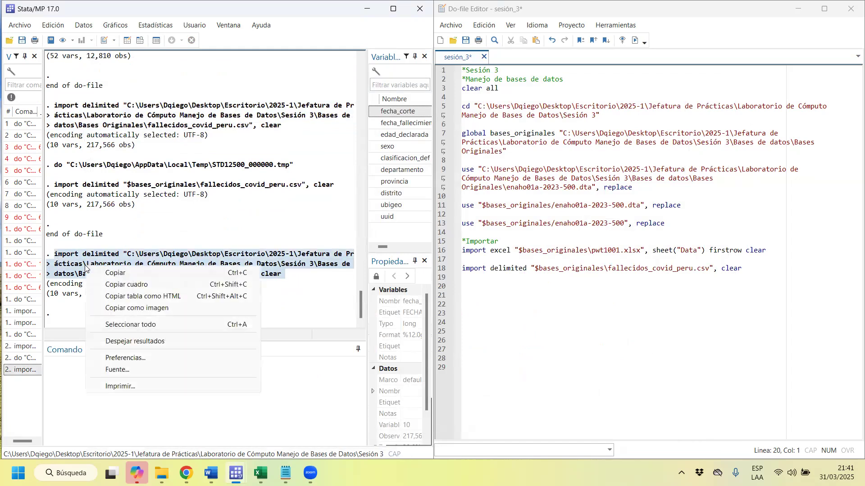
pyautogui.click(108, 275)
pyautogui.click(799, 263)
pyautogui.click(786, 269)
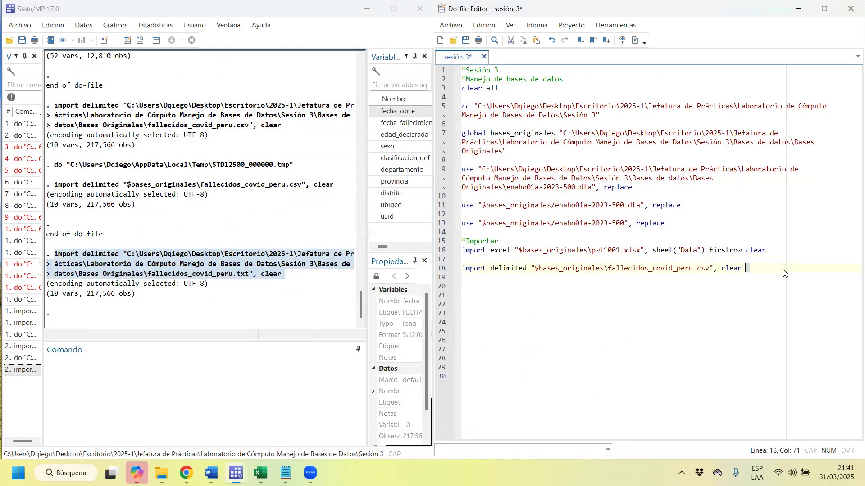
pyautogui.press('Return')
pyautogui.press('Return')
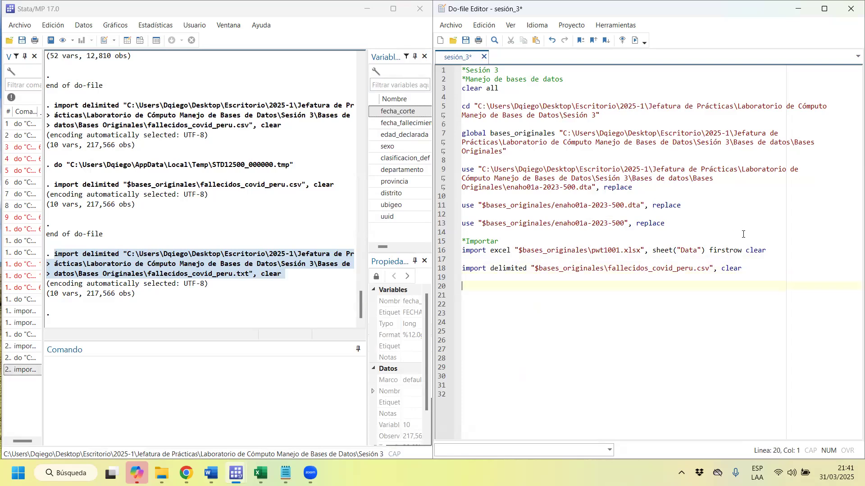
pyautogui.hotkey('ctrl', 'v')
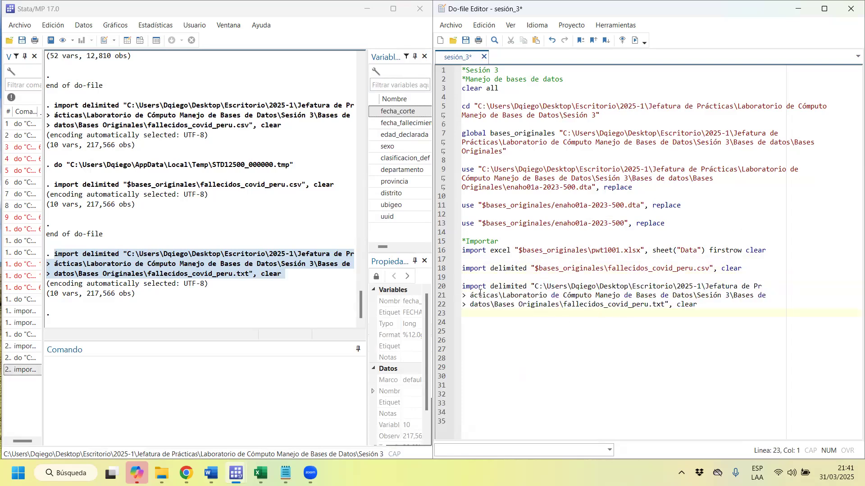
# Join the wrapped lines of the pasted fallecidos_covid_peru.txt import command into one line, removing the > markers and extra spaces.
pyautogui.click(470, 297)
pyautogui.press('BackSpace')
pyautogui.press('BackSpace')
pyautogui.press('BackSpace')
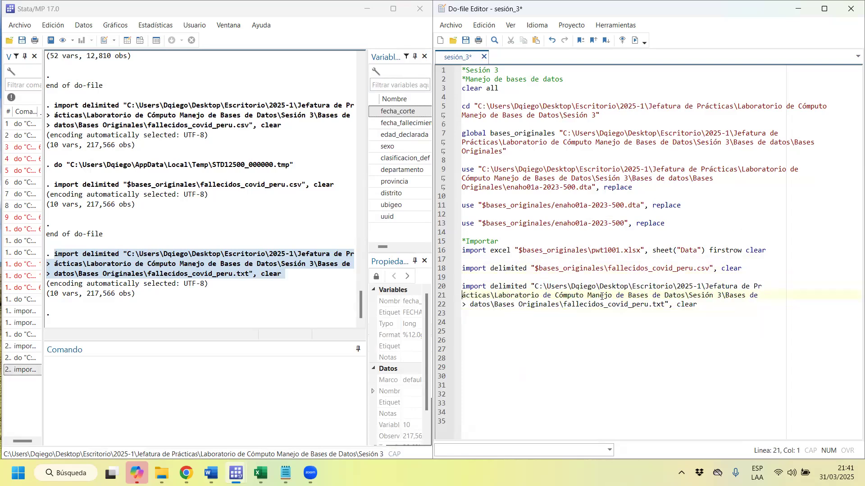
pyautogui.click(470, 306)
pyautogui.press('BackSpace')
pyautogui.press('BackSpace')
pyautogui.press('BackSpace')
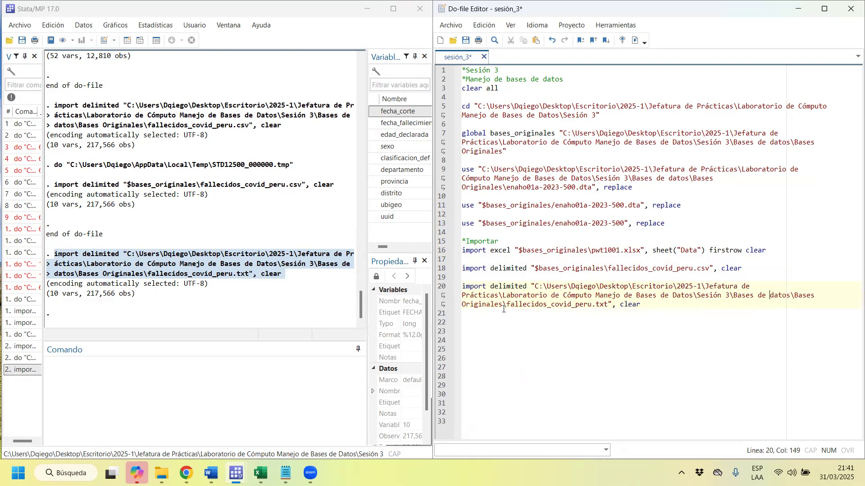
pyautogui.moveTo(647, 305); pyautogui.dragTo(535, 286)
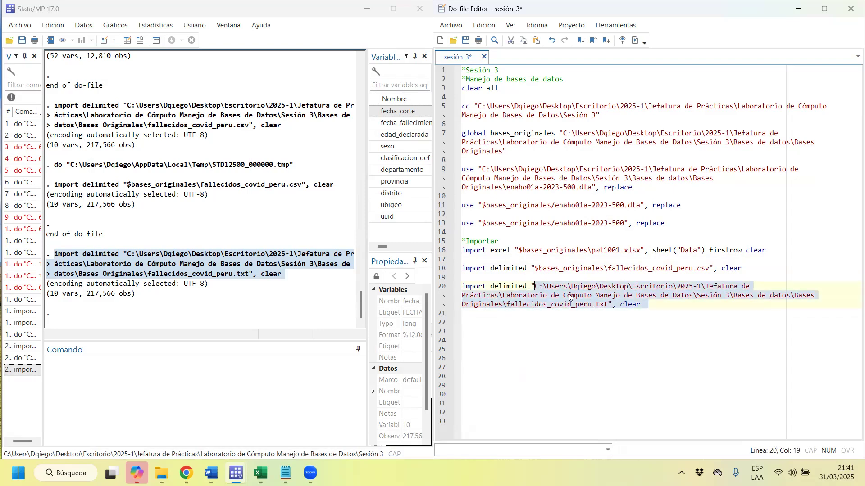
pyautogui.write('$bases')
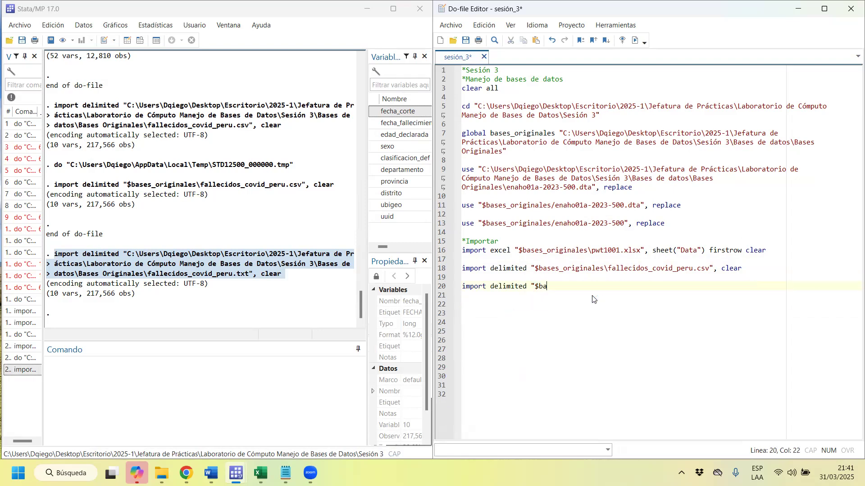
pyautogui.hotkey('ctrl', 'z')
pyautogui.hotkey('ctrl', 'z')
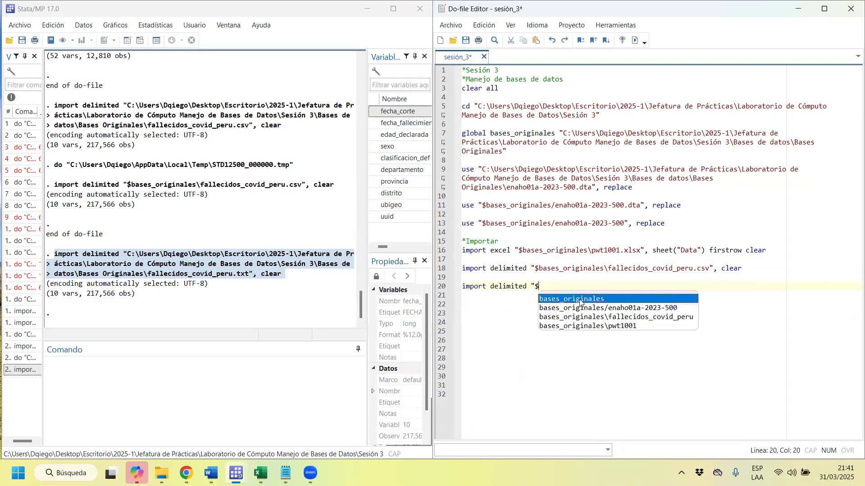
# Replace the full folder path in the fallecidos_covid_peru.txt import delimited command with the global $bases_originales.
pyautogui.moveTo(501, 306); pyautogui.dragTo(534, 288)
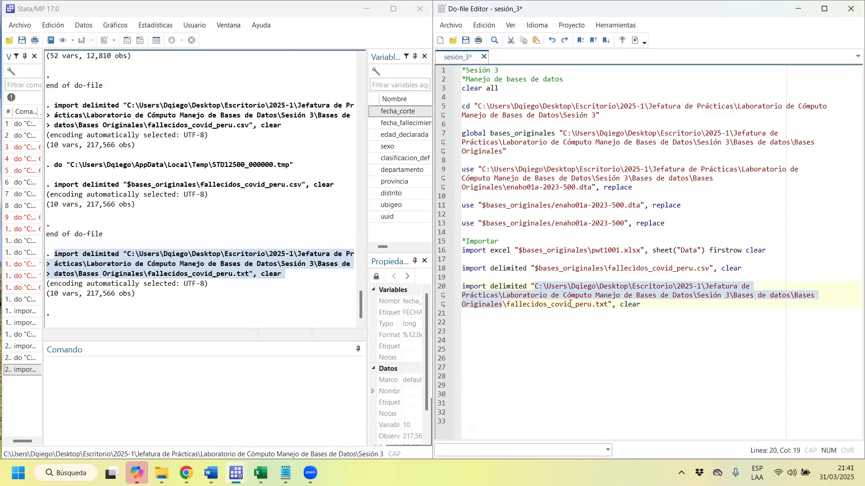
pyautogui.write('$bases_origia')
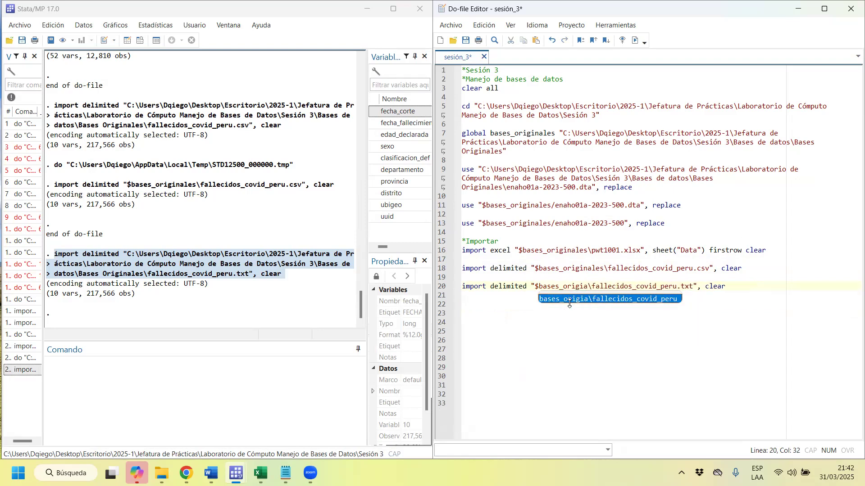
pyautogui.press('BackSpace')
pyautogui.write('nales')
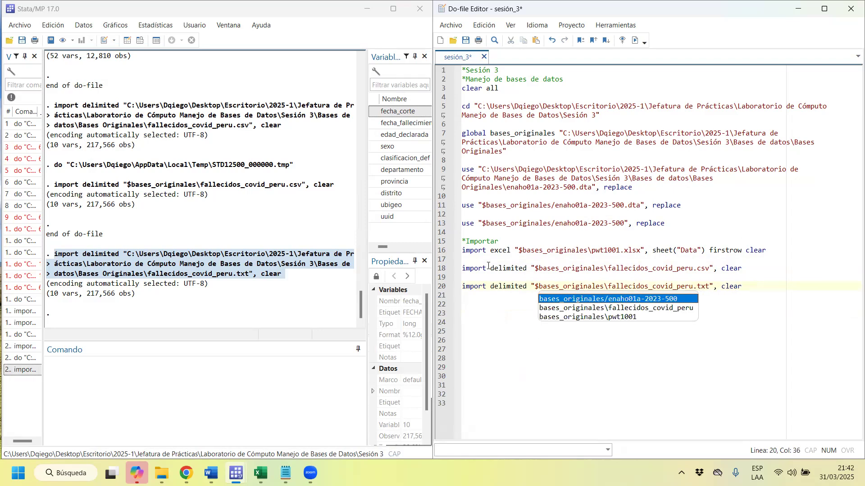
pyautogui.moveTo(488, 266); pyautogui.dragTo(512, 291)
pyautogui.click(689, 331)
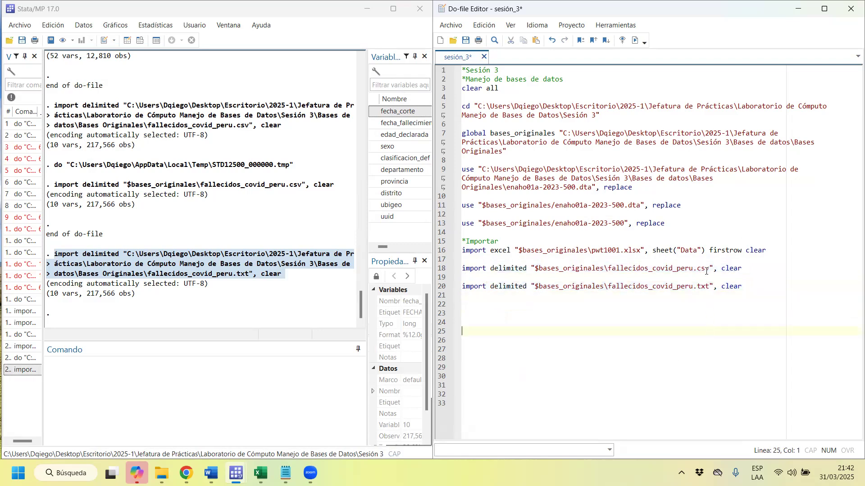
pyautogui.moveTo(709, 289); pyautogui.dragTo(697, 288)
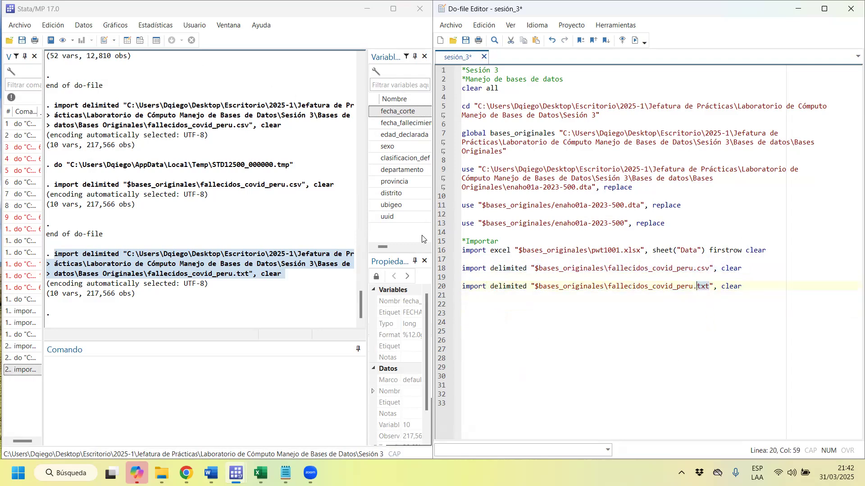
pyautogui.hotkey('alt', 'Tab')
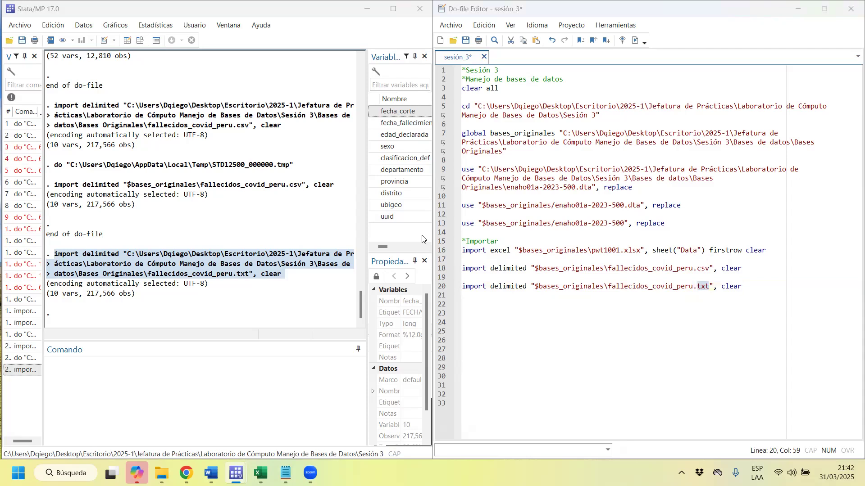
pyautogui.click(770, 296)
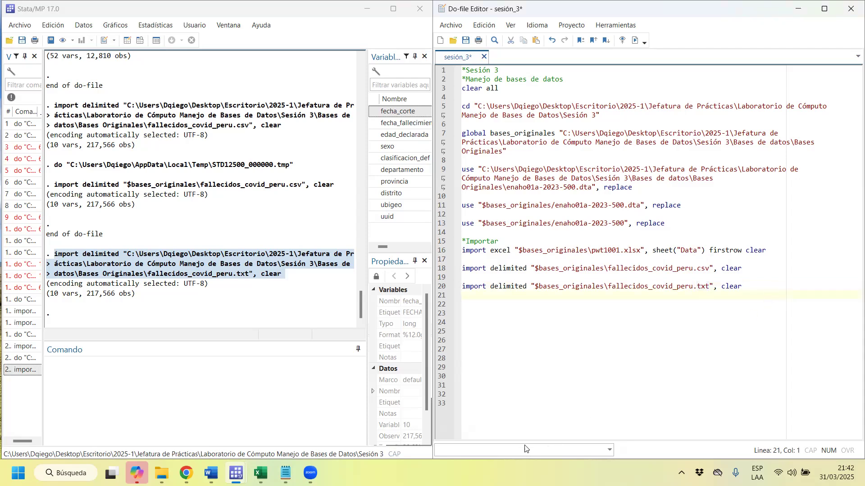
# Try to import the SPSS file Enaho01a-2023-500.sav from Bases Originales, choose it a second time, and close the import dialog.
pyautogui.click(19, 29)
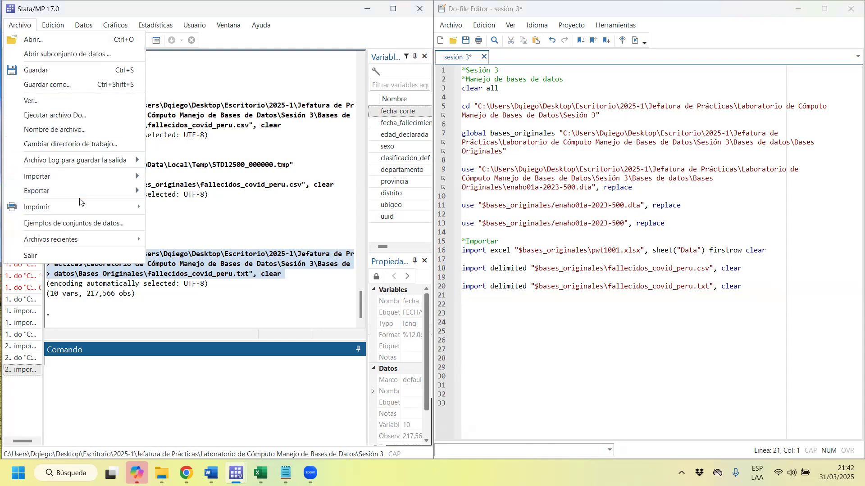
pyautogui.moveTo(80, 178)
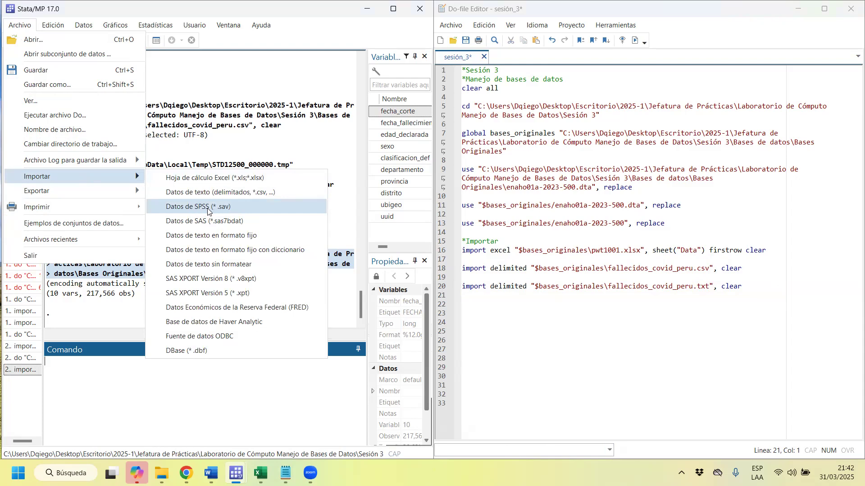
pyautogui.click(208, 211)
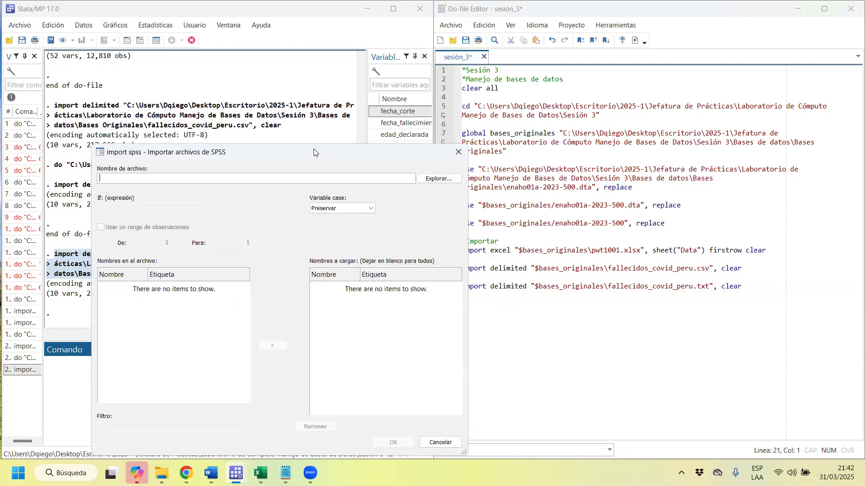
pyautogui.moveTo(318, 147); pyautogui.dragTo(433, 89)
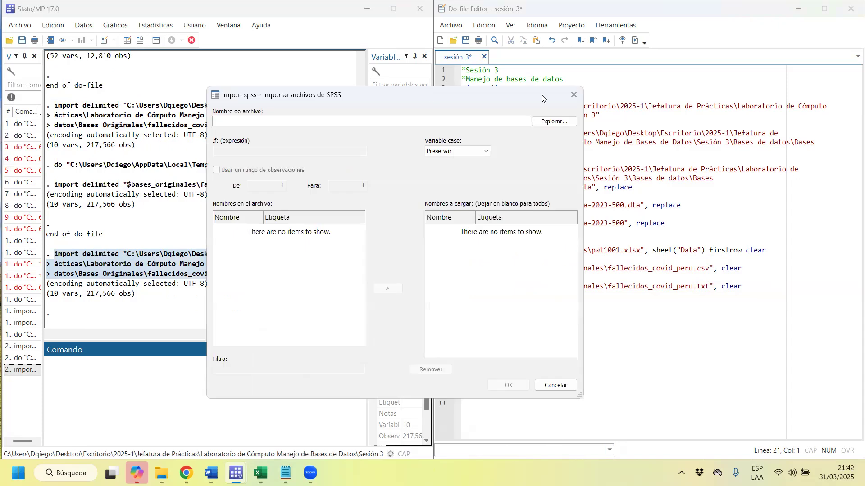
pyautogui.click(551, 121)
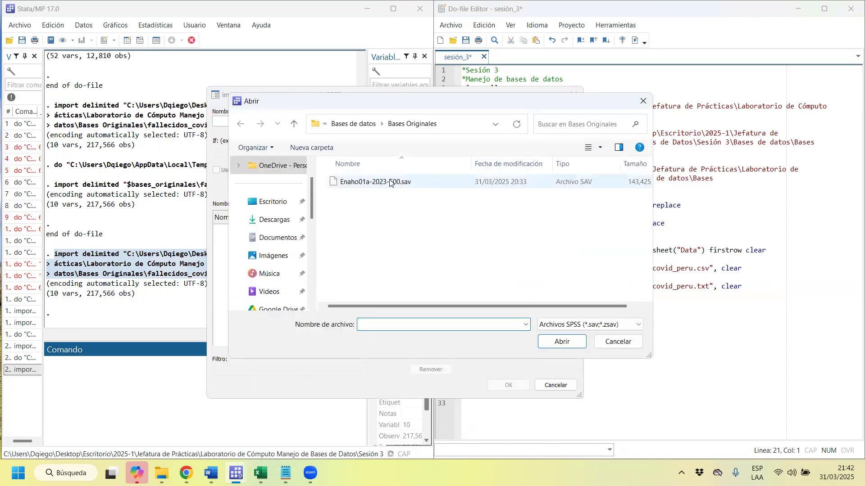
pyautogui.click(389, 182)
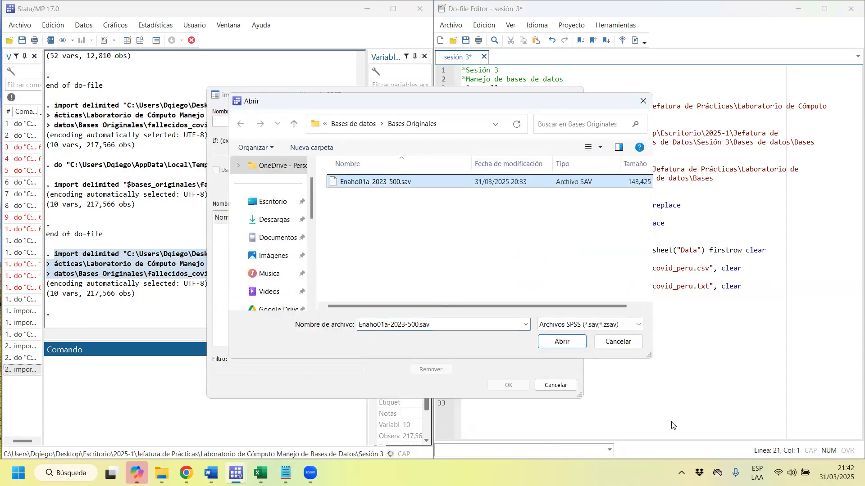
pyautogui.click(579, 347)
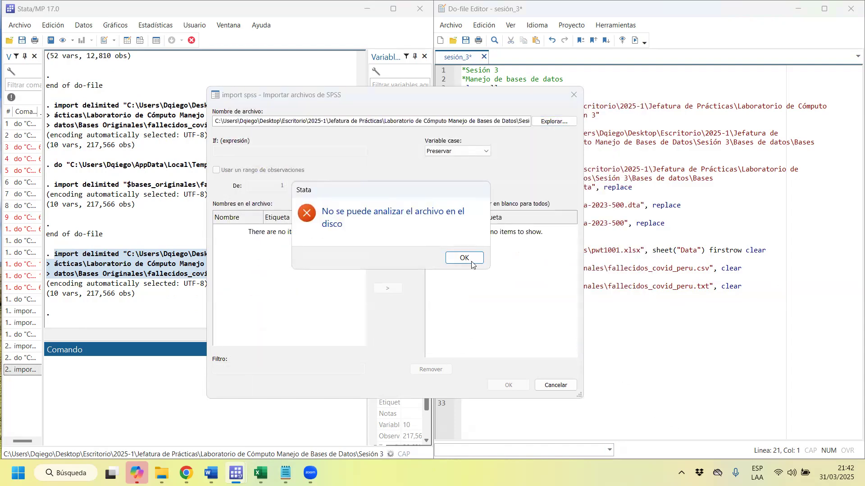
pyautogui.click(468, 258)
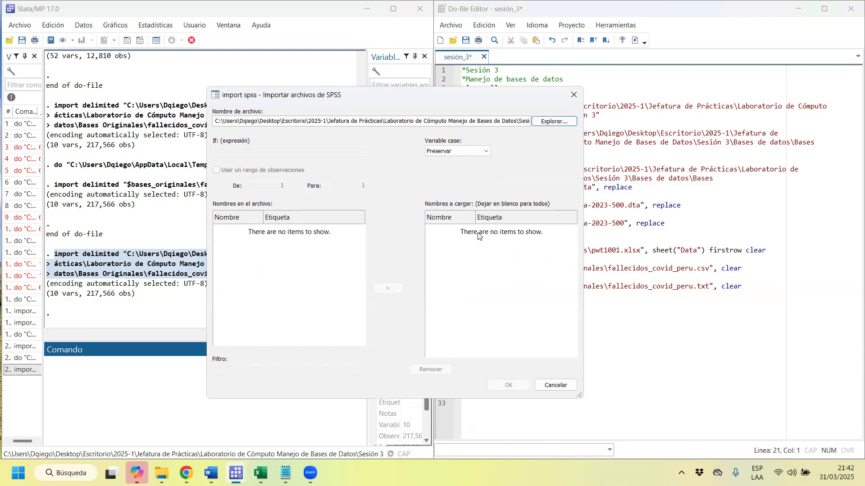
pyautogui.click(546, 121)
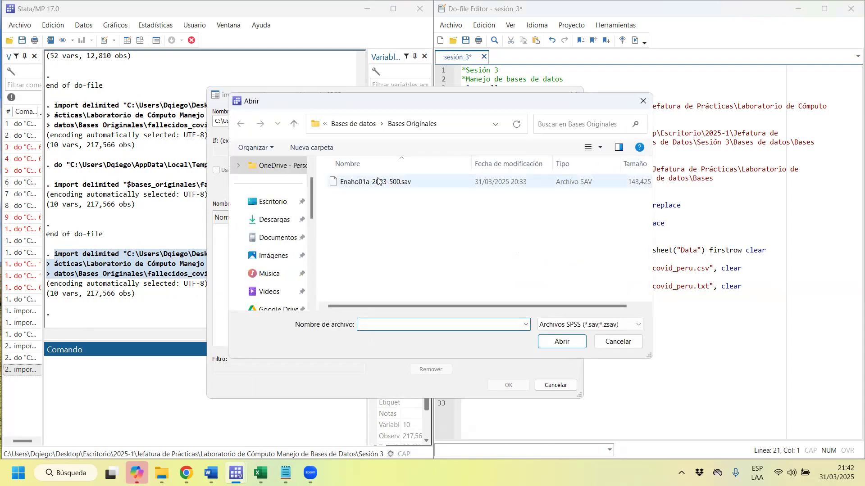
pyautogui.doubleClick(404, 183)
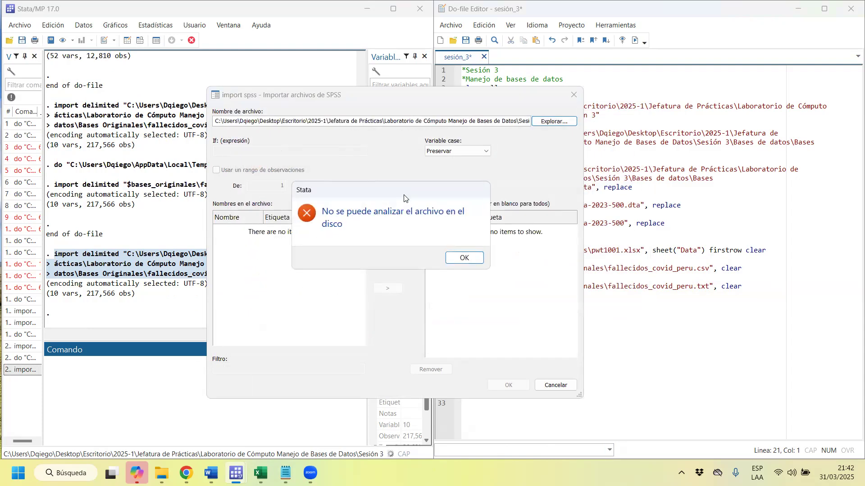
pyautogui.click(464, 258)
pyautogui.click(573, 95)
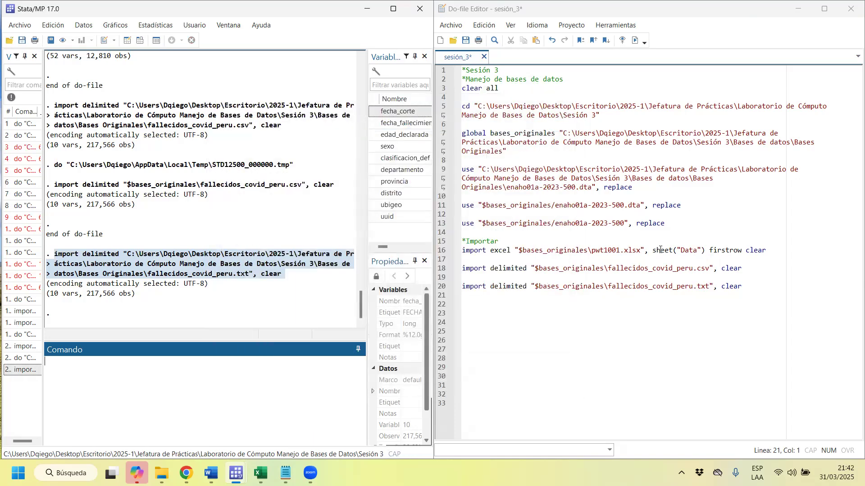
# Begin a new import command in the do-file, one blank line below the fallecidos_covid_peru.txt import line.
pyautogui.click(796, 293)
pyautogui.press('Return')
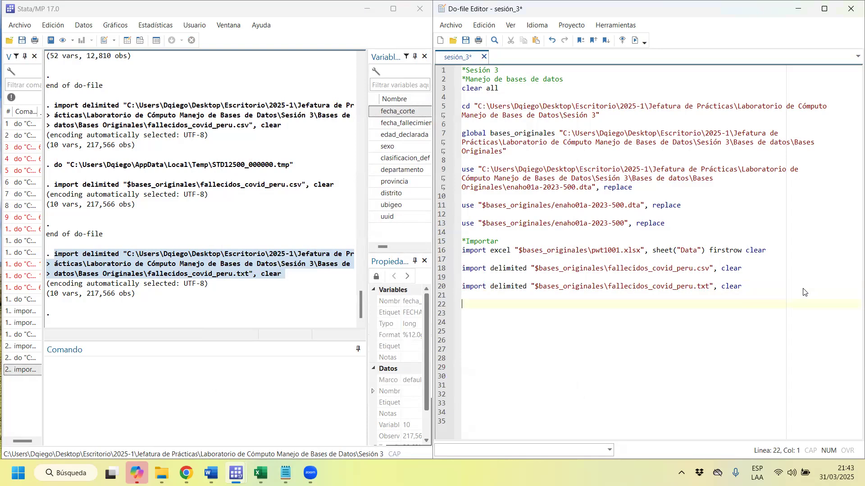
pyautogui.write('import')
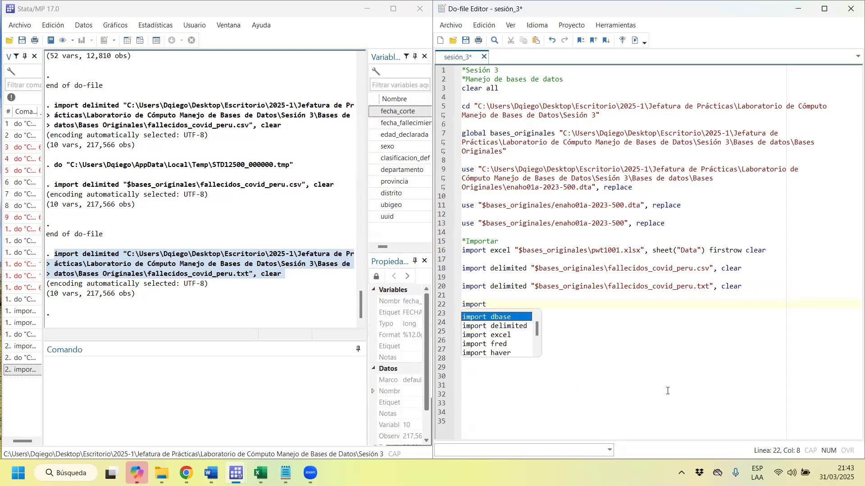
pyautogui.click(581, 394)
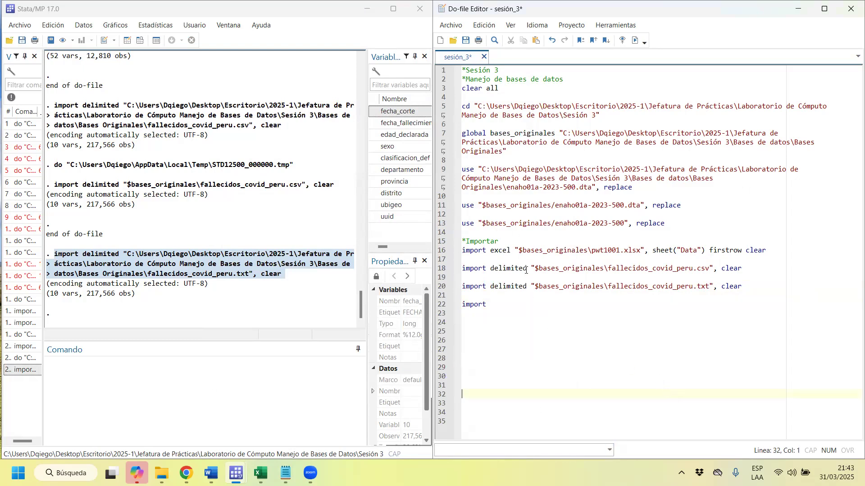
# Display the help for the import command by running help import.
pyautogui.click(235, 408)
pyautogui.write('help import')
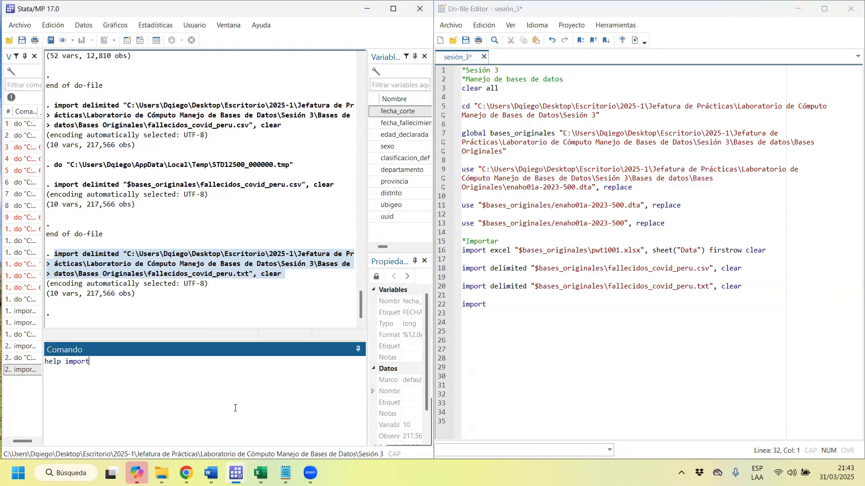
pyautogui.press('Return')
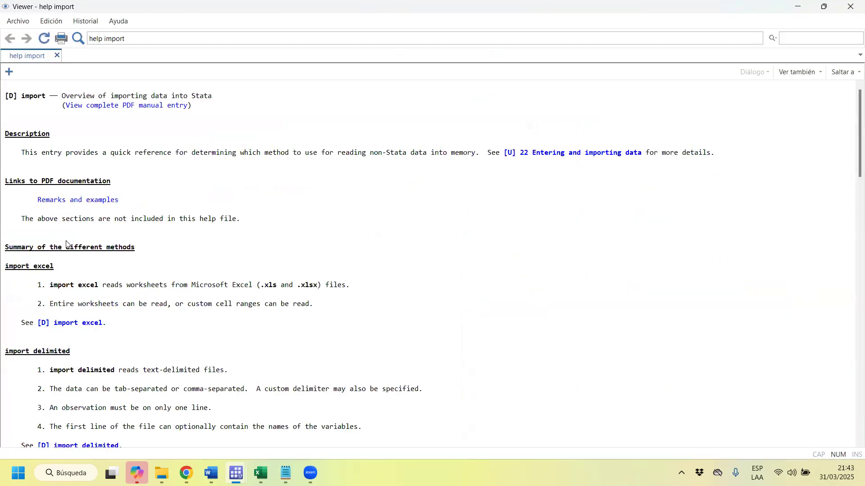
# Examine the summary of the different import methods in the help, from import excel through import sas.
pyautogui.moveTo(245, 97); pyautogui.dragTo(111, 100)
pyautogui.scroll(-1, 96, 365)
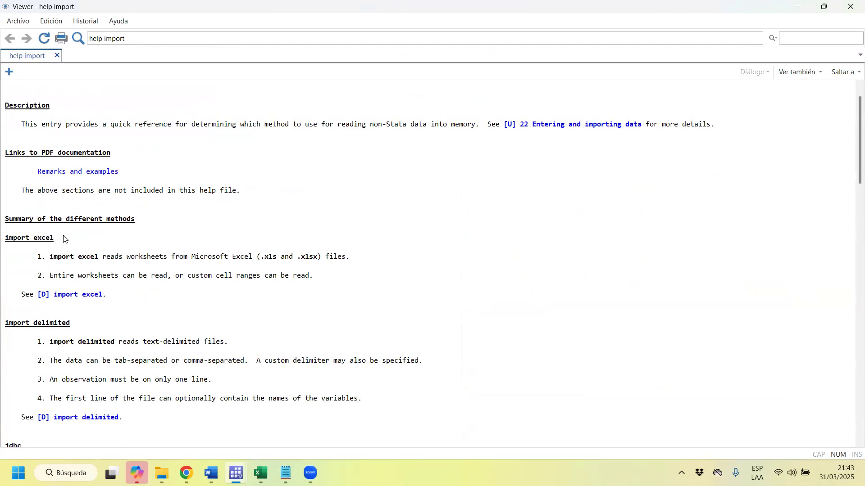
pyautogui.moveTo(54, 238); pyautogui.dragTo(29, 237)
pyautogui.moveTo(73, 325); pyautogui.dragTo(37, 323)
pyautogui.scroll(-1, 45, 297)
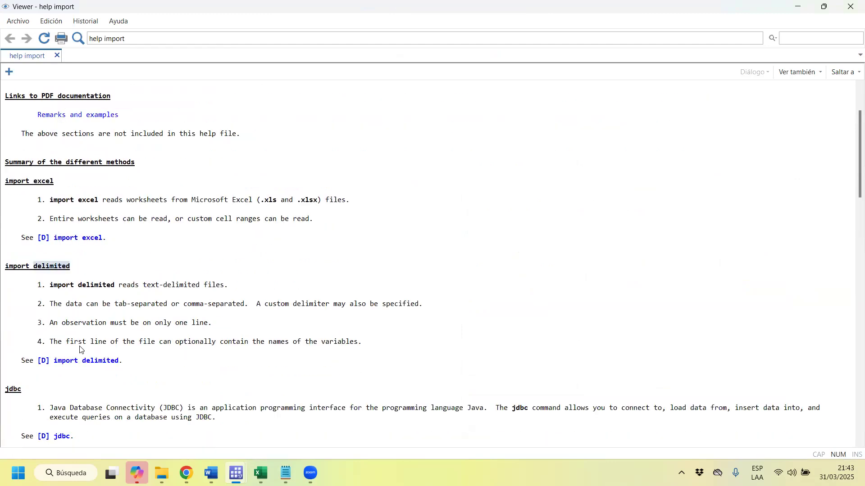
pyautogui.scroll(-1, 54, 324)
pyautogui.moveTo(21, 360); pyautogui.dragTo(2, 373)
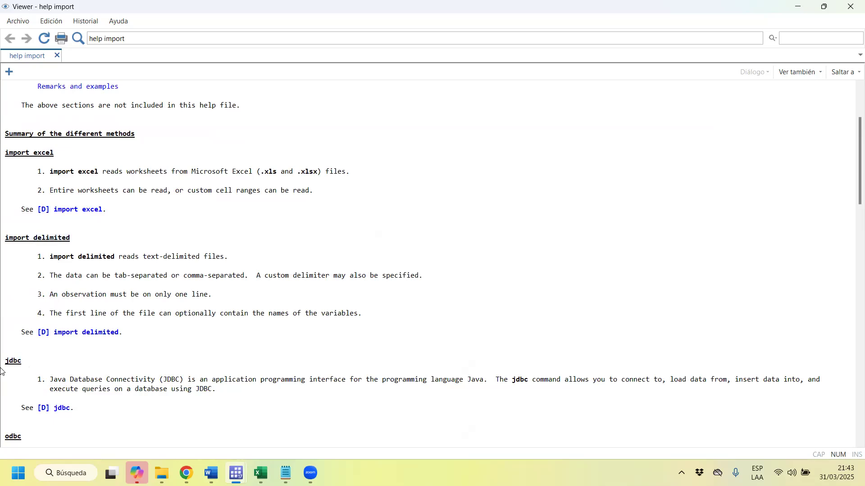
pyautogui.scroll(-5, 13, 381)
pyautogui.moveTo(23, 295); pyautogui.dragTo(58, 288)
pyautogui.scroll(-3, 24, 322)
pyautogui.scroll(-2, 74, 320)
pyautogui.scroll(-3, 80, 329)
pyautogui.moveTo(22, 248); pyautogui.dragTo(54, 249)
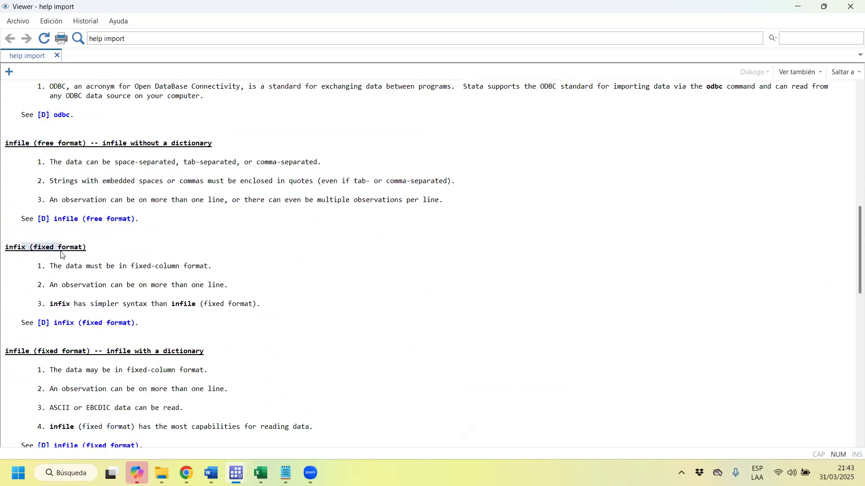
pyautogui.scroll(-6, 50, 341)
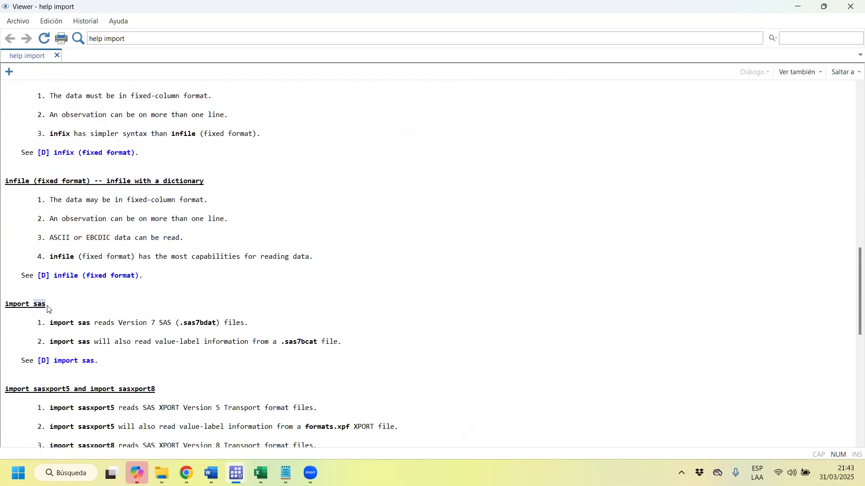
pyautogui.moveTo(33, 305); pyautogui.dragTo(46, 306)
# Find the import spss section in the help overview and open its detailed help entry.
pyautogui.scroll(-2, 47, 316)
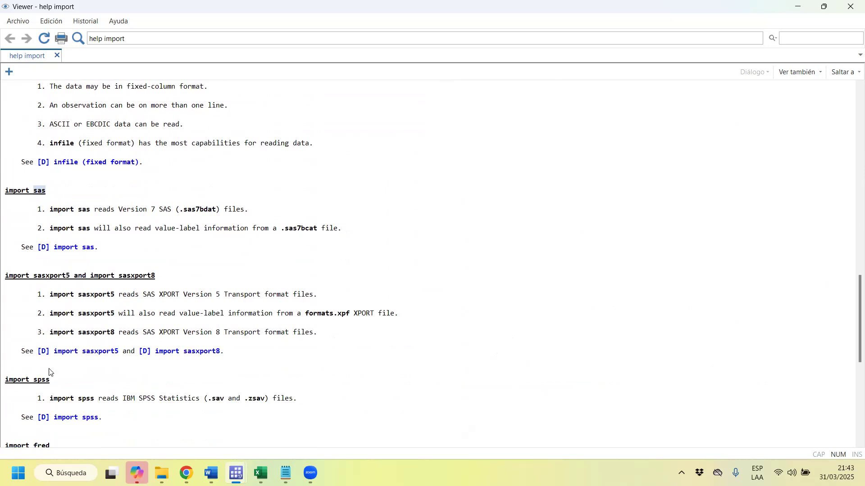
pyautogui.moveTo(52, 380); pyautogui.dragTo(22, 379)
pyautogui.scroll(-4, 27, 379)
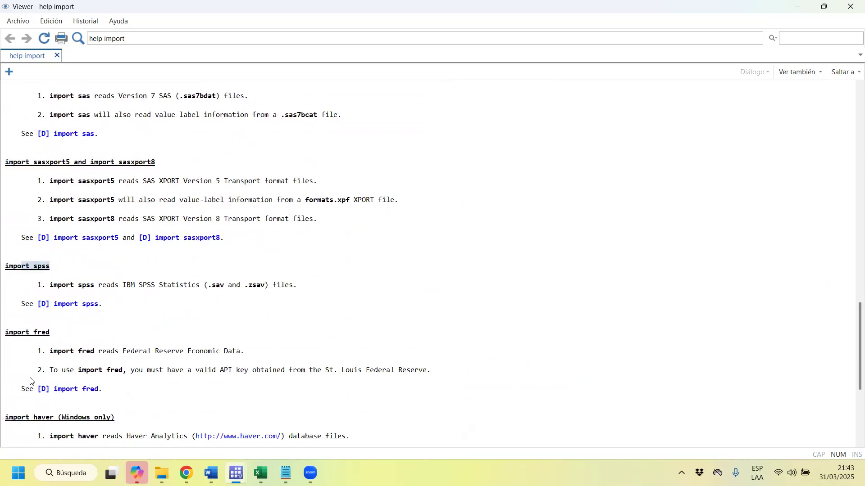
pyautogui.click(77, 308)
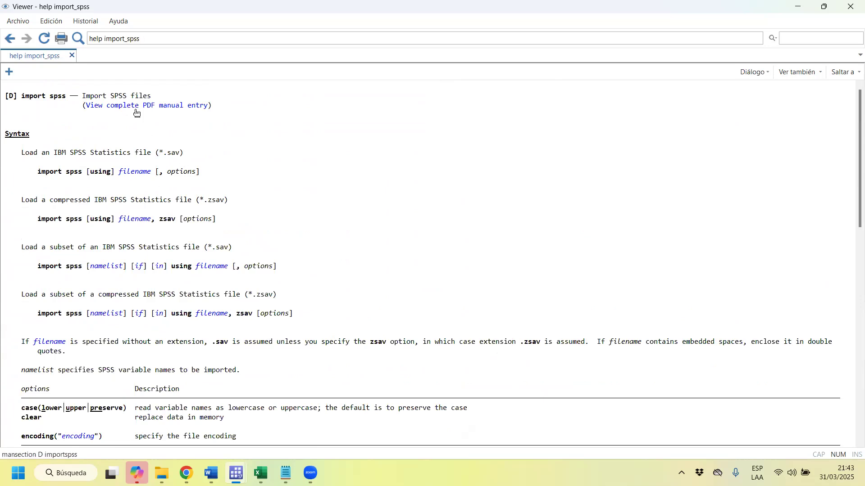
# Extend the new import line to import spss with the quoted path "$bases_originales/enaho01a-2023-500", copied from the last use command.
pyautogui.moveTo(37, 176); pyautogui.dragTo(79, 178)
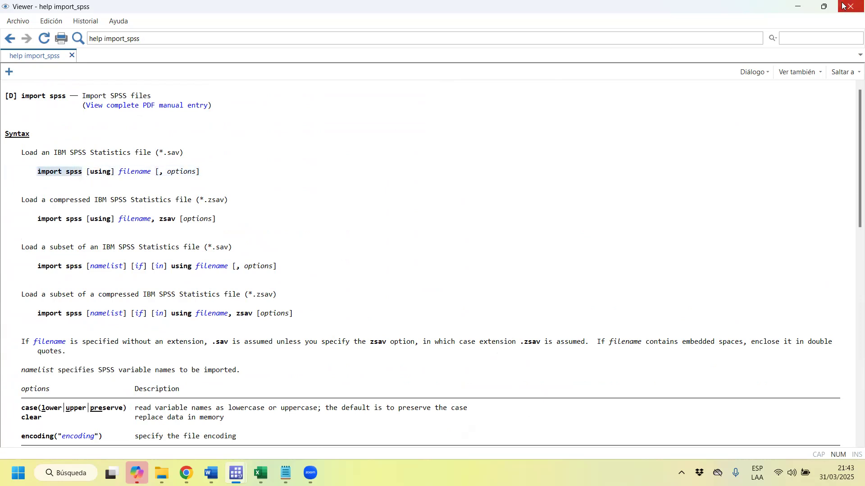
pyautogui.click(796, 8)
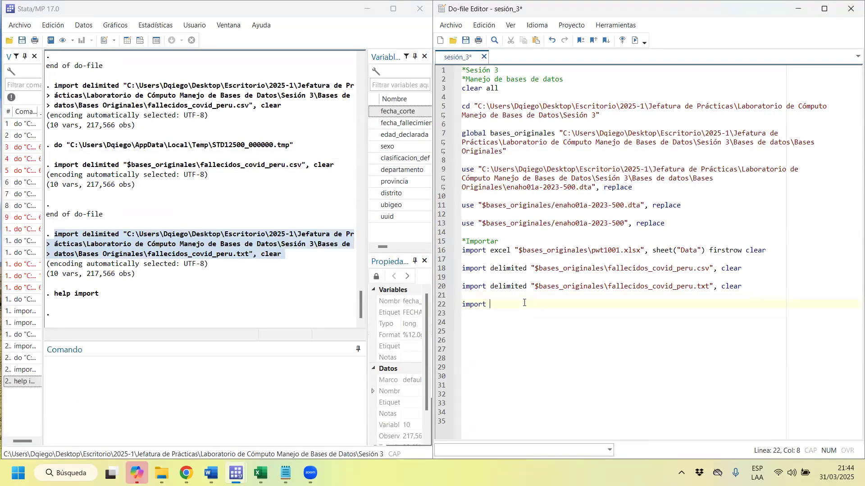
pyautogui.write('spss "')
pyautogui.moveTo(514, 250); pyautogui.dragTo(627, 250)
pyautogui.moveTo(547, 221); pyautogui.dragTo(478, 223)
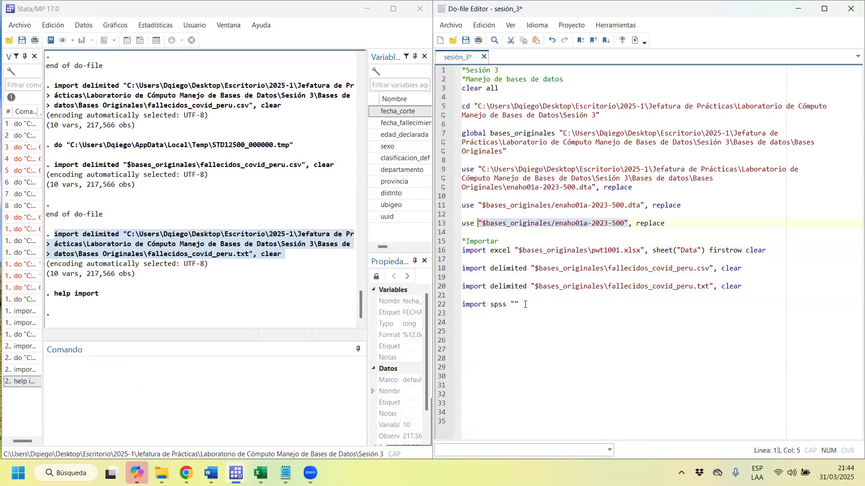
pyautogui.moveTo(518, 306); pyautogui.dragTo(510, 305)
pyautogui.write('"$bases_originales/enaho01a-2023-500"')
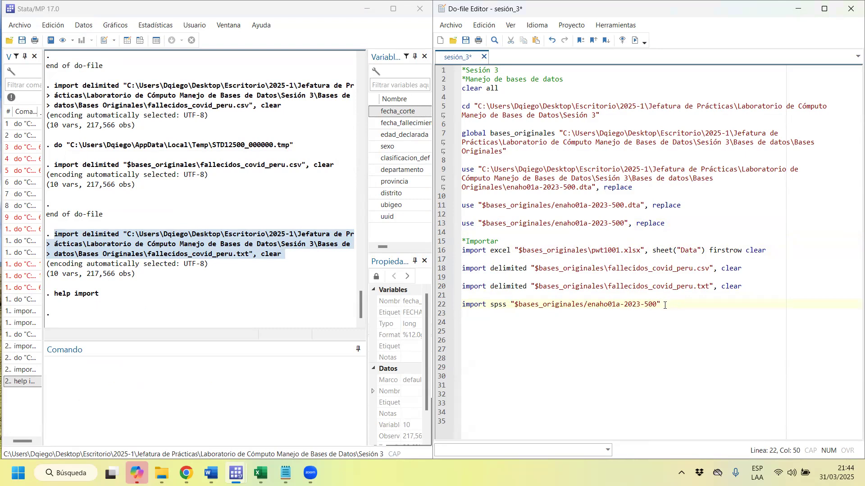
# Add a period after enaho01a-2023-500 in the path and check the SPSS file's extension in the Bases Originales folder.
pyautogui.press('Left')
pyautogui.write('.')
pyautogui.moveTo(162, 473)
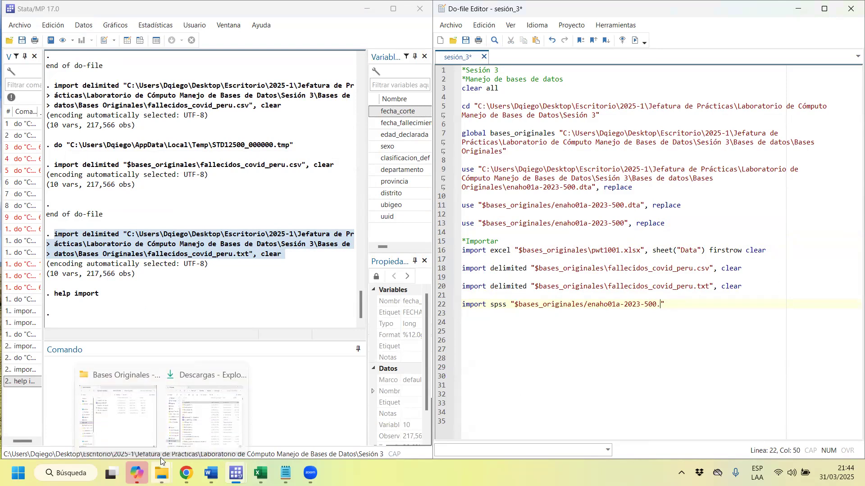
pyautogui.click(120, 430)
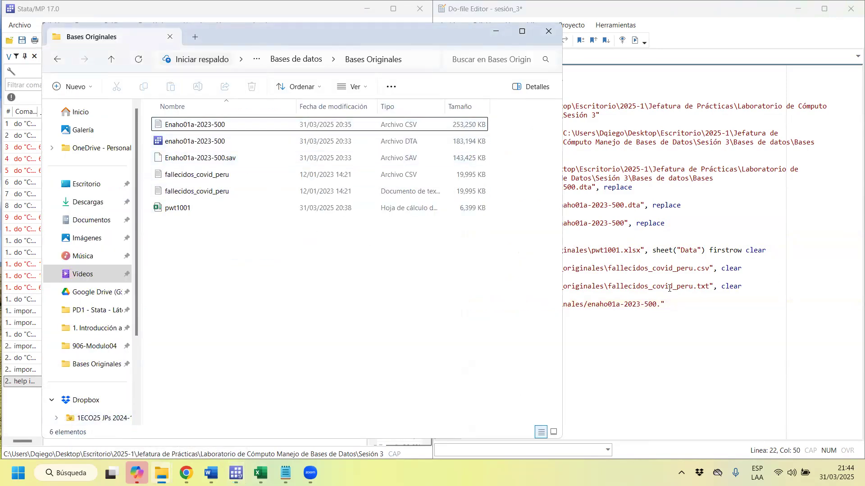
pyautogui.click(675, 309)
pyautogui.click(31, 14)
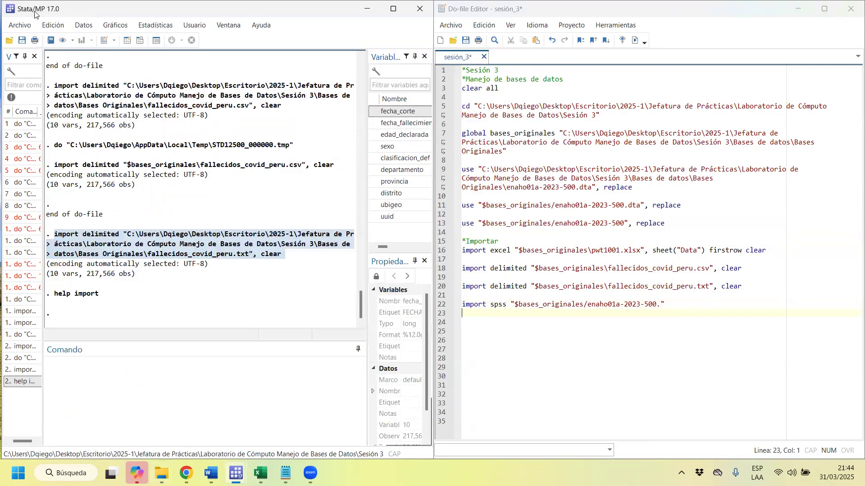
# Complete the import spss line with the sav extension and the clear option, and run it.
pyautogui.click(661, 305)
pyautogui.write('as')
pyautogui.press('BackSpace')
pyautogui.press('BackSpace')
pyautogui.write('sav')
pyautogui.press('End')
pyautogui.write(', clea')
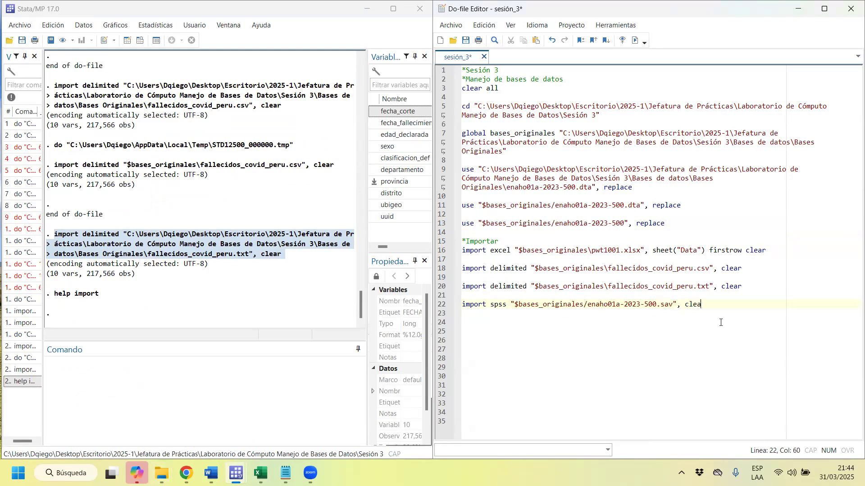
pyautogui.write('r')
pyautogui.hotkey('ctrl', 'd')
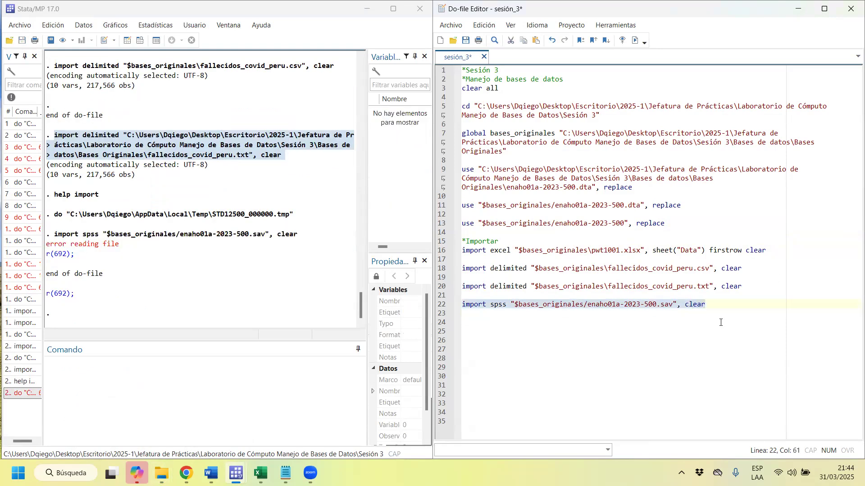
# Examine the error message and return code of the import spss run, opening a blank Chrome tab for looking them up.
pyautogui.click(604, 332)
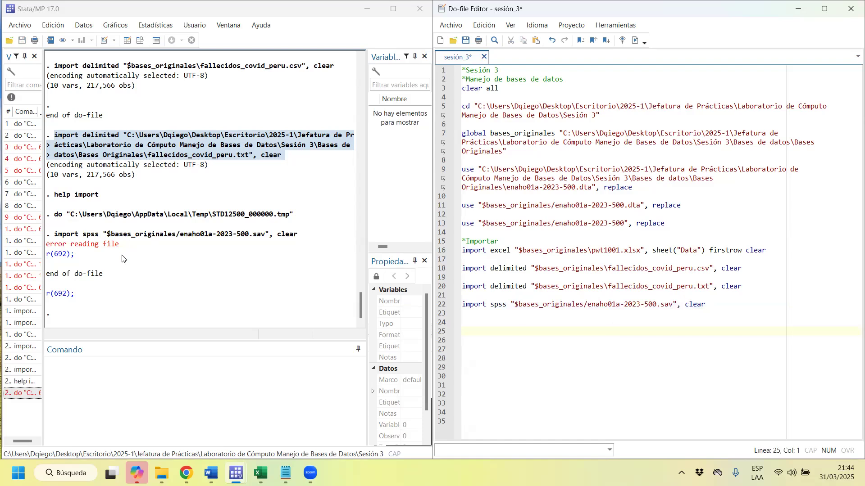
pyautogui.moveTo(133, 249); pyautogui.dragTo(51, 249)
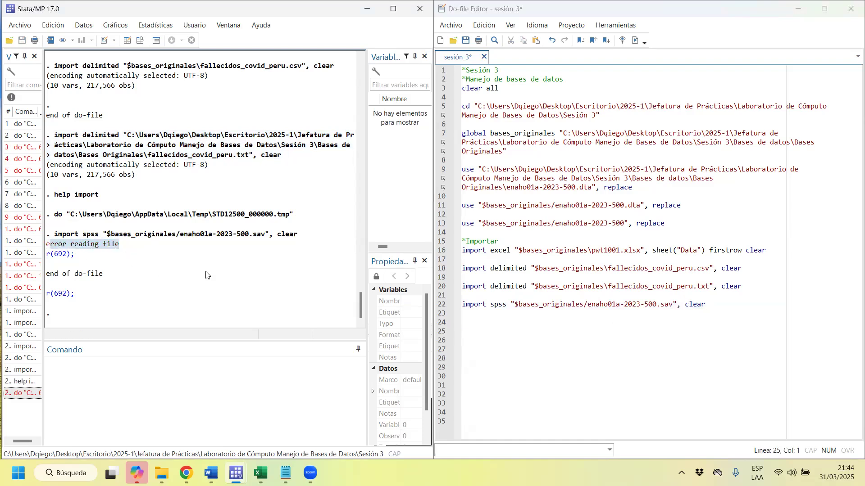
pyautogui.moveTo(186, 473)
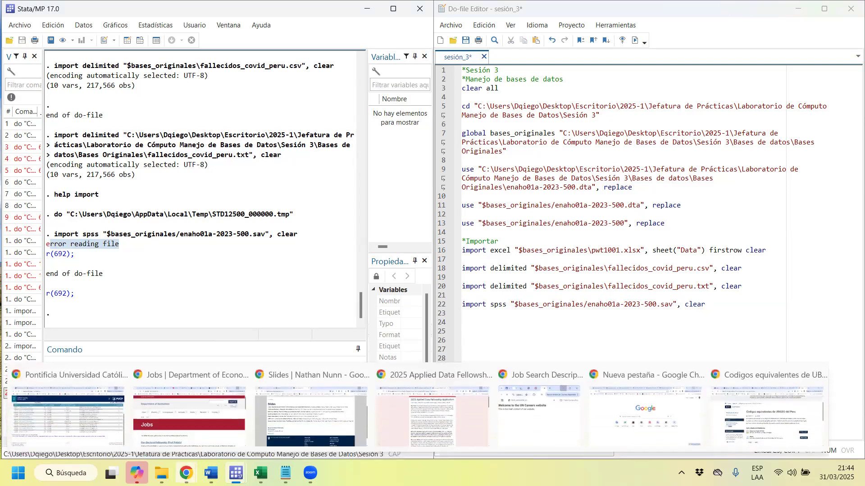
pyautogui.click(766, 418)
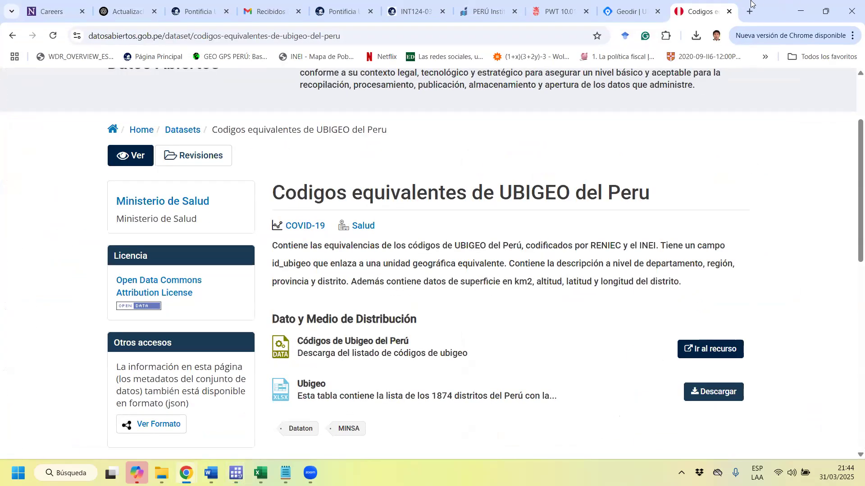
pyautogui.click(752, 4)
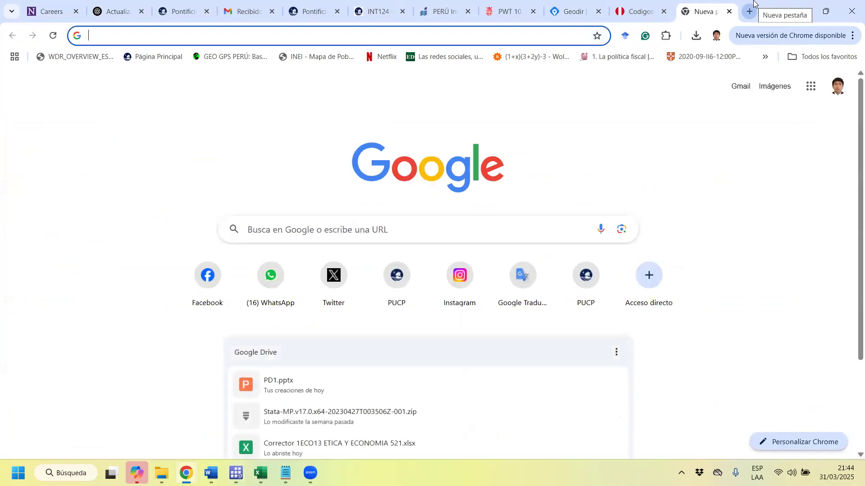
pyautogui.click(812, 2)
pyautogui.moveTo(138, 251); pyautogui.dragTo(140, 243)
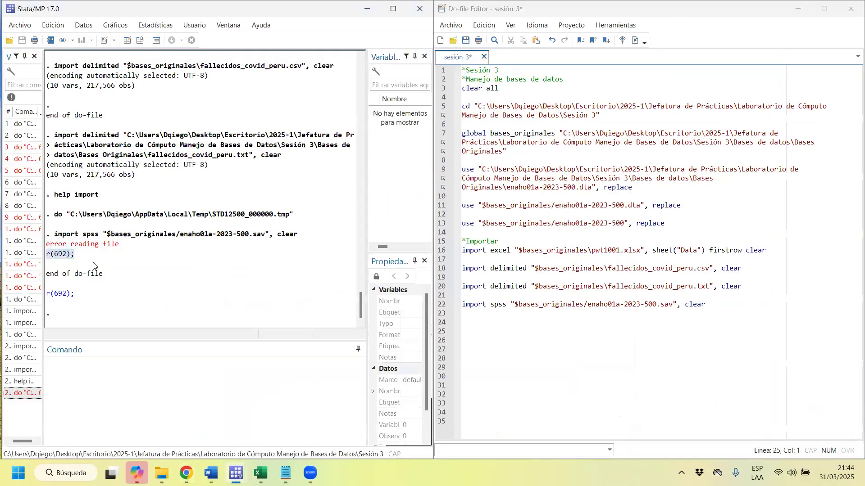
# Try to load Enaho01a-2023-500.sav through the SPSS import dialog, and rerun the import spss line of the do-file.
pyautogui.click(20, 26)
pyautogui.moveTo(85, 176)
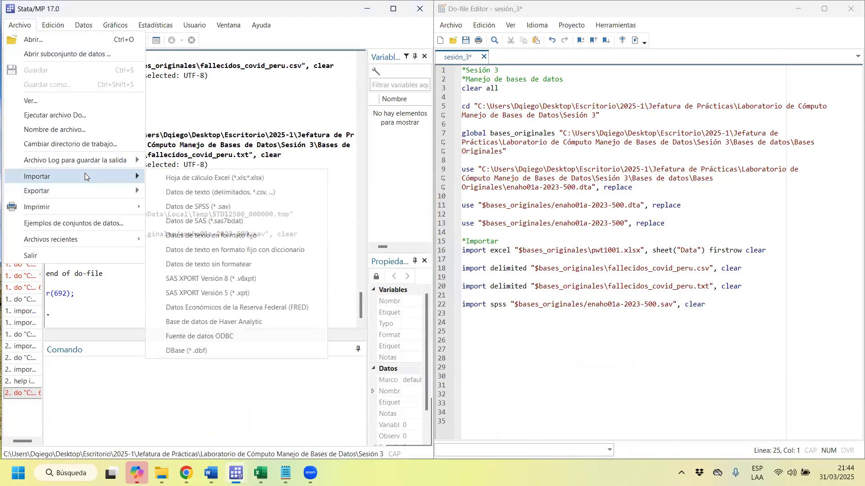
pyautogui.click(259, 207)
pyautogui.click(549, 119)
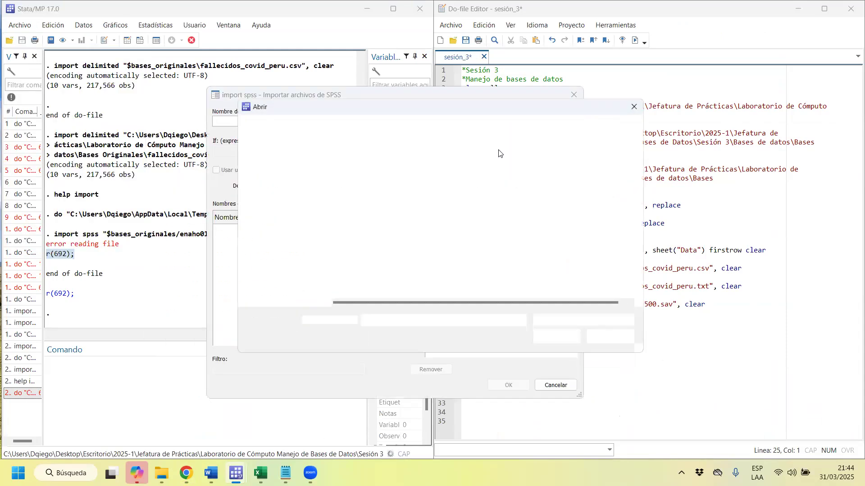
pyautogui.doubleClick(356, 184)
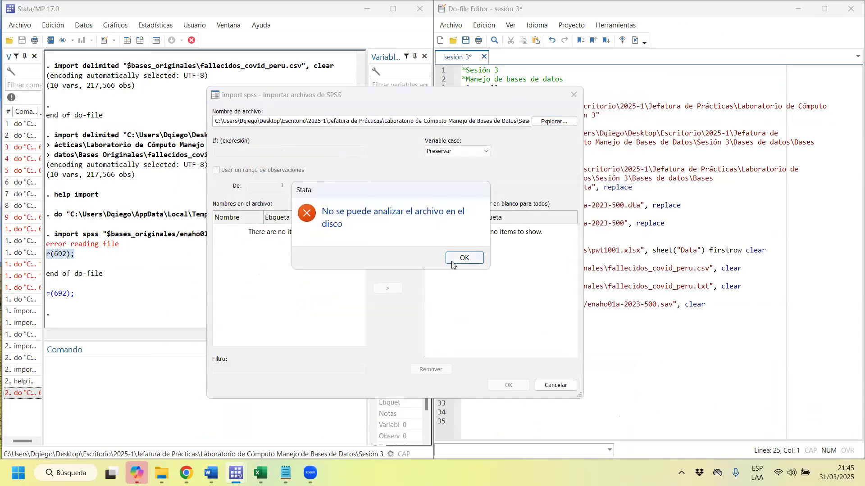
pyautogui.click(452, 264)
pyautogui.click(557, 386)
pyautogui.moveTo(685, 305); pyautogui.dragTo(578, 306)
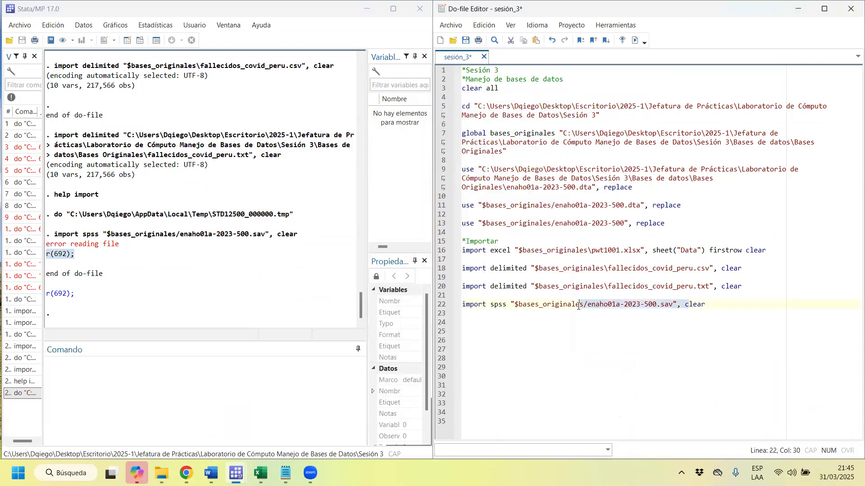
pyautogui.hotkey('ctrl', 'd')
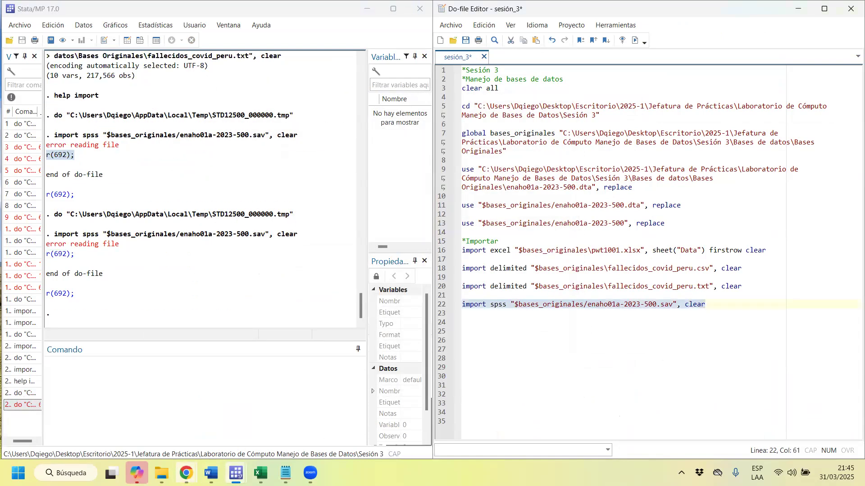
# Switch to Chrome and return to the INEI microdata page by closing the tabs opened after it.
pyautogui.hotkey('alt', 'Tab')
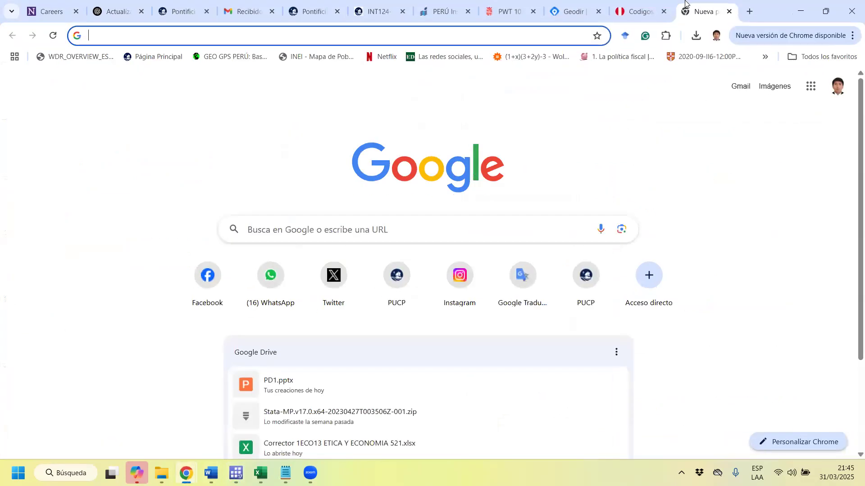
pyautogui.click(729, 12)
pyautogui.click(729, 11)
pyautogui.click(729, 11)
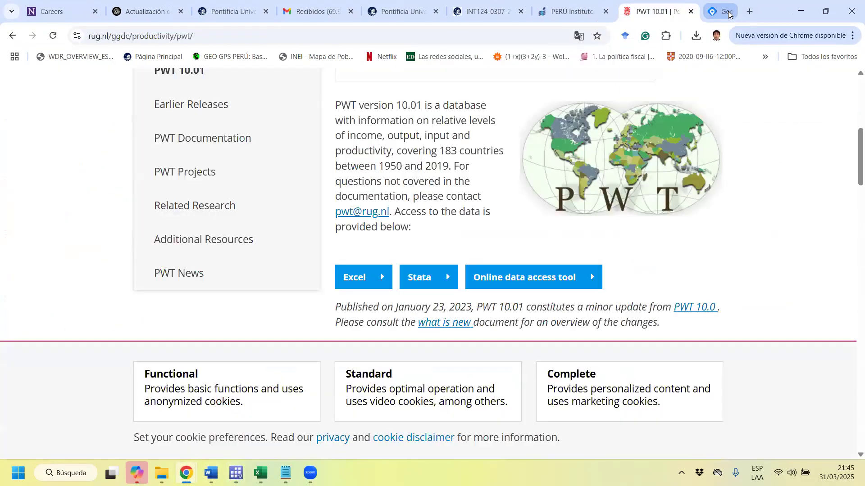
pyautogui.hotkey('ctrl', 'w')
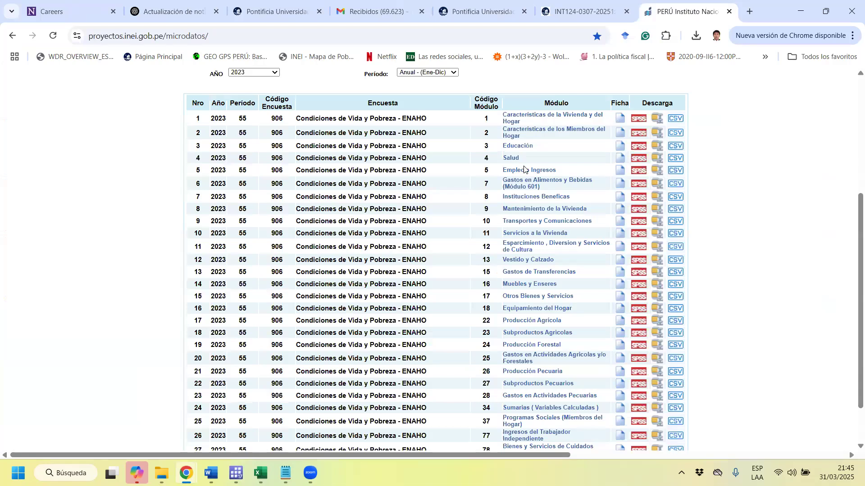
# Download the SPSS version of ENAHO 2023 module 5, Empleo e Ingresos, and display the recent downloads.
pyautogui.click(640, 173)
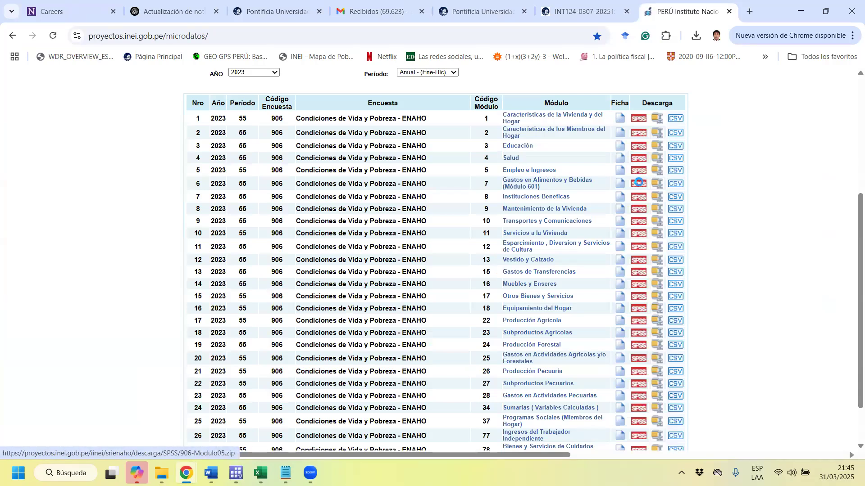
pyautogui.click(645, 396)
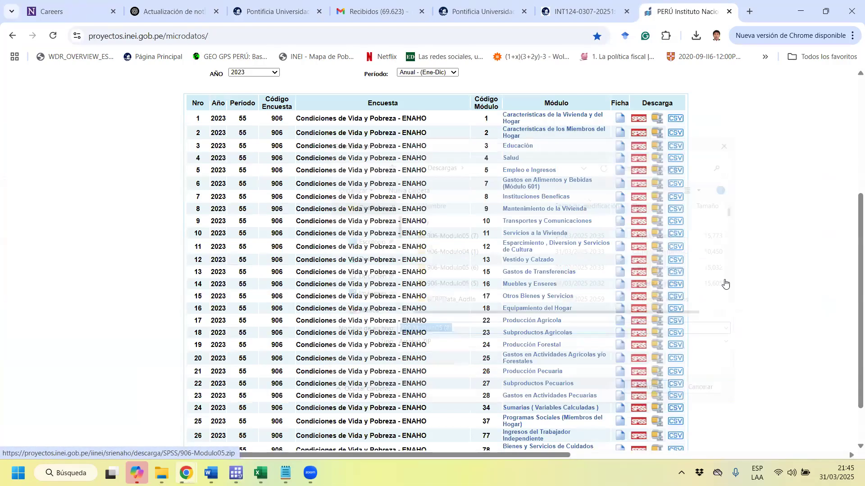
pyautogui.click(696, 37)
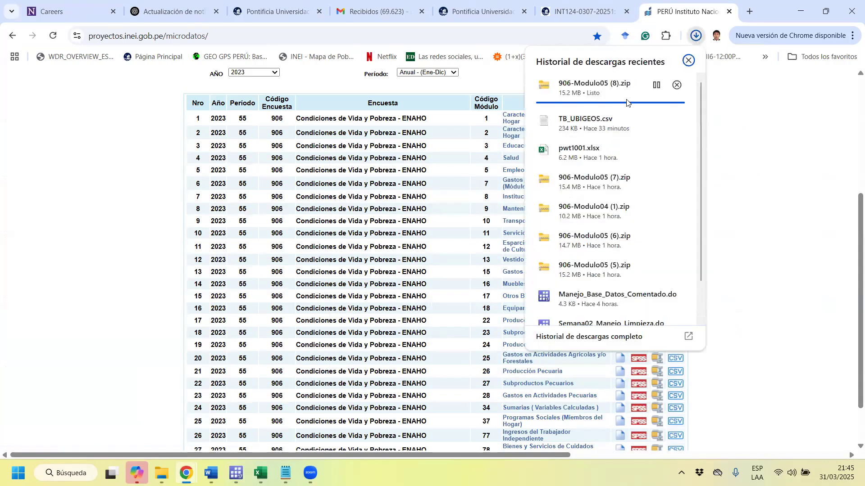
# Open the newly downloaded 906-Modulo05 archive and copy Enaho01a-2023-500.sav from its 906-Modulo05 folder.
pyautogui.click(610, 86)
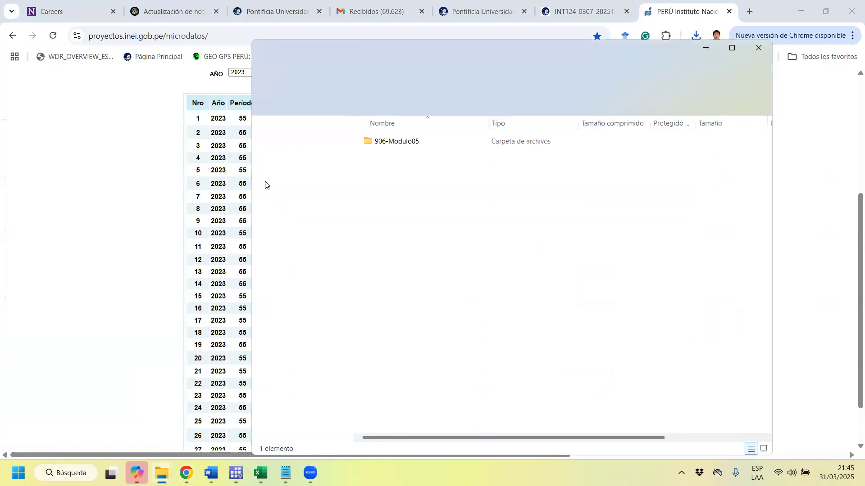
pyautogui.doubleClick(381, 144)
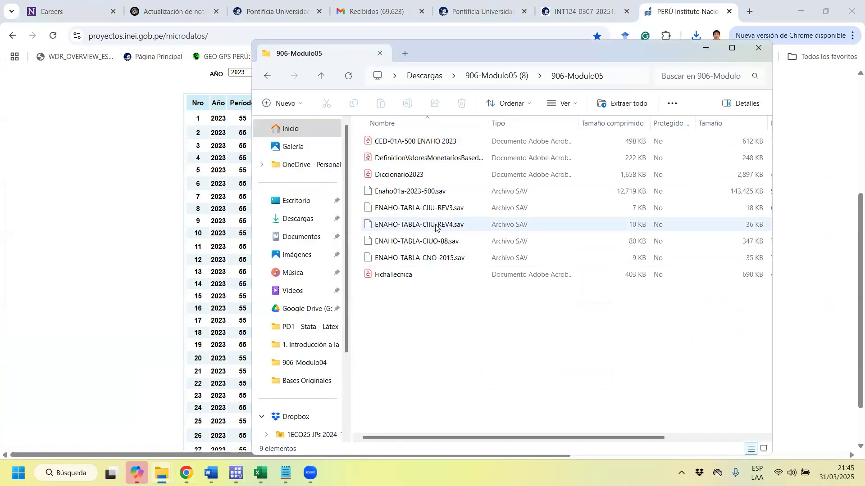
pyautogui.click(436, 195)
pyautogui.rightClick(425, 193)
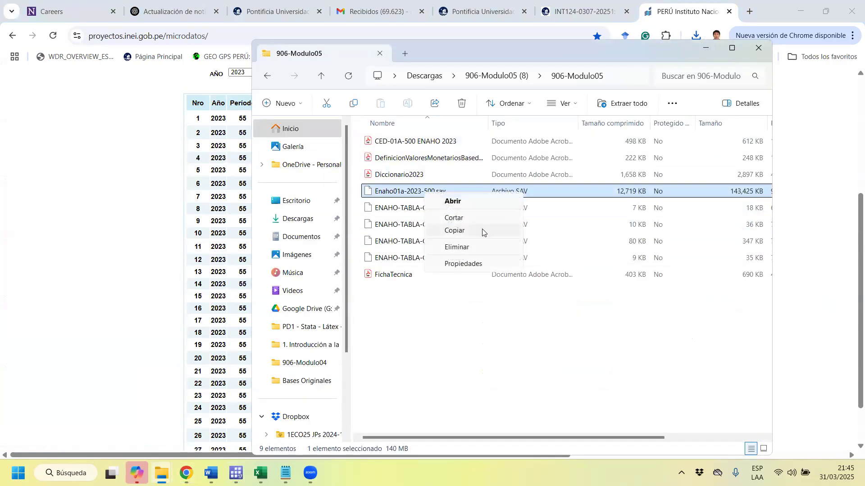
pyautogui.click(482, 232)
# Paste the copied Enaho01a-2023-500.sav into the Bases Originales folder, replacing the existing file.
pyautogui.moveTo(161, 473)
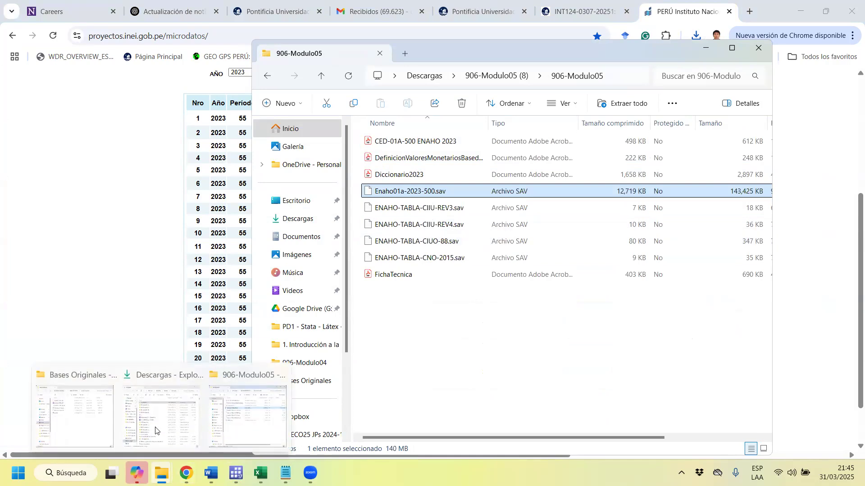
pyautogui.click(75, 439)
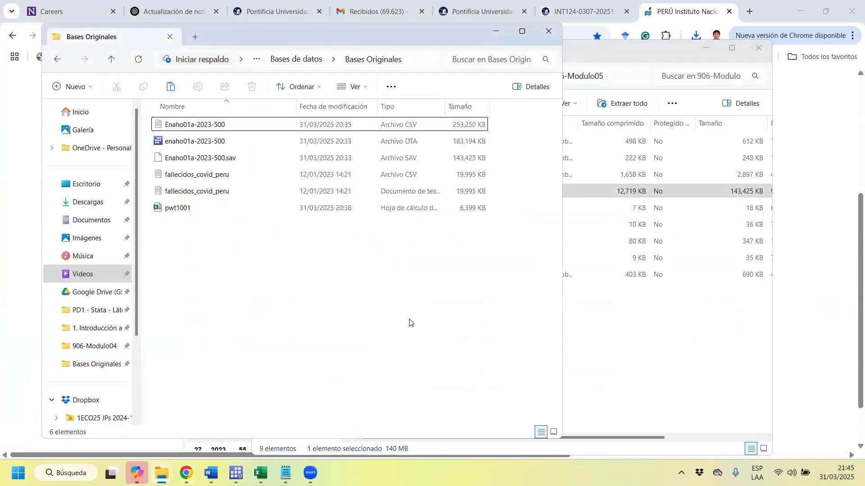
pyautogui.hotkey('ctrl', 'v')
pyautogui.click(384, 190)
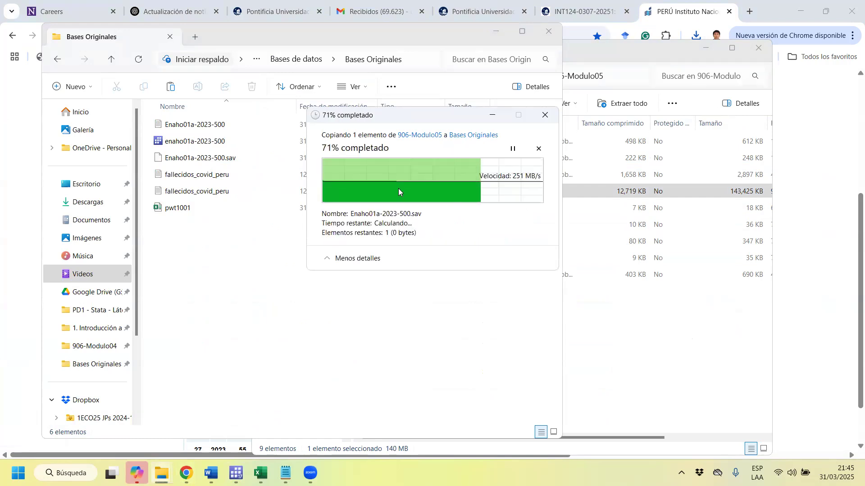
# Return to the sesión_3 do-file and rerun the import spss command for enaho01a-2023-500.sav.
pyautogui.click(792, 17)
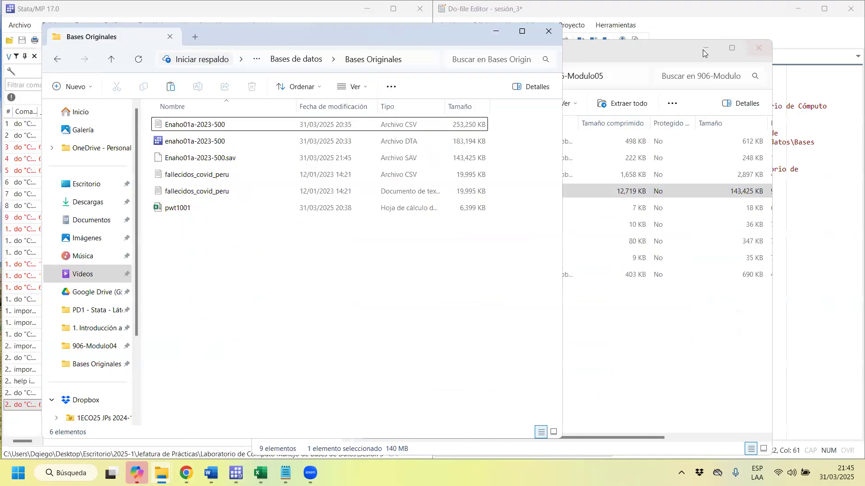
pyautogui.click(704, 50)
pyautogui.click(549, 31)
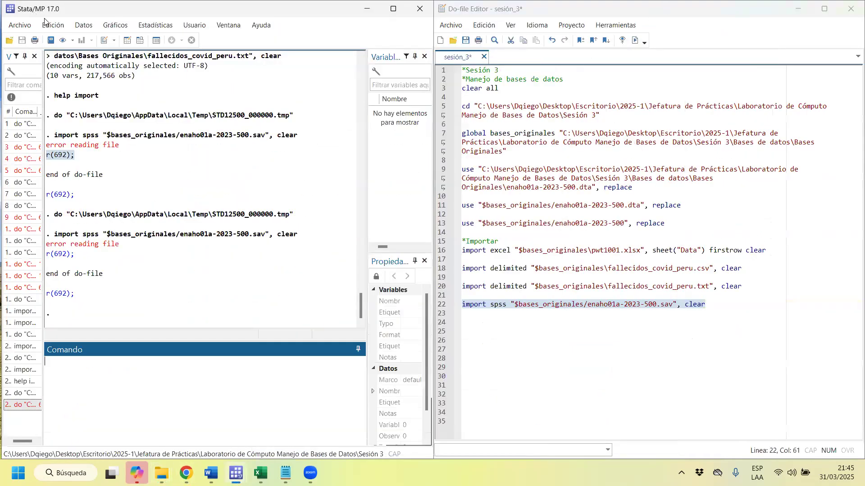
pyautogui.click(503, 317)
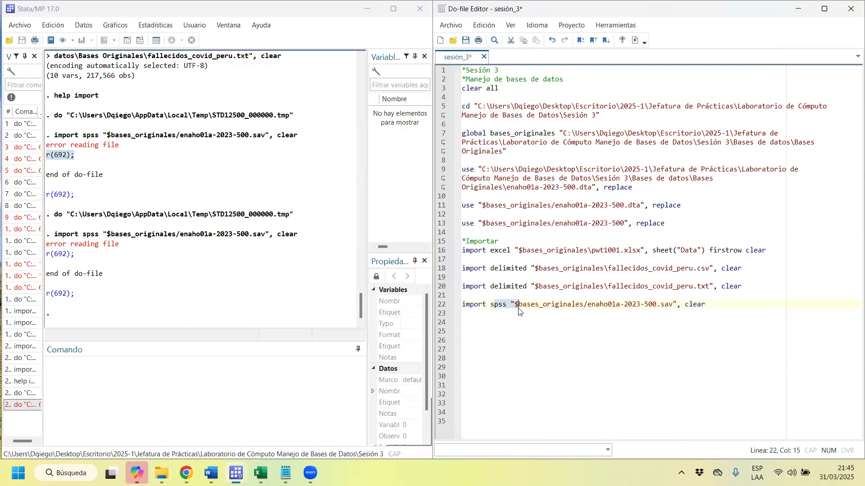
pyautogui.hotkey('ctrl', 'd')
# Try running the 2023 import line with the subcommand sav instead of spss, and undo that edit.
pyautogui.click(498, 305)
pyautogui.moveTo(505, 305); pyautogui.dragTo(493, 305)
pyautogui.write('av')
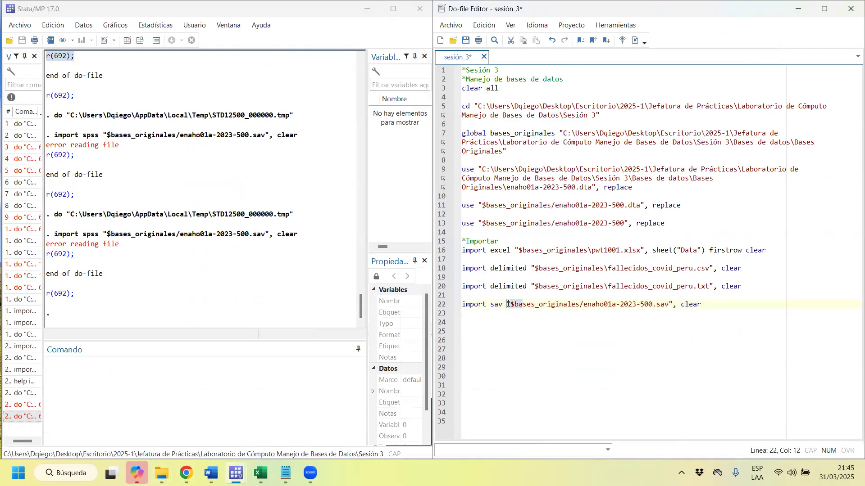
pyautogui.tripleClick(508, 306)
pyautogui.hotkey('ctrl', 'd')
pyautogui.click(560, 368)
pyautogui.hotkey('ctrl', 'z')
# Switch to the INEI microdata page in Chrome and list the ENAHO modules for the year 2022.
pyautogui.moveTo(186, 473)
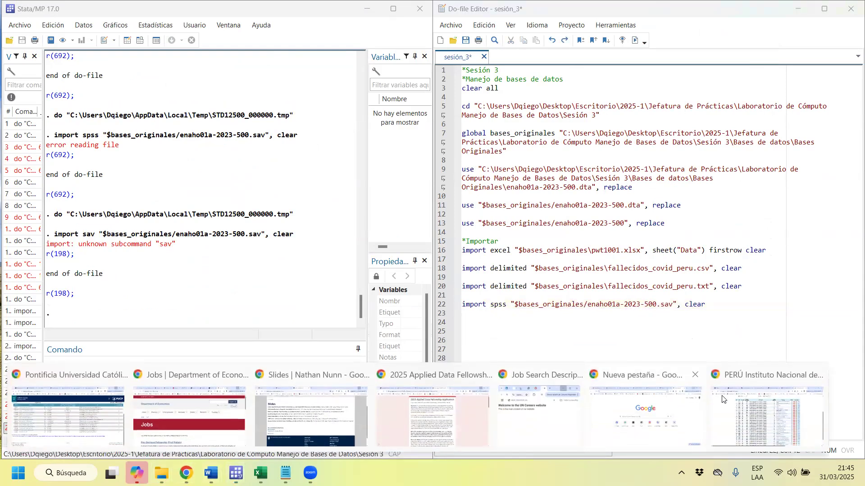
pyautogui.click(736, 396)
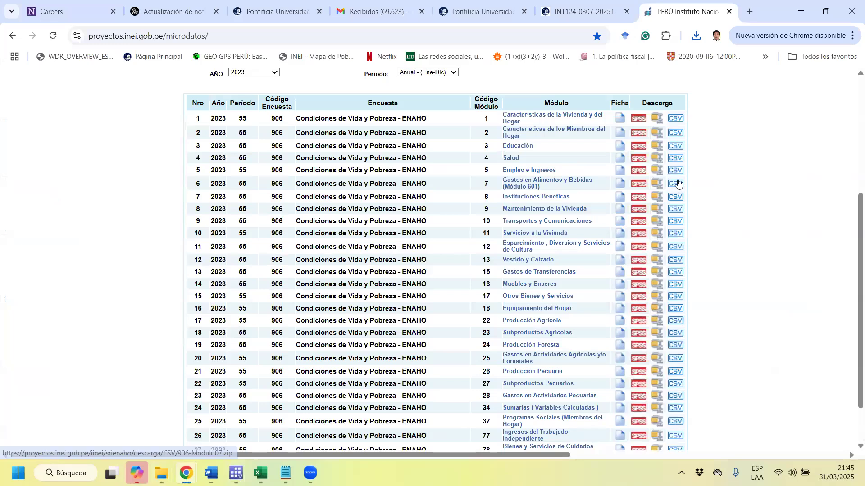
pyautogui.scroll(3, 324, 136)
pyautogui.click(232, 184)
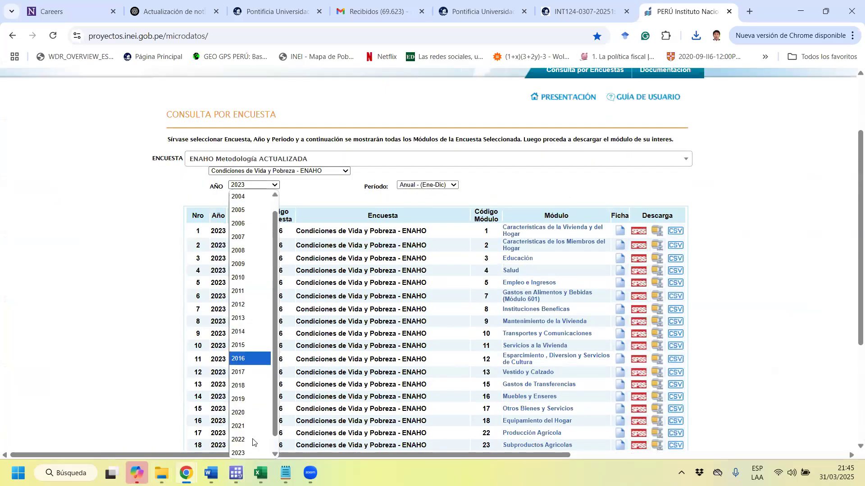
pyautogui.click(246, 437)
pyautogui.moveTo(426, 284); pyautogui.dragTo(430, 291)
pyautogui.click(441, 279)
pyautogui.click(439, 303)
pyautogui.scroll(-2, 581, 265)
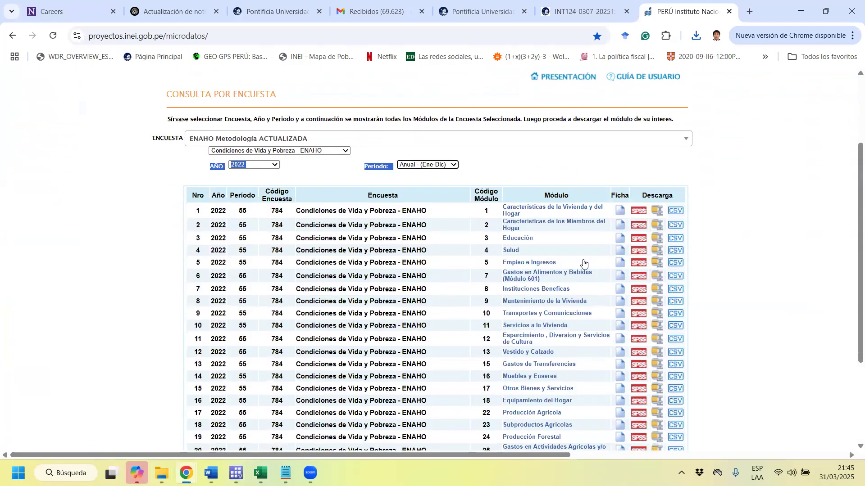
# Download the SPSS version of ENAHO 2022 module 5, Empleo e Ingresos, and display the recent downloads.
pyautogui.click(638, 263)
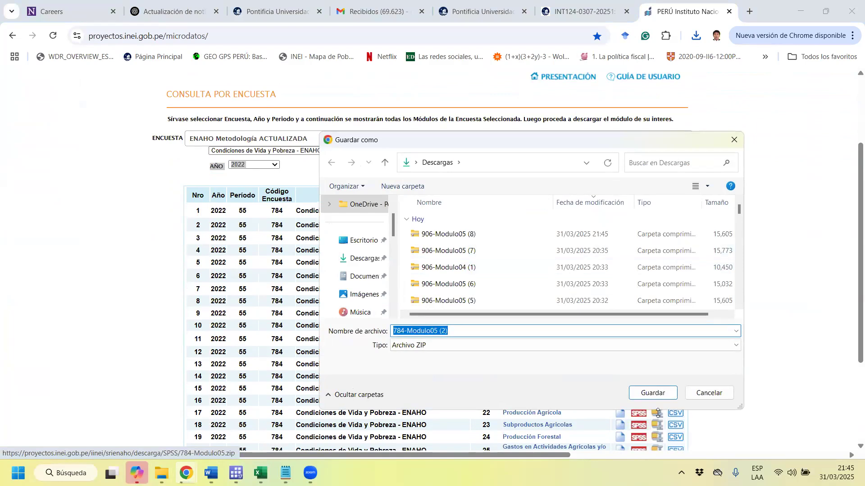
pyautogui.click(652, 393)
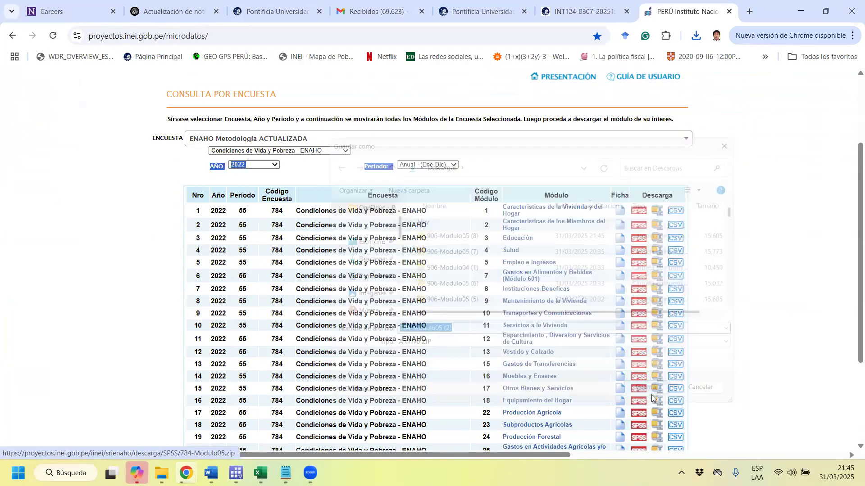
pyautogui.click(695, 39)
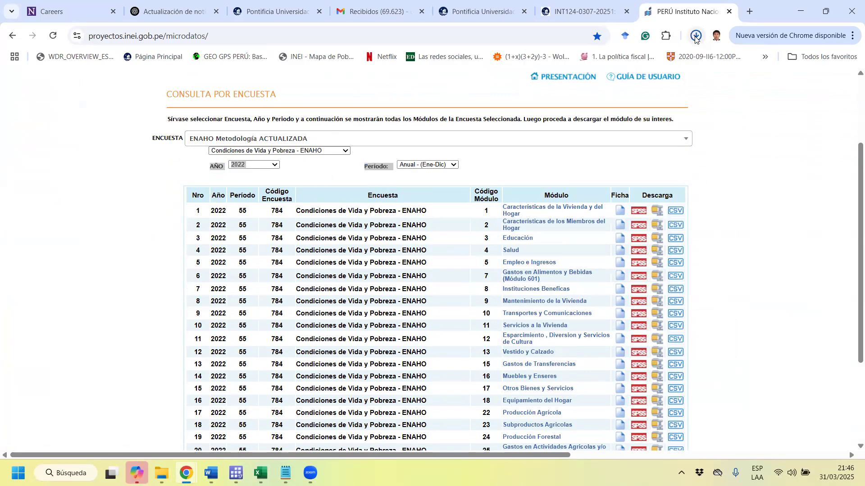
# Open the downloaded 784-Modulo05 archive and copy Enaho01a-2022-500.sav from its 784-Modulo05 folder into Bases Originales.
pyautogui.click(609, 97)
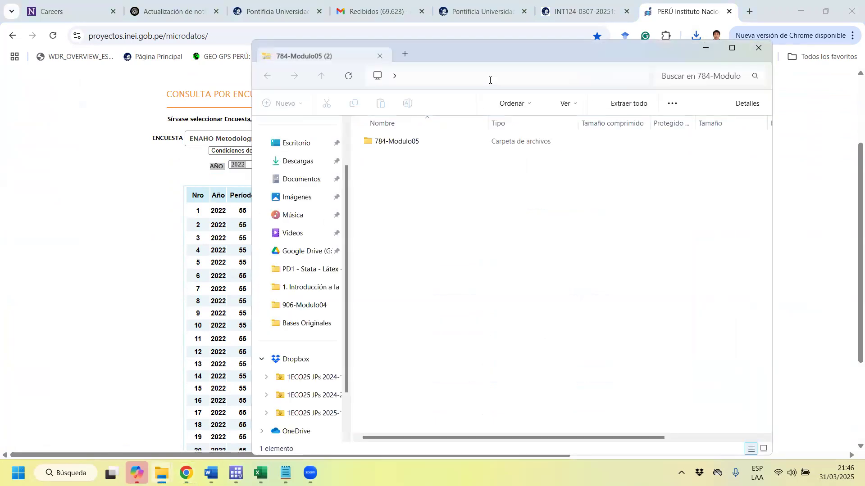
pyautogui.doubleClick(439, 144)
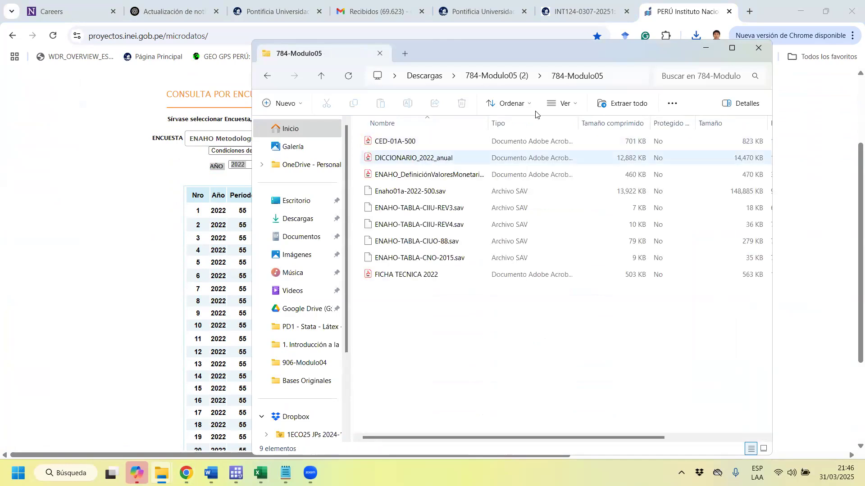
pyautogui.click(488, 191)
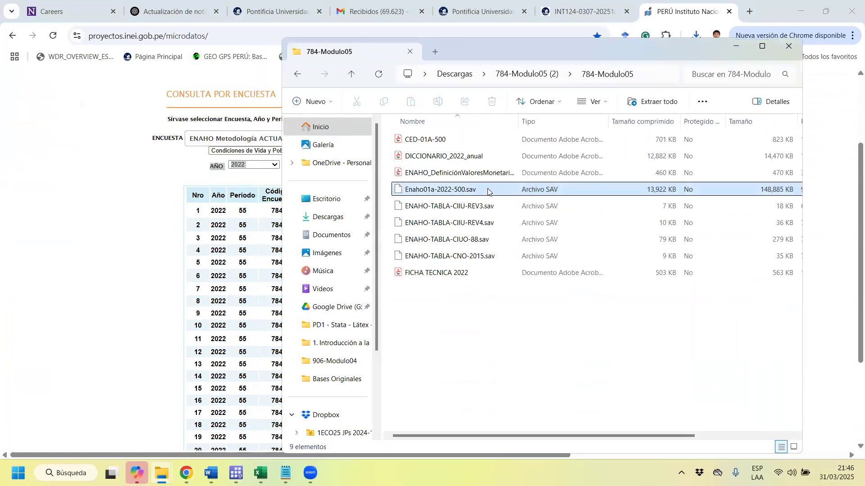
pyautogui.moveTo(161, 472)
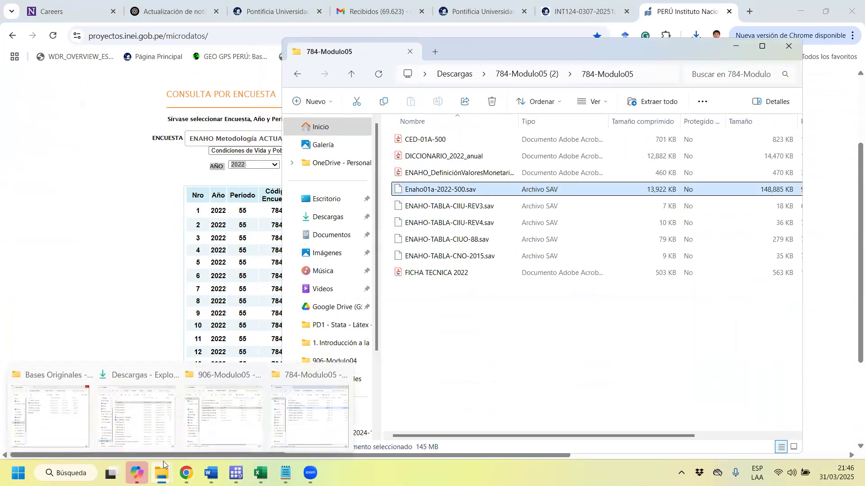
pyautogui.click(45, 423)
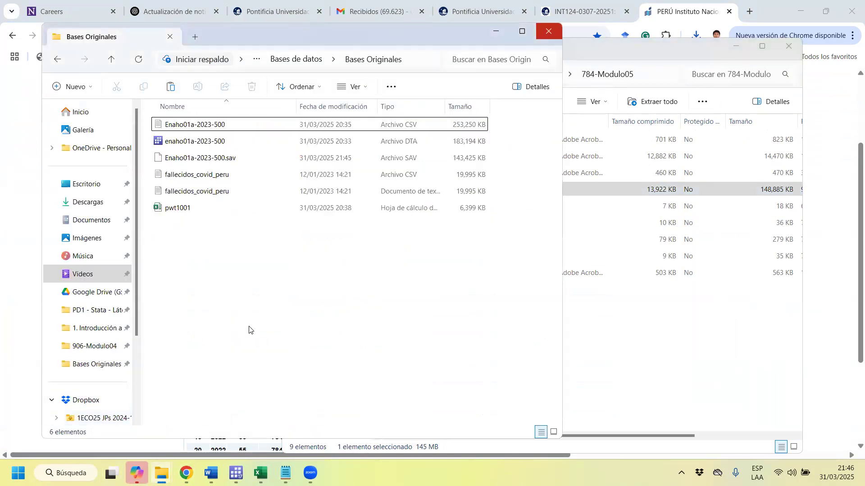
pyautogui.hotkey('ctrl', 'v')
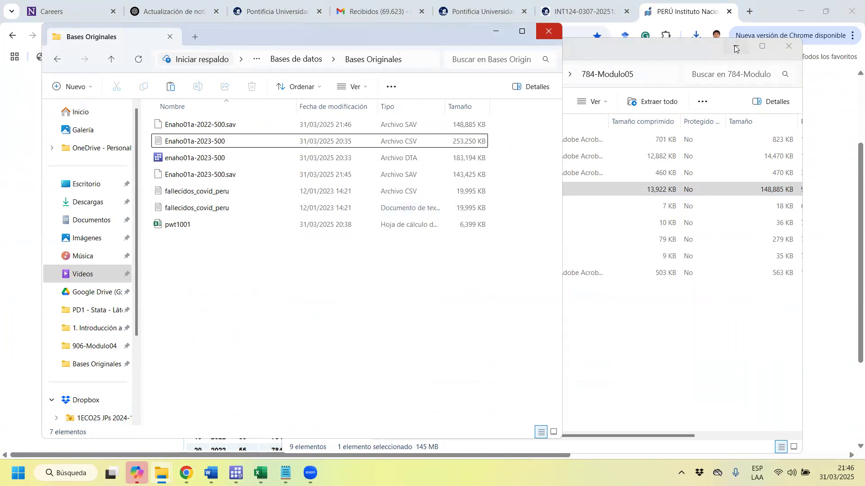
# Return to the sesión_3 do-file, change the import spss file to enaho01a-2022-500.sav and run the line.
pyautogui.click(788, 46)
pyautogui.click(784, 7)
pyautogui.click(800, 11)
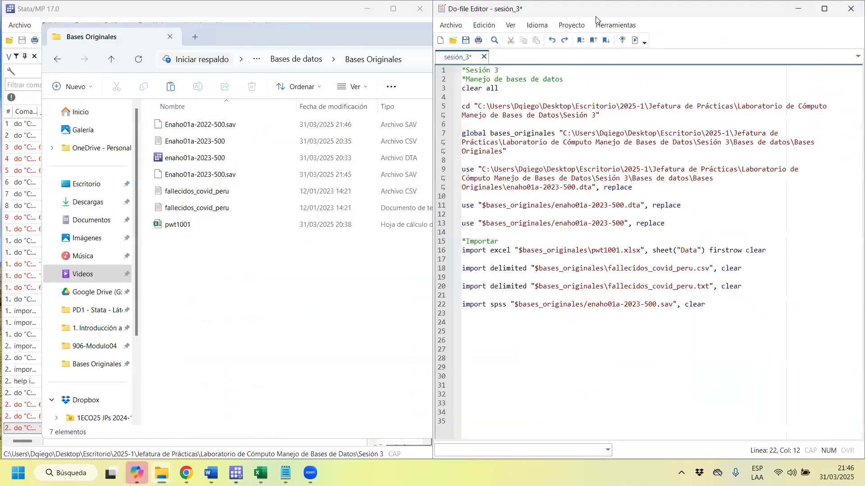
pyautogui.click(641, 304)
pyautogui.press('BackSpace')
pyautogui.write('2')
pyautogui.hotkey('ctrl', 'd')
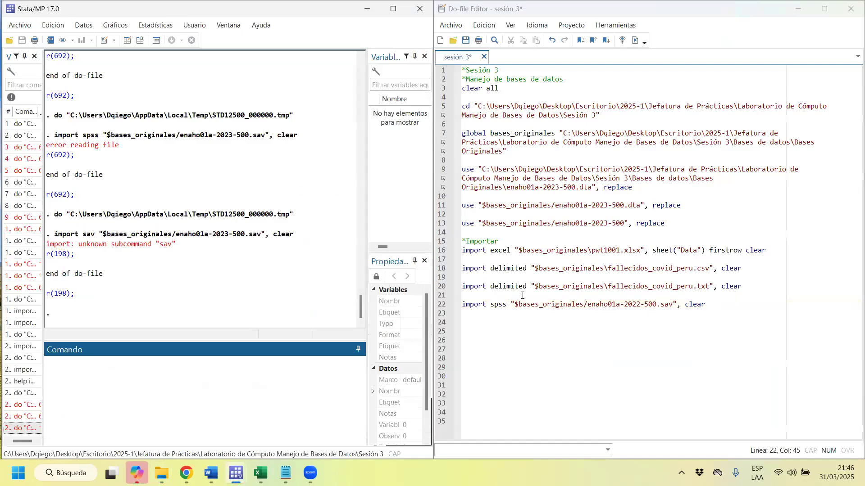
pyautogui.click(523, 305)
pyautogui.tripleClick(555, 308)
pyautogui.hotkey('ctrl', 'd')
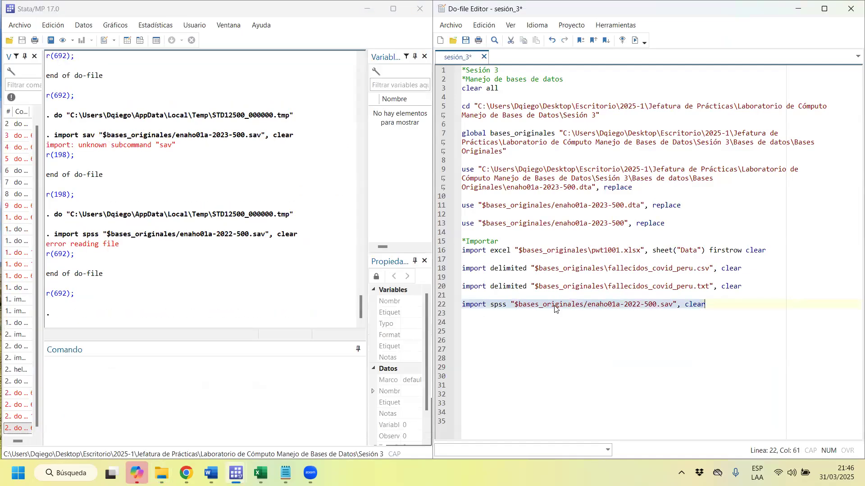
# Insert a second slash before enaho01a-2022-500.sav in the import spss path and run the line.
pyautogui.click(555, 308)
pyautogui.click(584, 306)
pyautogui.write('/')
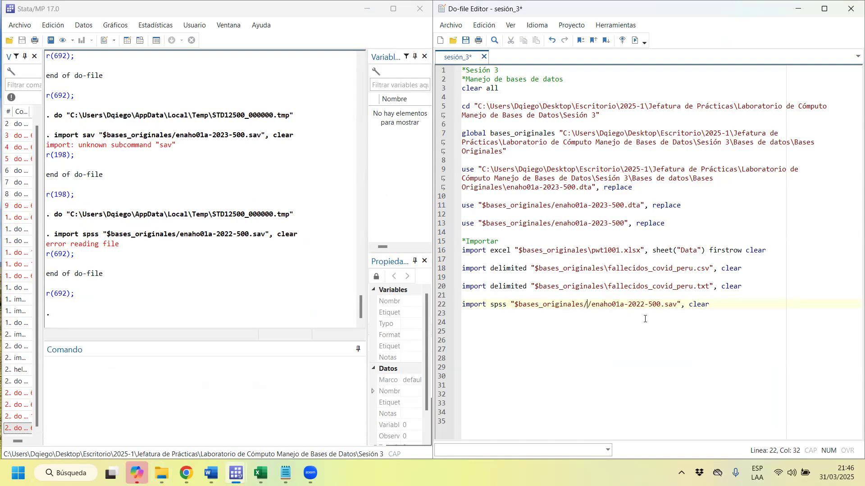
pyautogui.press('Home')
pyautogui.hotkey('shift', 'End')
pyautogui.hotkey('ctrl', 'd')
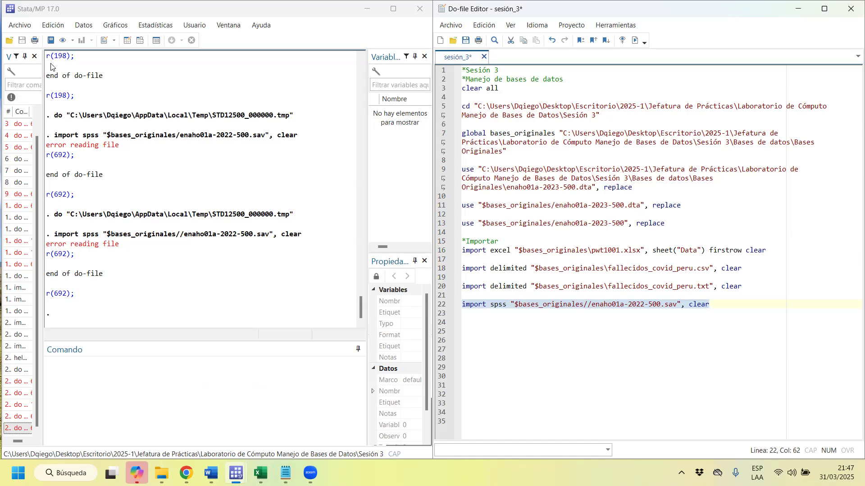
# Try to load Enaho01a-2022-500.sav through Stata's SPSS import dialog, and close the dialog.
pyautogui.click(19, 25)
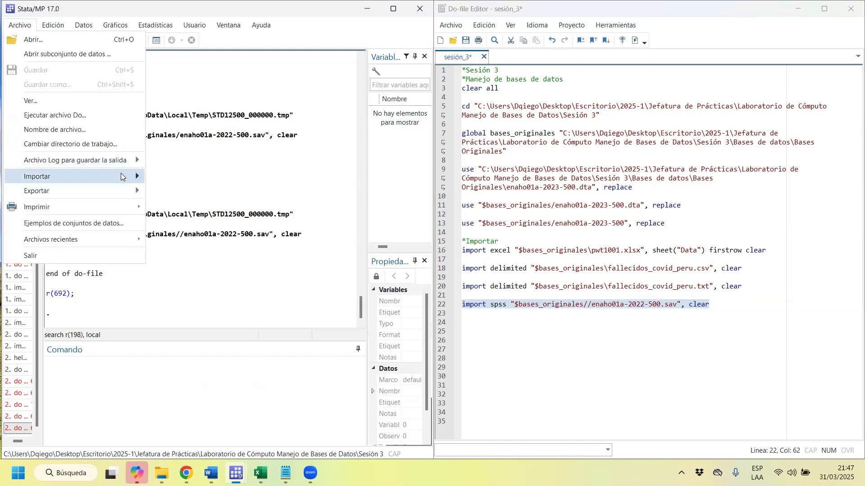
pyautogui.moveTo(121, 175)
pyautogui.click(274, 202)
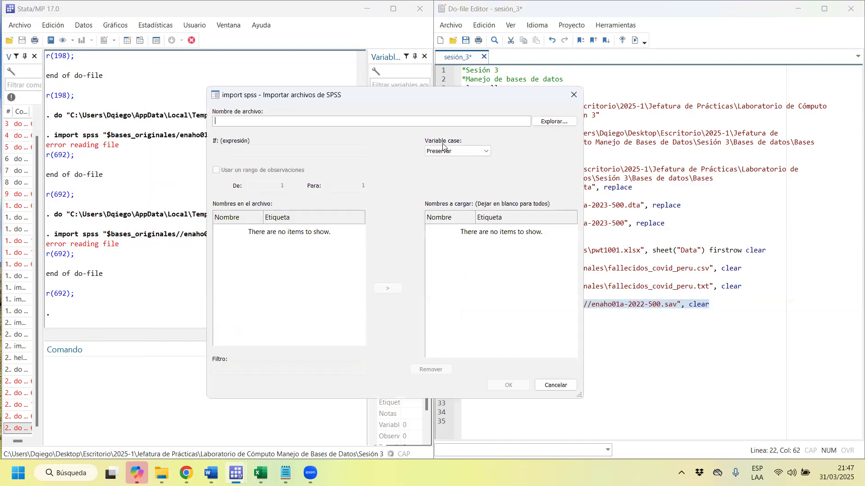
pyautogui.click(554, 123)
pyautogui.doubleClick(418, 182)
pyautogui.click(465, 258)
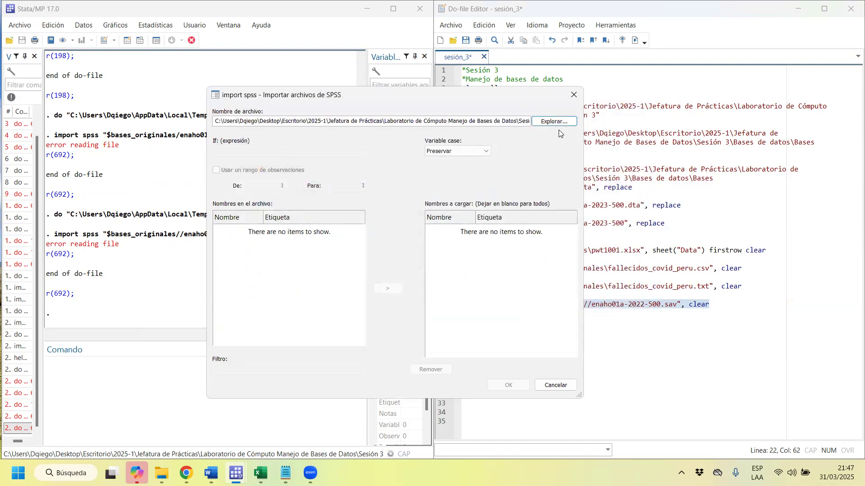
pyautogui.click(574, 95)
# Retry loading Enaho01a-2022-500.sav with the SPSS import dialog, then close it and return to the do-file.
pyautogui.click(20, 25)
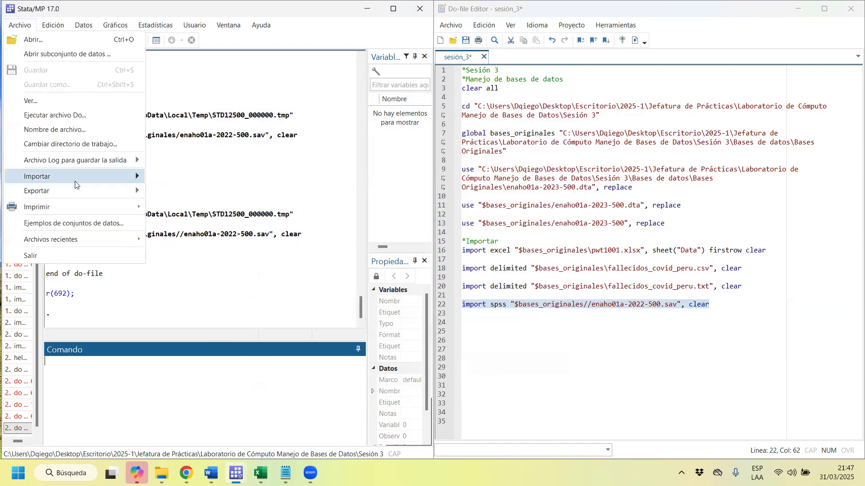
pyautogui.moveTo(75, 177)
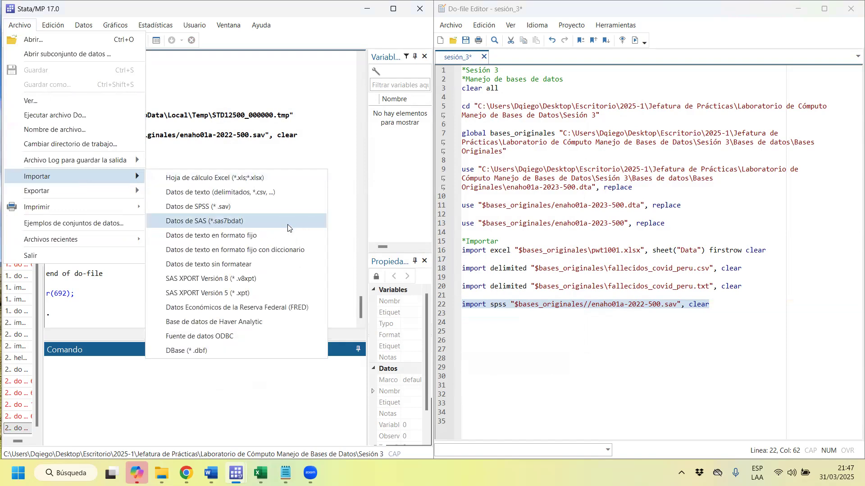
pyautogui.click(287, 209)
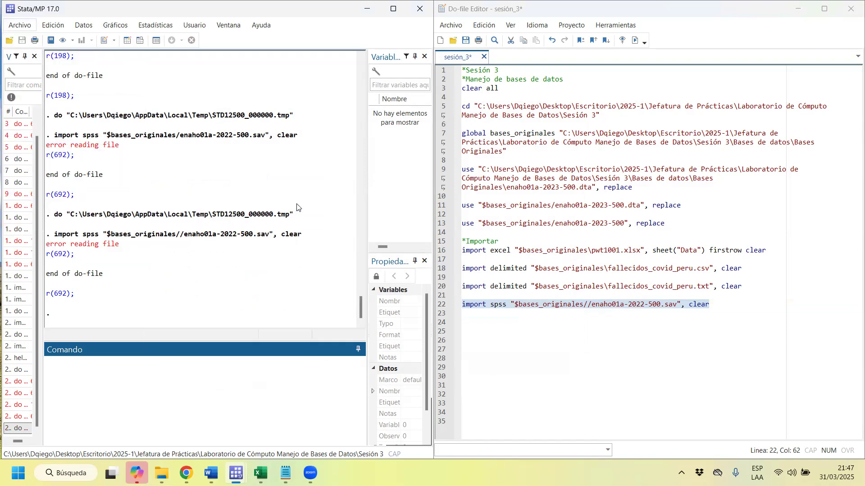
pyautogui.click(550, 122)
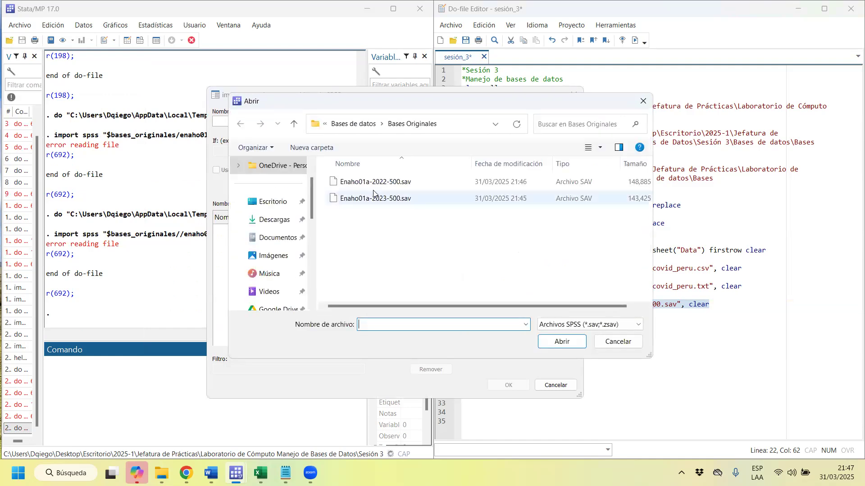
pyautogui.doubleClick(417, 186)
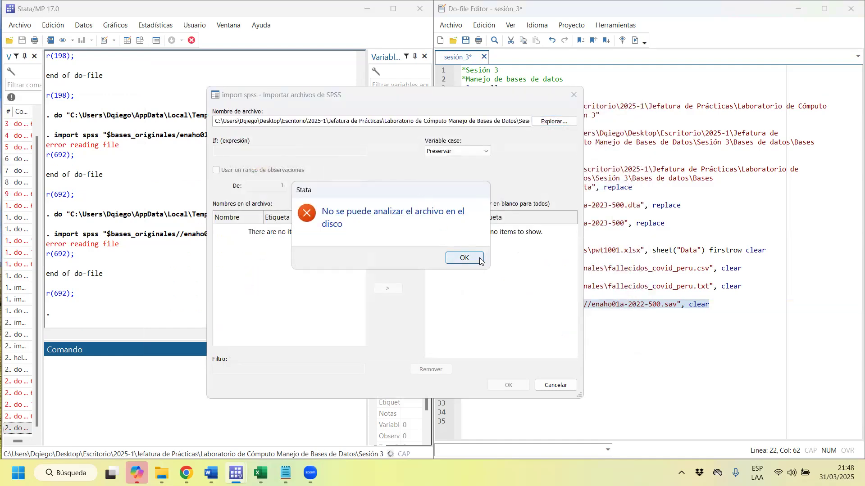
pyautogui.click(464, 258)
pyautogui.click(574, 95)
pyautogui.click(518, 340)
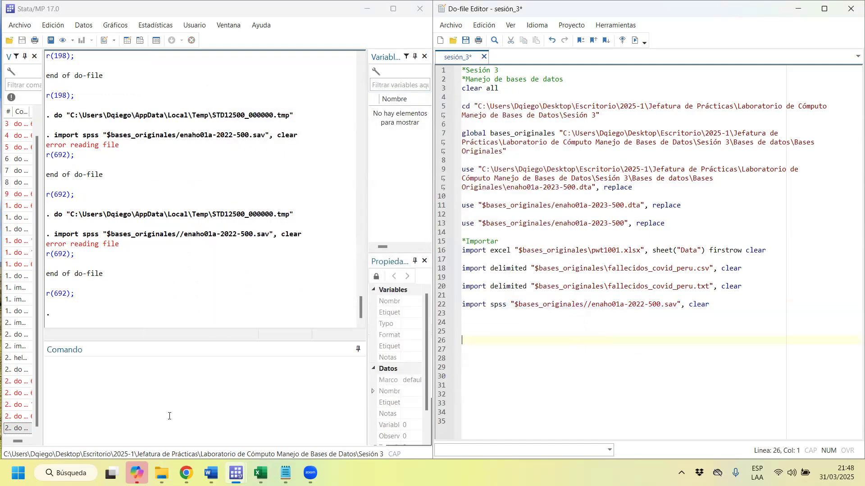
# Unblock Enaho01a-2023-500.sav in its file properties from the Bases Originales folder.
pyautogui.moveTo(162, 473)
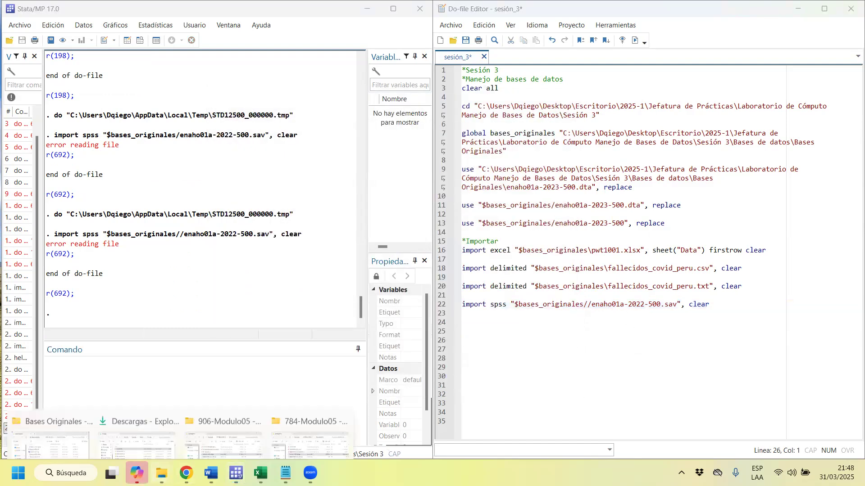
pyautogui.click(51, 443)
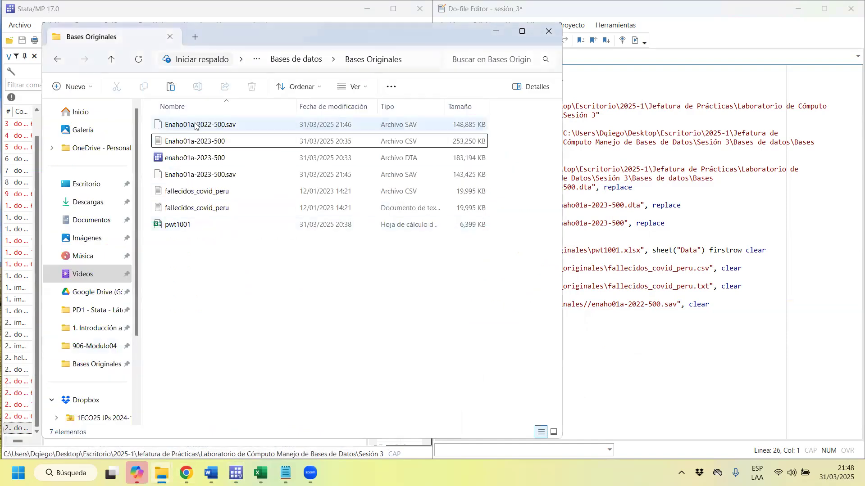
pyautogui.click(195, 125)
pyautogui.rightClick(197, 127)
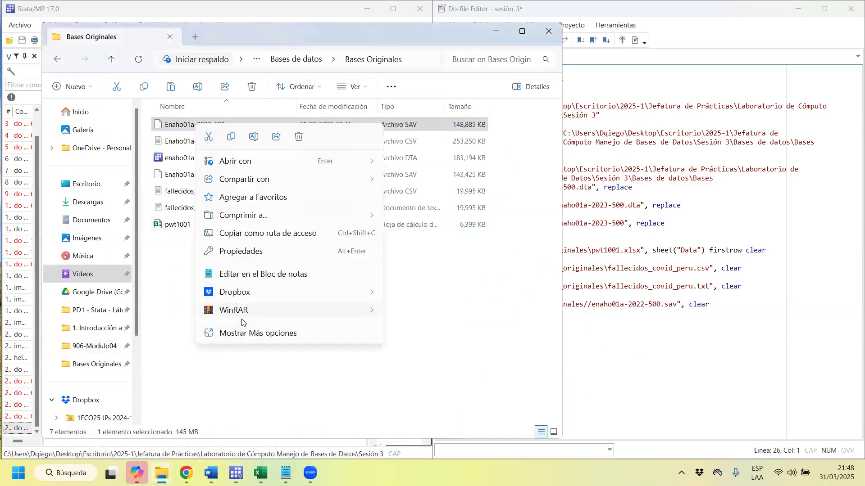
pyautogui.click(166, 347)
pyautogui.click(212, 175)
pyautogui.rightClick(220, 177)
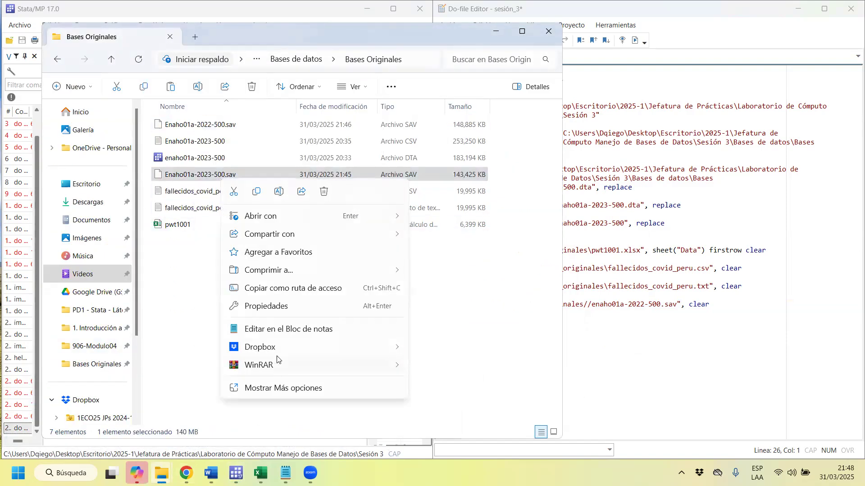
pyautogui.click(274, 306)
pyautogui.click(389, 401)
pyautogui.click(318, 444)
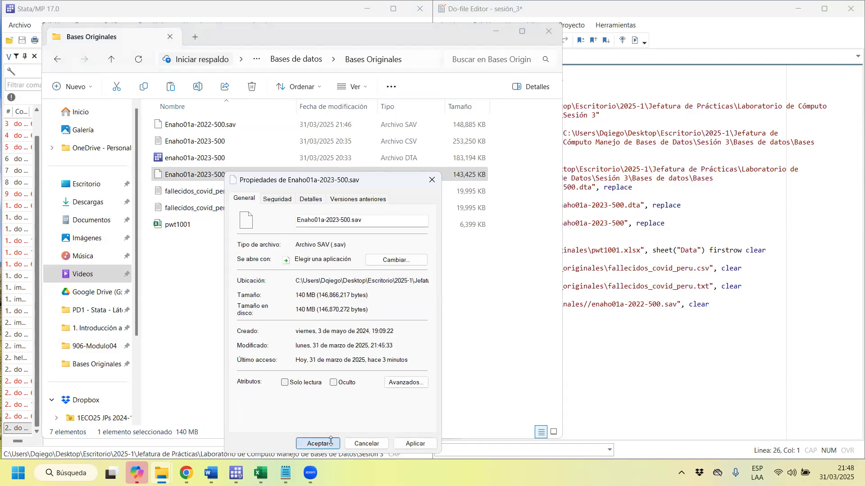
# Change the import spss file to enaho01a-2023-500.sav in the sesión_3 do-file and run the line.
pyautogui.click(581, 14)
pyautogui.click(643, 303)
pyautogui.press('BackSpace')
pyautogui.write('3')
pyautogui.moveTo(645, 303); pyautogui.dragTo(620, 301)
pyautogui.press('Home')
pyautogui.hotkey('shift', 'End')
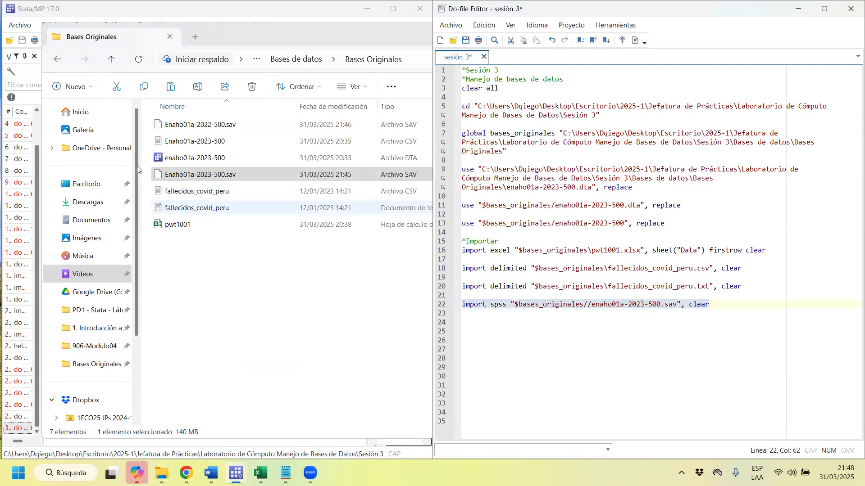
pyautogui.hotkey('ctrl', 'd')
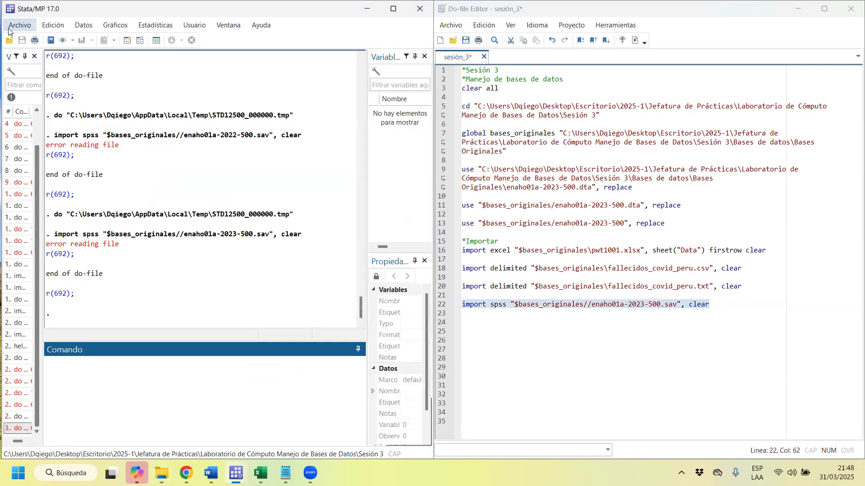
# Unblock Enaho01a-2022-500.sav in its file properties from the Bases Originales folder and apply the change.
pyautogui.click(9, 29)
pyautogui.click(162, 473)
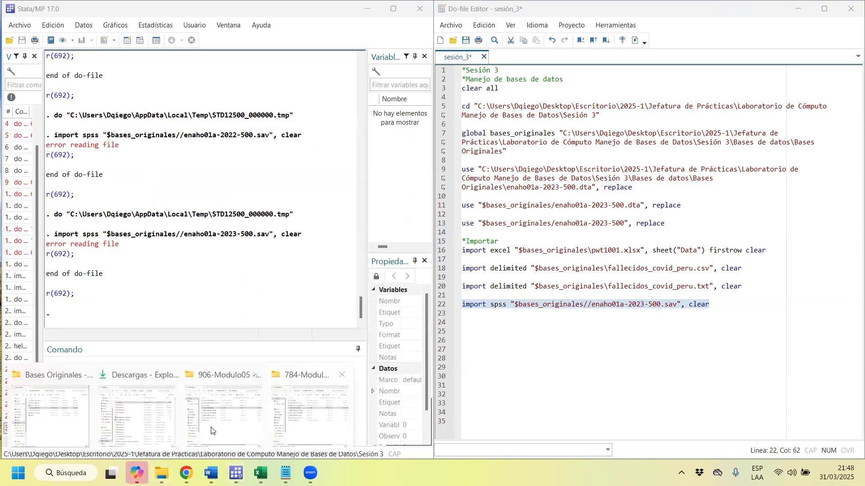
pyautogui.click(49, 414)
pyautogui.click(219, 123)
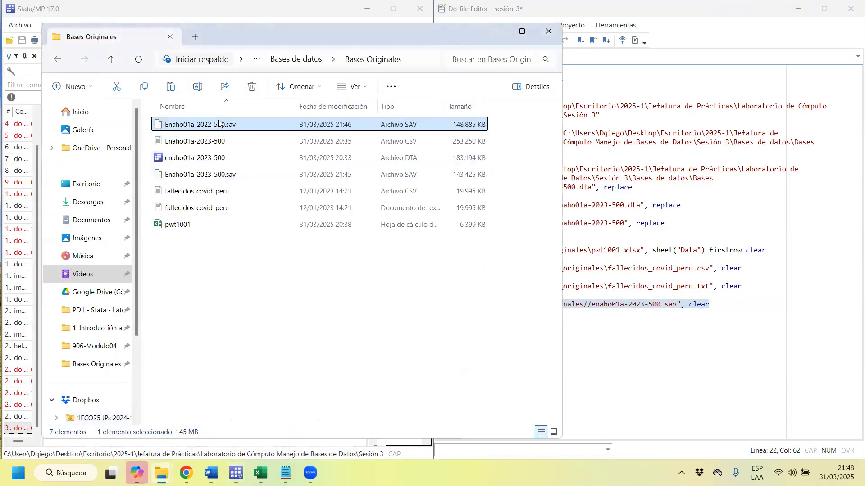
pyautogui.rightClick(218, 124)
pyautogui.click(266, 192)
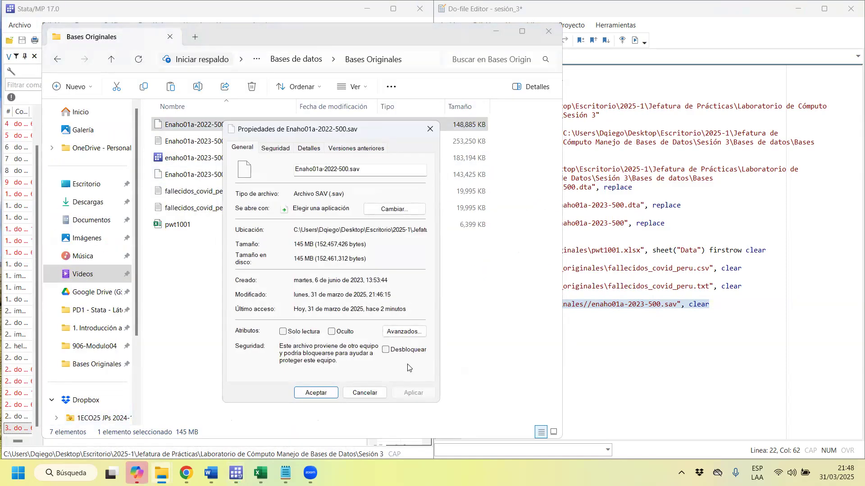
pyautogui.click(406, 351)
pyautogui.click(396, 393)
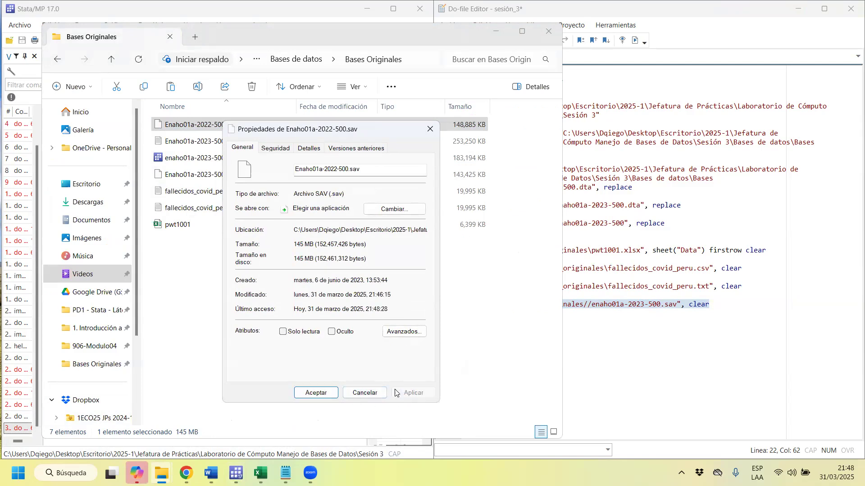
pyautogui.click(316, 393)
# Check the file properties of Enaho01a-2023-500.sav for a remaining security block.
pyautogui.click(234, 180)
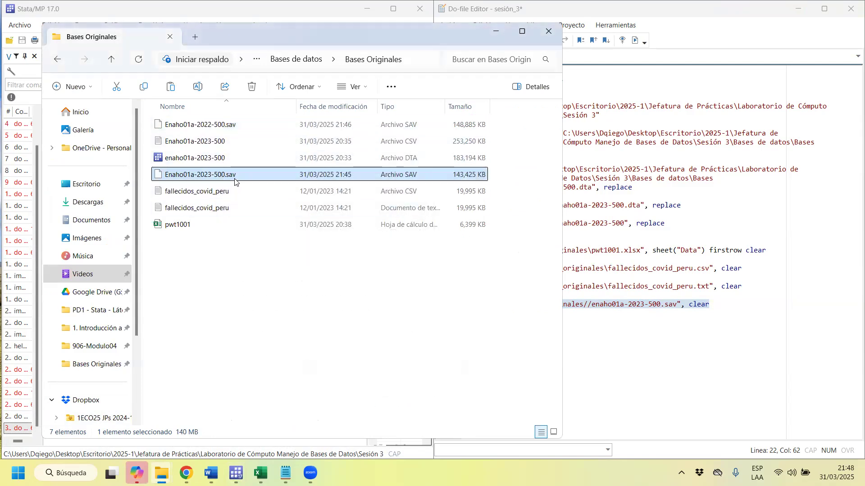
pyautogui.rightClick(234, 180)
pyautogui.click(279, 305)
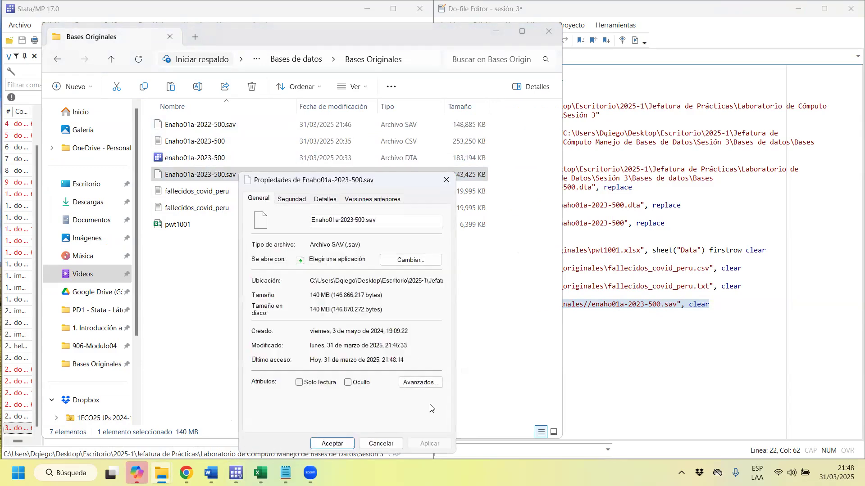
pyautogui.click(318, 444)
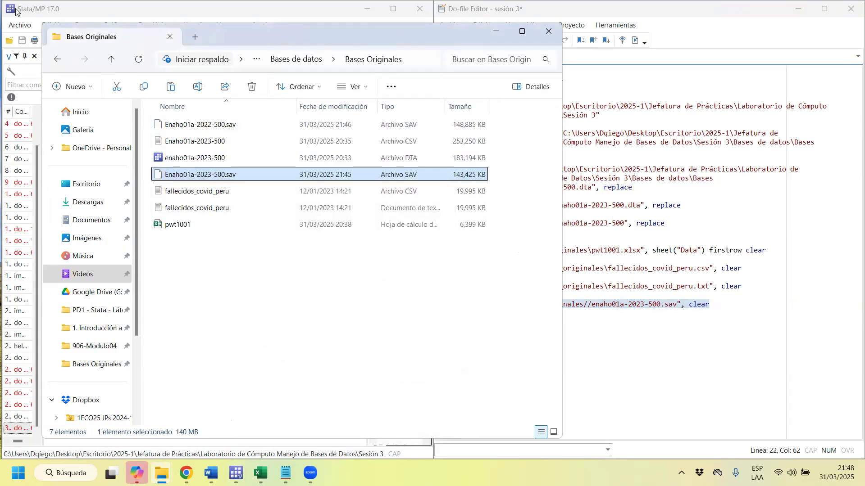
# Try to load Enaho01a-2022-500.sav through Stata's SPSS import dialog.
pyautogui.click(15, 11)
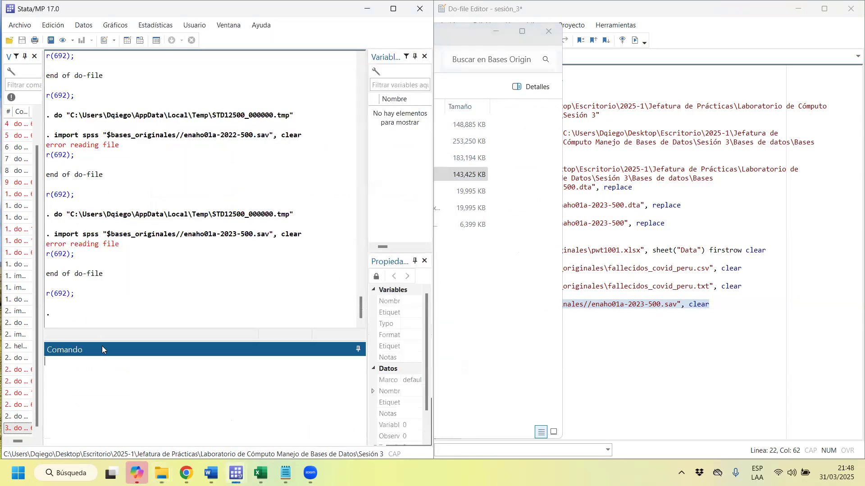
pyautogui.click(20, 25)
pyautogui.moveTo(57, 178)
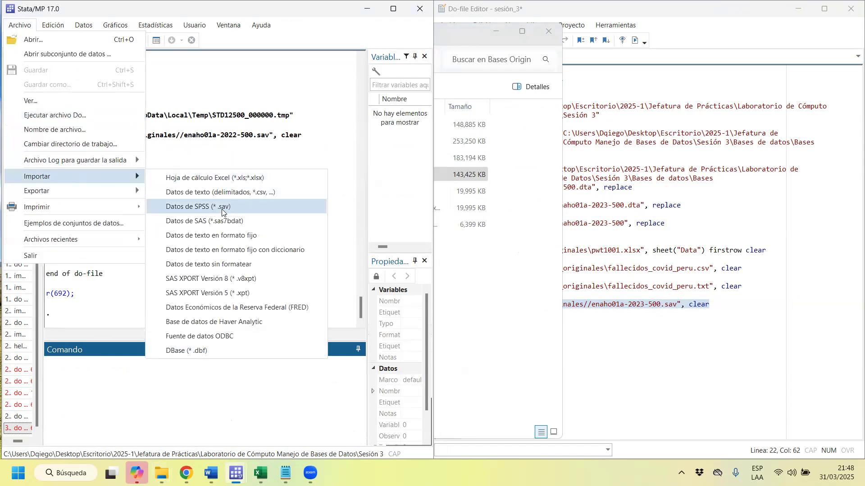
pyautogui.click(222, 209)
pyautogui.click(554, 120)
pyautogui.click(366, 183)
pyautogui.doubleClick(367, 182)
pyautogui.click(468, 259)
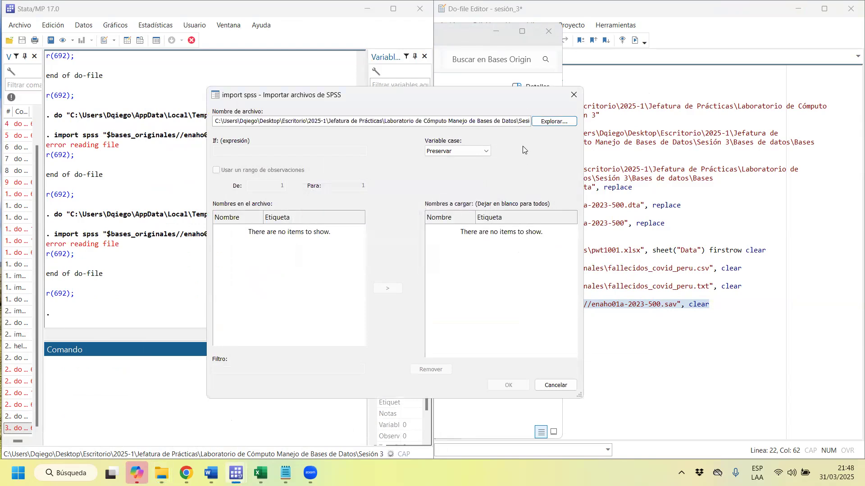
# Try to load Enaho01a-2023-500.sav in the SPSS import dialog instead, and close the dialog.
pyautogui.click(547, 122)
pyautogui.doubleClick(349, 199)
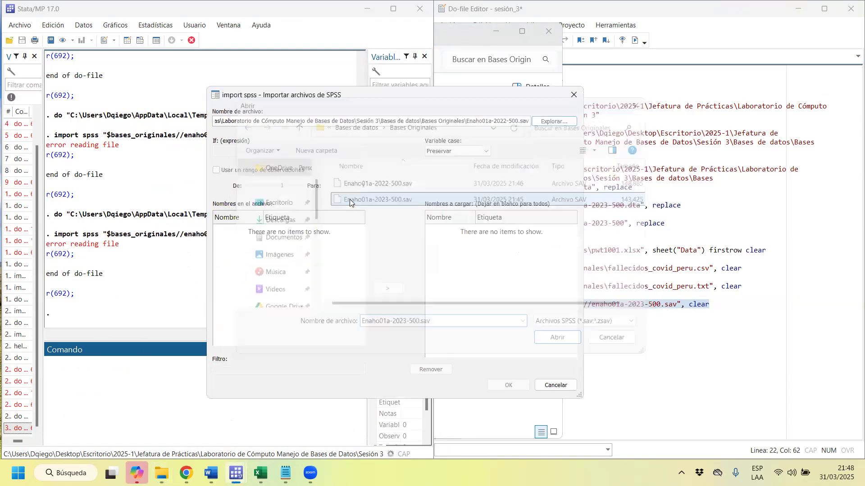
pyautogui.click(463, 258)
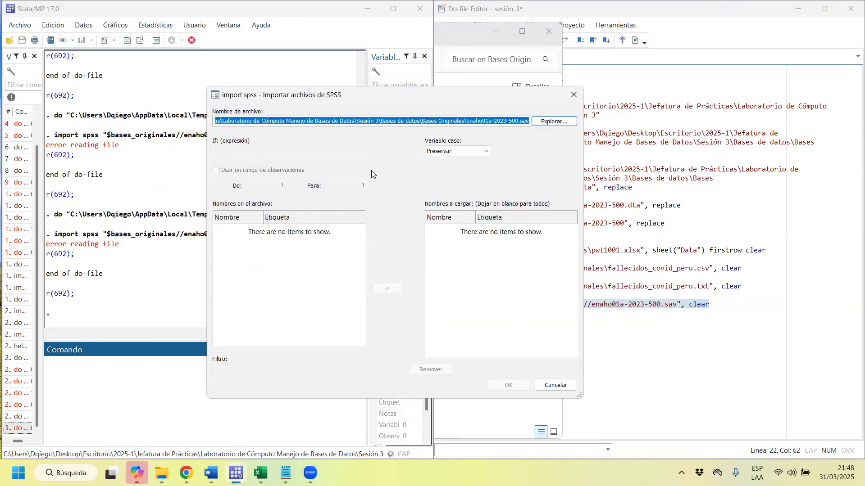
pyautogui.click(573, 95)
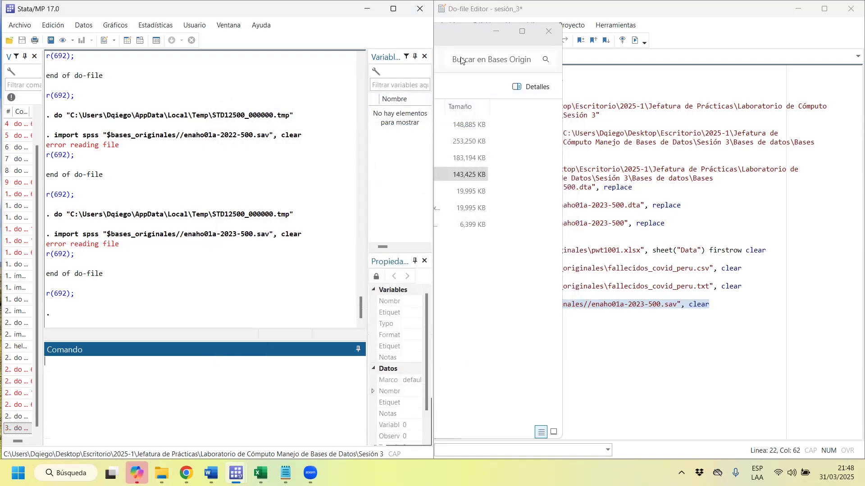
# Return to the sesión_3 do-file and rerun the import spss line for enaho01a-2023-500.sav.
pyautogui.click(560, 12)
pyautogui.click(556, 306)
pyautogui.moveTo(600, 305); pyautogui.dragTo(520, 312)
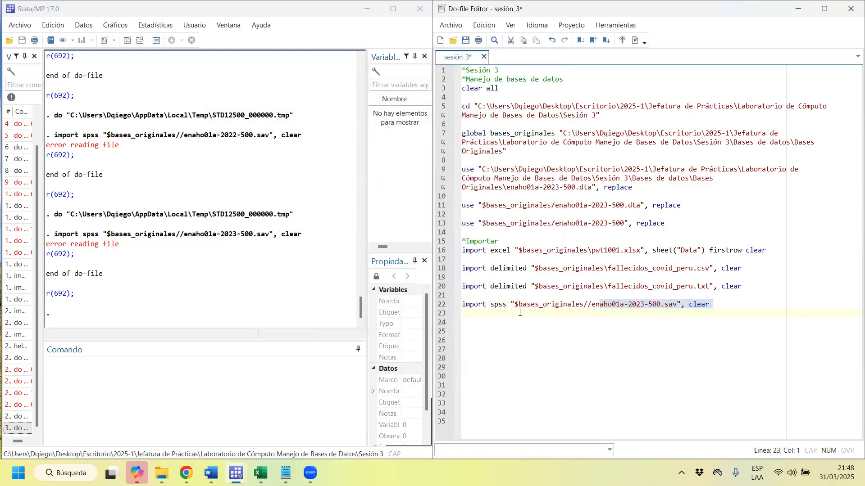
pyautogui.tripleClick(515, 307)
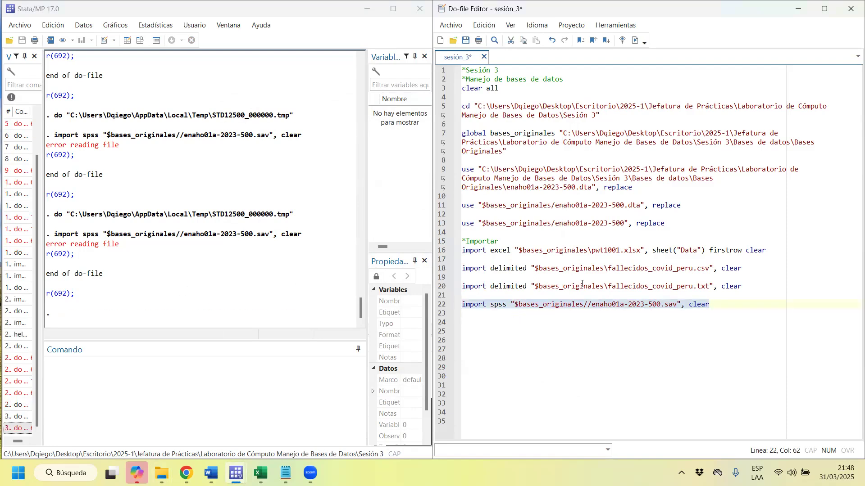
# Replace the double slash before enaho01a-2023-500.sav with a single backslash in the import spss path and run the line.
pyautogui.click(594, 305)
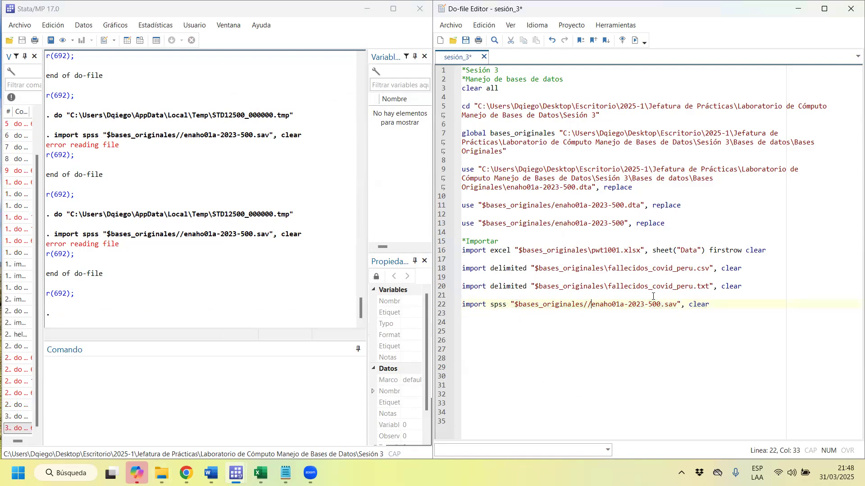
pyautogui.press('BackSpace')
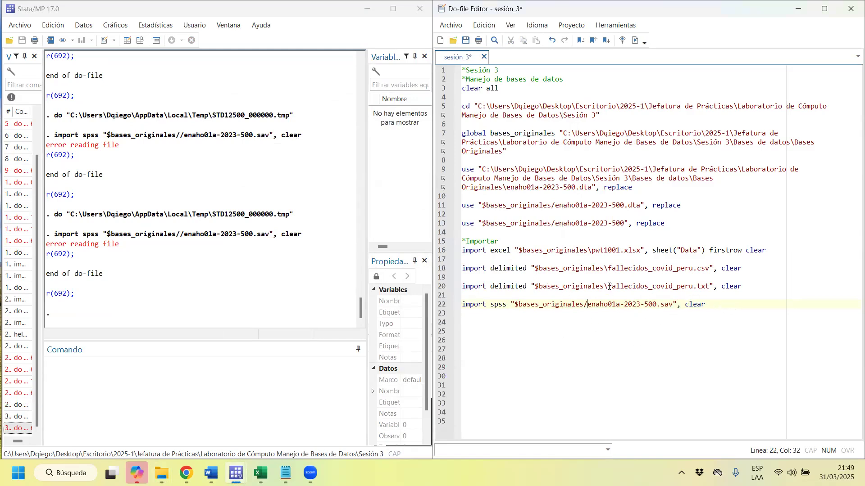
pyautogui.press('Left')
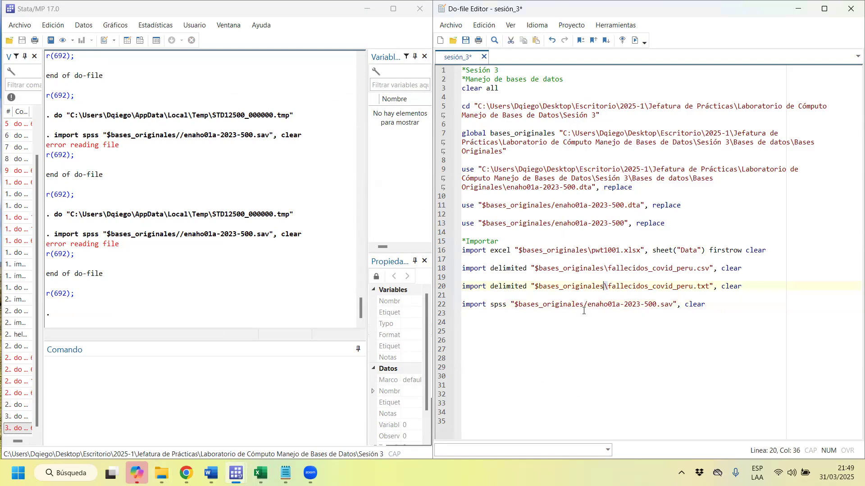
pyautogui.moveTo(588, 305)
pyautogui.mouseDown()
pyautogui.moveTo(598, 296)
pyautogui.moveTo(605, 305)
pyautogui.mouseUp()
pyautogui.write('\\')
pyautogui.hotkey('ctrl', 'd')
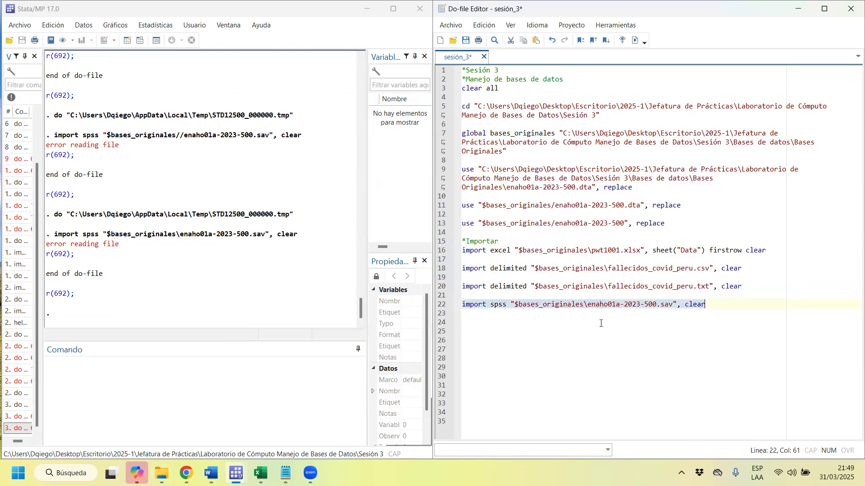
# Open the Stata help page for the import command with help import.
pyautogui.click(185, 381)
pyautogui.write('help')
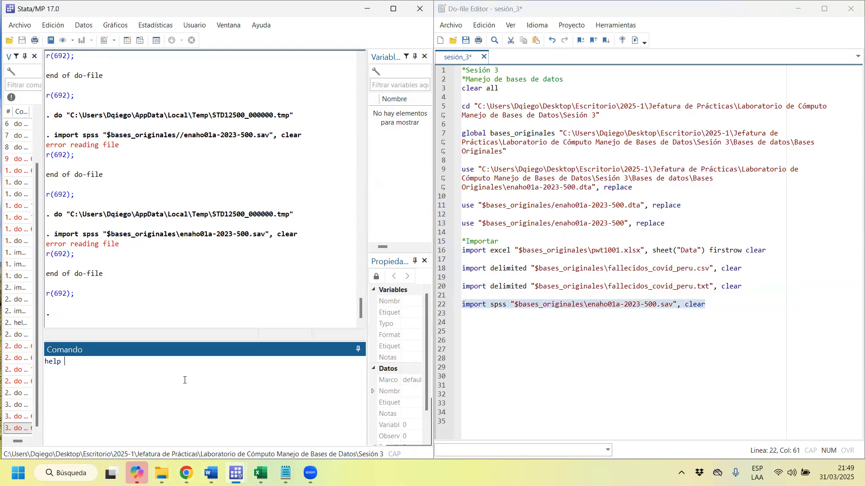
pyautogui.write(' imoor')
pyautogui.press('BackSpace')
pyautogui.press('BackSpace')
pyautogui.press('BackSpace')
pyautogui.write('port')
pyautogui.press('Return')
# Examine the import help's SAS and SPSS sections and the import spss syntax page, ending back on the import overview.
pyautogui.scroll(-8, 135, 291)
pyautogui.scroll(-10, 139, 290)
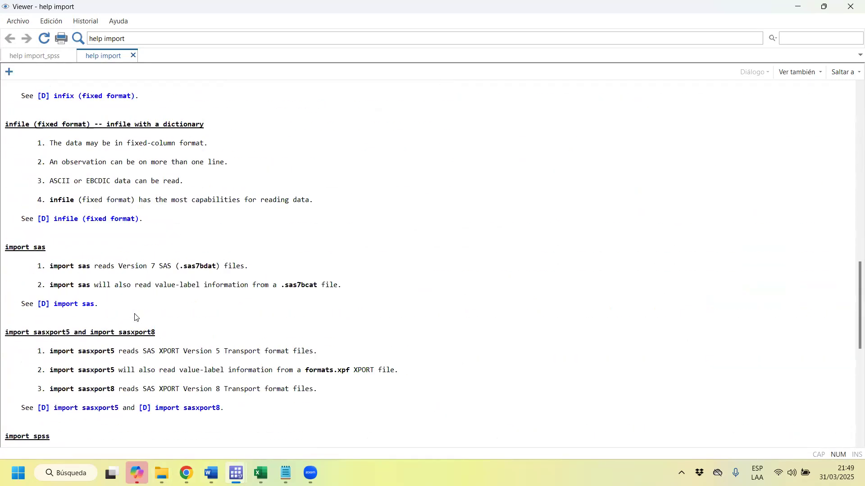
pyautogui.scroll(-1, 135, 317)
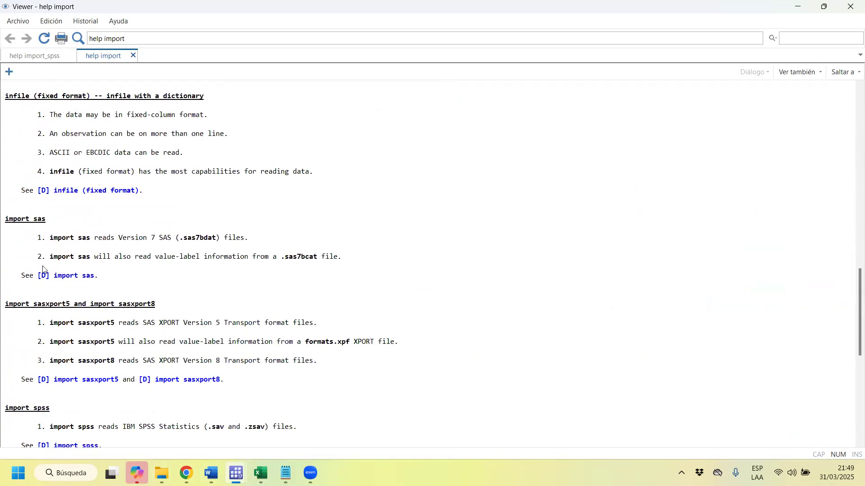
pyautogui.scroll(3, 70, 246)
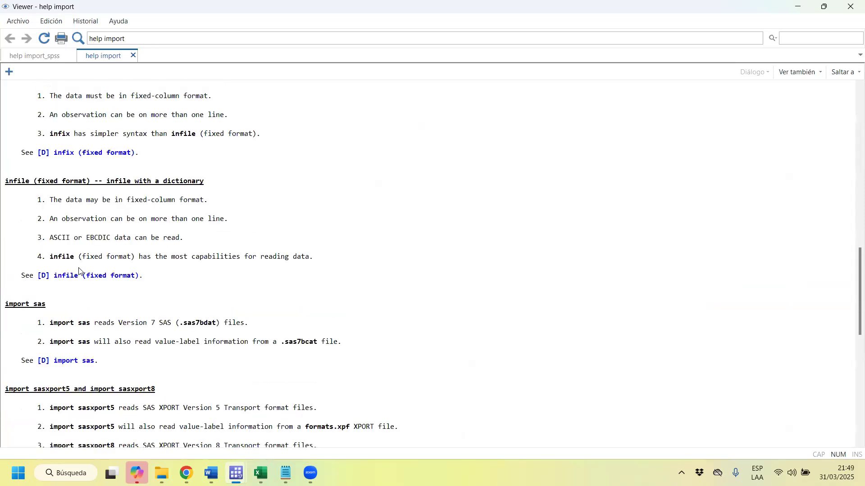
pyautogui.scroll(1, 81, 225)
pyautogui.scroll(-6, 92, 388)
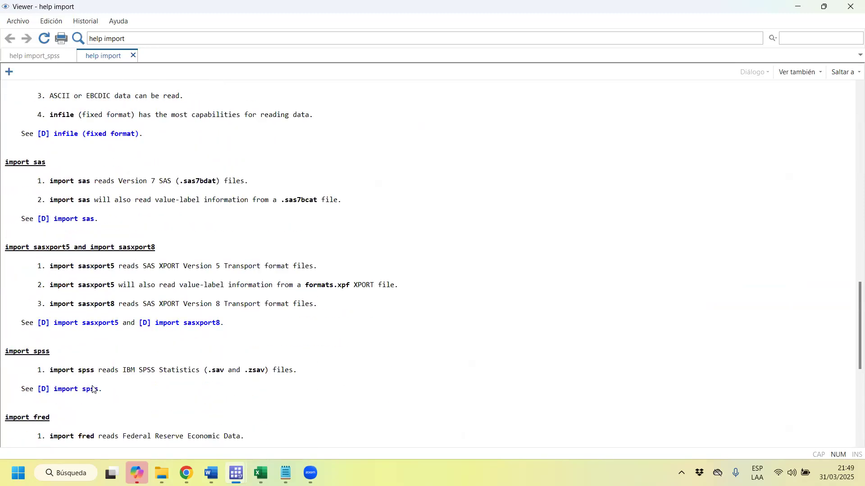
pyautogui.moveTo(34, 355); pyautogui.dragTo(93, 401)
pyautogui.click(76, 393)
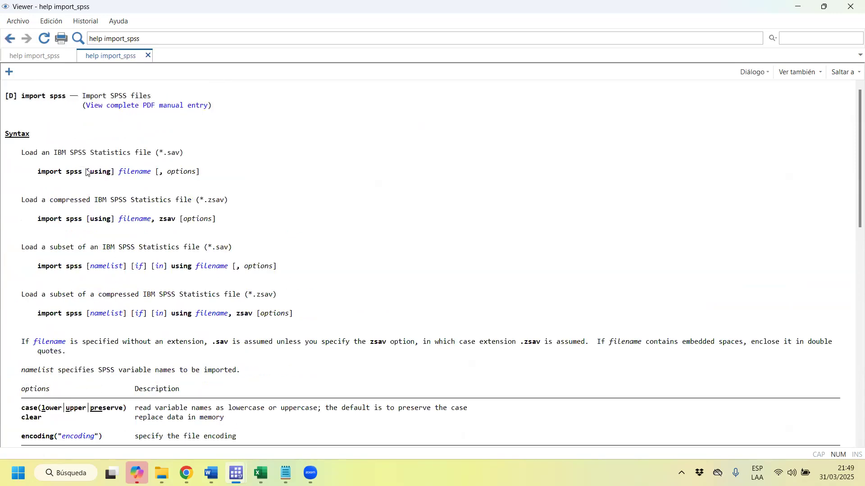
pyautogui.moveTo(36, 173); pyautogui.dragTo(116, 174)
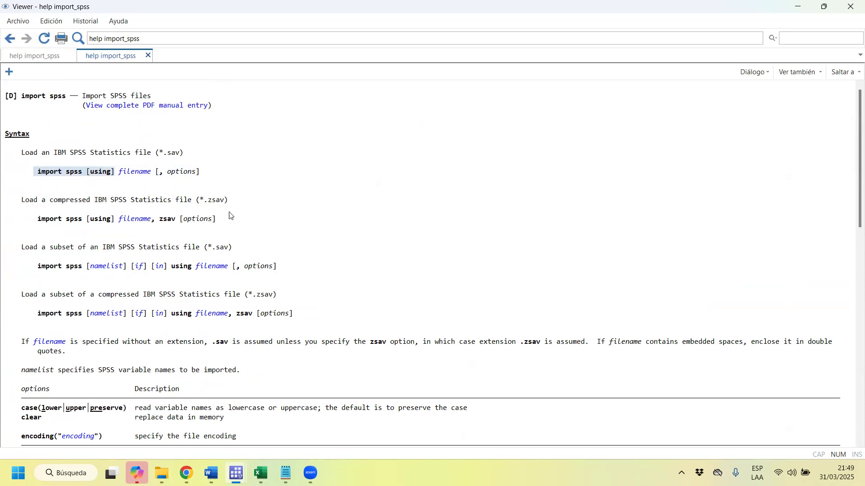
pyautogui.click(9, 39)
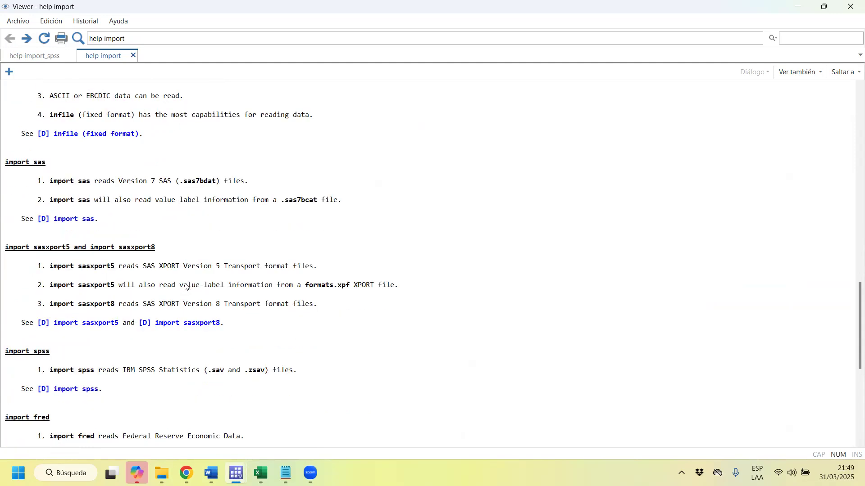
pyautogui.scroll(-3, 185, 287)
pyautogui.scroll(3, 185, 287)
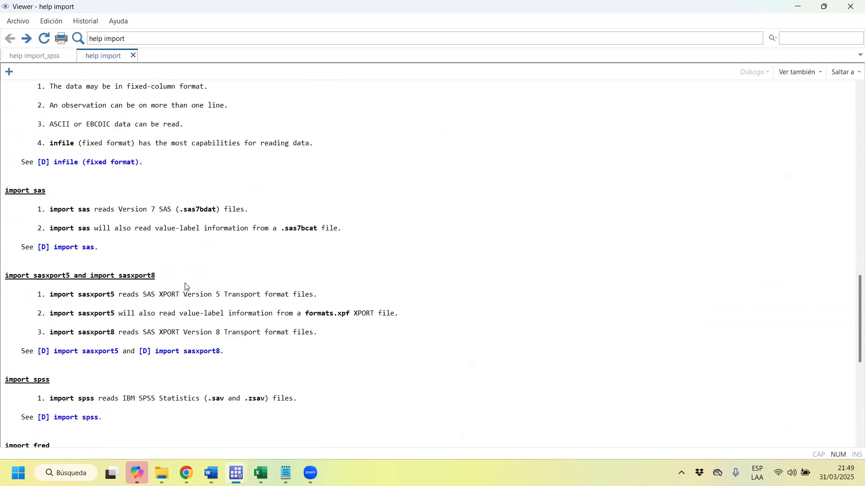
# Return to the sesión_3 do-file, change import spss to import sas for enaho01a-2023-500.sav, and try running the line.
pyautogui.click(793, 9)
pyautogui.click(508, 305)
pyautogui.press('BackSpace')
pyautogui.press('BackSpace')
pyautogui.press('BackSpace')
pyautogui.write('as')
pyautogui.moveTo(522, 305); pyautogui.dragTo(511, 299)
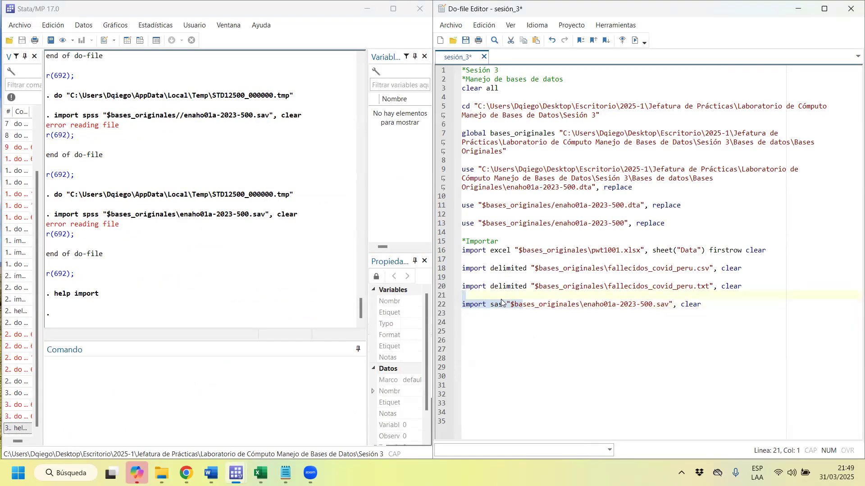
pyautogui.hotkey('ctrl', 'd')
# Try the same import line with sav as the import subcommand, running it twice.
pyautogui.click(501, 305)
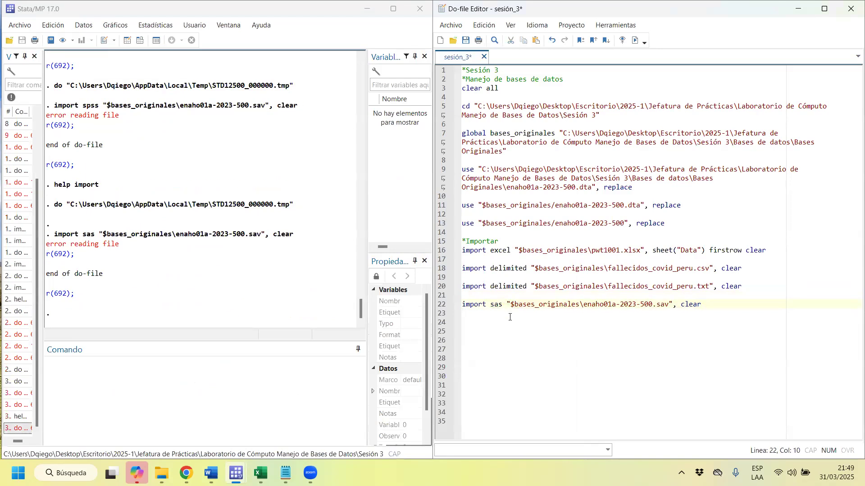
pyautogui.moveTo(493, 301); pyautogui.dragTo(528, 307)
pyautogui.hotkey('ctrl', 'd')
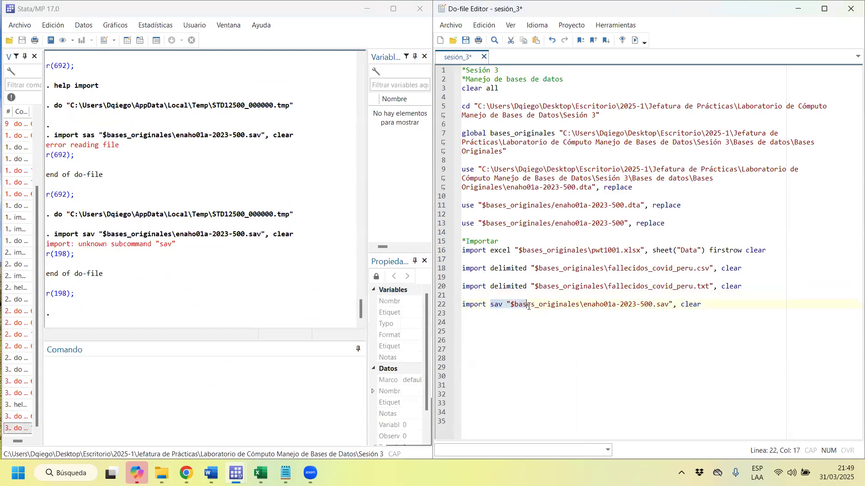
pyautogui.hotkey('ctrl', 'd')
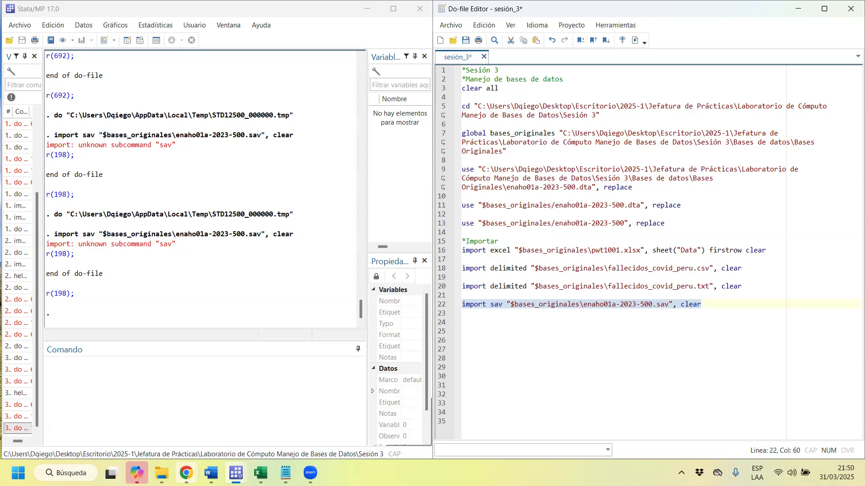
pyautogui.click(549, 339)
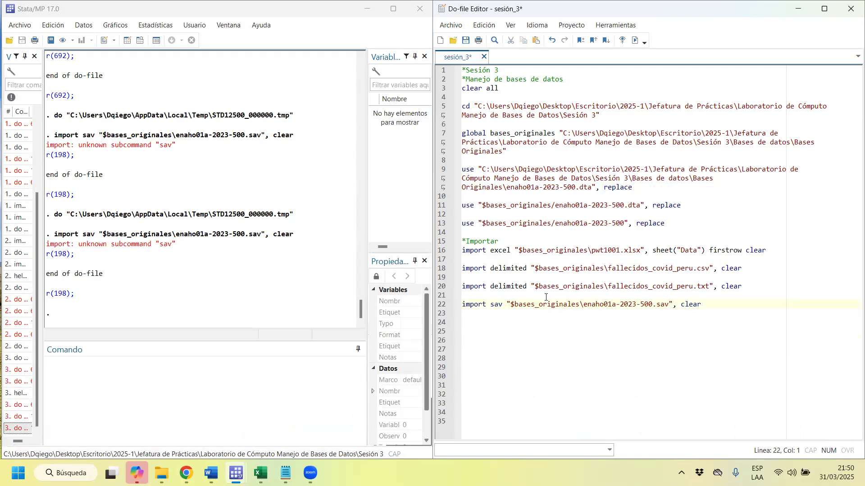
# Restore the import spss subcommand for enaho01a-2023-500.sav, comment that line out with an asterisk, and add blank lines below it.
pyautogui.click(503, 307)
pyautogui.press('BackSpace')
pyautogui.press('BackSpace')
pyautogui.press('BackSpace')
pyautogui.write('spss')
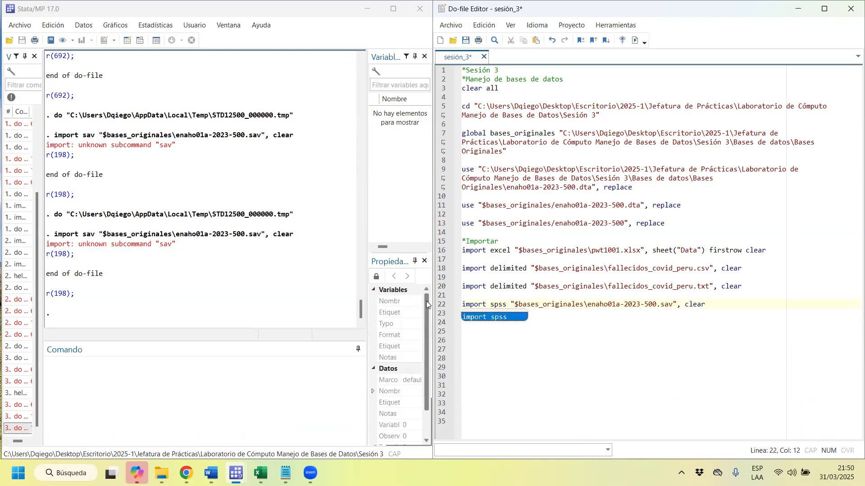
pyautogui.click(462, 305)
pyautogui.write('*')
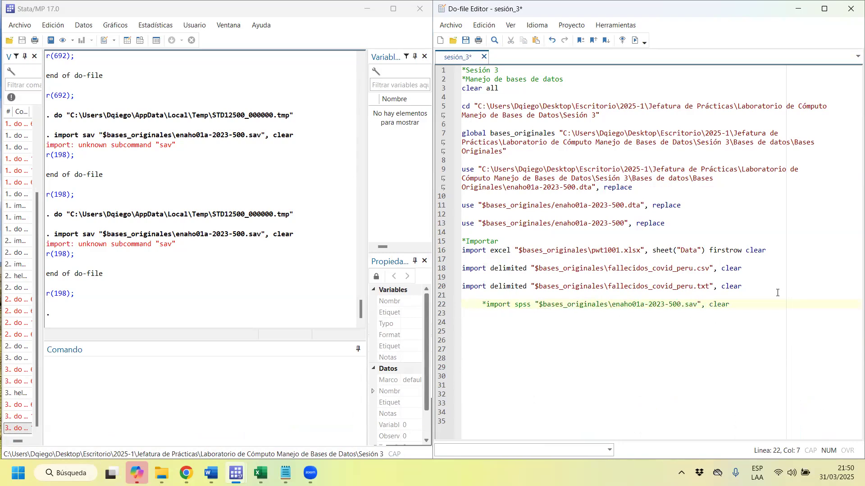
pyautogui.click(766, 303)
pyautogui.press('Return')
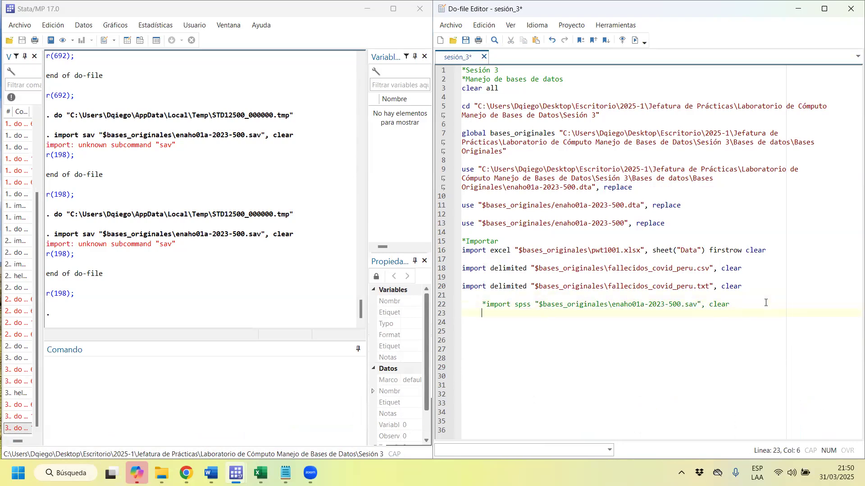
pyautogui.press('Return')
pyautogui.press('BackSpace')
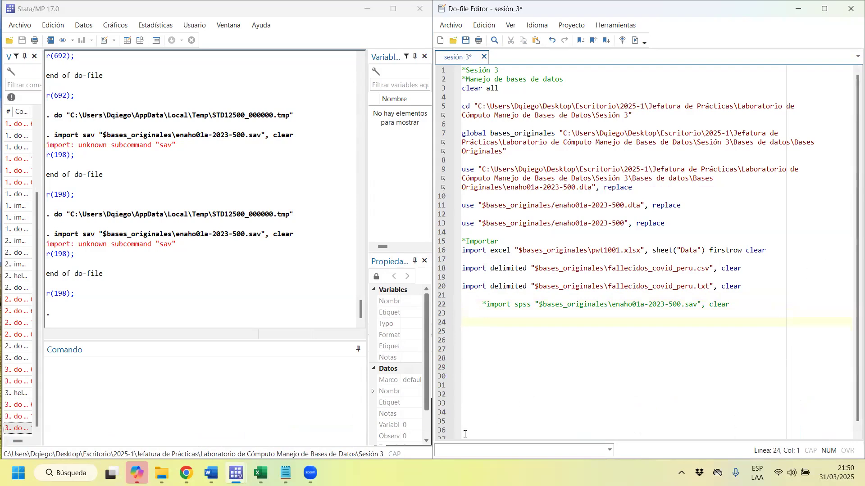
pyautogui.click(19, 25)
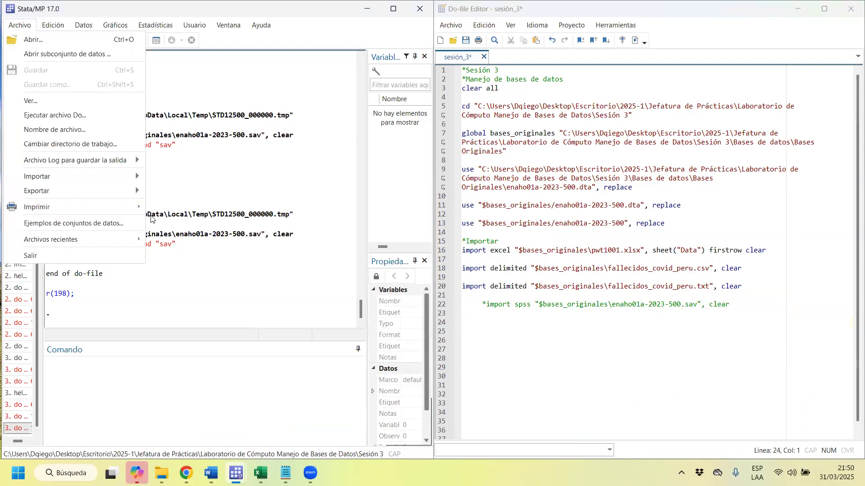
pyautogui.moveTo(126, 180)
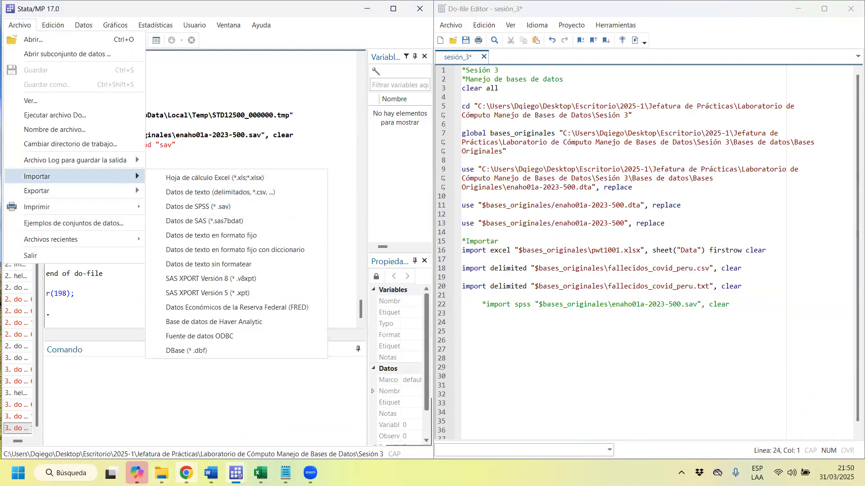
pyautogui.click(486, 325)
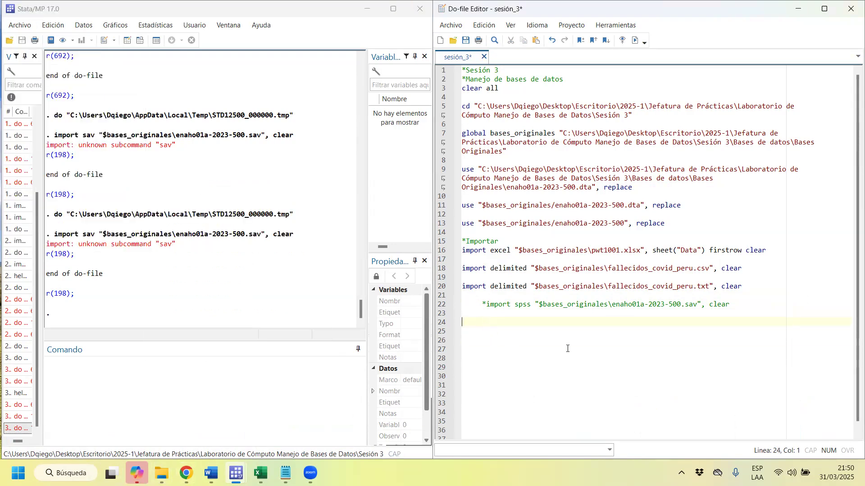
# Add the commands sysuse and webuse on separate lines below the commented import, with a blank line between them.
pyautogui.write('sys')
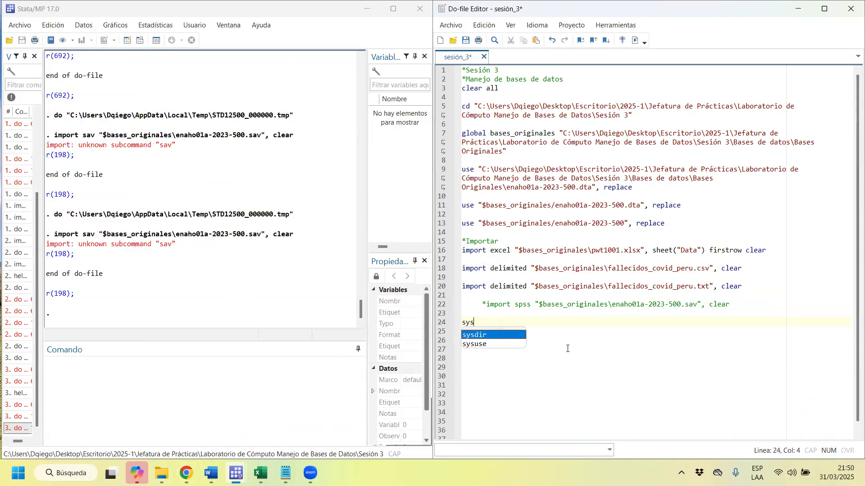
pyautogui.write('use')
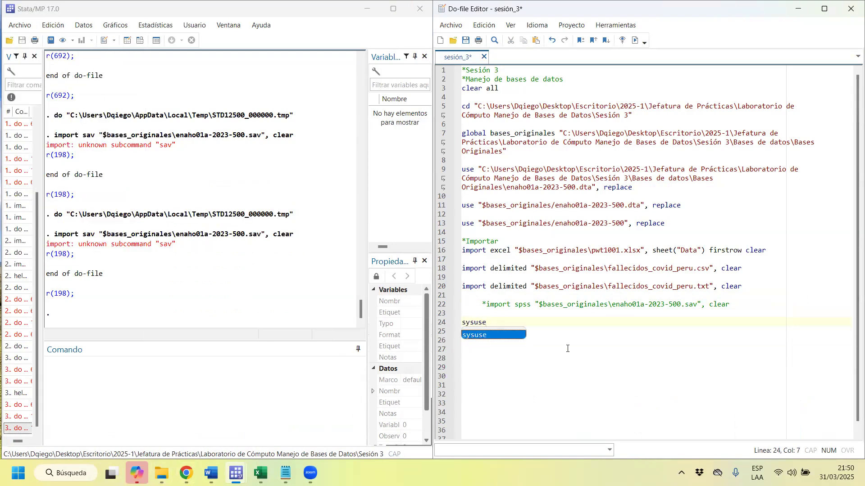
pyautogui.press('Return')
pyautogui.press('Return')
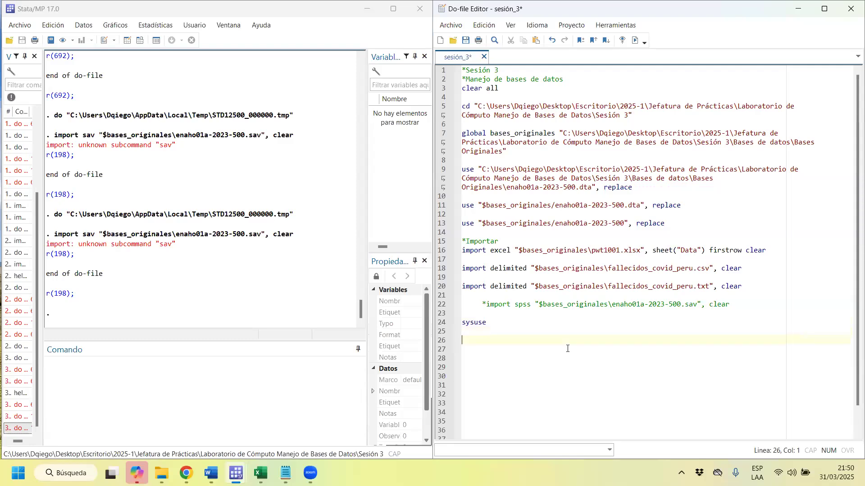
pyautogui.write('webuse')
pyautogui.press('Return')
pyautogui.press('Return')
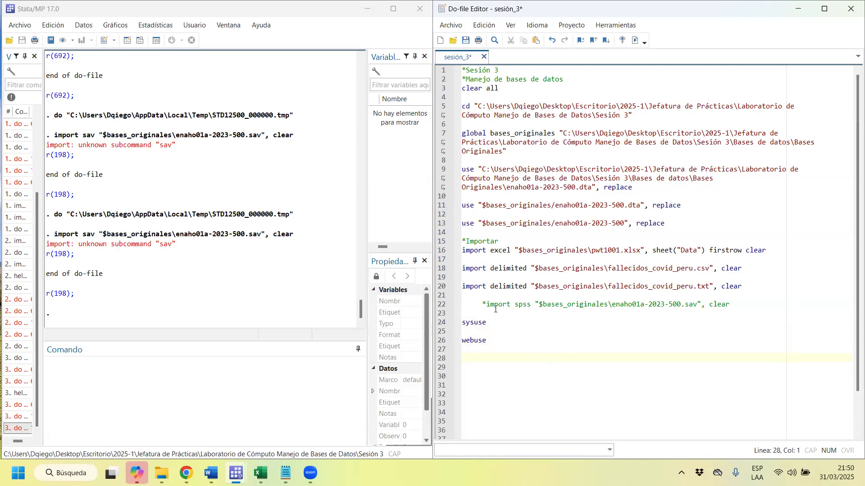
# Complete the sysuse line as sysuse auto, replace and run it.
pyautogui.moveTo(492, 322); pyautogui.dragTo(463, 324)
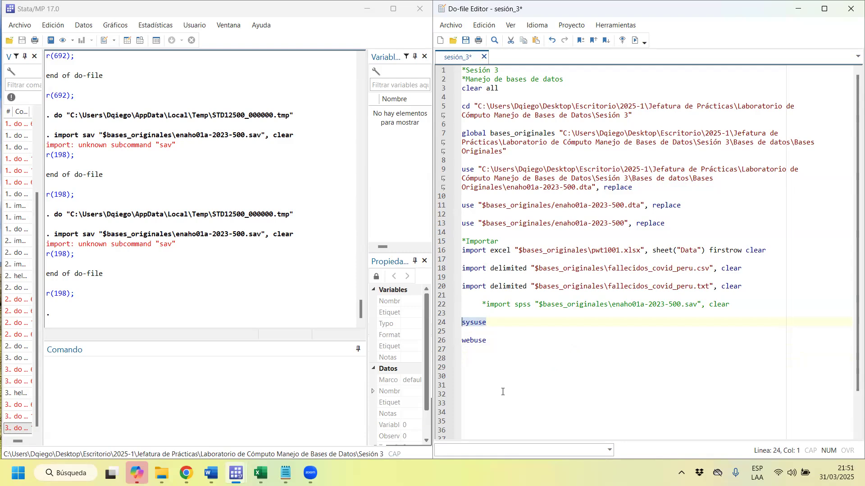
pyautogui.click(498, 326)
pyautogui.write('auto')
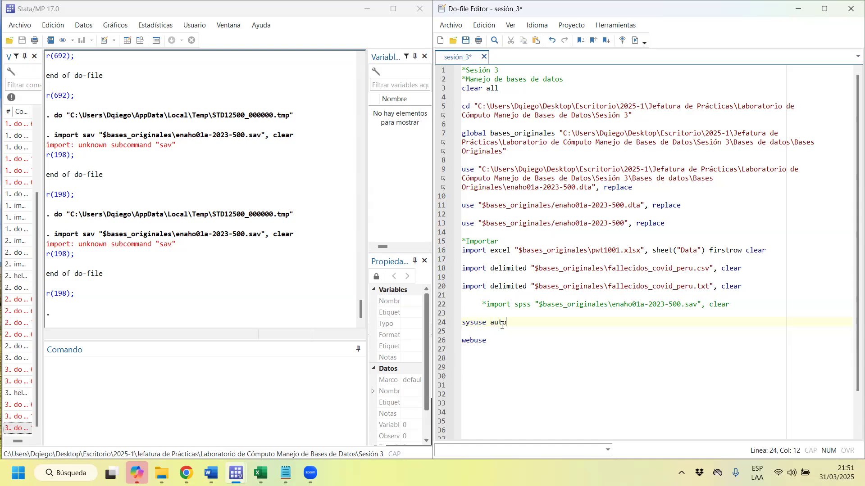
pyautogui.write(', replcae')
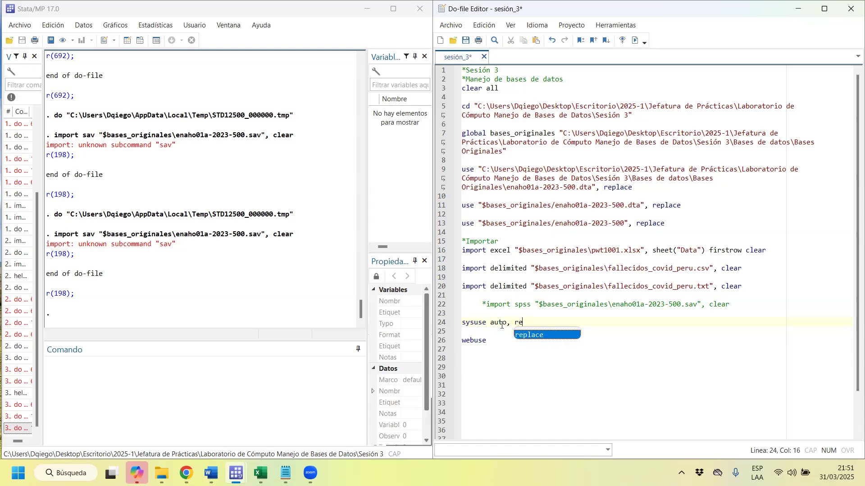
pyautogui.press('BackSpace')
pyautogui.press('BackSpace')
pyautogui.press('BackSpace')
pyautogui.write('ace')
pyautogui.moveTo(543, 322); pyautogui.dragTo(461, 322)
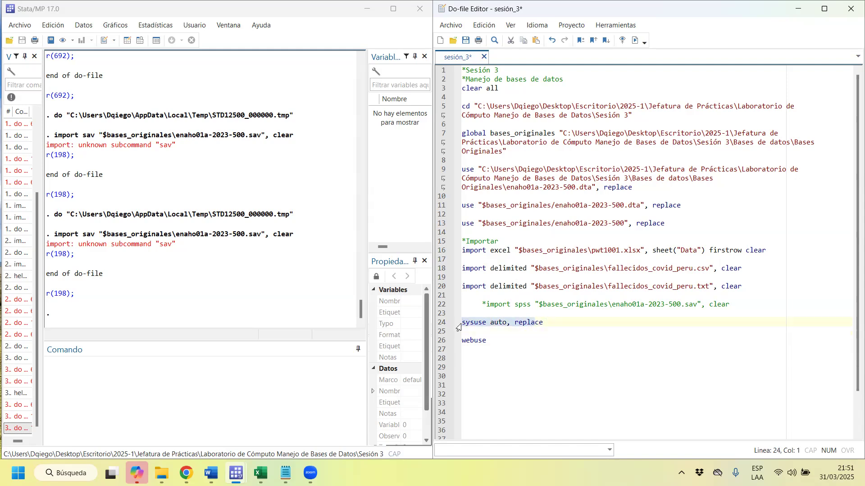
pyautogui.hotkey('ctrl', 'd')
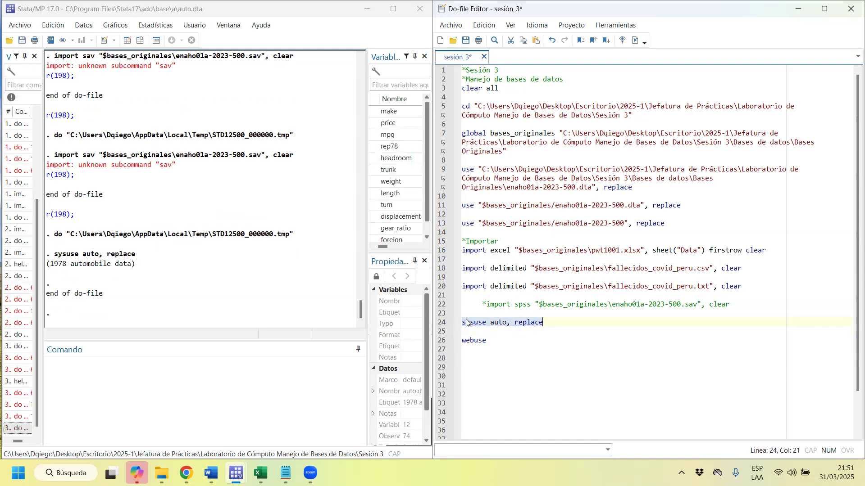
# Browse the auto dataset, examining the values of the first car and the Toyota Corona row across its variables, and close the data viewer.
pyautogui.click(140, 40)
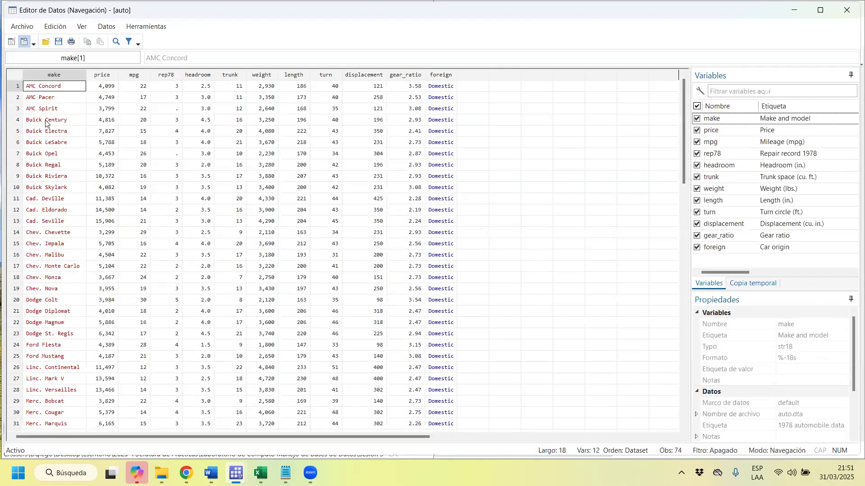
pyautogui.click(18, 87)
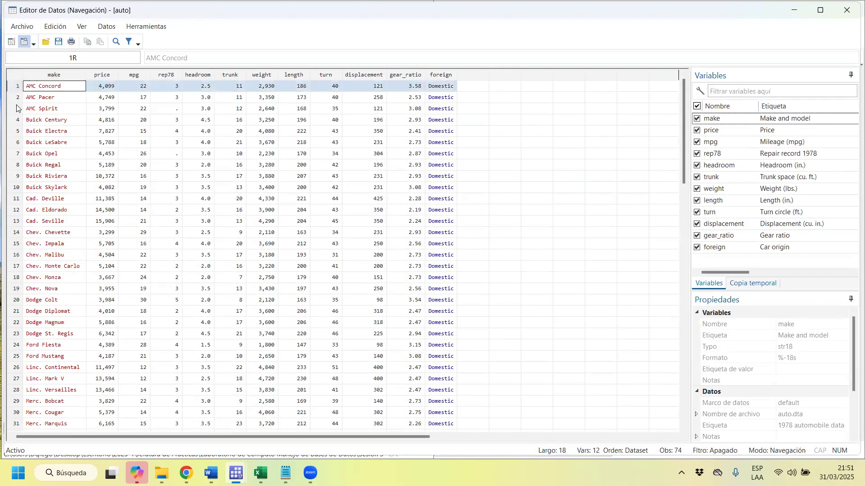
pyautogui.click(18, 98)
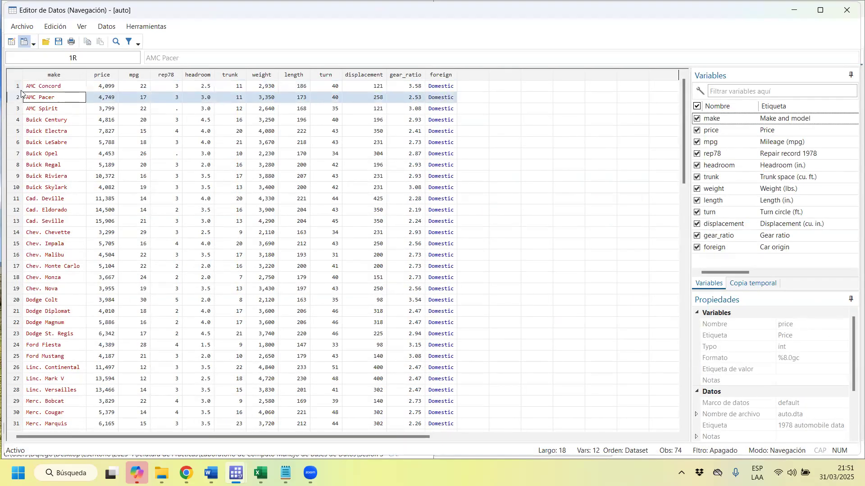
pyautogui.click(39, 89)
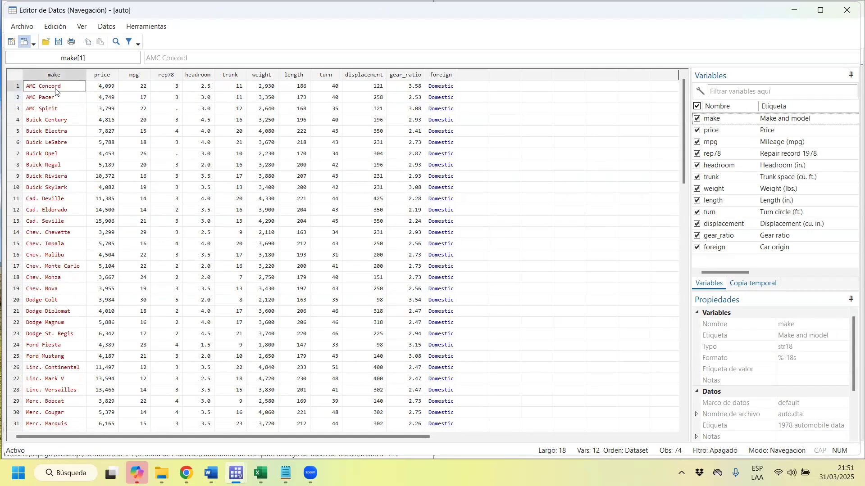
pyautogui.click(108, 87)
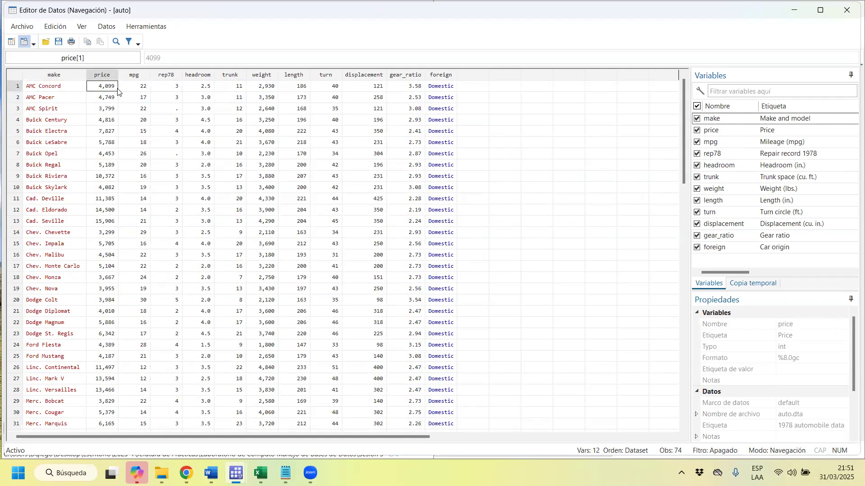
pyautogui.click(271, 88)
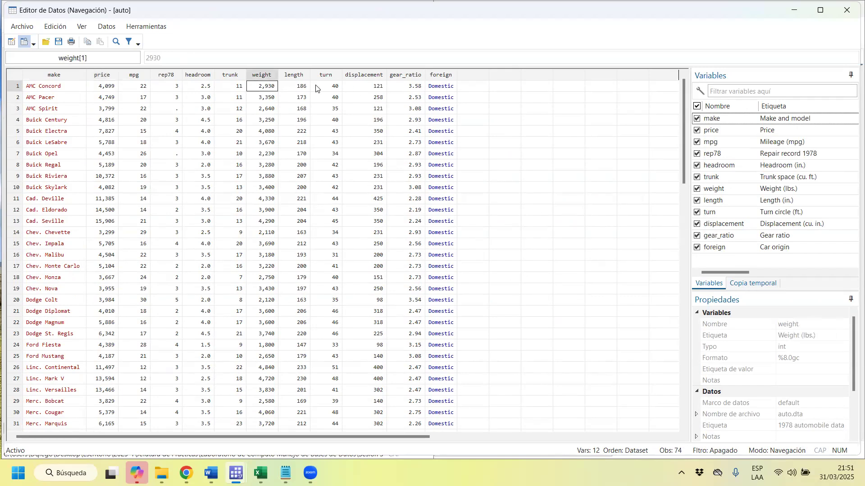
pyautogui.click(303, 91)
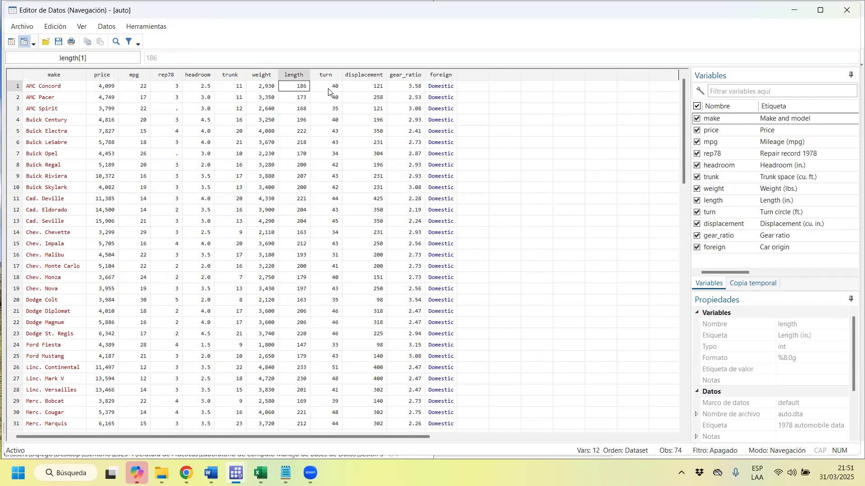
pyautogui.click(418, 87)
pyautogui.click(446, 89)
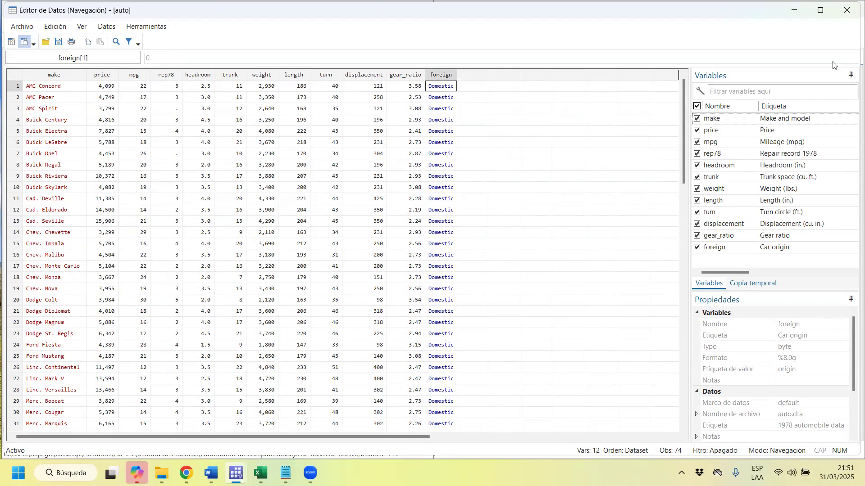
pyautogui.moveTo(683, 85); pyautogui.dragTo(684, 243)
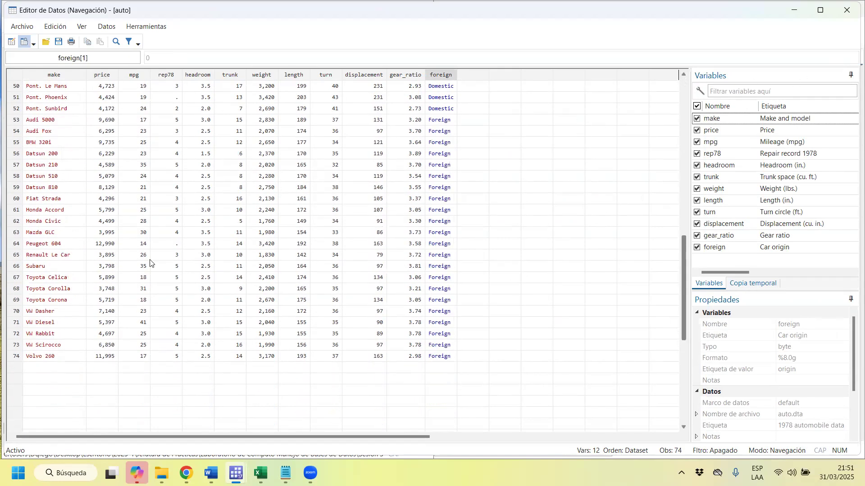
pyautogui.click(16, 300)
pyautogui.click(65, 300)
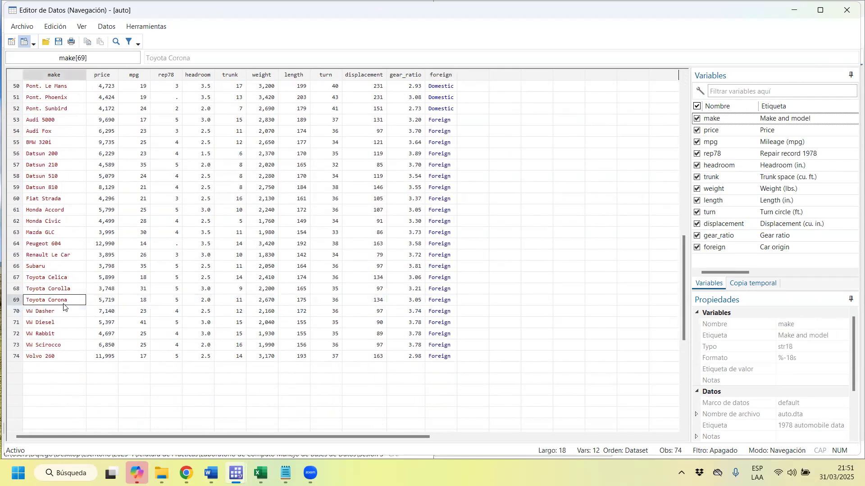
pyautogui.click(109, 301)
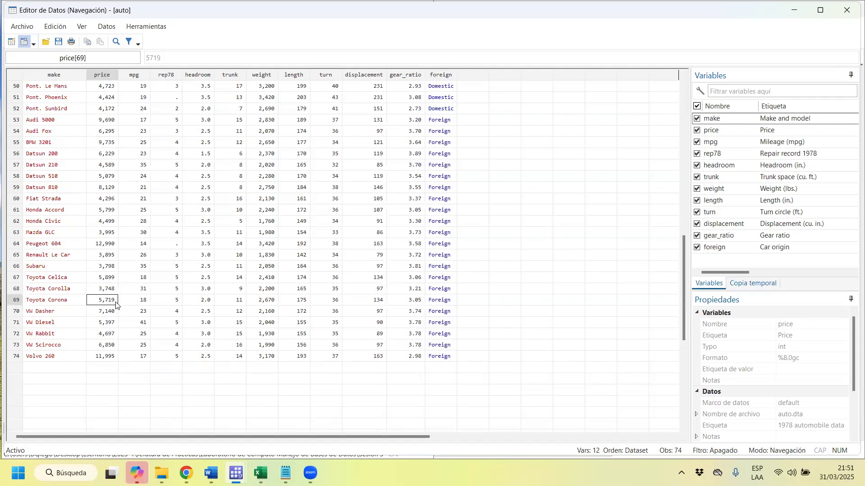
pyautogui.click(453, 305)
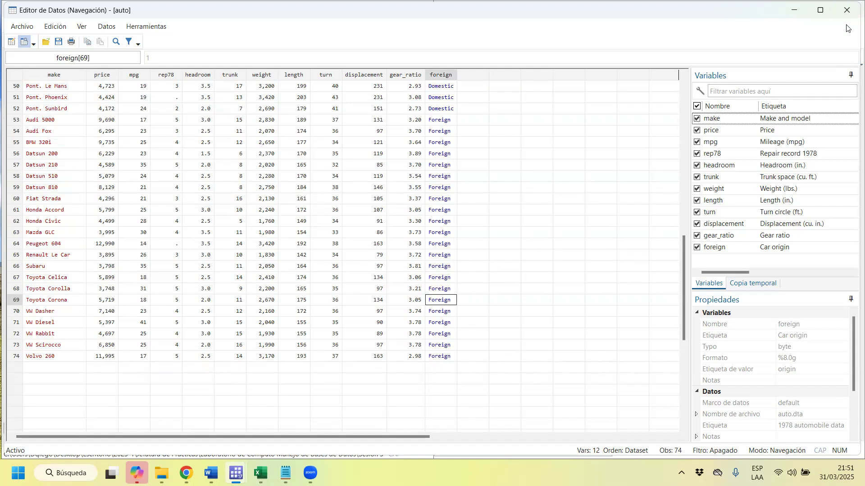
pyautogui.click(847, 10)
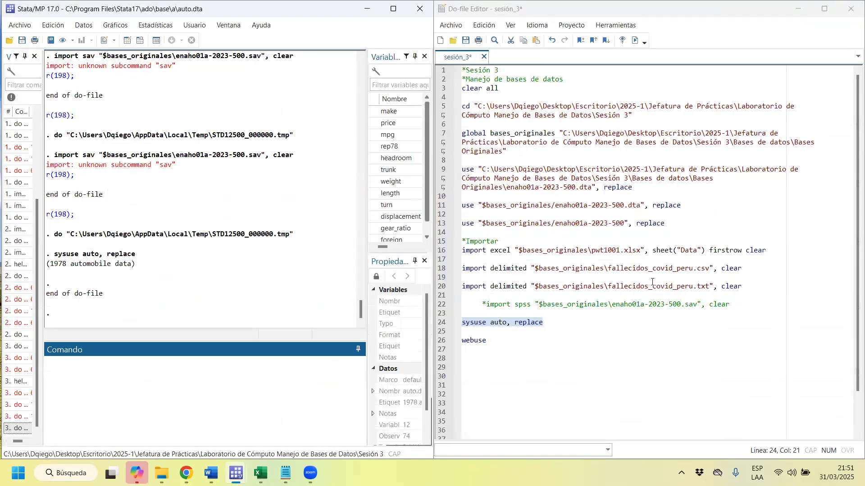
# Open the Stata help page for sysuse with h sysuse.
pyautogui.click(162, 396)
pyautogui.write('help sysuse')
pyautogui.press('Return')
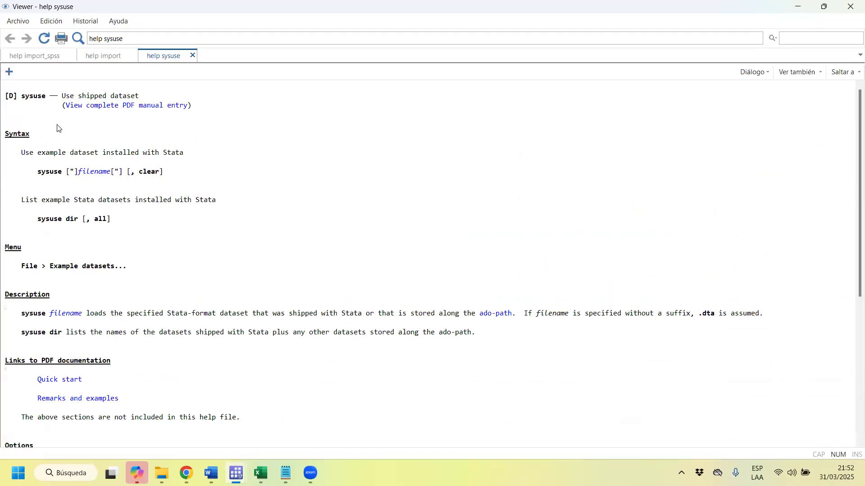
# Copy the dataset name lifeexp from the sysuse help's example and return to the end of the do-file's sysuse line.
pyautogui.scroll(-9, 140, 212)
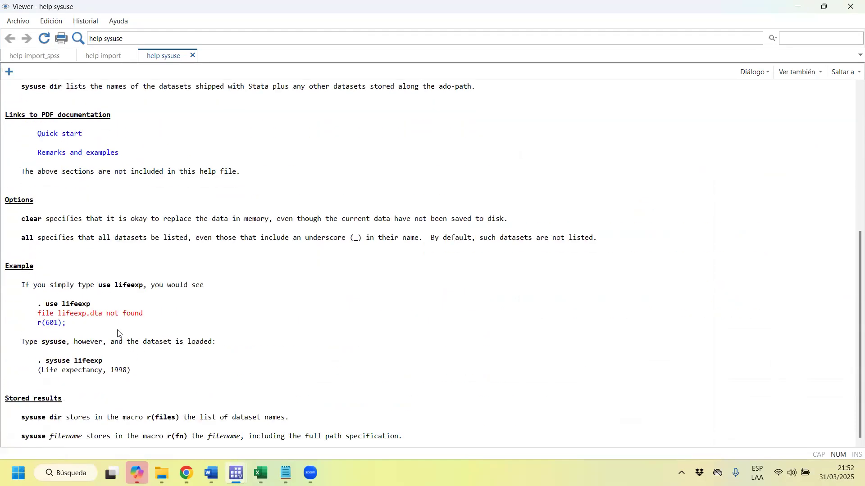
pyautogui.moveTo(103, 314); pyautogui.dragTo(70, 309)
pyautogui.moveTo(106, 370); pyautogui.dragTo(74, 361)
pyautogui.rightClick(77, 366)
pyautogui.click(85, 260)
pyautogui.click(798, 6)
pyautogui.click(582, 325)
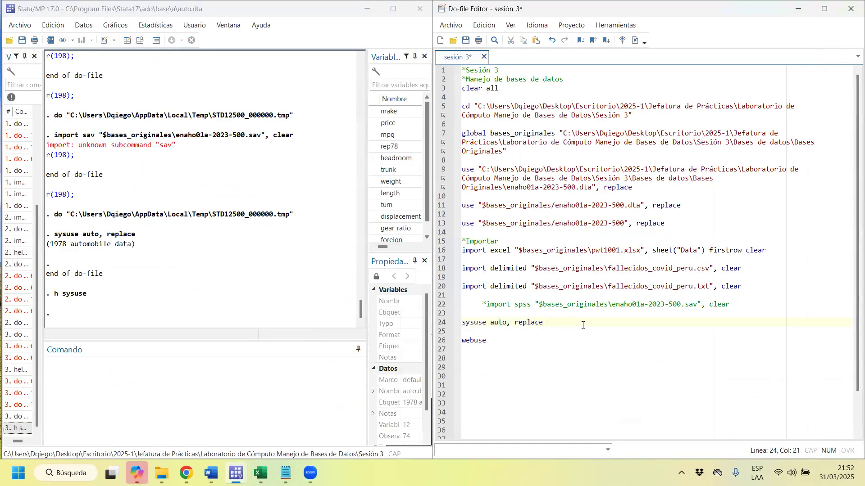
# Add the line sysuse lifeexp, replace below the sysuse auto line in the do-file and run it.
pyautogui.press('Return')
pyautogui.write('sysuse lifeexp')
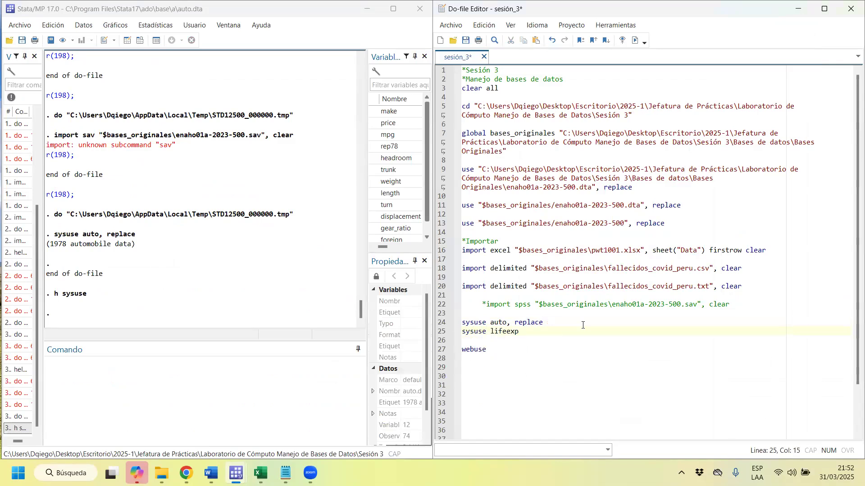
pyautogui.write(', replace')
pyautogui.moveTo(571, 331); pyautogui.dragTo(469, 332)
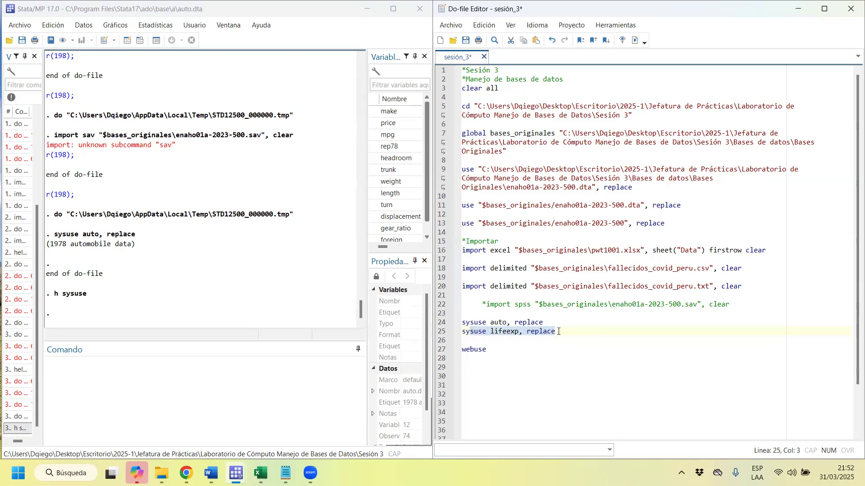
pyautogui.hotkey('ctrl', 'd')
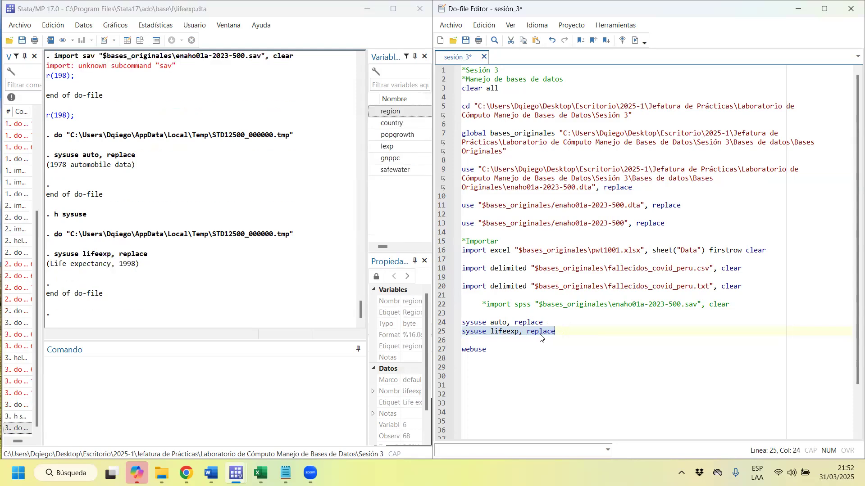
# Browse the lifeexp dataset, examining the popgrowth, lexp, gnppc and safewater variables, close the data viewer and return to the do-file.
pyautogui.click(140, 40)
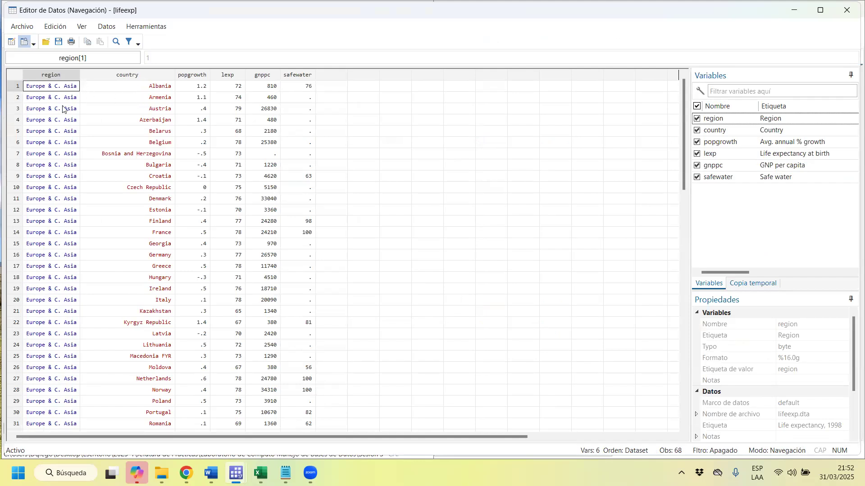
pyautogui.click(195, 75)
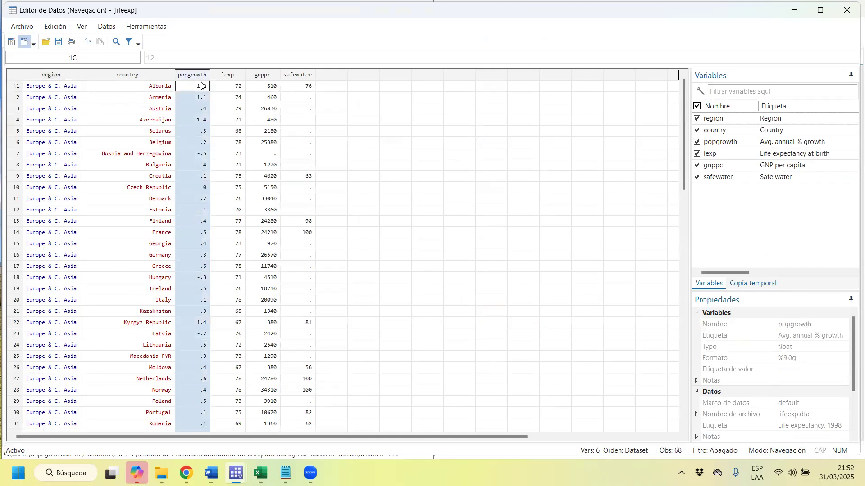
pyautogui.click(241, 76)
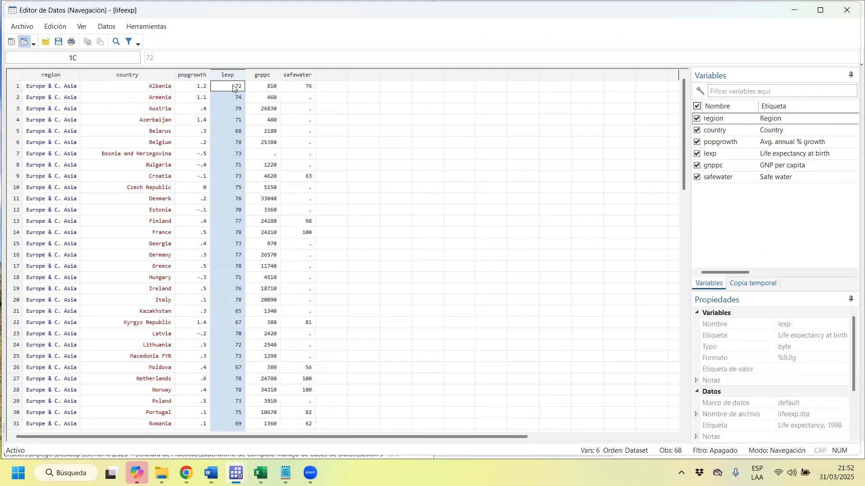
pyautogui.click(262, 84)
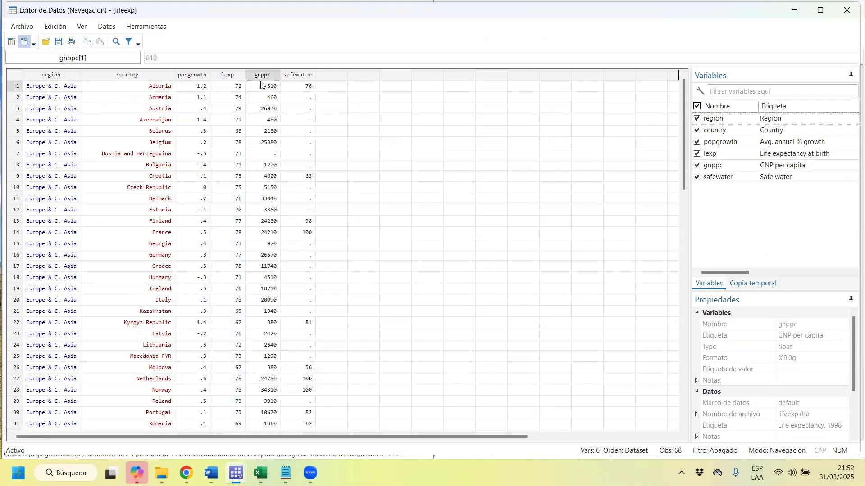
pyautogui.click(300, 75)
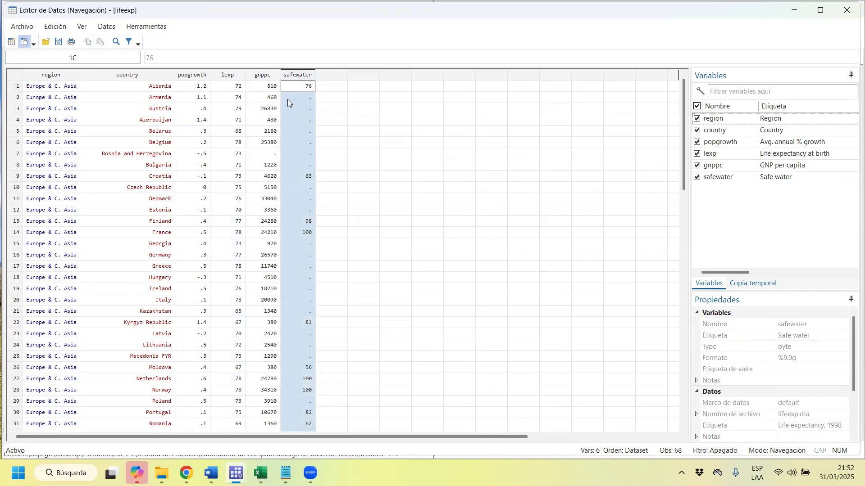
pyautogui.click(846, 14)
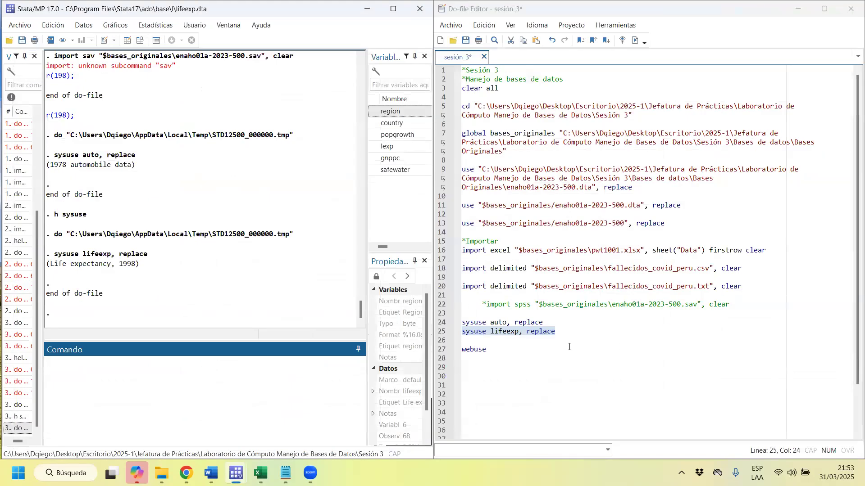
pyautogui.click(544, 356)
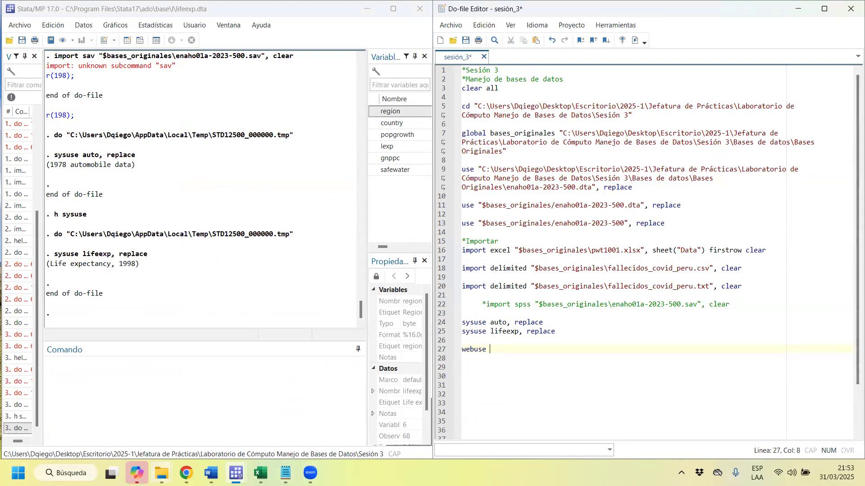
# Switch to Chrome and search Google for "wooldridge econometria" in the new tab.
pyautogui.moveTo(186, 473)
pyautogui.click(788, 420)
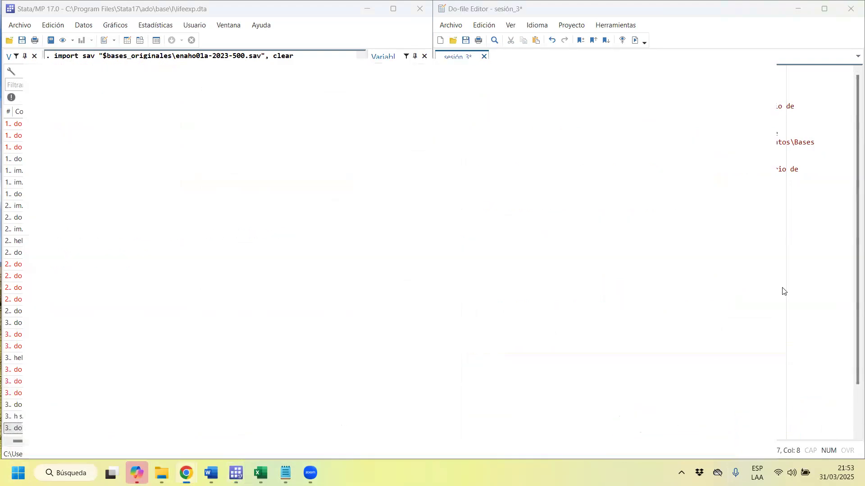
pyautogui.click(749, 4)
pyautogui.write('woold')
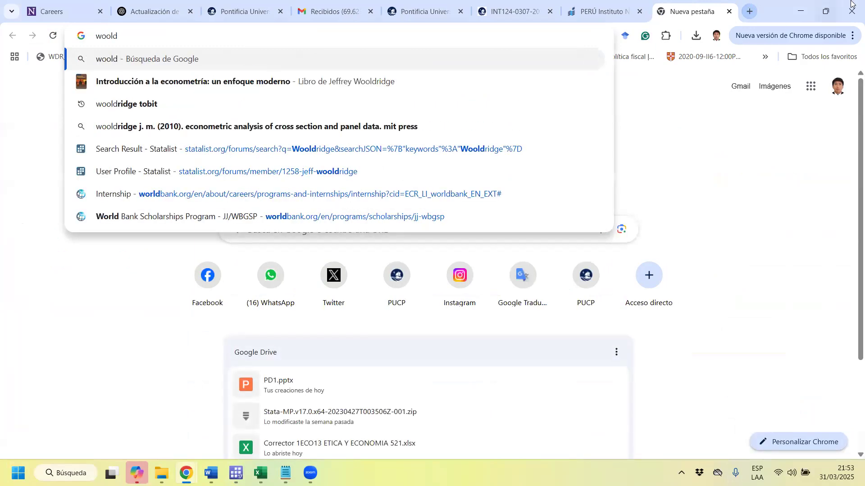
pyautogui.click(419, 83)
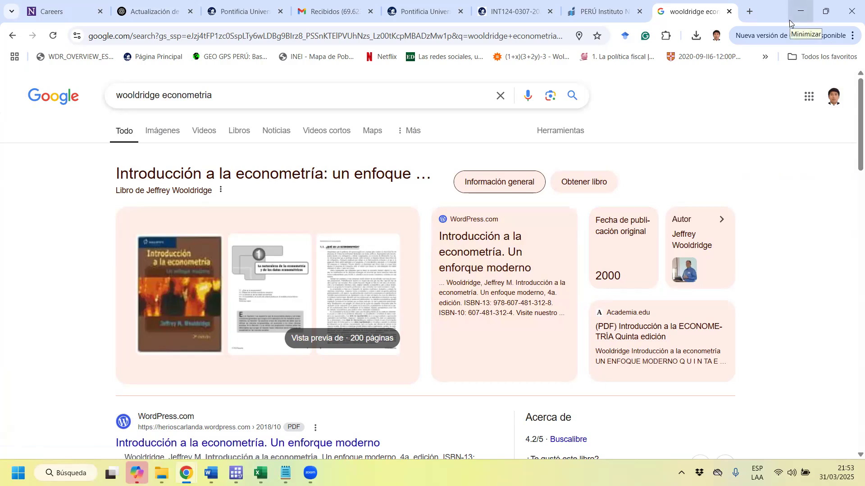
# Replace the Google query with "principles of econometrics carter hill" and run the search.
pyautogui.moveTo(311, 473)
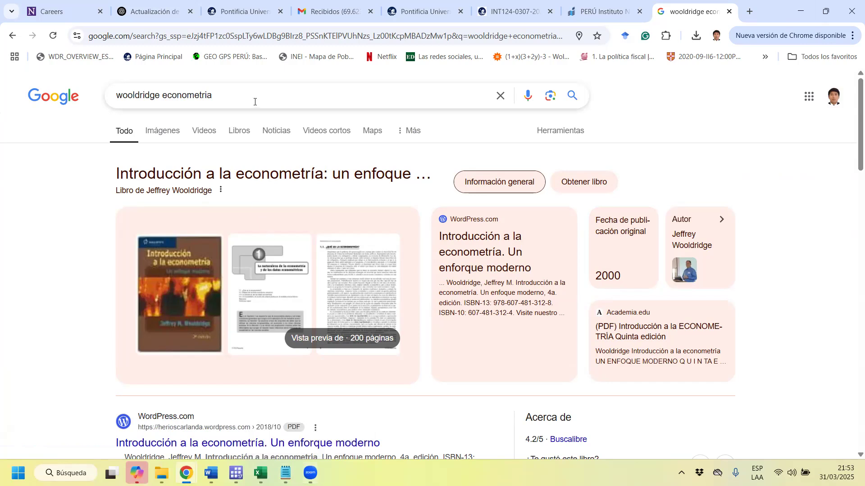
pyautogui.moveTo(253, 98); pyautogui.dragTo(1, 107)
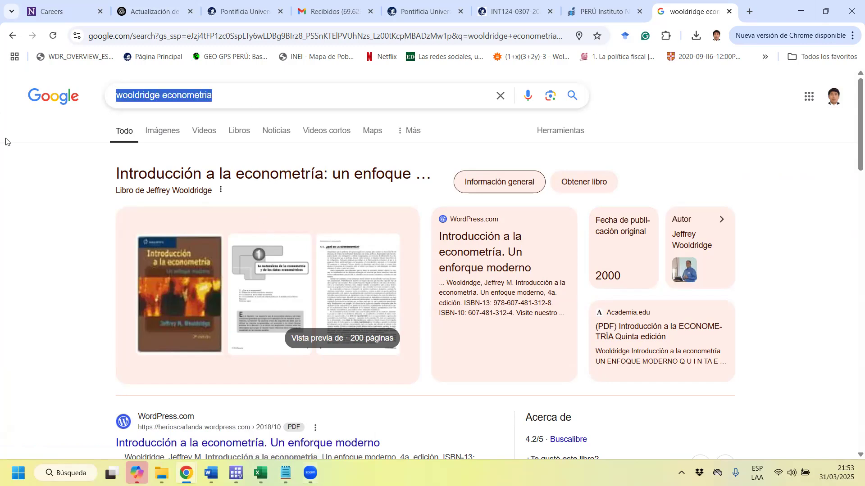
pyautogui.write('carter')
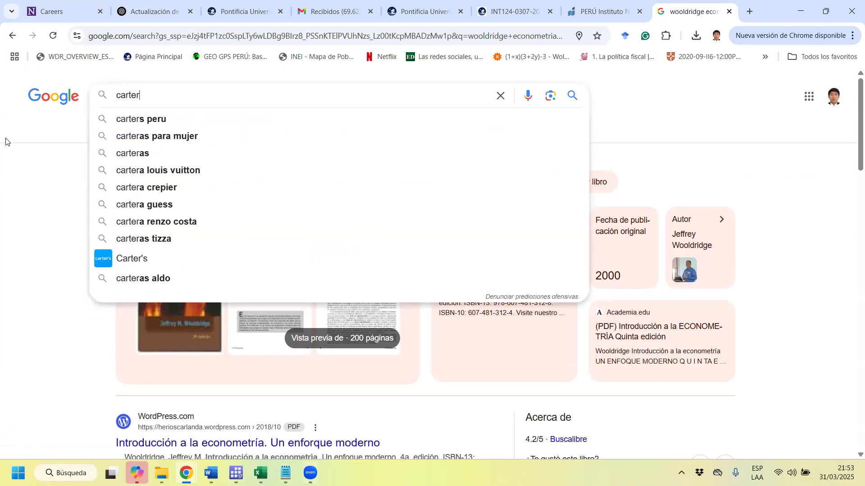
pyautogui.press('BackSpace')
pyautogui.press('BackSpace')
pyautogui.press('BackSpace')
pyautogui.press('BackSpace')
pyautogui.press('BackSpace')
pyautogui.press('BackSpace')
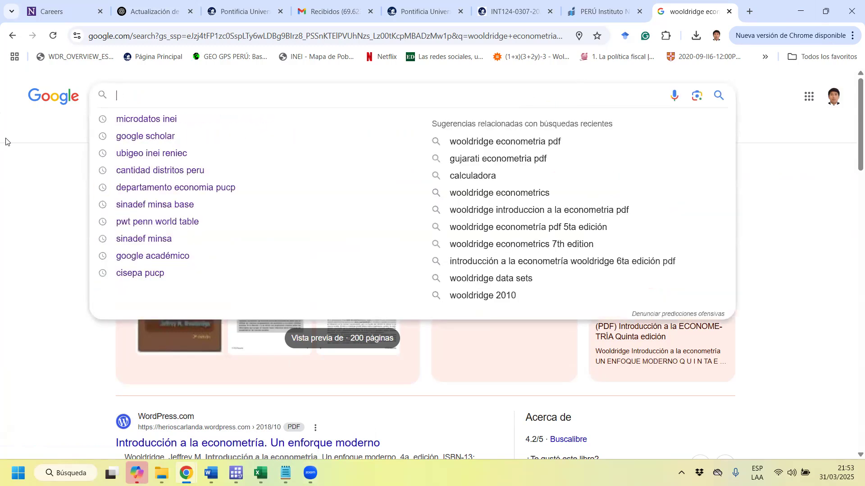
pyautogui.write('pricn')
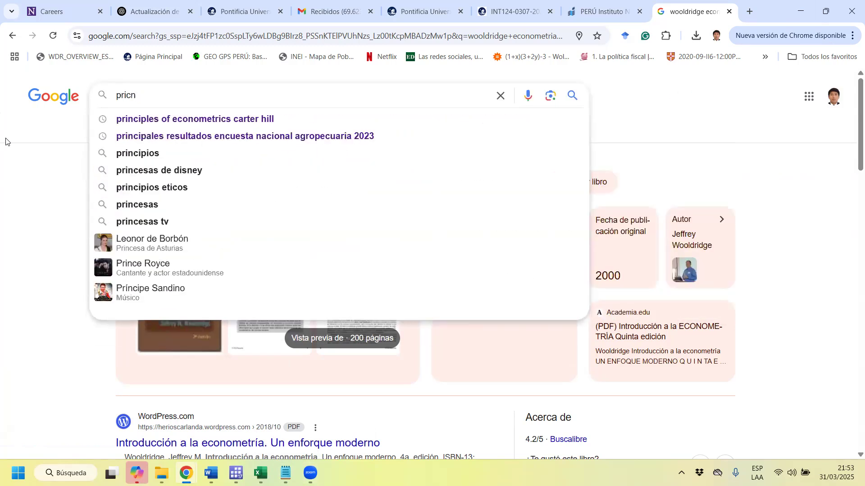
pyautogui.press('Down')
pyautogui.press('Return')
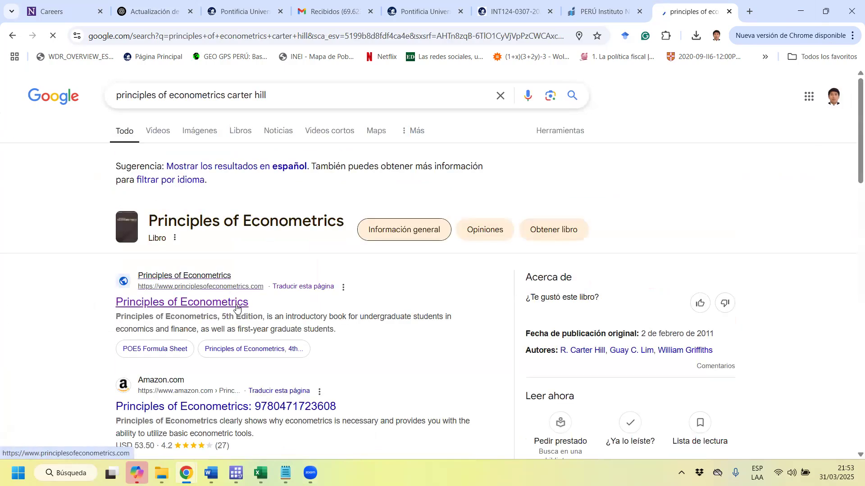
# Open the Principles of Econometrics site, look through its list of Stata data sets, and return to Stata.
pyautogui.click(238, 238)
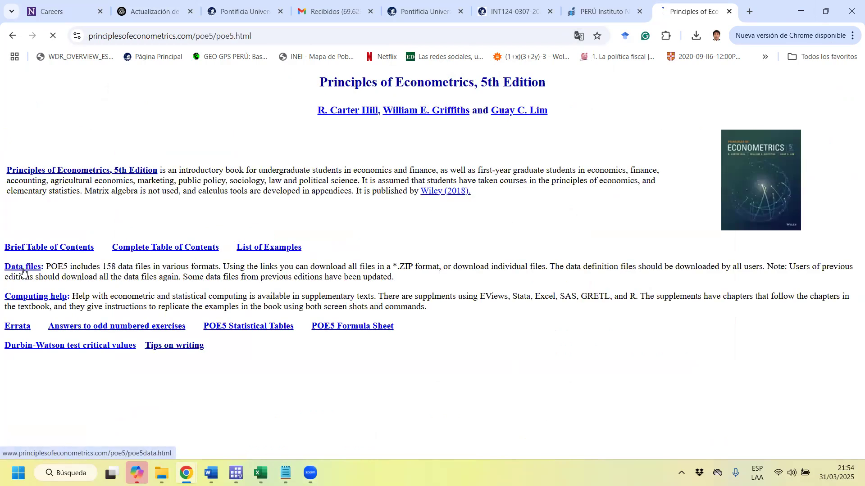
pyautogui.click(23, 268)
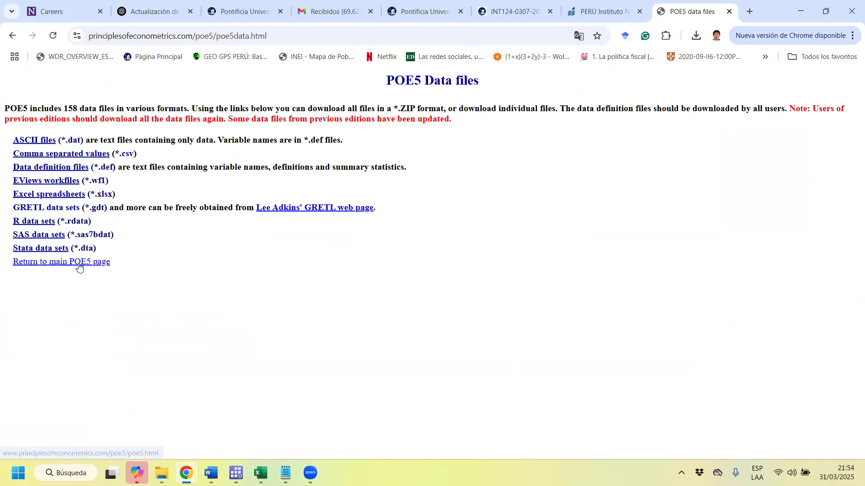
pyautogui.click(49, 250)
pyautogui.scroll(-5, 441, 239)
pyautogui.scroll(-1, 443, 245)
pyautogui.scroll(5, 439, 311)
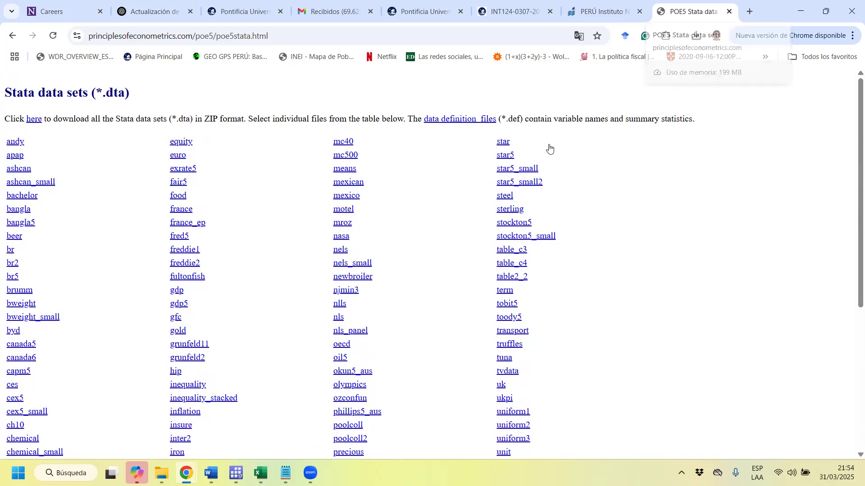
pyautogui.click(800, 12)
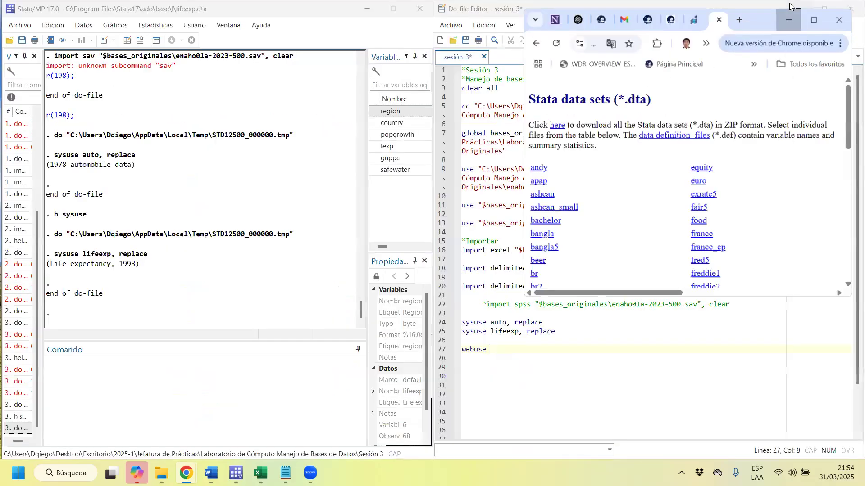
# Open Stata's help for webuse and read through its syntax and examples.
pyautogui.click(182, 411)
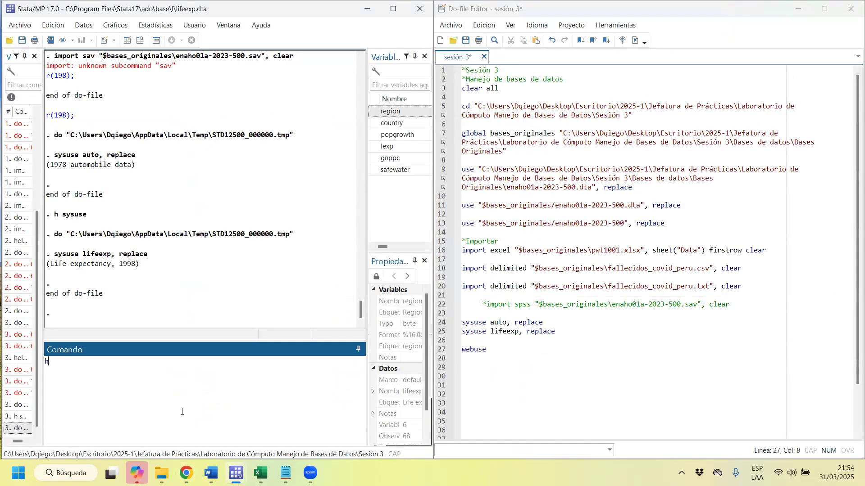
pyautogui.write('h webusu')
pyautogui.press('BackSpace')
pyautogui.press('BackSpace')
pyautogui.press('BackSpace')
pyautogui.write('use')
pyautogui.press('Return')
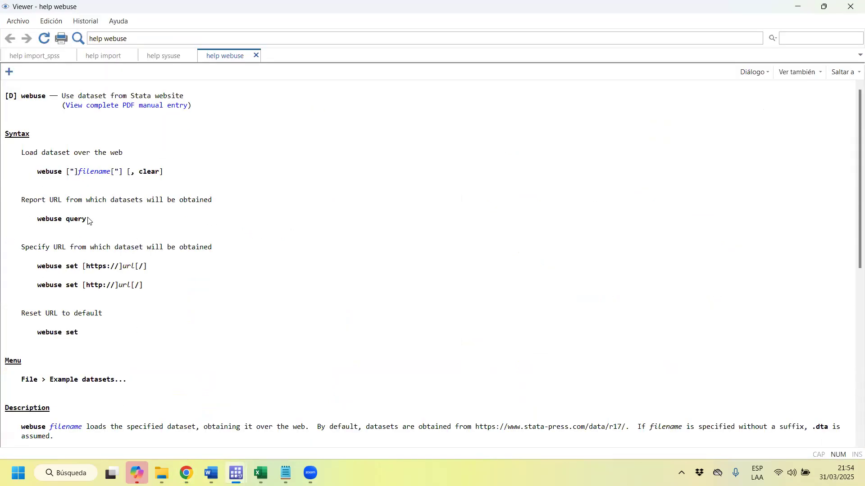
pyautogui.scroll(-12, 90, 223)
pyautogui.scroll(1, 62, 318)
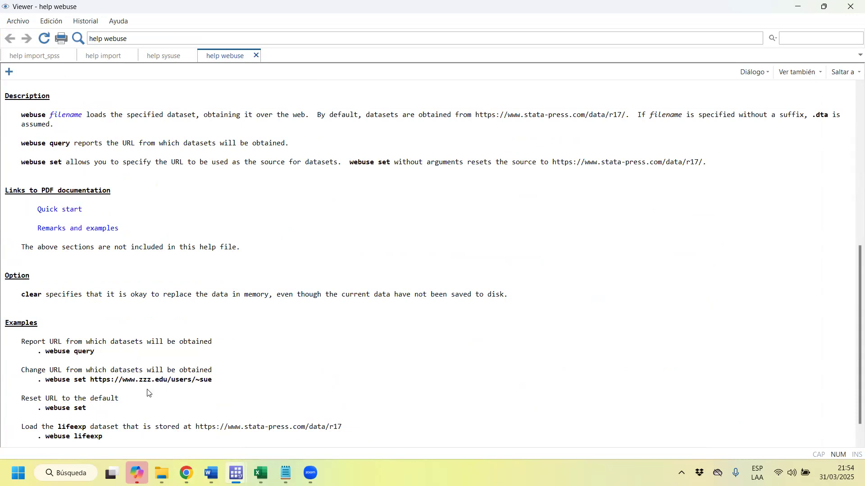
pyautogui.moveTo(221, 384); pyautogui.dragTo(79, 383)
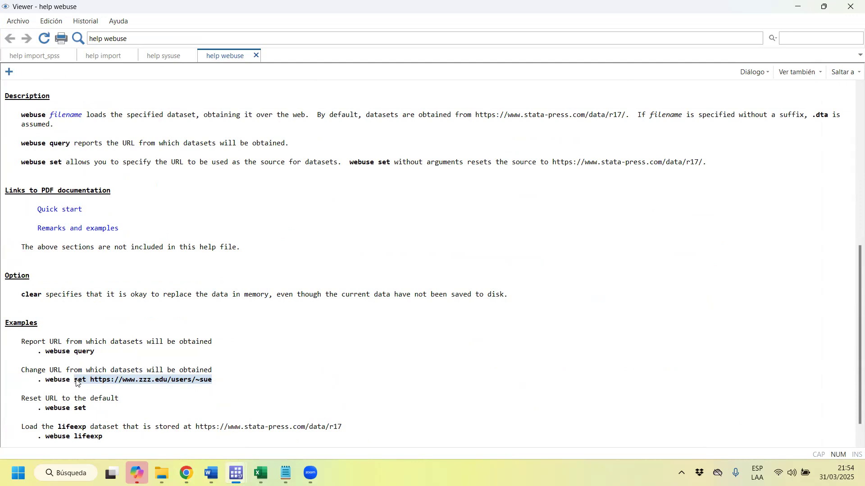
pyautogui.rightClick(113, 381)
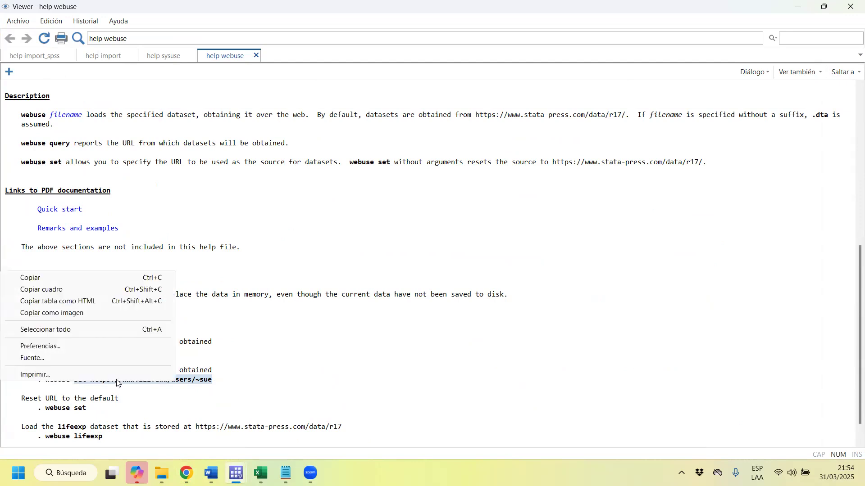
pyautogui.click(91, 278)
pyautogui.click(798, 7)
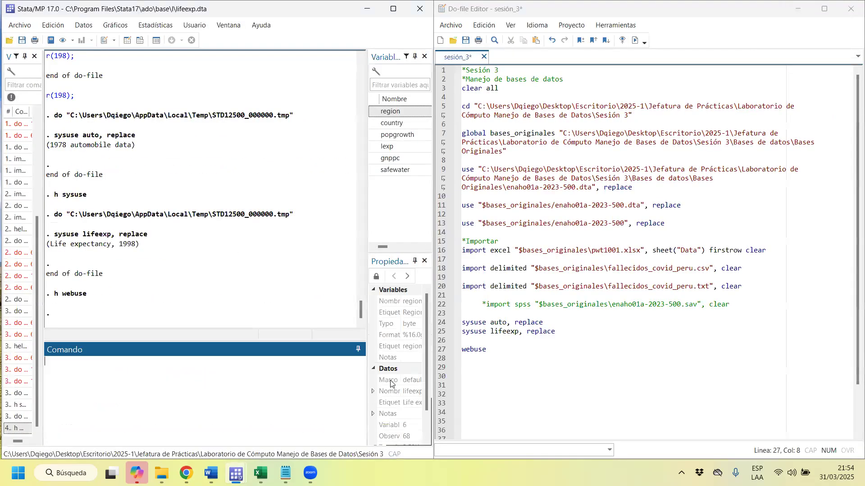
pyautogui.click(515, 349)
pyautogui.hotkey('ctrl', 'v')
pyautogui.tripleClick(503, 350)
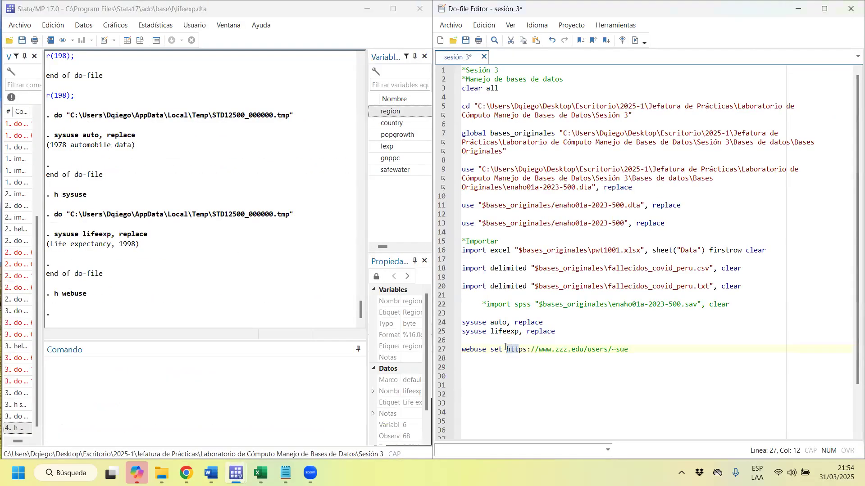
pyautogui.hotkey('ctrl', 'd')
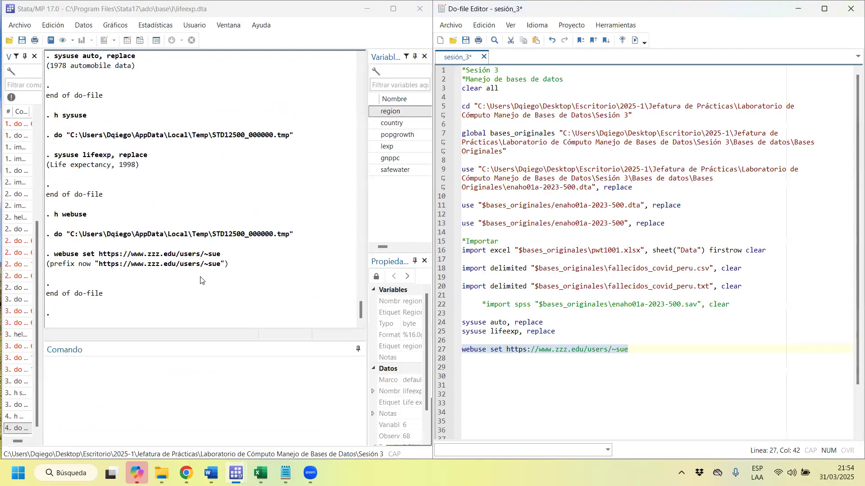
# Examine the URL in the webuse set output and browse the dataset in memory.
pyautogui.moveTo(111, 255); pyautogui.dragTo(217, 257)
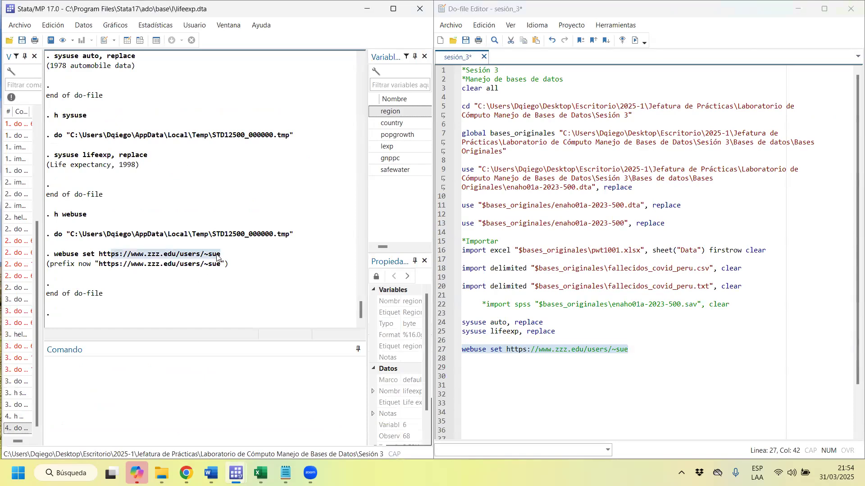
pyautogui.click(140, 40)
pyautogui.click(846, 10)
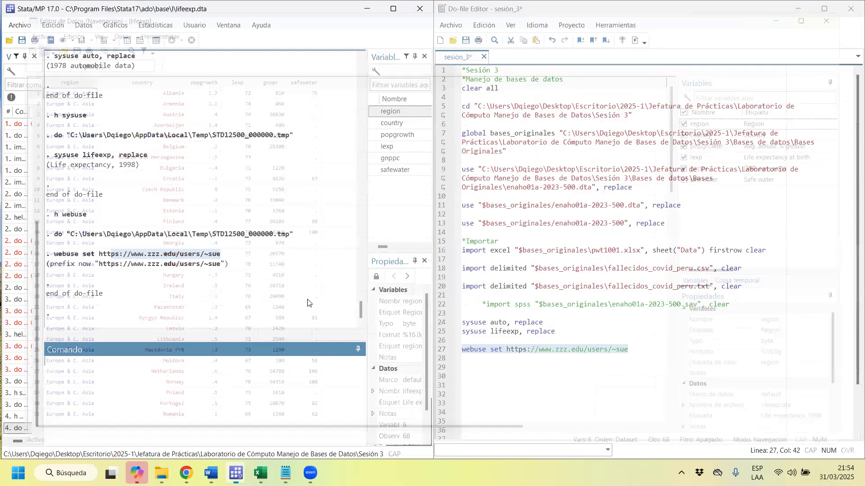
pyautogui.click(107, 272)
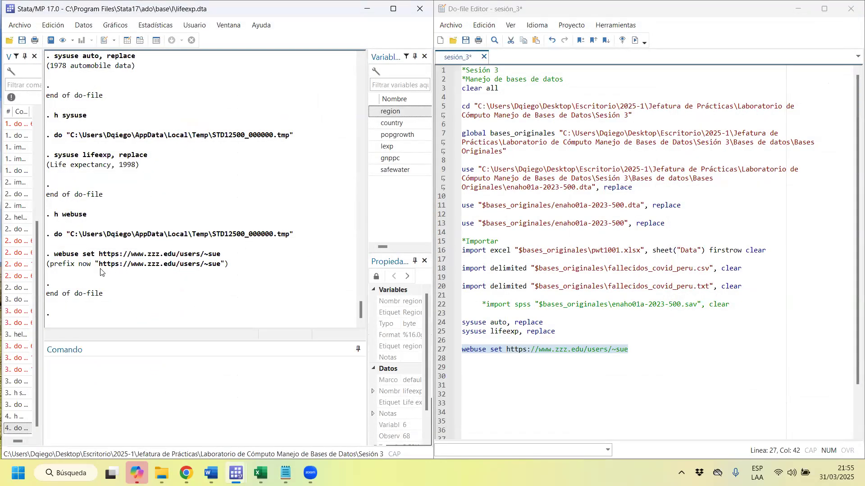
pyautogui.moveTo(96, 265); pyautogui.dragTo(221, 267)
# Enclose the URL of the webuse set line in double quotes and run the line.
pyautogui.moveTo(630, 350); pyautogui.dragTo(505, 352)
pyautogui.write('"')
pyautogui.tripleClick(505, 352)
pyautogui.hotkey('ctrl', 'd')
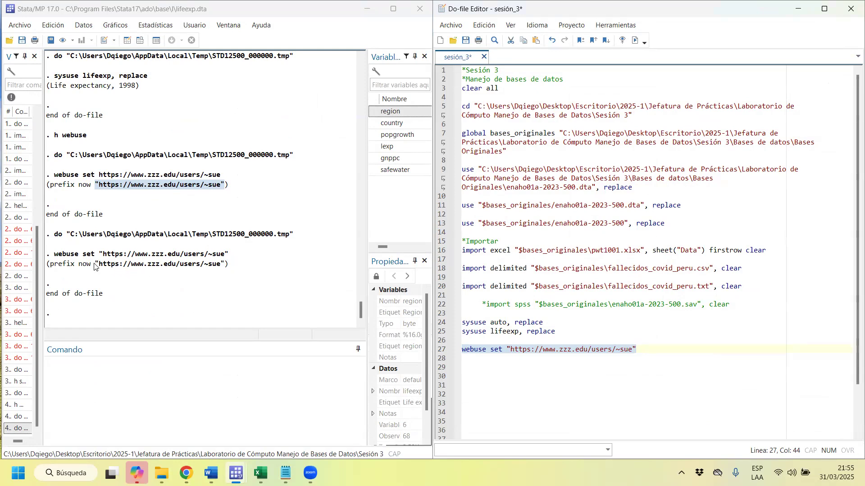
# Try running the webuse line on the quoted URL without the word set.
pyautogui.click(502, 350)
pyautogui.press('BackSpace')
pyautogui.press('BackSpace')
pyautogui.press('BackSpace')
pyautogui.press('BackSpace')
pyautogui.moveTo(526, 351); pyautogui.dragTo(490, 350)
pyautogui.tripleClick(490, 350)
pyautogui.hotkey('ctrl', 'd')
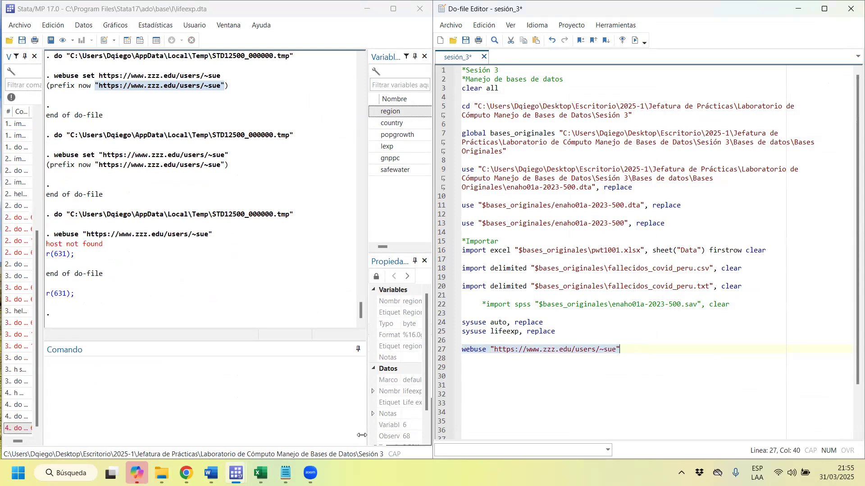
# Copy the "webuse lifeexp" example from the webuse help and add it on line 29 of the do-file.
pyautogui.click(263, 470)
pyautogui.moveTo(235, 472)
pyautogui.click(361, 446)
pyautogui.scroll(-1, 154, 342)
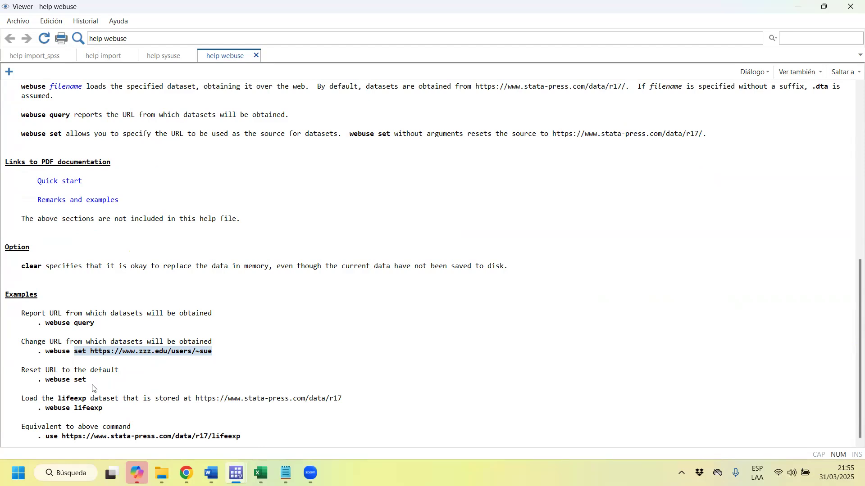
pyautogui.moveTo(110, 410); pyautogui.dragTo(48, 415)
pyautogui.click(797, 6)
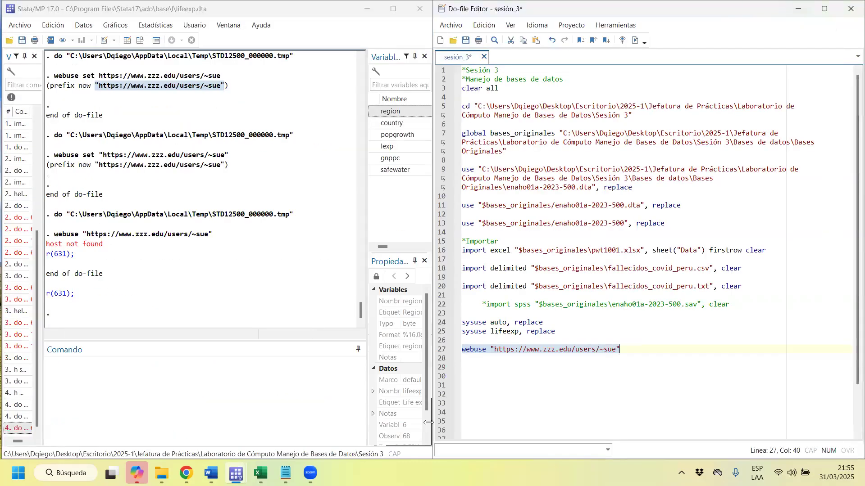
pyautogui.click(524, 368)
pyautogui.hotkey('ctrl', 'v')
# Put set back before the URL on line 27 and run lines 27 to 29 of the do-file.
pyautogui.click(491, 350)
pyautogui.write('srt')
pyautogui.press('BackSpace')
pyautogui.press('BackSpace')
pyautogui.press('BackSpace')
pyautogui.press('BackSpace')
pyautogui.write('set')
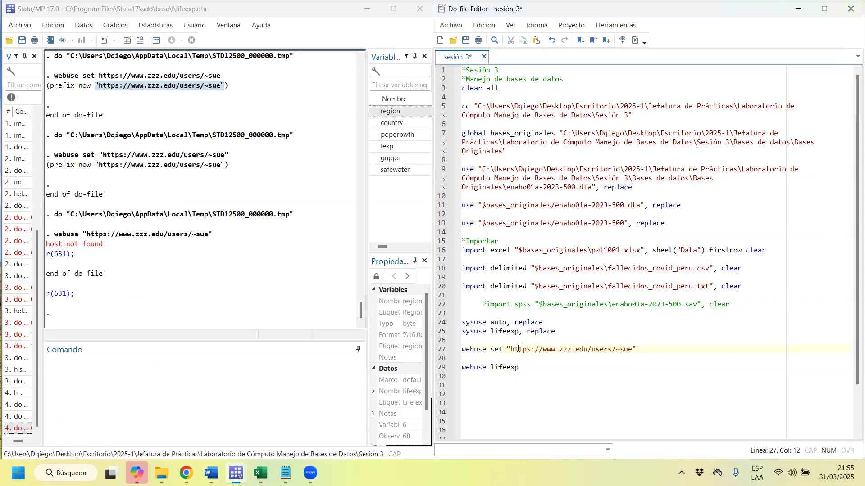
pyautogui.moveTo(518, 349); pyautogui.dragTo(509, 370)
pyautogui.hotkey('ctrl', 'd')
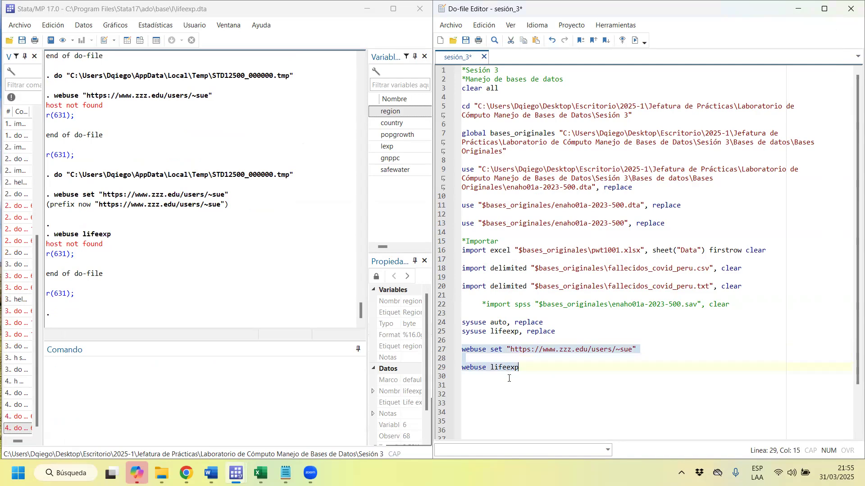
# Replace lifeexp with cenus in the second webuse line and run it.
pyautogui.click(508, 378)
pyautogui.doubleClick(496, 368)
pyautogui.write('cenus')
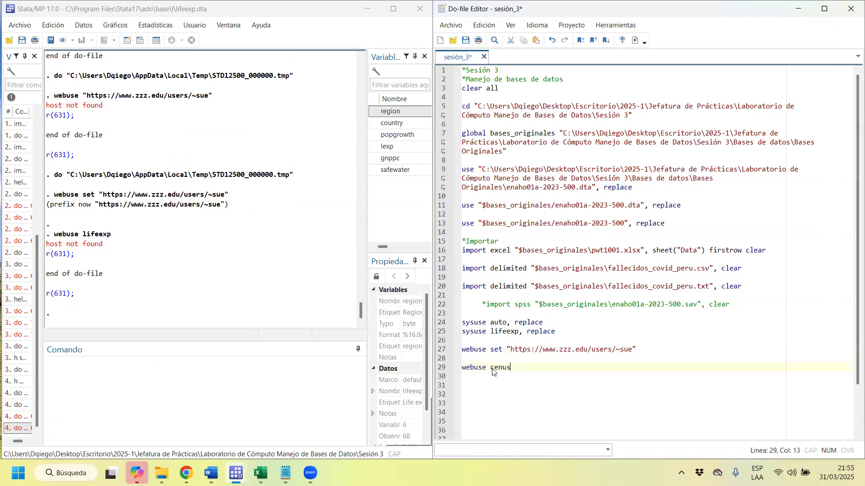
pyautogui.tripleClick(492, 368)
pyautogui.hotkey('ctrl', 'd')
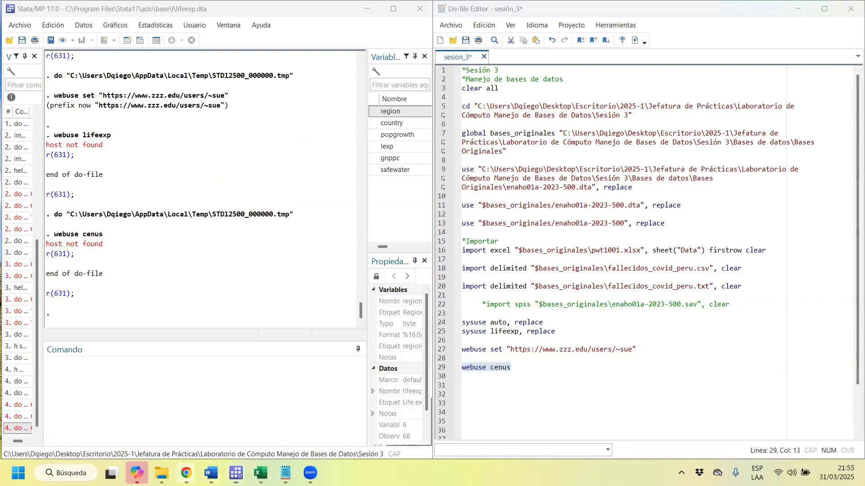
# Return to the webuse help and review the stata-press.com use example and the command syntax.
pyautogui.moveTo(186, 473)
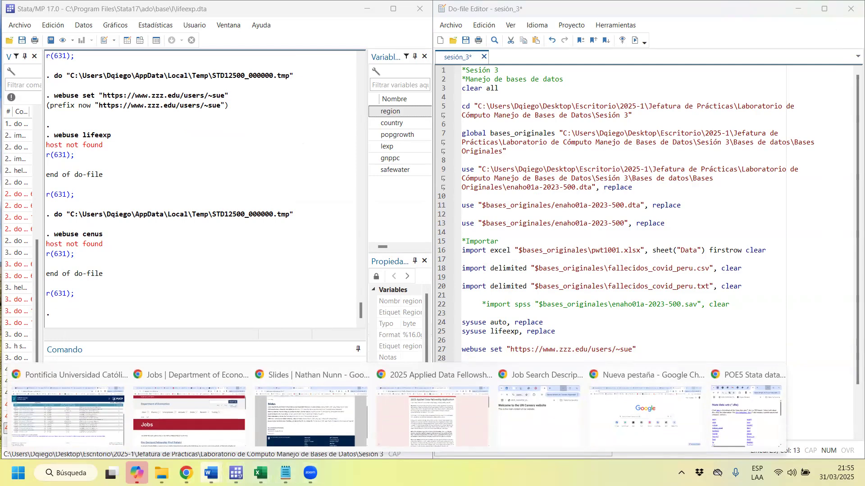
pyautogui.moveTo(235, 473)
pyautogui.click(379, 423)
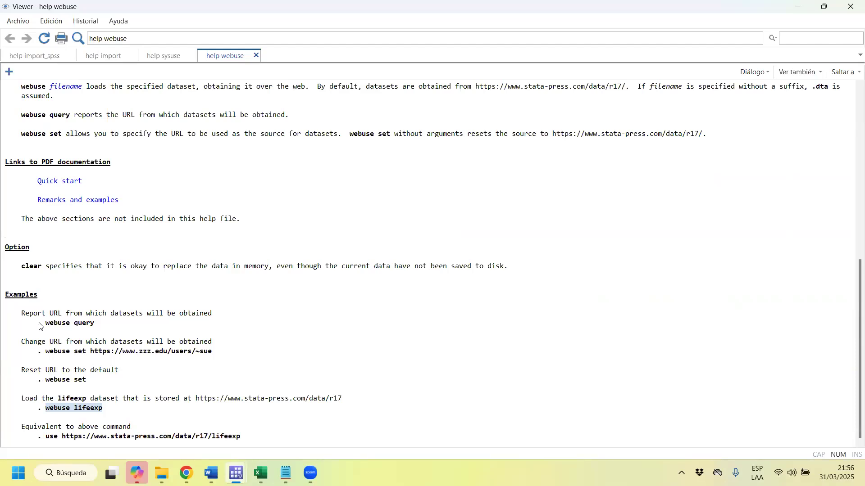
pyautogui.moveTo(261, 437); pyautogui.dragTo(48, 436)
pyautogui.scroll(2, 97, 366)
pyautogui.scroll(10, 98, 369)
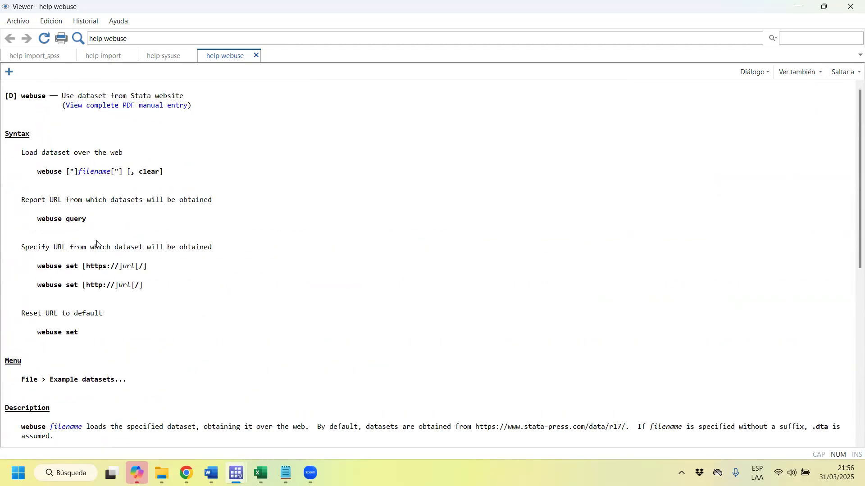
# Copy the zzz.edu address from the webuse set line of the do-file and open it in a new Chrome tab.
pyautogui.click(797, 6)
pyautogui.click(625, 341)
pyautogui.moveTo(632, 351); pyautogui.dragTo(513, 350)
pyautogui.hotkey('ctrl', 'c')
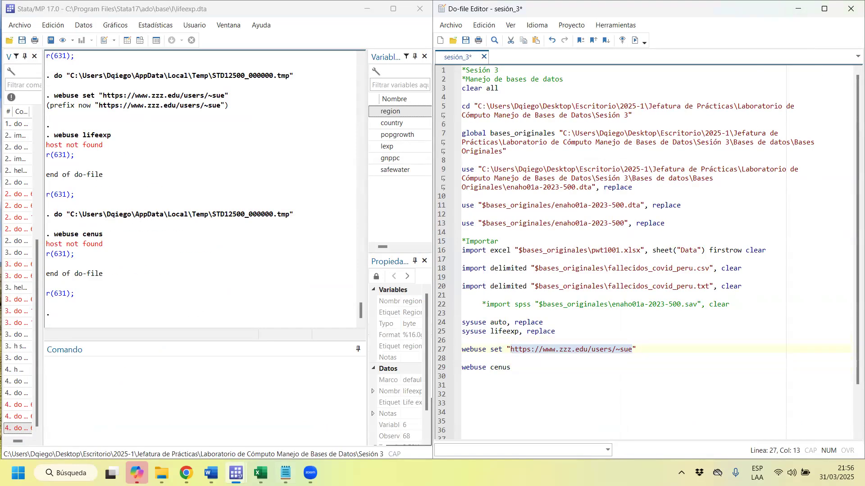
pyautogui.click(186, 472)
pyautogui.click(750, 420)
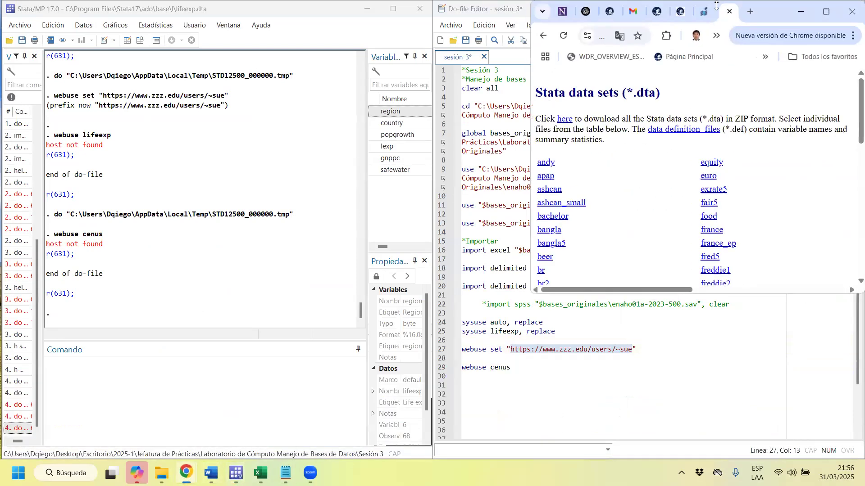
pyautogui.click(750, 11)
pyautogui.hotkey('ctrl', 'v')
pyautogui.press('Return')
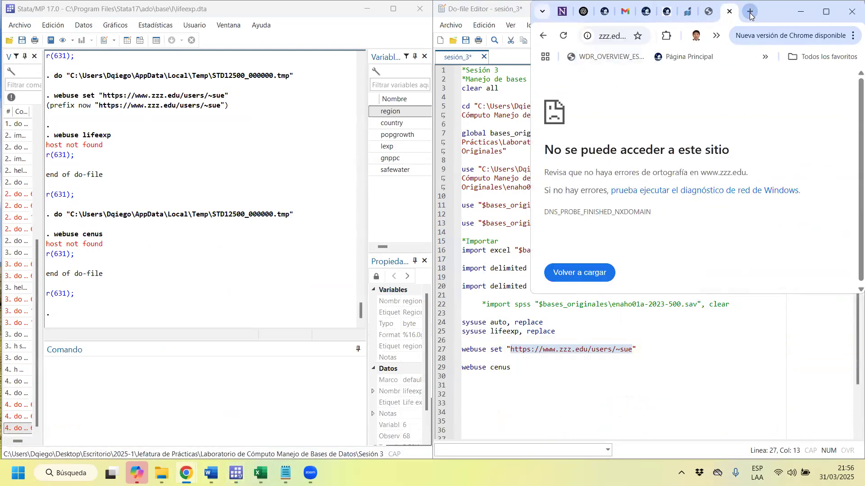
pyautogui.click(827, 10)
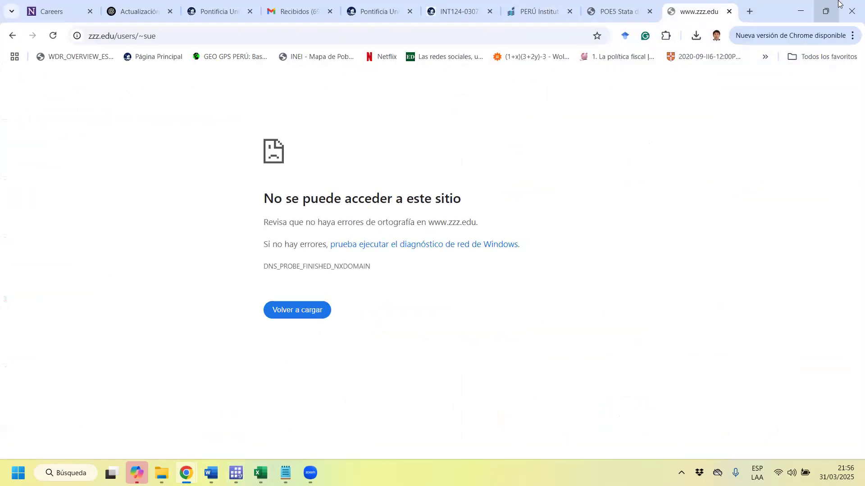
# Replace the URL on line 27 with the quoted address of the POE5 Stata data sets page and run that line in Stata.
pyautogui.click(633, 6)
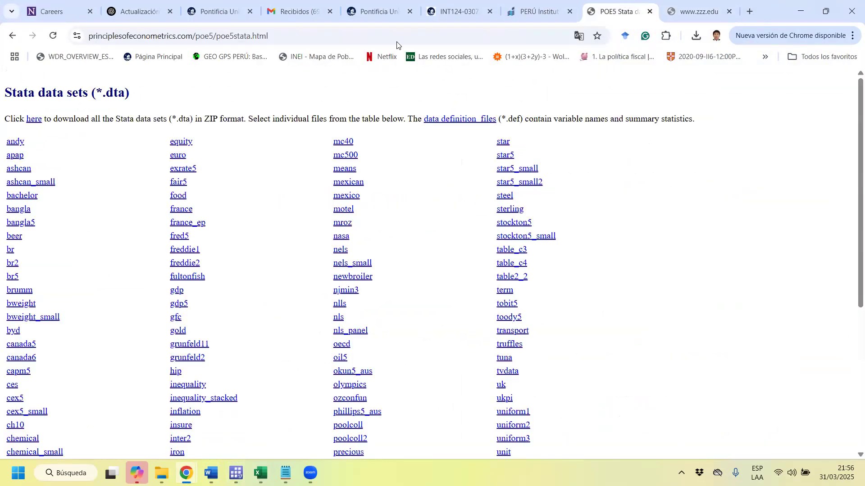
pyautogui.click(547, 39)
pyautogui.hotkey('ctrl', 'c')
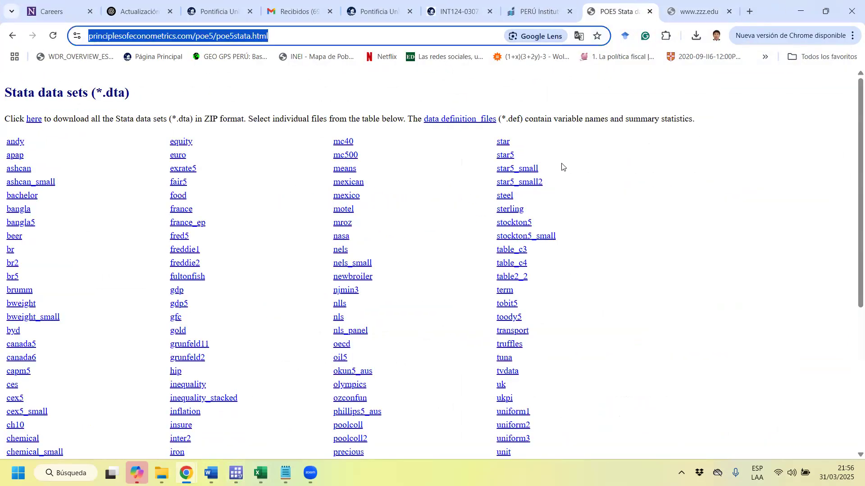
pyautogui.click(800, 12)
pyautogui.click(572, 354)
pyautogui.moveTo(639, 349); pyautogui.dragTo(530, 349)
pyautogui.hotkey('ctrl', 'v')
pyautogui.click(507, 350)
pyautogui.write('"')
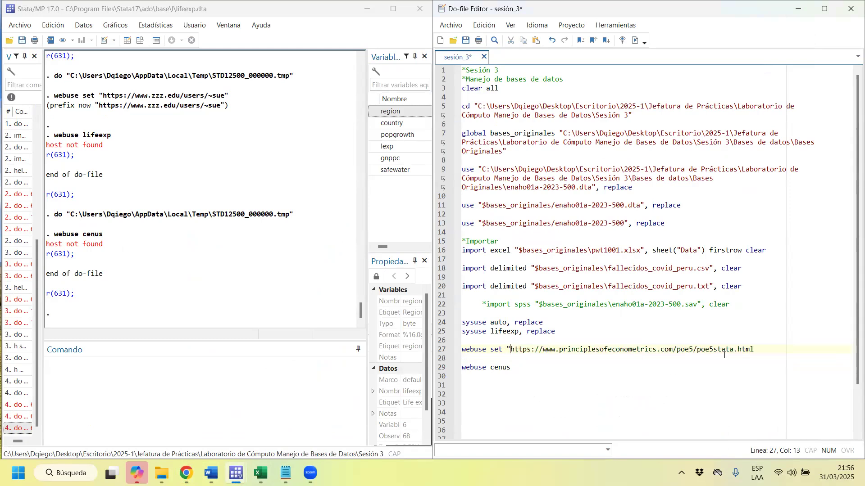
pyautogui.press('Up')
pyautogui.click(771, 353)
pyautogui.write('"')
pyautogui.moveTo(719, 349); pyautogui.dragTo(675, 349)
pyautogui.hotkey('ctrl', 'd')
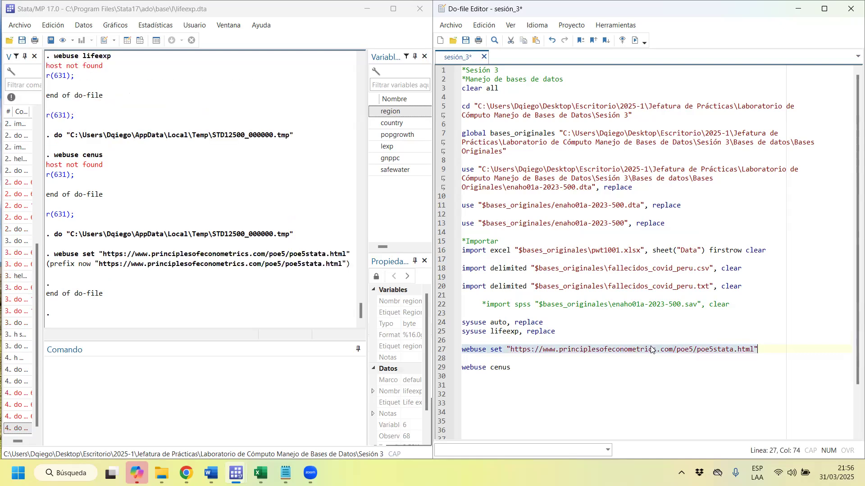
# Check the POE5 dataset list in Chrome, replace cenus with nasa on line 29 of the do-file and run that line.
pyautogui.click(520, 367)
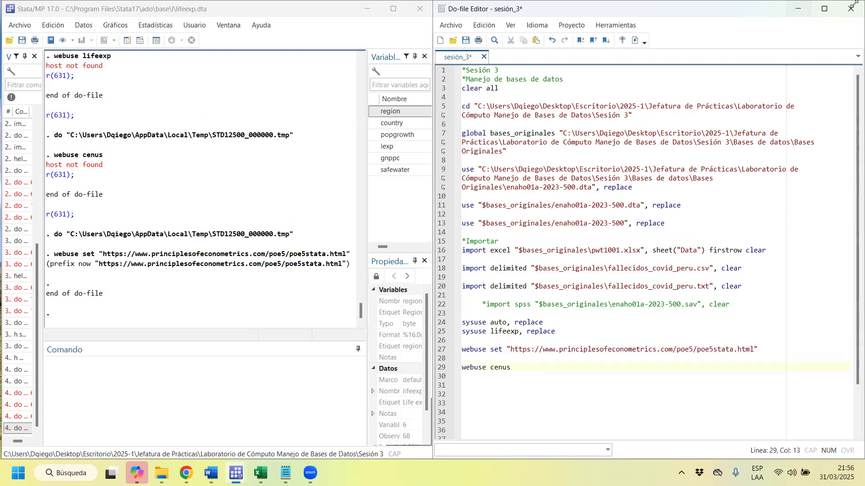
pyautogui.click(797, 9)
pyautogui.moveTo(186, 473)
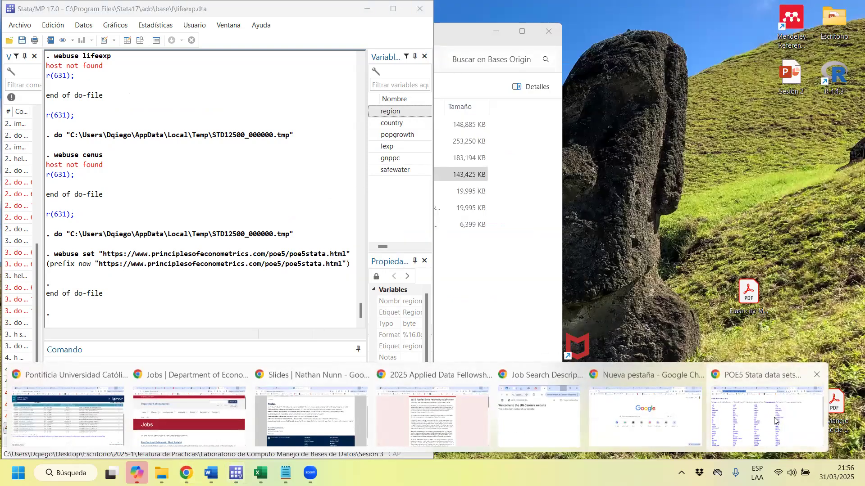
pyautogui.click(773, 417)
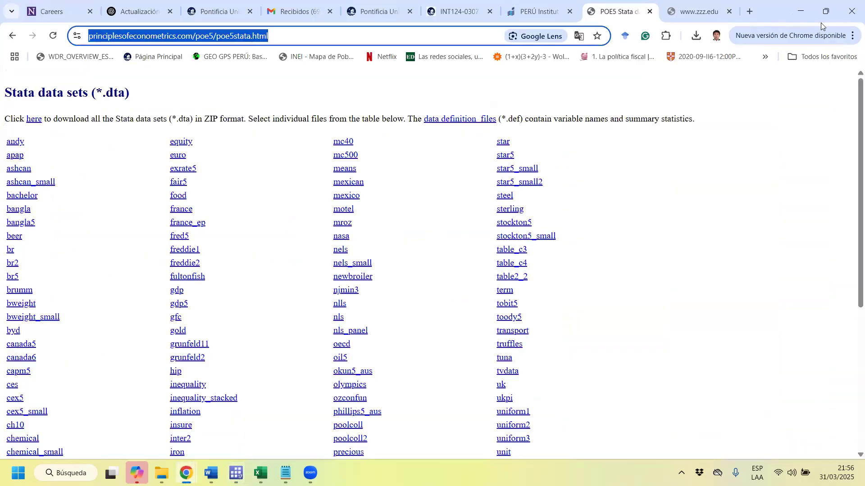
pyautogui.click(801, 8)
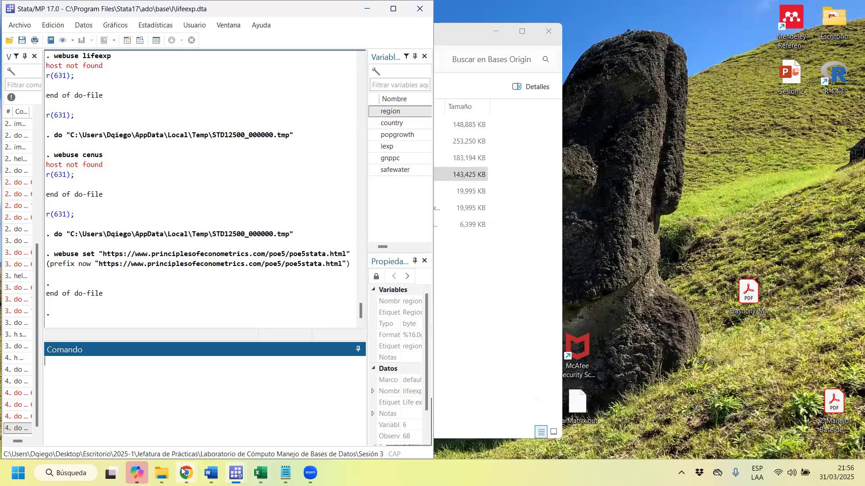
pyautogui.moveTo(186, 473)
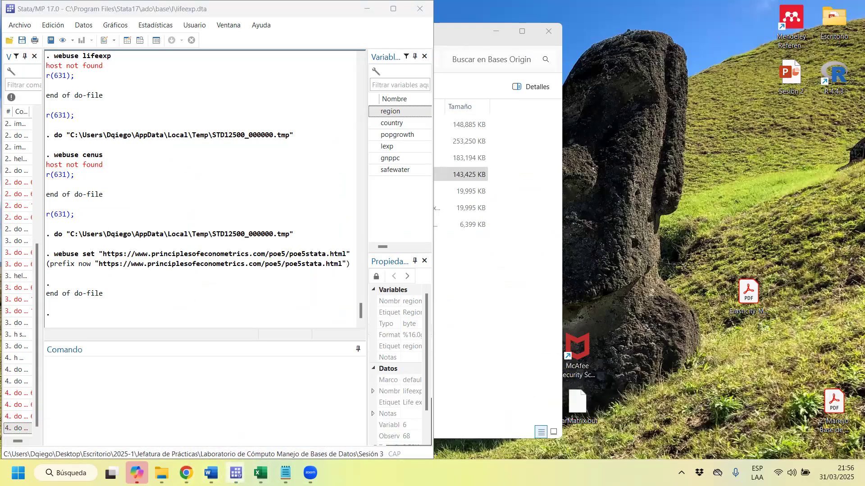
pyautogui.moveTo(236, 473)
pyautogui.click(269, 418)
pyautogui.press('BackSpace')
pyautogui.press('BackSpace')
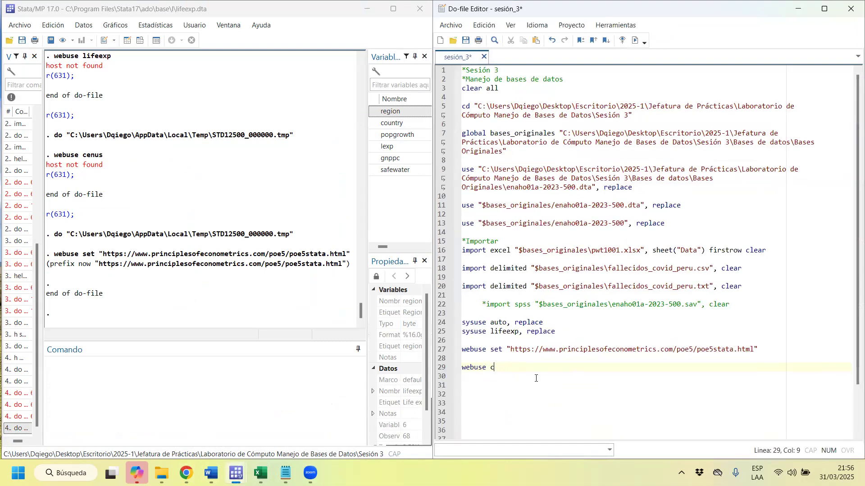
pyautogui.write('asa')
pyautogui.hotkey('shift', 'Home')
pyautogui.hotkey('ctrl', 'd')
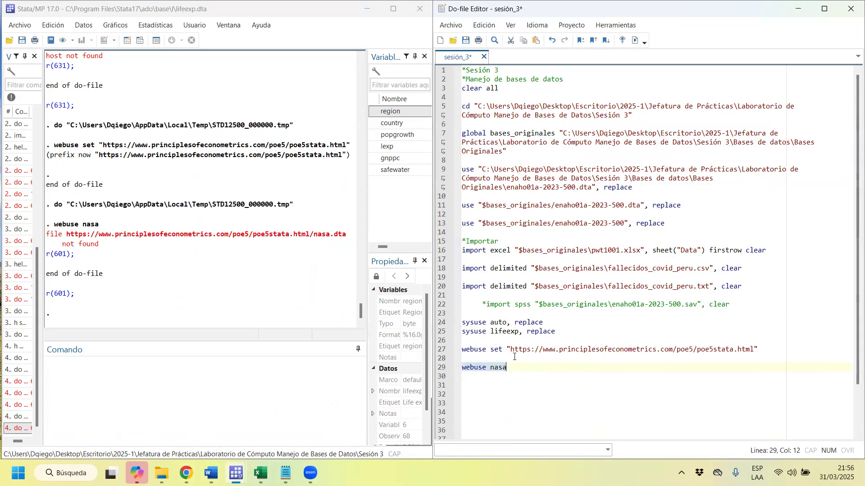
# Append .dta to nasa on line 29 and run lines 27 to 29.
pyautogui.click(522, 369)
pyautogui.write('.dta')
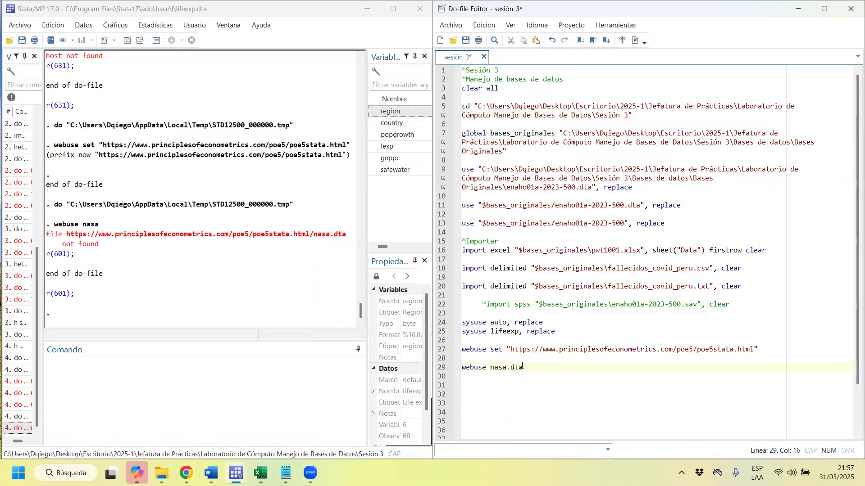
pyautogui.moveTo(473, 350); pyautogui.dragTo(486, 369)
pyautogui.hotkey('ctrl', 'd')
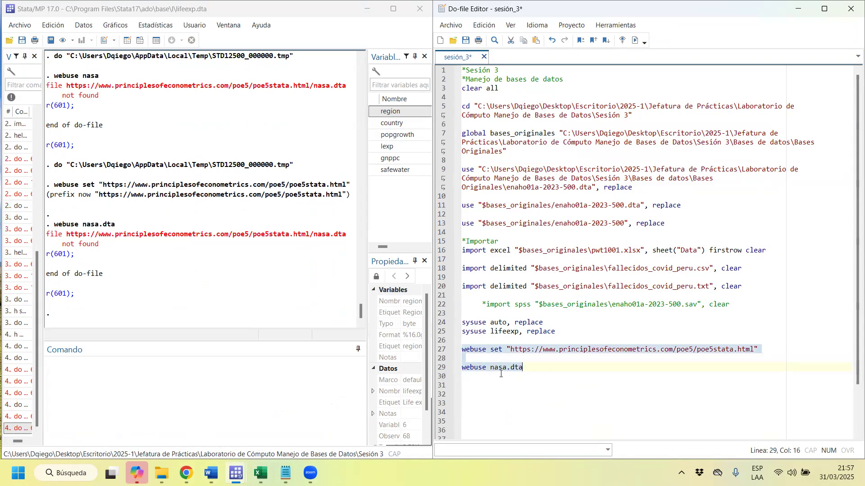
# Add a trailing slash to the URL on line 27 and run lines 27 to 29 again.
pyautogui.click(695, 349)
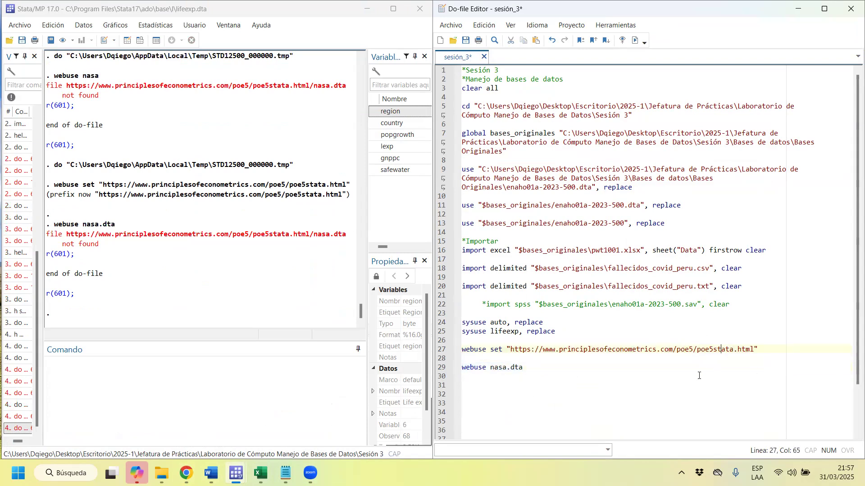
pyautogui.write('/')
pyautogui.moveTo(498, 349); pyautogui.dragTo(495, 369)
pyautogui.hotkey('ctrl', 'd')
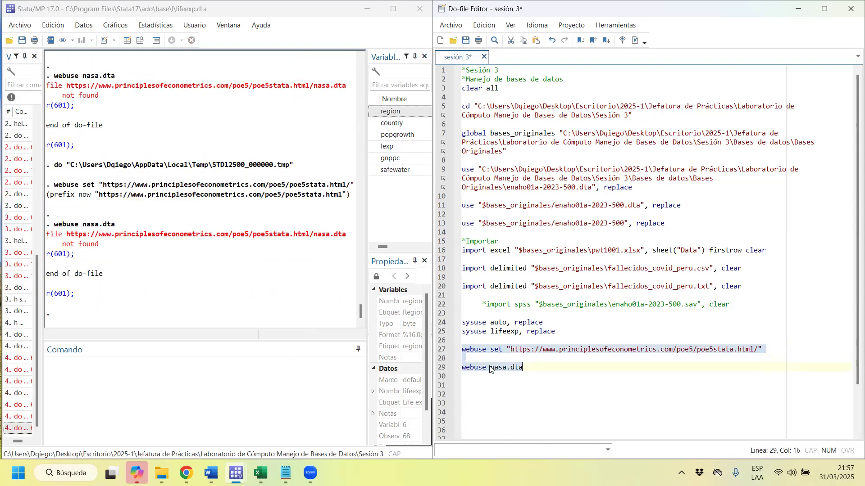
# Enclose nasa.dta in quotation marks, add the clear option on line 29 and rerun both webuse lines.
pyautogui.click(491, 367)
pyautogui.write('"')
pyautogui.press('Right')
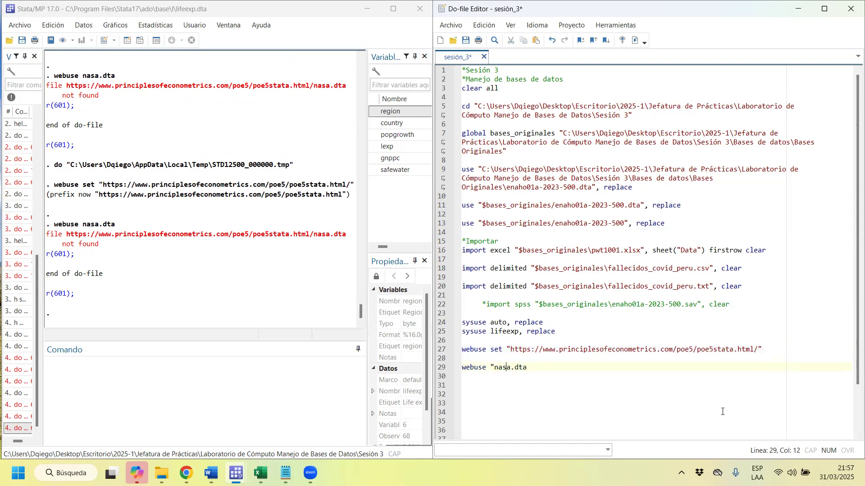
pyautogui.write('clear')
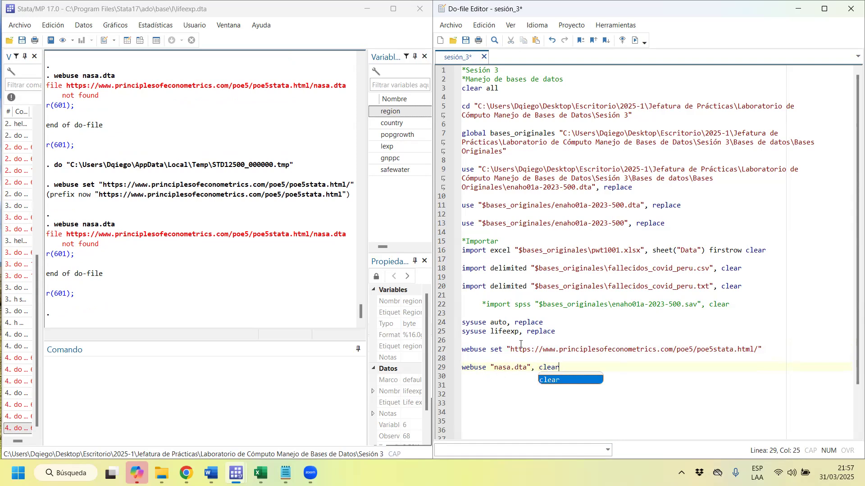
pyautogui.moveTo(515, 349); pyautogui.dragTo(519, 367)
pyautogui.hotkey('ctrl', 'd')
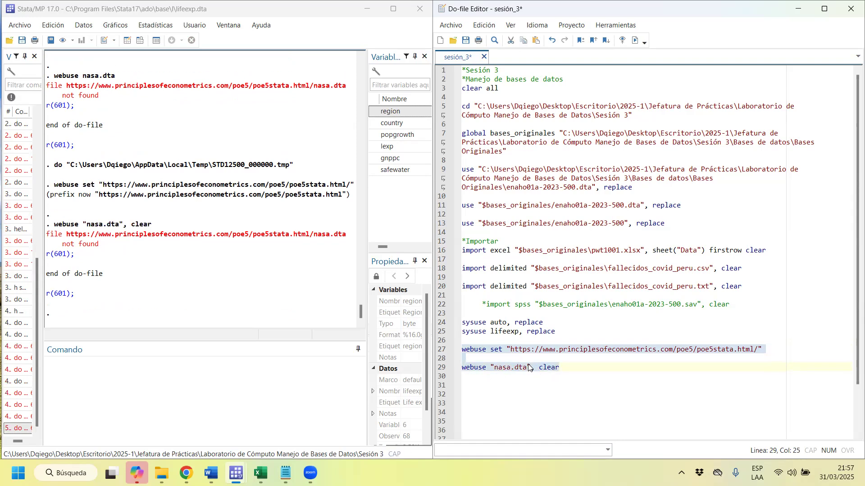
# Find gdp in the POE5 dataset list in Chrome, replace nasa with gdp on line 29 and run the webuse lines.
pyautogui.moveTo(187, 472)
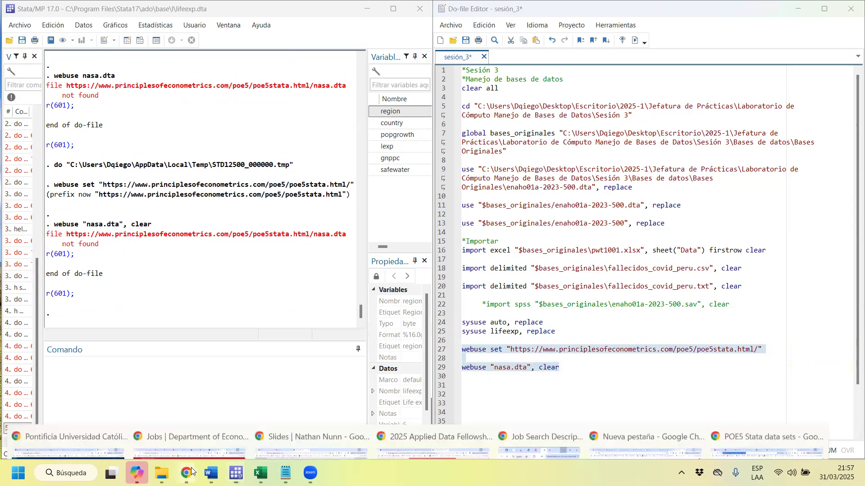
pyautogui.click(756, 417)
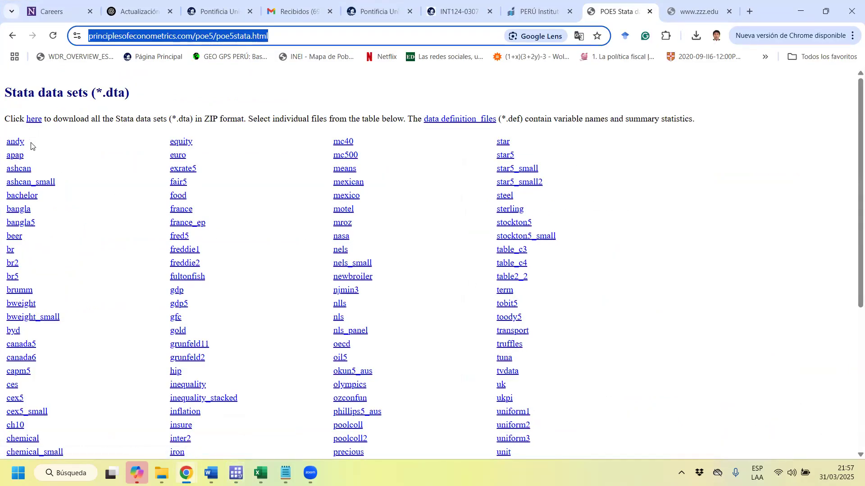
pyautogui.moveTo(189, 297); pyautogui.dragTo(166, 293)
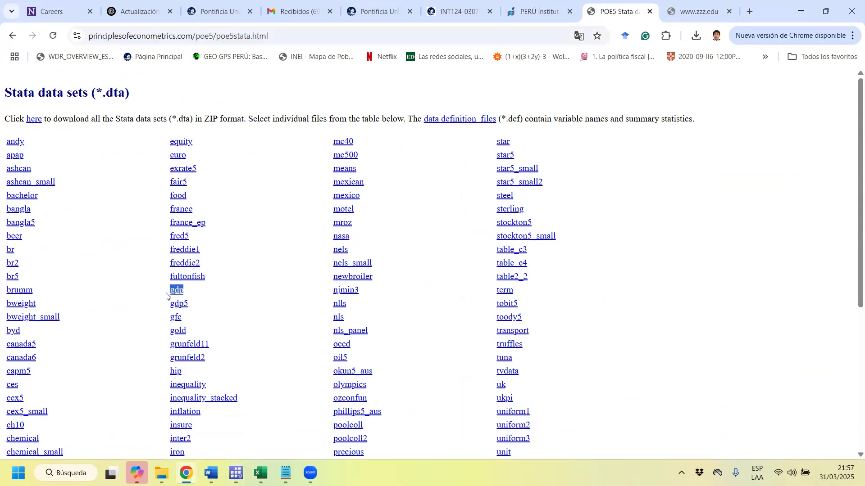
pyautogui.click(800, 10)
pyautogui.click(501, 367)
pyautogui.press('Right')
pyautogui.press('Right')
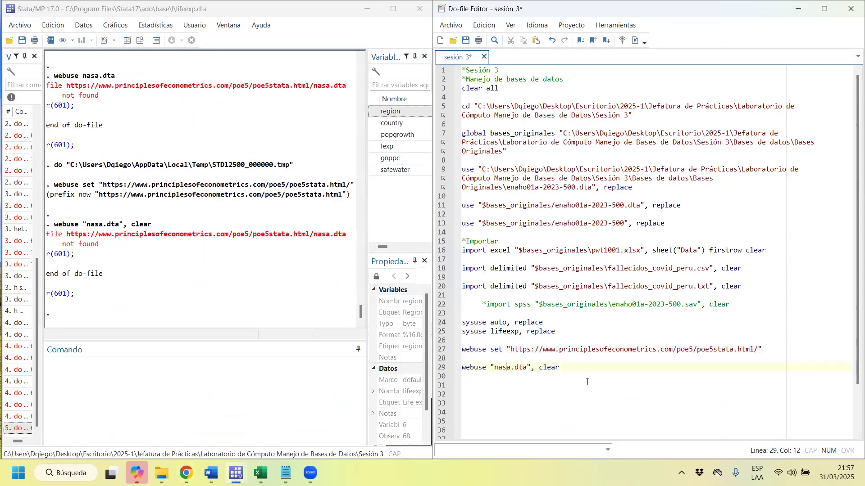
pyautogui.press('BackSpace')
pyautogui.press('BackSpace')
pyautogui.press('BackSpace')
pyautogui.press('BackSpace')
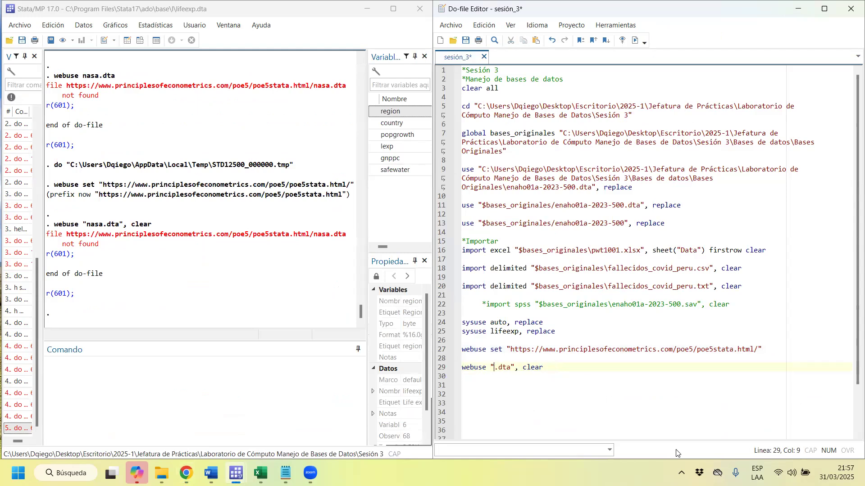
pyautogui.write('gdp')
pyautogui.press('Home')
pyautogui.hotkey('shift', 'End')
pyautogui.hotkey('ctrl', 'd')
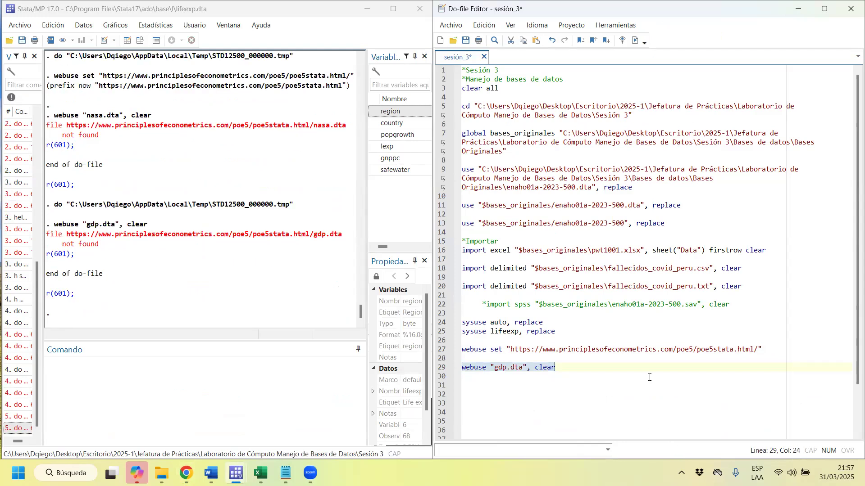
pyautogui.moveTo(473, 349); pyautogui.dragTo(483, 368)
pyautogui.hotkey('ctrl', 'd')
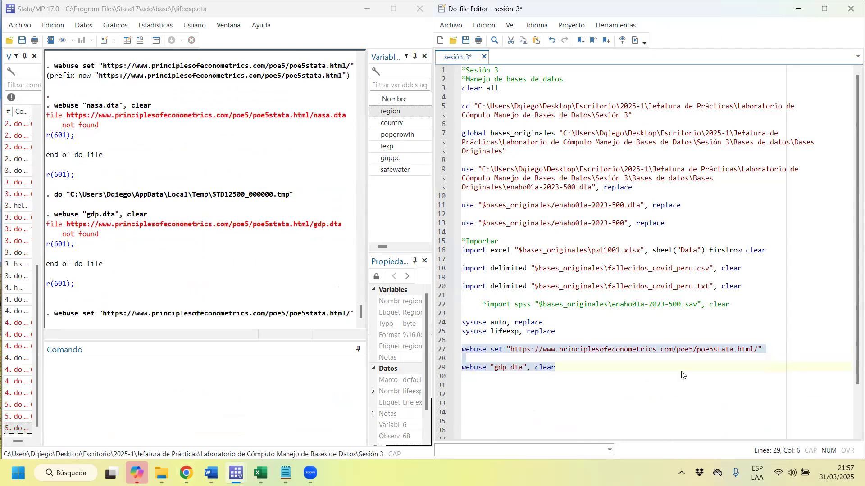
# Remove the trailing slash from the URL on line 27 and rerun lines 27 to 29.
pyautogui.click(759, 349)
pyautogui.press('Left')
pyautogui.press('BackSpace')
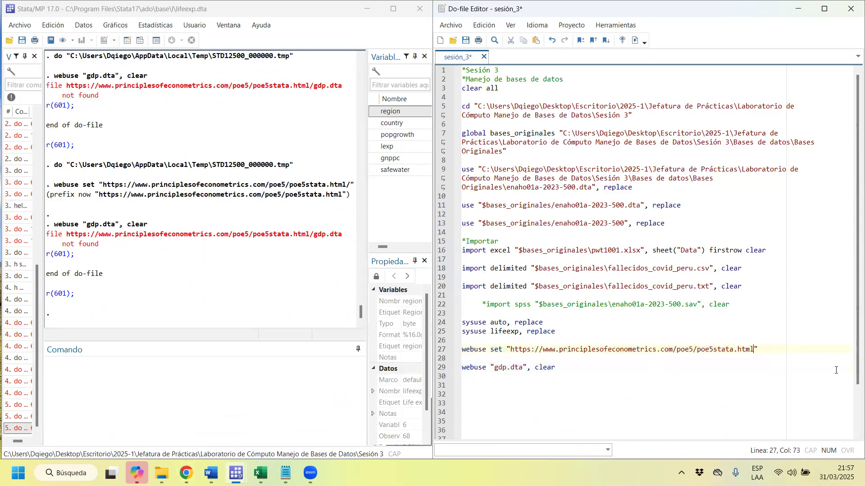
pyautogui.moveTo(563, 350); pyautogui.dragTo(558, 366)
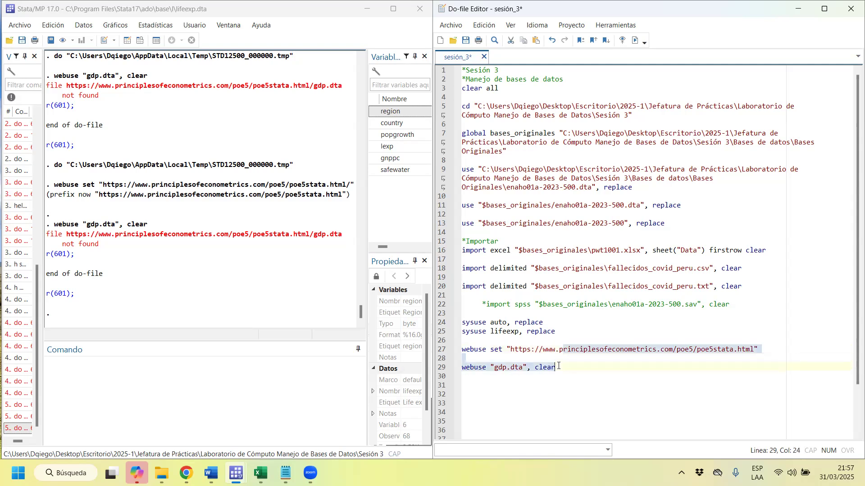
pyautogui.hotkey('ctrl', 'd')
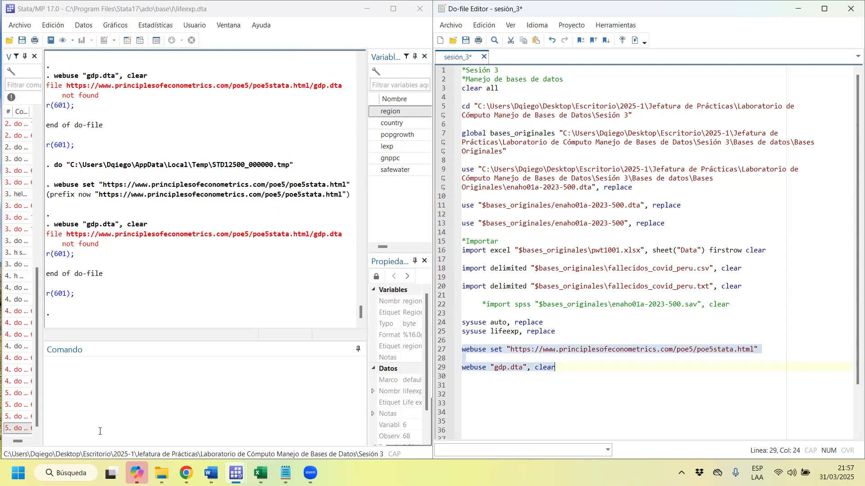
# Recheck the POE5 Stata data sets page in Chrome and return to the do-file.
pyautogui.moveTo(187, 473)
pyautogui.click(746, 435)
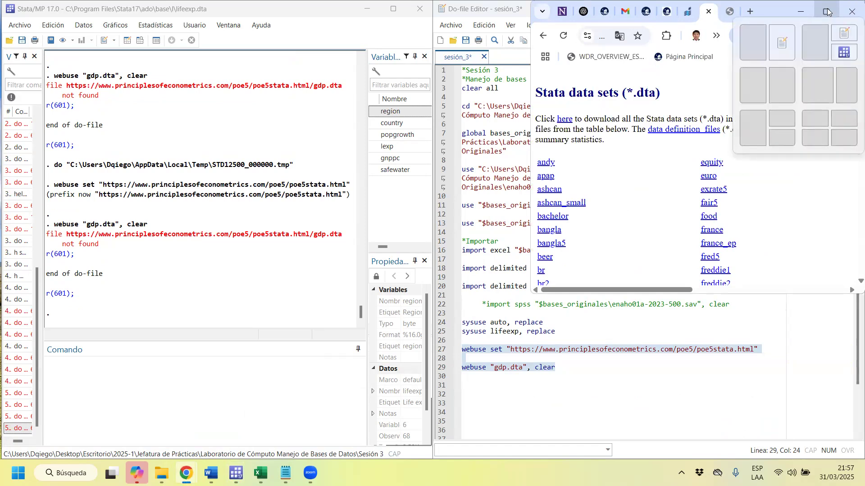
pyautogui.click(827, 12)
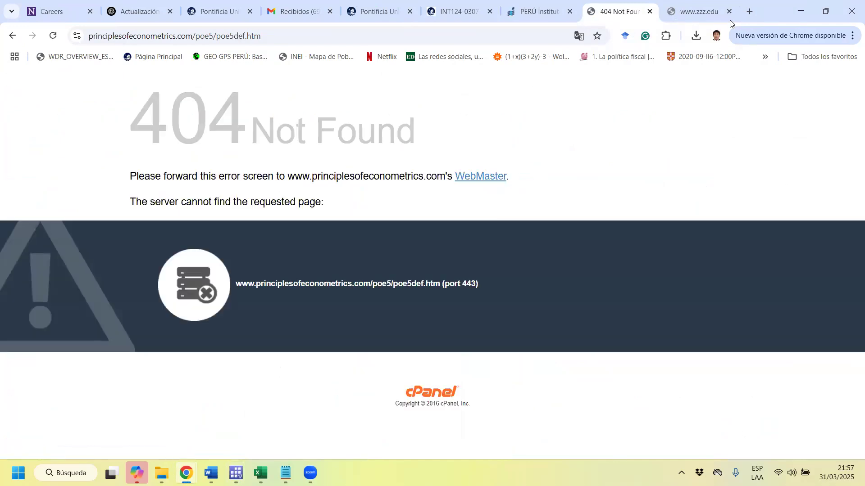
pyautogui.click(800, 11)
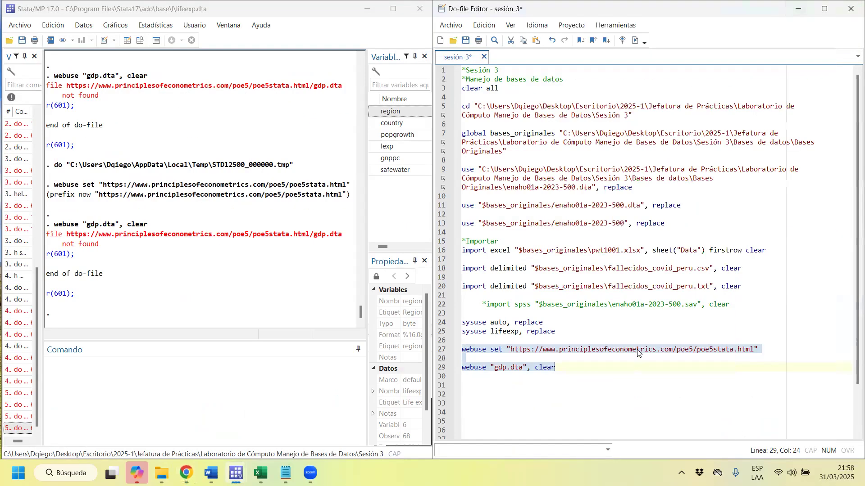
# Change the file name on line 29 to gdp.def and rerun the webuse lines 27 to 29.
pyautogui.click(518, 368)
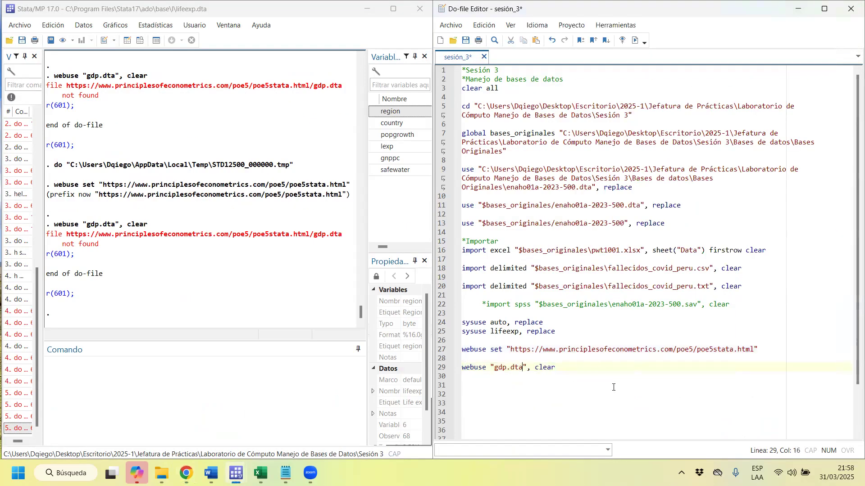
pyautogui.press('BackSpace')
pyautogui.press('BackSpace')
pyautogui.write('ef')
pyautogui.moveTo(546, 350); pyautogui.dragTo(545, 366)
pyautogui.hotkey('ctrl', 'd')
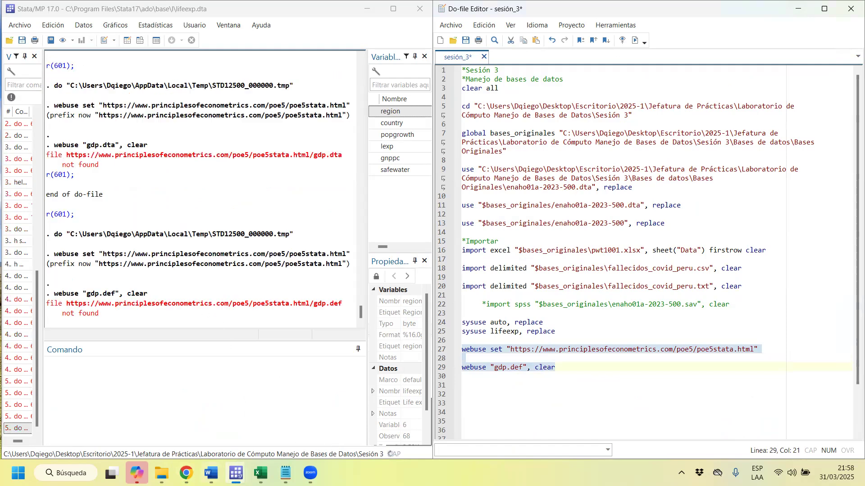
# Copy the POE5 Stata data sets page address from Chrome and paste it without quotation marks as the webuse set URL on line 27.
pyautogui.moveTo(186, 473)
pyautogui.click(777, 442)
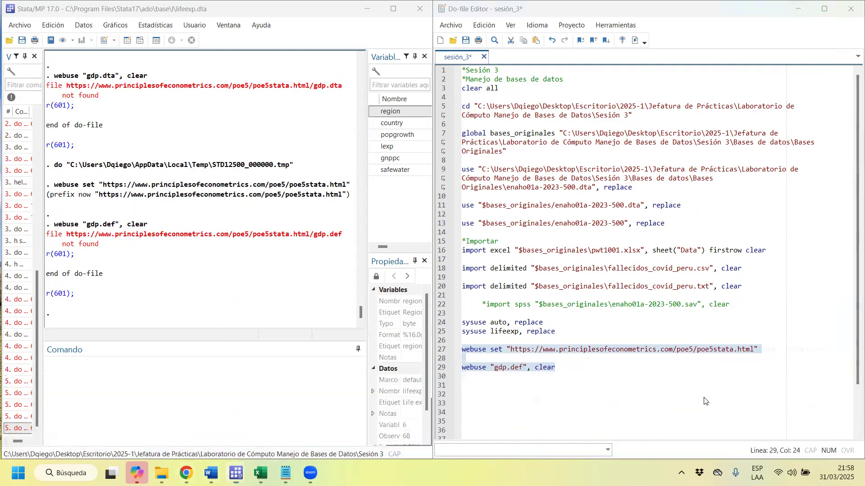
pyautogui.click(10, 40)
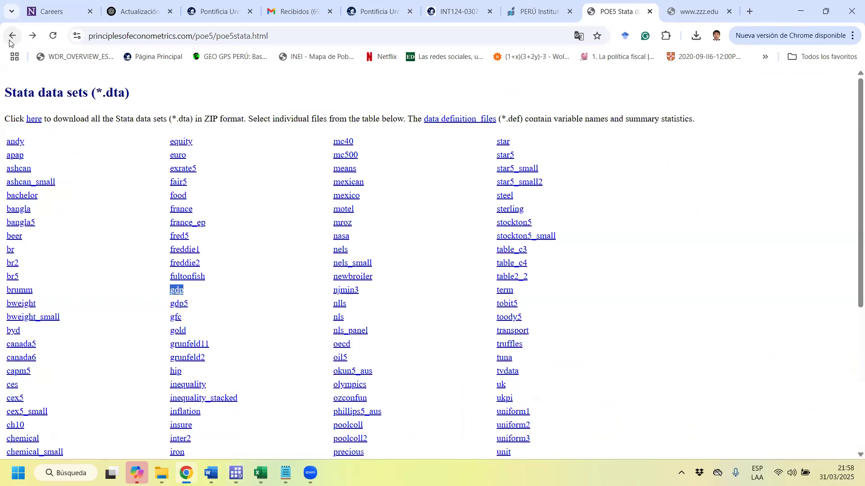
pyautogui.scroll(-5, 629, 158)
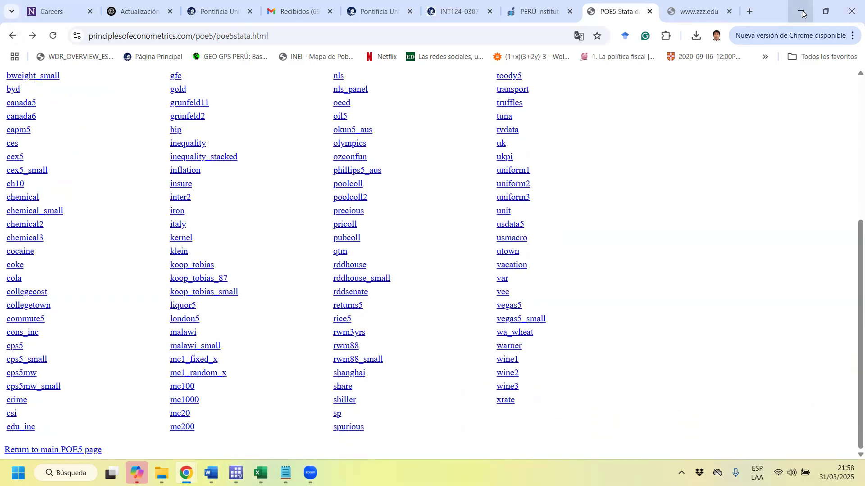
pyautogui.click(544, 36)
pyautogui.hotkey('ctrl', 'c')
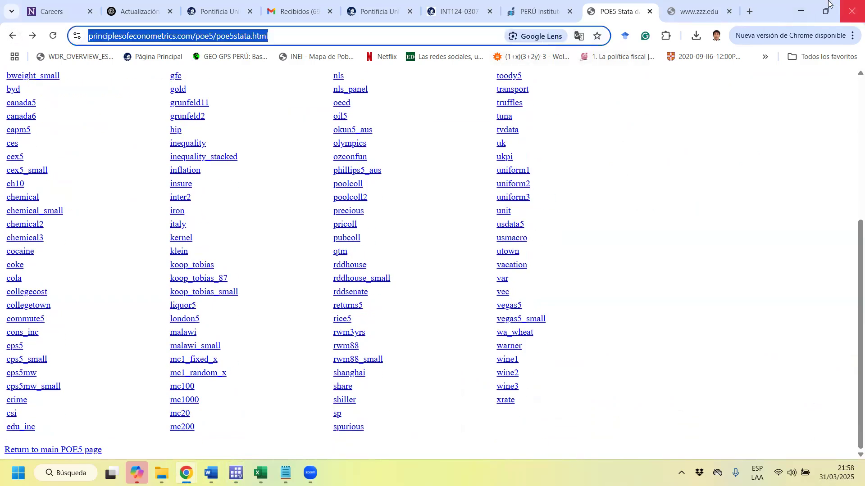
pyautogui.click(801, 11)
pyautogui.moveTo(761, 349); pyautogui.dragTo(506, 348)
pyautogui.hotkey('ctrl', 'v')
# Change the file name on line 29 to gdp.dta and rerun the webuse lines 27 to 29.
pyautogui.click(519, 367)
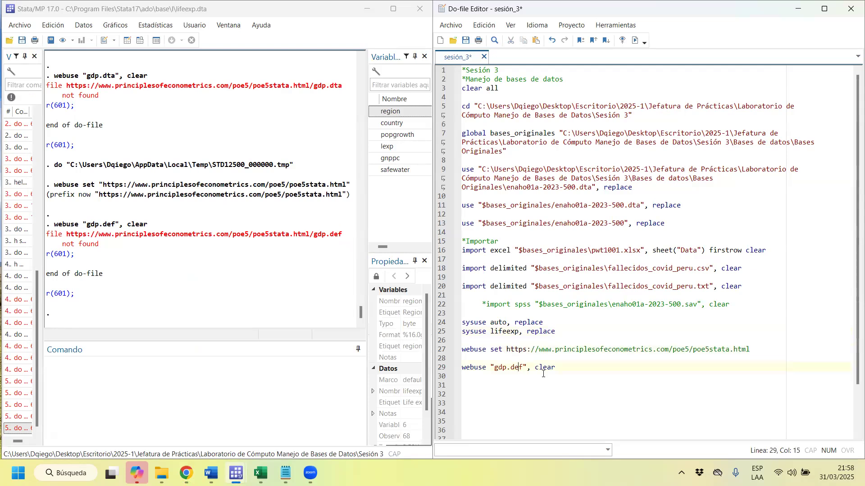
pyautogui.press('Delete')
pyautogui.press('BackSpace')
pyautogui.write('ta')
pyautogui.moveTo(523, 340); pyautogui.dragTo(536, 377)
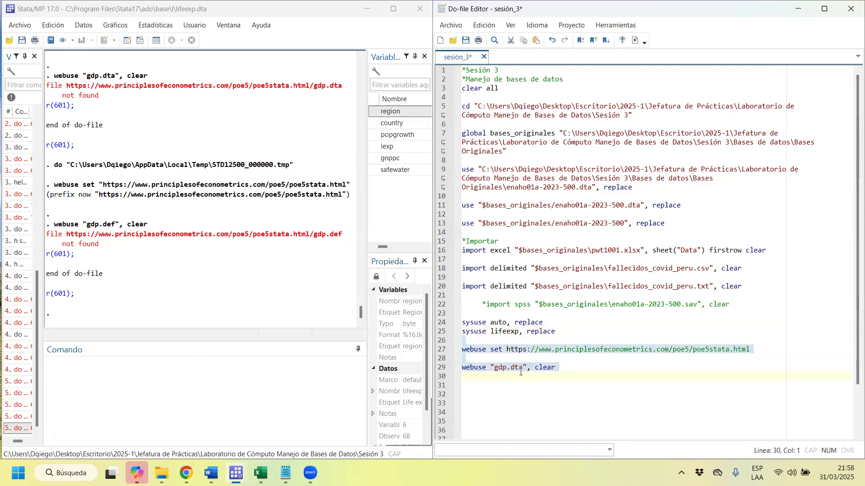
pyautogui.hotkey('ctrl', 'd')
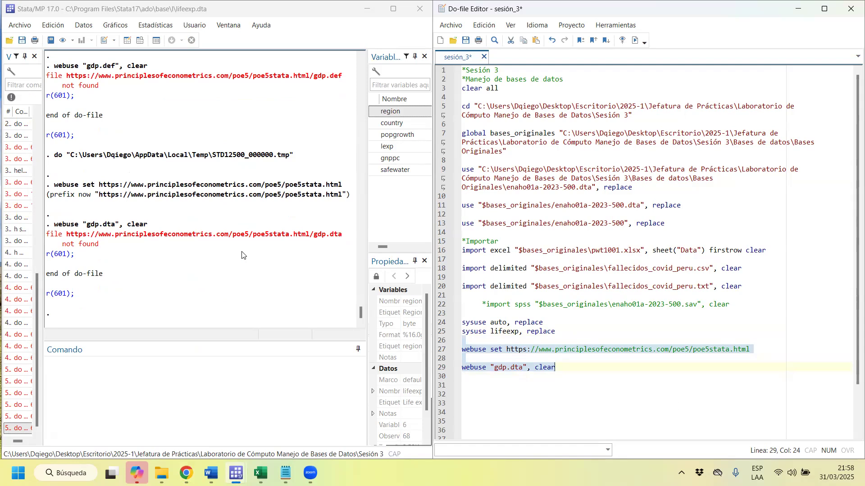
# Run h webuse, read the syntax and description in the help file, and return to the main Stata window.
pyautogui.click(158, 415)
pyautogui.write('h webuse')
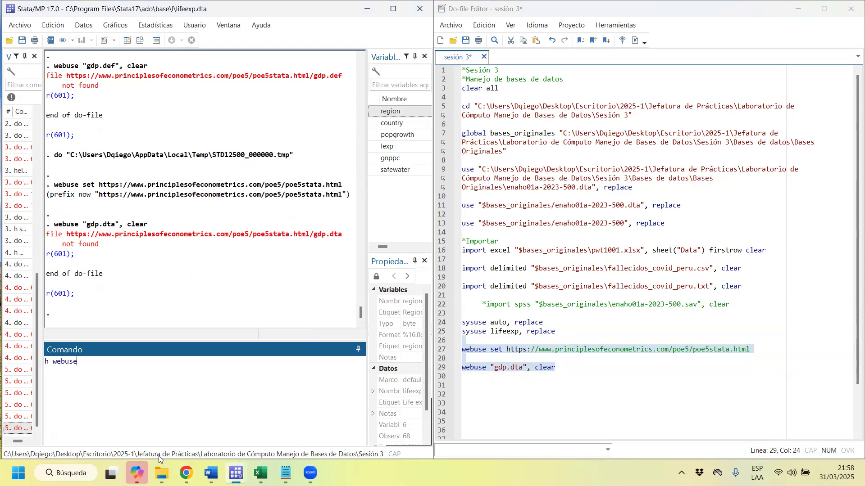
pyautogui.press('Return')
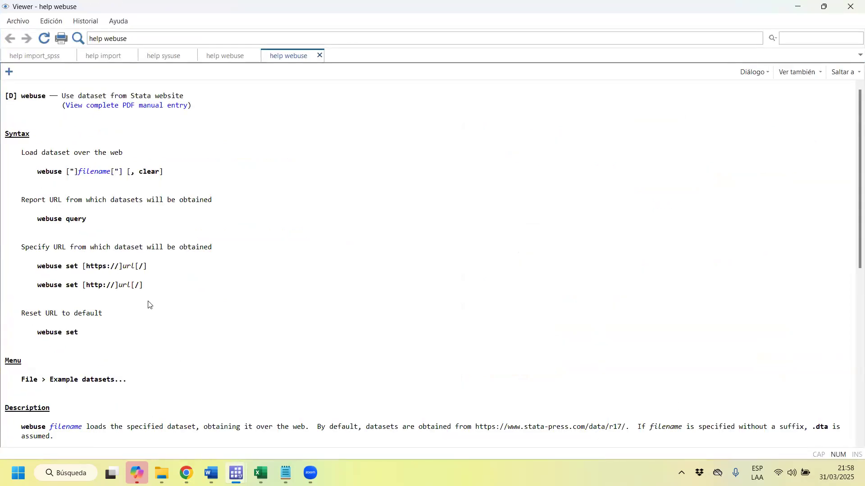
pyautogui.scroll(-3, 148, 305)
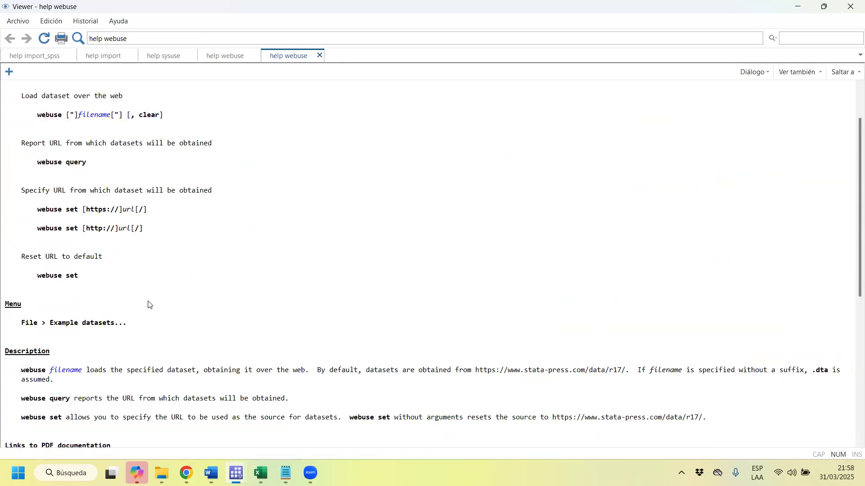
pyautogui.scroll(-1, 148, 304)
pyautogui.click(799, 6)
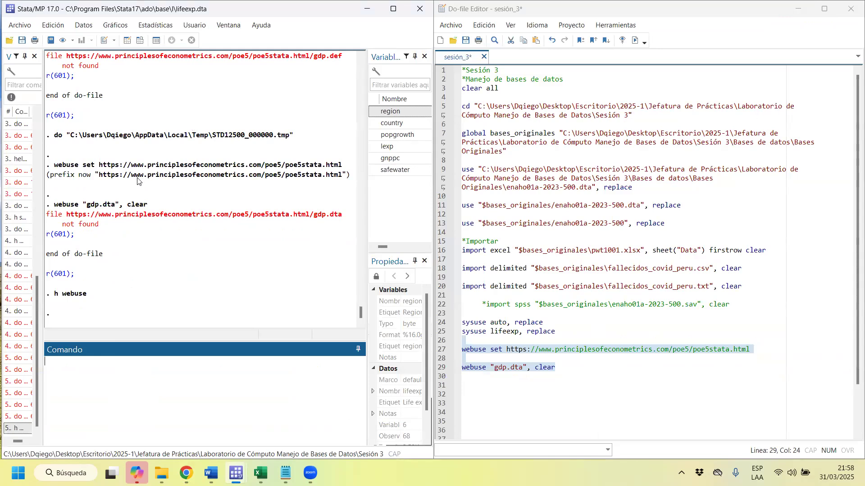
# Check the prefix URL in the results, review the POE5 Stata data sets list in Chrome and go back to the POE5 data files page.
pyautogui.moveTo(49, 179); pyautogui.dragTo(323, 179)
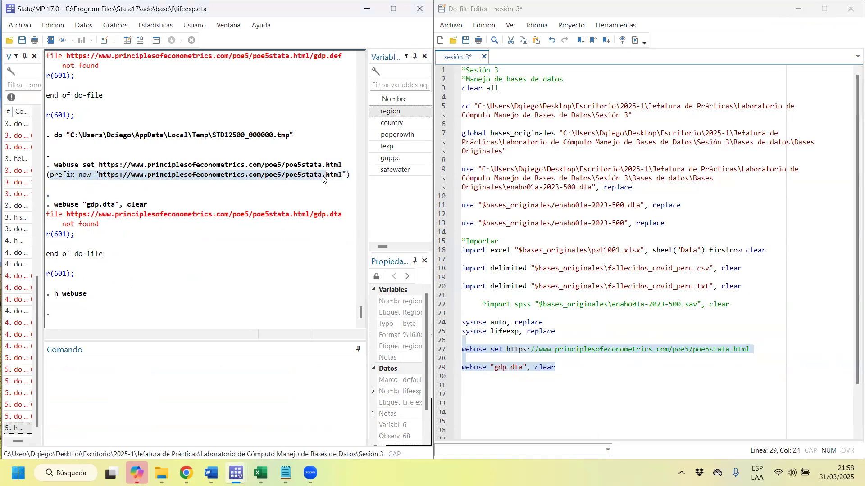
pyautogui.click(186, 473)
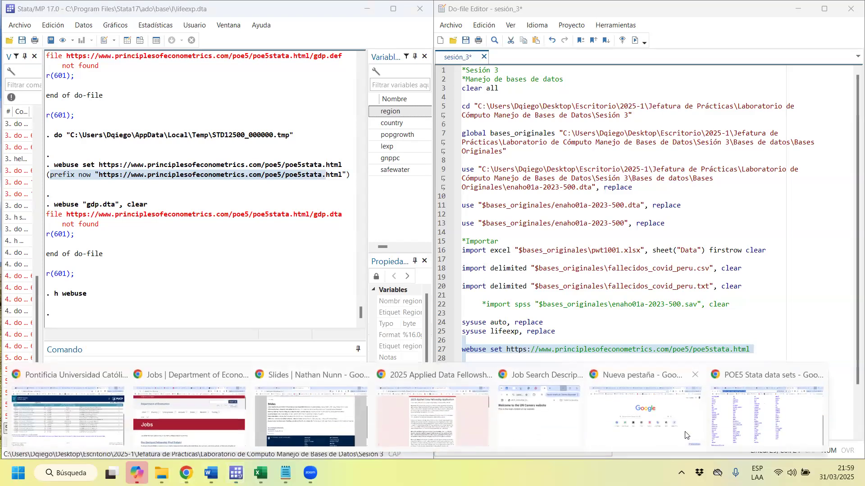
pyautogui.click(741, 420)
pyautogui.scroll(2, 179, 226)
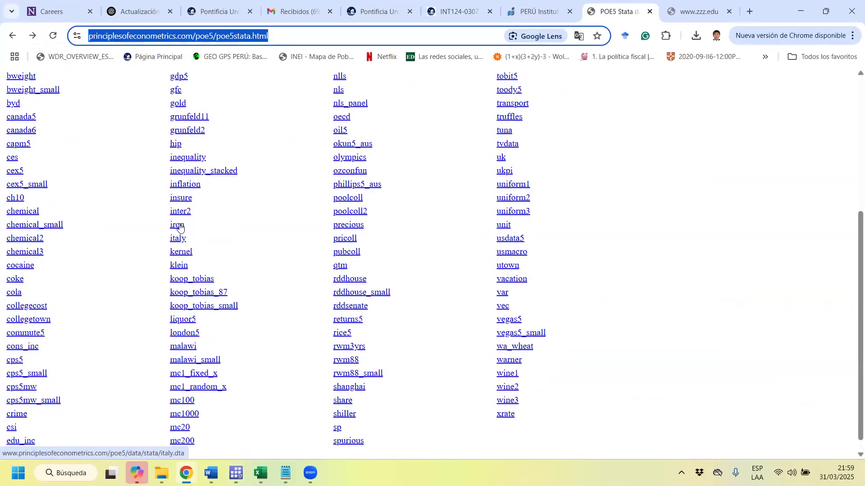
pyautogui.scroll(3, 159, 211)
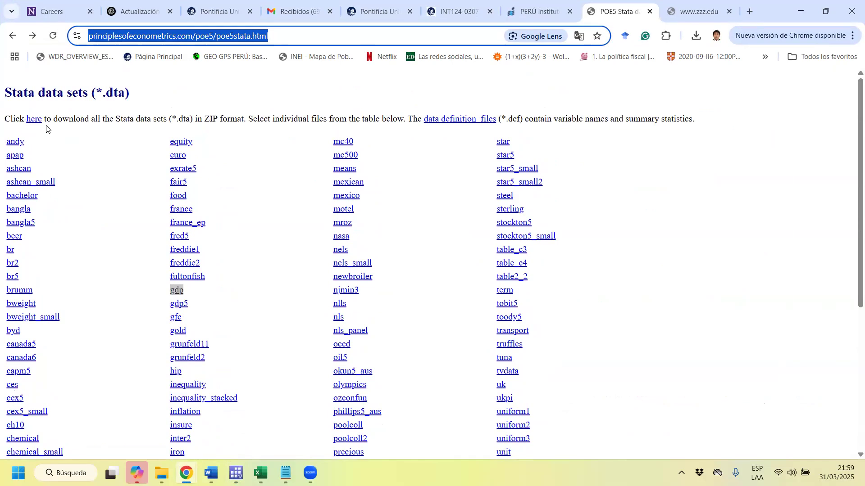
pyautogui.scroll(-3, 46, 129)
pyautogui.click(11, 35)
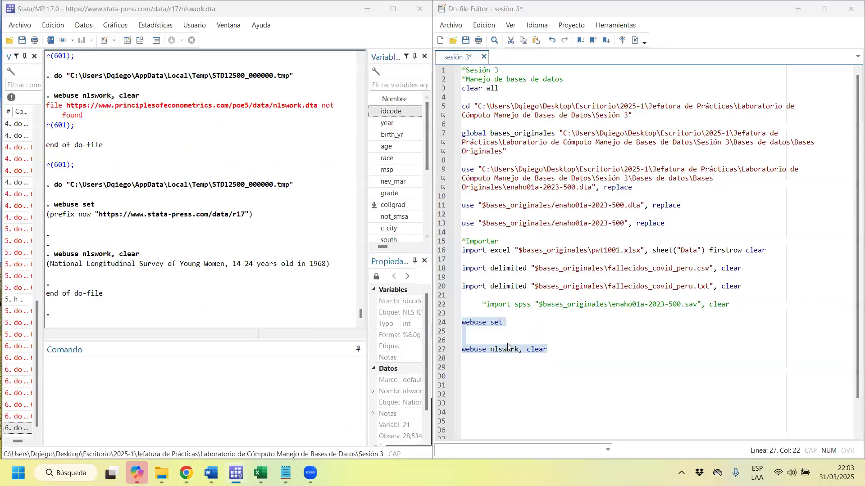
# Remove the blank lines between webuse set and webuse nlswork, clear in the do-file and run only webuse set on line 24.
pyautogui.click(559, 335)
pyautogui.press('BackSpace')
pyautogui.press('BackSpace')
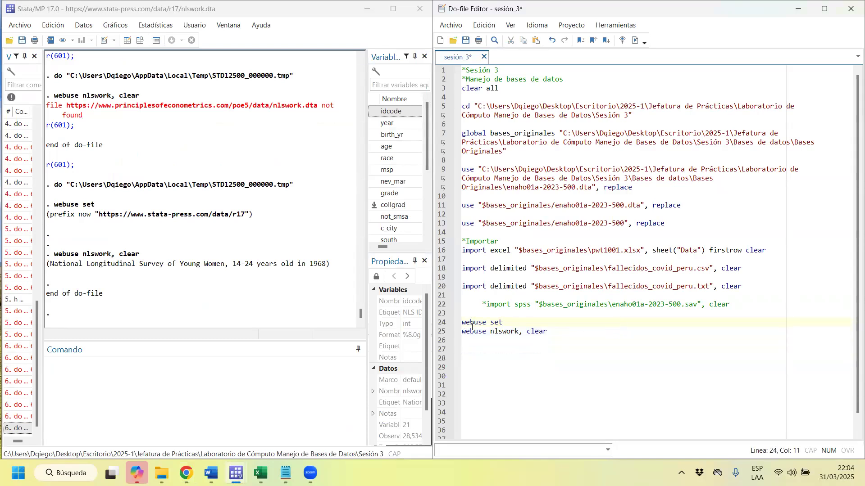
pyautogui.moveTo(478, 325); pyautogui.dragTo(522, 325)
pyautogui.hotkey('ctrl', 'd')
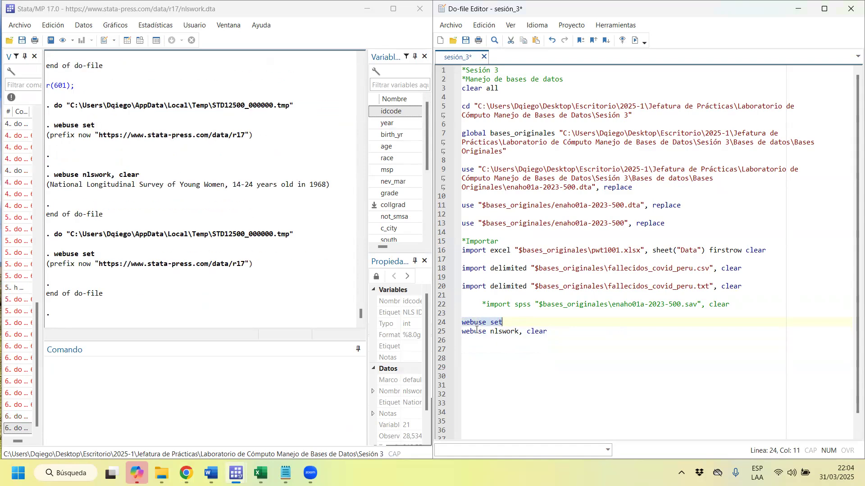
# Run only the webuse nlswork, clear line of the do-file.
pyautogui.moveTo(489, 332); pyautogui.dragTo(505, 333)
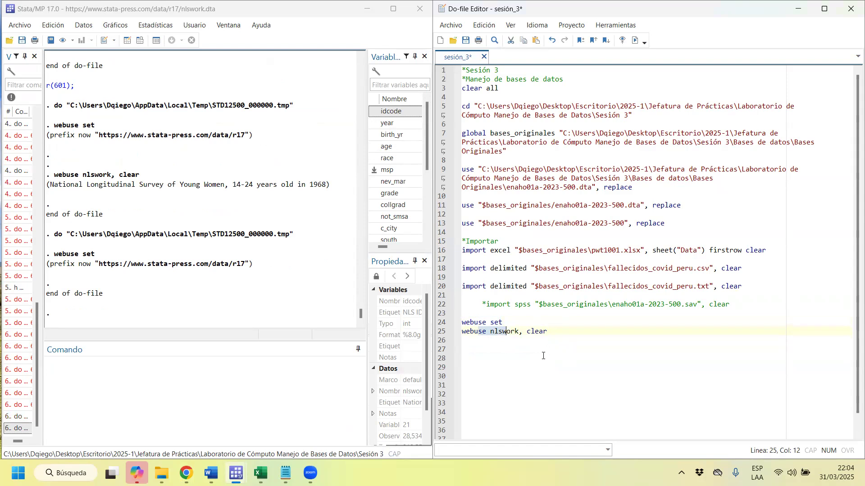
pyautogui.press('Home')
pyautogui.hotkey('shift', 'End')
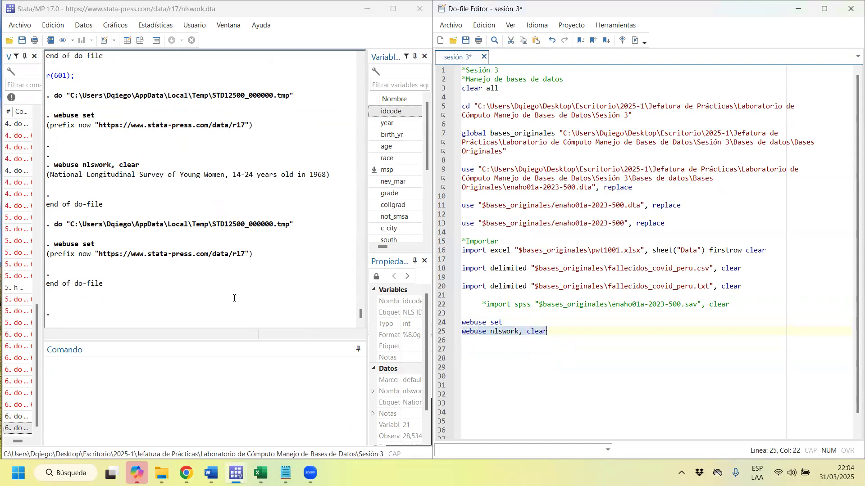
pyautogui.hotkey('ctrl', 'd')
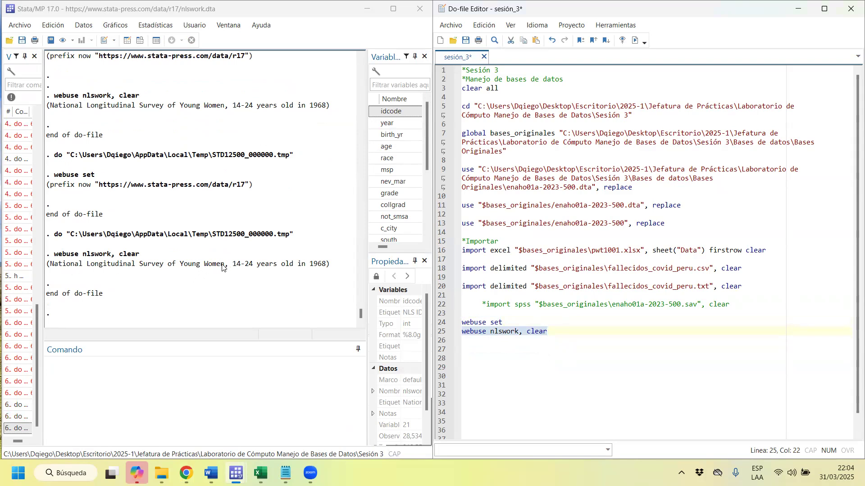
# Browse the nlswork dataset in the Data Editor, examine its number of observations and variables, and close it.
pyautogui.moveTo(222, 267); pyautogui.dragTo(92, 271)
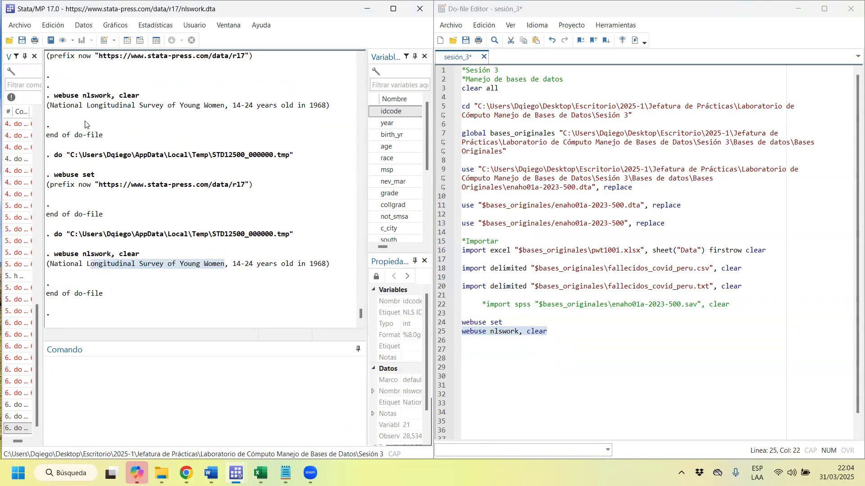
pyautogui.click(140, 40)
pyautogui.scroll(-2, 816, 404)
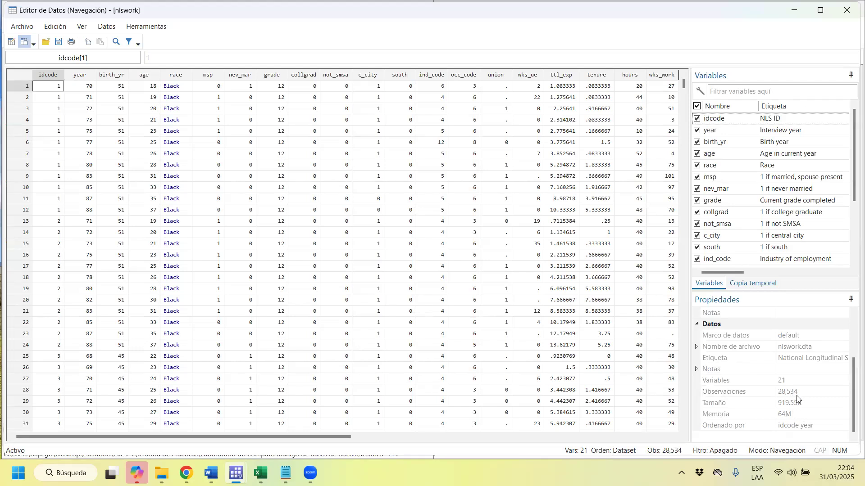
pyautogui.click(796, 395)
pyautogui.click(800, 380)
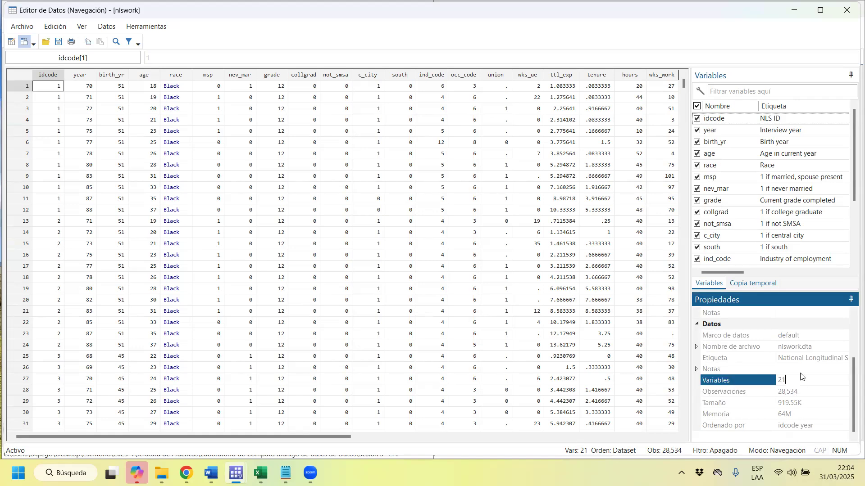
pyautogui.click(847, 10)
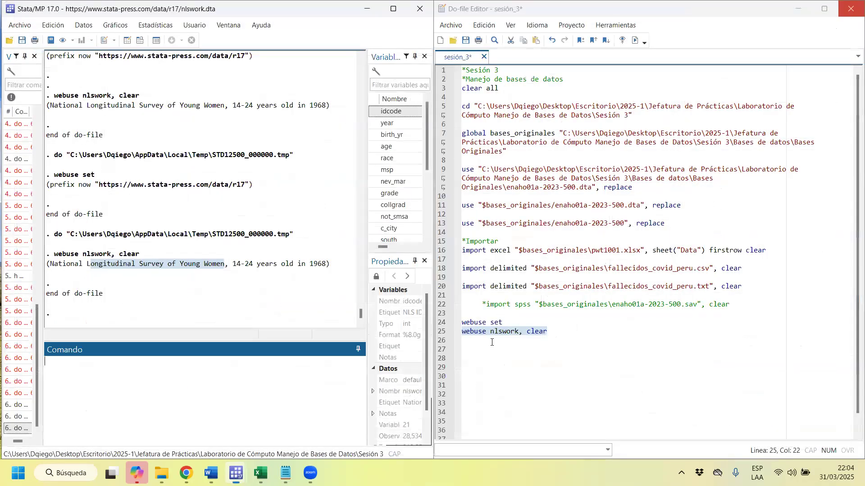
# Compare the earlier webuse nlswork attempts in the results history with the webuse set and webuse nlswork lines of the do-file.
pyautogui.click(517, 324)
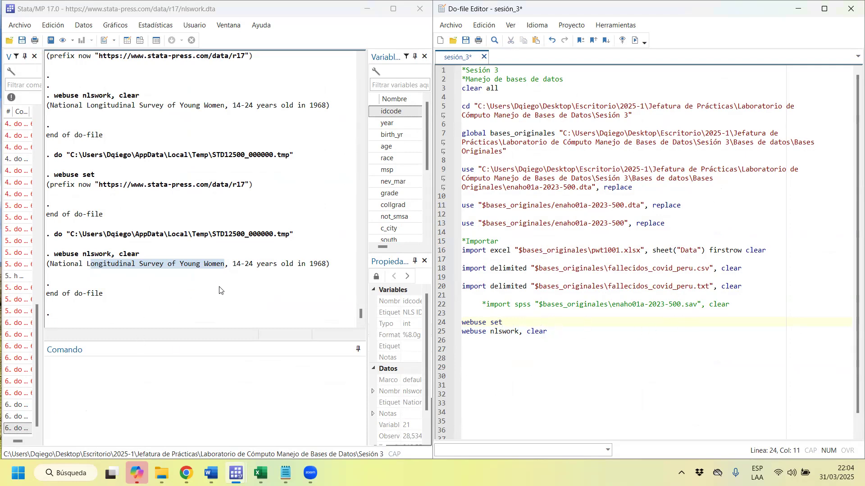
pyautogui.moveTo(335, 261); pyautogui.dragTo(50, 266)
pyautogui.scroll(3, 75, 251)
pyautogui.scroll(5, 75, 252)
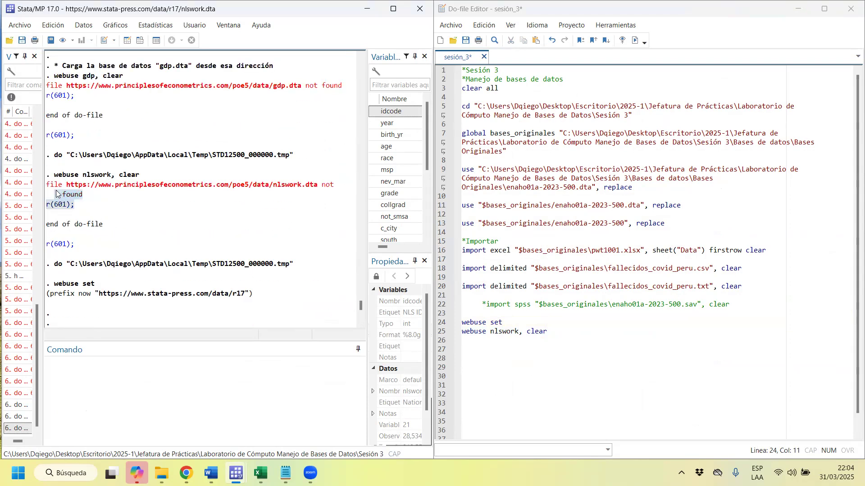
pyautogui.click(563, 341)
pyautogui.scroll(-6, 181, 292)
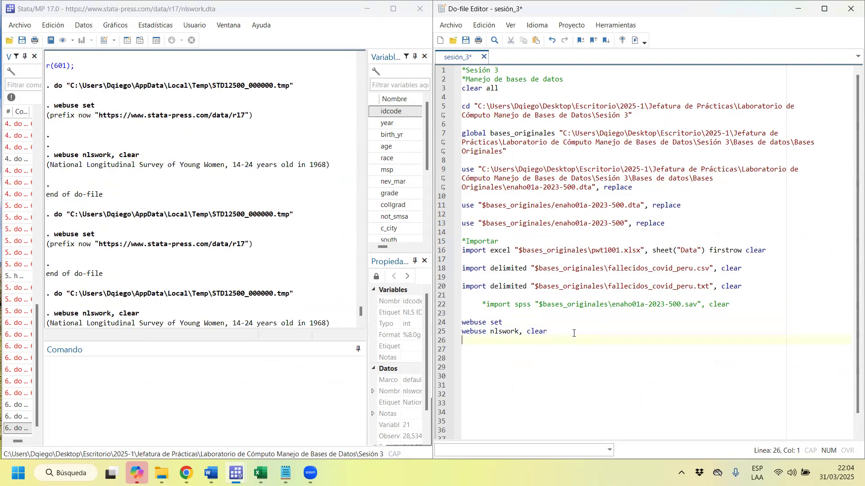
pyautogui.hotkey('shift', 'Up')
pyautogui.scroll(-1, 68, 317)
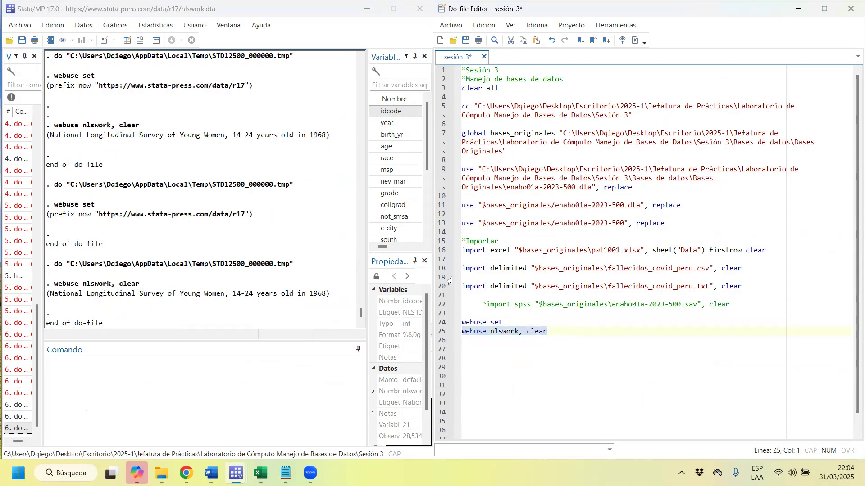
pyautogui.scroll(-1, 593, 321)
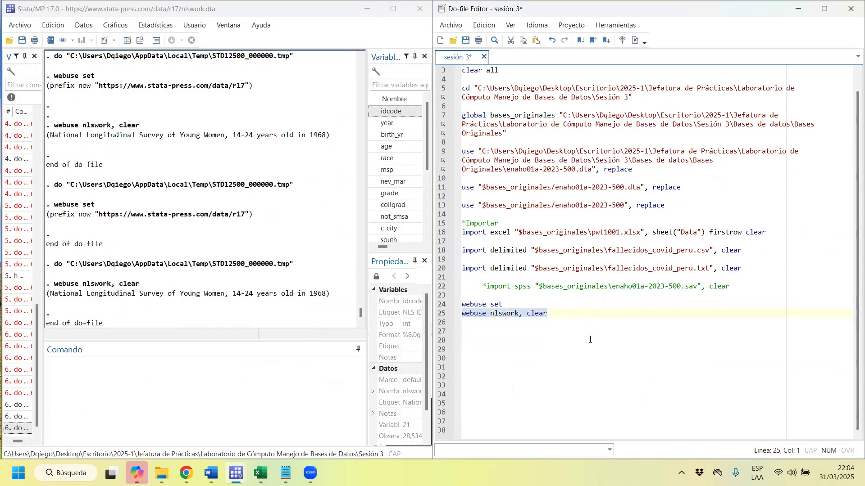